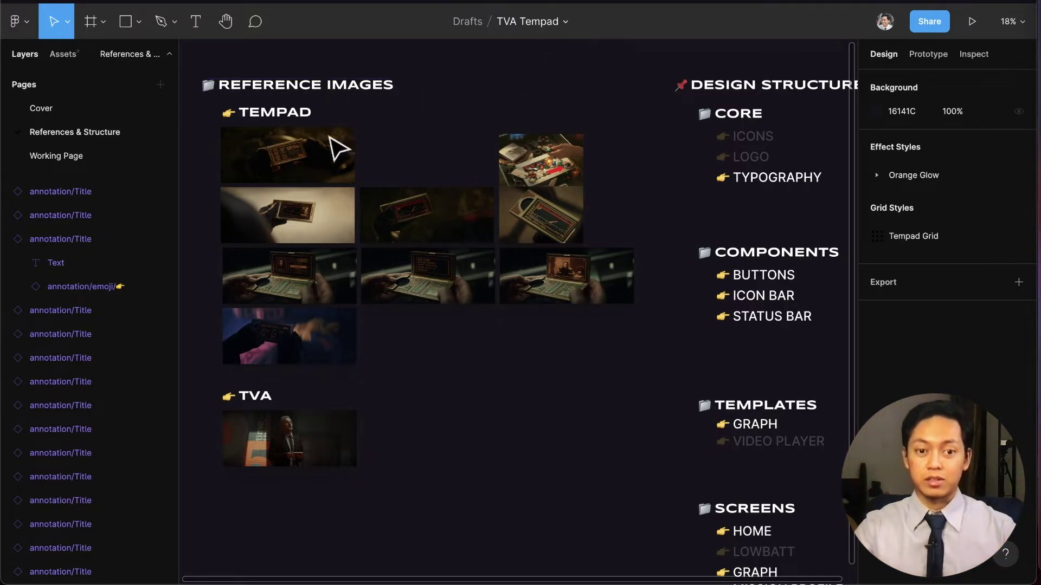
Examine the device screens in the TEMPAD reference images up close, including the graph and mission file displays.
scroll(287, 168, up, 10)
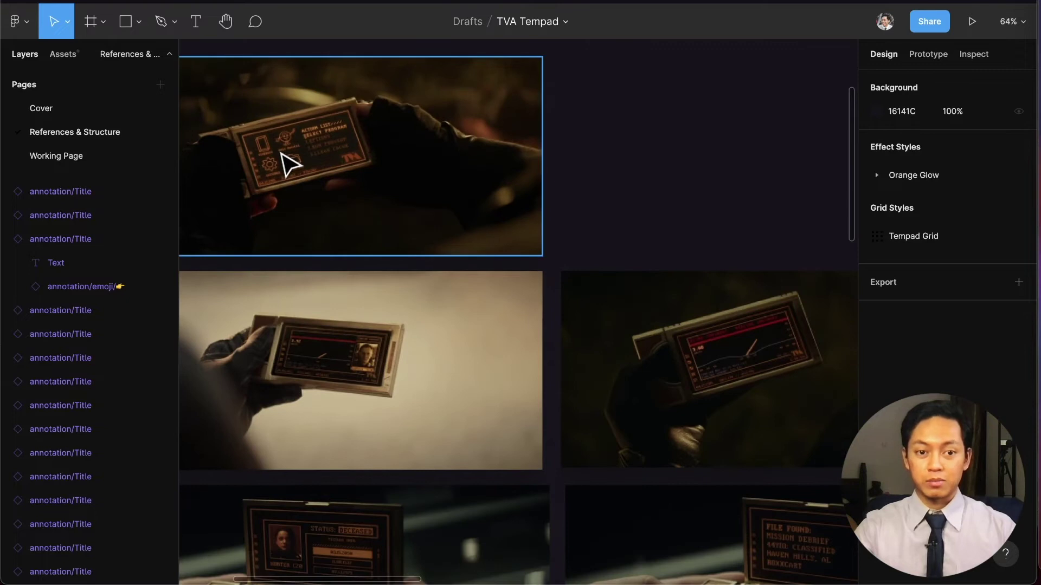
scroll(442, 285, down, 4)
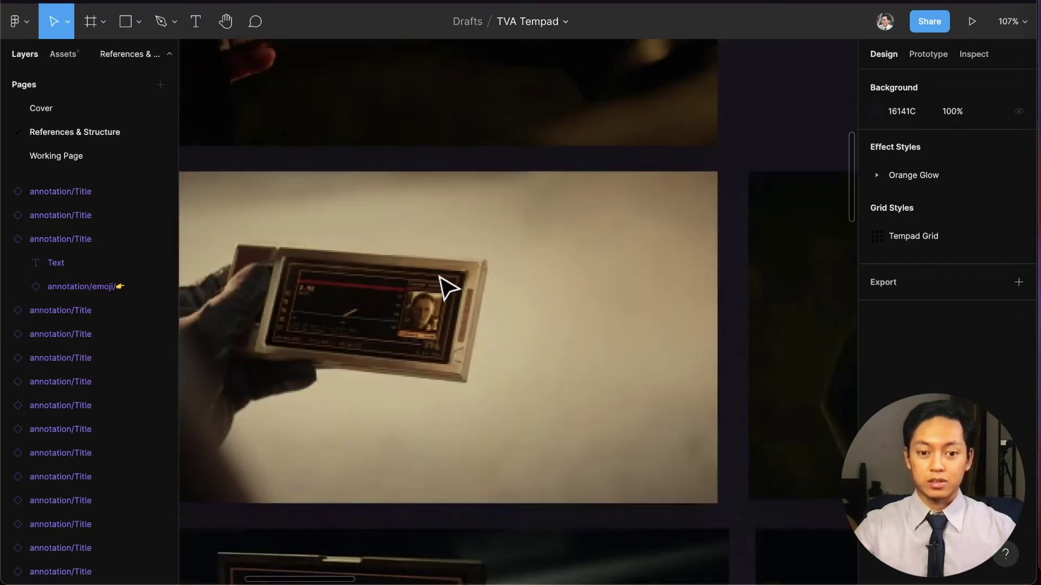
scroll(445, 292, down, 4)
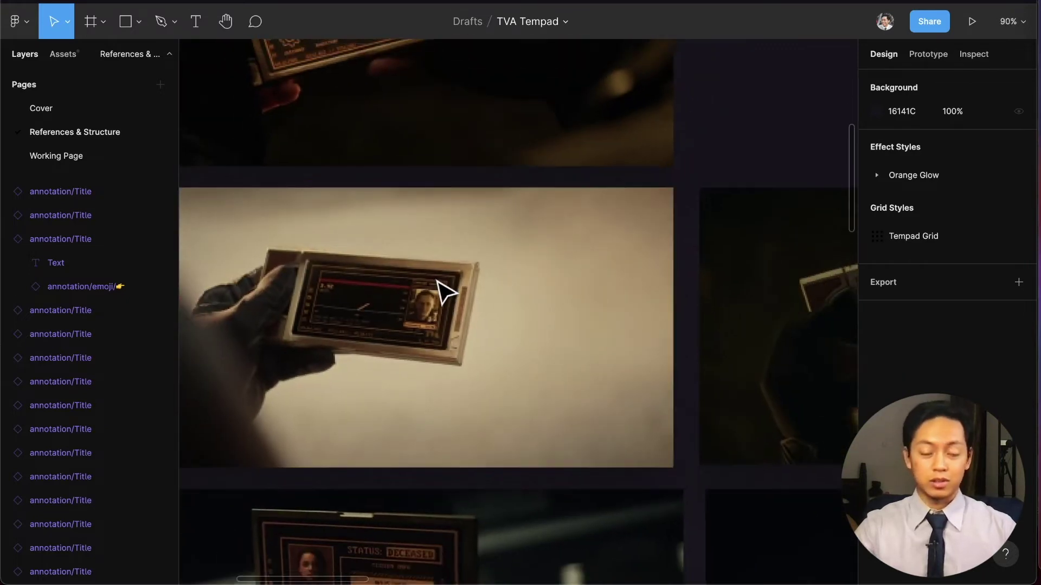
scroll(445, 291, down, 1)
scroll(446, 291, down, 4)
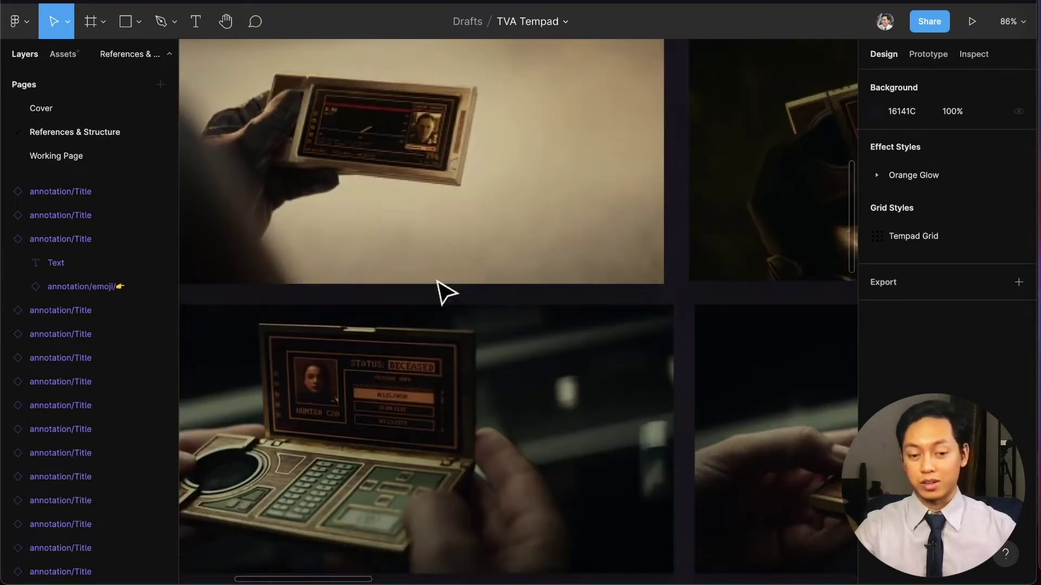
scroll(443, 293, right, 7)
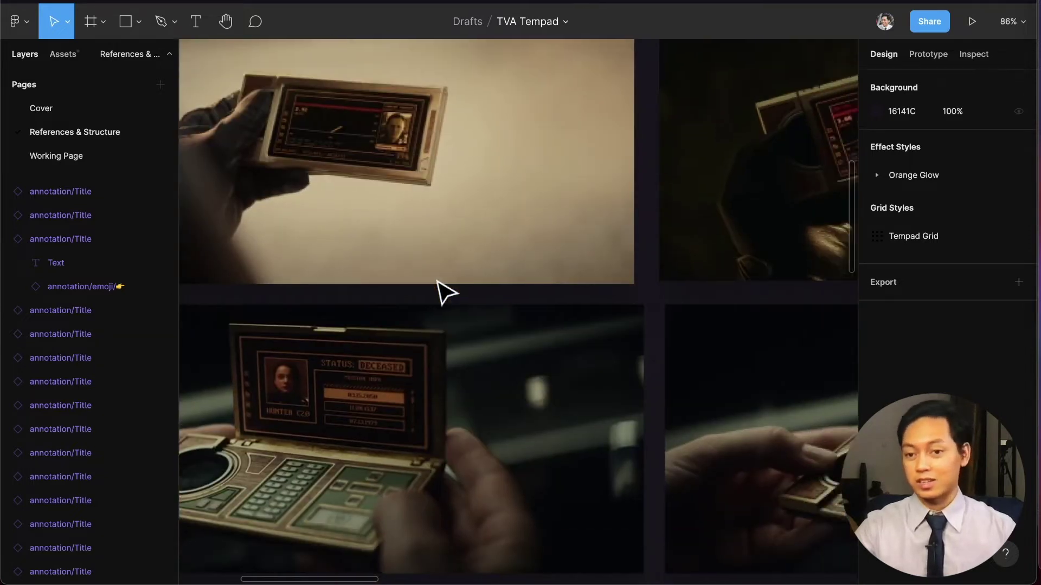
scroll(445, 293, right, 1)
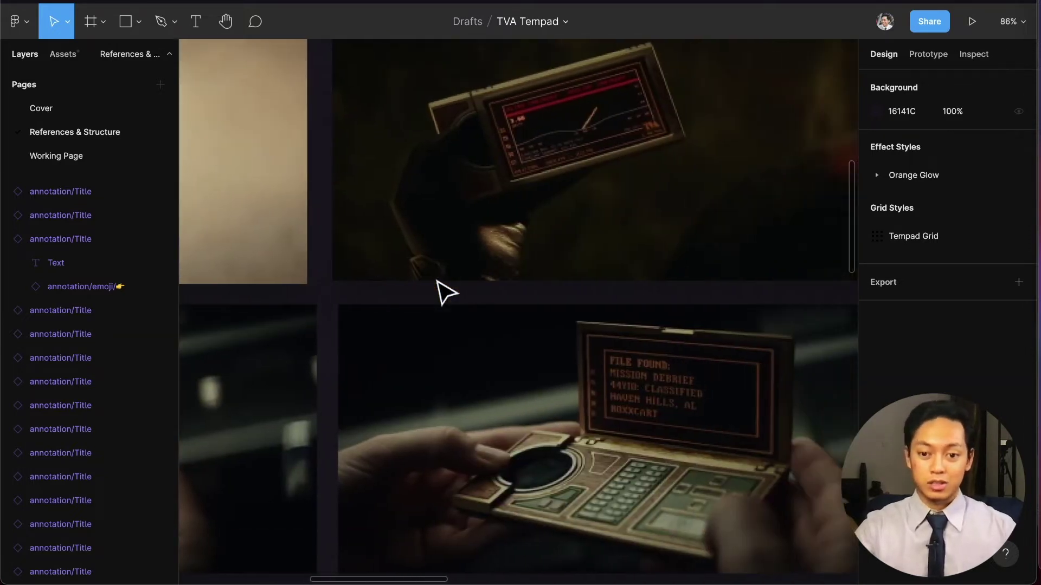
scroll(445, 293, down, 10)
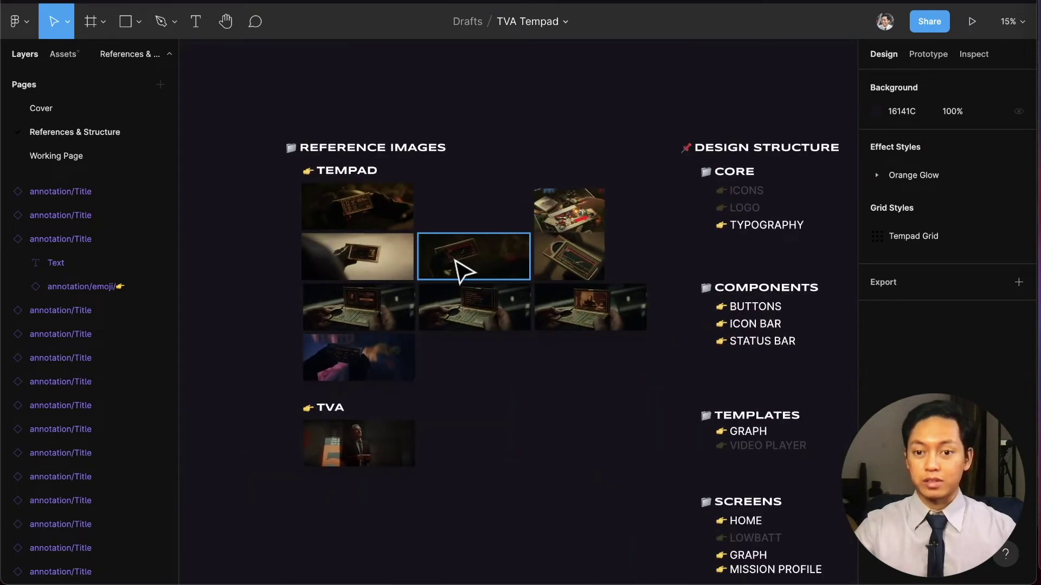
Review the CORE section of the DESIGN STRUCTURE outline beside the reference images.
scroll(452, 274, right, 5)
scroll(455, 271, up, 1)
scroll(488, 250, down, 1)
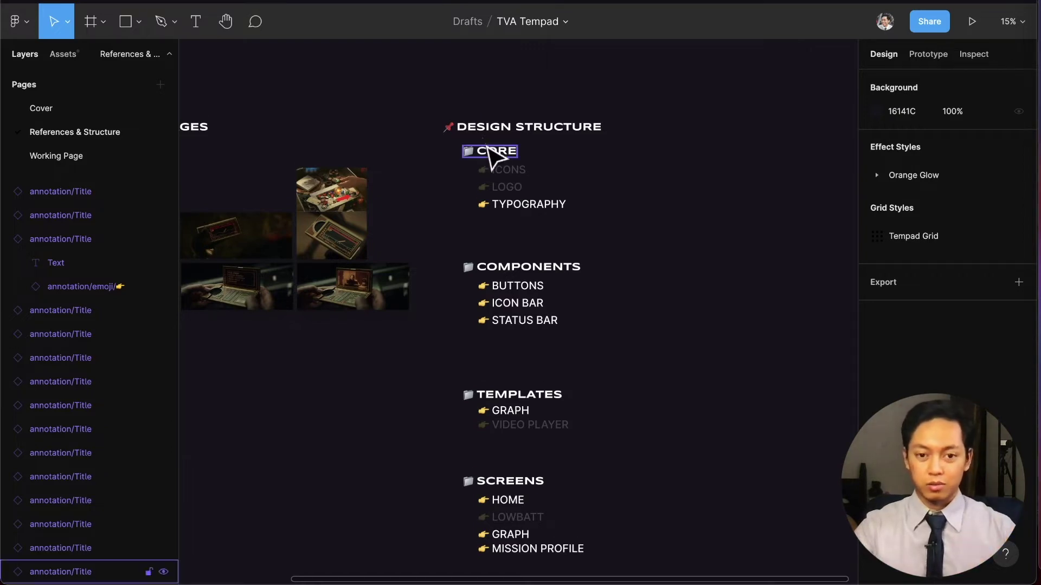
scroll(484, 143, down, 1)
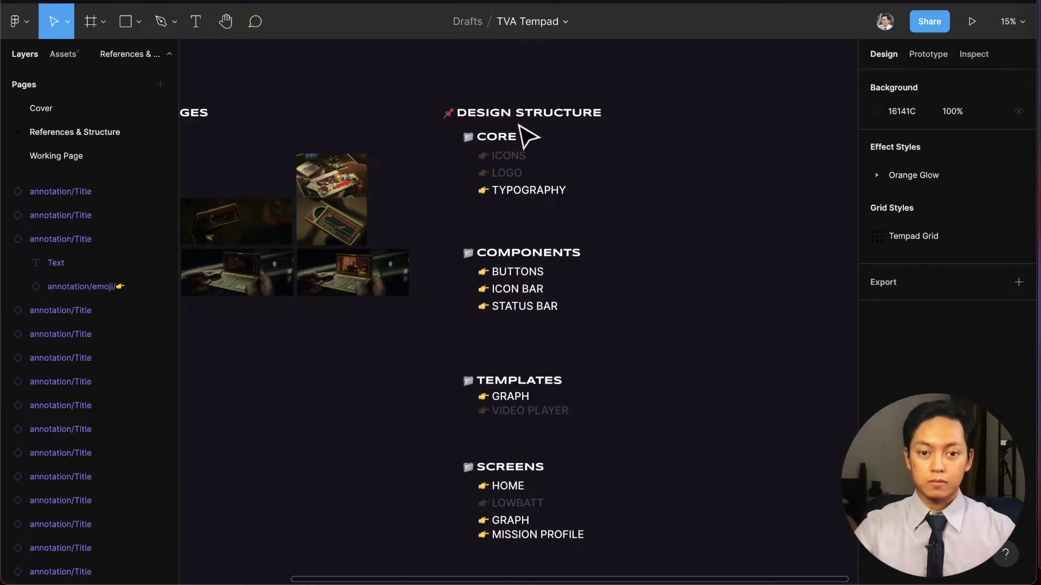
scroll(523, 133, up, 2)
scroll(529, 137, up, 5)
scroll(515, 151, right, 3)
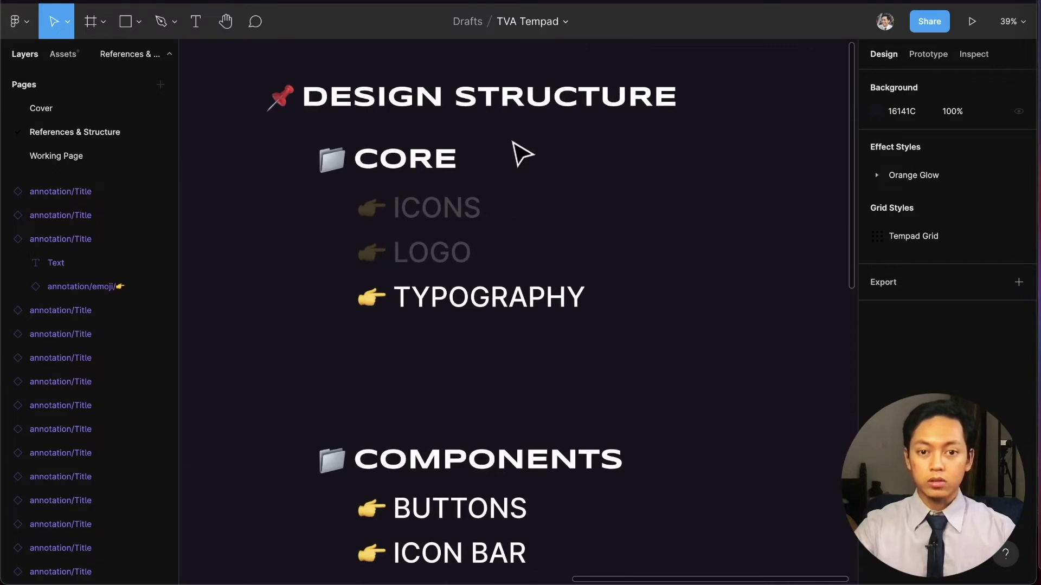
scroll(507, 157, down, 1)
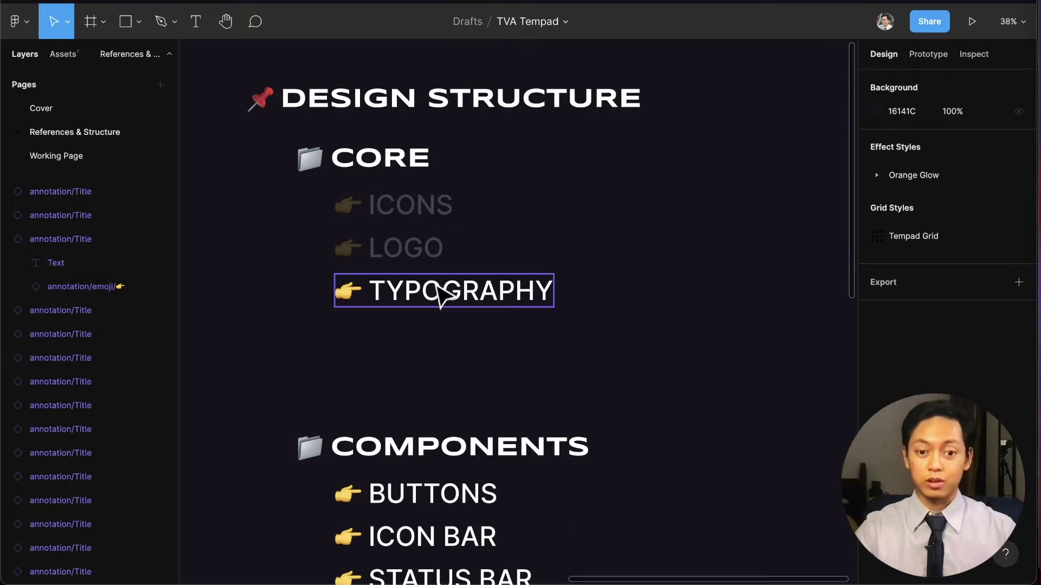
Read through the COMPONENTS, TEMPLATES and SCREENS sections of the design structure outline.
scroll(441, 295, down, 5)
scroll(435, 282, up, 1)
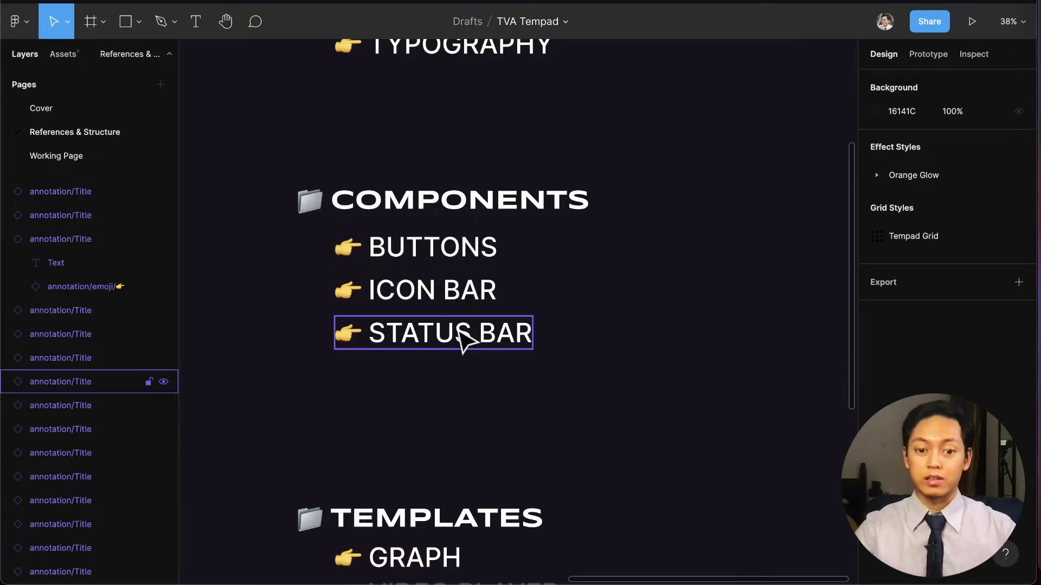
scroll(464, 341, down, 5)
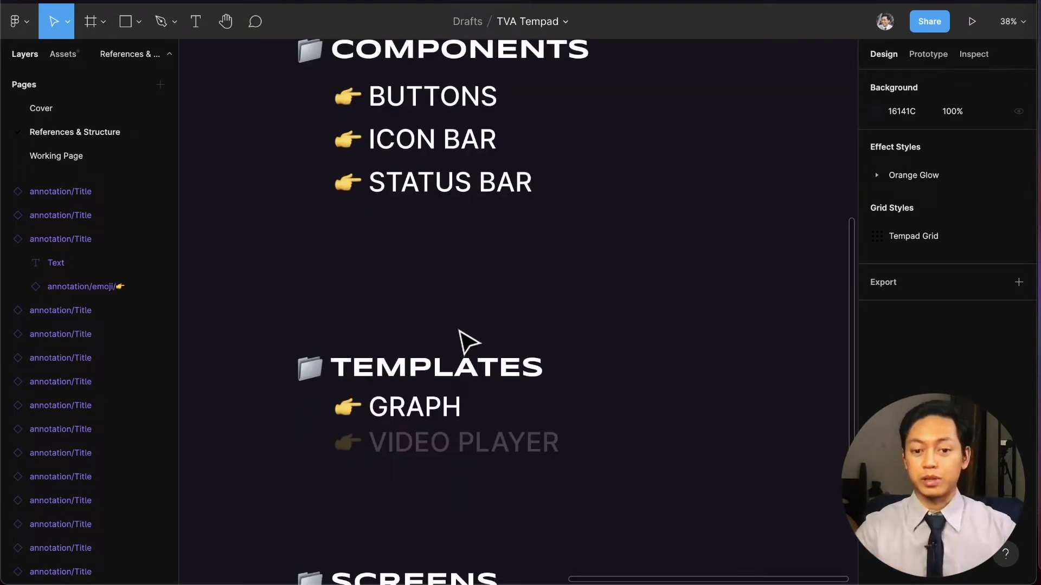
scroll(463, 347, down, 1)
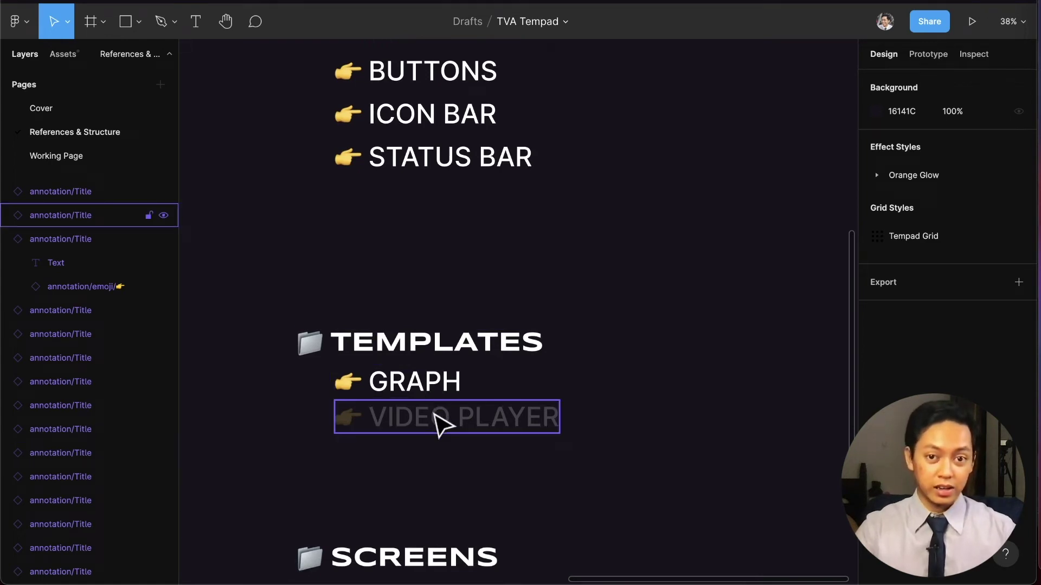
scroll(429, 401, down, 4)
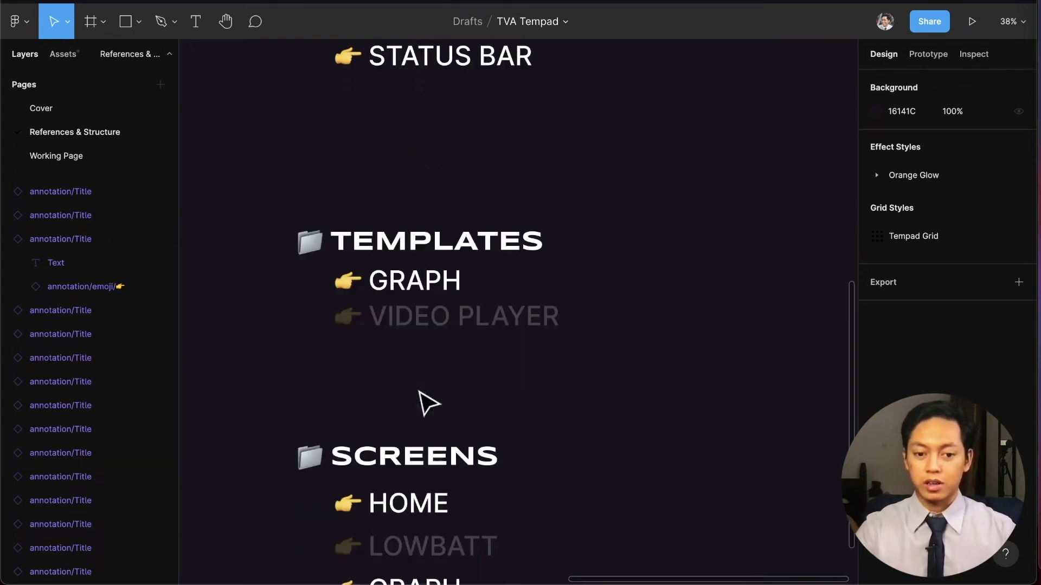
scroll(427, 386, down, 3)
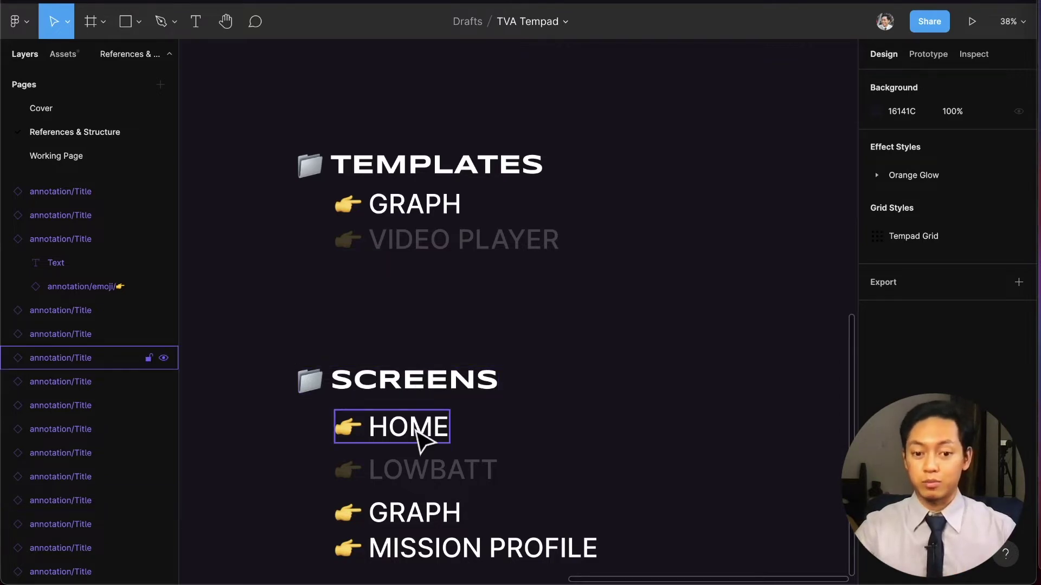
scroll(417, 431, down, 2)
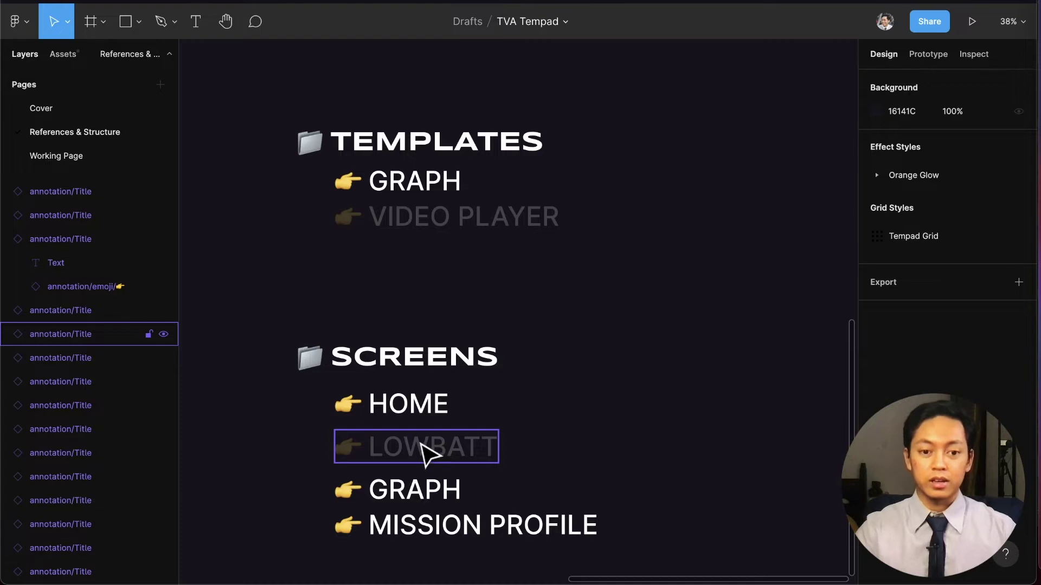
scroll(422, 447, down, 2)
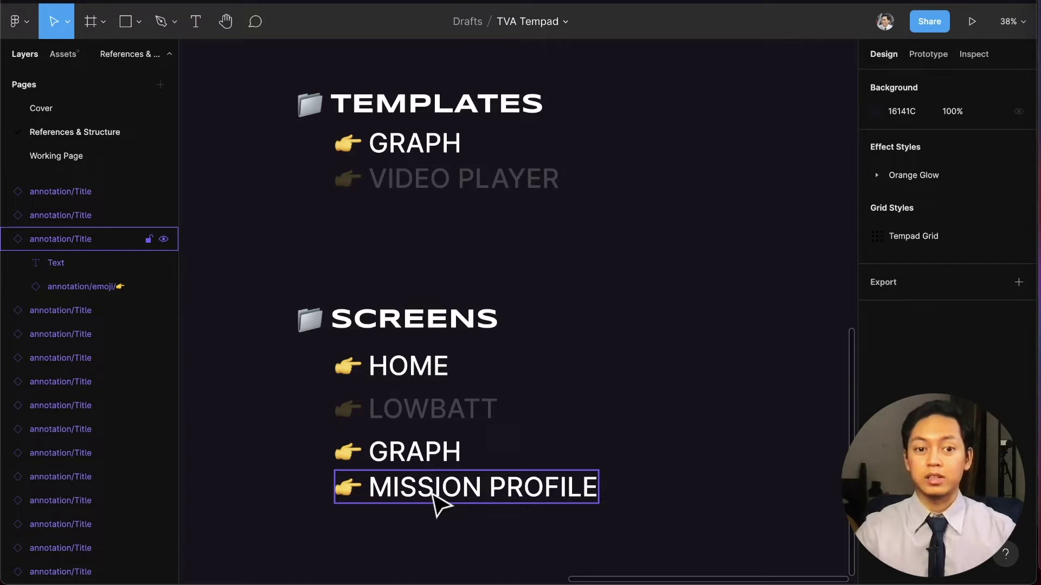
Inspect the mission profile display in the open-device TEMPAD reference image up close.
scroll(482, 255, left, 15)
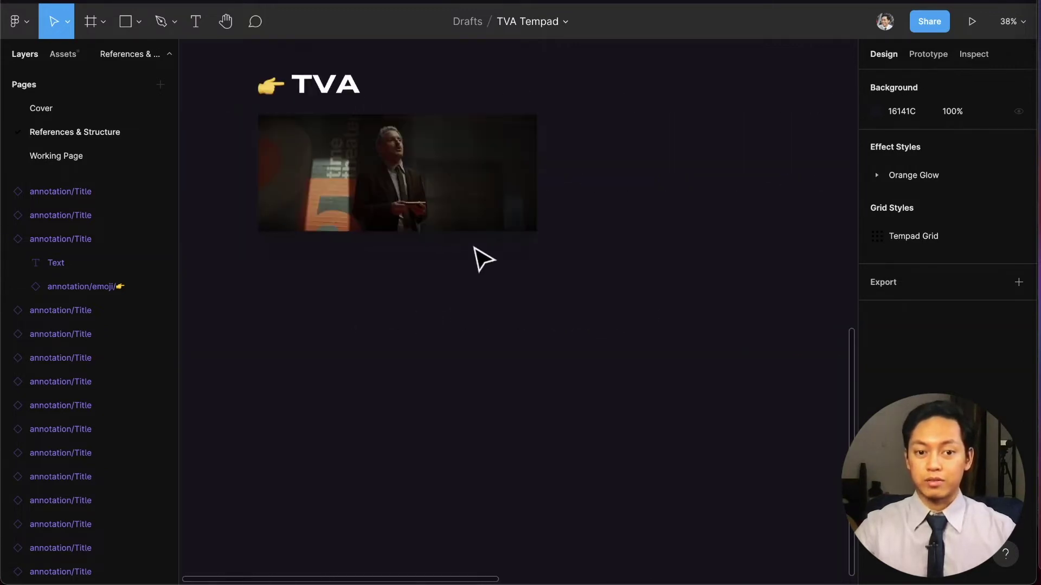
scroll(485, 259, up, 10)
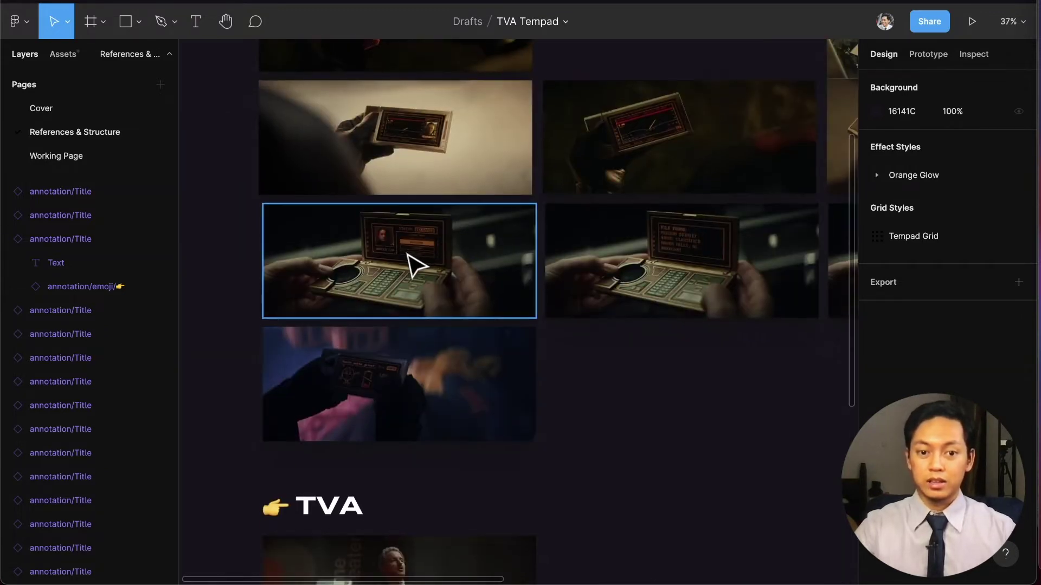
scroll(416, 266, up, 10)
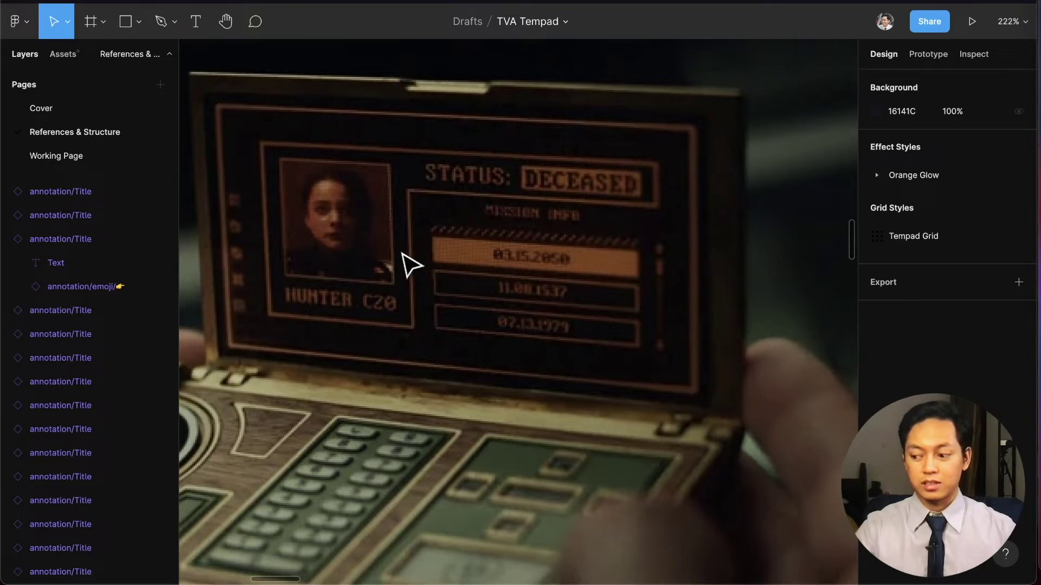
ctrl+scroll(403, 253, down, 15)
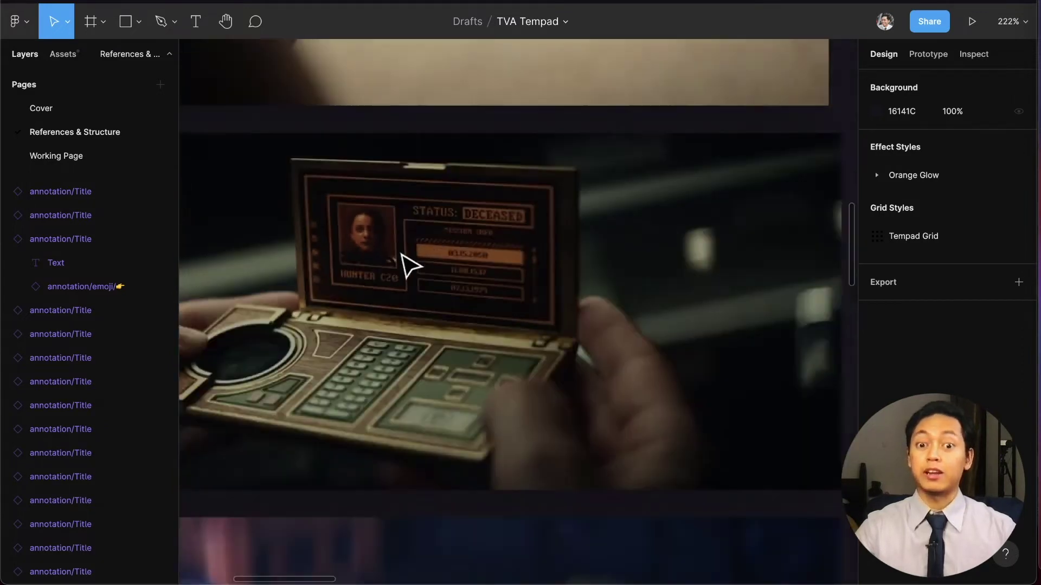
scroll(408, 265, up, 3)
scroll(407, 265, right, 5)
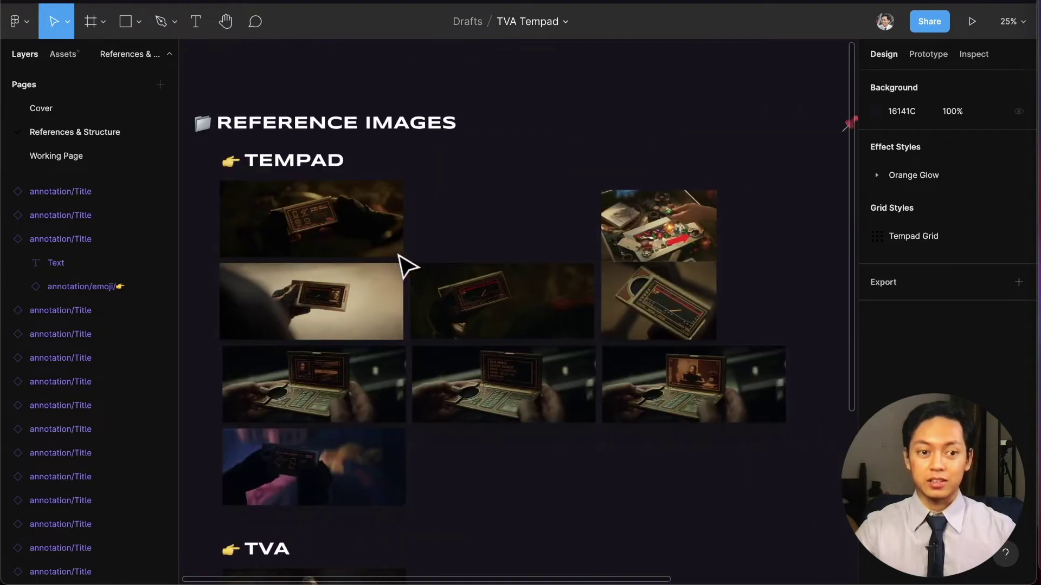
Look over the whole design structure outline again, from CORE down to SCREENS.
scroll(407, 266, right, 3)
ctrl+scroll(408, 266, down, 1)
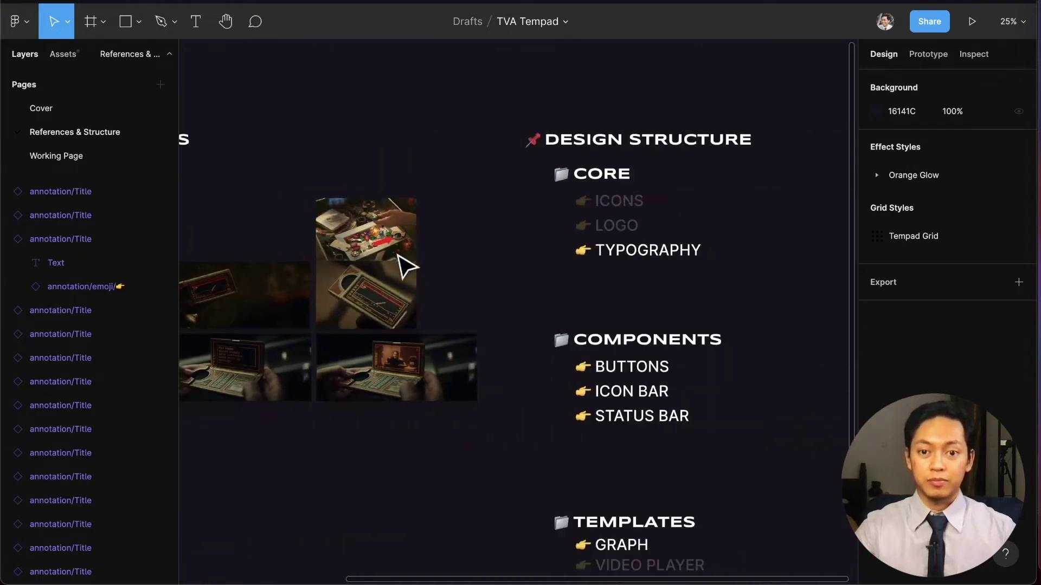
scroll(407, 265, right, 4)
scroll(408, 266, down, 2)
scroll(400, 256, down, 2)
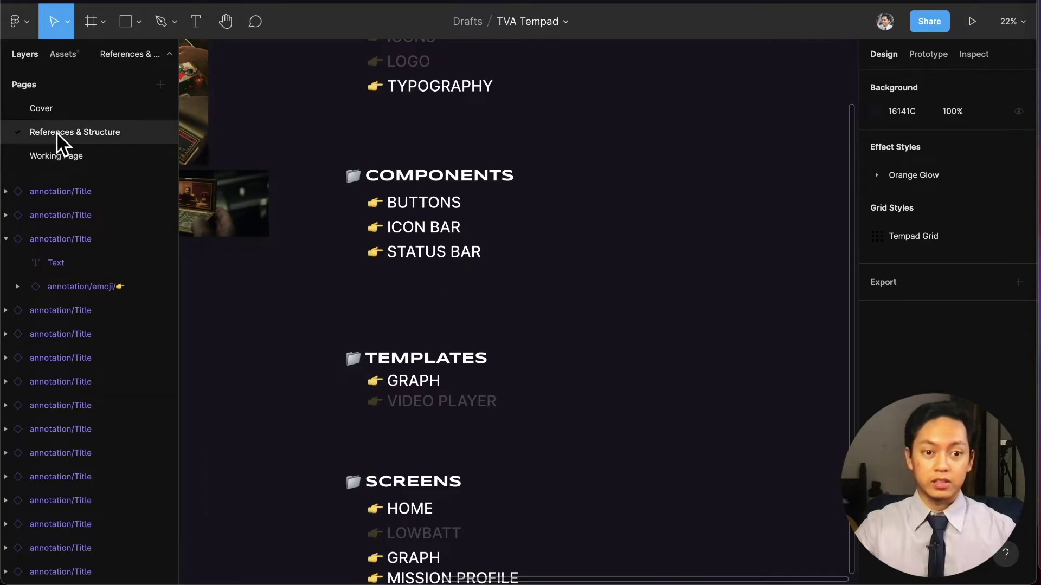
Inspect the icons and action list in the first TEMPAD reference image up close.
scroll(324, 157, left, 8)
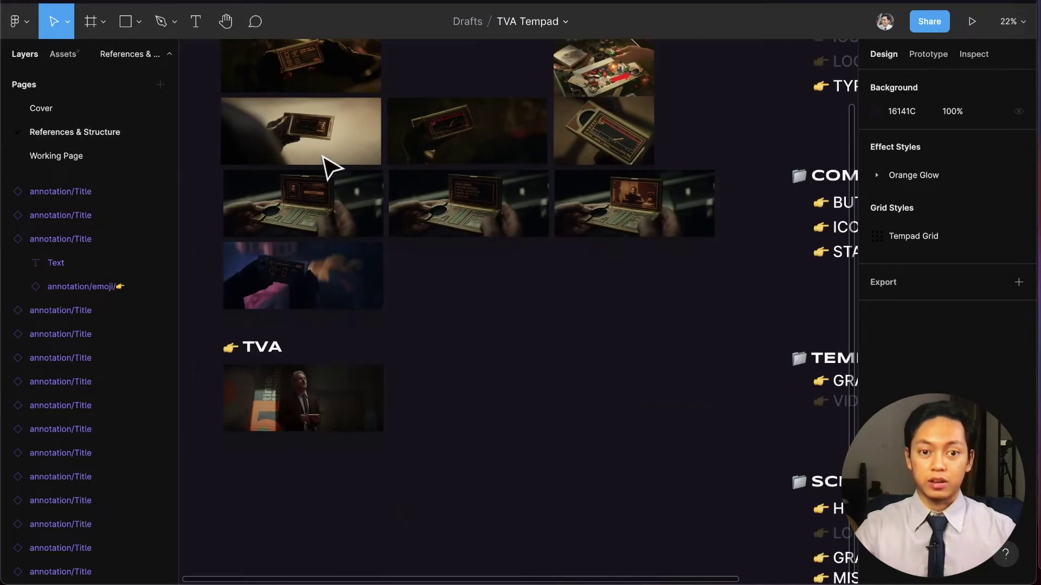
scroll(325, 157, up, 2)
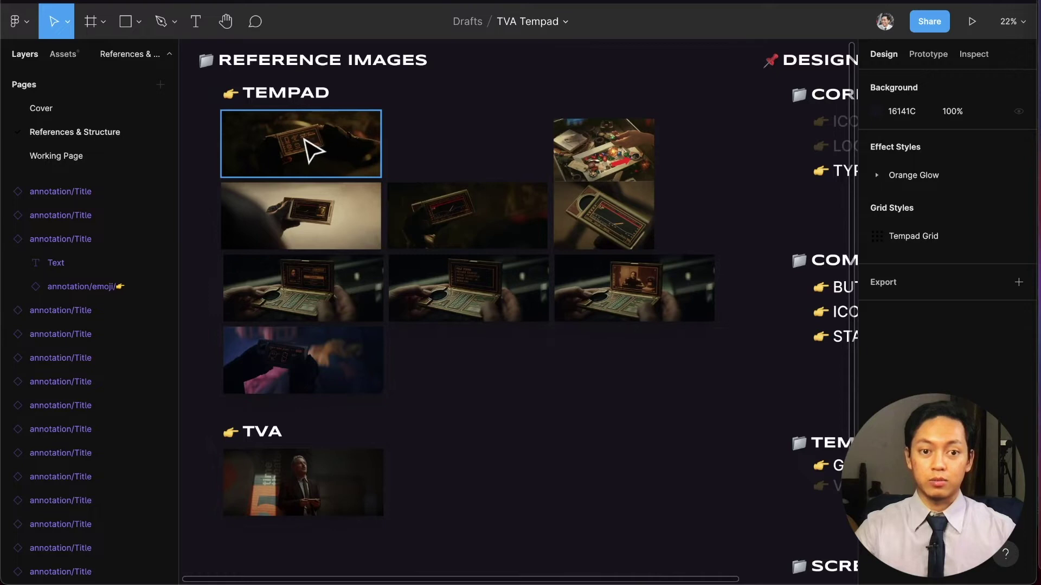
scroll(307, 154, up, 5)
scroll(307, 154, up, 5)
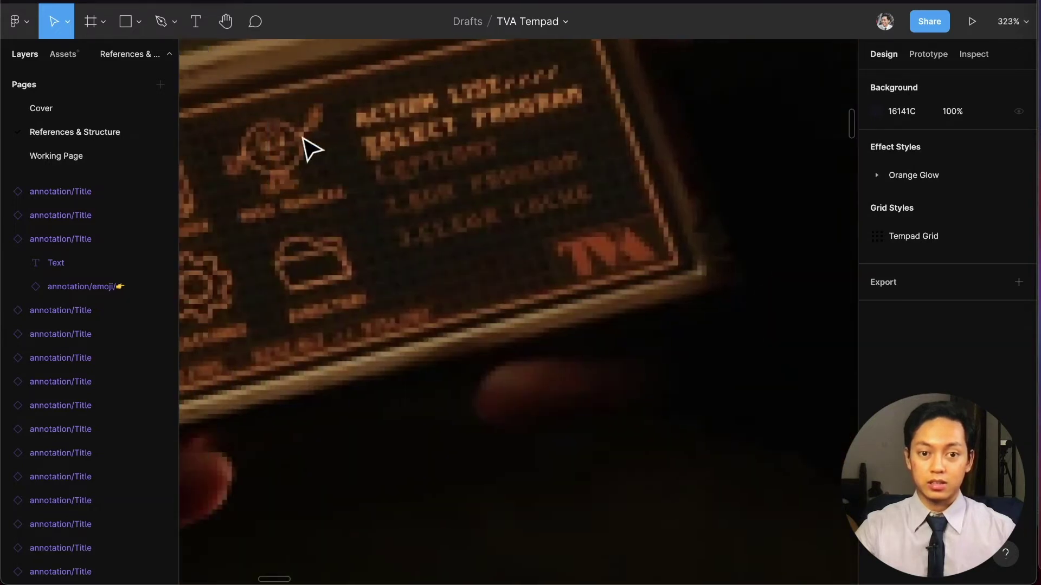
scroll(312, 149, down, 2)
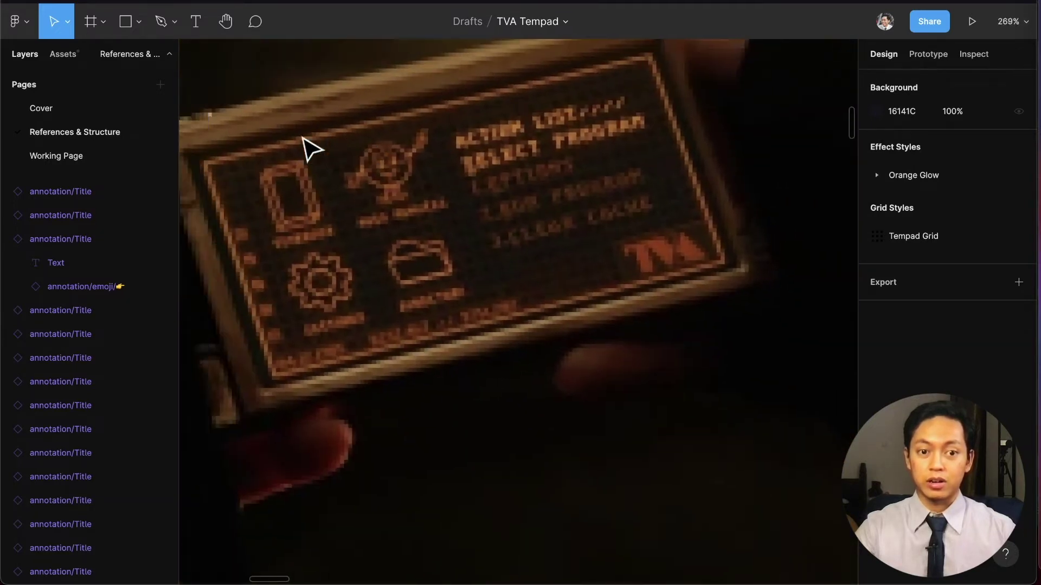
Hide the editor interface to view the first TEMPAD reference image and its surroundings on the bare canvas.
key(super+backslash)
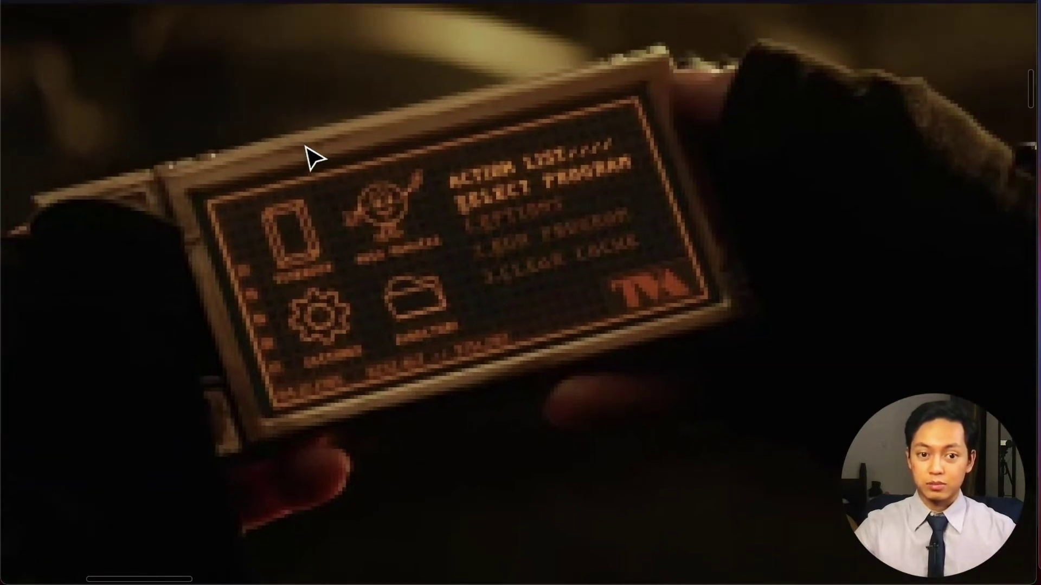
scroll(312, 157, down, 3)
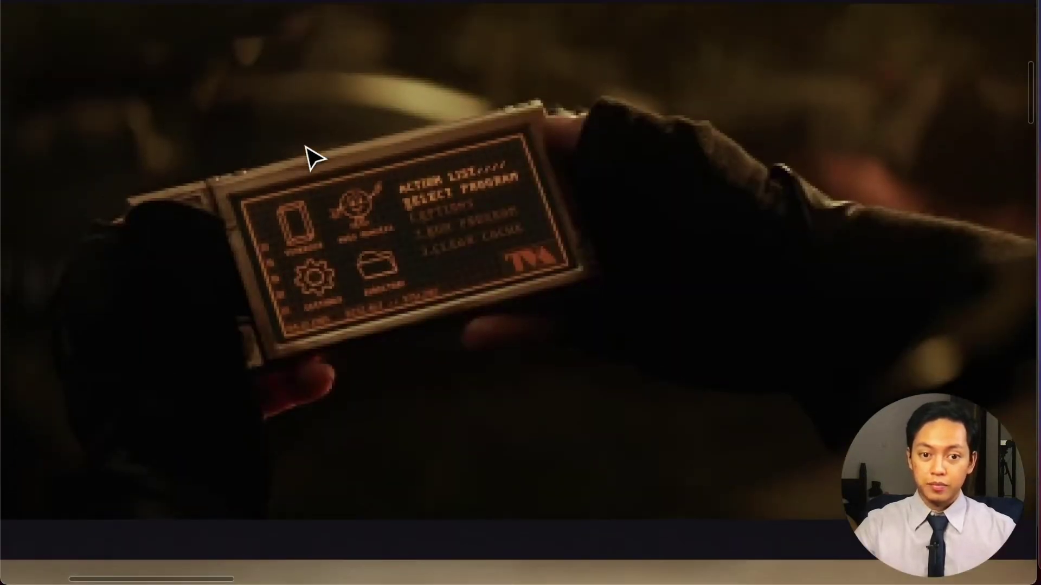
scroll(312, 157, up, 2)
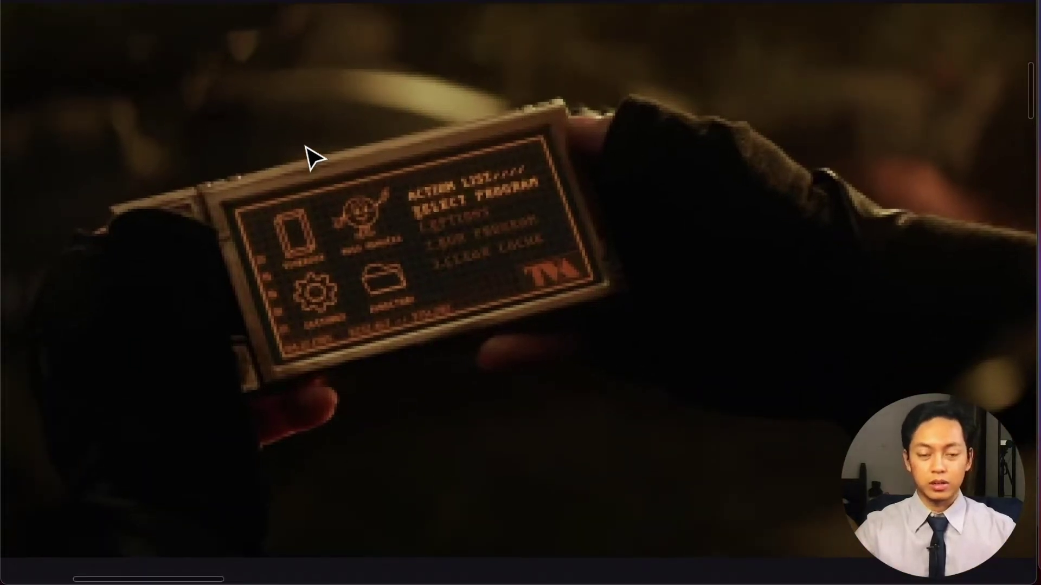
scroll(312, 157, right, 5)
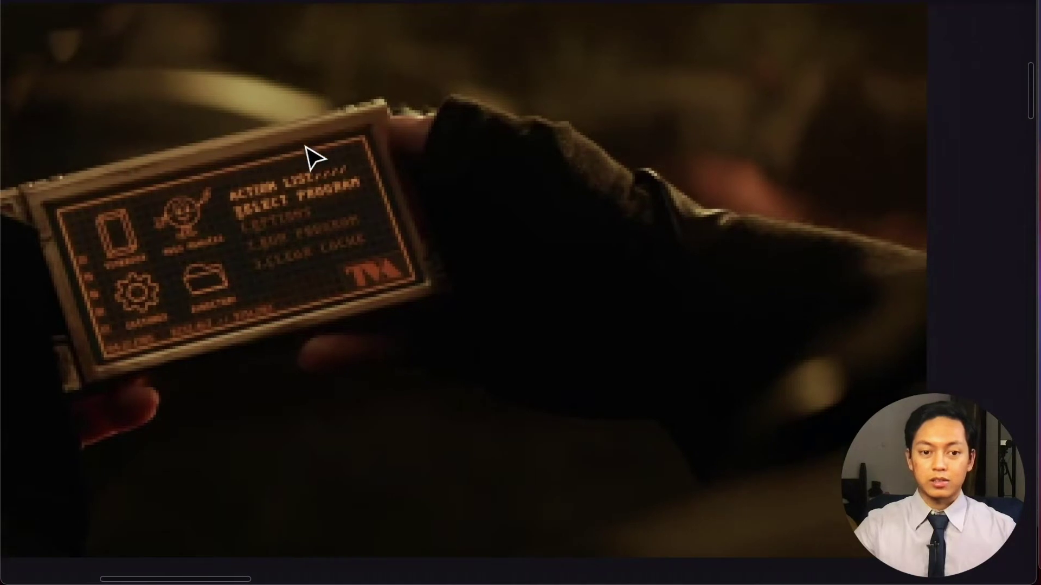
scroll(311, 157, right, 15)
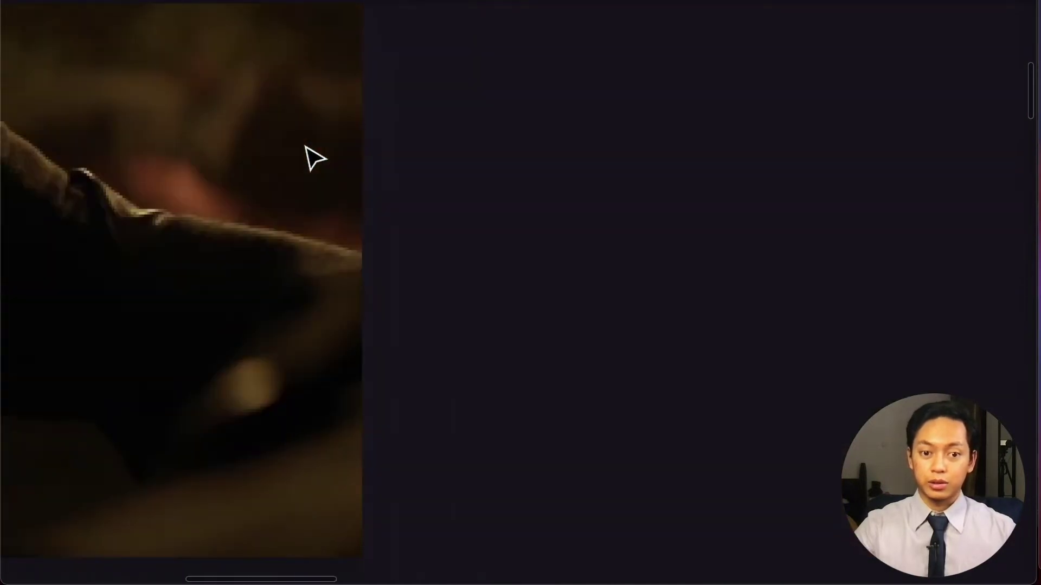
scroll(314, 157, down, 2)
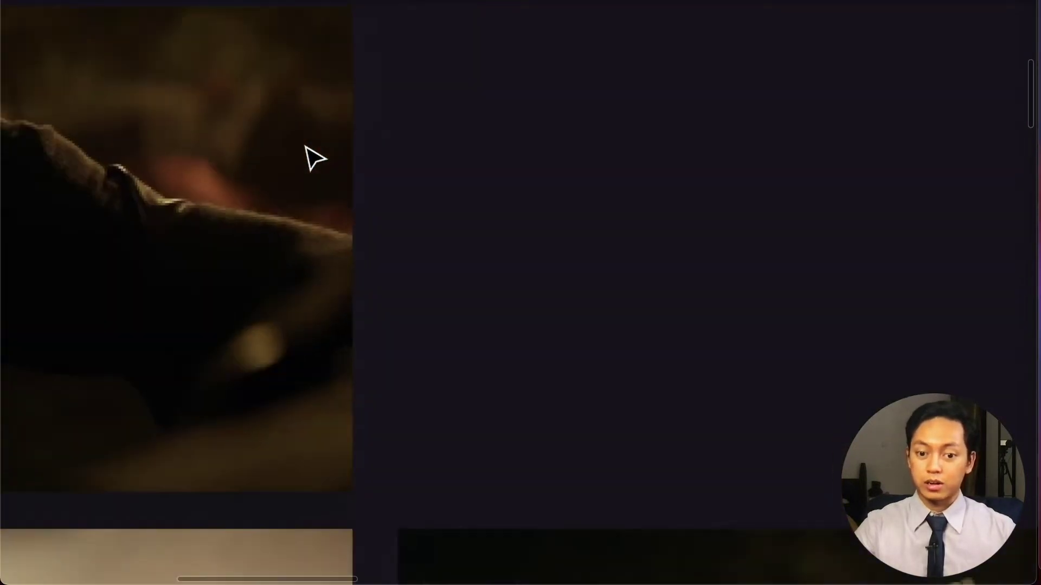
Compare the screens in the light-background, dark-background and action list TEMPAD reference images up close.
scroll(315, 158, down, 10)
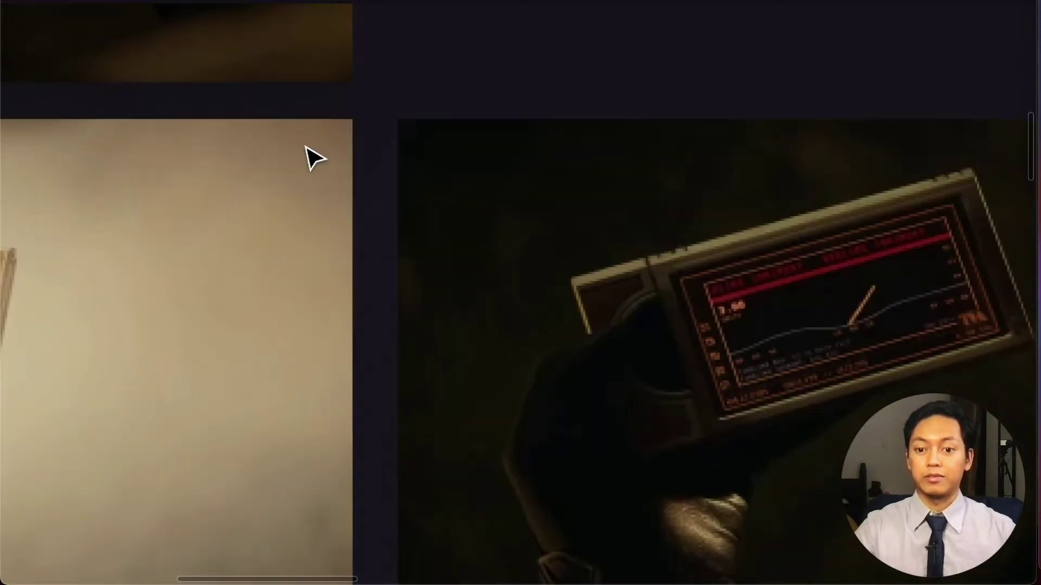
scroll(314, 158, left, 9)
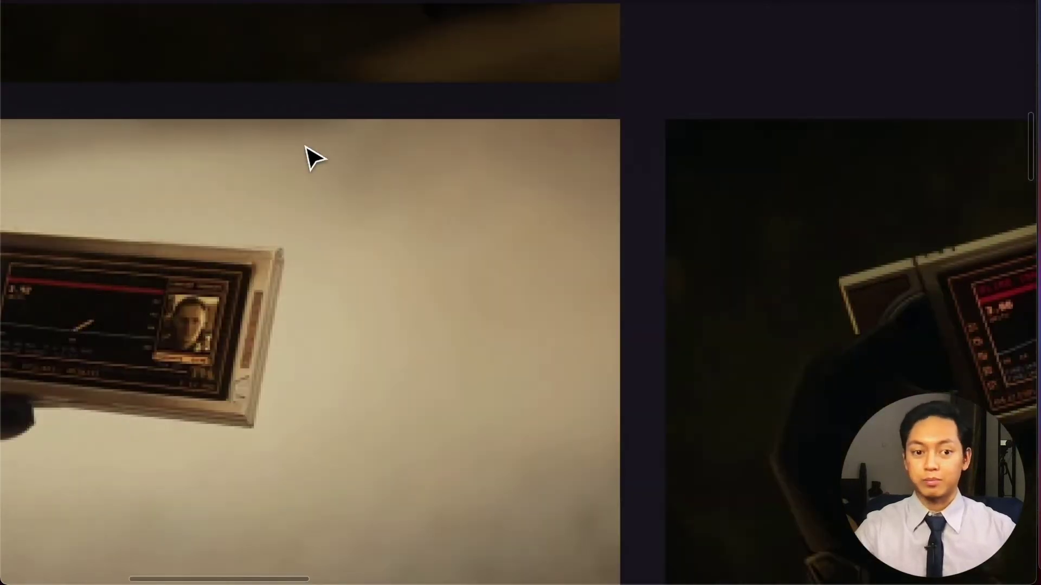
scroll(315, 159, left, 3)
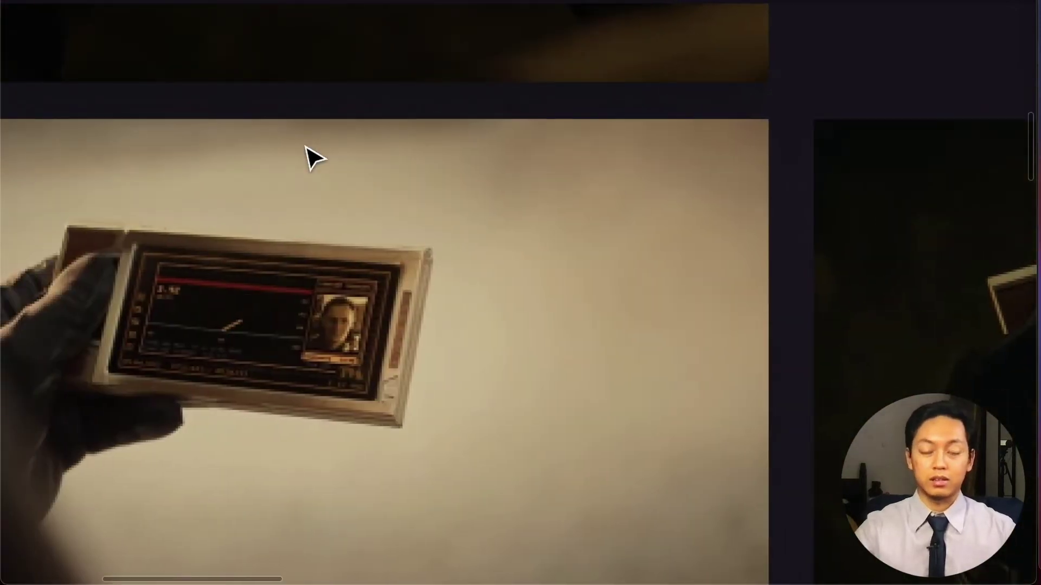
scroll(314, 159, left, 2)
scroll(314, 159, right, 2)
scroll(314, 158, left, 1)
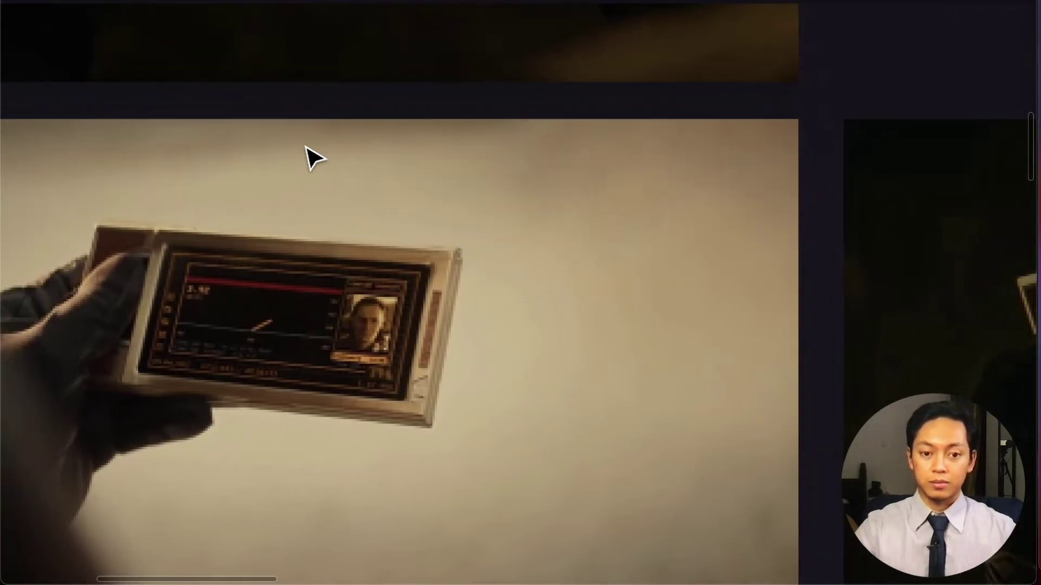
scroll(314, 158, left, 1)
scroll(315, 158, up, 8)
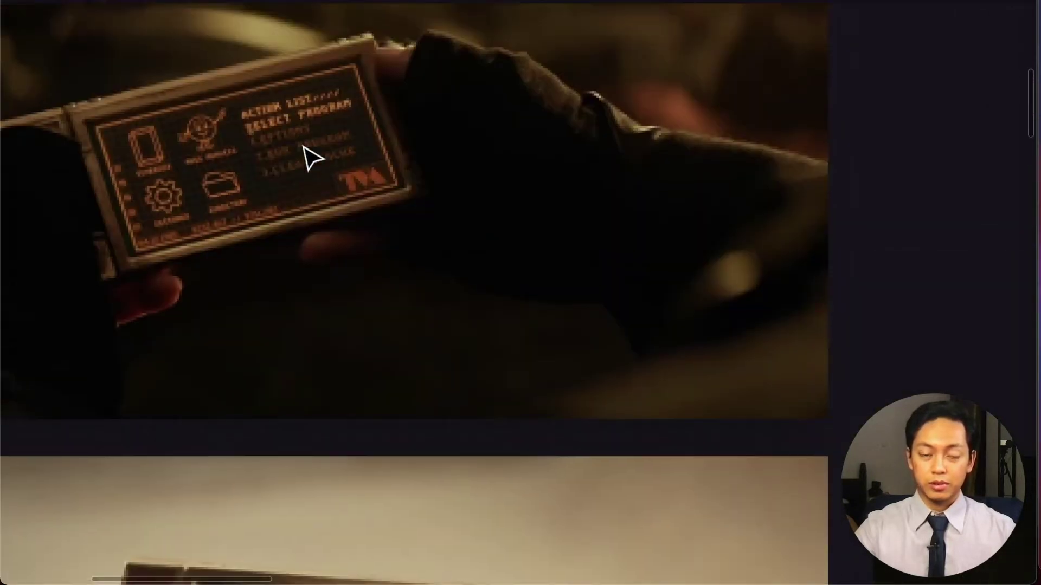
scroll(315, 158, left, 2)
Switch to the Working Page and view it on the bare canvas with the editor interface hidden.
key(super+backslash)
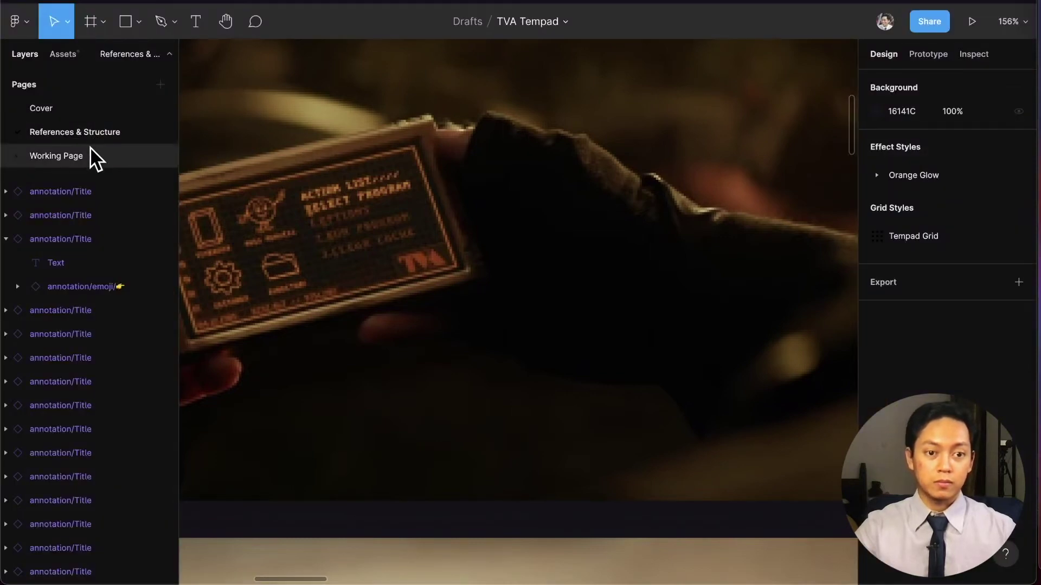
click(100, 155)
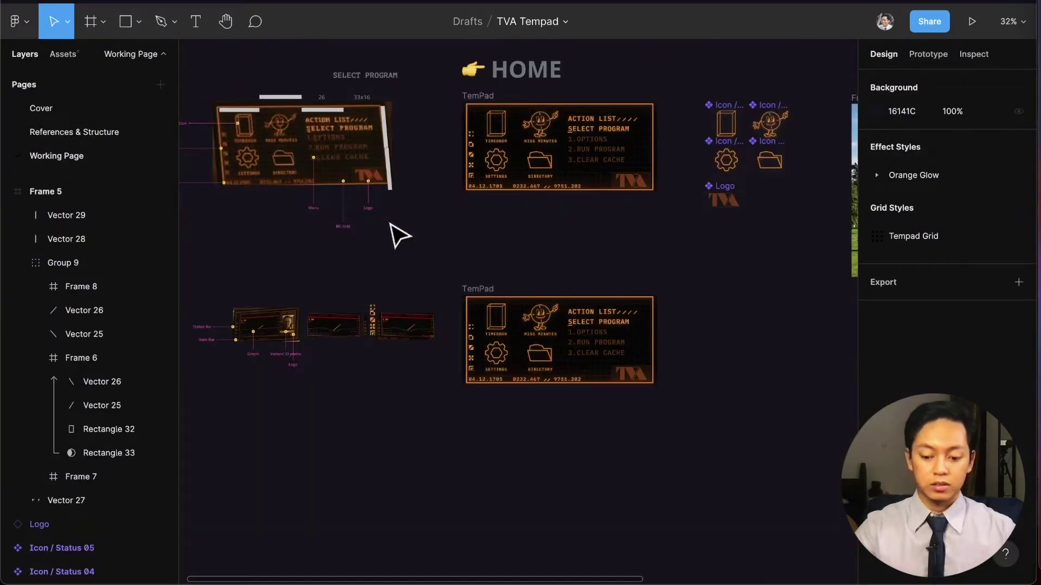
key(super+backslash)
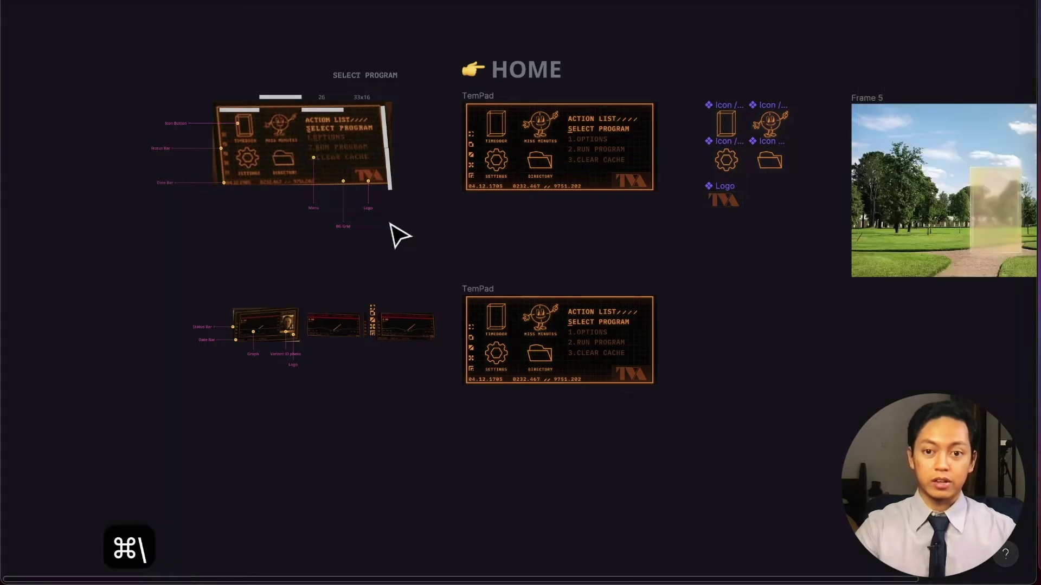
Move Frame 5, the park photo with the glowing door, farther away from the icon components on the canvas.
scroll(538, 129, up, 5)
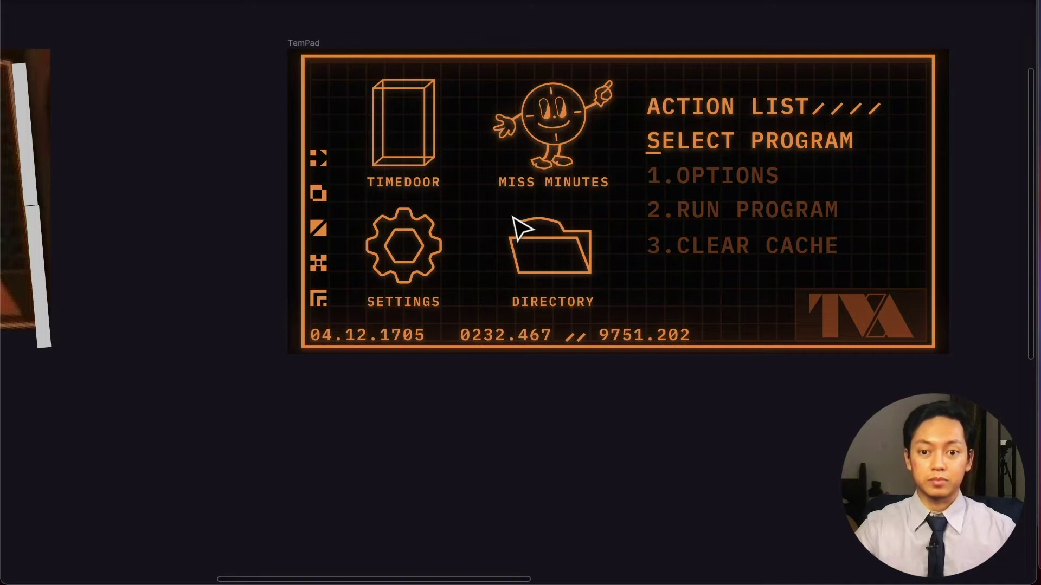
scroll(522, 227, down, 5)
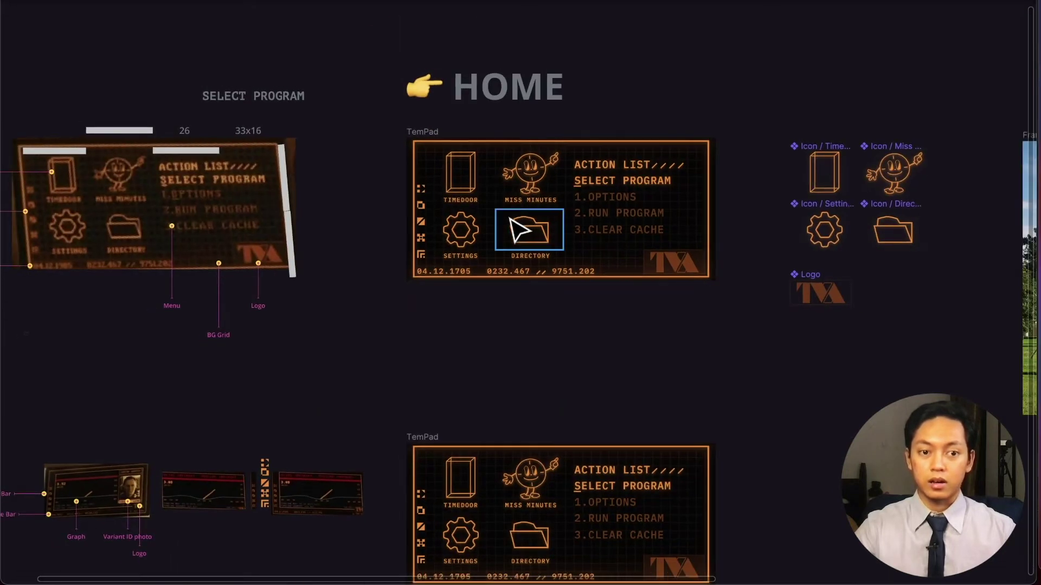
scroll(522, 228, right, 8)
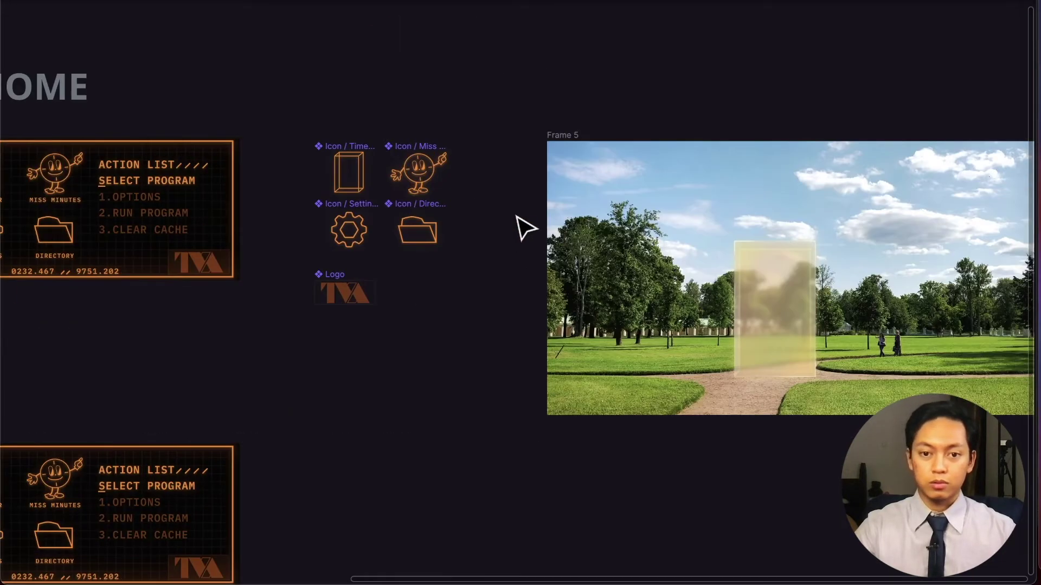
scroll(504, 217, right, 3)
drag(367, 91, 960, 465)
drag(462, 265, 914, 263)
Examine the annotated SELECT PROGRAM reference, including its icon button, status bar, date bar, menu, BG grid and logo callouts.
scroll(272, 251, up, 10)
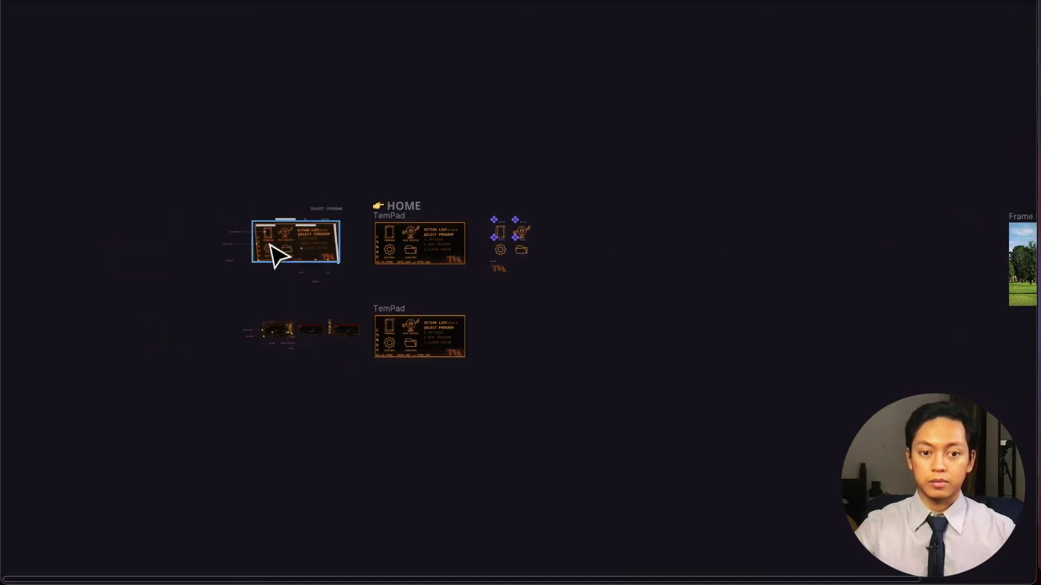
scroll(299, 259, up, 10)
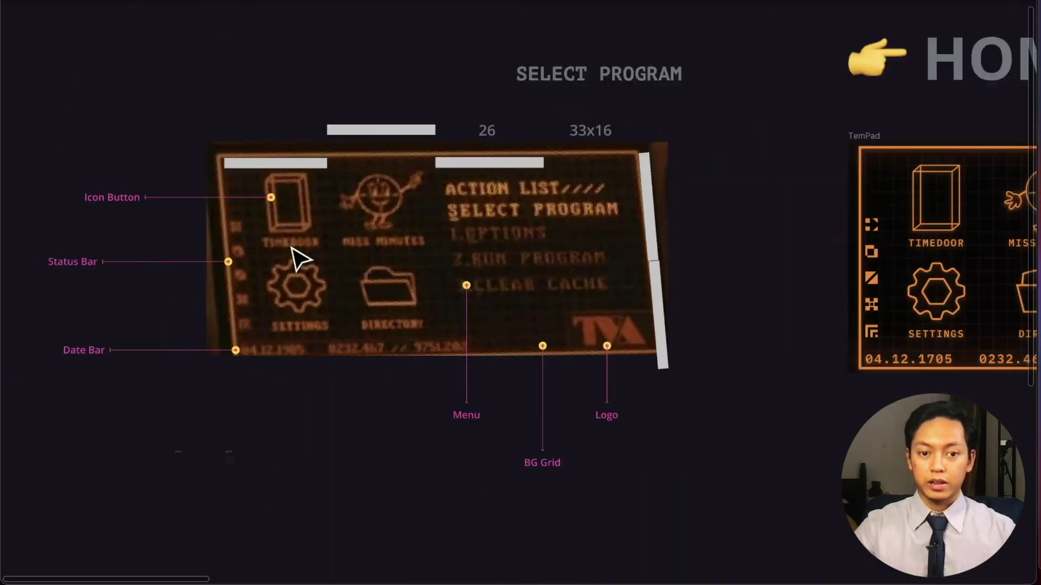
scroll(298, 174, left, 3)
scroll(288, 167, left, 2)
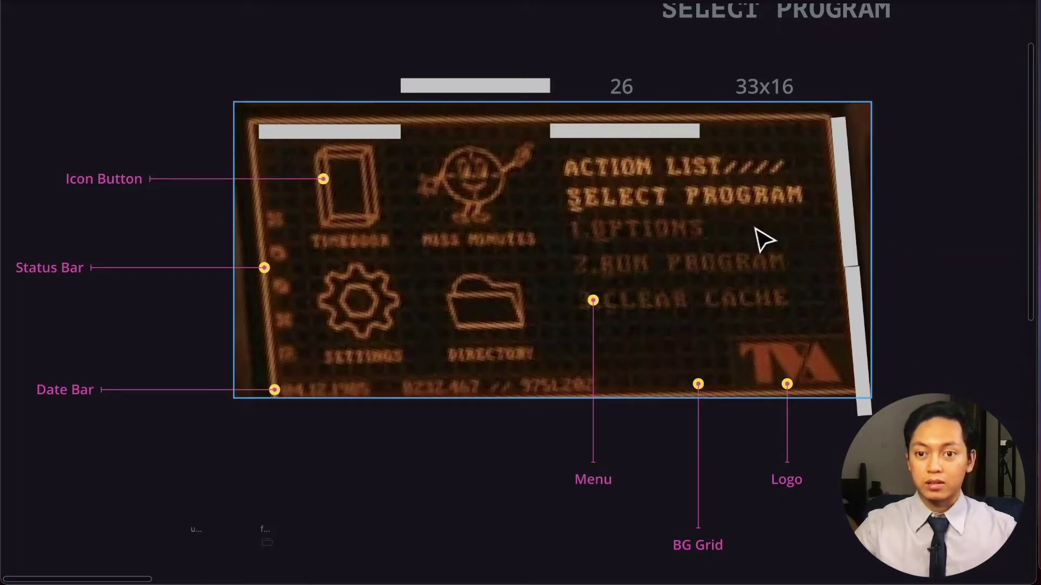
scroll(681, 316, down, 2)
scroll(670, 328, up, 1)
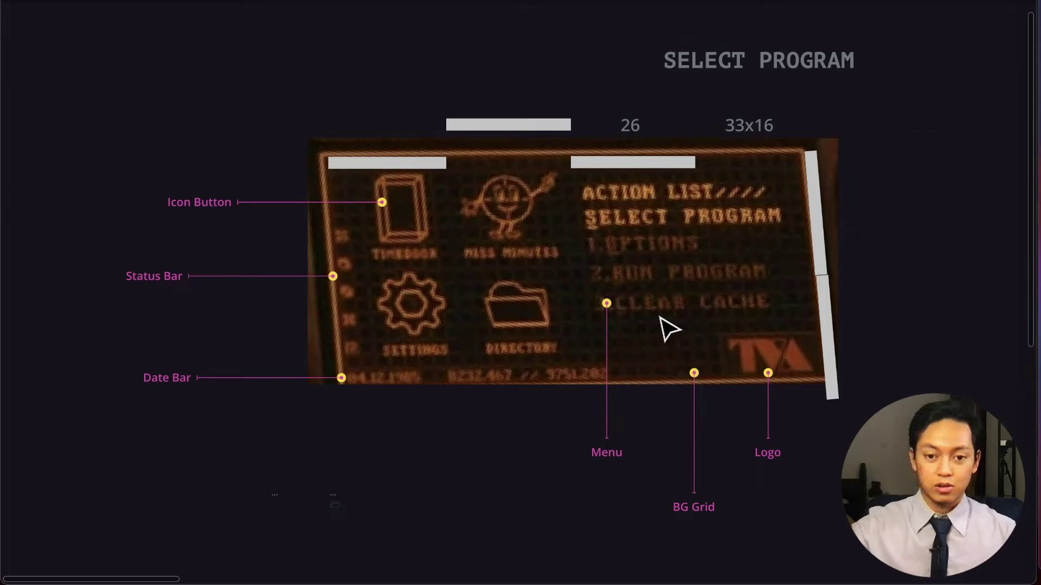
Look over the recreated HOME TemPad screen and select the four icon components together with the Logo component.
scroll(666, 347, right, 10)
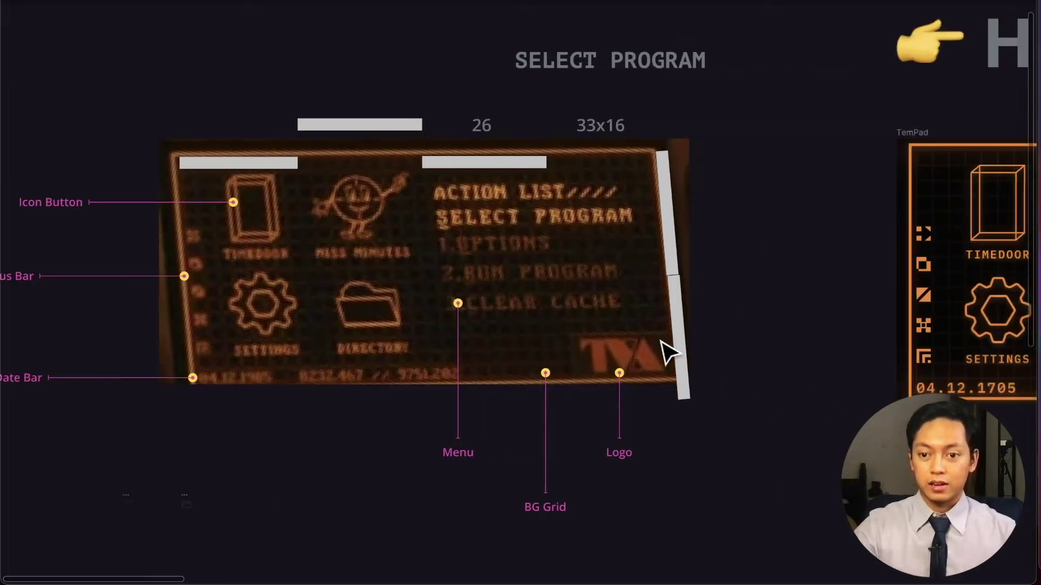
scroll(667, 358, right, 8)
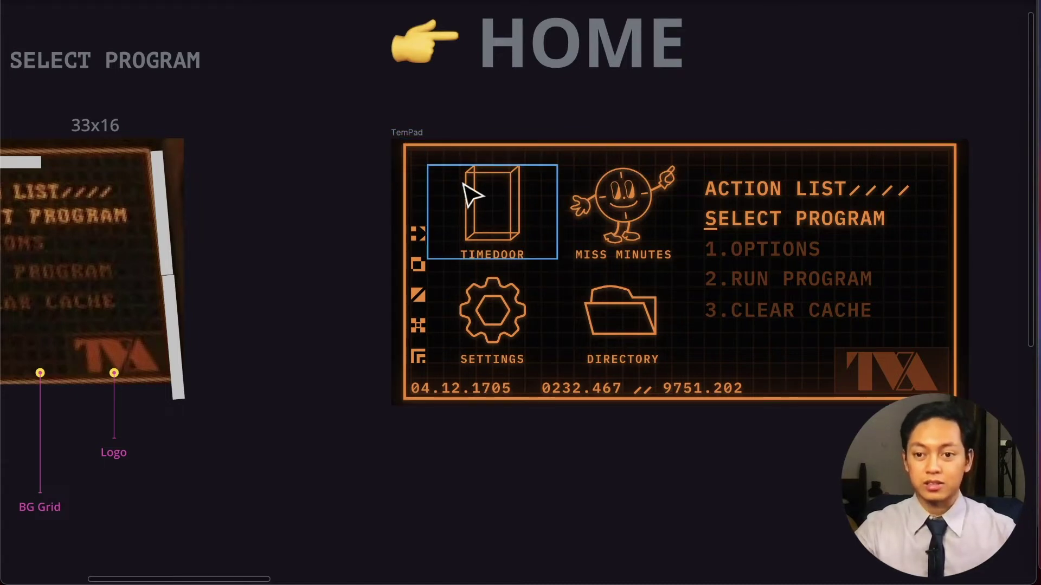
scroll(483, 228, down, 5)
scroll(493, 237, down, 1)
scroll(577, 214, up, 5)
drag(340, 85, 744, 545)
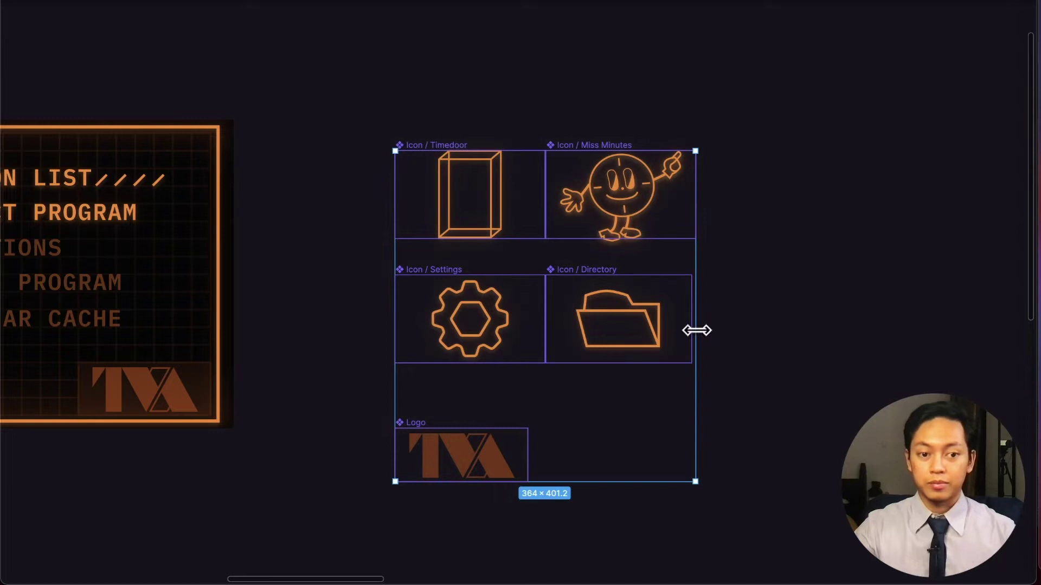
Duplicate the ACTION LIST heading from the TemPad screen onto the empty canvas beside the icon components.
scroll(699, 334, left, 8)
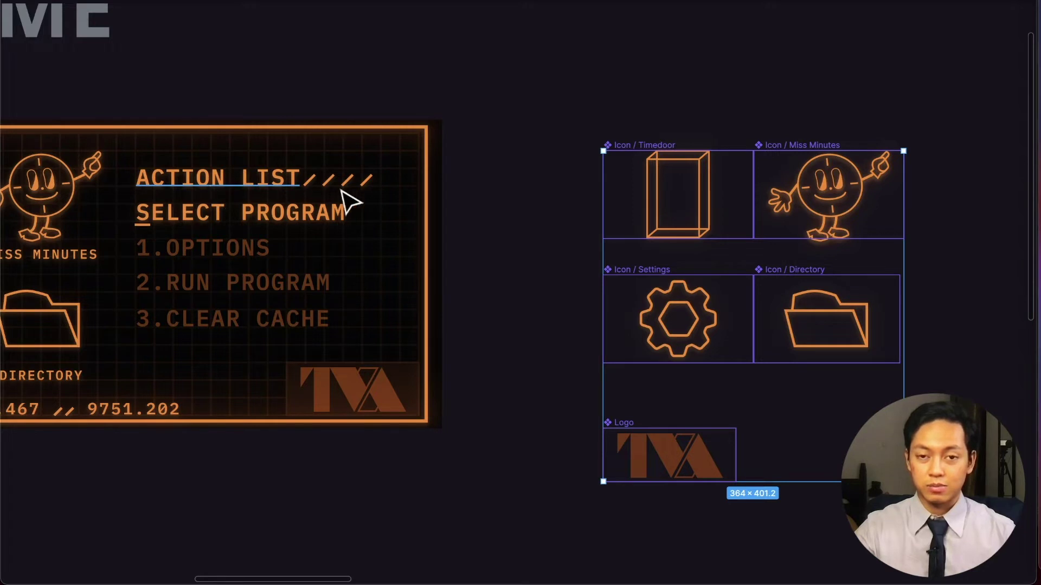
scroll(490, 300, down, 3)
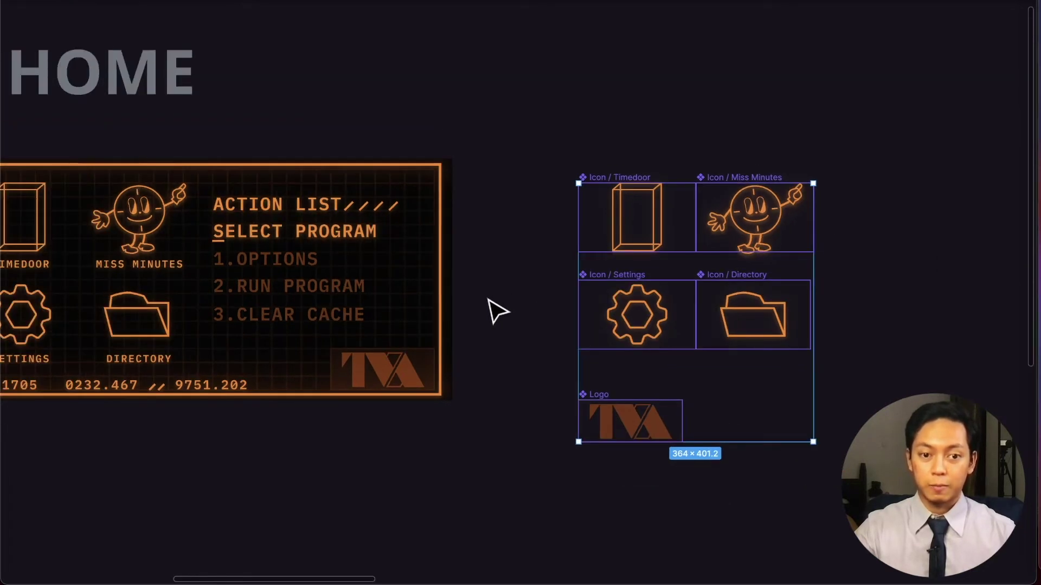
scroll(490, 300, left, 2)
scroll(490, 303, right, 4)
scroll(489, 304, left, 4)
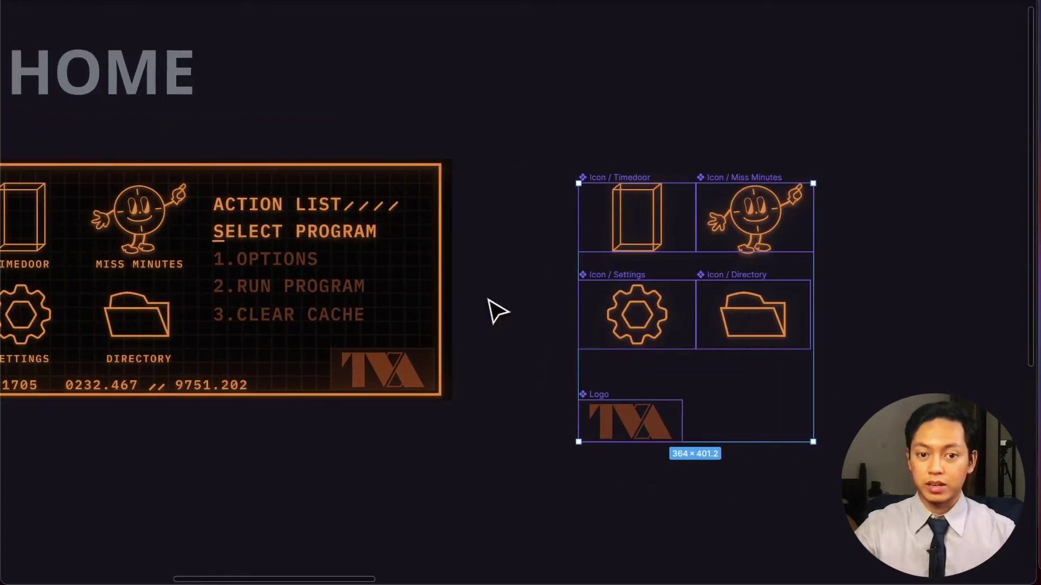
click(364, 212)
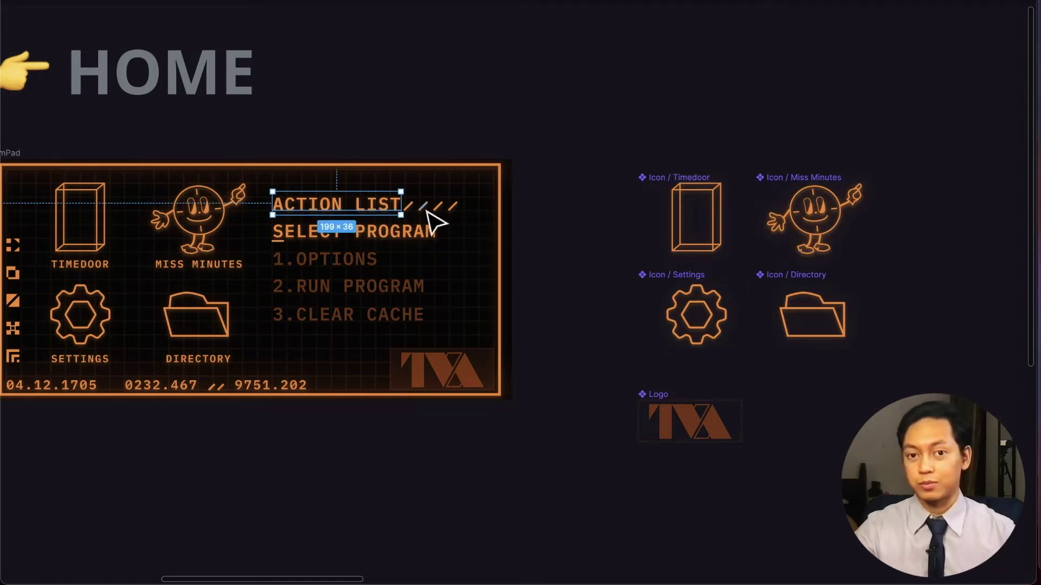
key(alt)
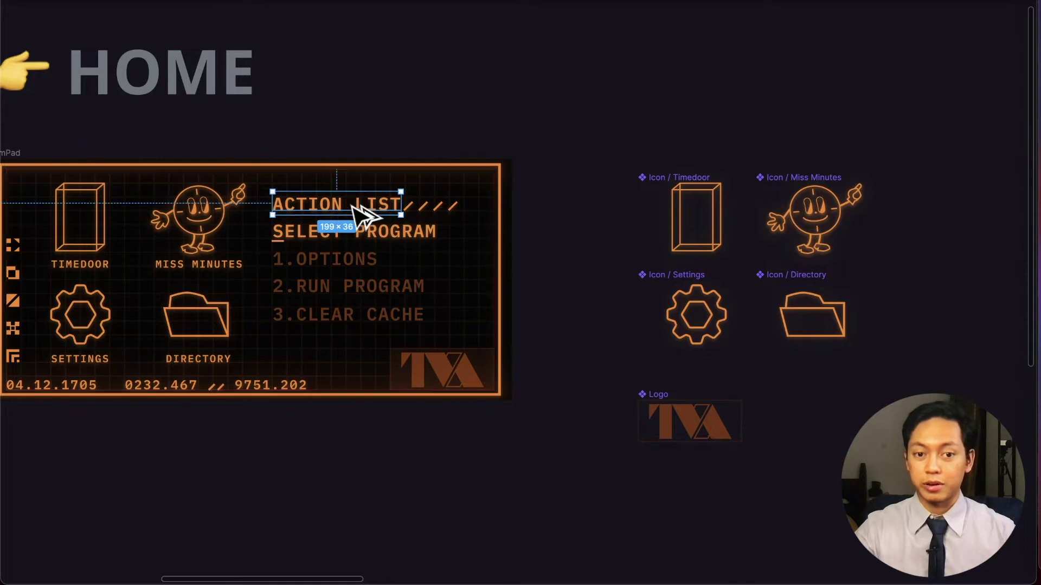
drag(1012, 208, 1007, 202)
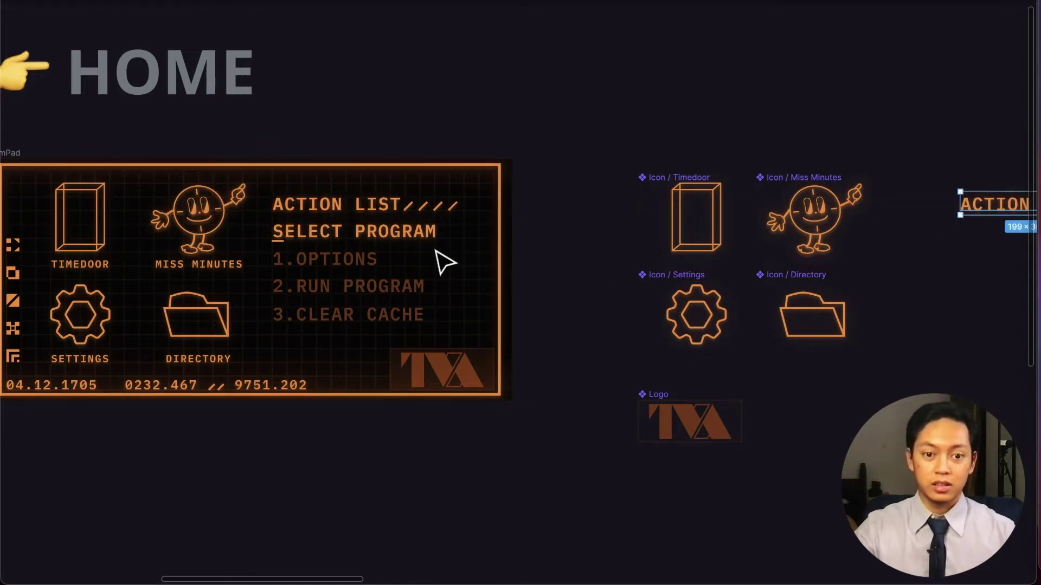
Duplicate the MISS MINUTES label from the TemPad screen and place the copy beneath the copied ACTION LIST heading.
scroll(436, 251, down, 2)
scroll(309, 167, up, 2)
scroll(311, 169, up, 1)
scroll(324, 168, up, 2)
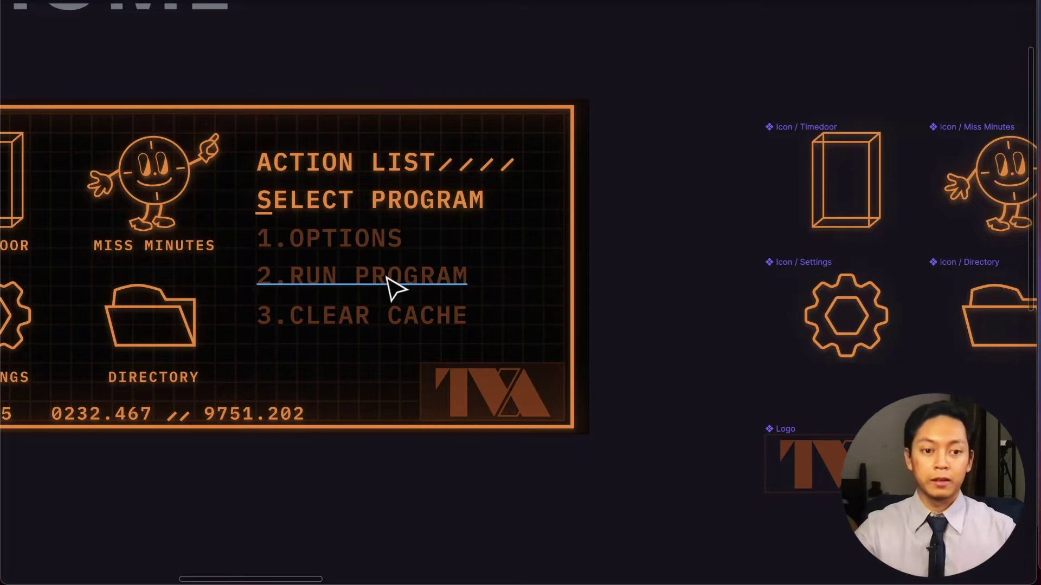
scroll(383, 278, down, 3)
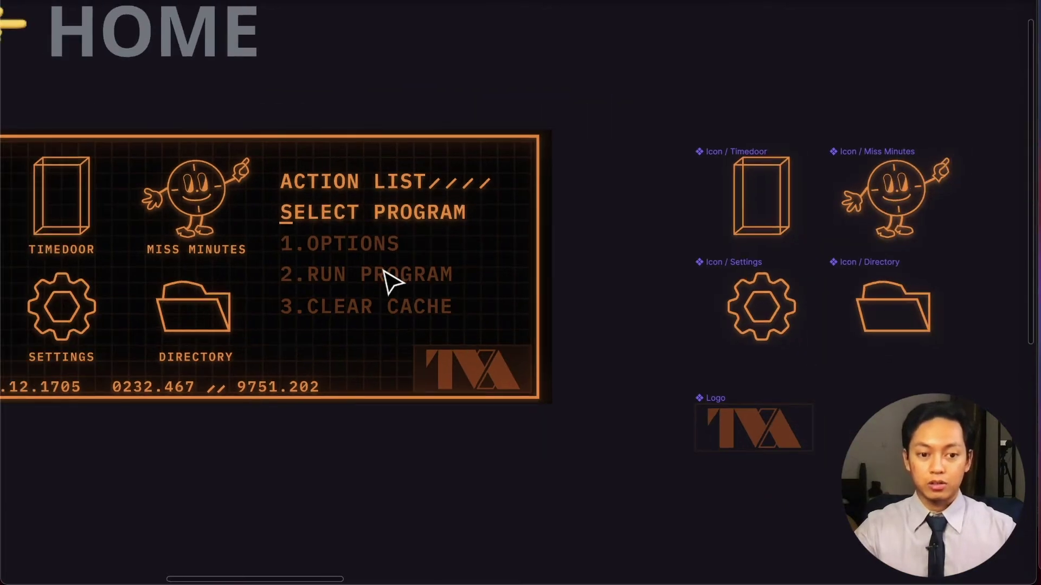
click(208, 251)
drag(208, 251, 995, 279)
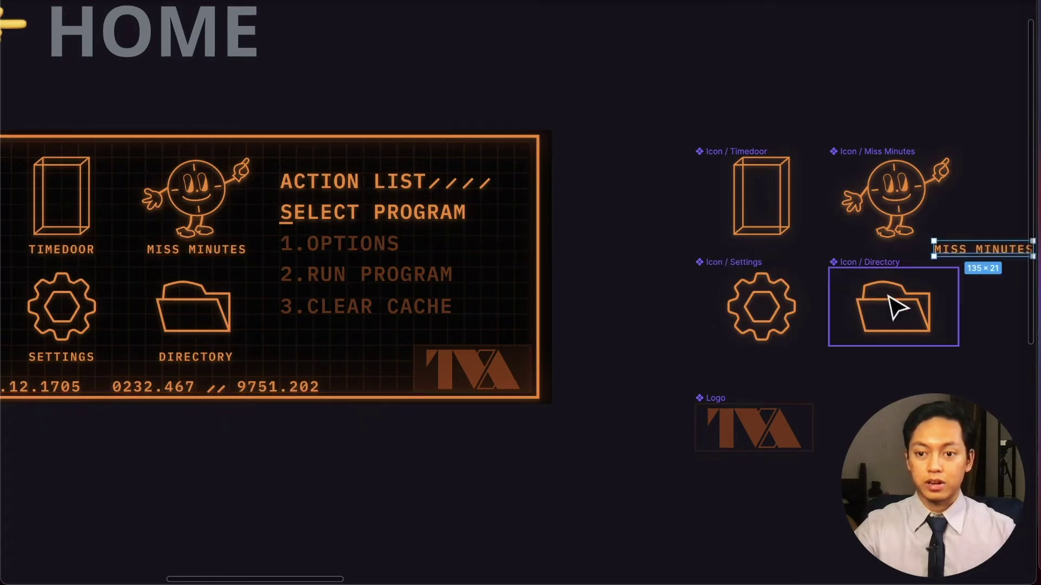
scroll(894, 302, right, 3)
drag(835, 257, 964, 239)
scroll(748, 287, left, 4)
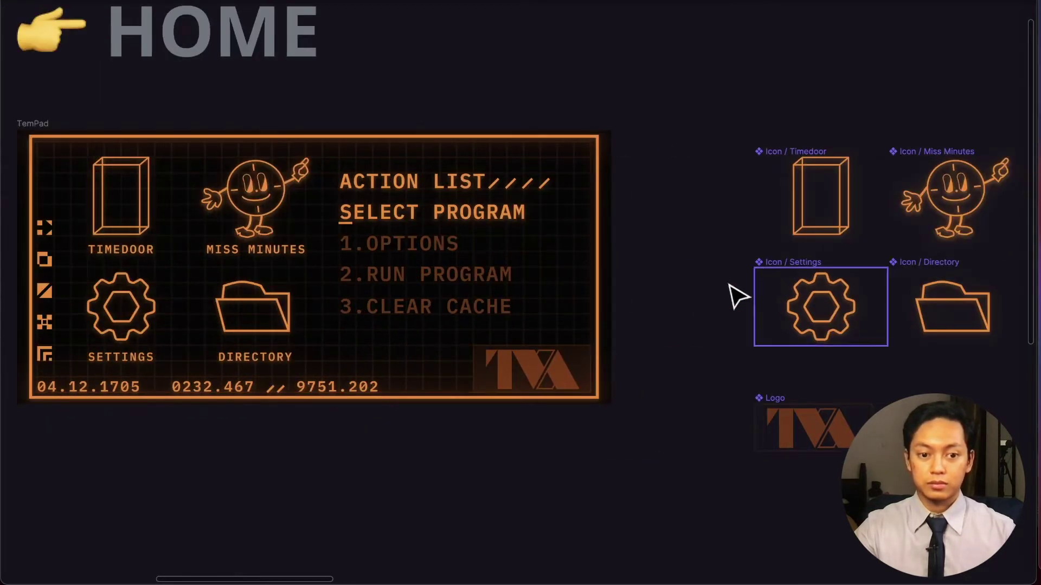
Duplicate the 0232.467 and 9751.202 text from the date bar and place it beneath the copied MISS MINUTES label.
click(326, 395)
drag(320, 388, 899, 279)
scroll(913, 352, right, 2)
Select the three copied text samples and move the 0232.467 9751.202 line between ACTION LIST and MISS MINUTES.
drag(935, 339, 680, 120)
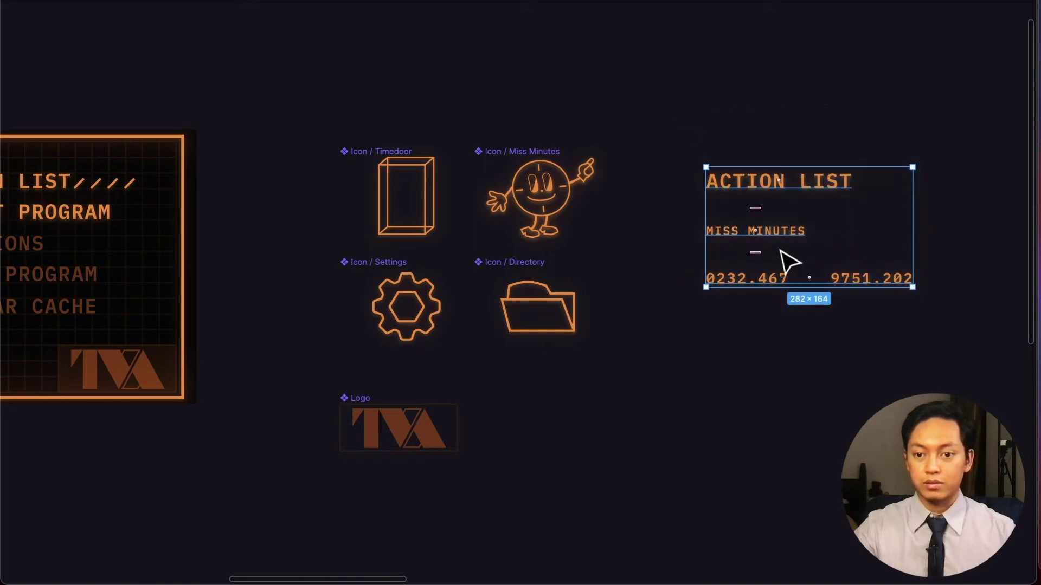
ctrl+scroll(784, 260, up, 4)
drag(845, 309, 855, 222)
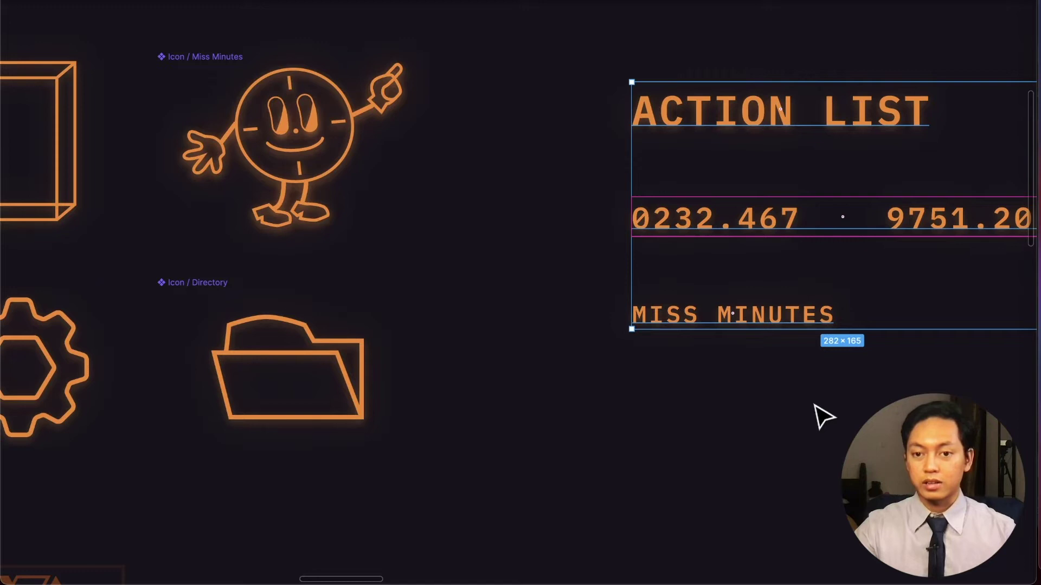
click(755, 395)
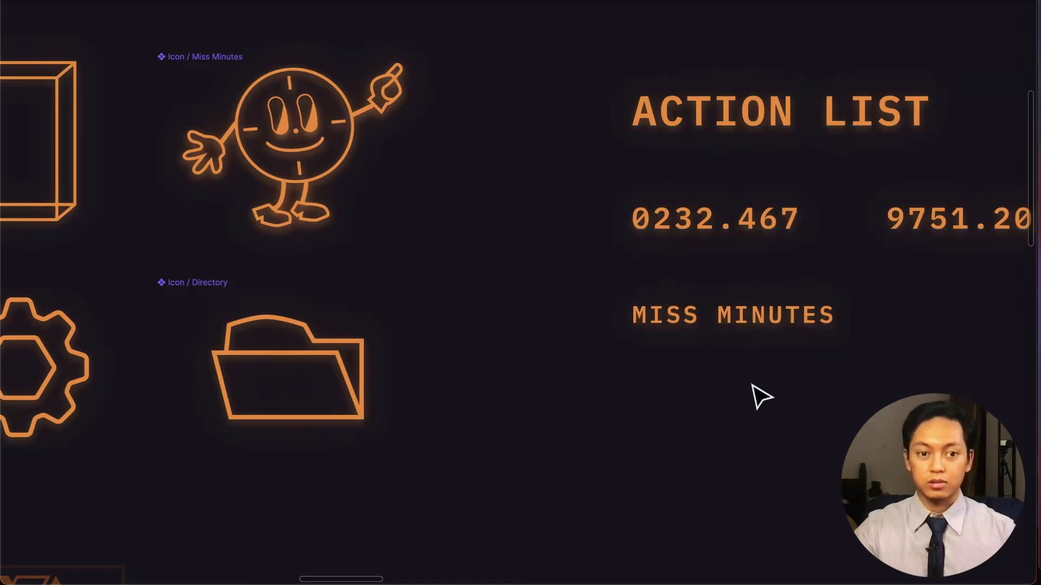
Compare the three text samples with the icon and logo components and the HOME TemPad screen.
scroll(759, 396, down, 1)
scroll(755, 395, down, 1)
scroll(752, 378, down, 2)
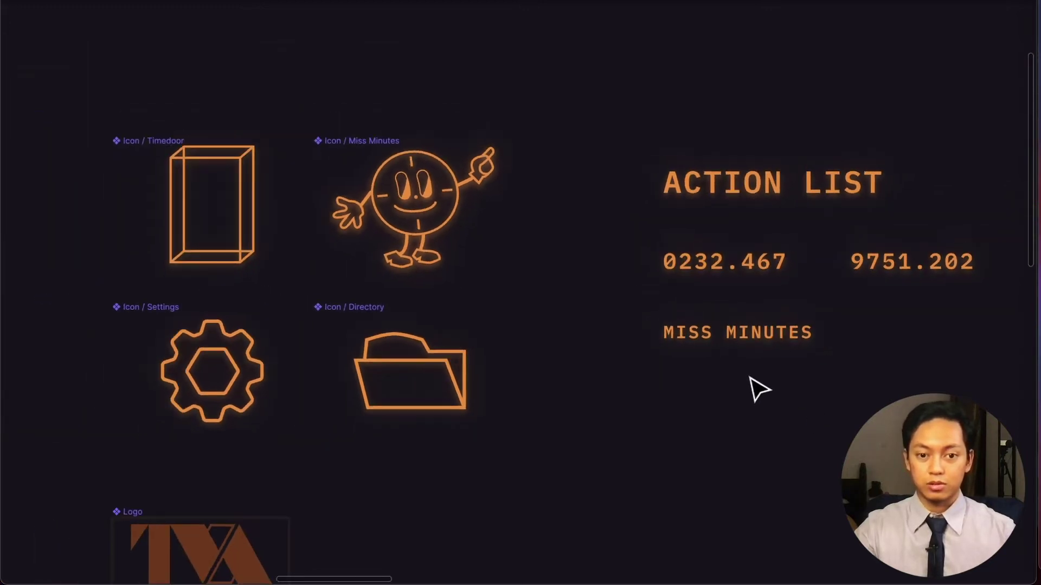
scroll(759, 390, left, 10)
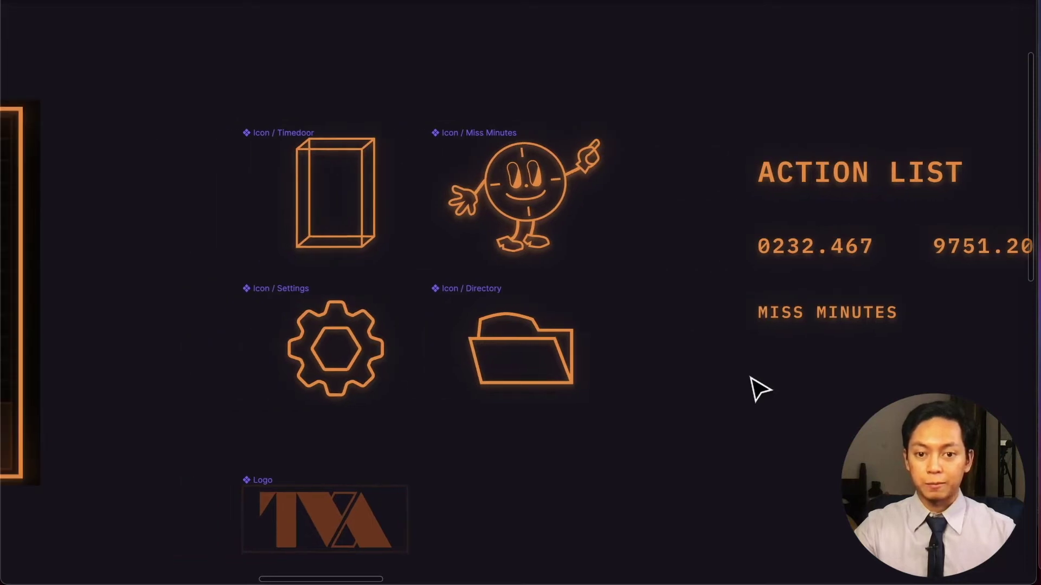
scroll(759, 389, left, 5)
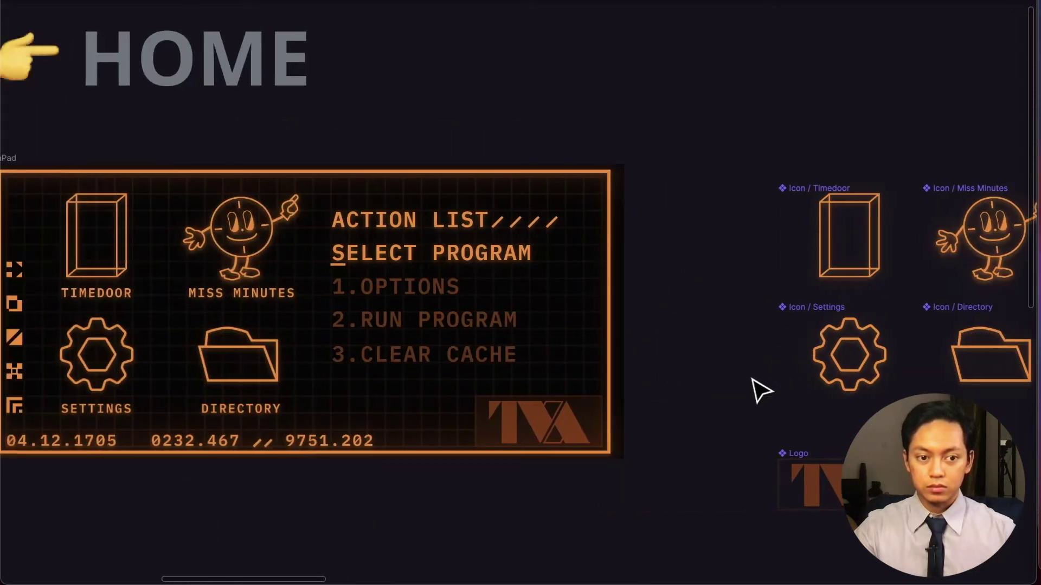
scroll(420, 349, right, 5)
scroll(417, 353, right, 5)
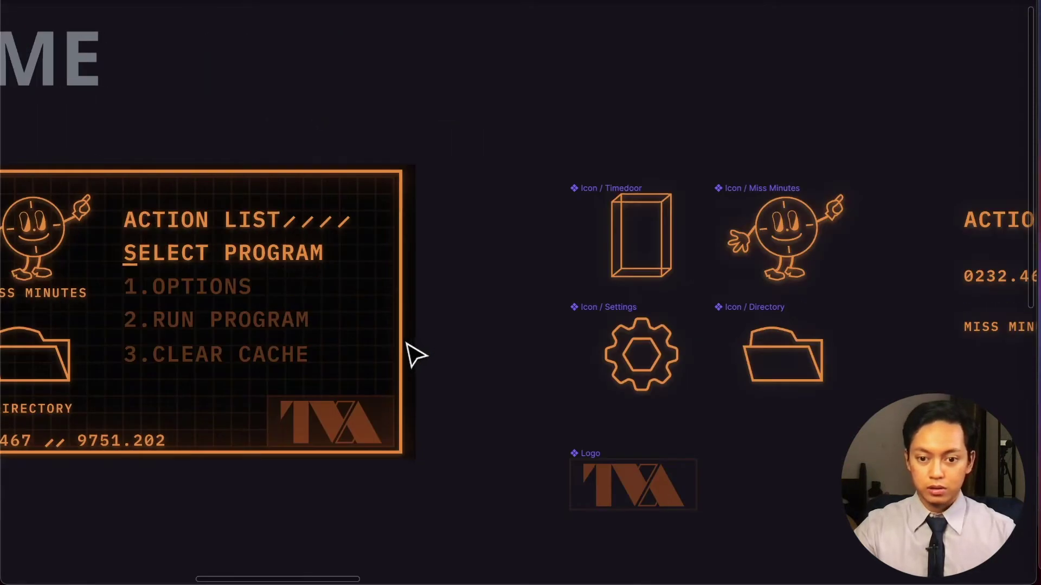
double_click(789, 222)
key(Escape)
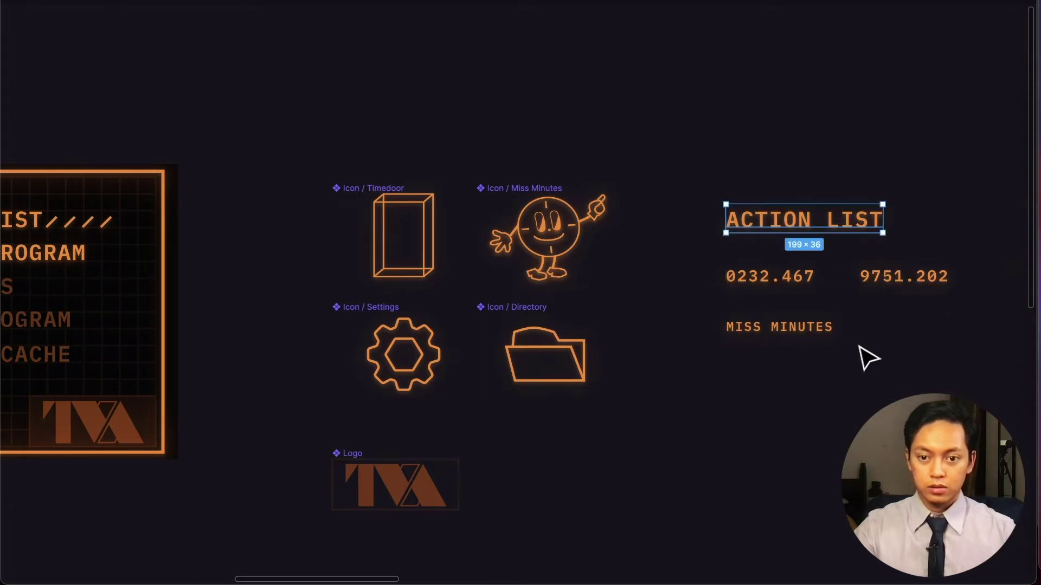
key(Escape)
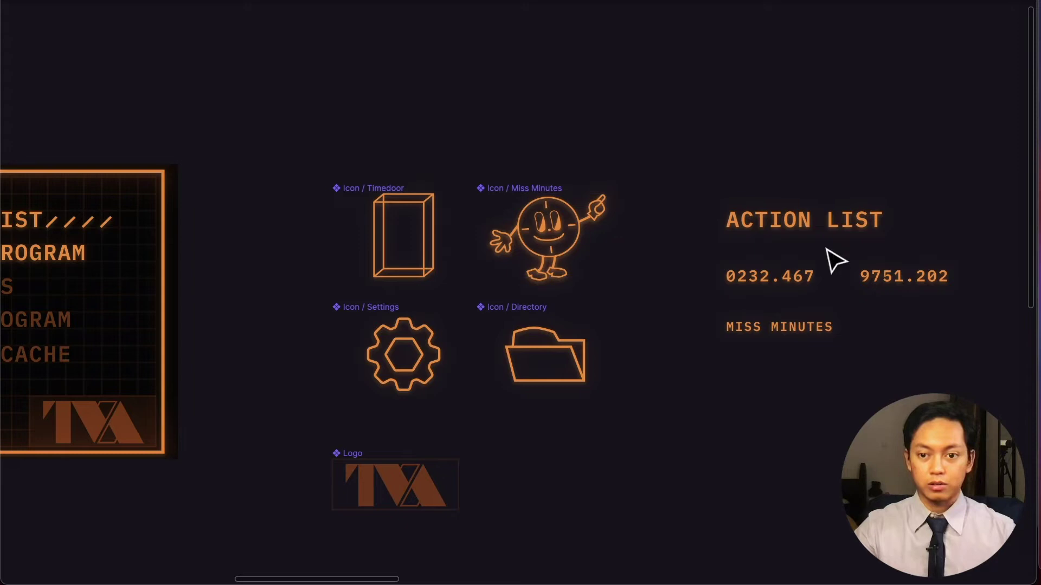
scroll(665, 281, right, 6)
Switch to the Figma projects window, open the monDayS design system file from UI Recreation and show its Foundation page.
key(ctrl+Up)
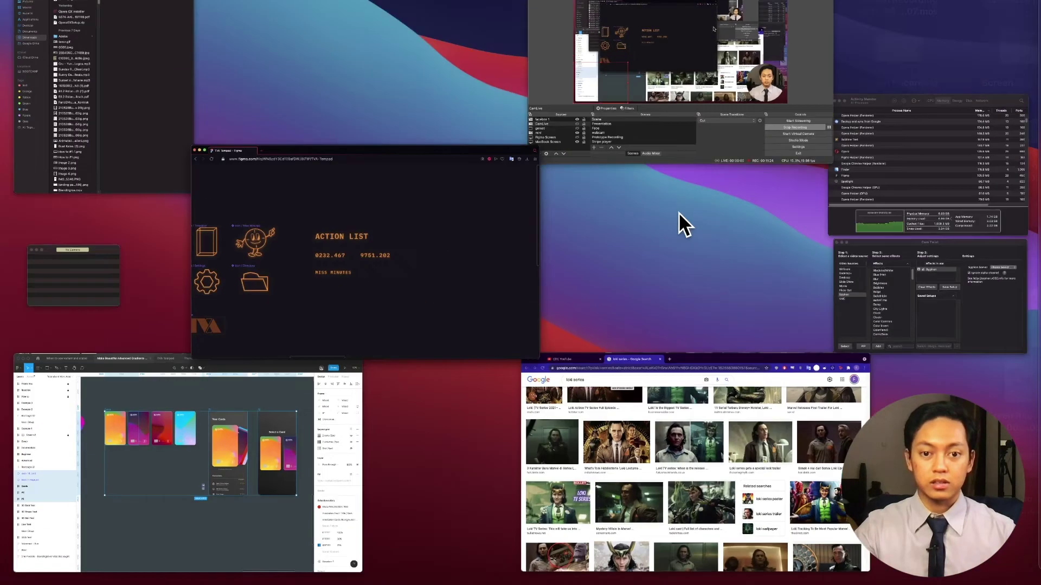
click(246, 454)
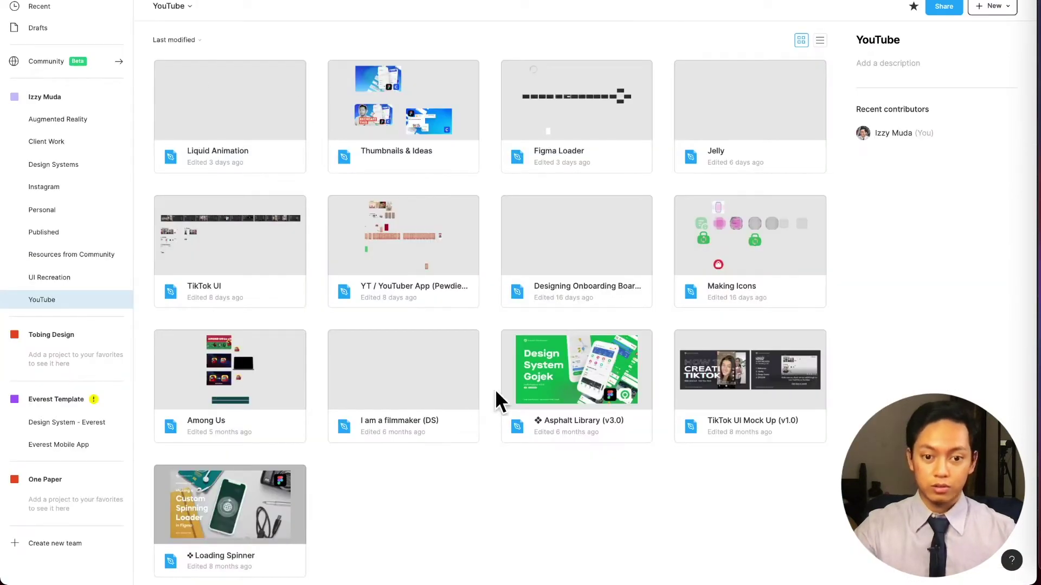
click(59, 277)
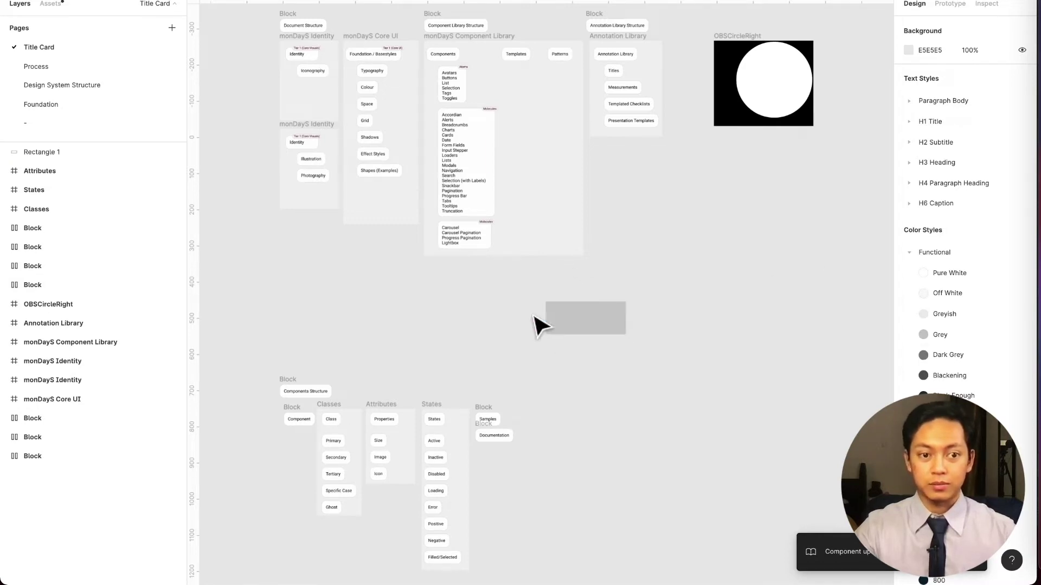
click(41, 104)
scroll(460, 139, up, 3)
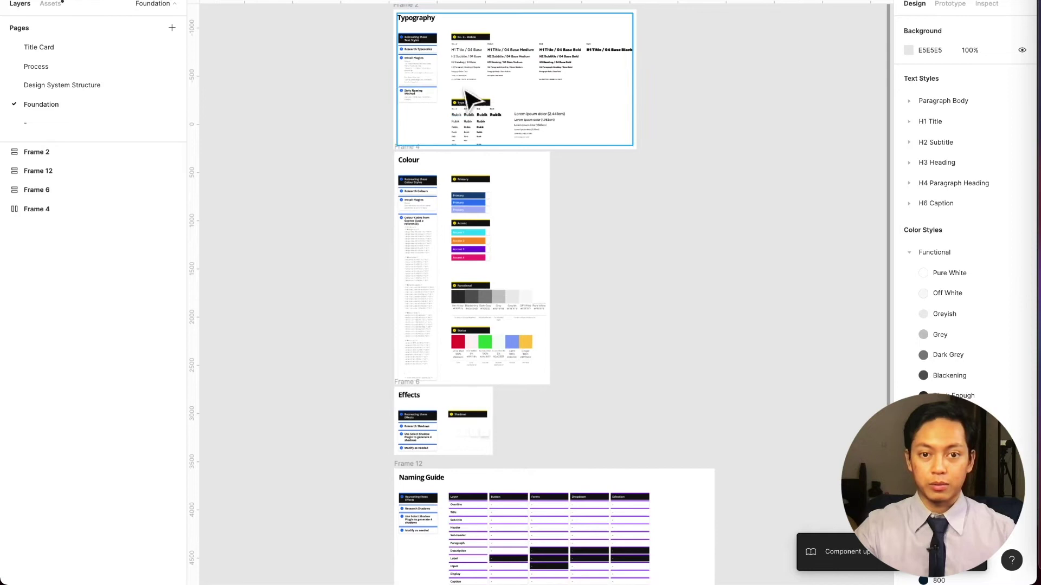
Examine the Typography section's 04 - S - Mobile regular text styles, from H1 Title through Paragraph Body to H6 Caption.
scroll(467, 80, up, 10)
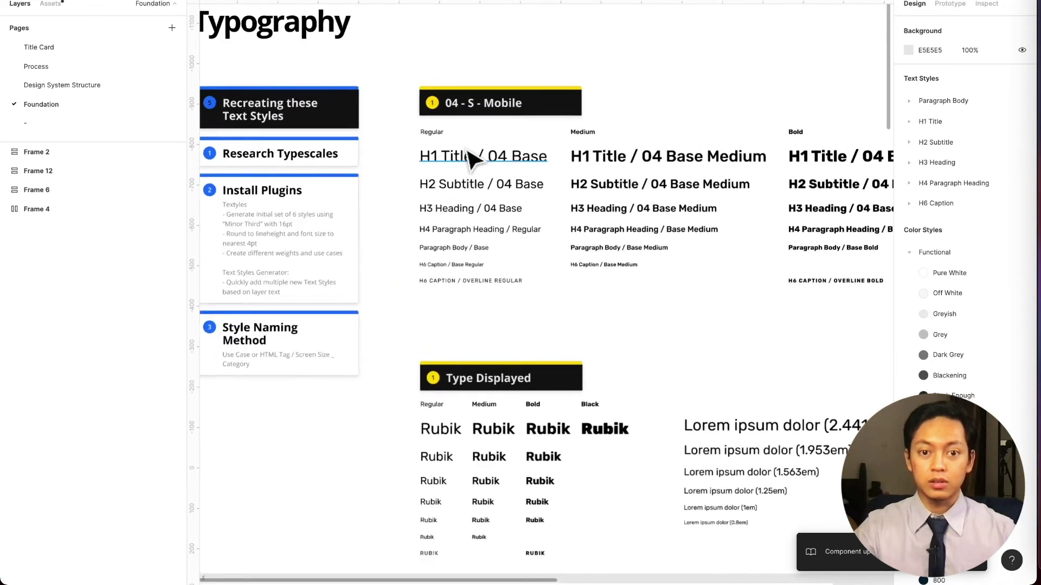
scroll(467, 160, up, 4)
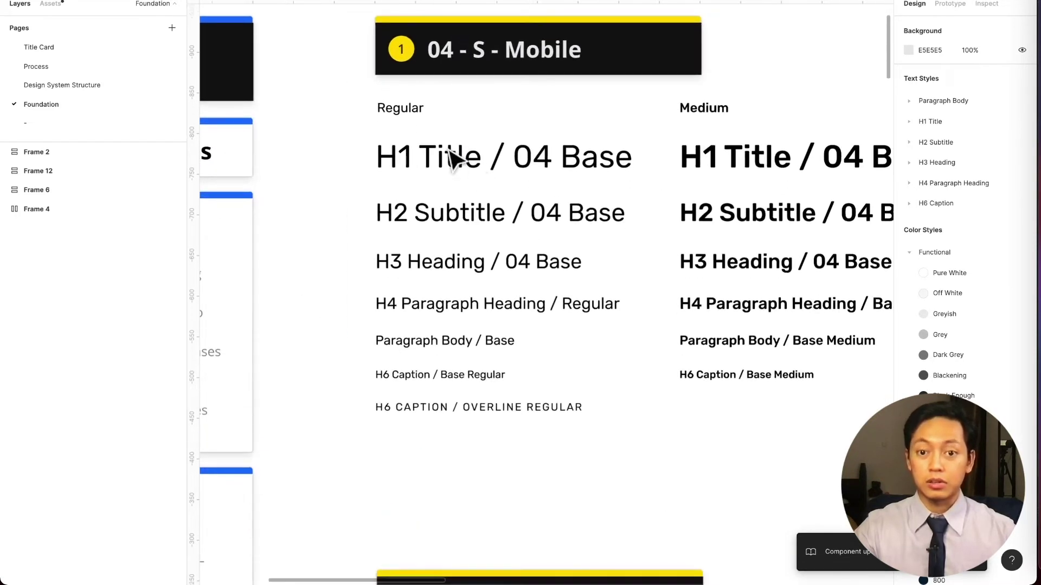
scroll(528, 160, up, 2)
scroll(516, 169, down, 3)
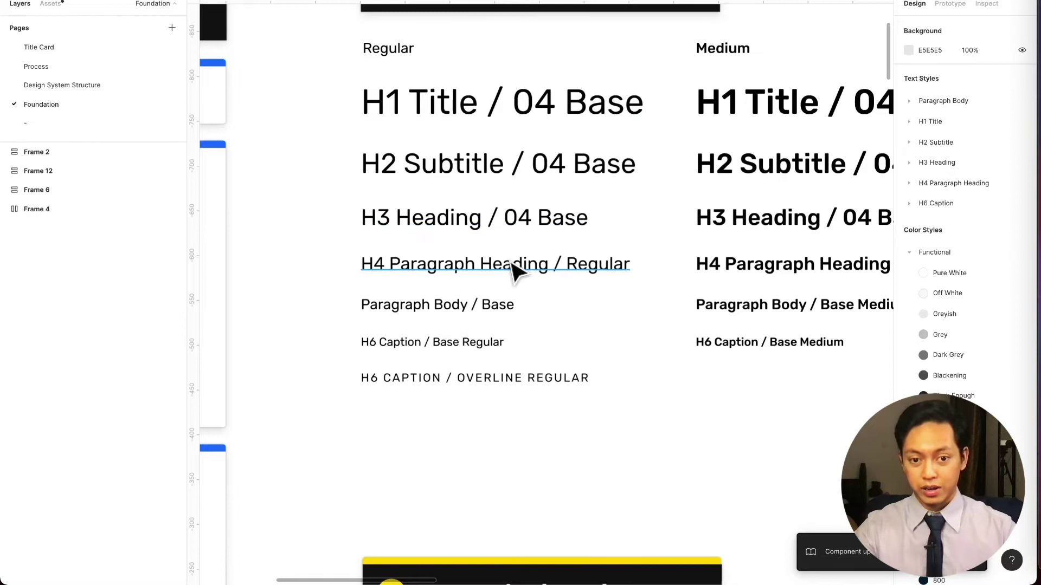
click(400, 320)
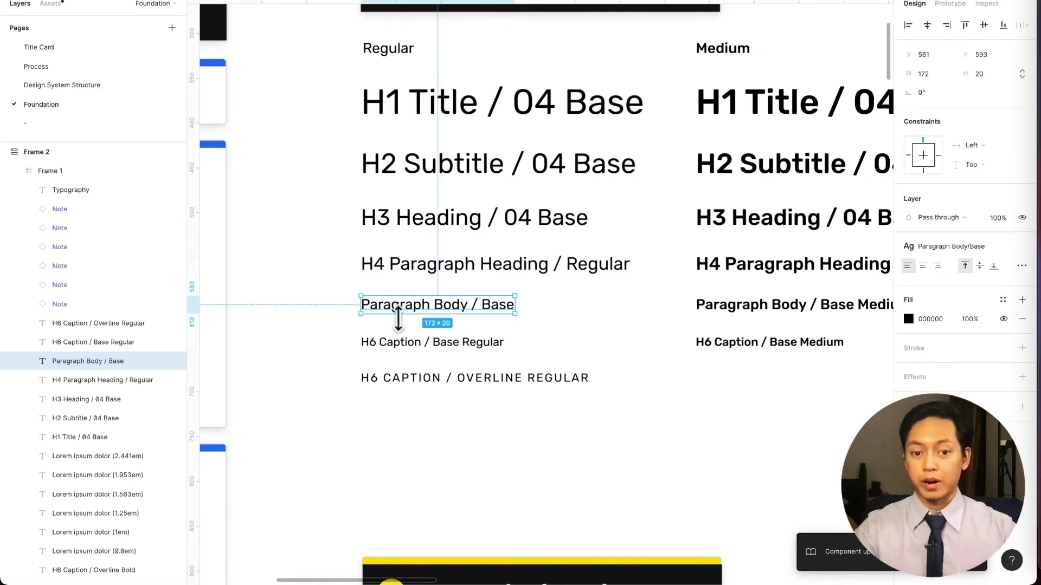
click(407, 342)
key(Escape)
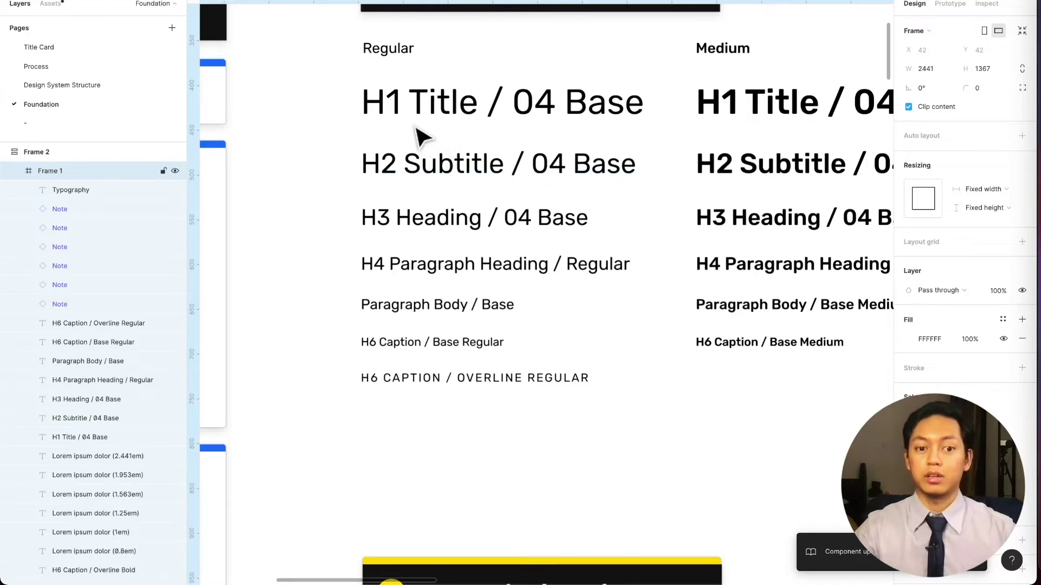
Read the Install Plugins and Style Naming Method notes beside the text styles and compare them with the H1 to H6 list.
scroll(422, 138, left, 6)
scroll(422, 144, down, 3)
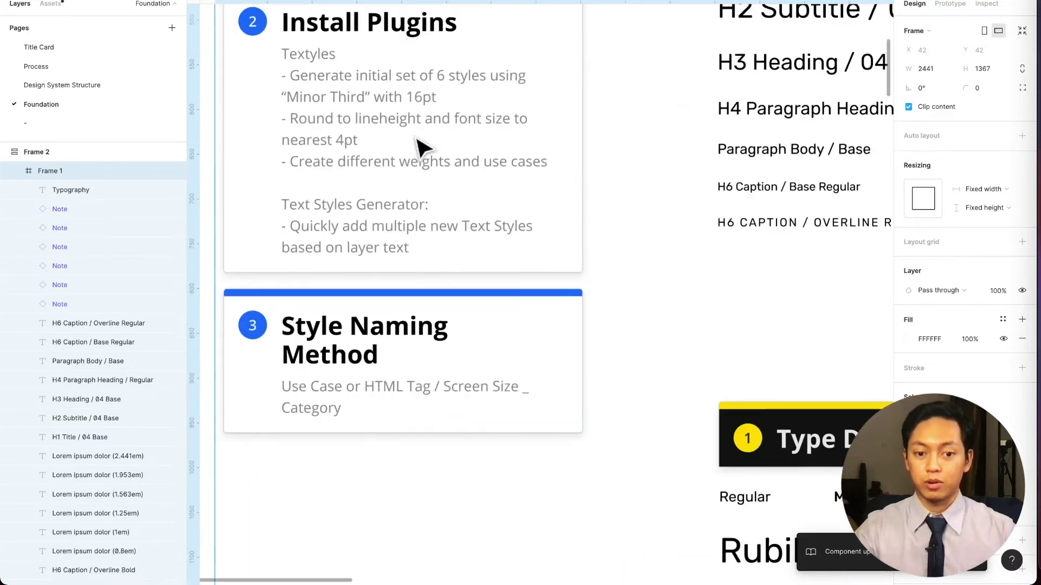
scroll(423, 146, up, 3)
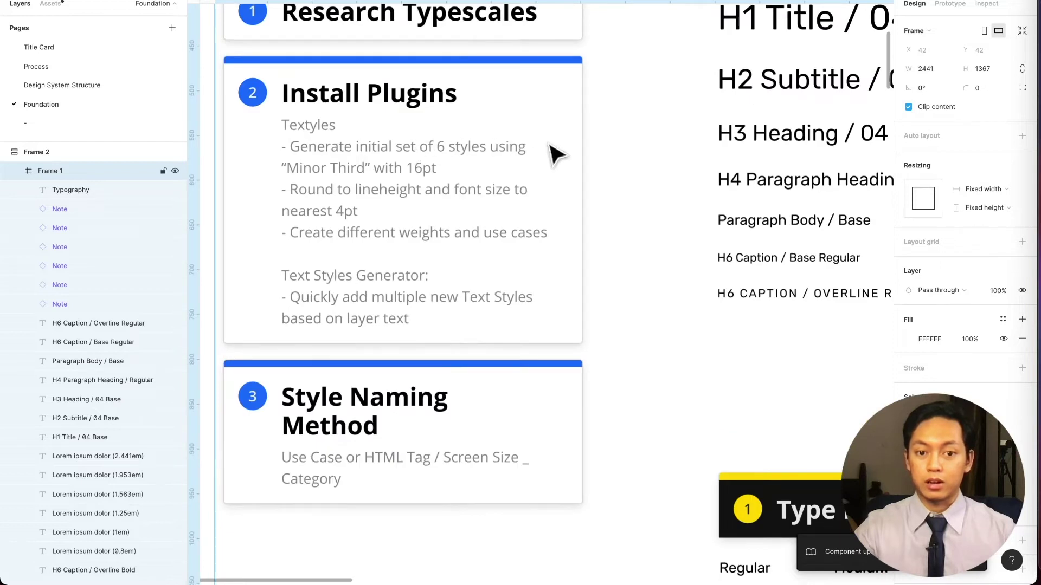
scroll(640, 145, right, 4)
scroll(636, 145, up, 3)
scroll(631, 145, right, 3)
scroll(629, 147, left, 2)
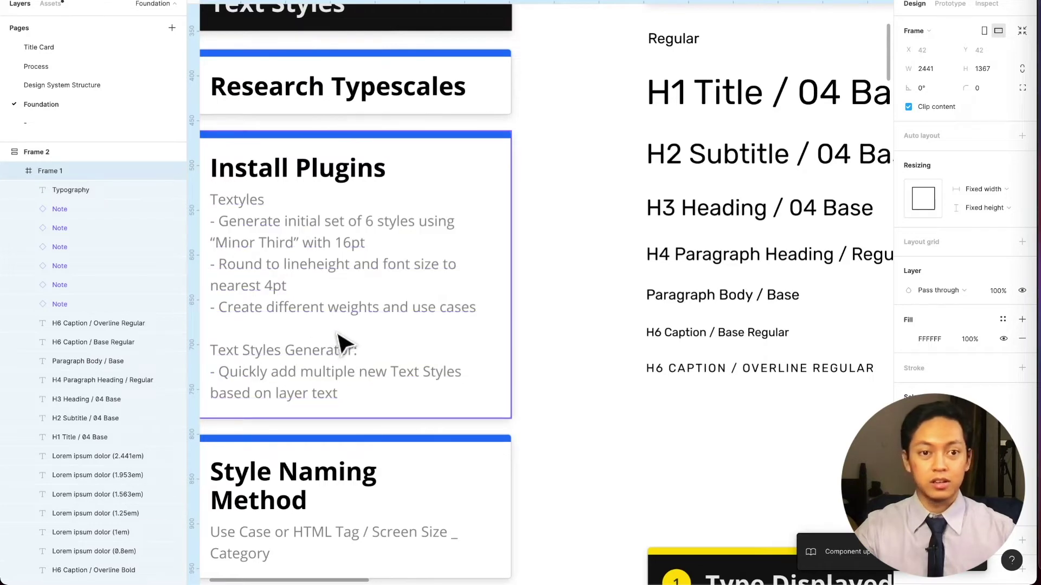
key(super+Tab)
key(super+Tab)
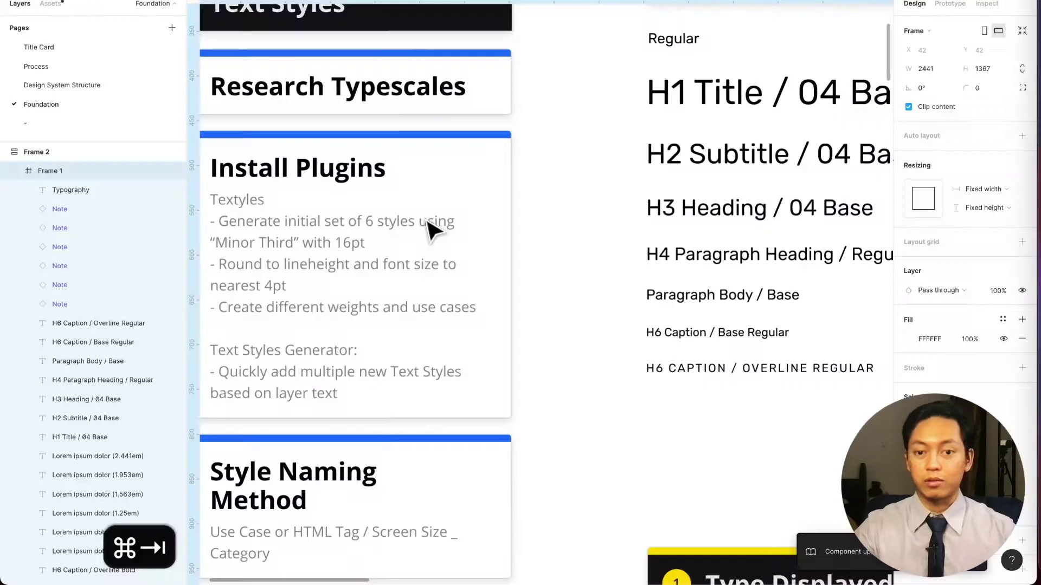
scroll(696, 114, right, 3)
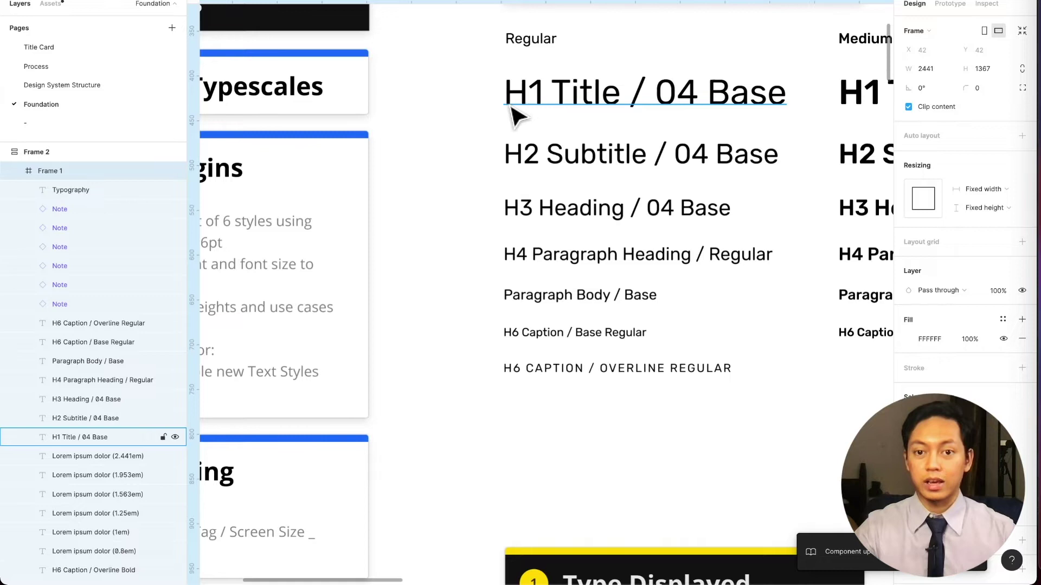
scroll(533, 111, right, 4)
scroll(521, 111, left, 2)
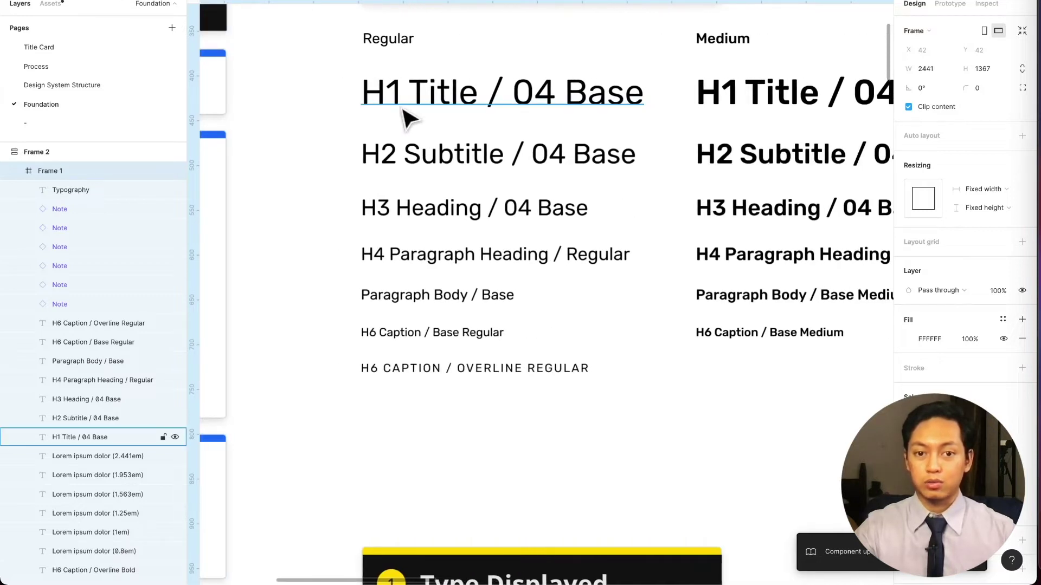
Switch back to the TVA Tempad file and replace the copied ACTION LIST text with H1 Title / Header.
key(super+Tab)
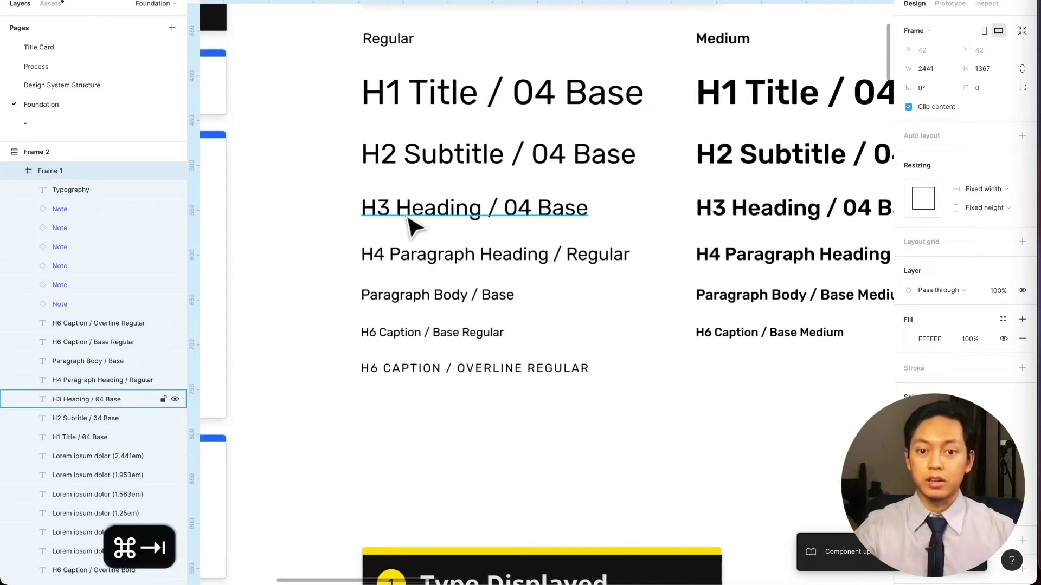
double_click(451, 226)
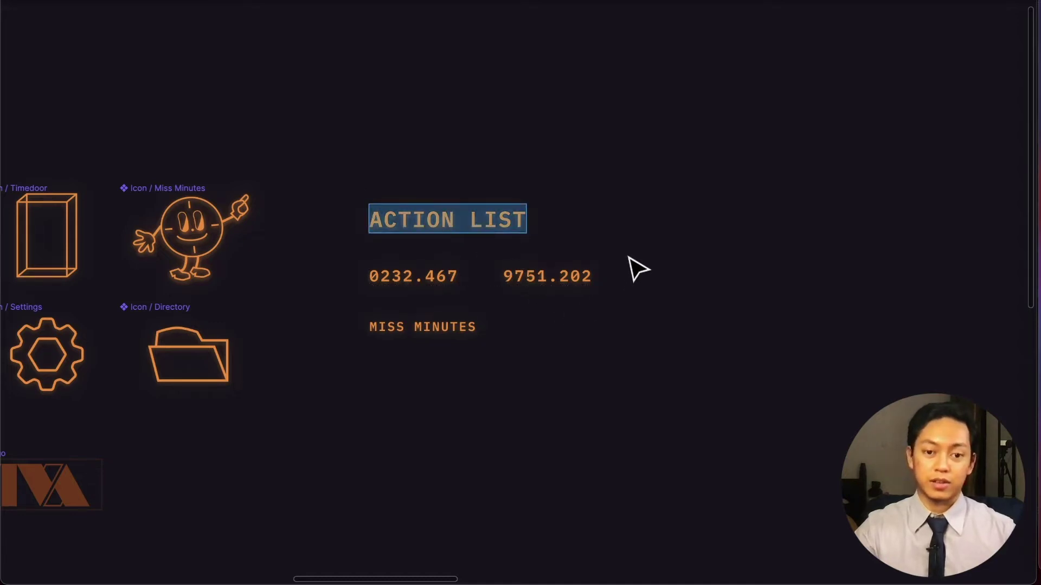
text(H1)
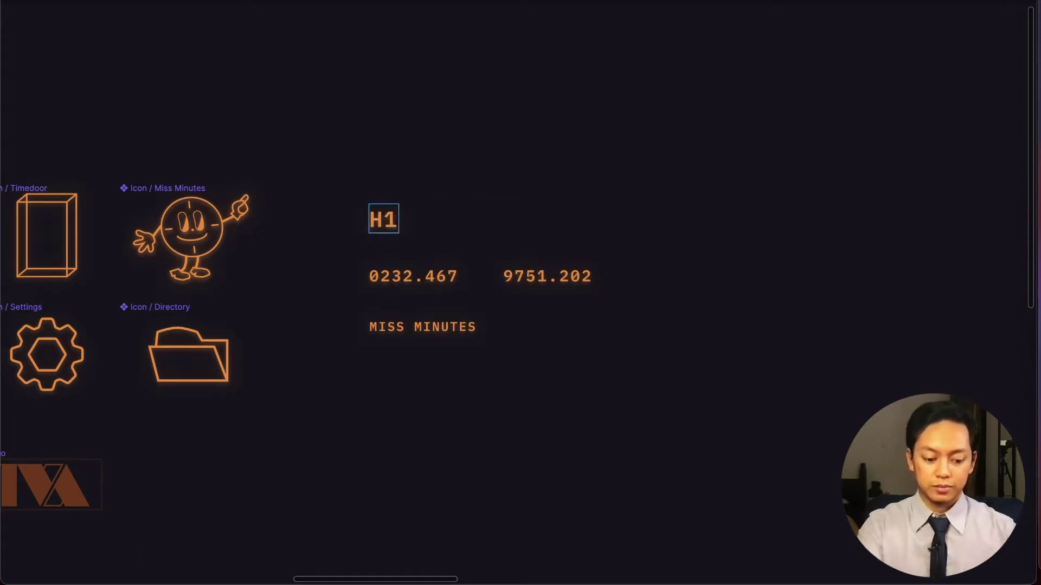
text( Title / Heade)
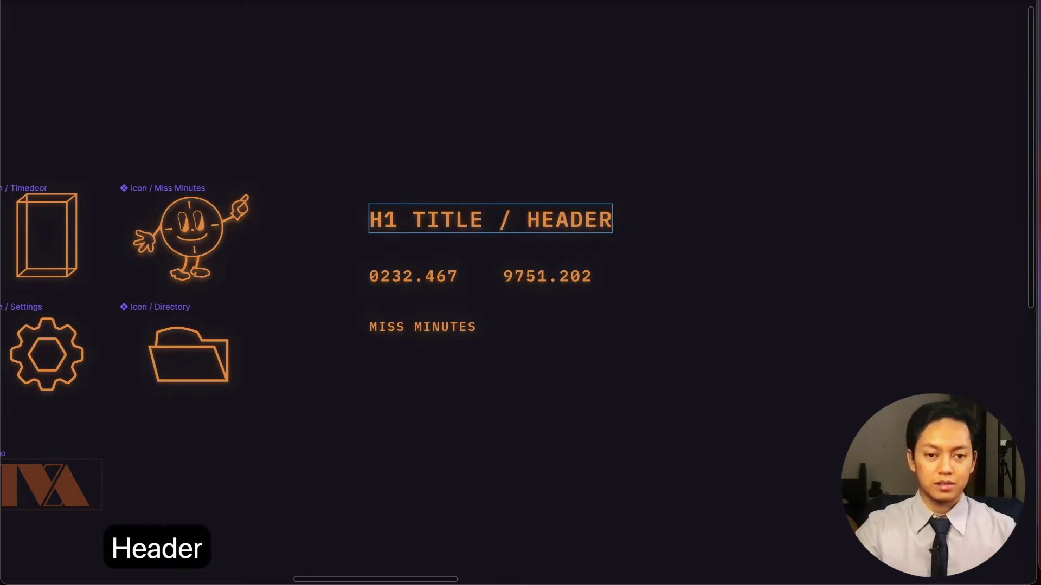
Replace the copied 0232.467 9751.202 text with Paragraph Body.
double_click(465, 274)
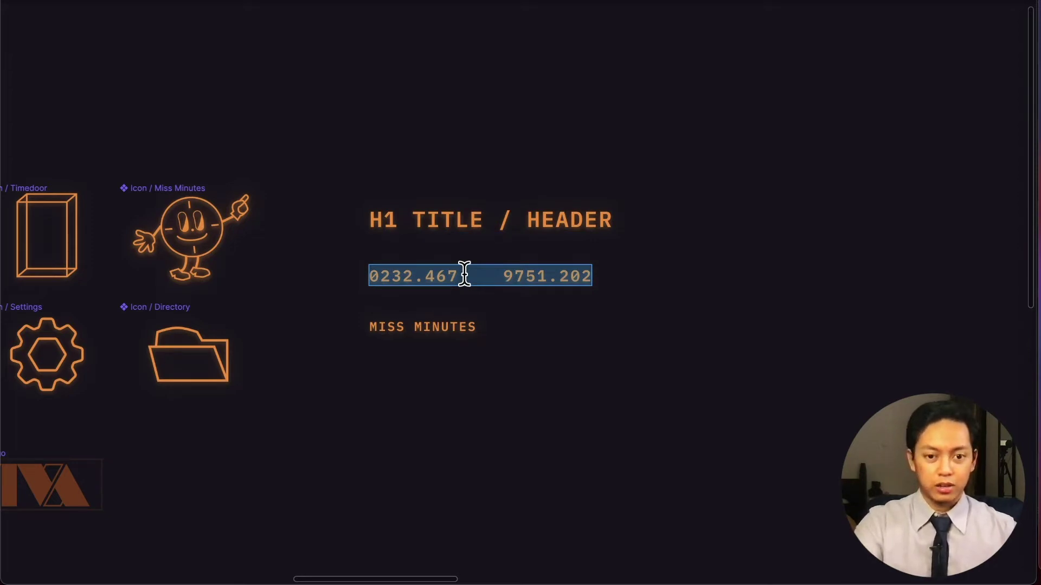
text(H3)
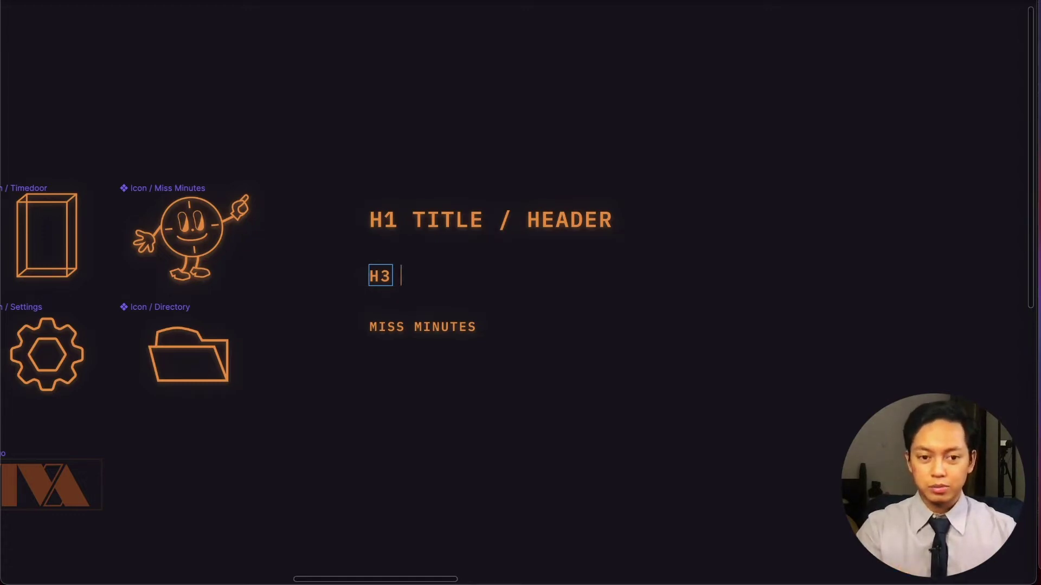
key(super+a)
text(Body)
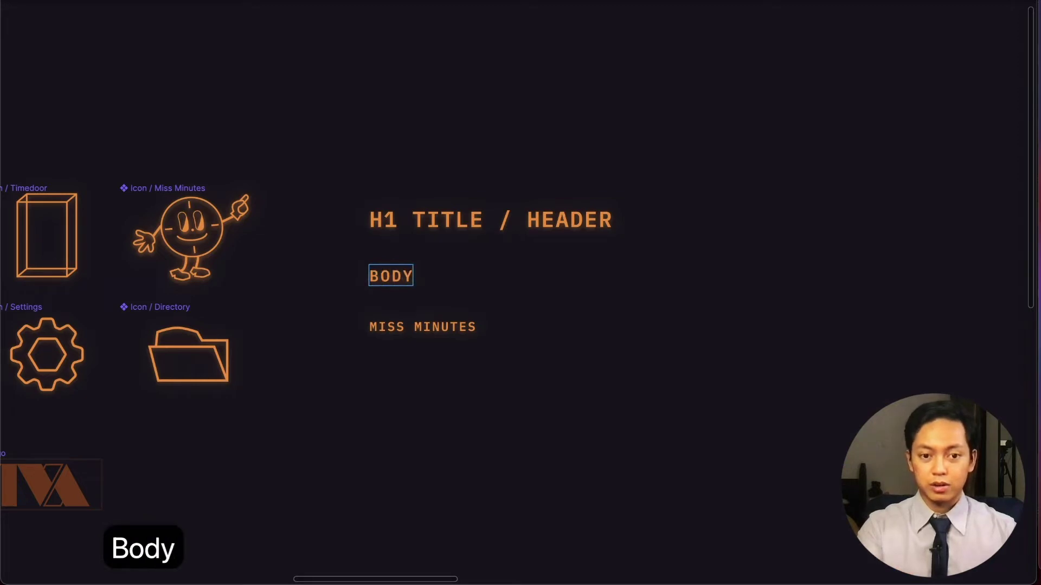
double_click(422, 325)
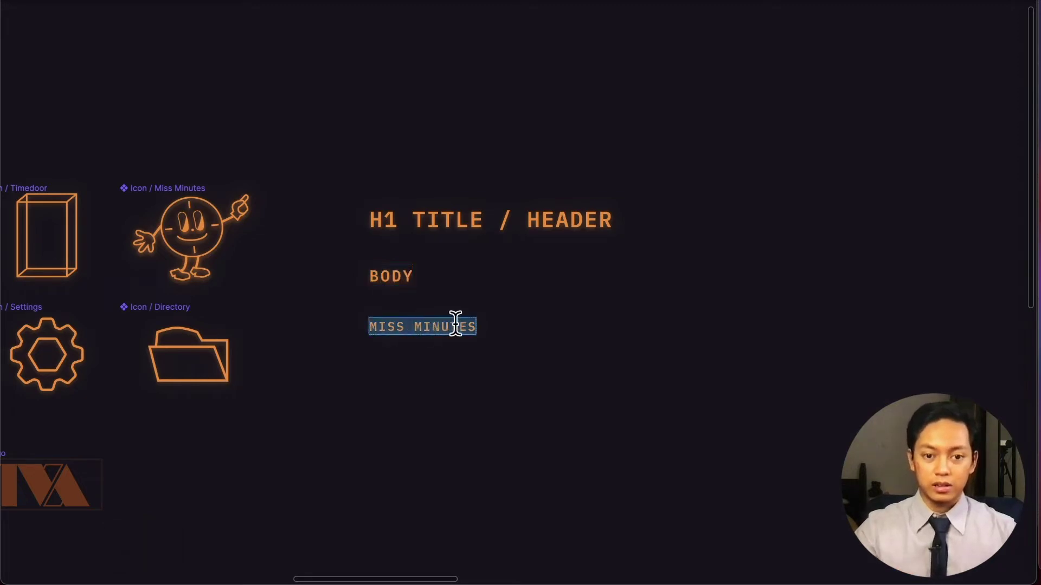
click(401, 270)
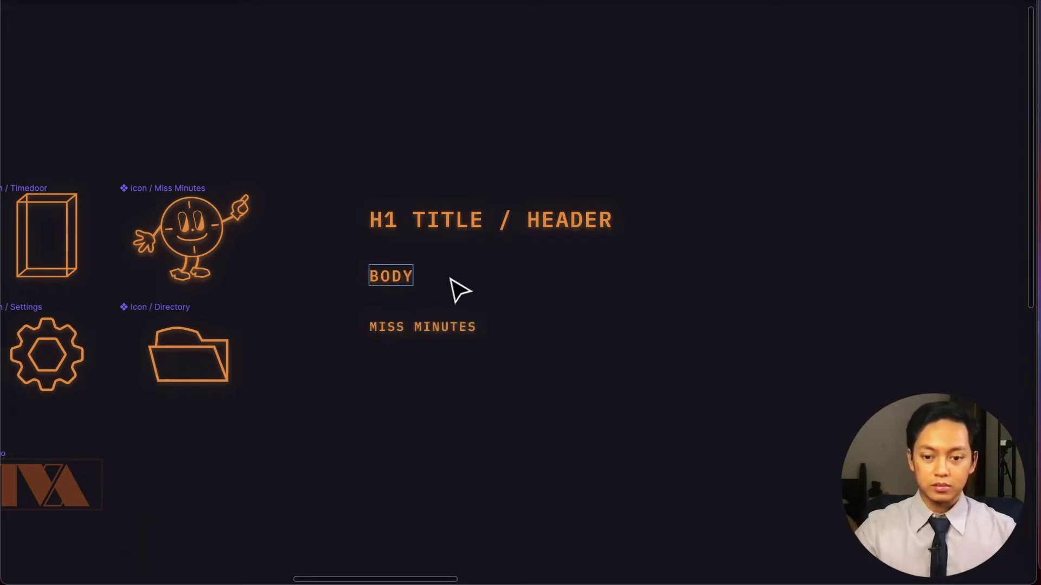
key(super+Left)
text(Para)
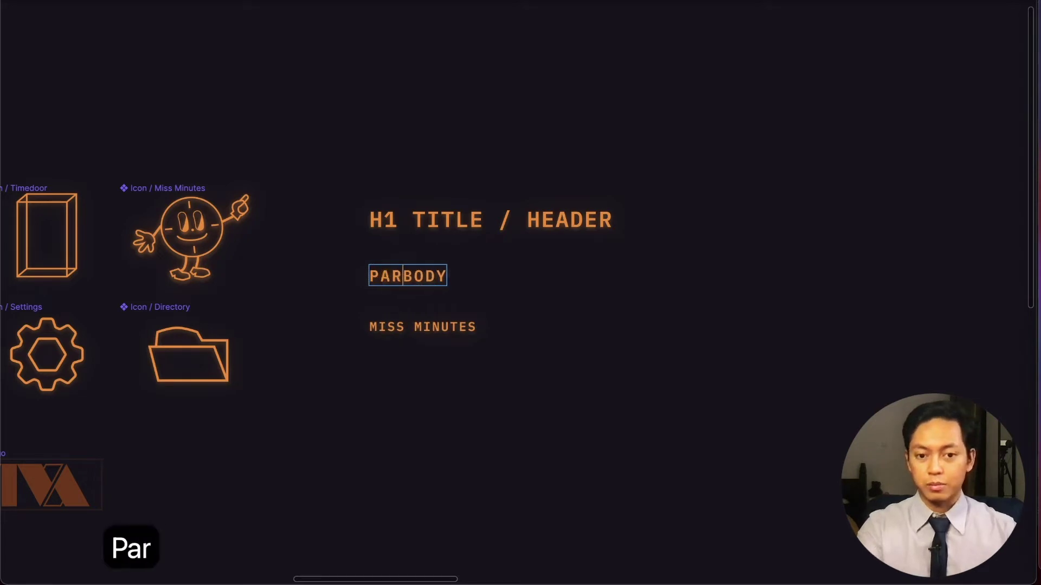
text(graph)
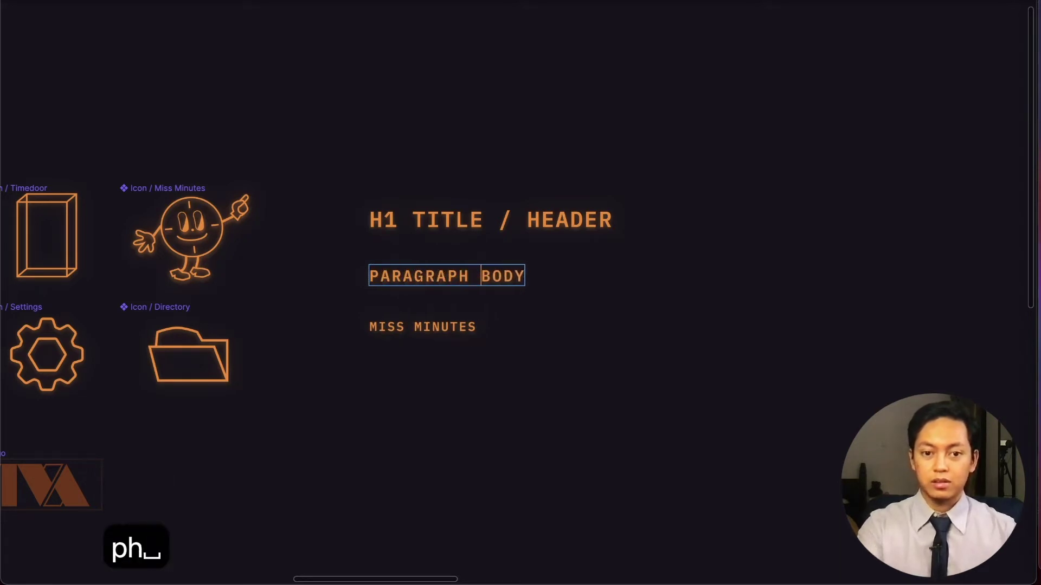
Replace the copied MISS MINUTES text with H6 Label.
double_click(442, 328)
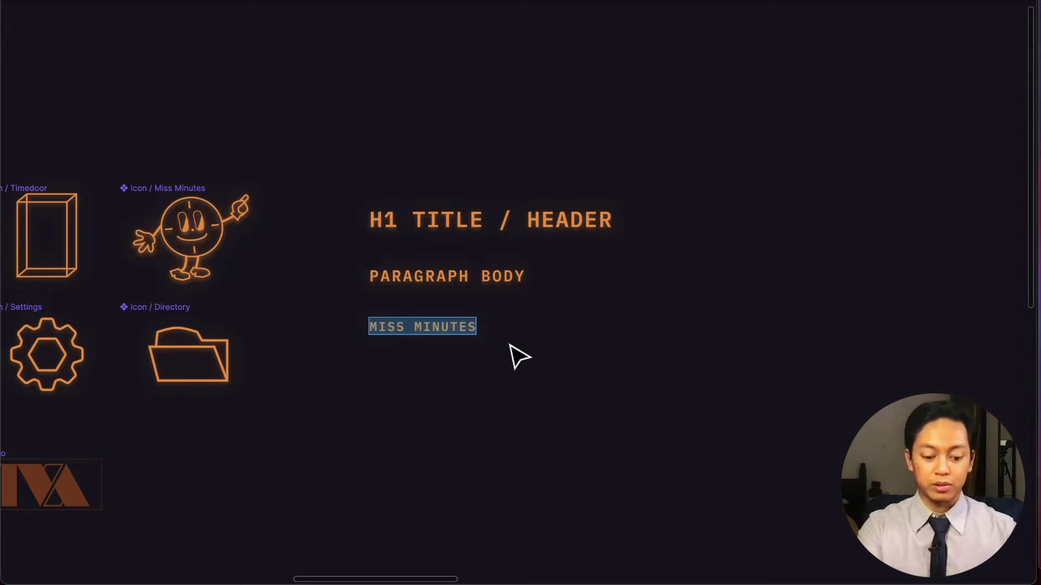
text(H)
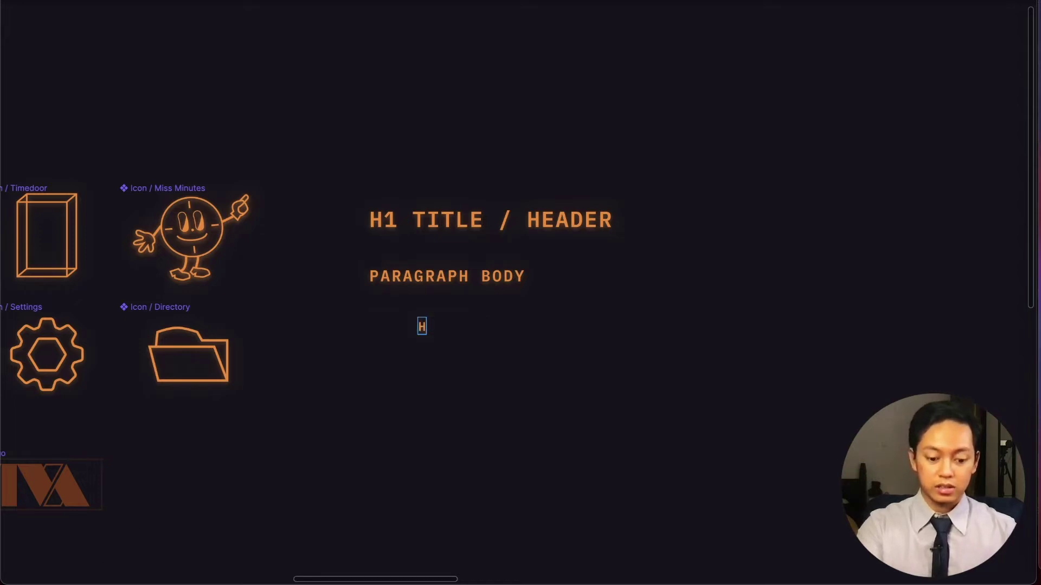
text(6 Label)
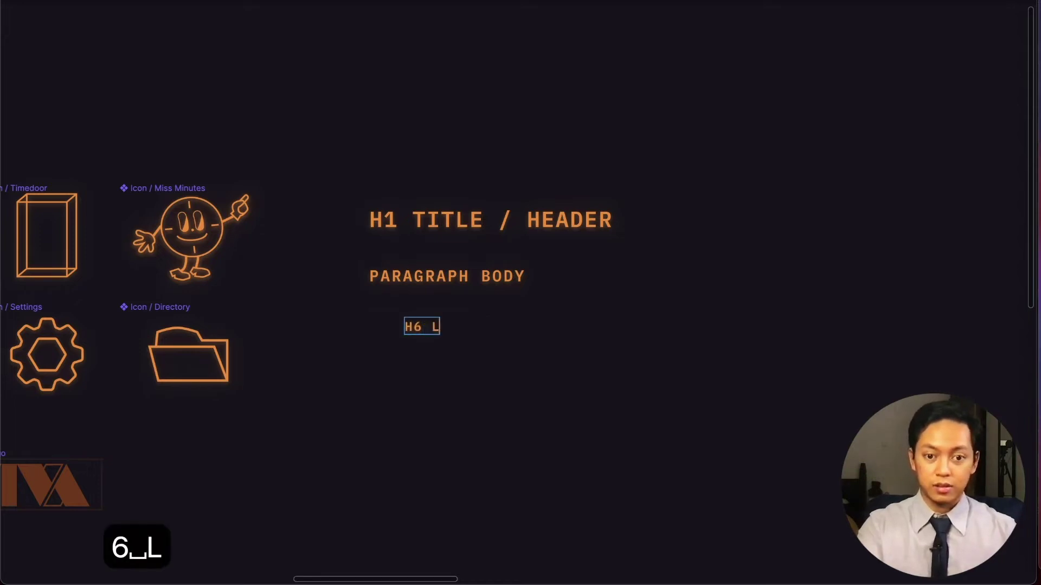
key(Escape)
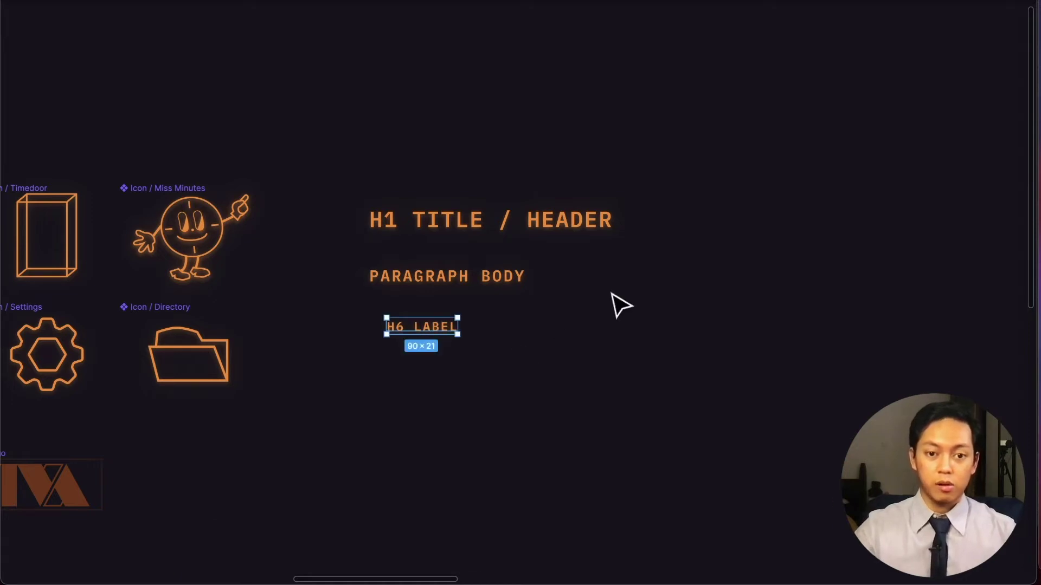
Show the interface panels, line the H6 Label up with the left edge of the samples above and left-align its text.
key(super+backslash)
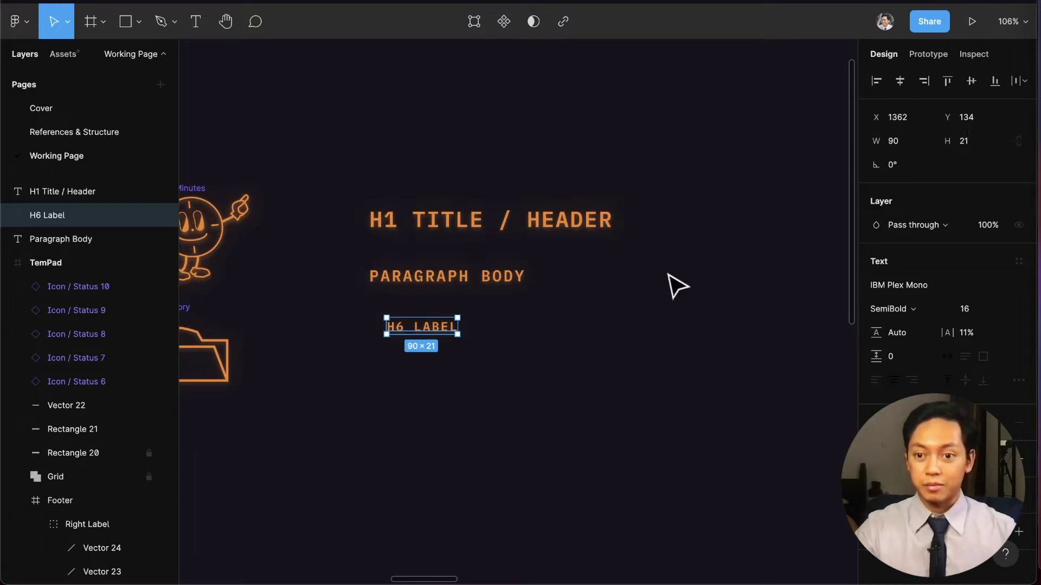
drag(420, 329, 410, 327)
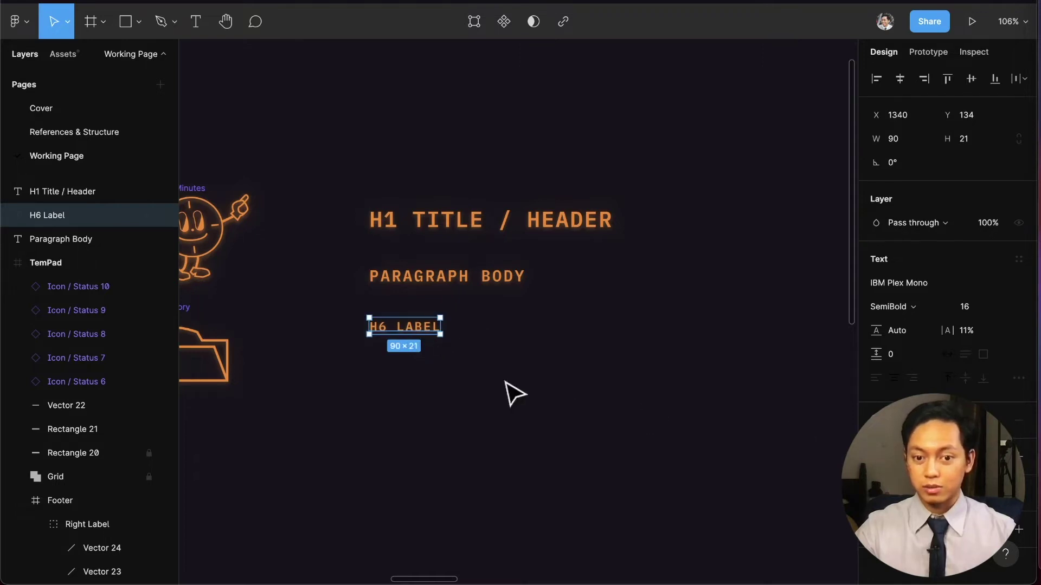
click(877, 379)
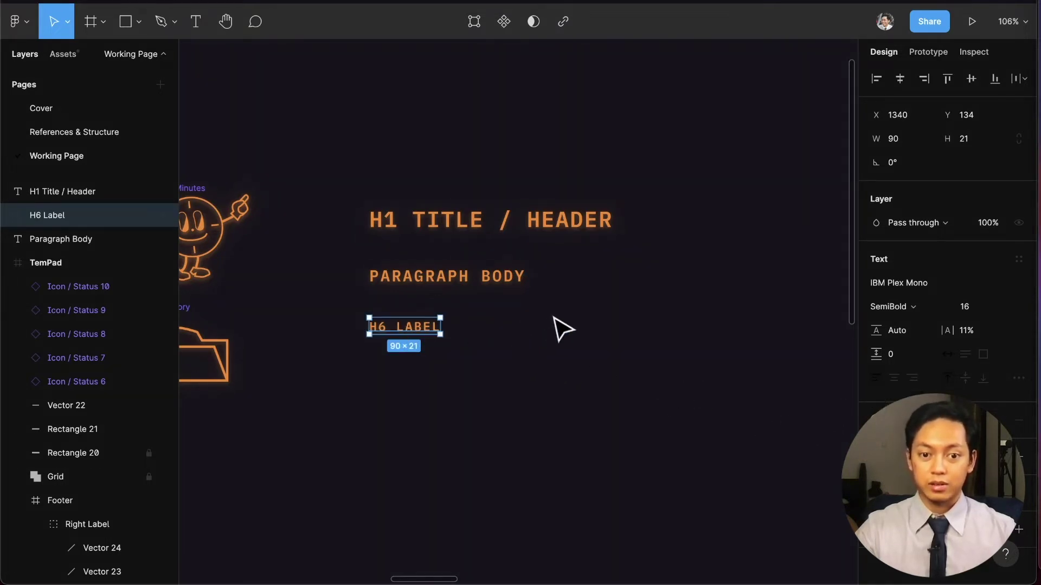
Generate text styles from the H1 Title / Header, Paragraph Body and H6 Label samples with the Text Styles Generator plugin.
drag(353, 174, 727, 413)
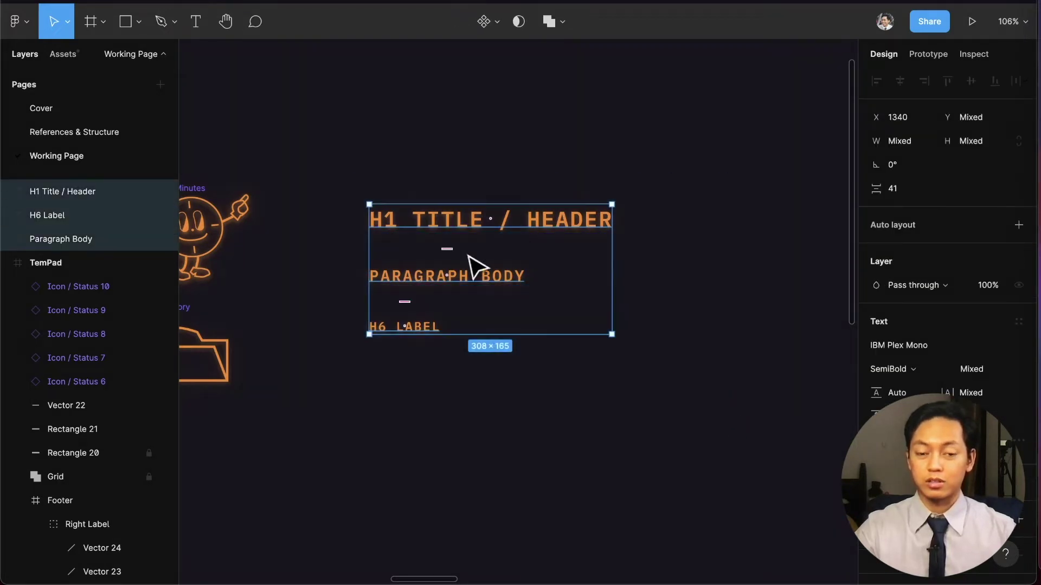
right_click(526, 265)
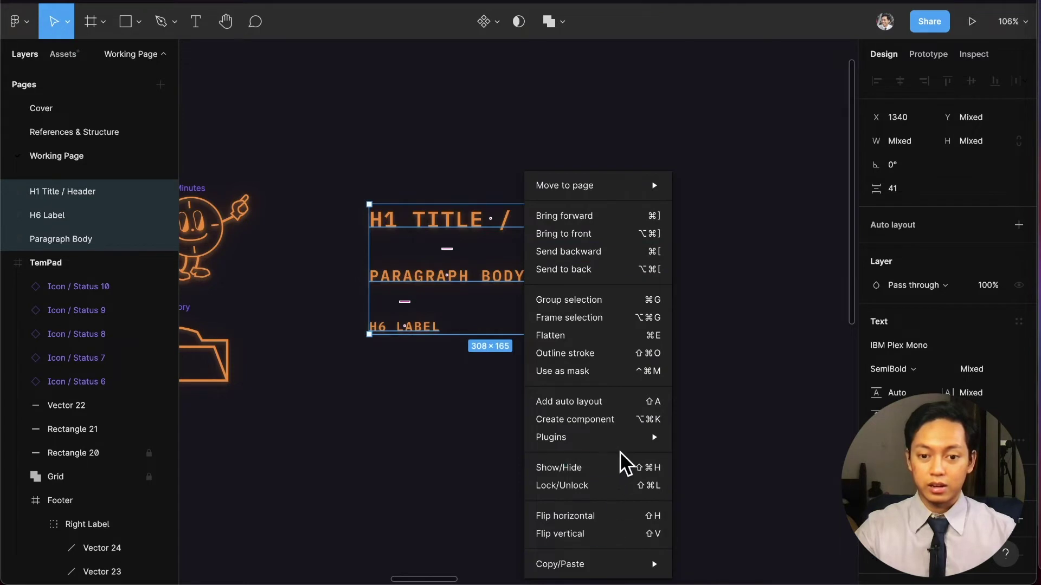
mouse_move(624, 438)
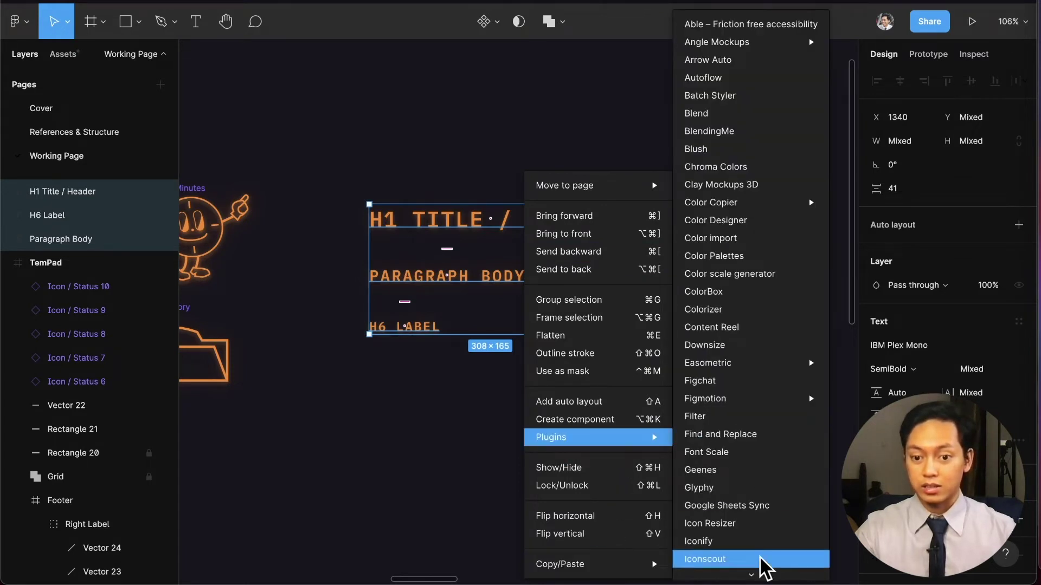
mouse_move(762, 573)
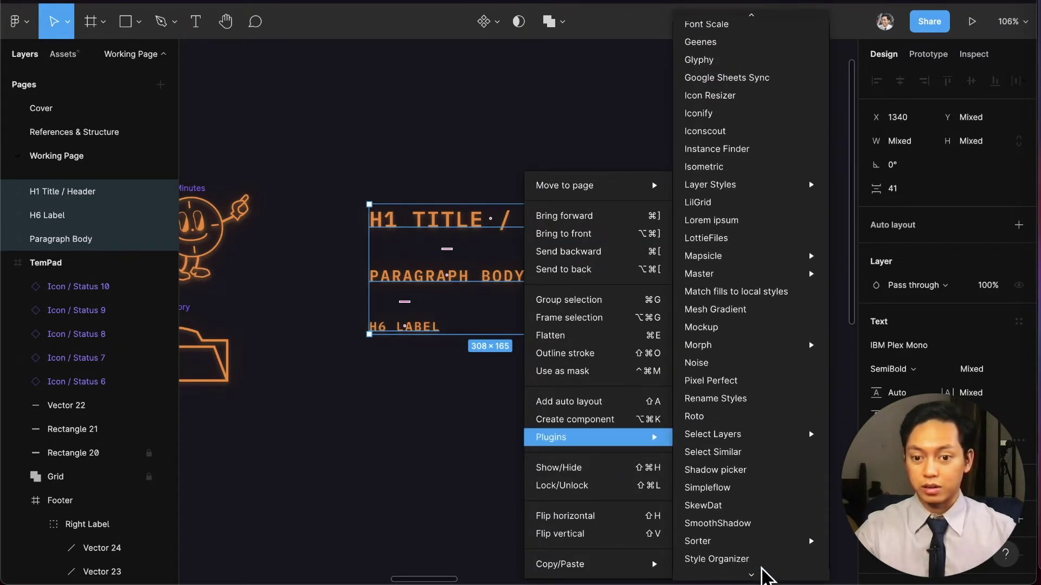
mouse_move(758, 377)
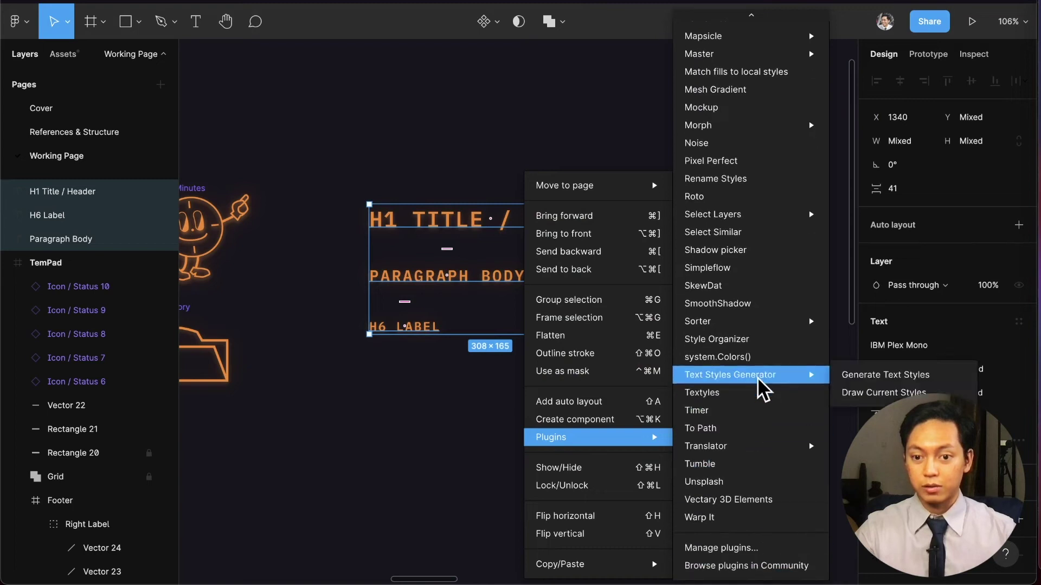
click(854, 380)
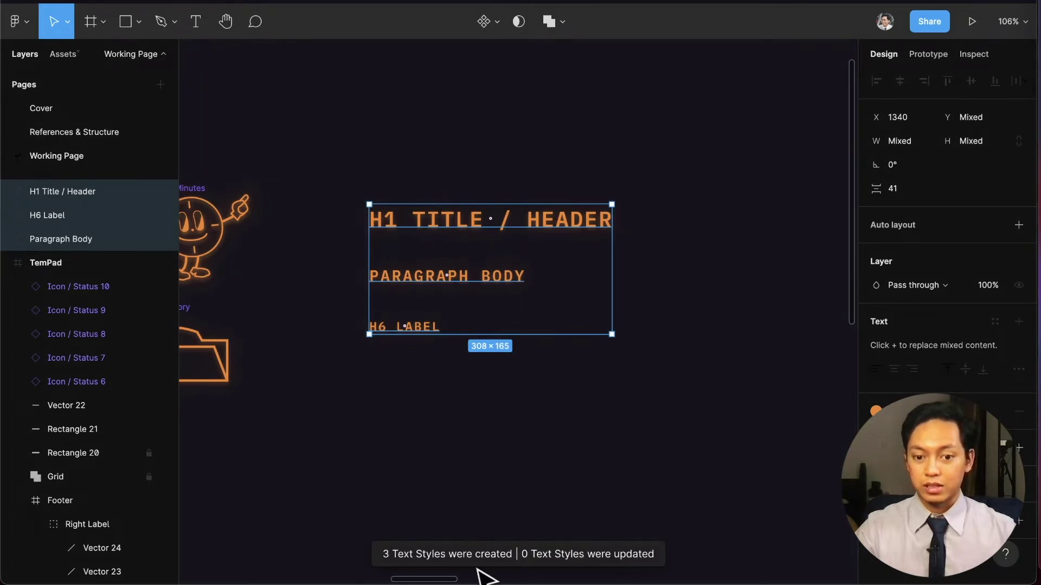
click(651, 457)
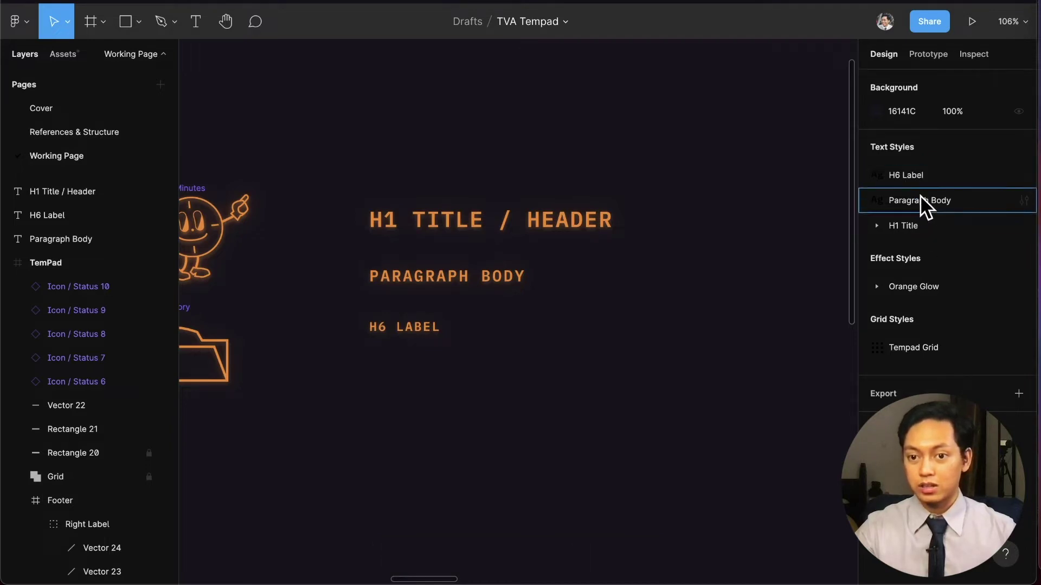
Try to reorder the H1 Title and H6 Label text styles, and undo the move.
drag(921, 220, 873, 224)
click(877, 227)
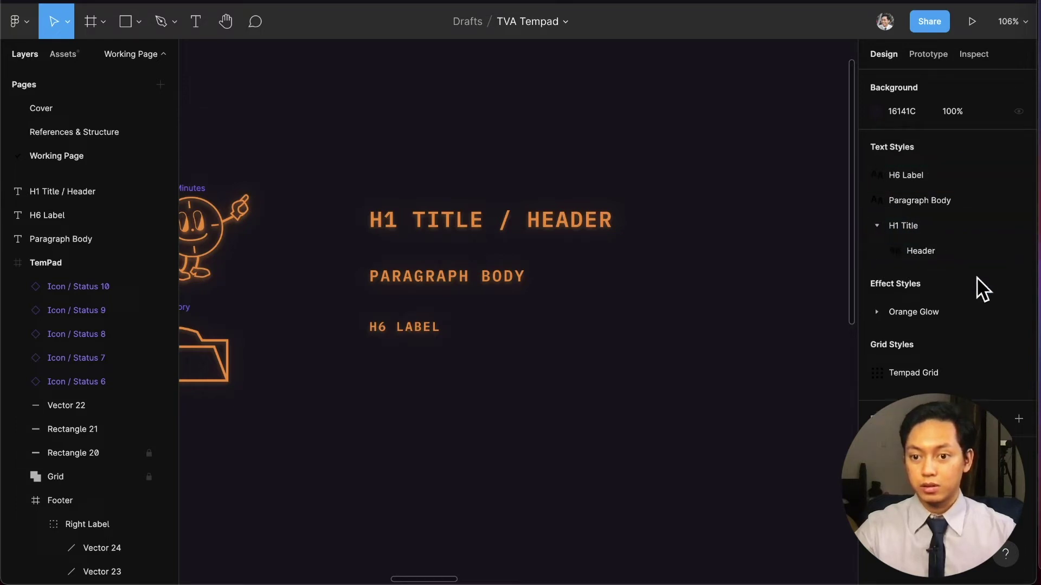
click(876, 230)
drag(895, 225, 870, 228)
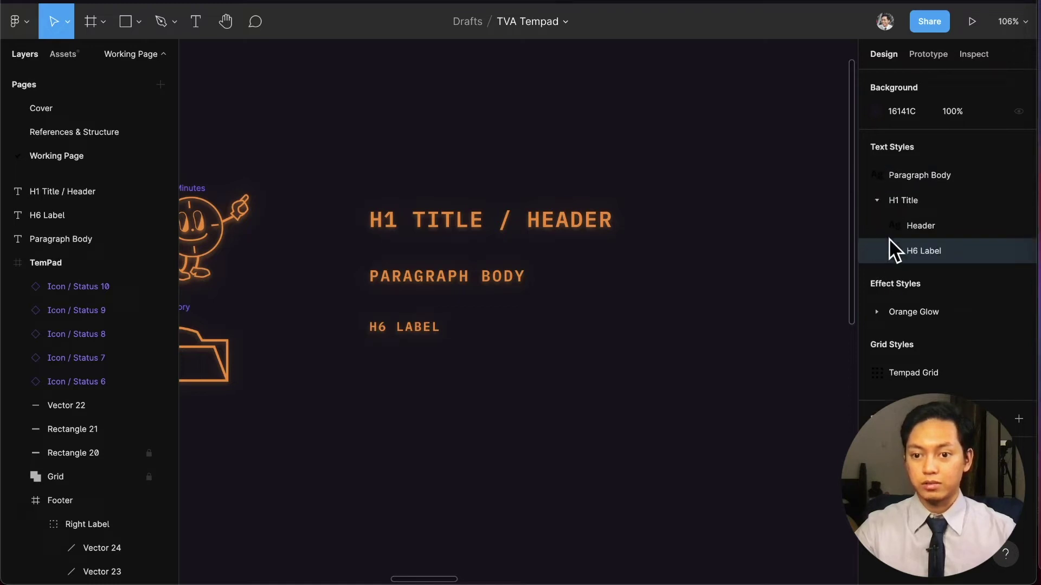
click(876, 194)
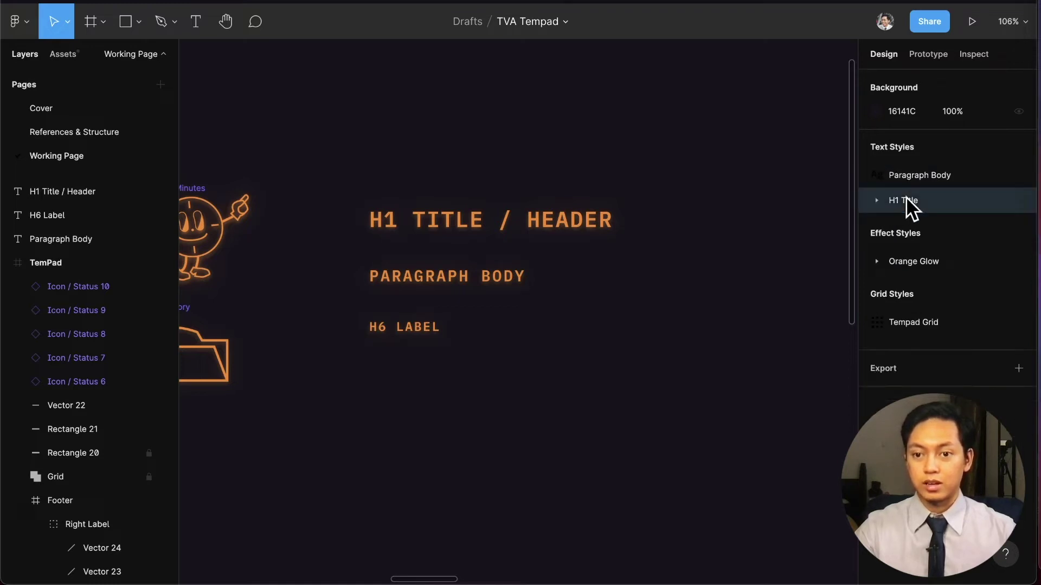
key(super+z)
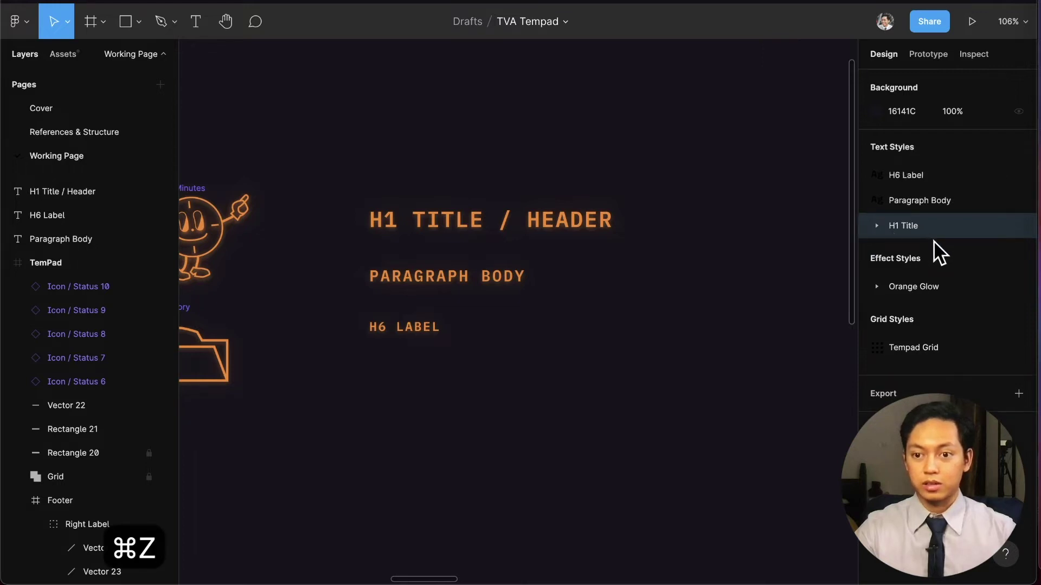
Delete the H1 Title text style group and shorten the heading sample's text to H1 Title.
right_click(928, 224)
click(975, 271)
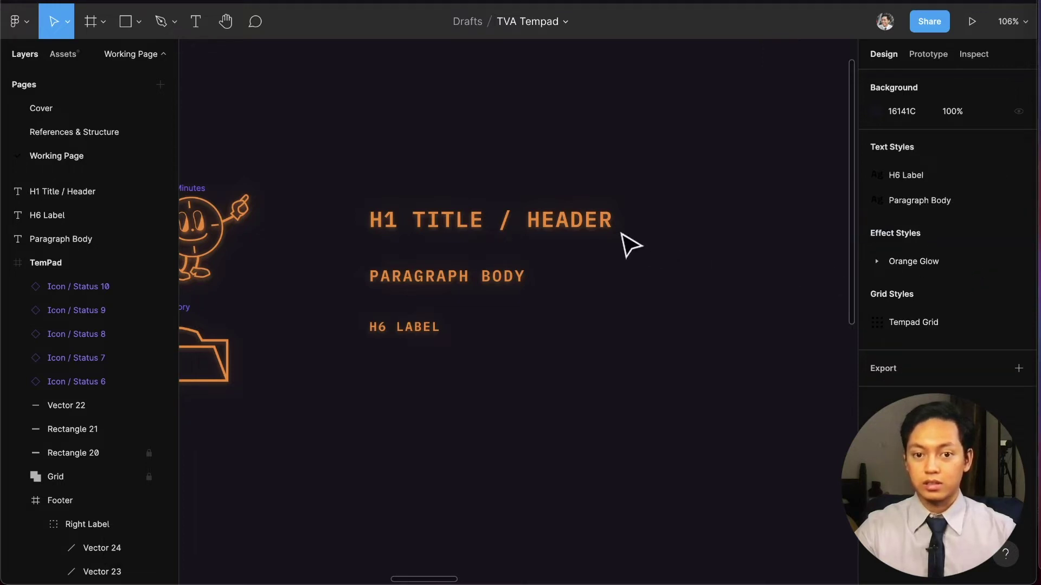
click(559, 230)
double_click(542, 222)
click(520, 219)
drag(497, 220, 672, 219)
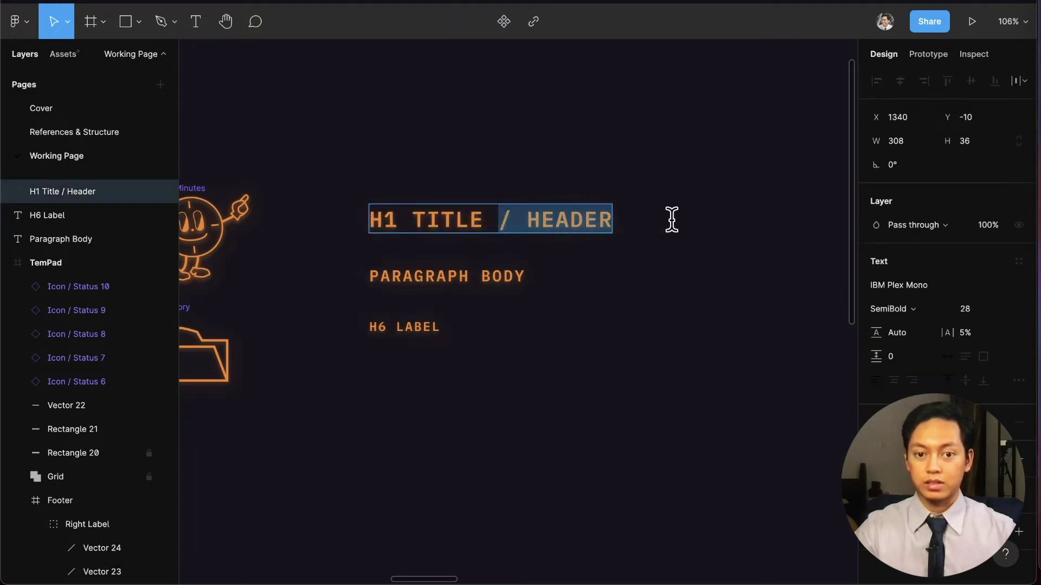
key(BackSpace)
key(Escape)
key(Escape)
Generate a text style from the H1 Title sample with the Text Styles Generator plugin.
click(418, 226)
right_click(423, 213)
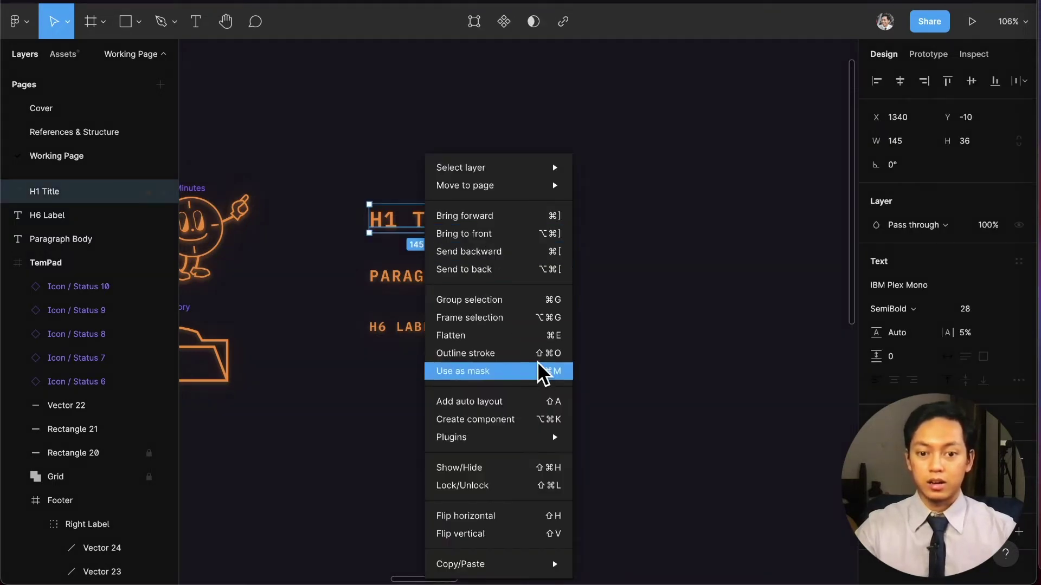
mouse_move(512, 435)
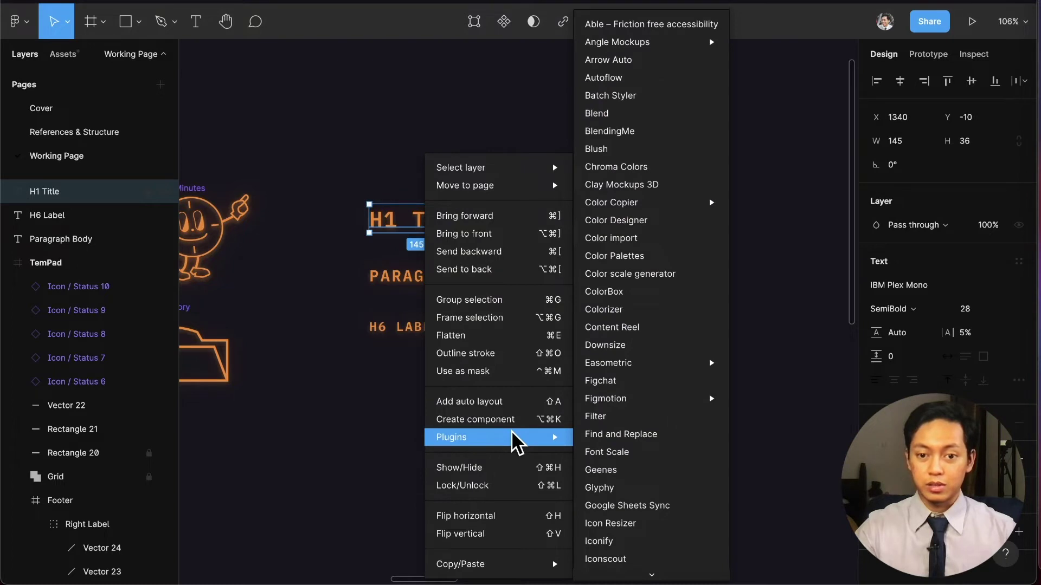
scroll(664, 569, down, 3)
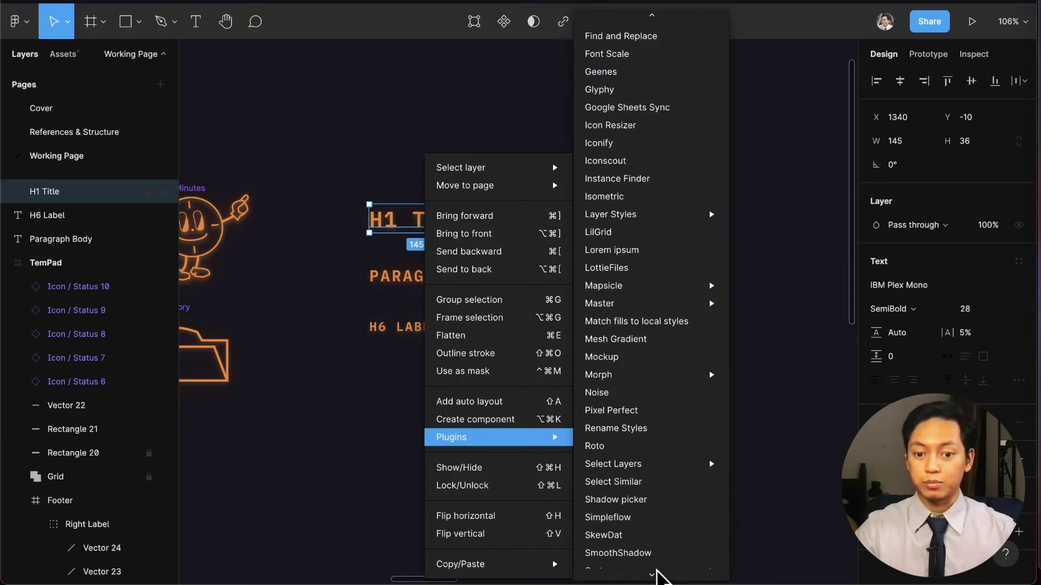
mouse_move(651, 493)
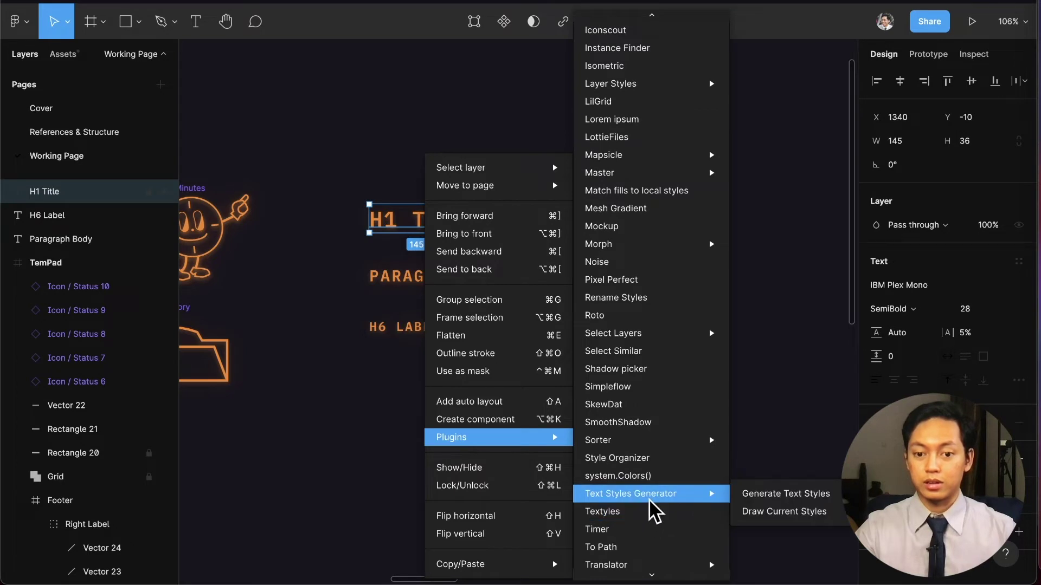
click(757, 496)
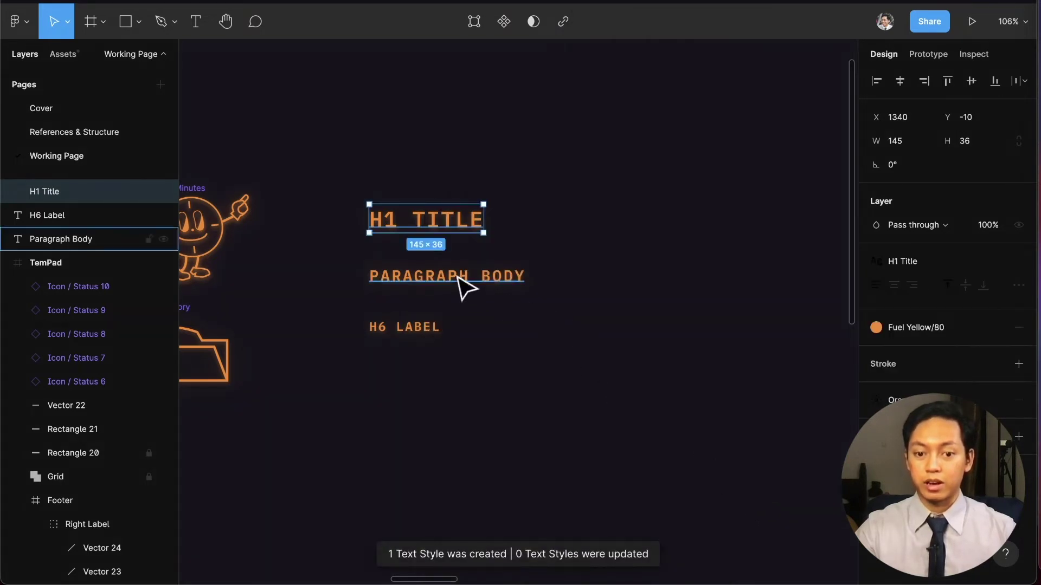
click(663, 254)
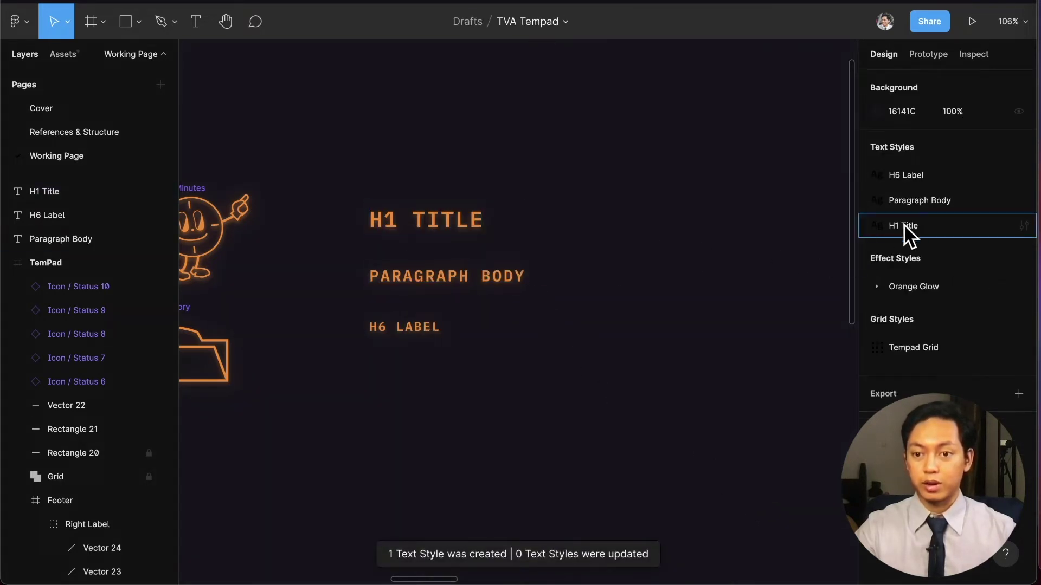
Reorder the text styles as H1 Title, Paragraph Body, H6 Label.
drag(893, 225, 894, 173)
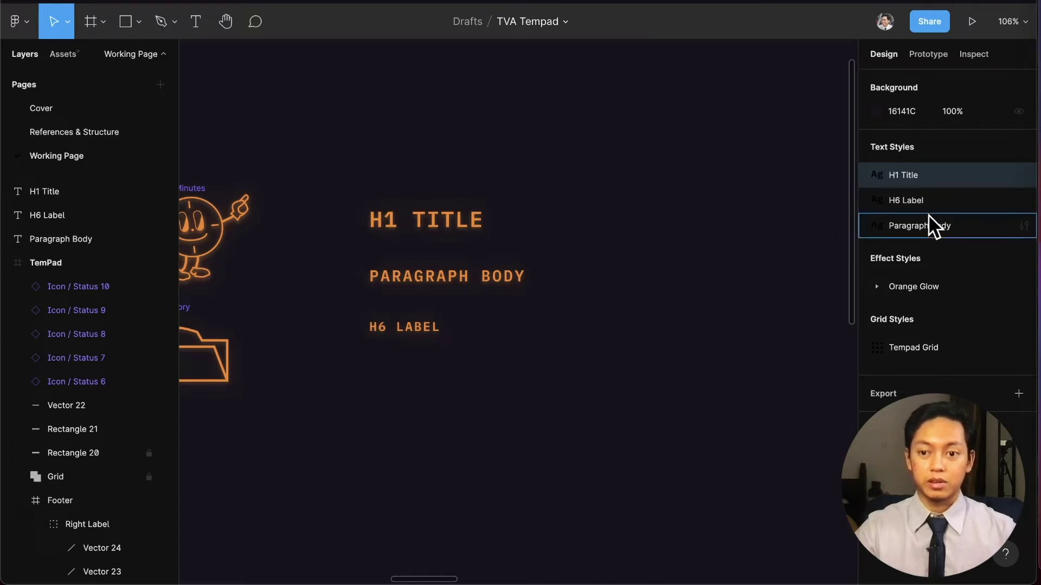
click(711, 272)
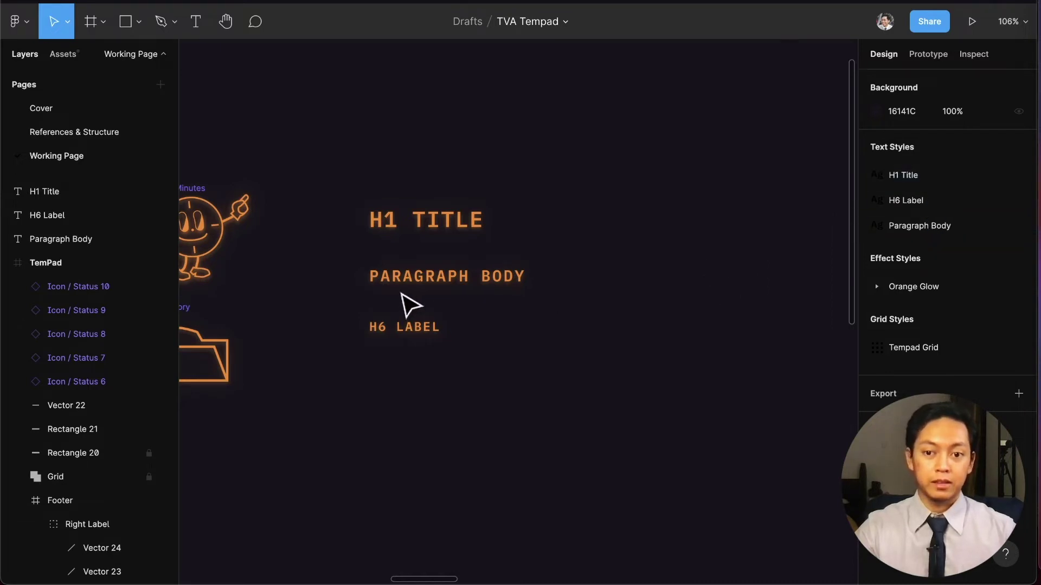
click(929, 202)
drag(928, 233, 928, 238)
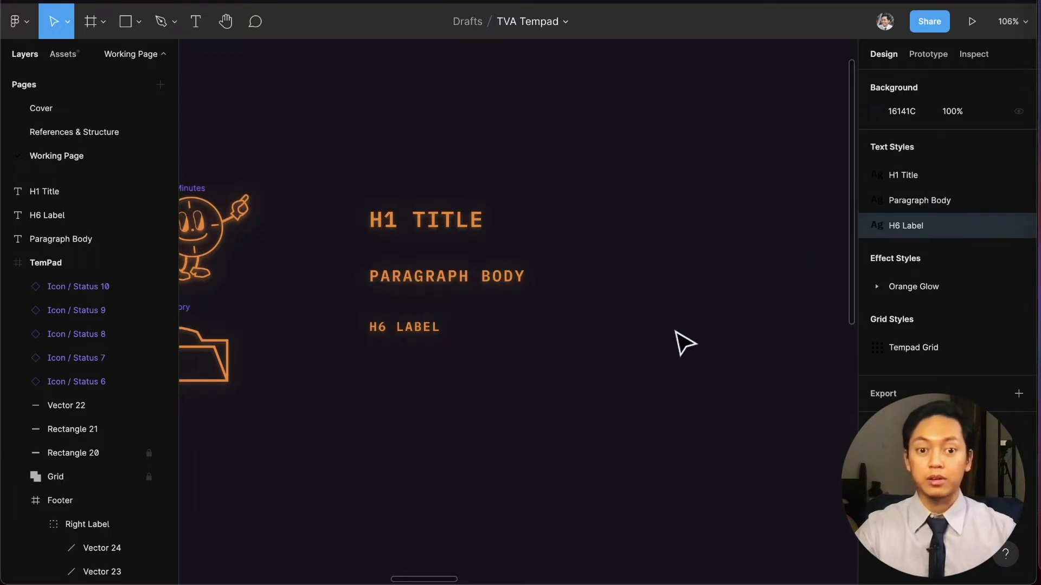
click(579, 308)
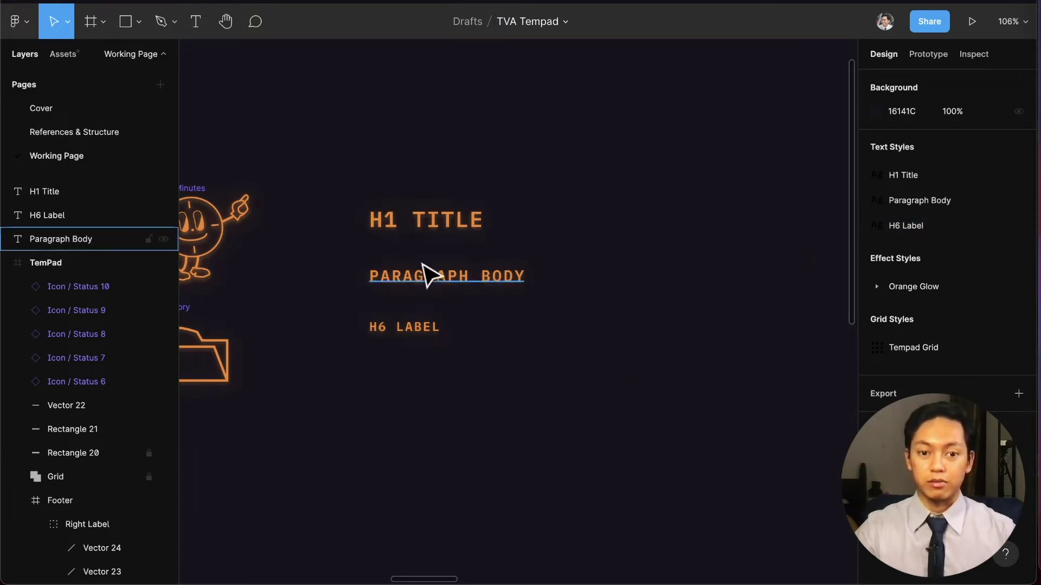
Place a copy of the H1 Title sample to its right and switch its text style to Paragraph Body, and finally to H6 Label.
drag(427, 218, 692, 205)
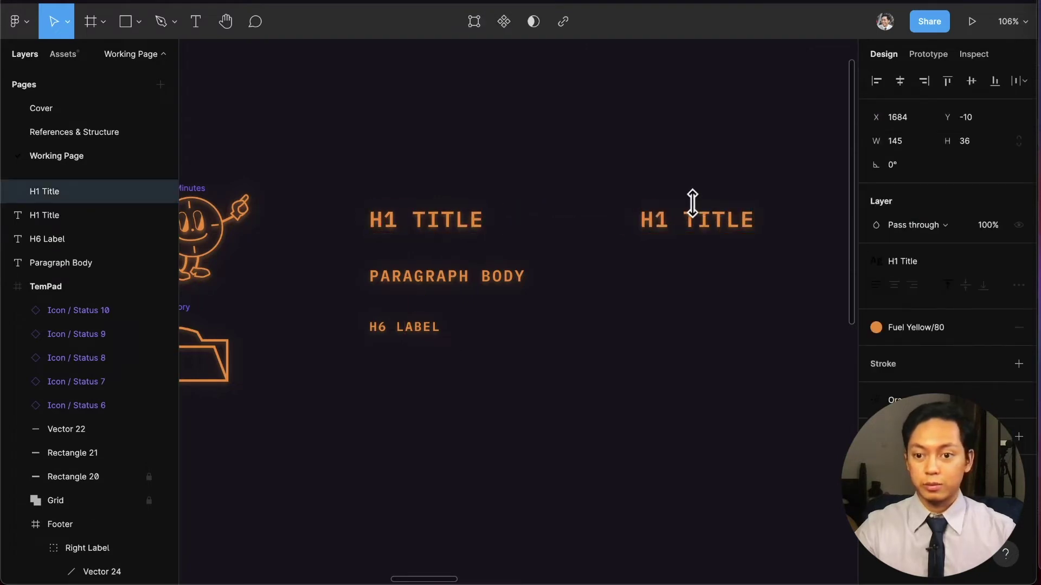
click(936, 261)
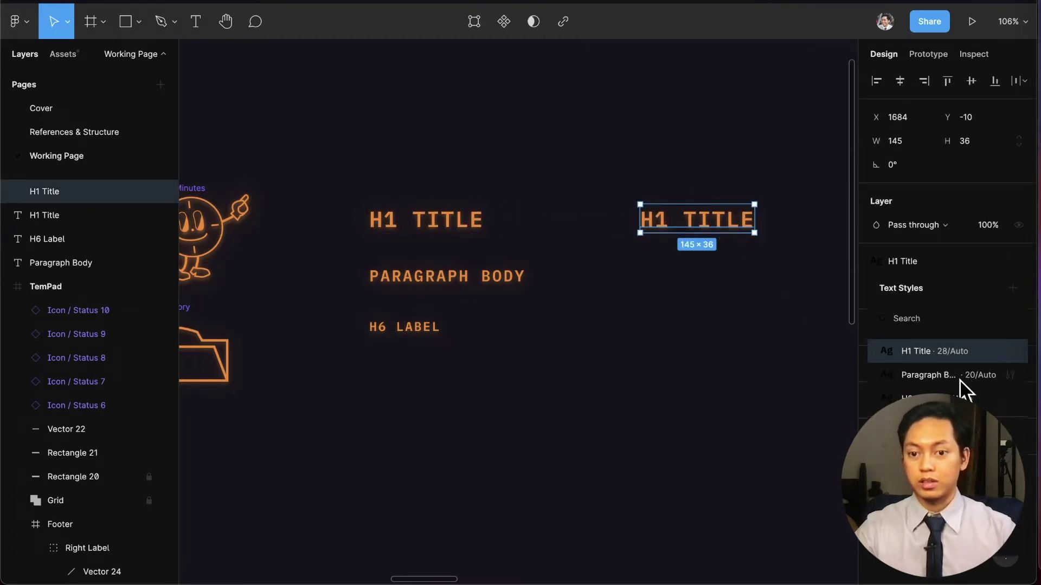
click(915, 261)
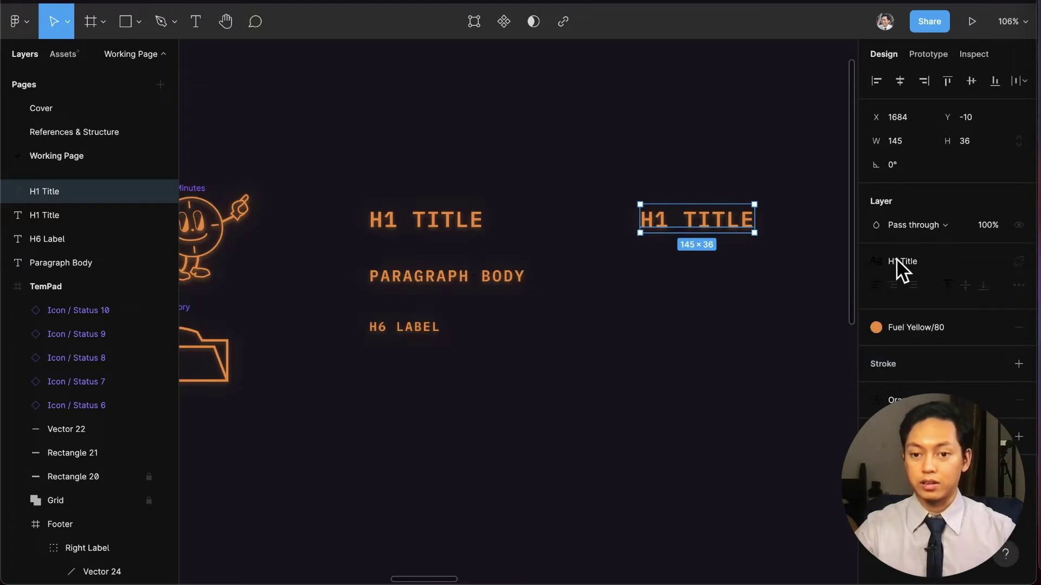
click(925, 259)
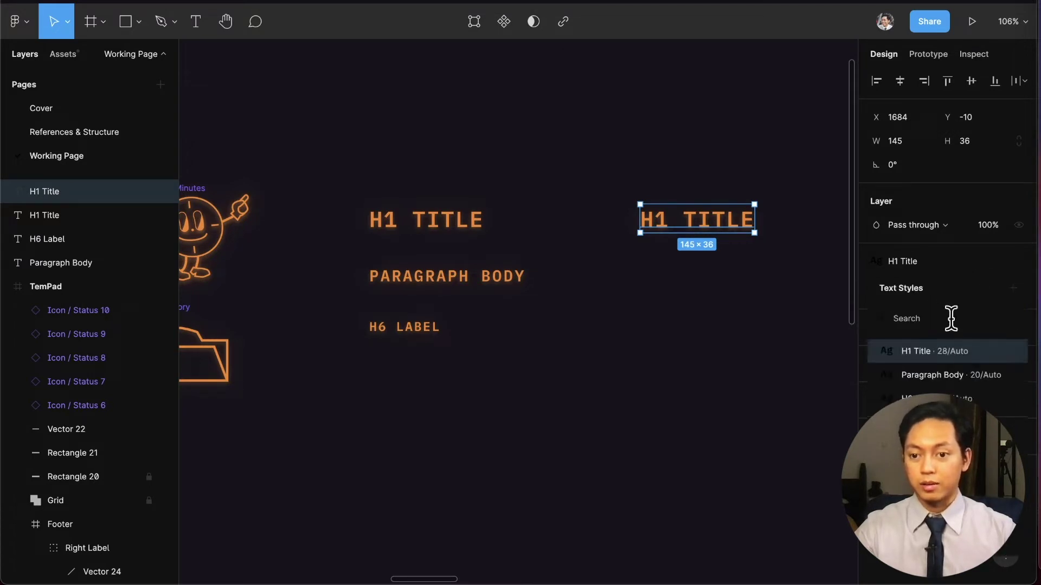
click(962, 370)
click(929, 258)
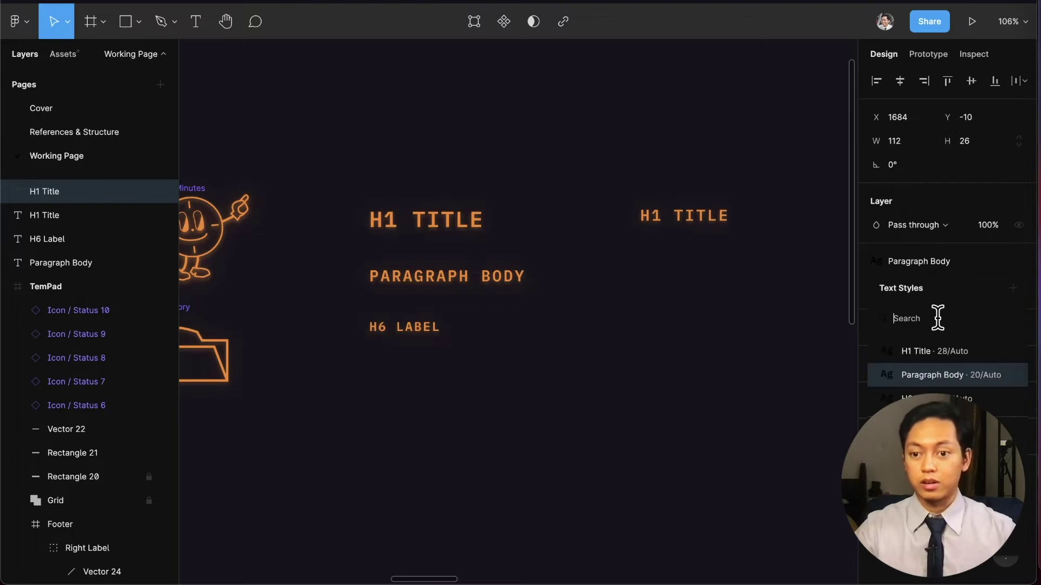
click(933, 399)
click(776, 314)
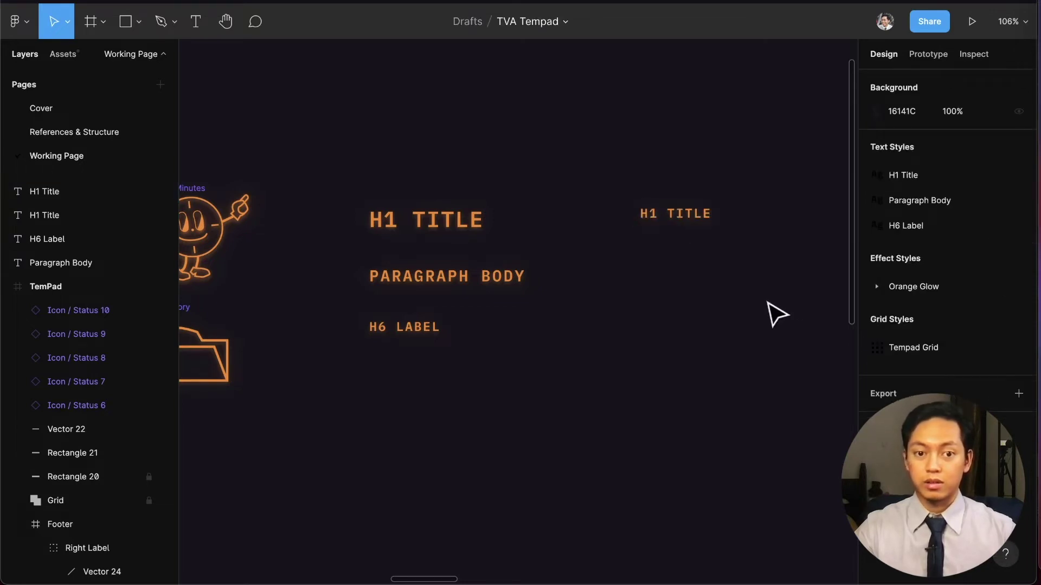
mouse_move(602, 174)
mouse_down()
mouse_move(808, 281)
mouse_move(797, 278)
mouse_up()
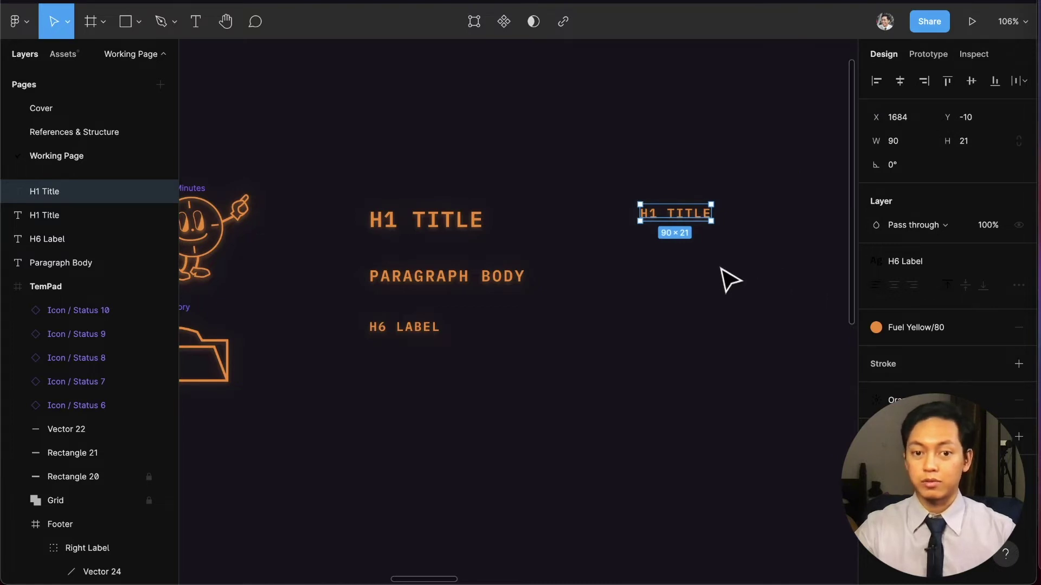
Place a copy of the HOME annotation title above the text style samples.
scroll(699, 264, left, 5)
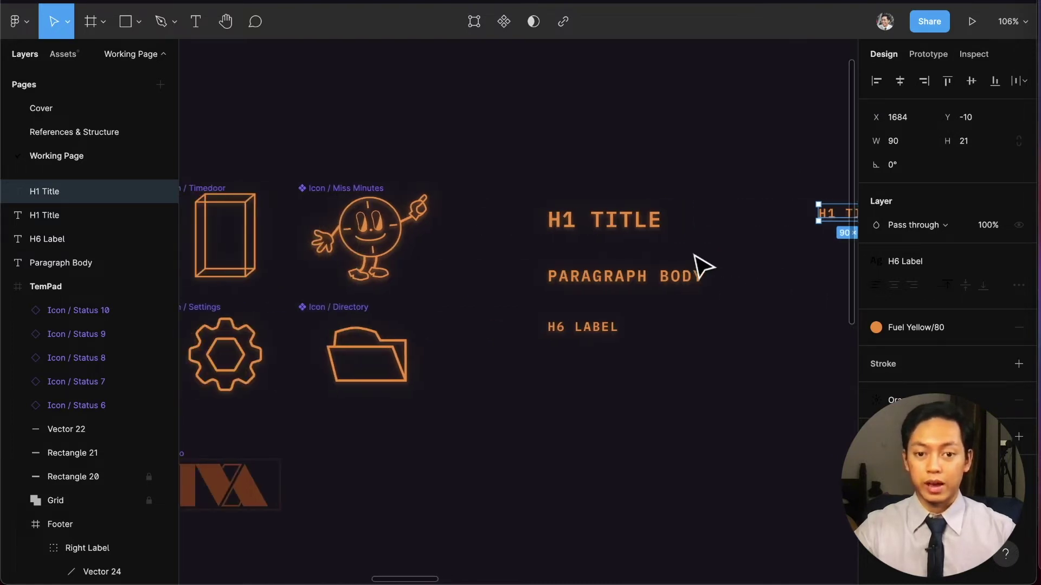
scroll(699, 266, left, 2)
scroll(700, 266, down, 1)
scroll(703, 265, down, 5)
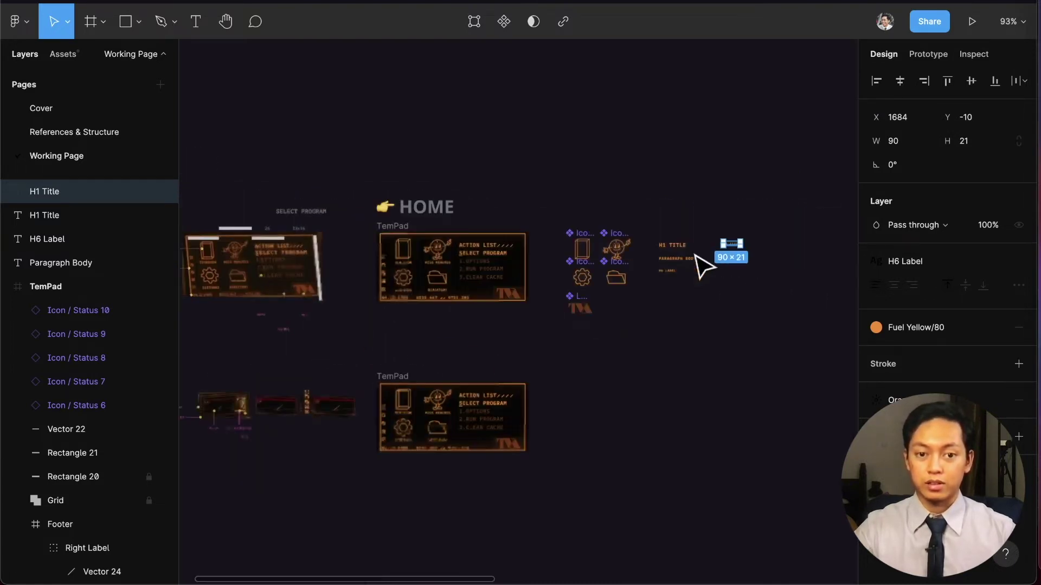
click(429, 207)
mouse_move(585, 198)
mouse_down()
mouse_move(715, 205)
mouse_move(706, 201)
mouse_move(707, 211)
mouse_up()
scroll(708, 230, up, 10)
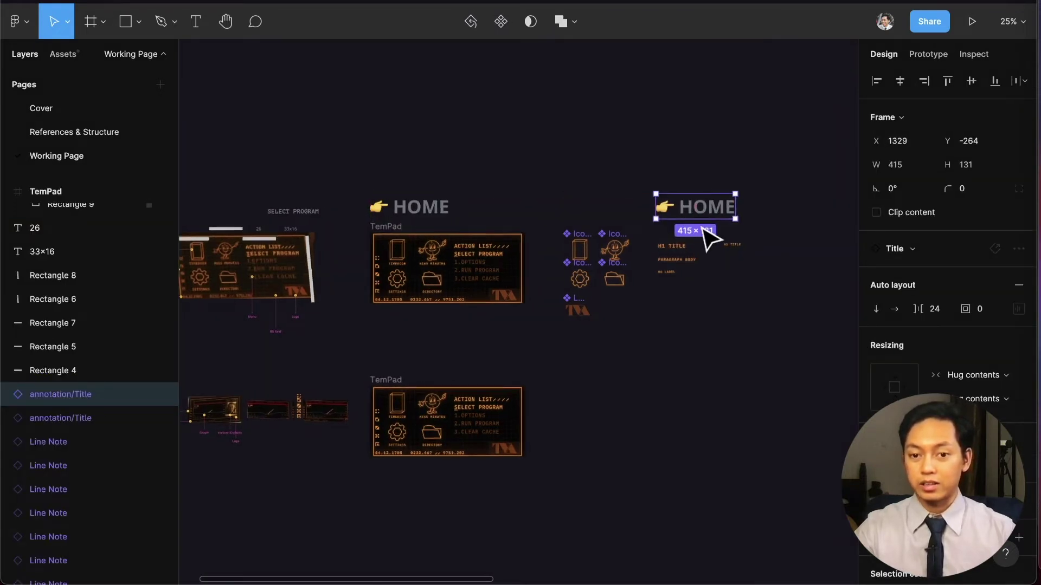
scroll(716, 282, right, 3)
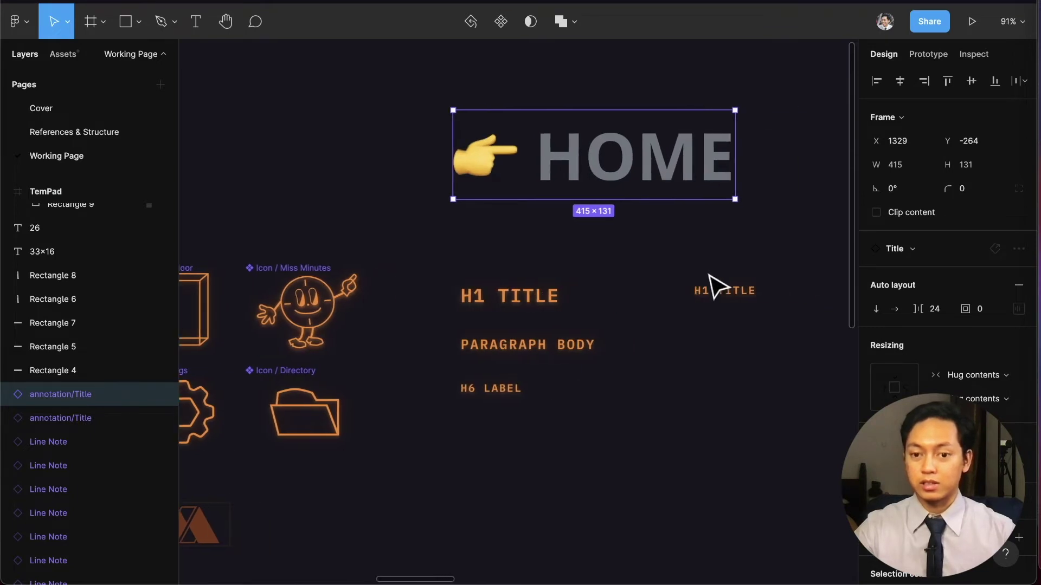
Change the text of the HOME annotation title above the text style samples to Typography.
click(705, 293)
drag(703, 293, 691, 292)
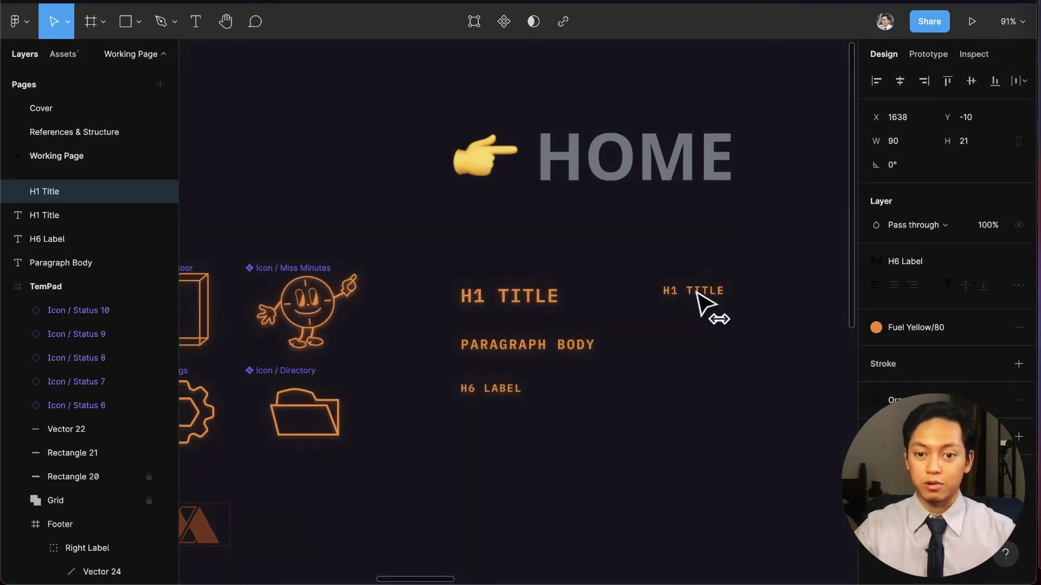
double_click(641, 165)
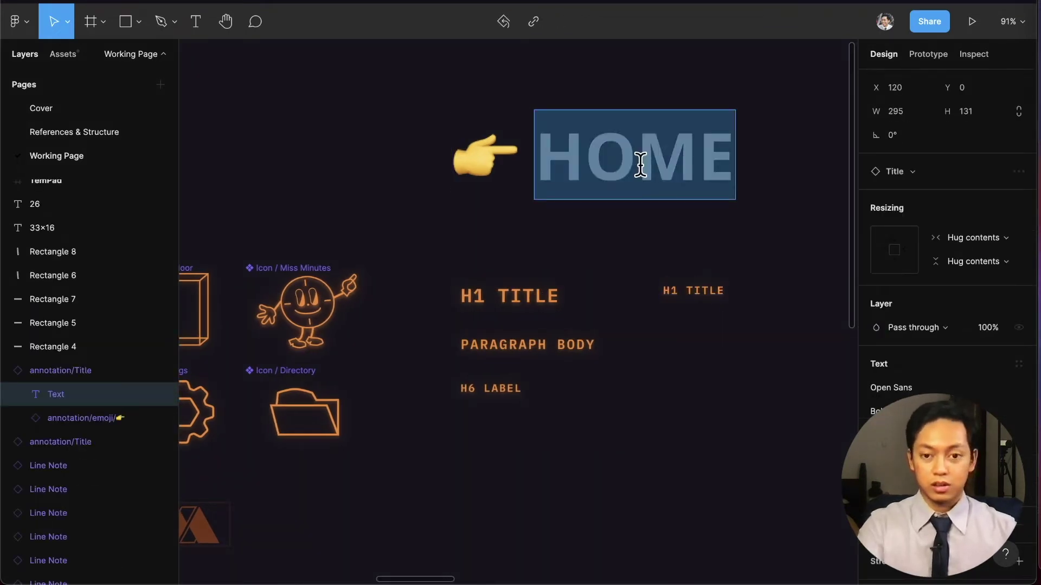
text(Typo)
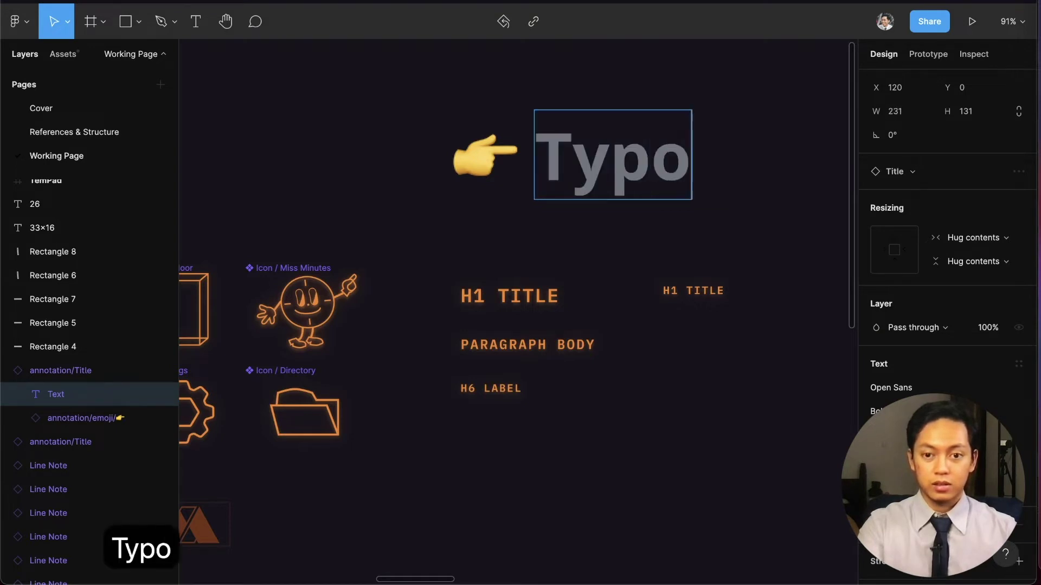
text(graphy)
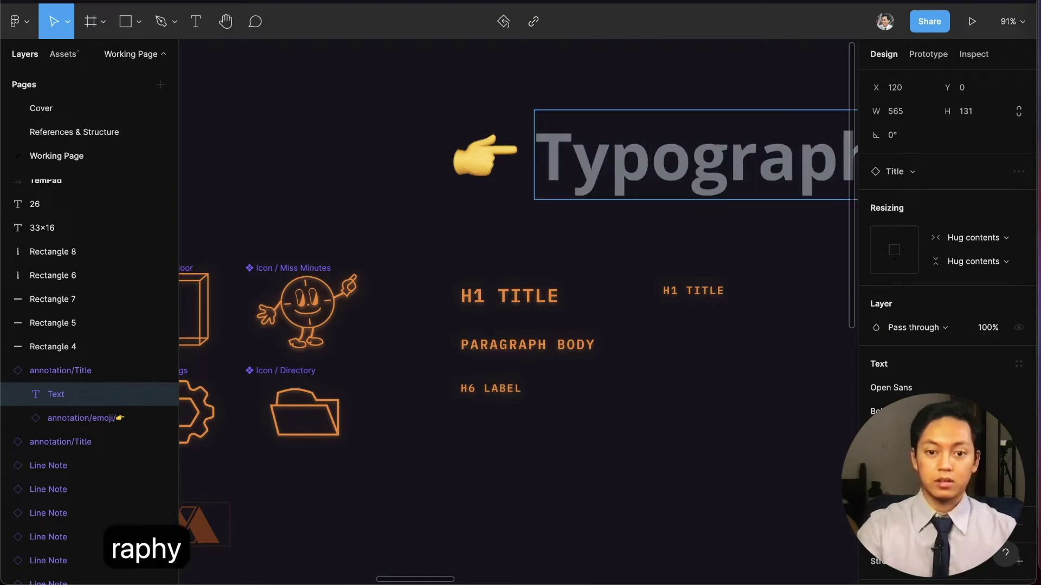
key(Escape)
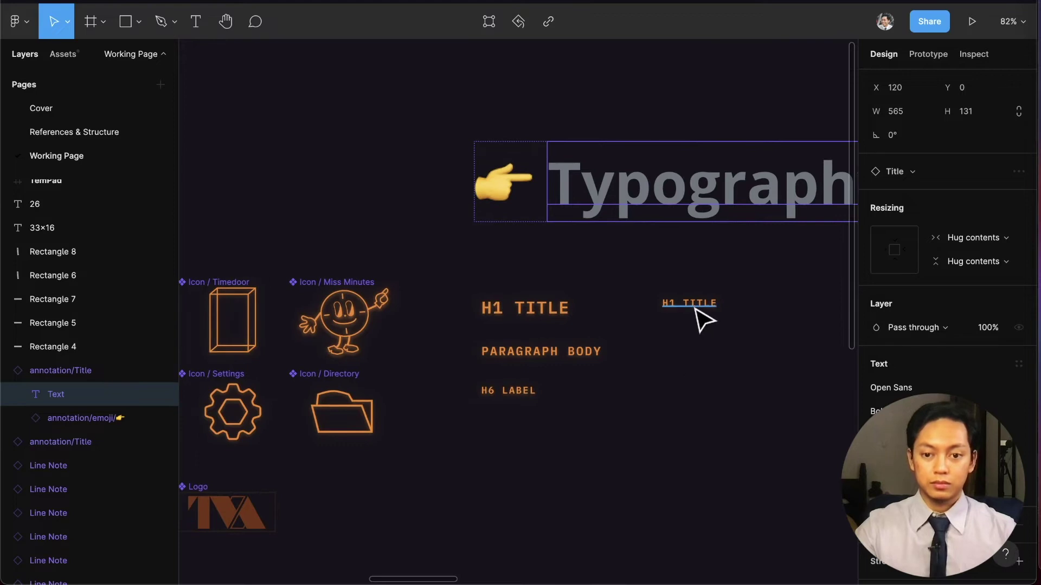
Delete the spare H1 Title copy beside the text style samples.
click(693, 304)
key(Delete)
ctrl+scroll(686, 320, down, 2)
ctrl+scroll(678, 341, down, 5)
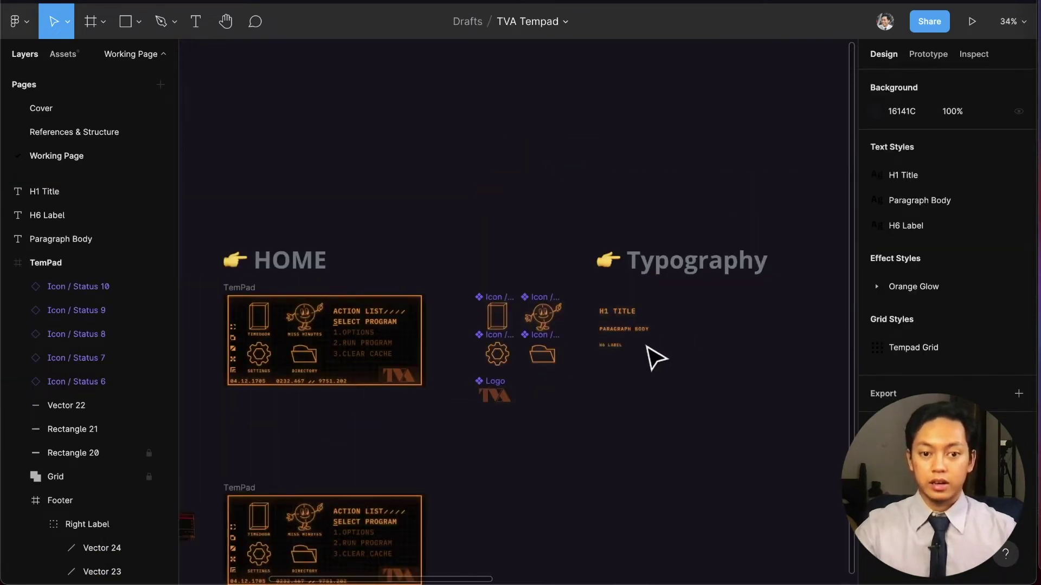
Review the Core and Components lists of the design structure on the References & Structure page.
click(99, 134)
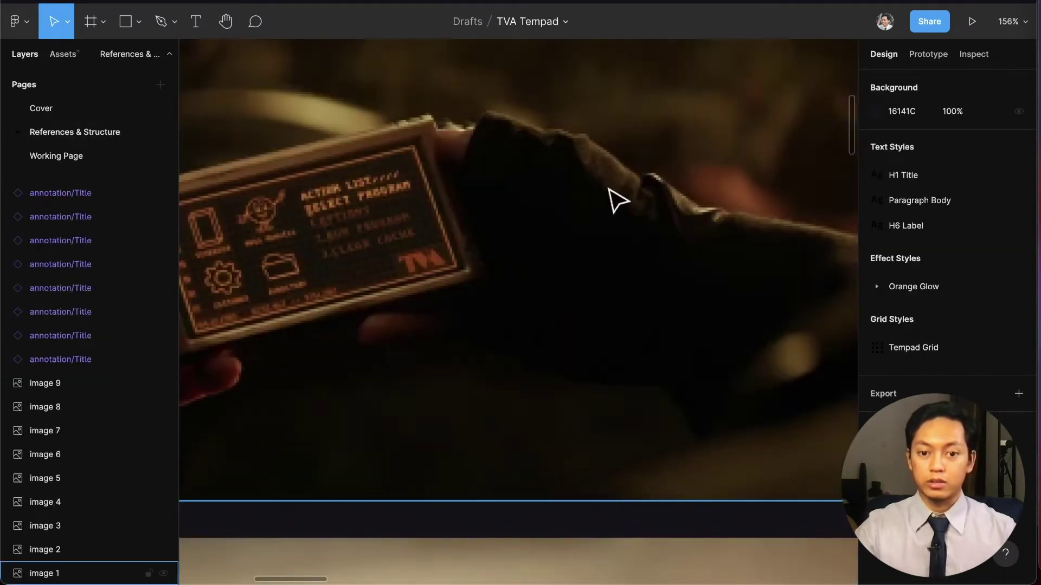
ctrl+scroll(637, 333, down, 5)
scroll(576, 331, right, 10)
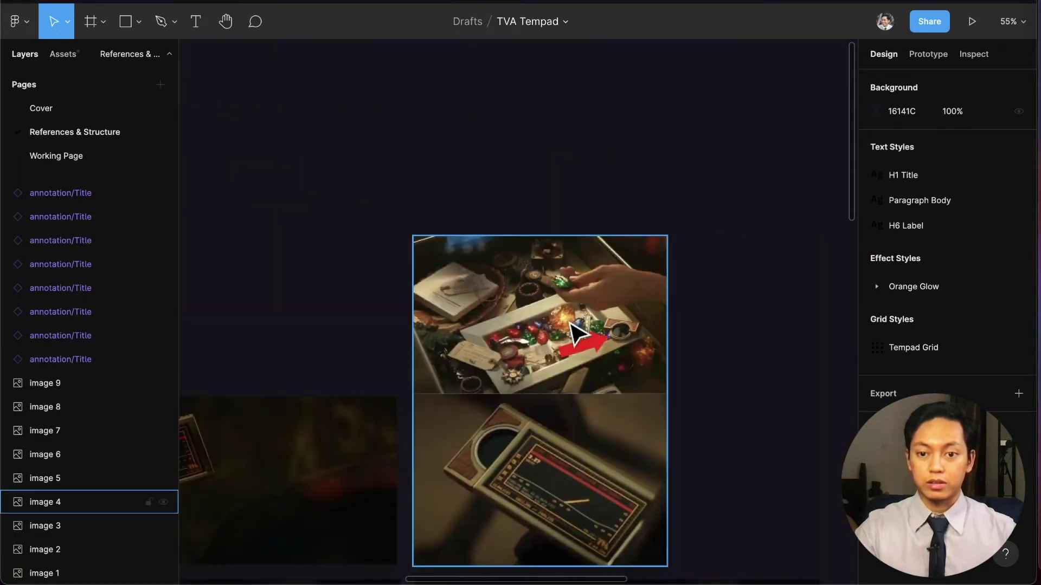
scroll(570, 323, right, 5)
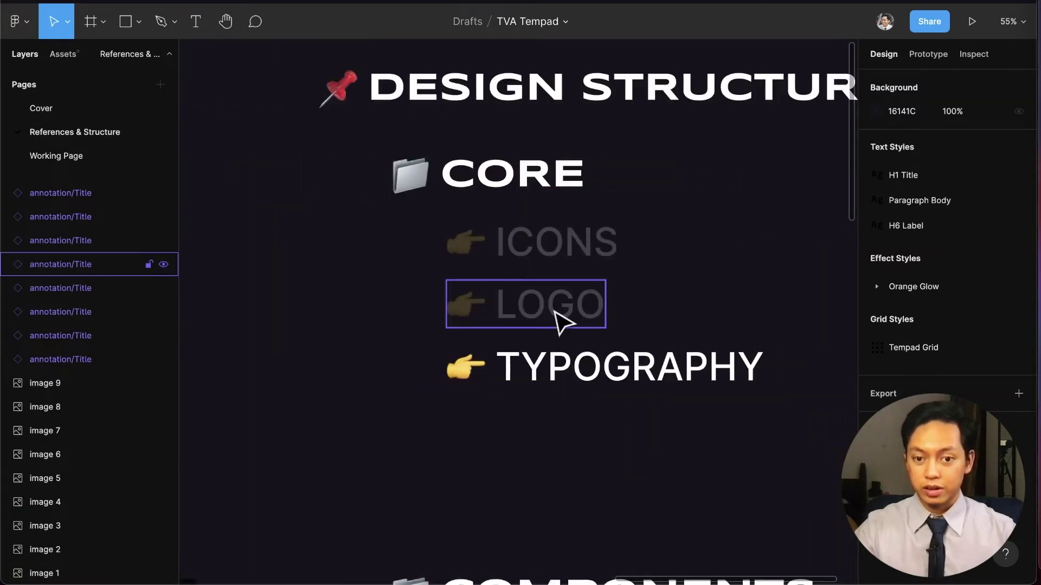
scroll(558, 365, down, 5)
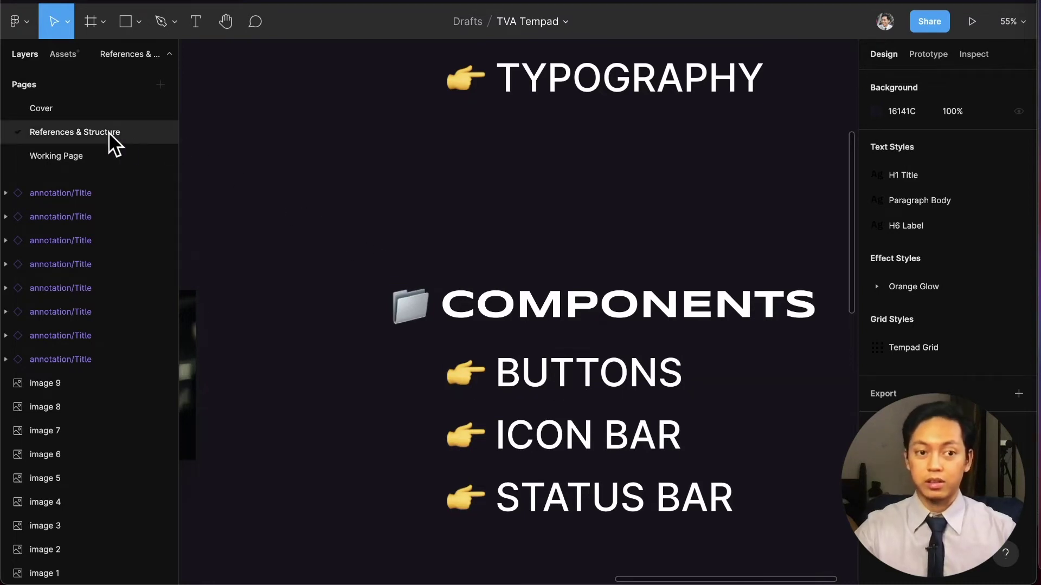
Return to the Working Page and compare the annotated reference screen with the recreated HOME screen.
click(86, 157)
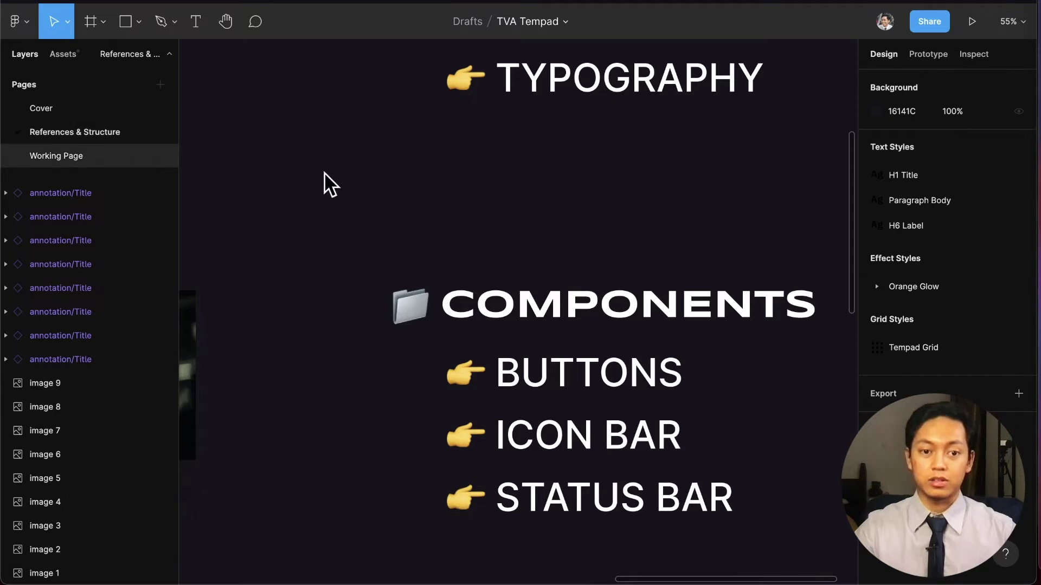
scroll(302, 343, left, 5)
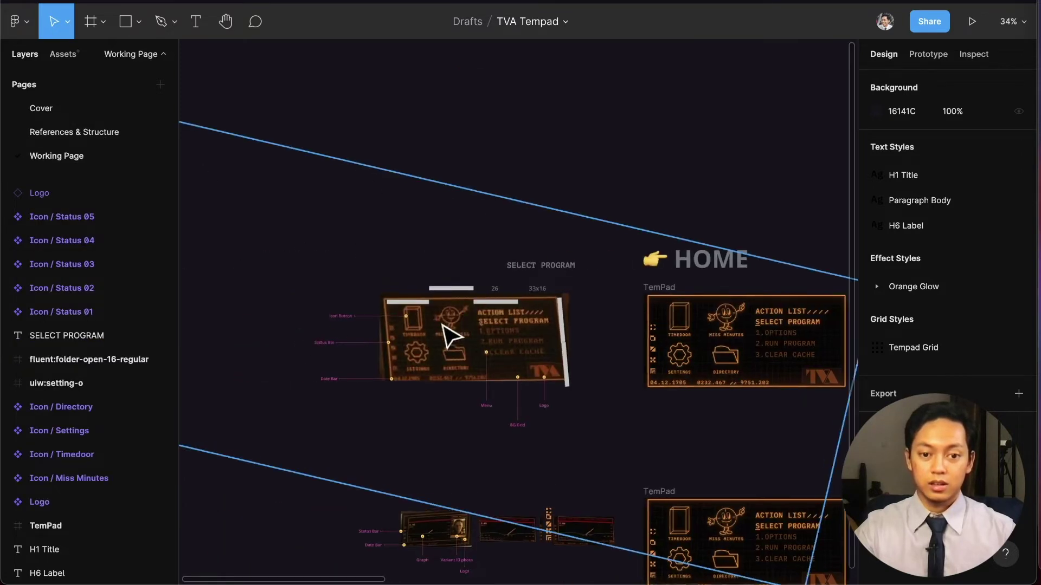
scroll(434, 333, up, 10)
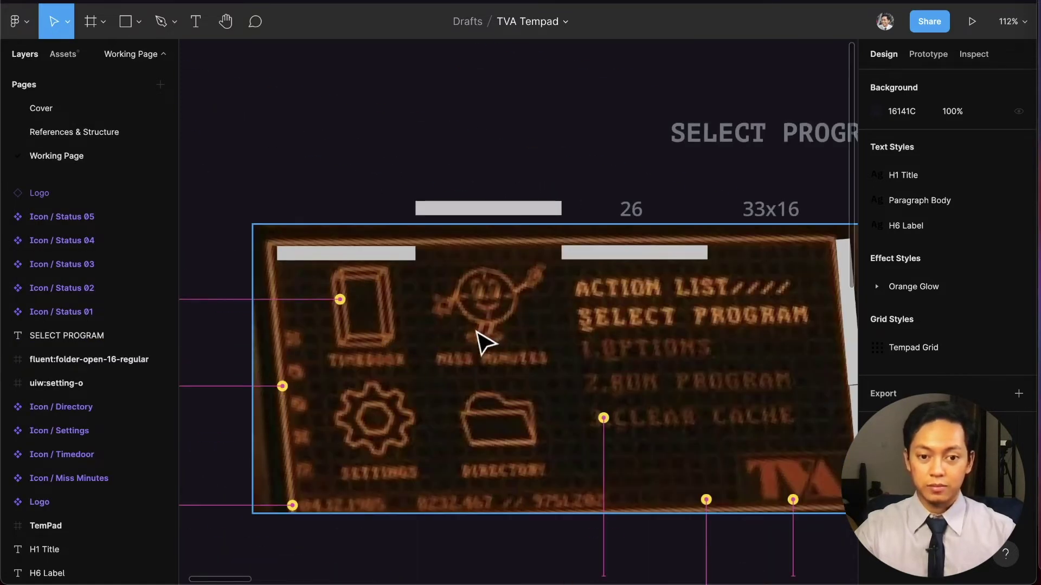
scroll(484, 342, left, 5)
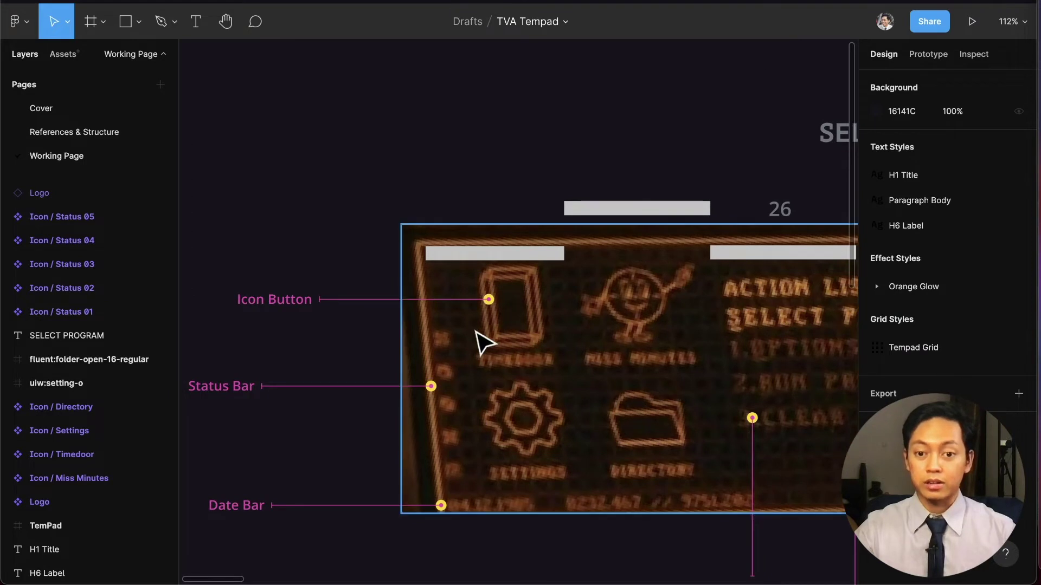
scroll(482, 343, right, 14)
scroll(483, 344, left, 9)
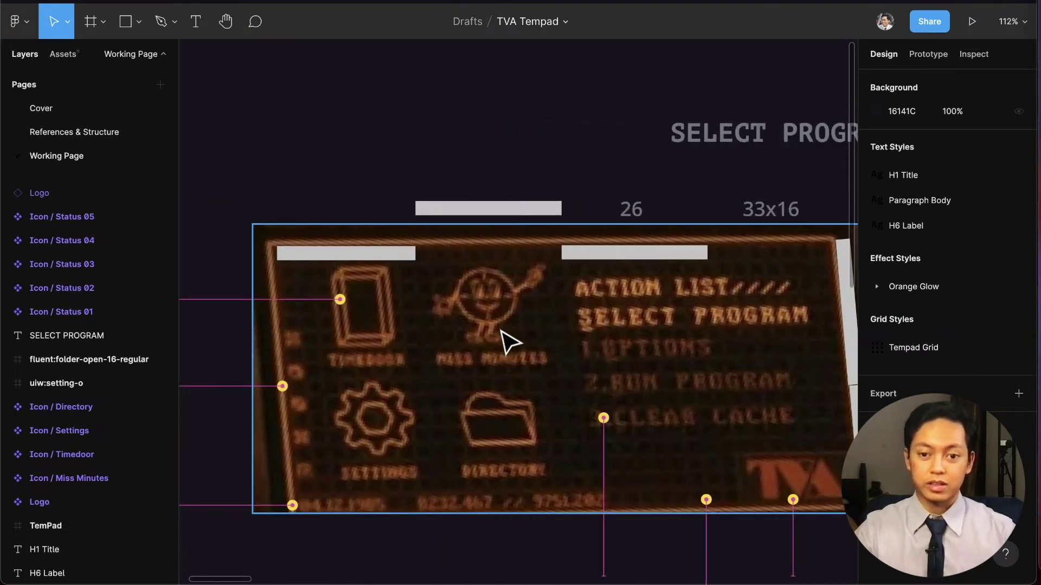
scroll(509, 343, right, 20)
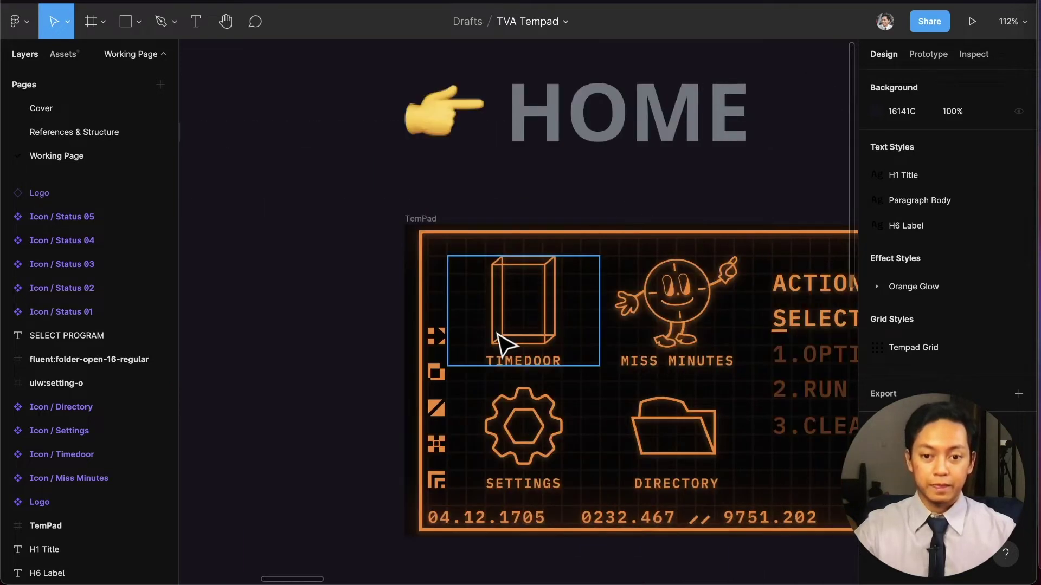
scroll(509, 338, right, 1)
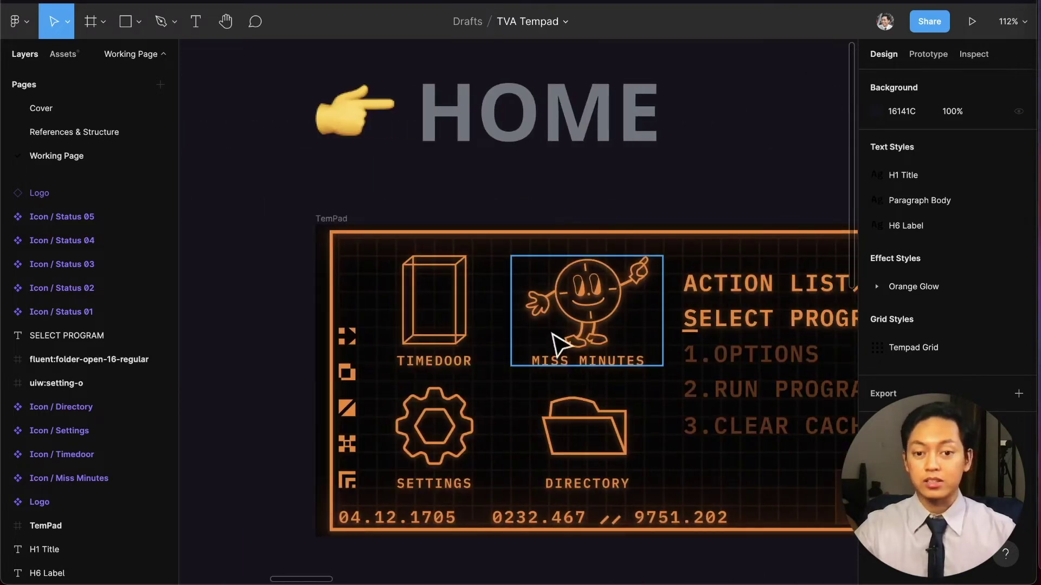
Examine the Miss Minutes icon on the HOME screen alongside the icon components and the typography samples.
double_click(579, 332)
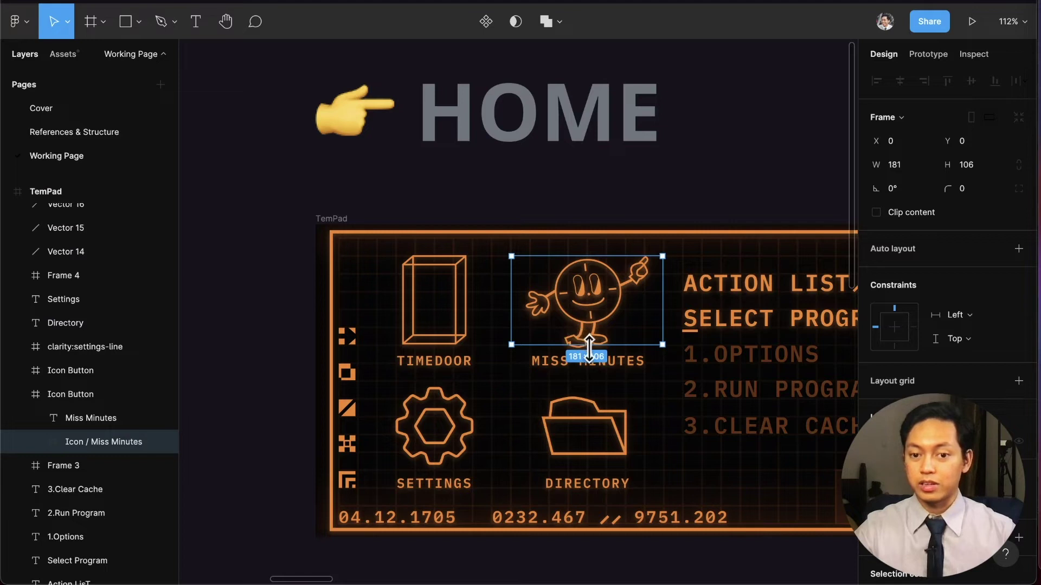
key(alt)
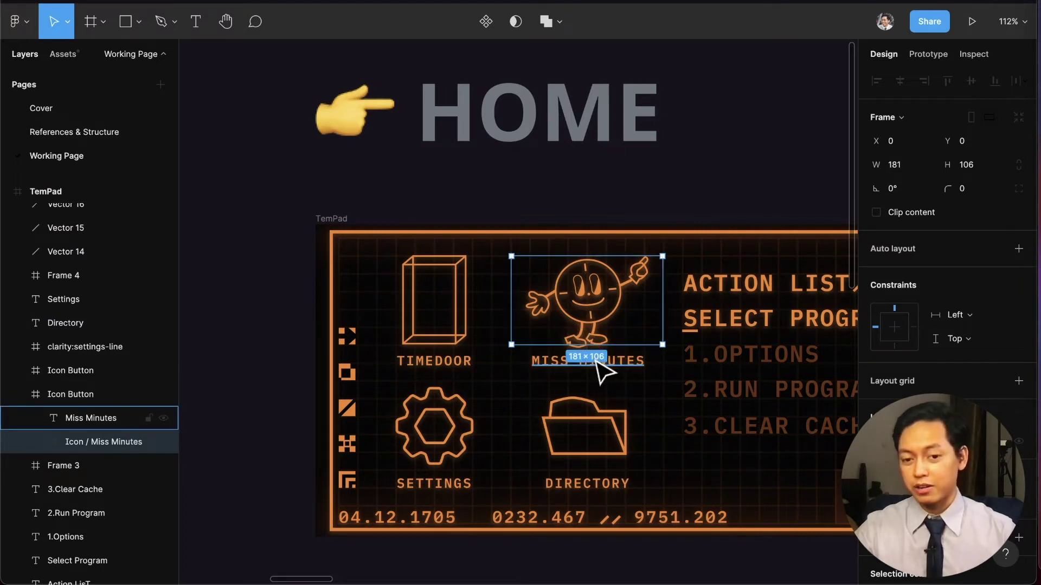
scroll(604, 371, right, 10)
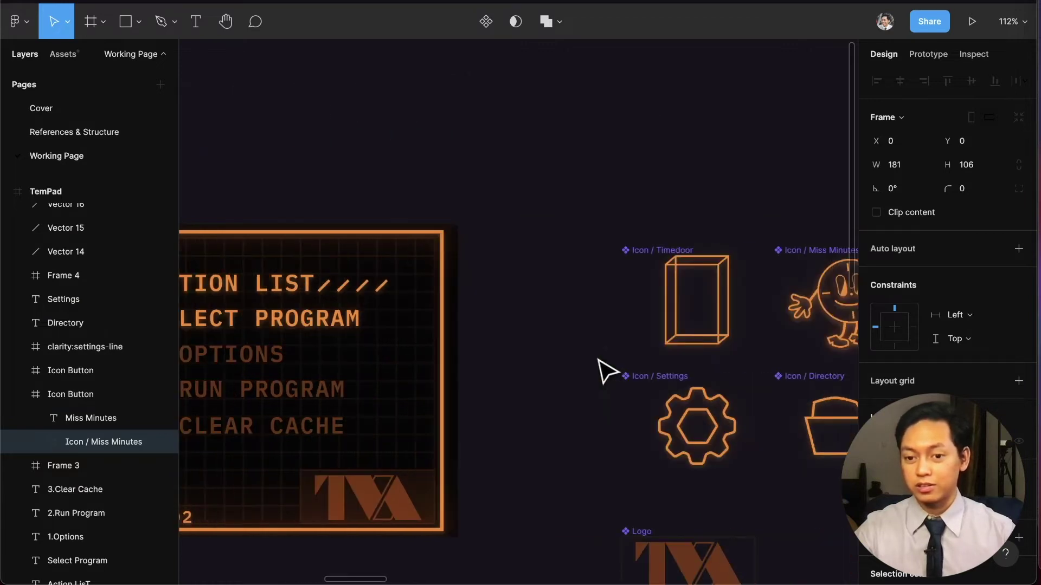
scroll(577, 358, right, 9)
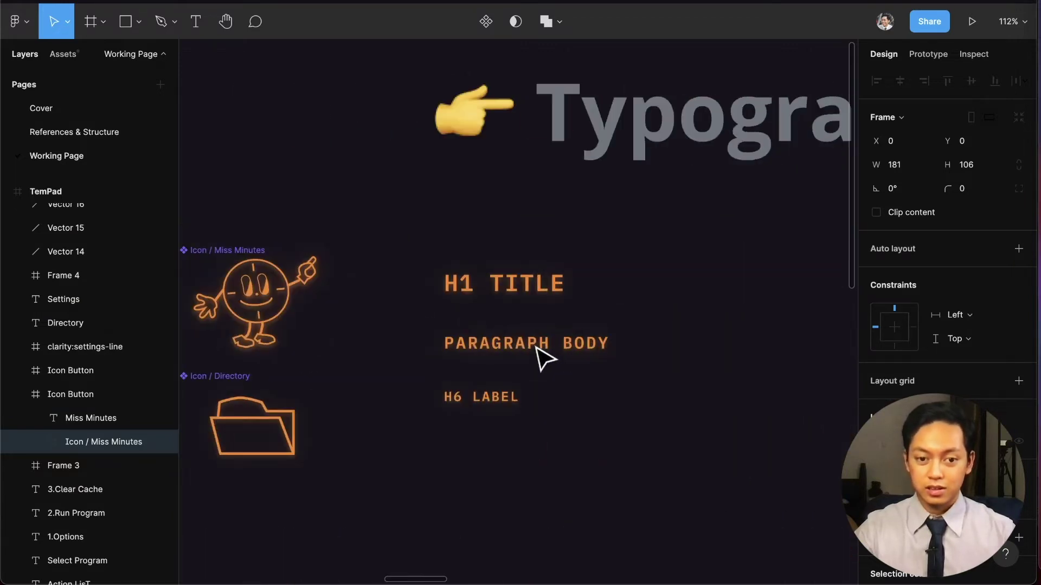
scroll(545, 357, down, 3)
scroll(539, 360, left, 7)
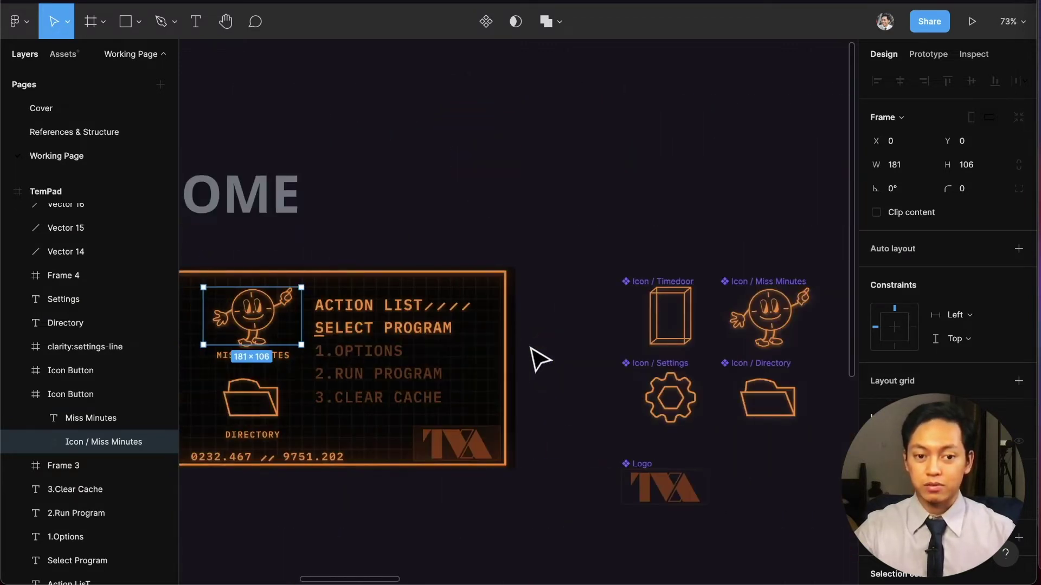
scroll(539, 360, left, 2)
scroll(429, 367, right, 9)
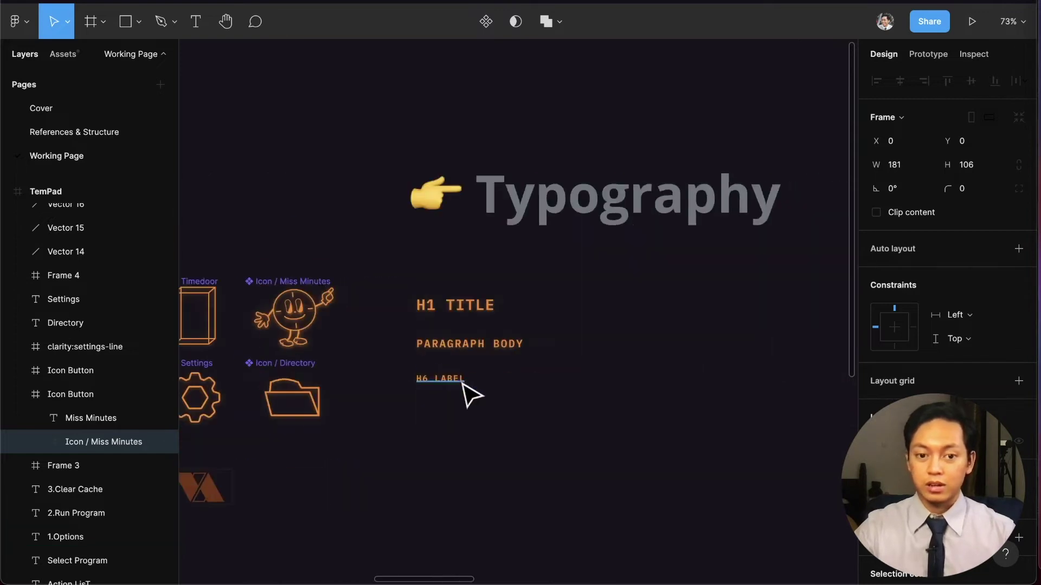
scroll(486, 415, down, 3)
scroll(483, 416, right, 2)
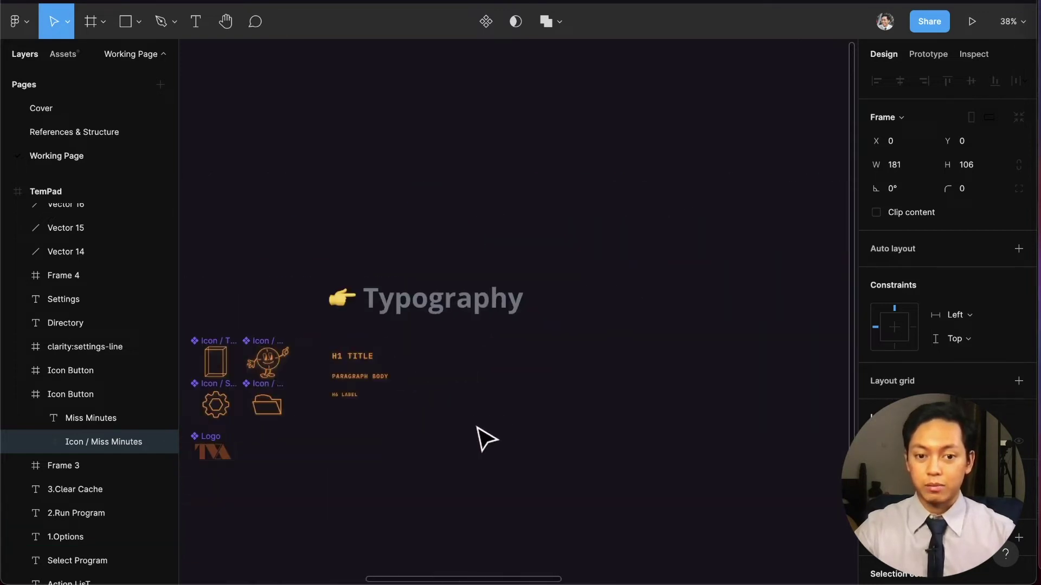
Place a copy of the Typography title about 305 px to its right and change its text to Components.
click(486, 439)
drag(456, 313, 724, 301)
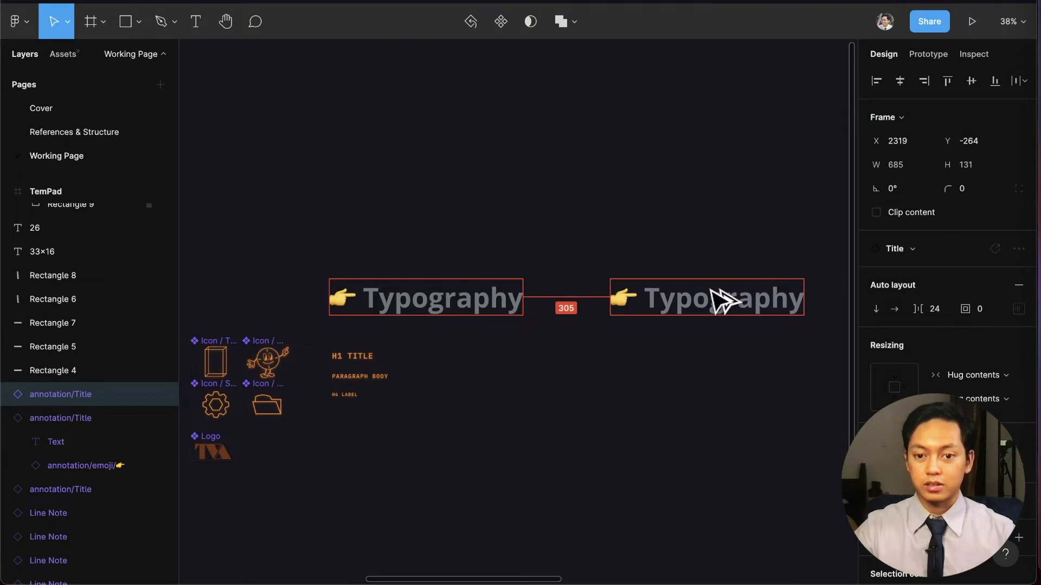
double_click(722, 299)
text(Components)
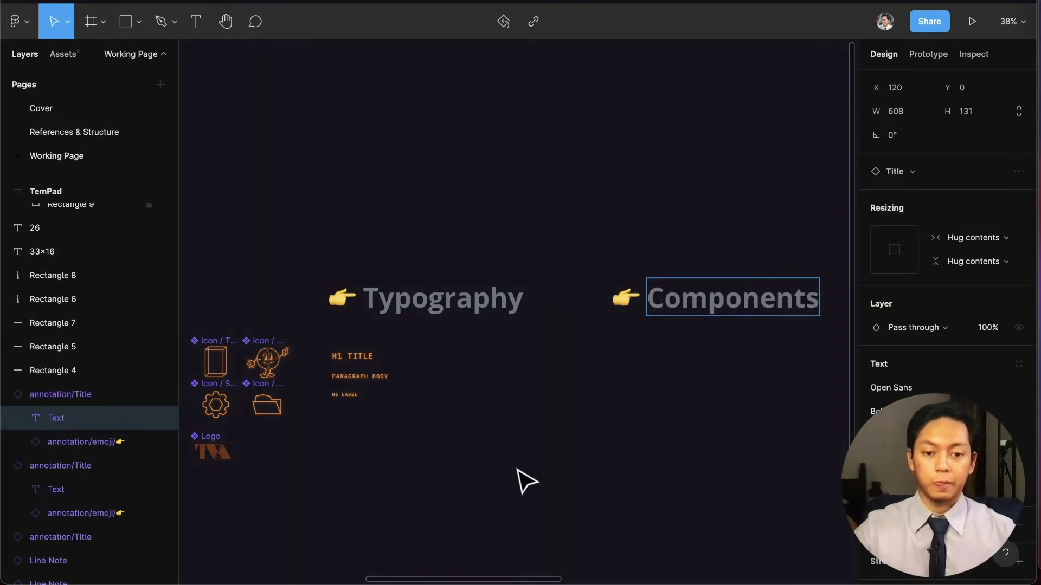
key(Escape)
Inspect the icon and the text label that make up the Miss Minutes button on the HOME screen.
scroll(530, 386, left, 10)
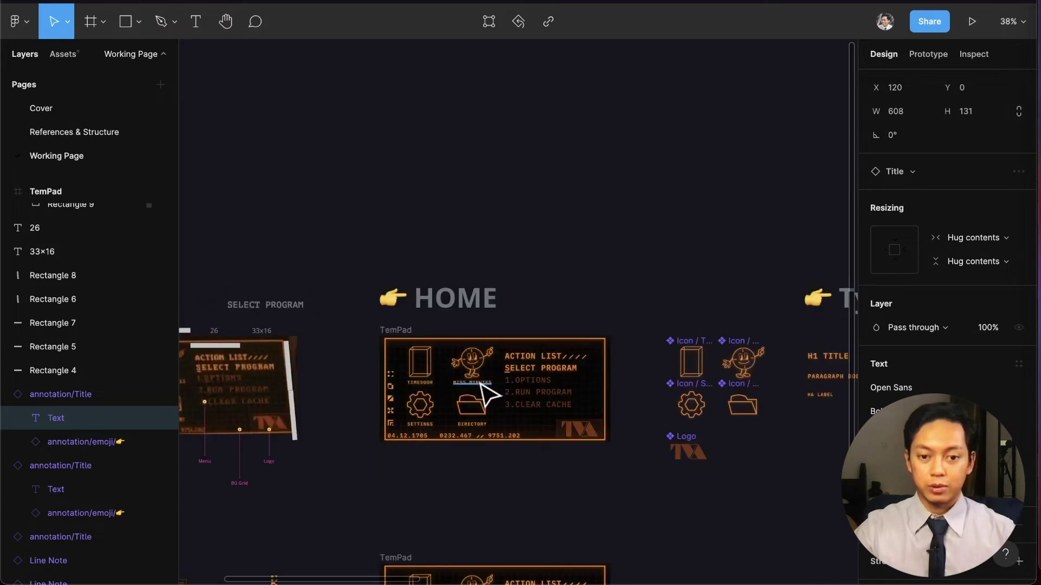
scroll(479, 384, up, 10)
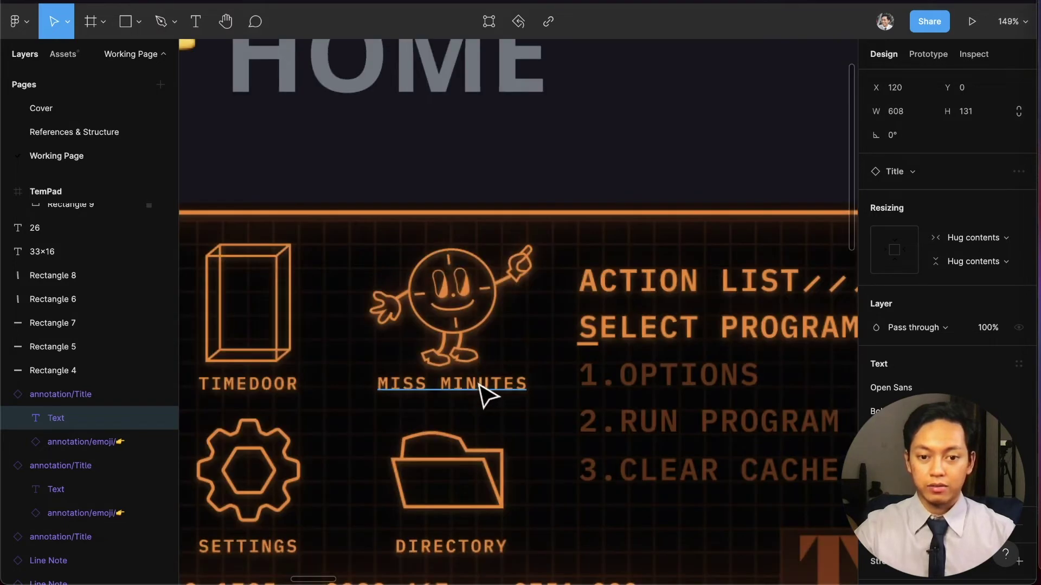
double_click(482, 314)
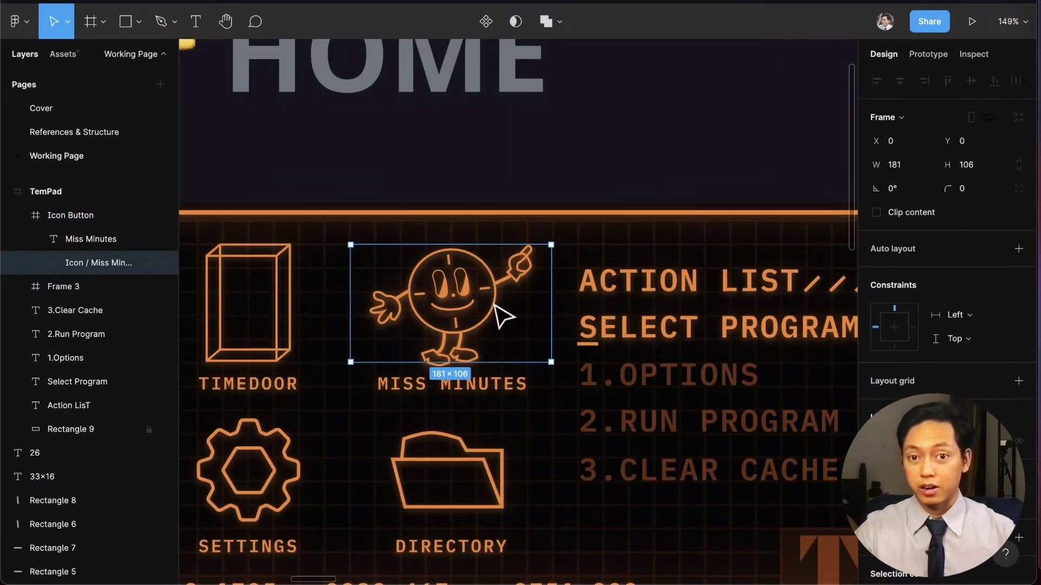
click(485, 384)
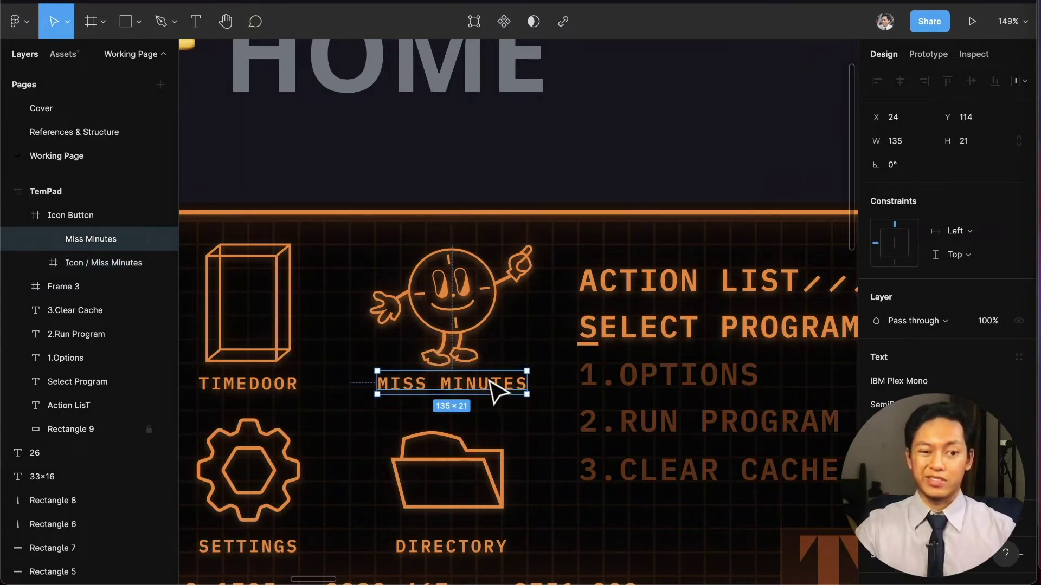
click(487, 314)
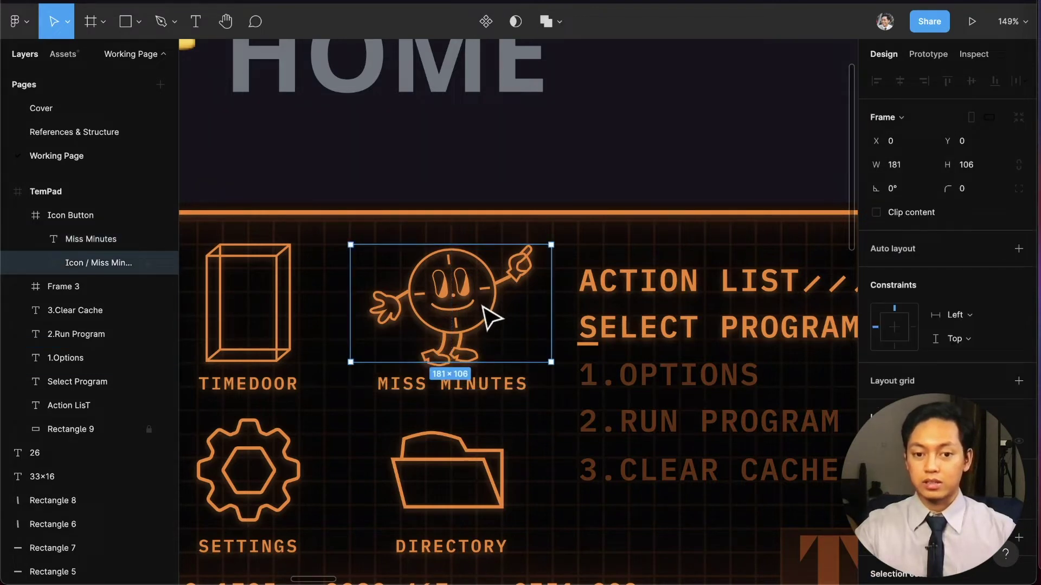
click(494, 381)
Examine the Timedoor, Miss Minutes, Settings and Directory icon components as one selection.
ctrl+scroll(495, 363, down, 2)
scroll(493, 361, right, 15)
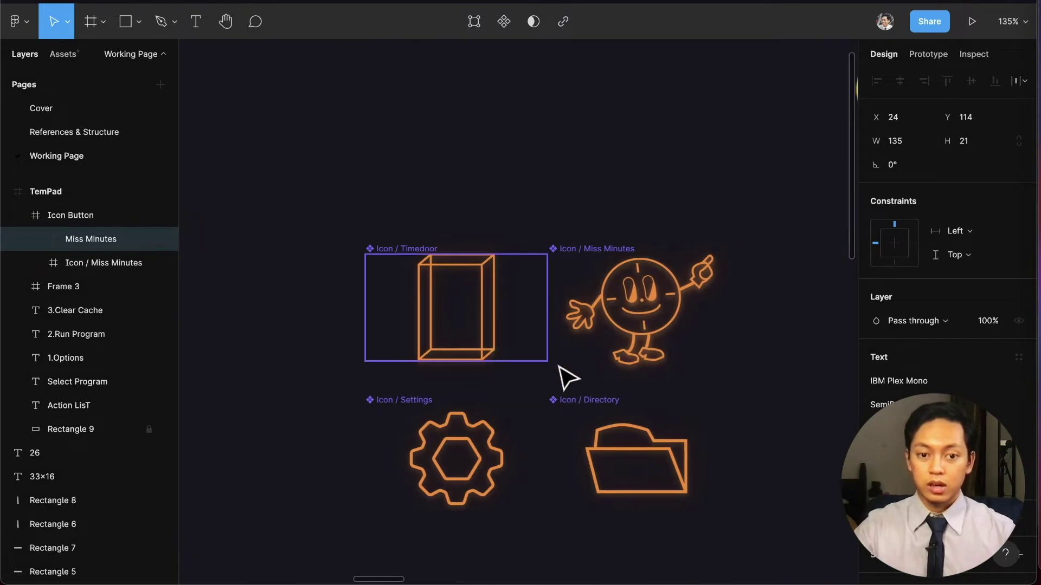
scroll(515, 341, down, 2)
ctrl+scroll(418, 244, up, 3)
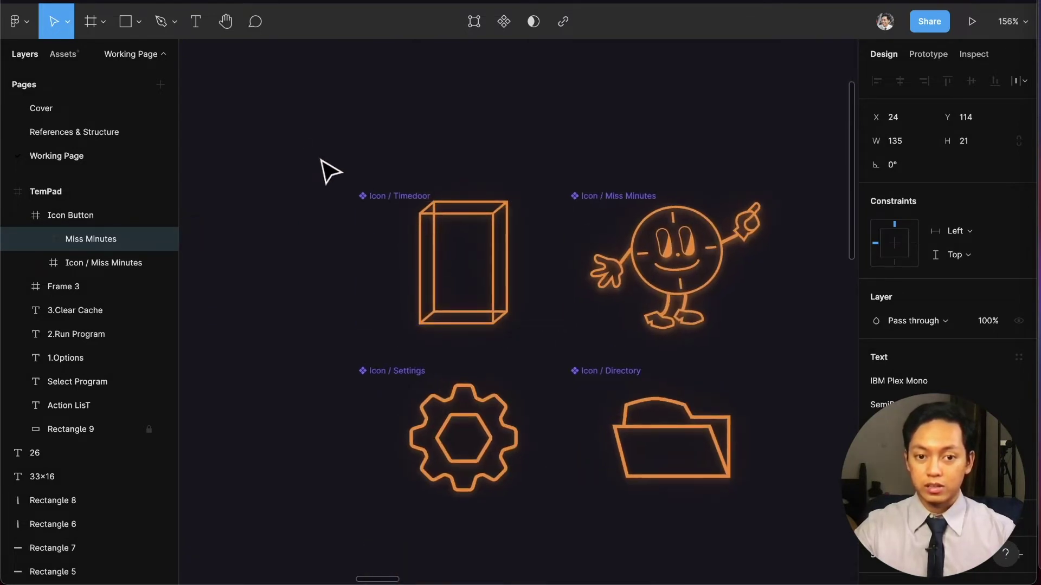
click(343, 179)
drag(301, 146, 756, 497)
key(ctrl+z)
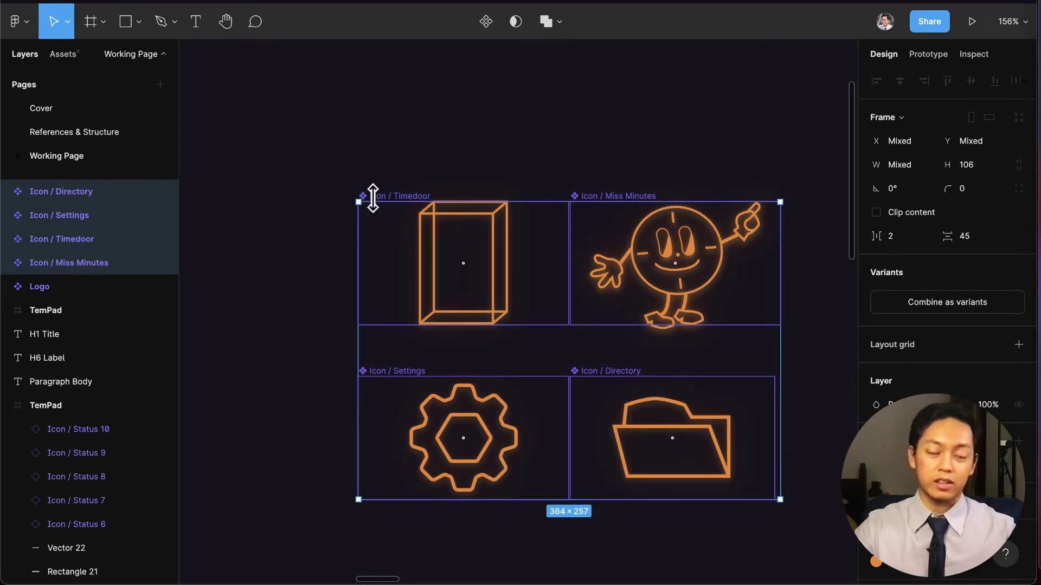
scroll(413, 206, up, 1)
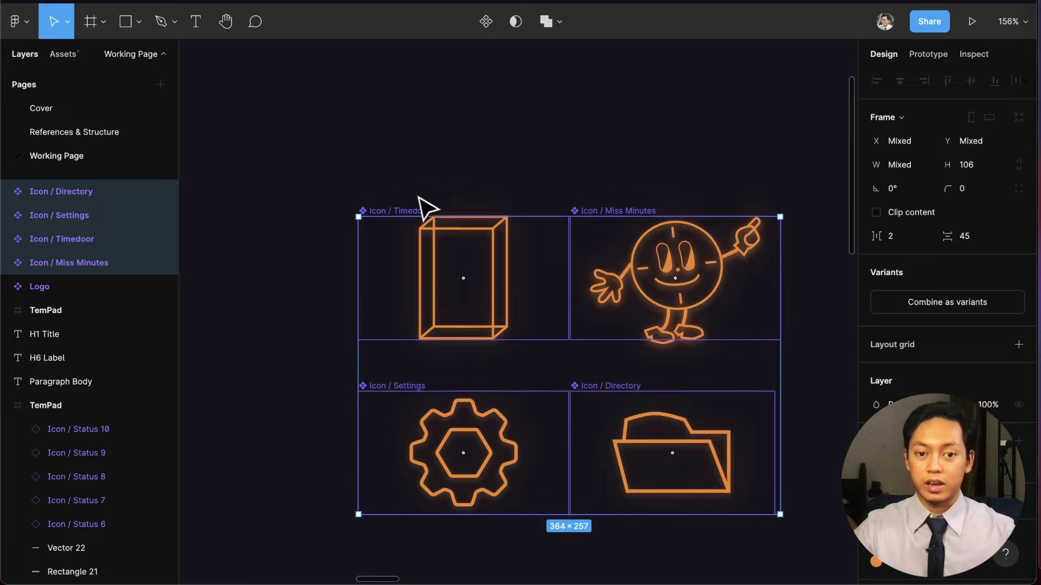
Place an instance of the Timedoor icon 111 px above its main component.
click(448, 177)
scroll(448, 184, up, 5)
click(487, 341)
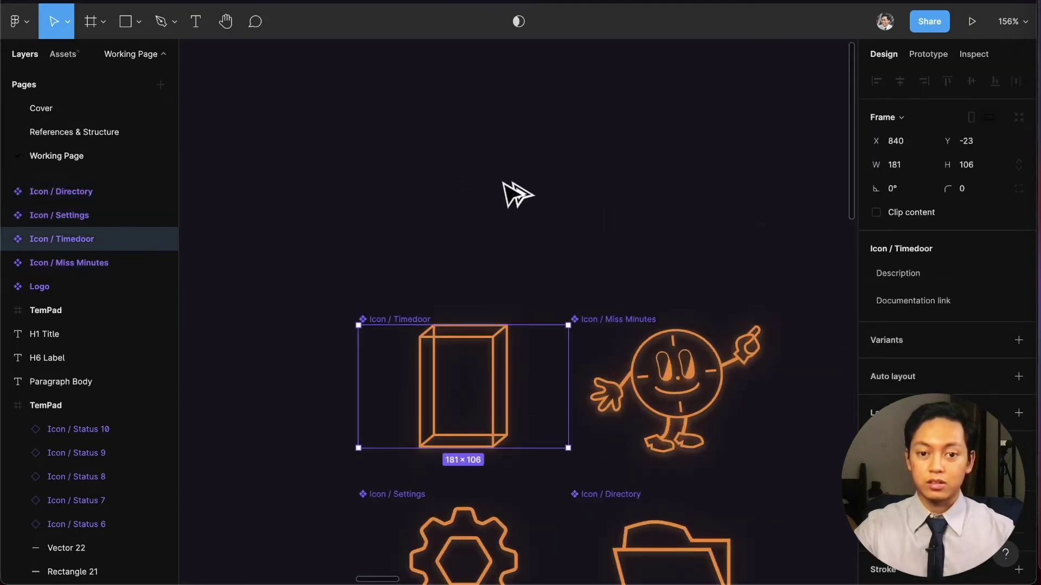
drag(515, 199, 523, 139)
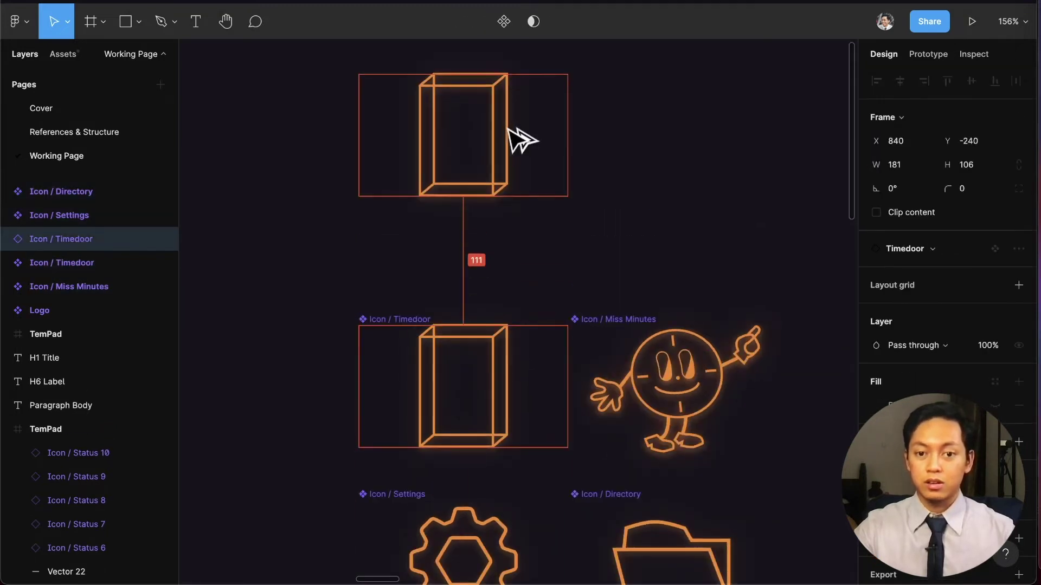
Swap the copied icon instance to Miss Minutes, Settings and Directory in turn.
click(935, 252)
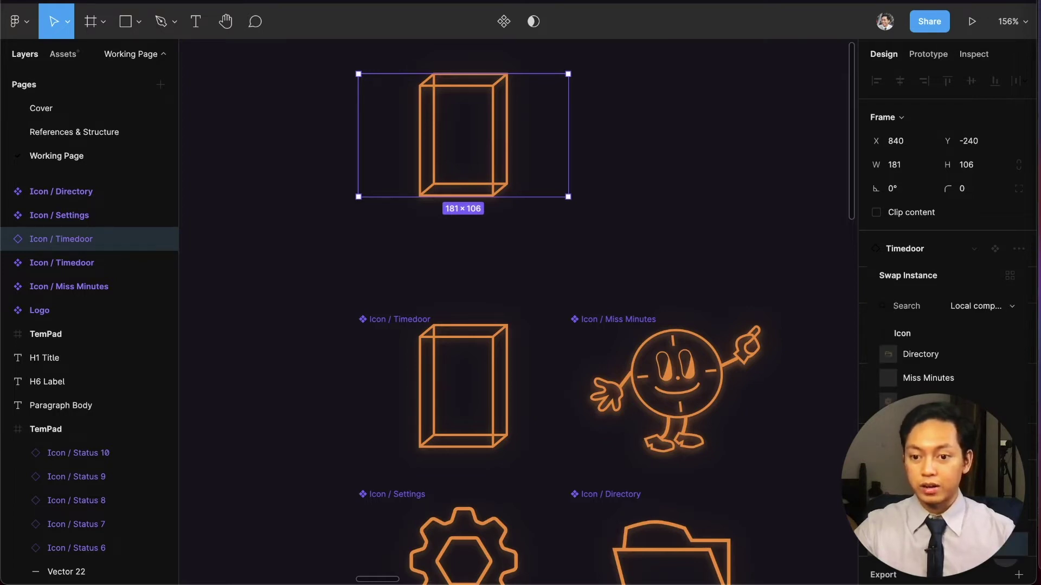
click(938, 379)
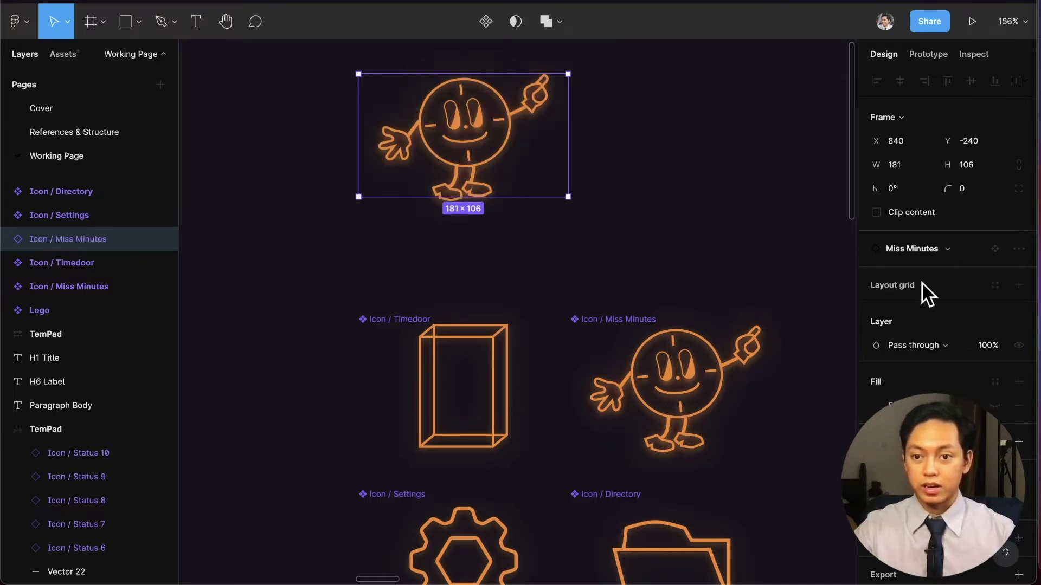
click(919, 253)
click(935, 372)
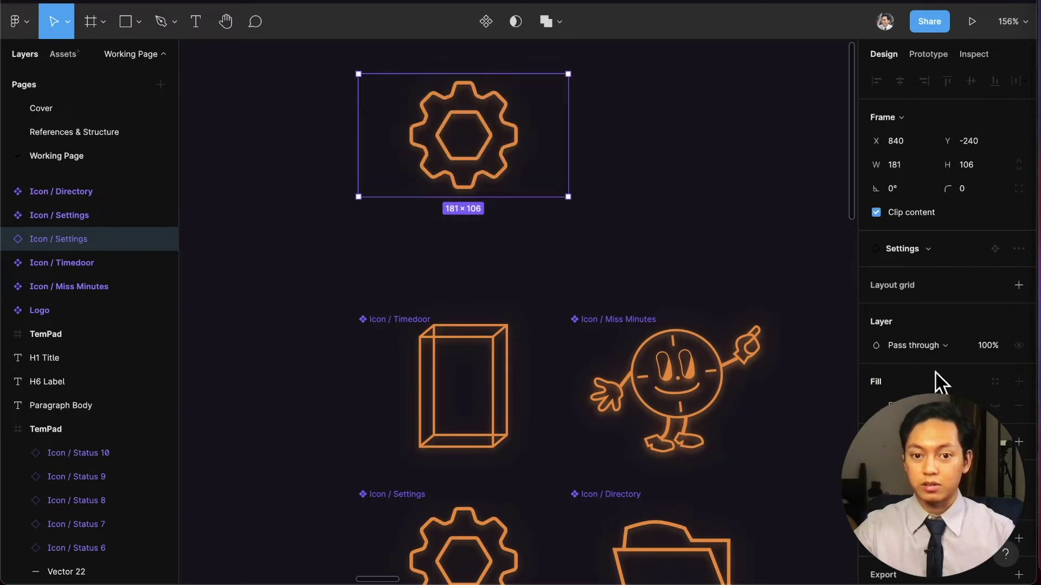
click(919, 254)
click(945, 350)
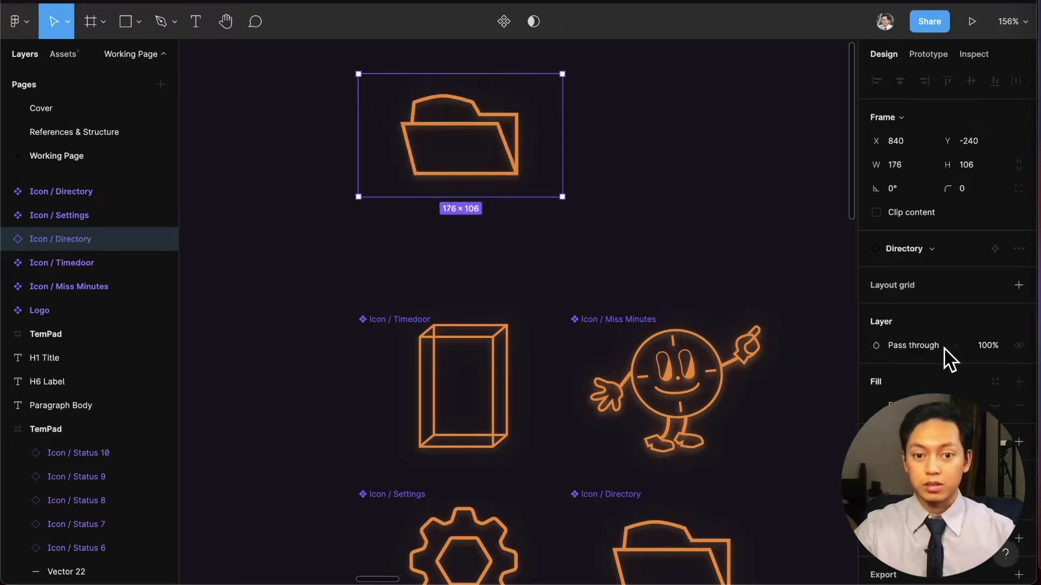
Delete the Directory icon instance above the icon components.
click(760, 232)
click(513, 174)
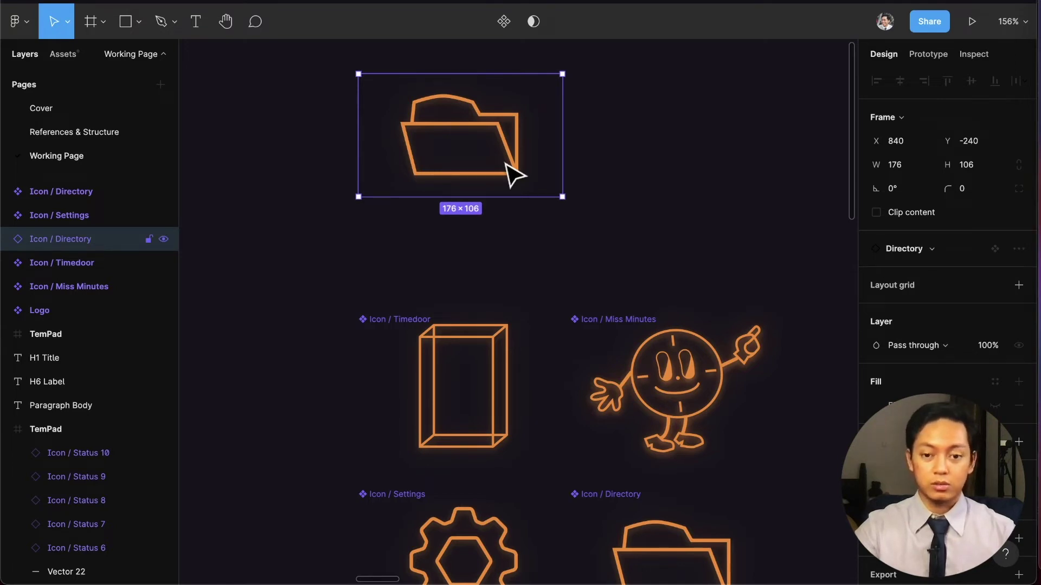
key(BackSpace)
Place an instance of the Timedoor icon under the Components title at X 2329, Y -23.
scroll(481, 365, down, 5)
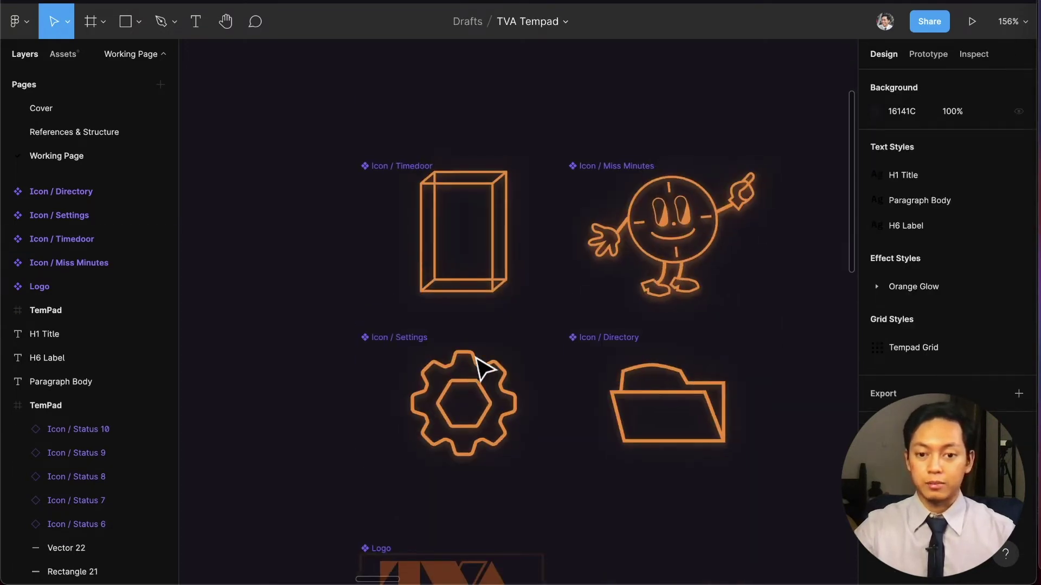
scroll(481, 364, down, 5)
scroll(476, 358, right, 10)
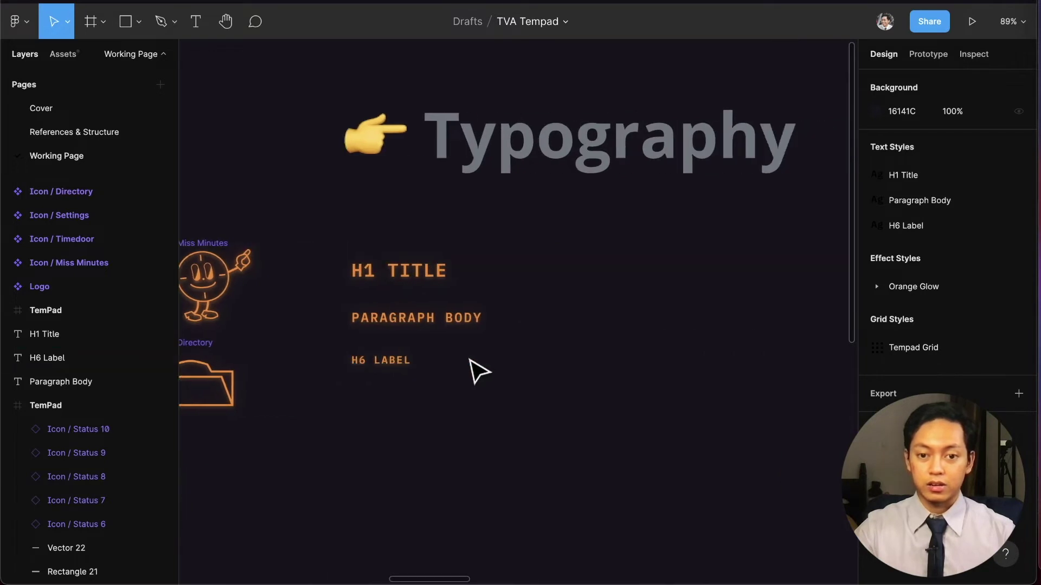
scroll(477, 371, down, 5)
scroll(380, 336, left, 2)
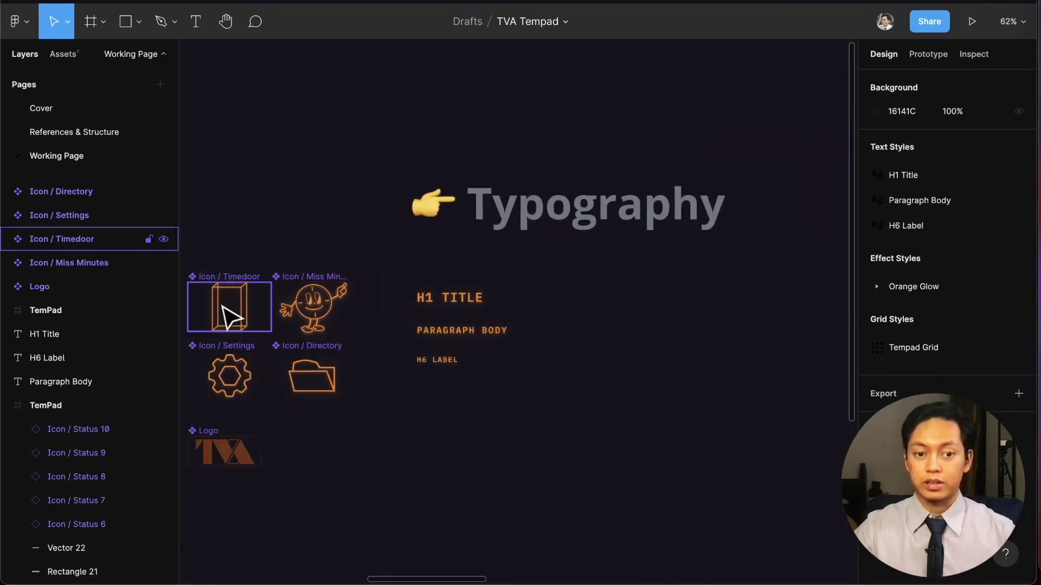
click(230, 311)
drag(234, 317, 775, 318)
scroll(627, 400, right, 8)
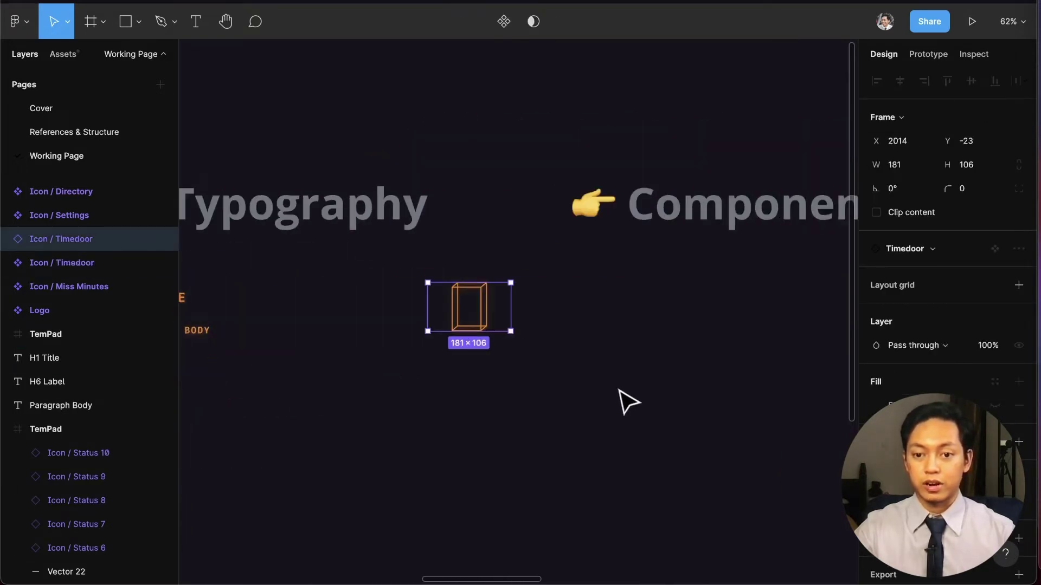
drag(484, 324, 623, 304)
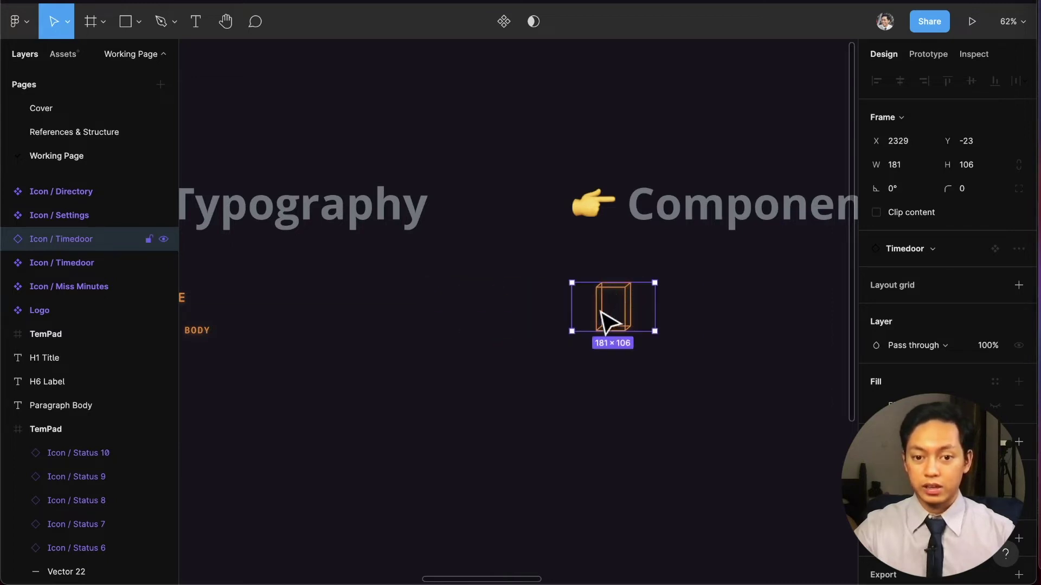
scroll(472, 379, left, 10)
scroll(395, 428, right, 10)
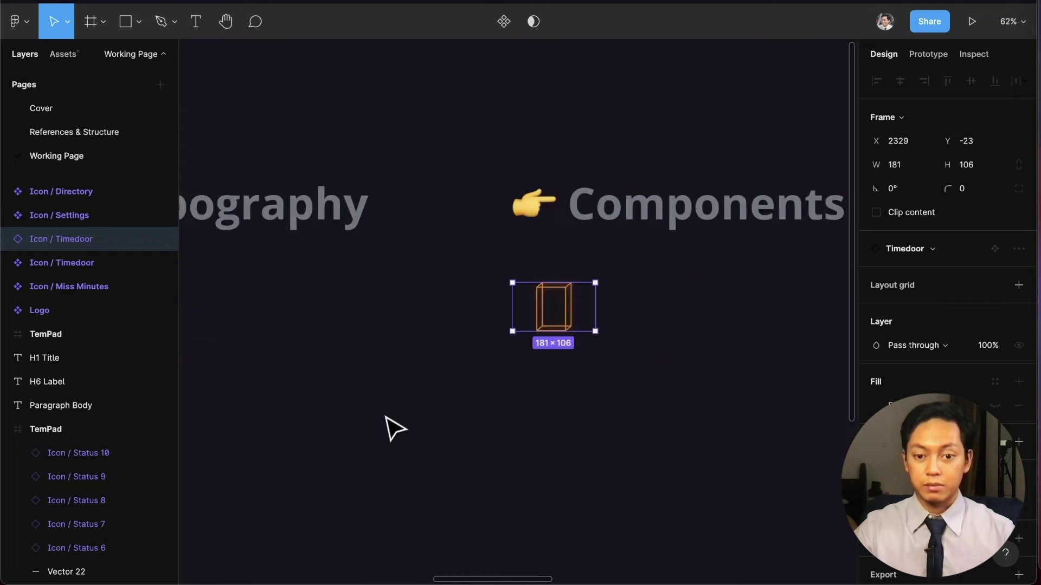
Add a text layer reading Label beneath the Timedoor icon instance in the Components section.
scroll(553, 356, up, 5)
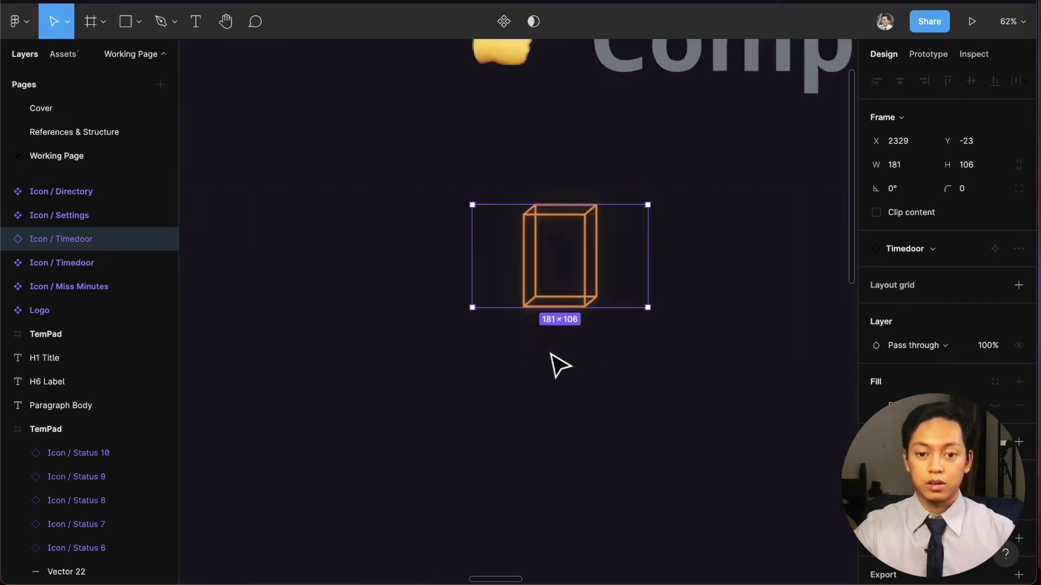
click(560, 362)
key(t)
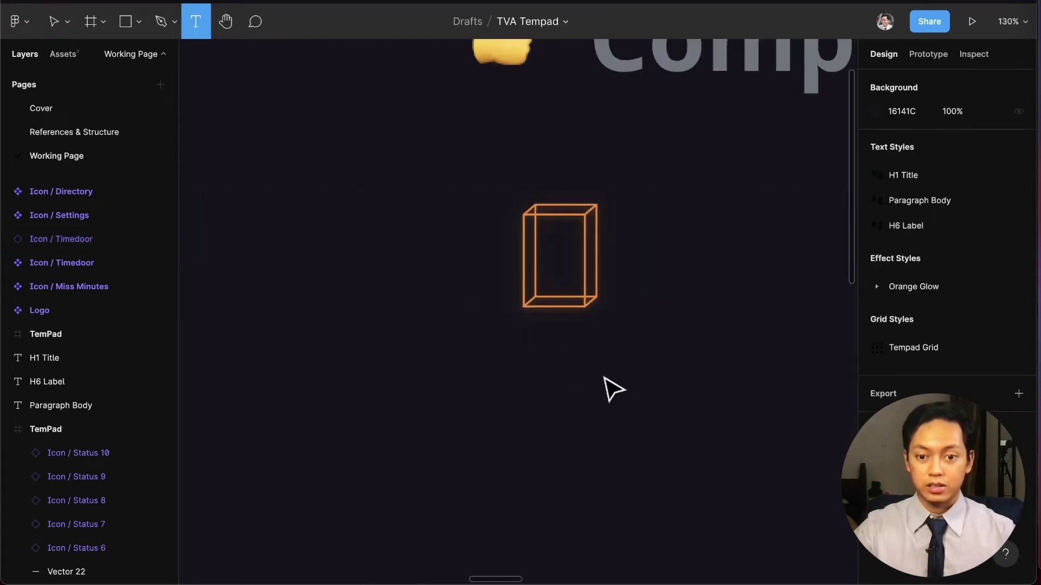
click(581, 360)
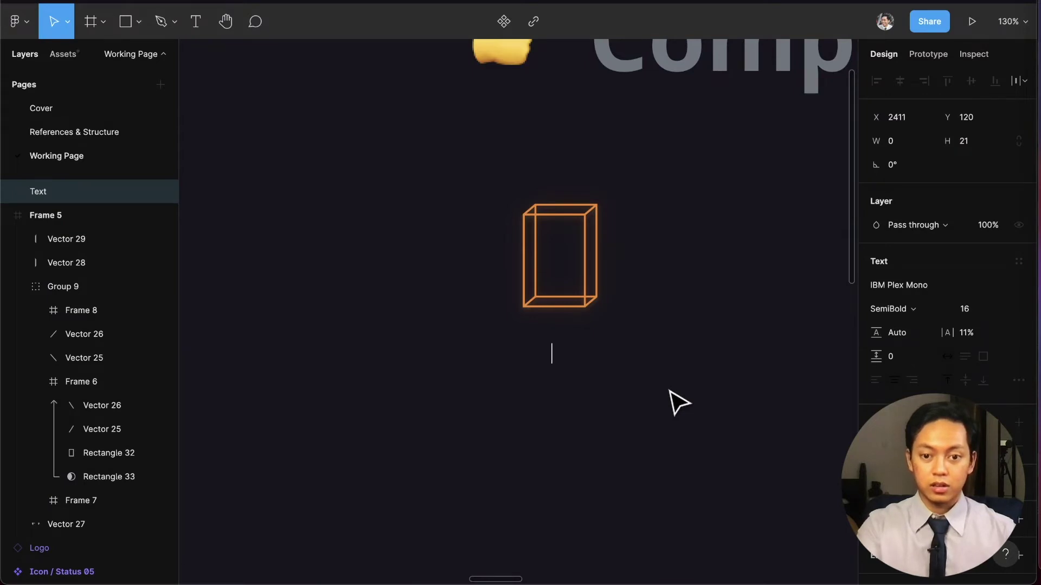
text(Lable)
key(BackSpace)
key(BackSpace)
text(el)
key(Escape)
click(743, 409)
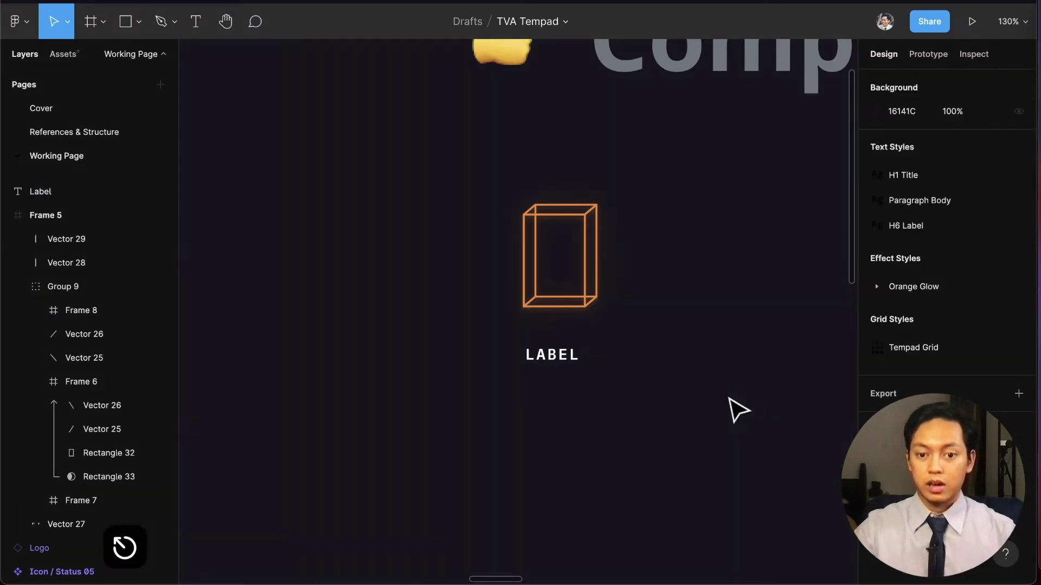
Move the Label text up against the icon's lower edge at X 2388, Y 83.
drag(560, 357, 571, 325)
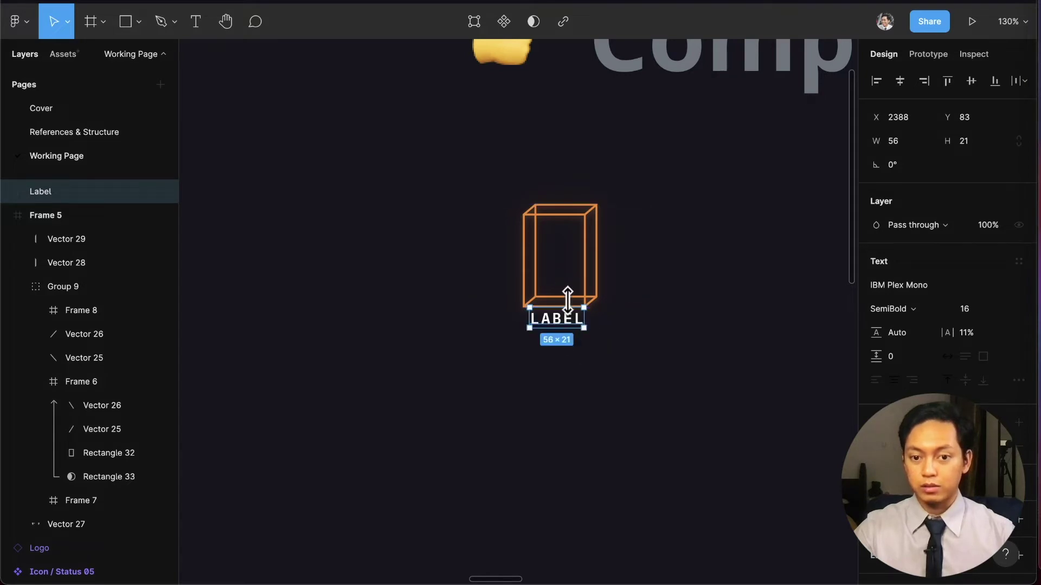
scroll(567, 297, up, 1)
scroll(567, 298, up, 3)
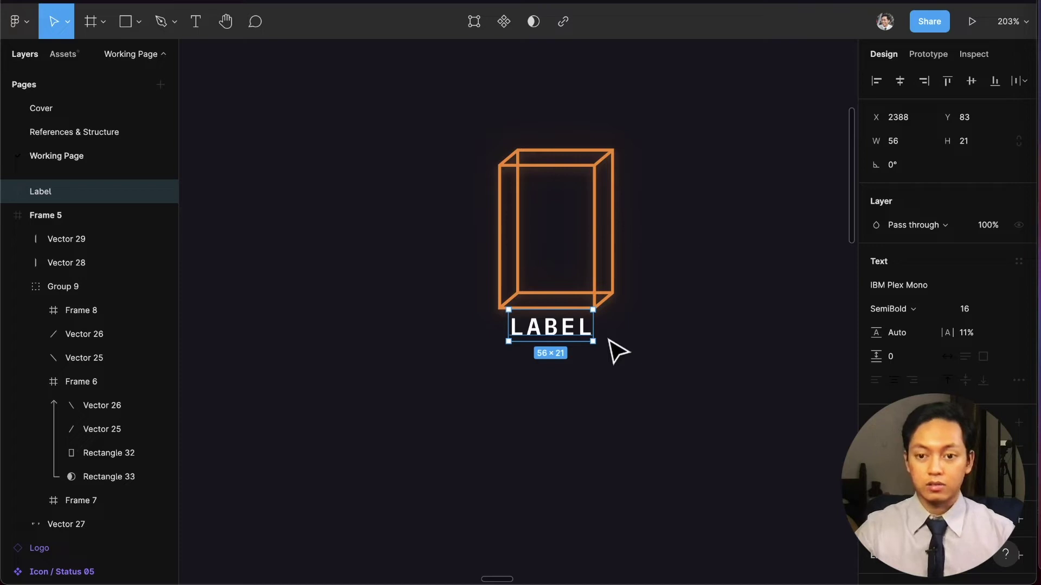
Nudge the Label text down 8 px in 1 px increments and move it back against the icon's lower edge.
key(Down)
key(Down)
key(Down)
key(Down)
key(Down)
key(Down)
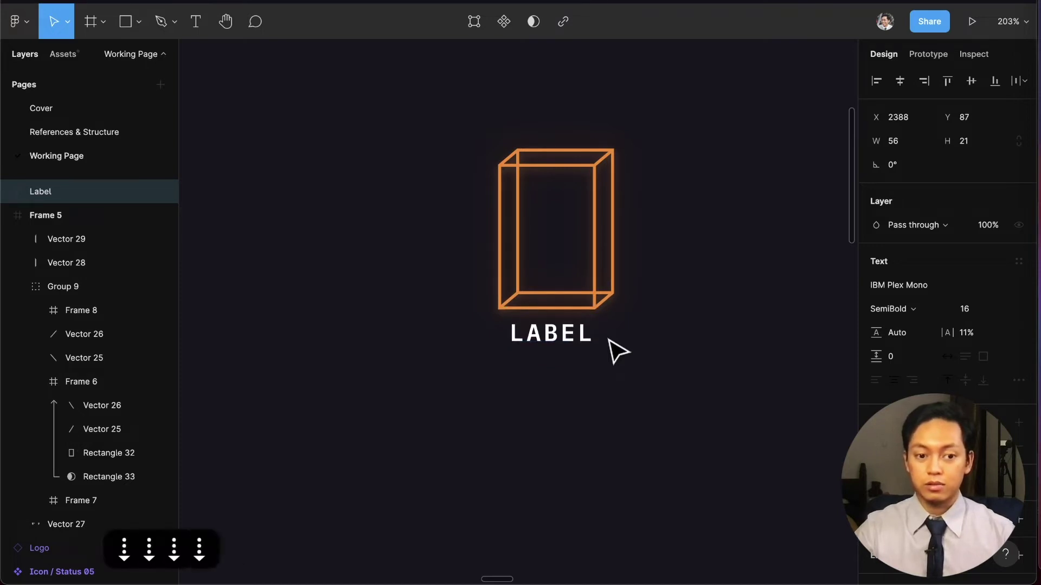
key(Down)
key(Down)
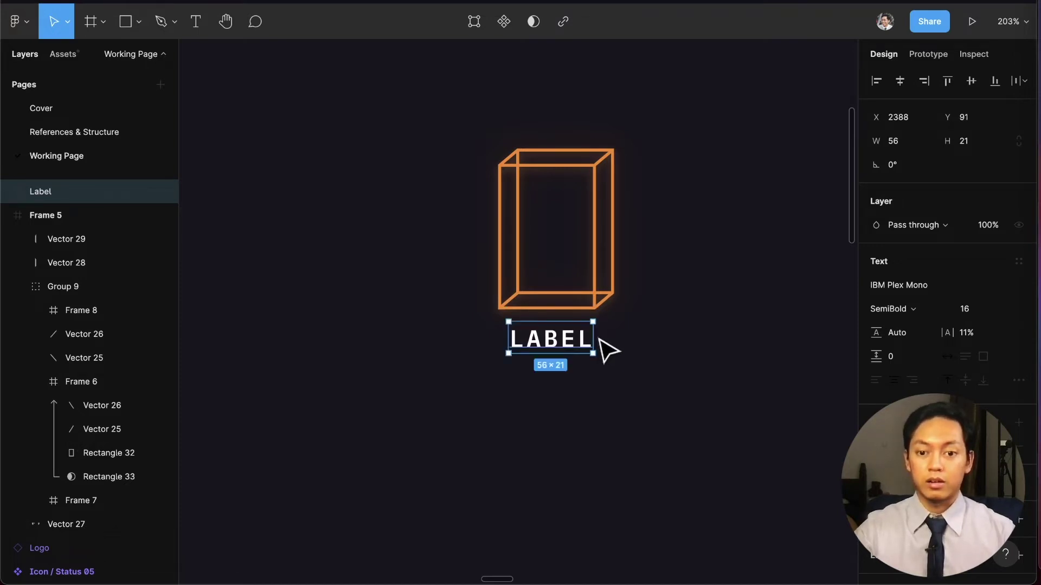
drag(566, 340, 563, 330)
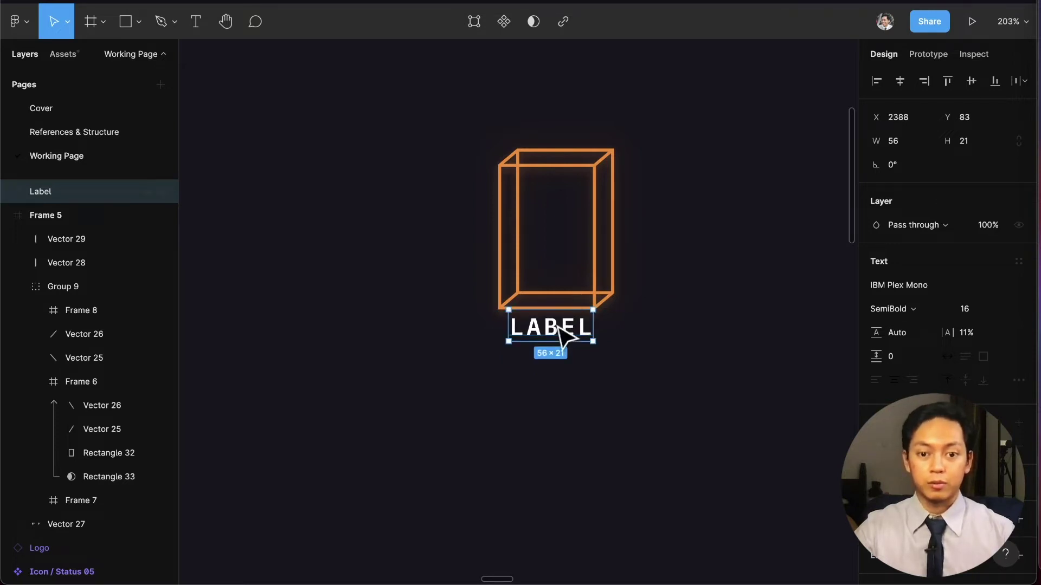
Set the big nudge amount to 8 in the preferences.
click(26, 25)
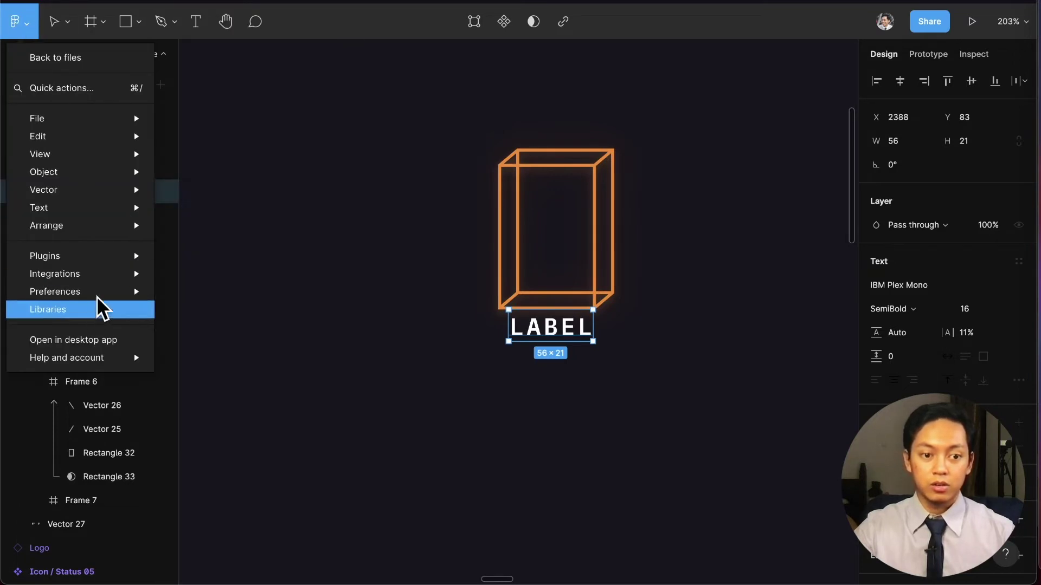
mouse_move(98, 293)
click(233, 318)
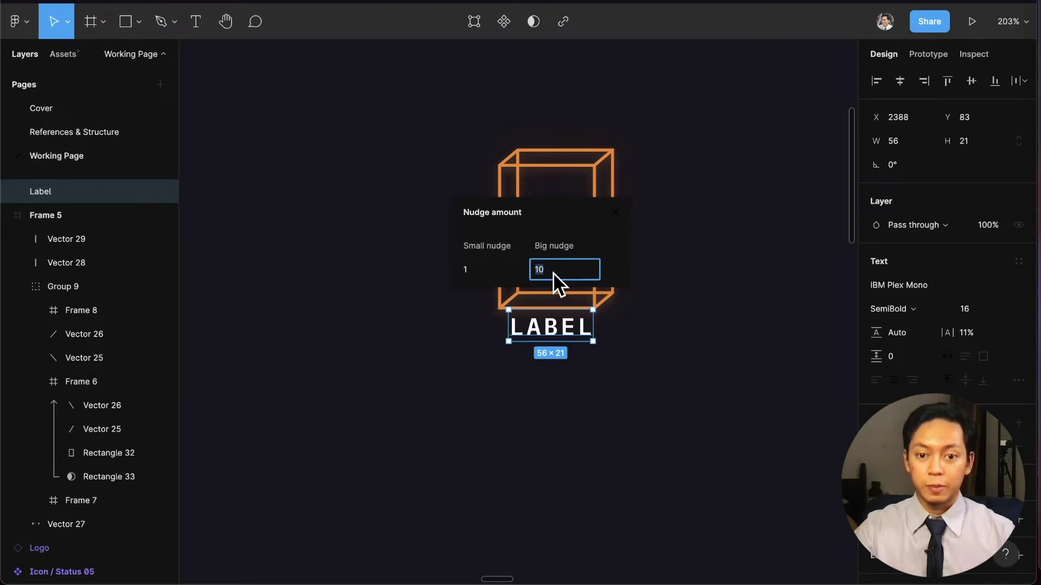
text(8)
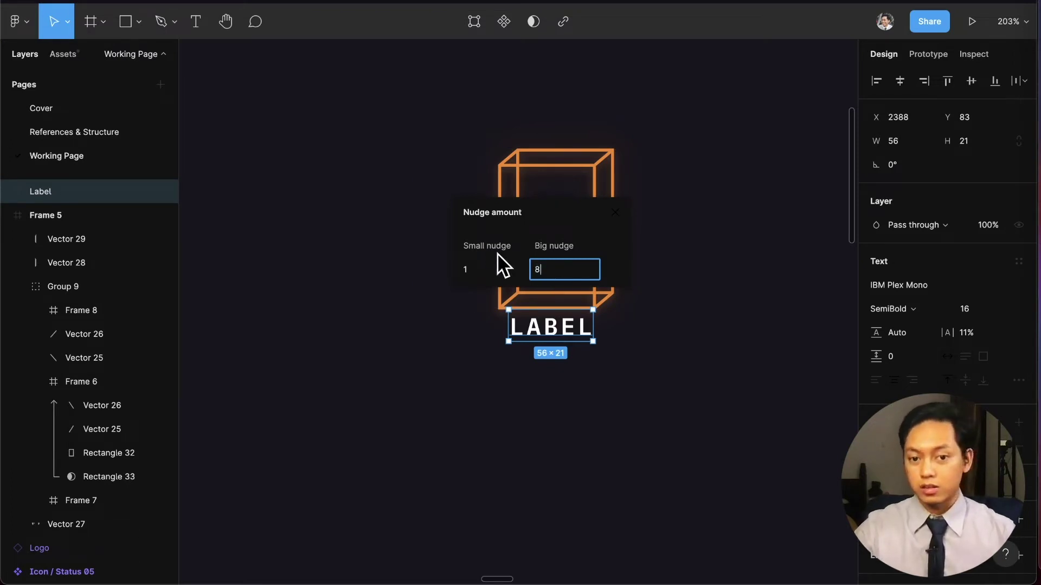
click(699, 338)
Move the Label text down by one big nudge of 8 px and check its spacing from the icon.
click(565, 331)
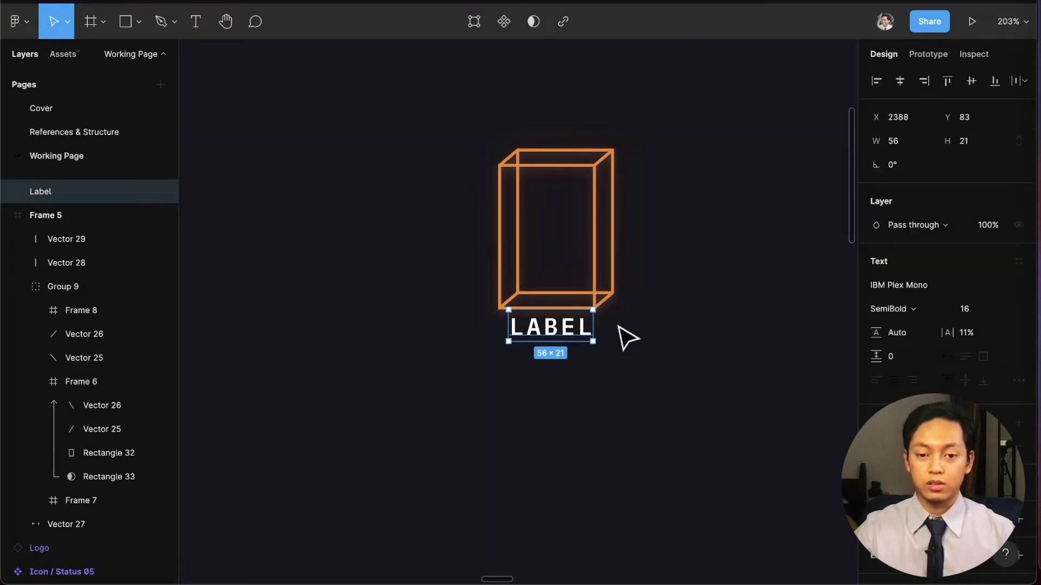
key(shift+Down)
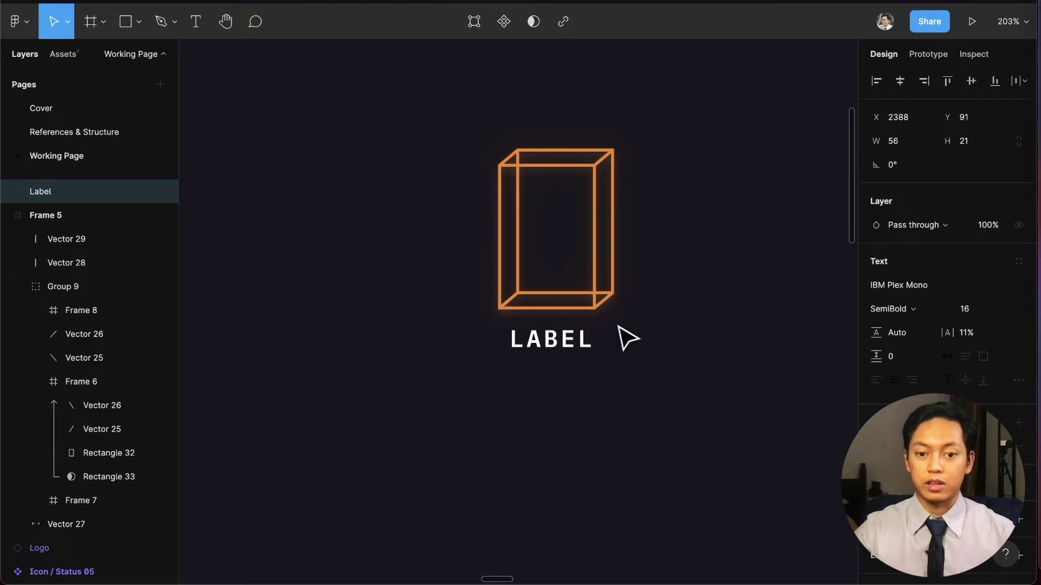
key(alt)
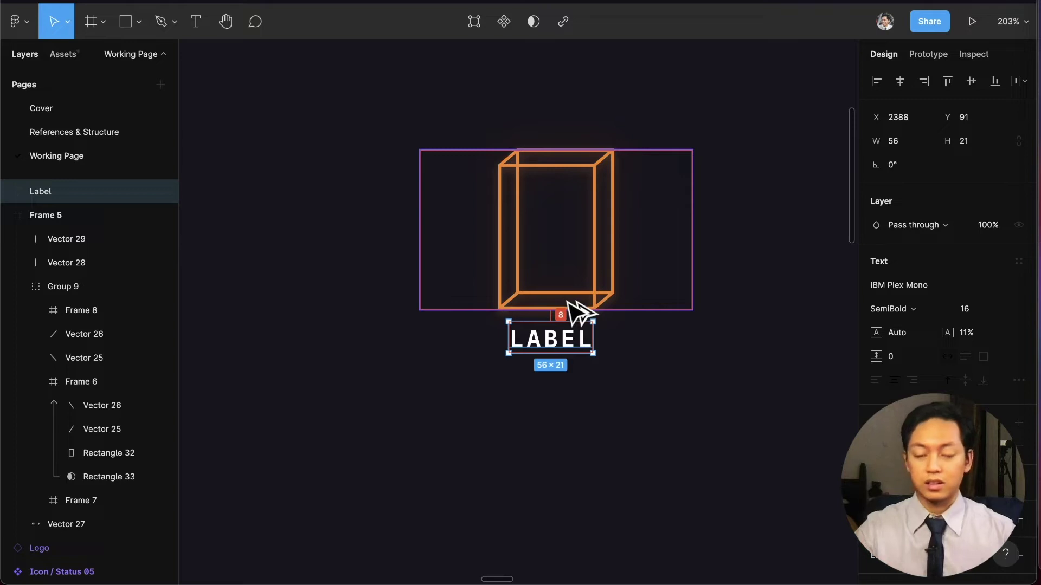
click(660, 379)
click(580, 348)
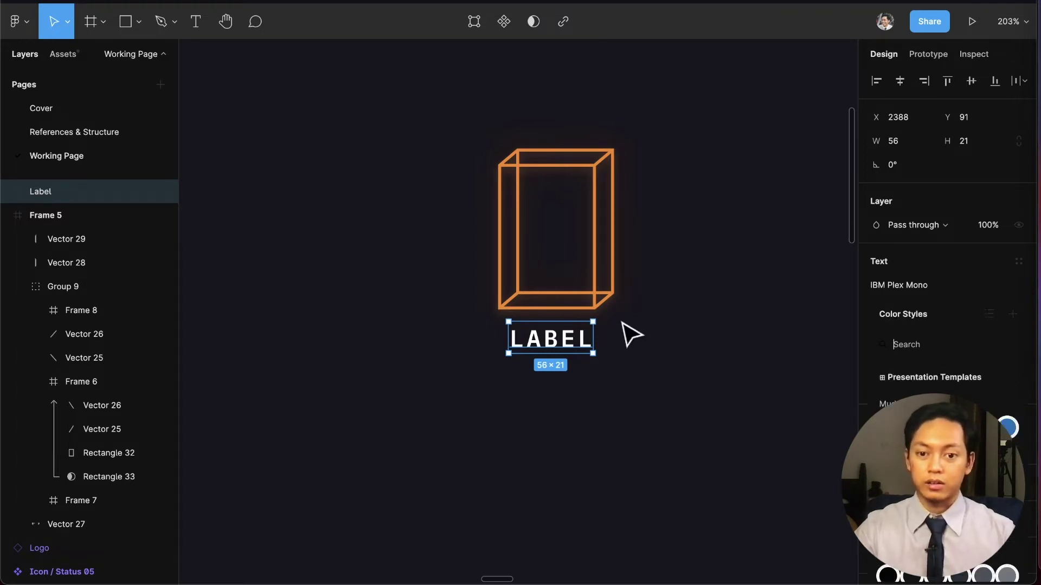
click(732, 325)
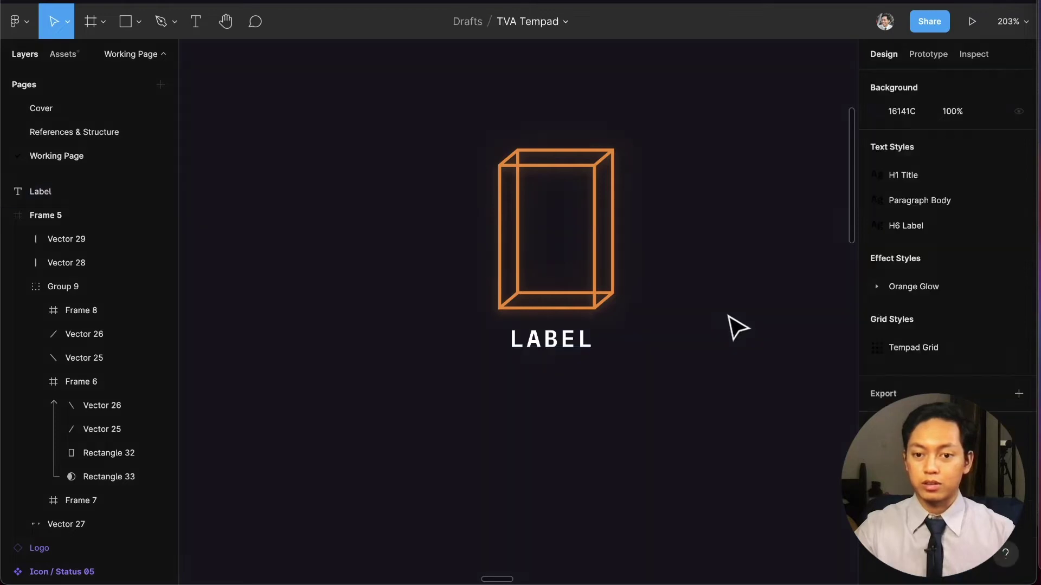
Set the Label text's fill to the custom orange FF8A00.
click(587, 335)
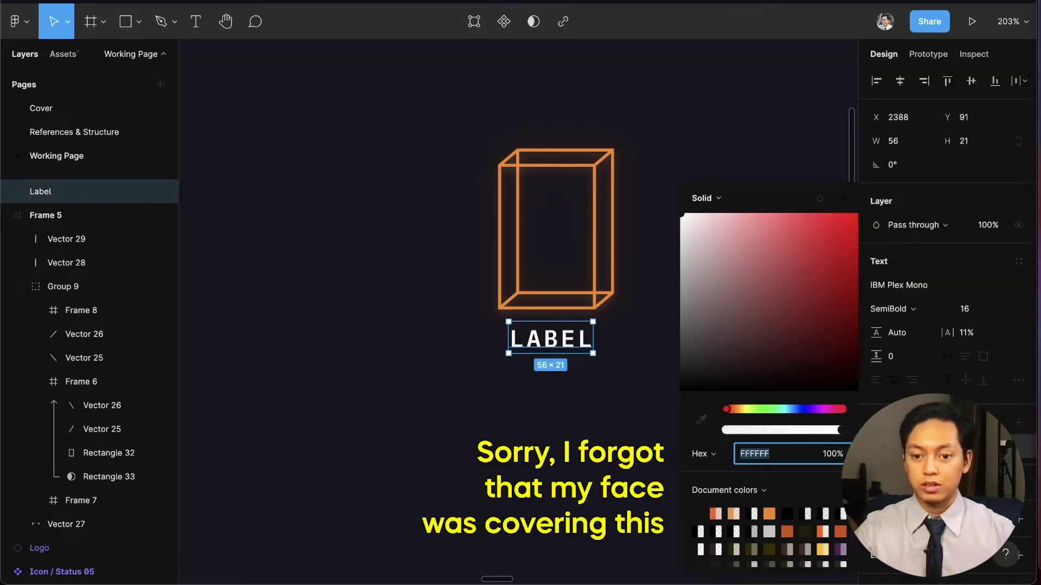
drag(743, 307, 802, 292)
drag(727, 409, 734, 411)
drag(849, 215, 874, 174)
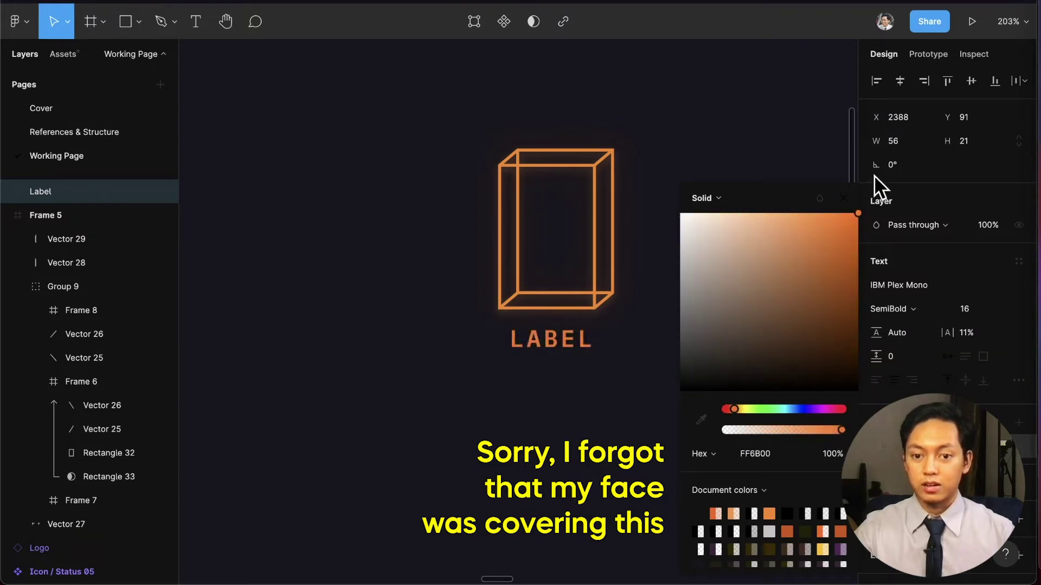
click(736, 409)
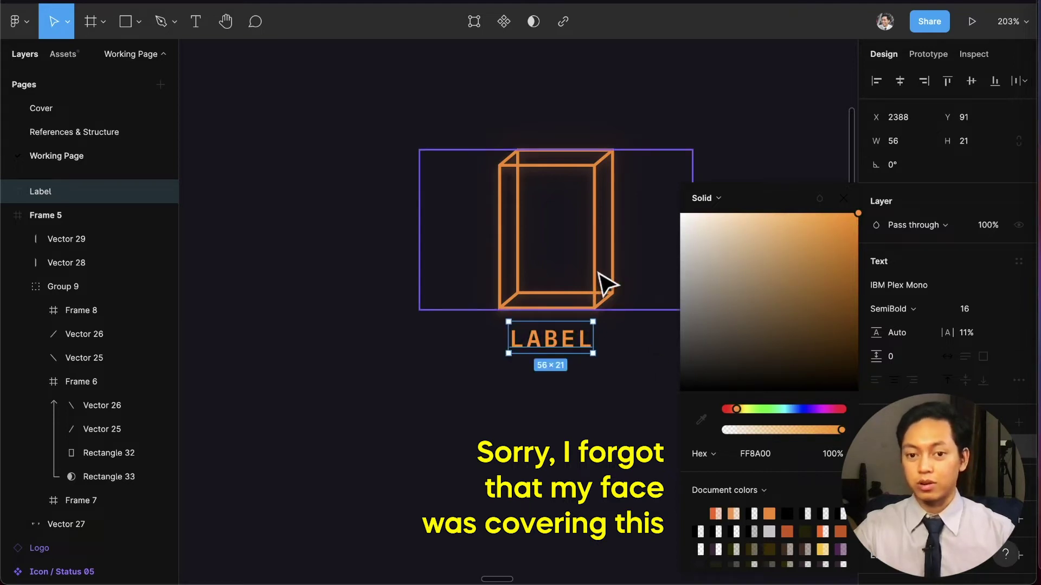
click(614, 335)
Apply the Fuel Yellow/80 colour style to the Label text and compare it with the Timedoor icon's stroke.
click(584, 340)
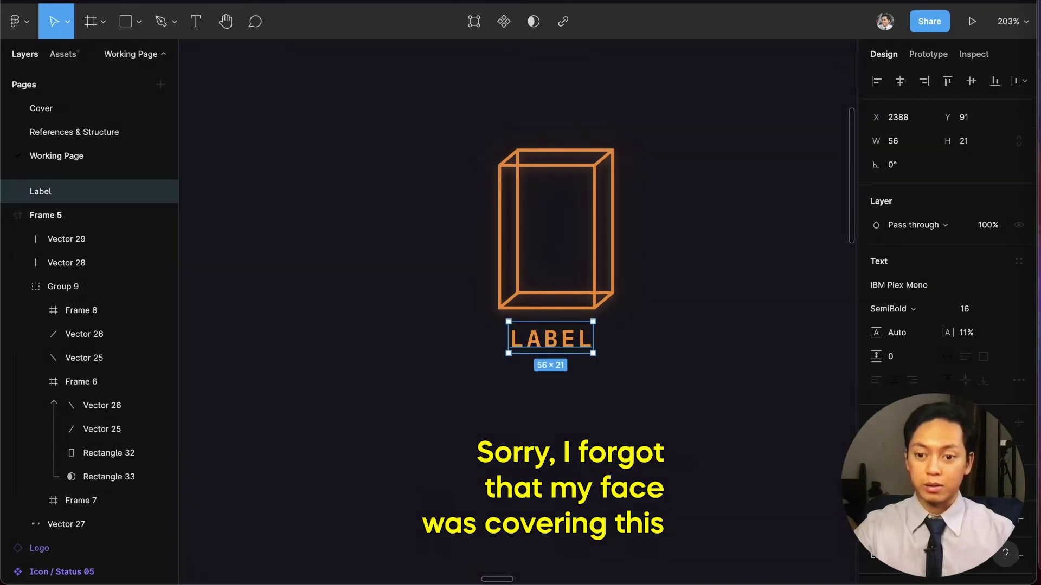
click(1018, 472)
scroll(946, 433, down, 10)
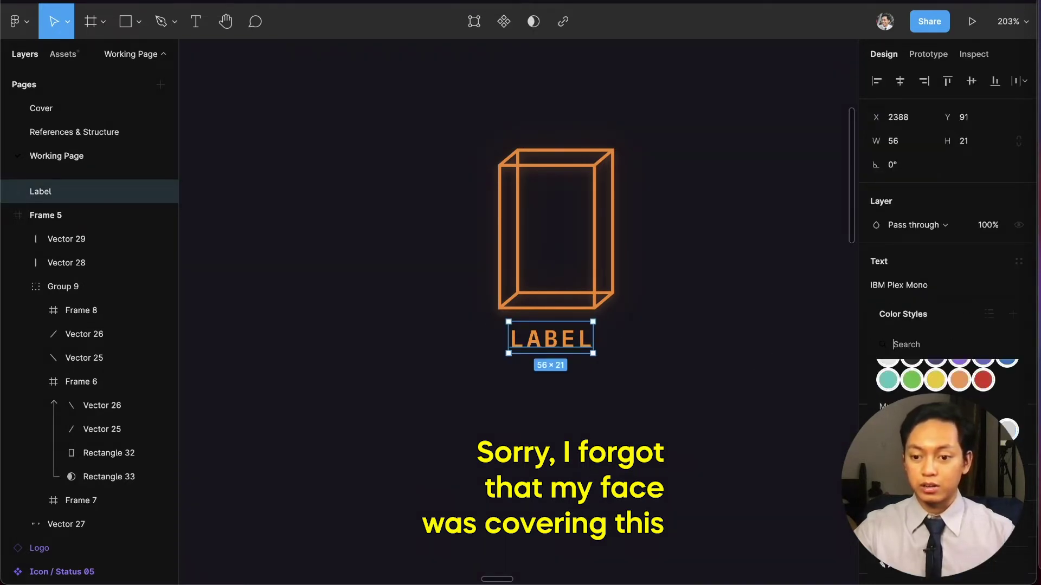
scroll(946, 434, down, 10)
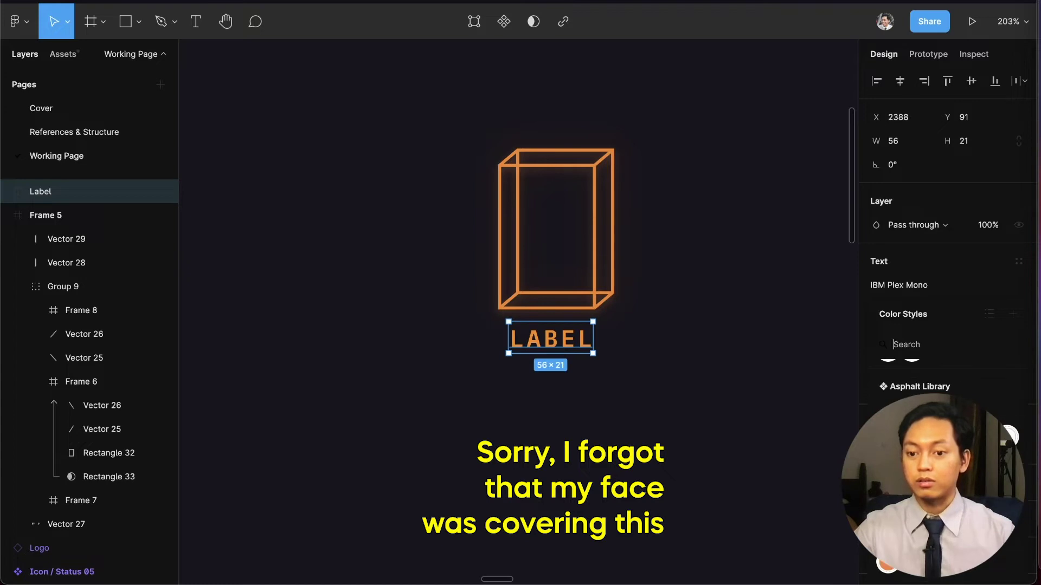
scroll(946, 434, down, 6)
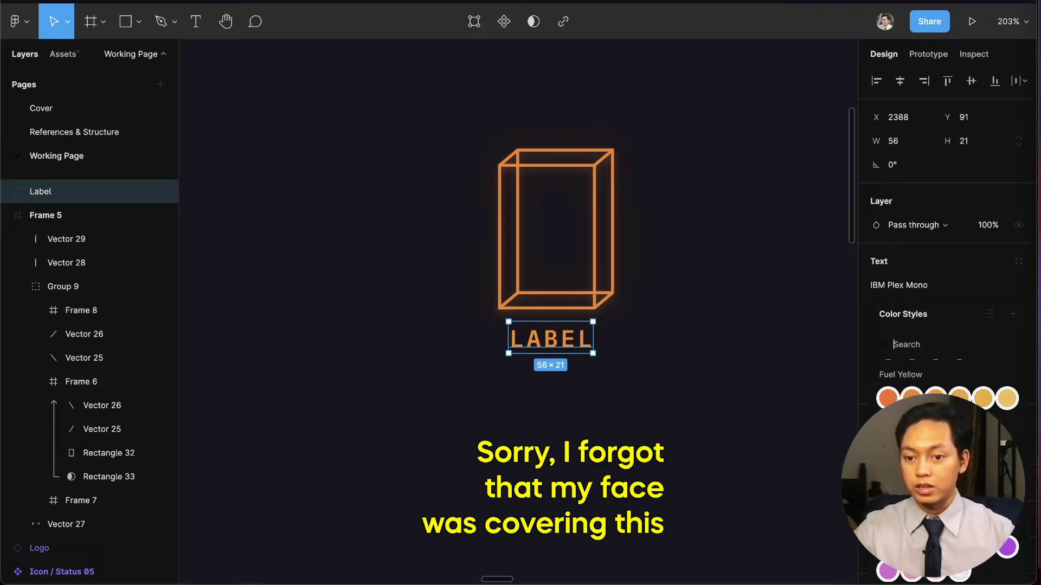
scroll(946, 380, up, 1)
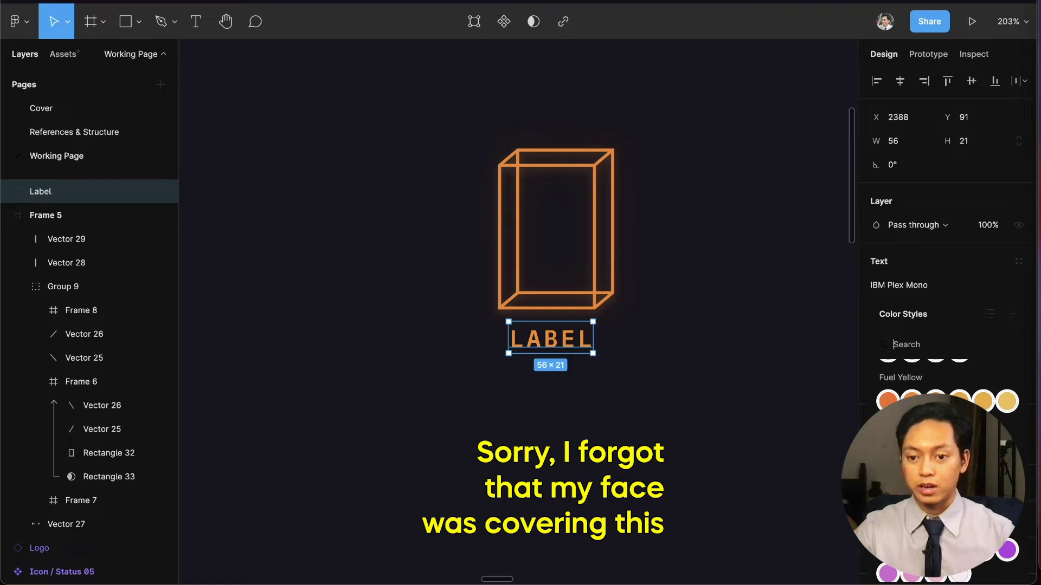
key(Escape)
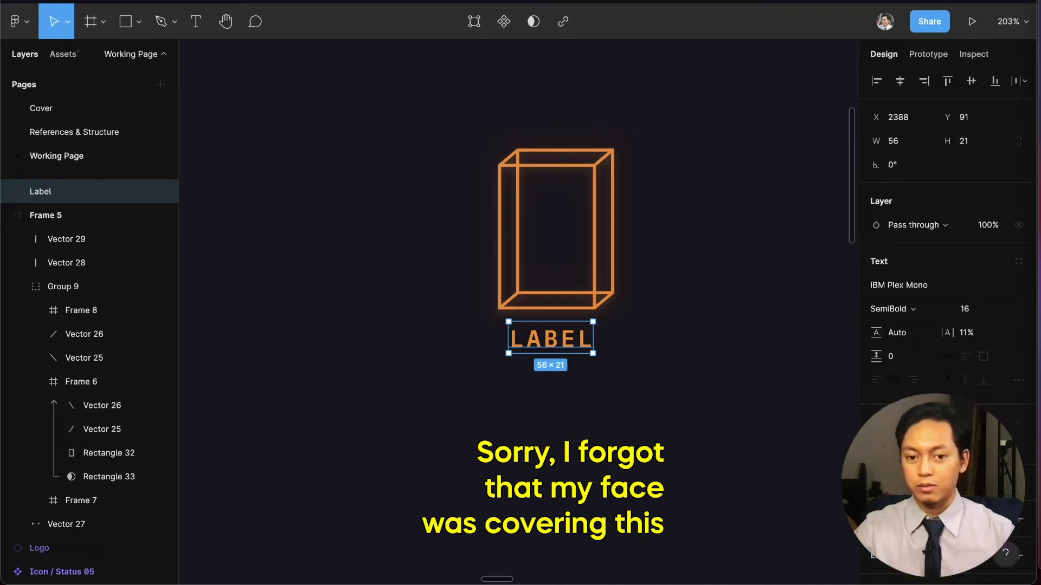
click(699, 382)
click(588, 299)
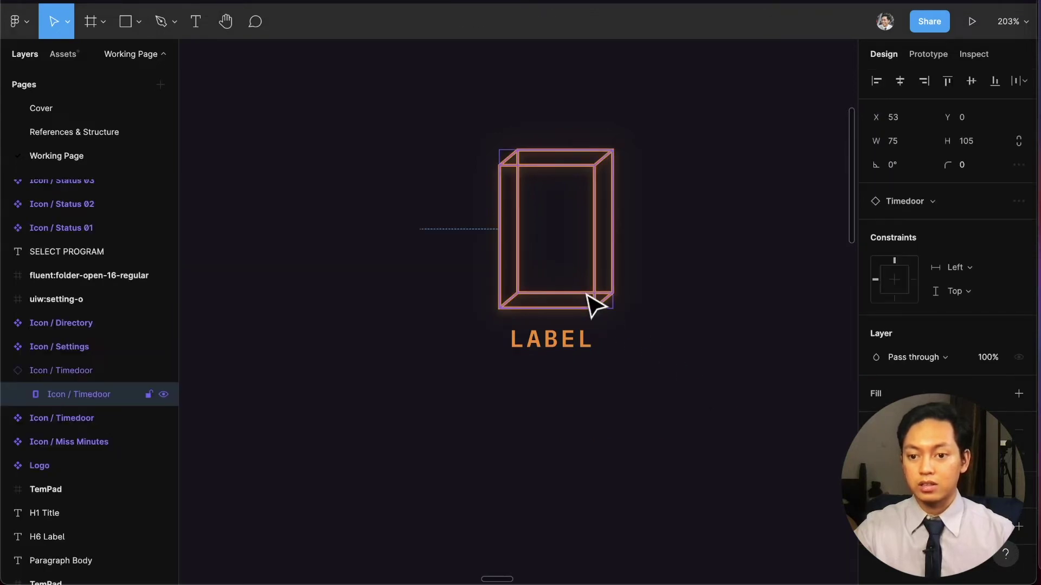
click(572, 344)
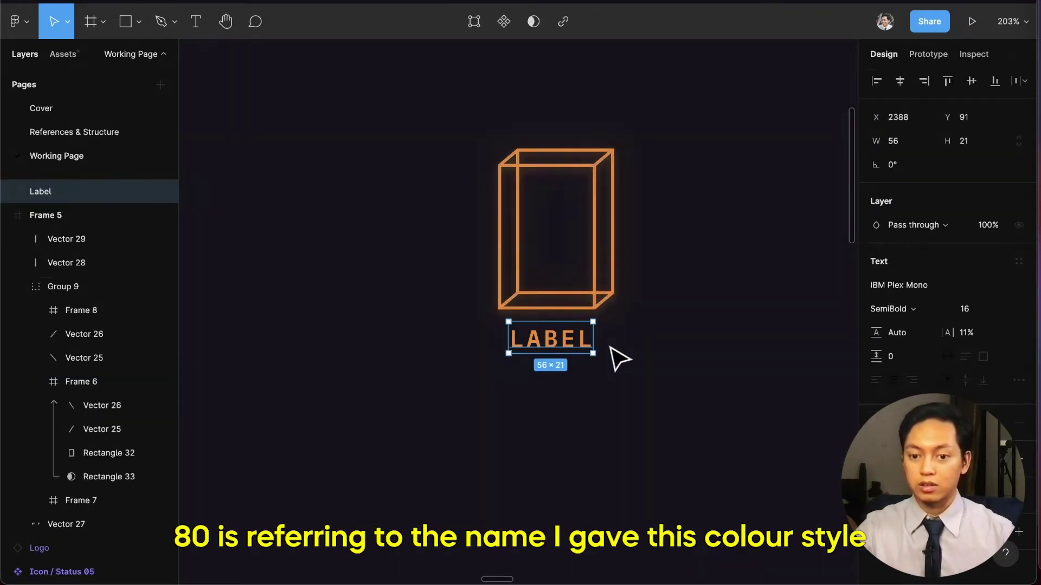
Examine the Label text beside the labels in the Tempad reference image and the Home screen design.
click(634, 346)
scroll(640, 362, down, 3)
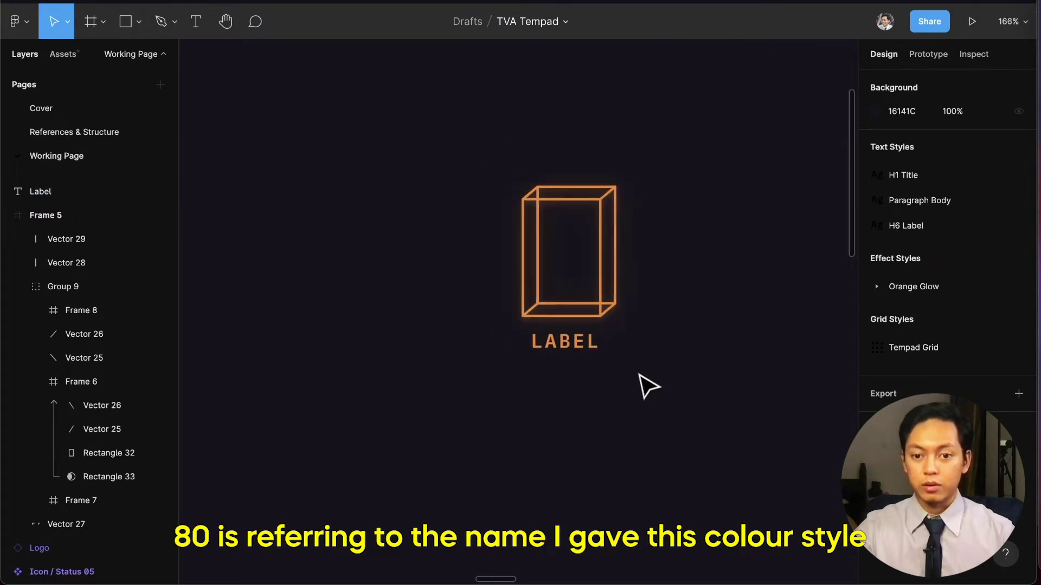
click(592, 350)
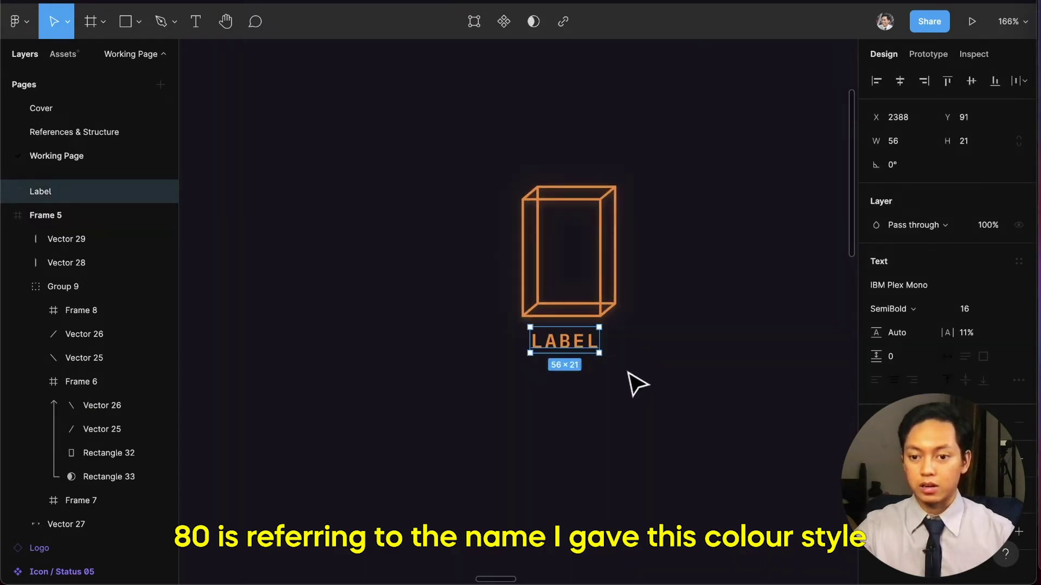
click(677, 396)
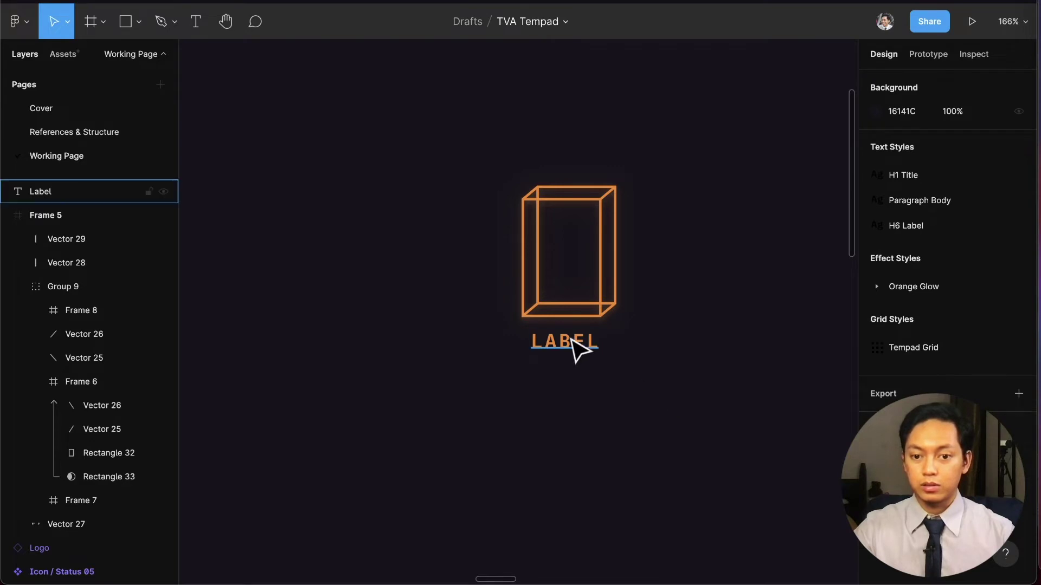
click(575, 350)
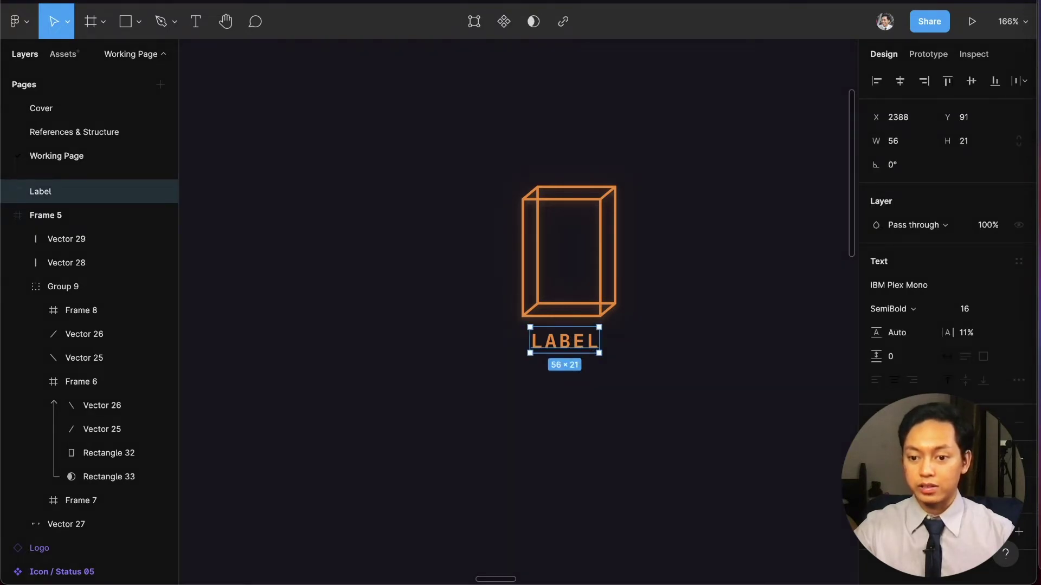
scroll(585, 323, down, 5)
scroll(592, 325, right, 10)
scroll(590, 324, up, 3)
scroll(591, 324, left, 15)
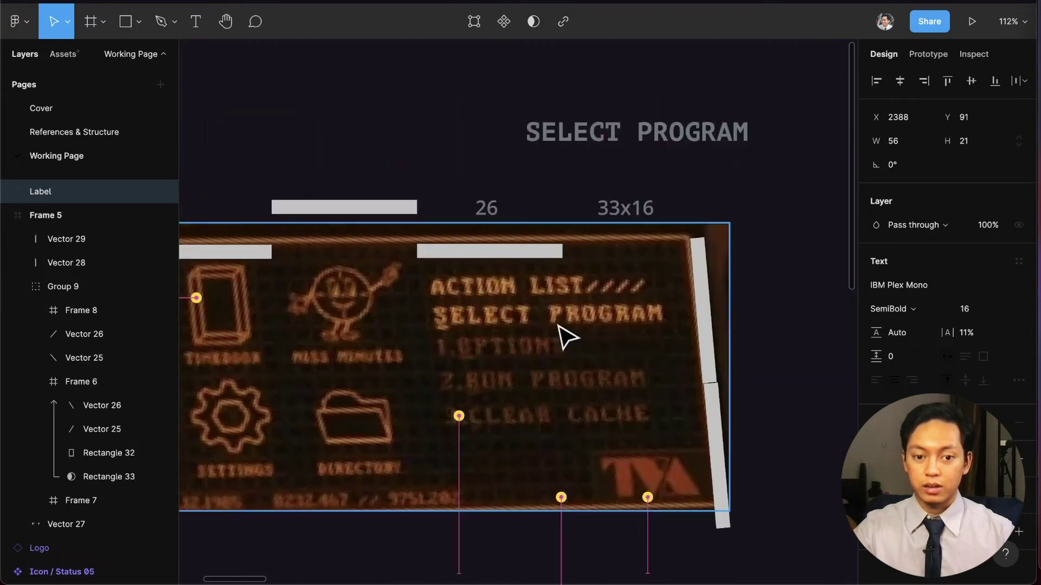
scroll(442, 348, up, 3)
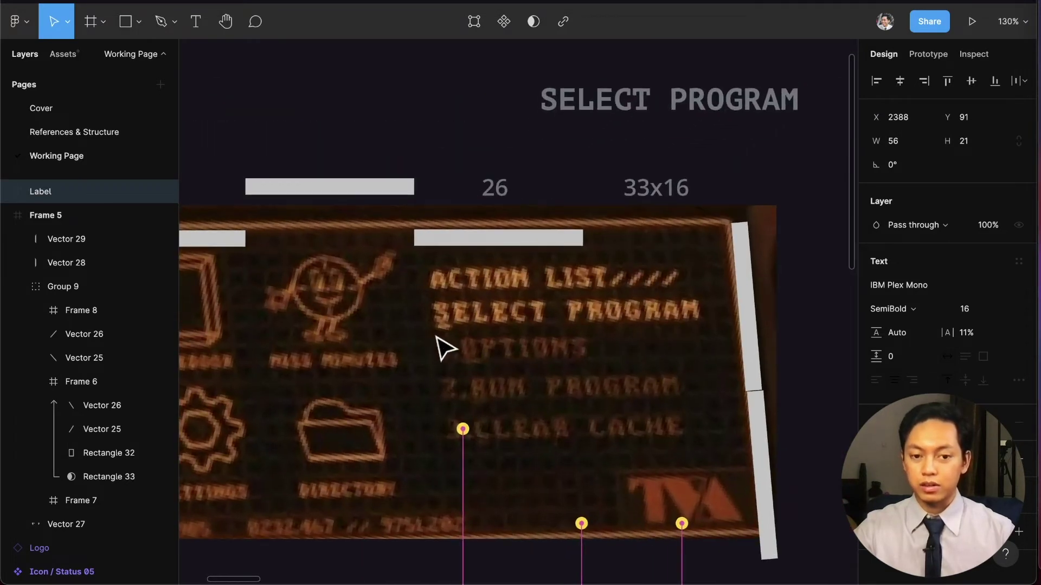
scroll(442, 349, down, 2)
scroll(455, 348, right, 15)
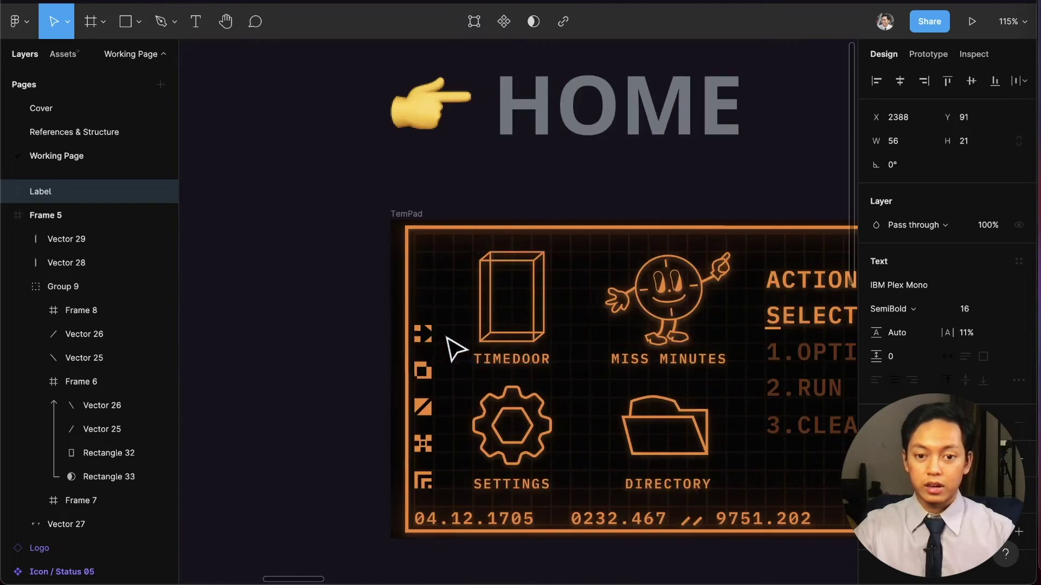
scroll(455, 349, right, 20)
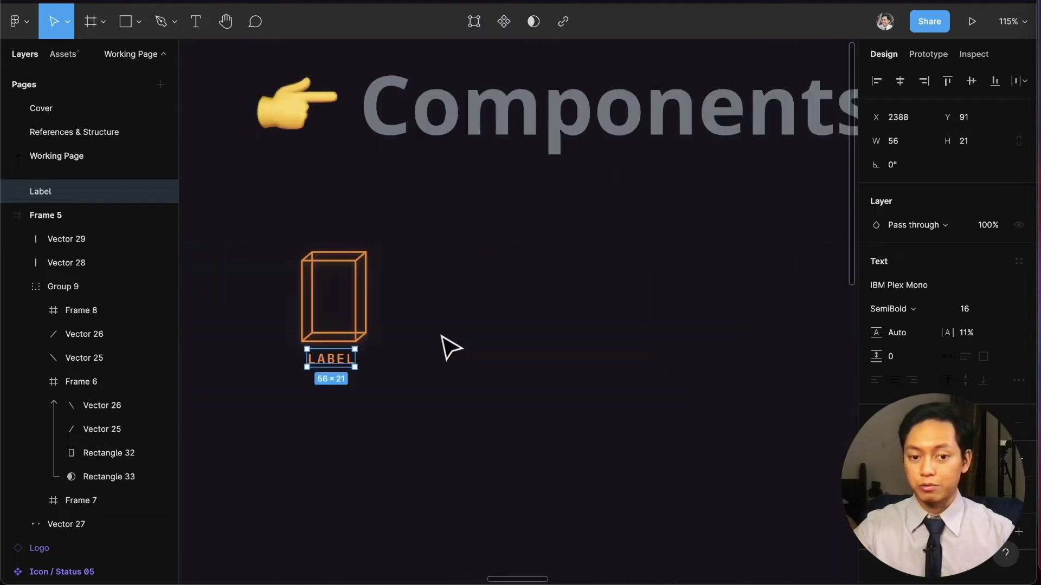
Apply the Orange Glow/+1 effect style to the Label text and compare it with the Timedoor icon's effect.
scroll(412, 359, up, 3)
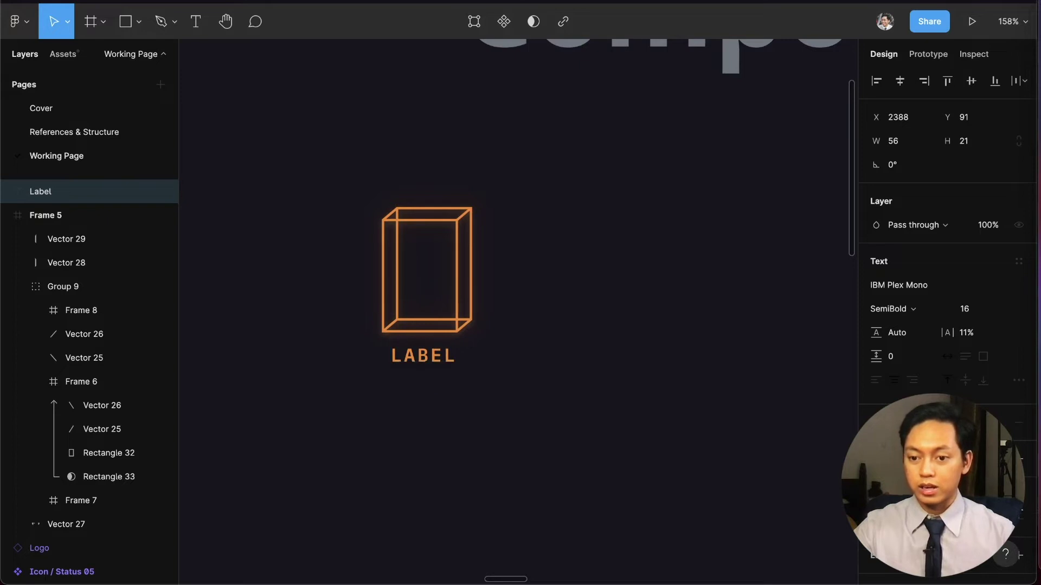
scroll(943, 271, down, 4)
click(995, 288)
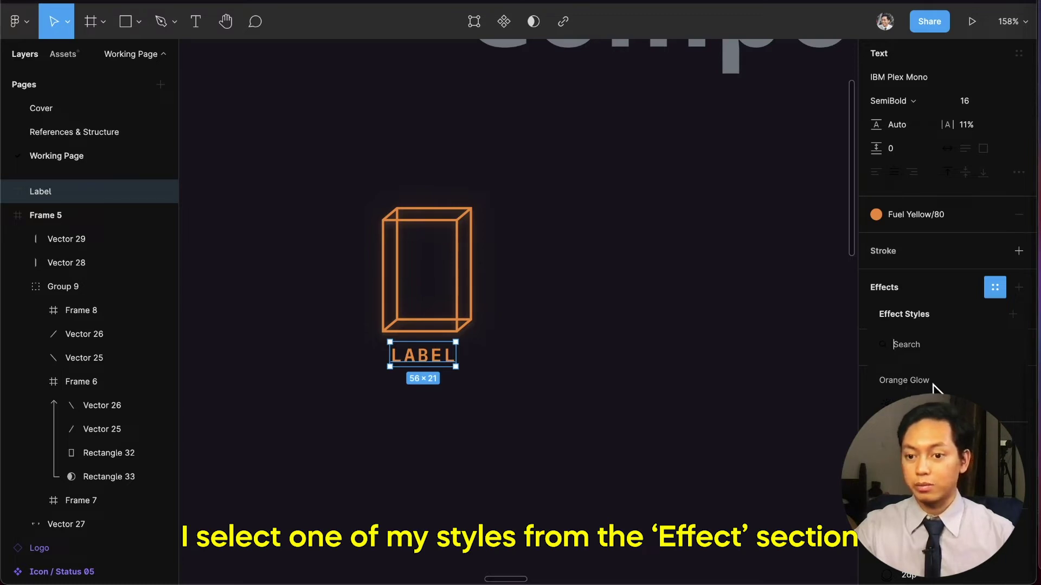
click(904, 380)
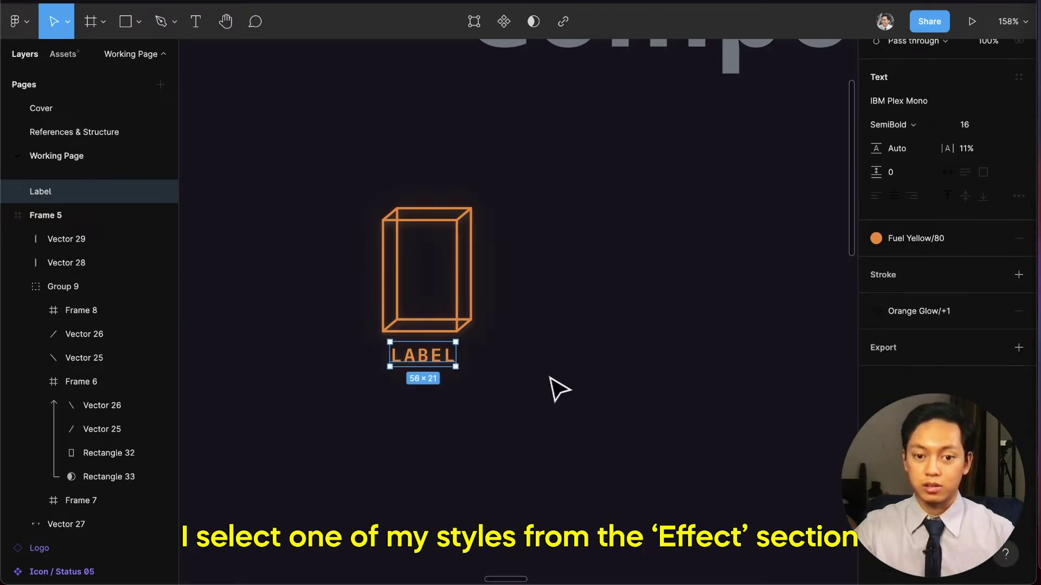
click(488, 389)
click(457, 324)
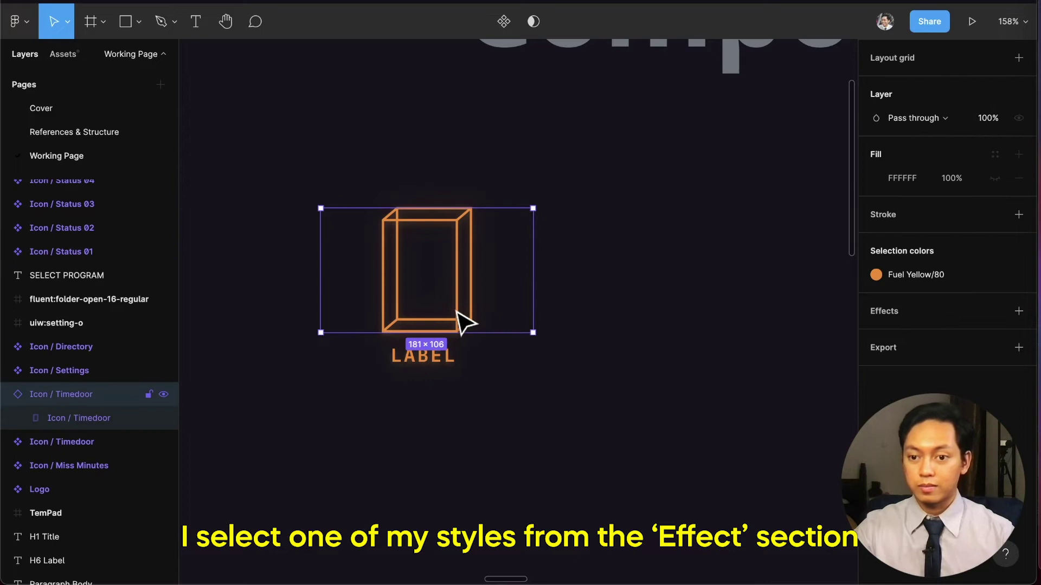
double_click(462, 324)
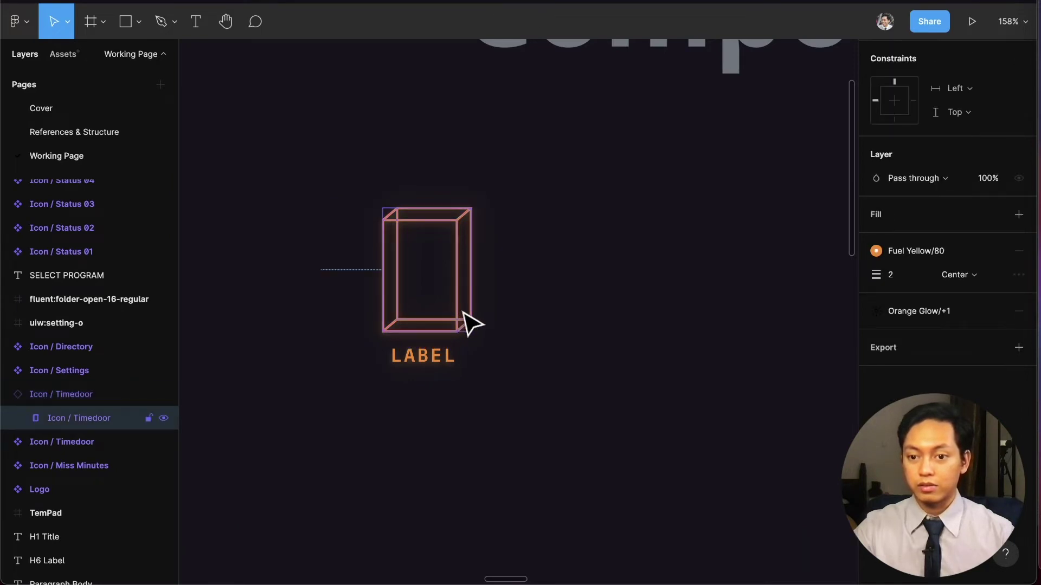
click(520, 367)
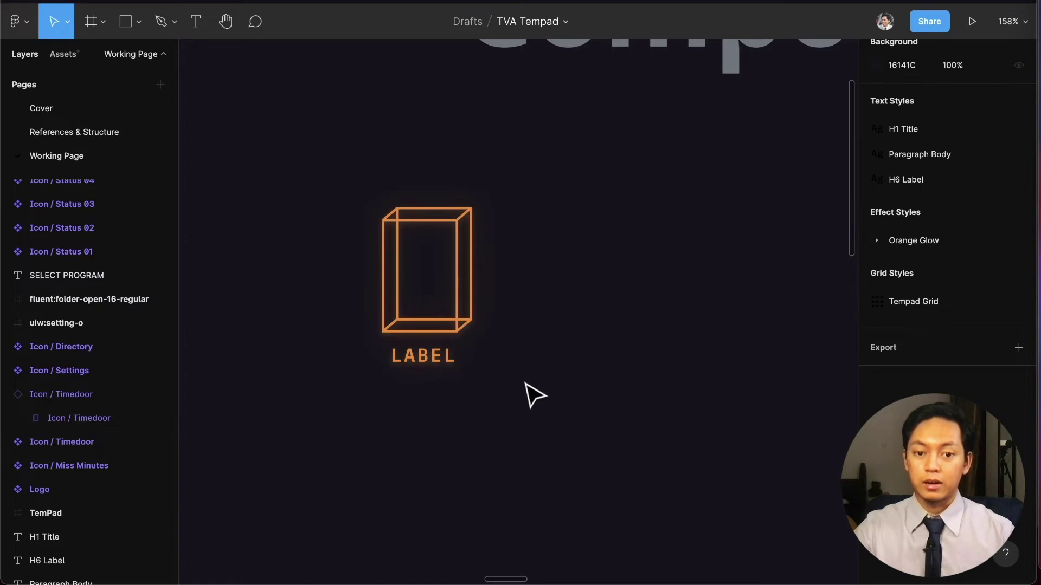
Align the Timedoor icon and the Label text on their horizontal centres.
click(453, 302)
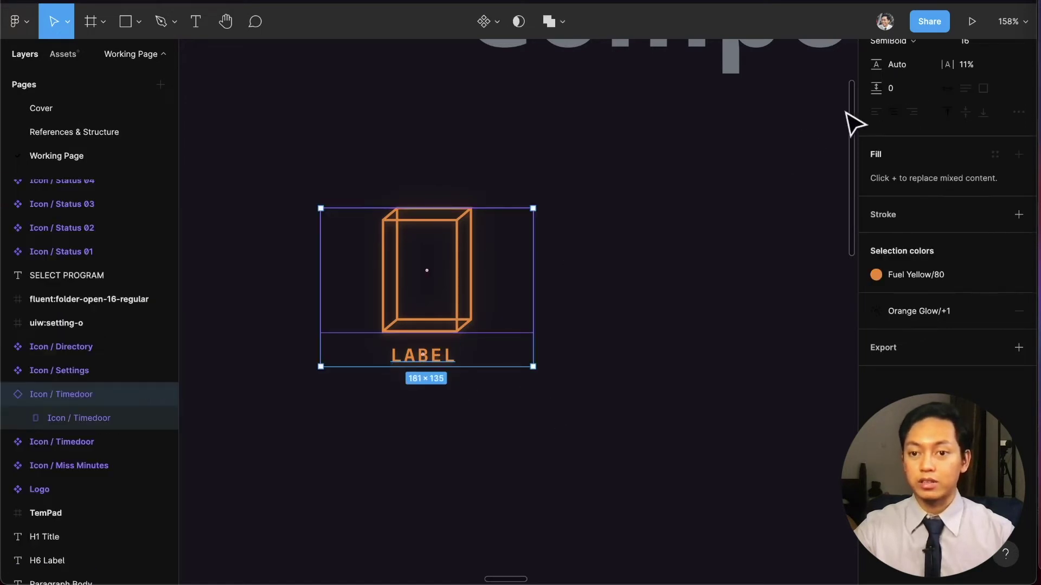
scroll(921, 106, up, 6)
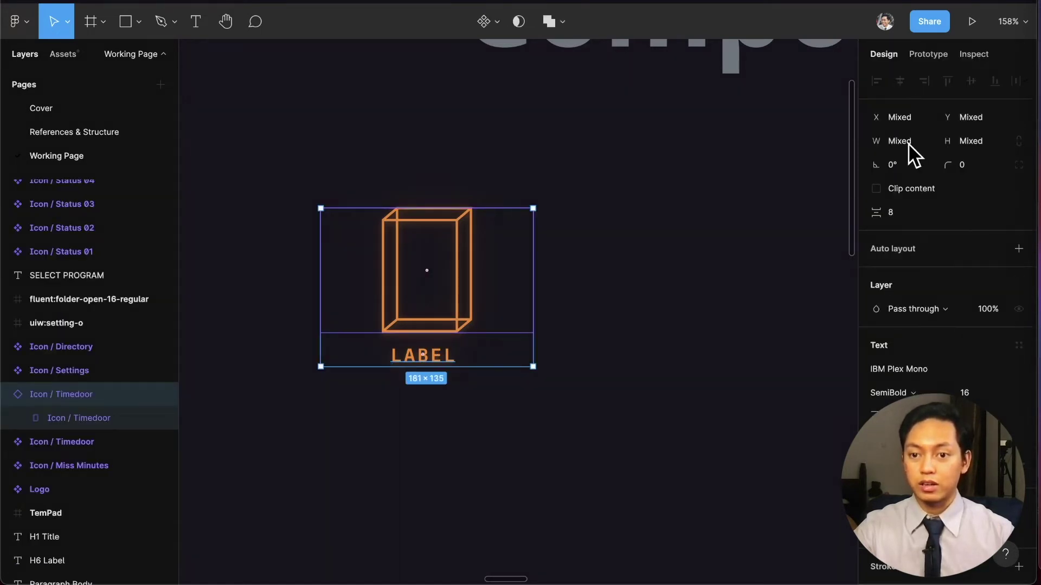
click(899, 80)
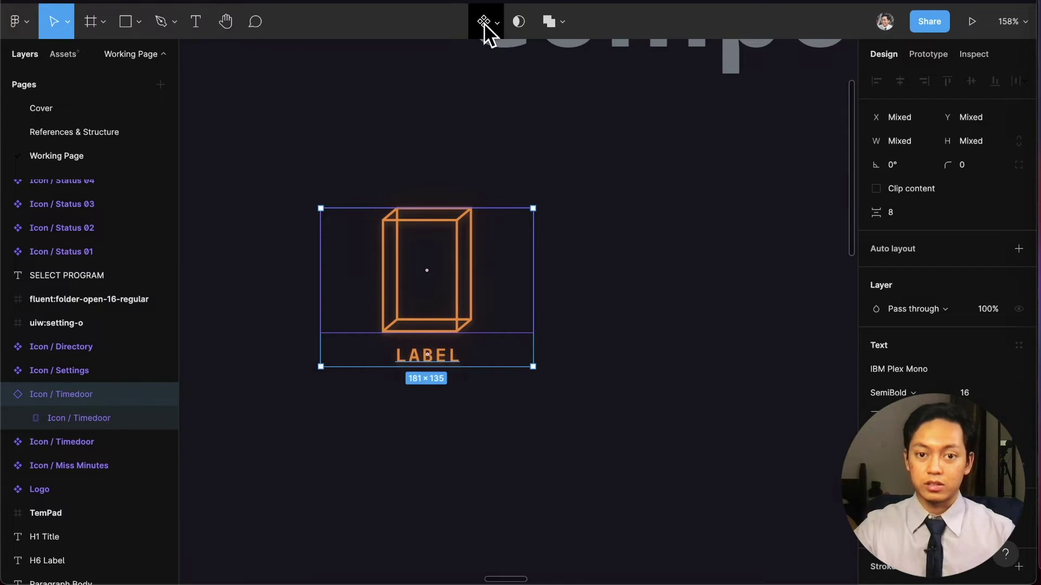
click(608, 401)
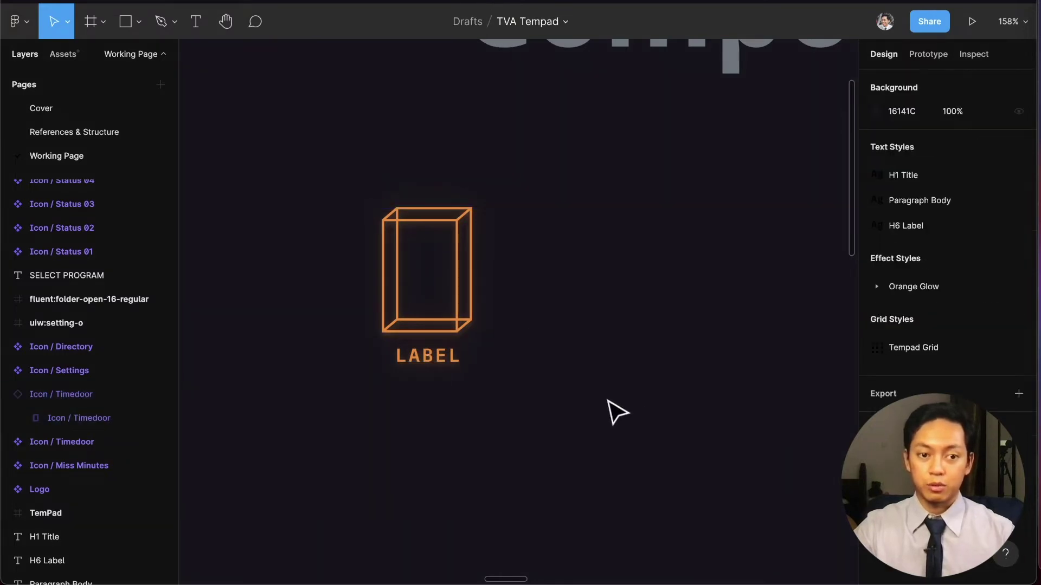
drag(608, 415, 290, 168)
click(675, 201)
Enable the Keyboard Keys library for this file.
click(63, 54)
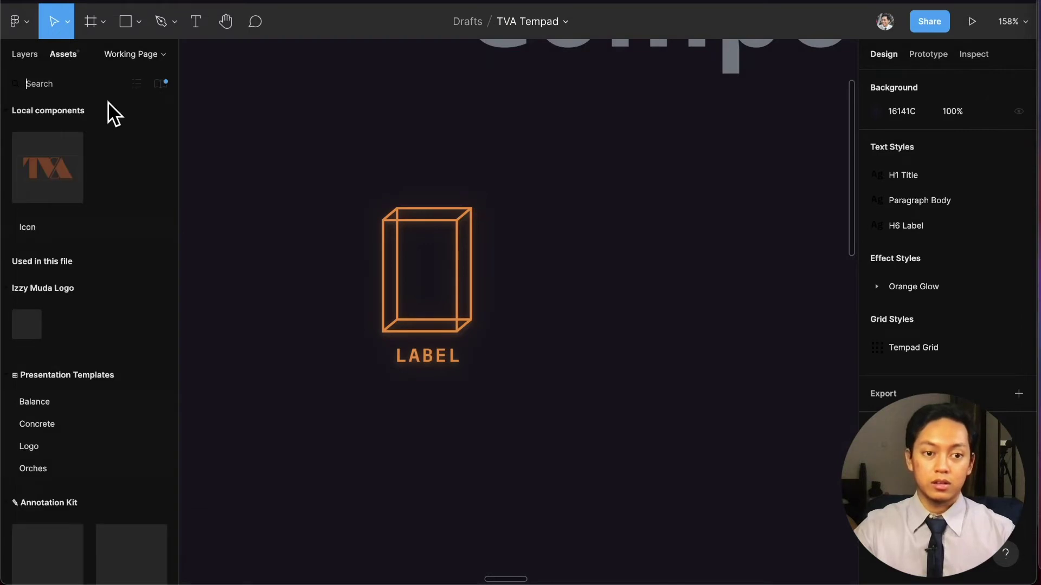
click(161, 82)
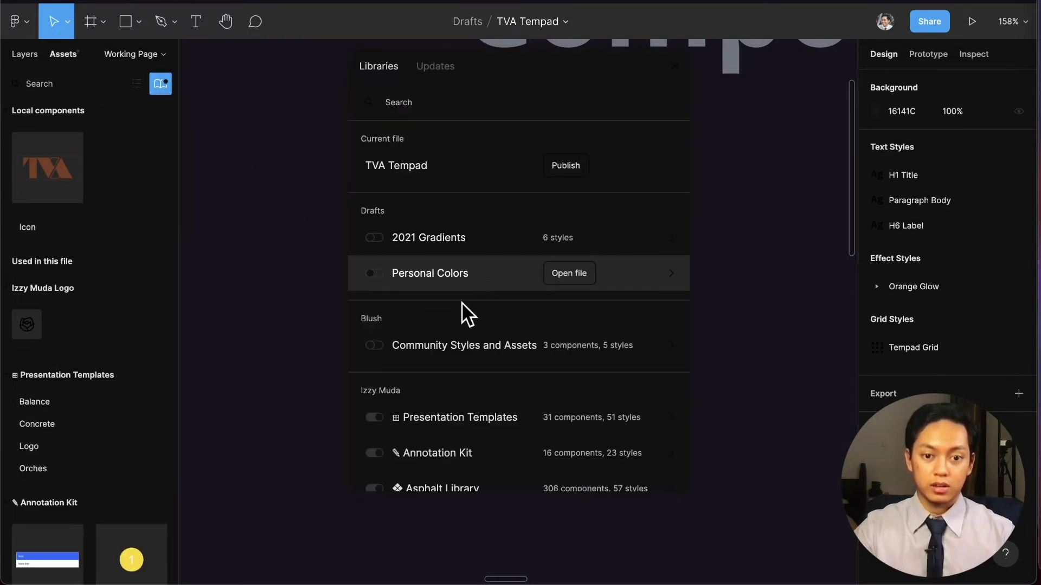
scroll(450, 363, down, 5)
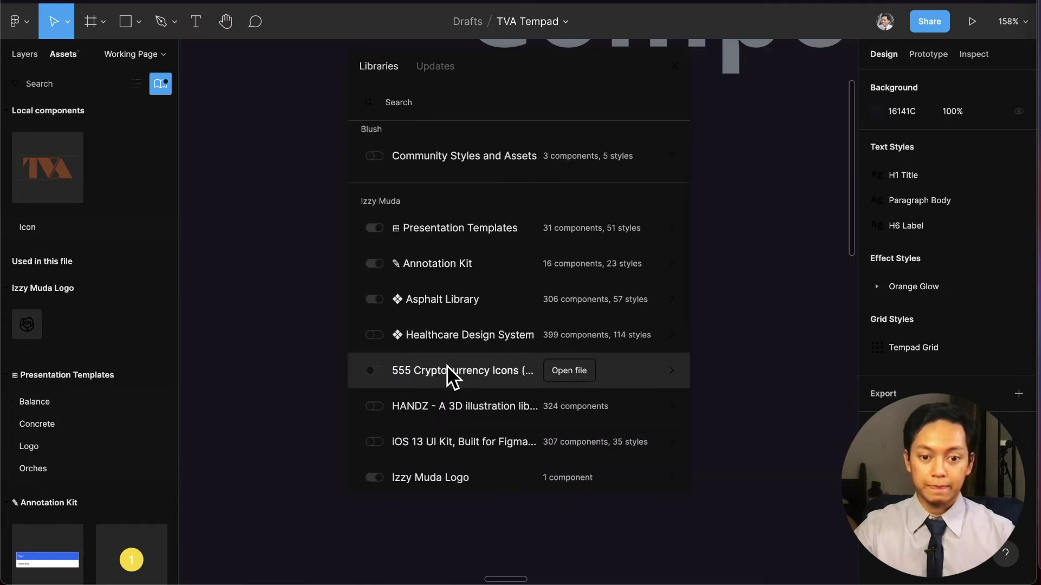
scroll(447, 367, down, 2)
click(374, 432)
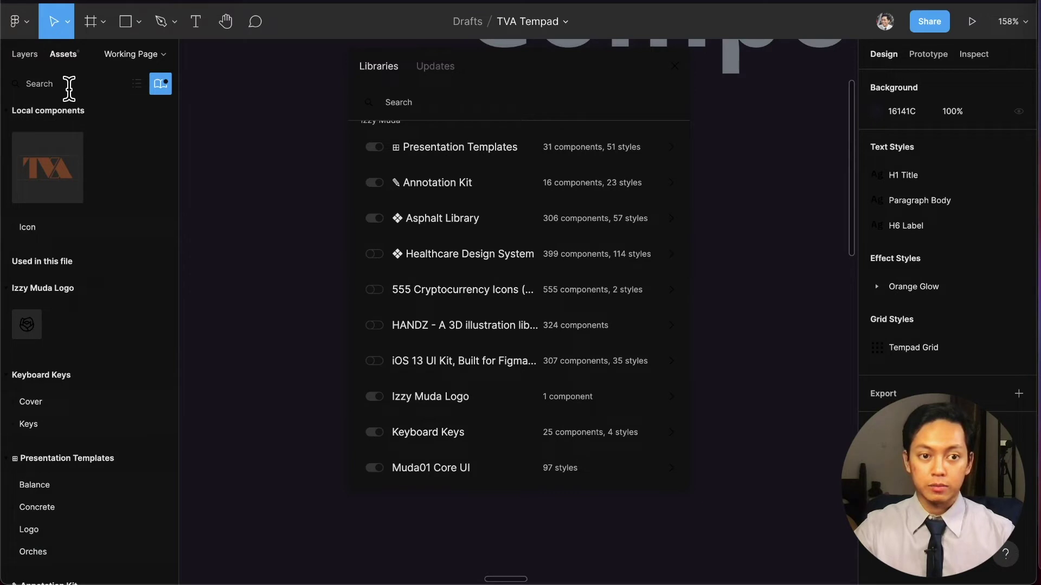
Search the assets for cmd and place the option + command key combo beside the Timedoor icon and Label text.
text(cmd)
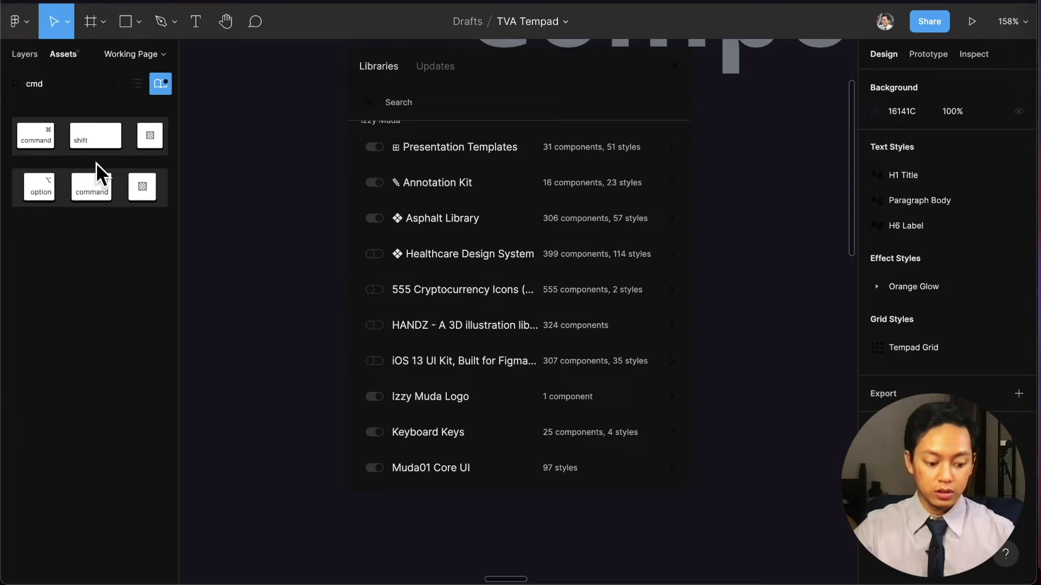
drag(100, 187, 791, 306)
key(Escape)
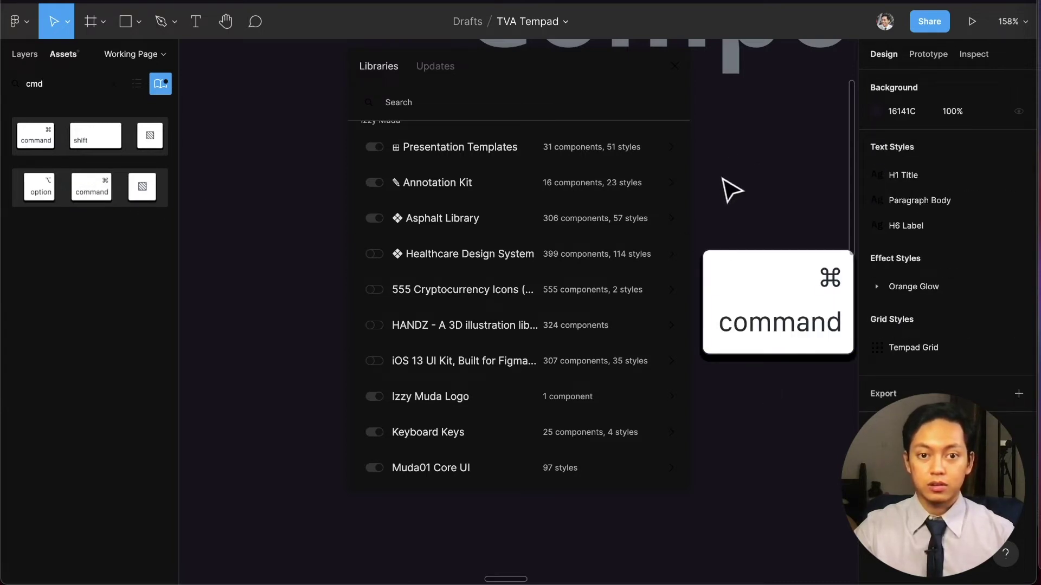
click(672, 65)
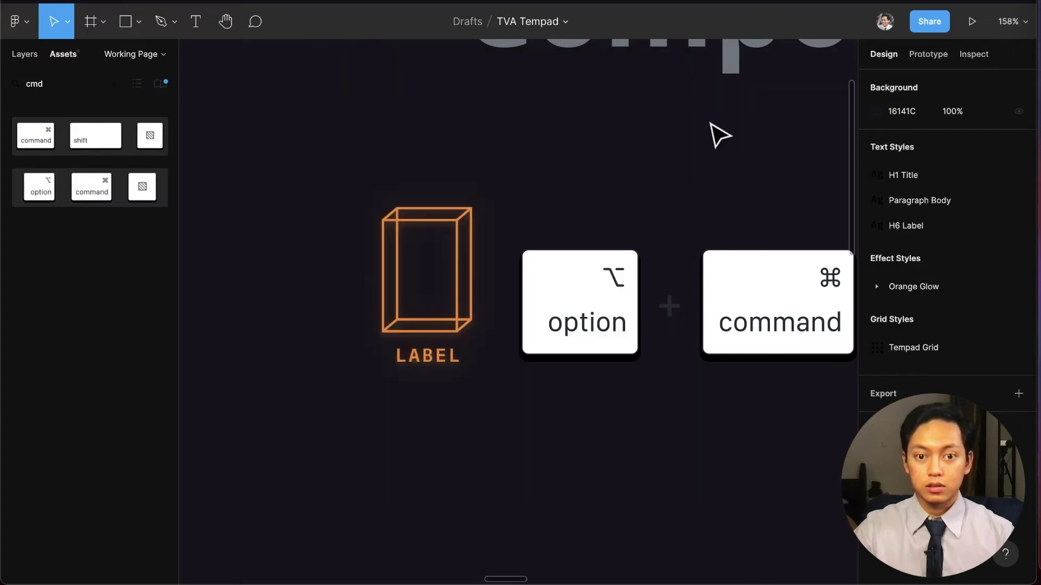
scroll(662, 246, down, 5)
drag(623, 270, 613, 263)
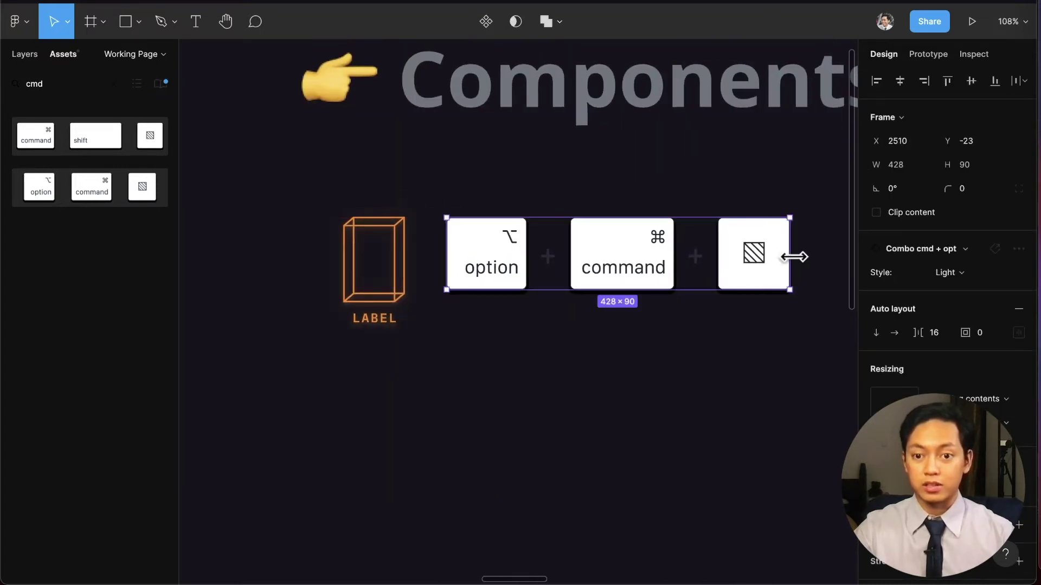
Set the character on the key combo's last key to G.
double_click(761, 264)
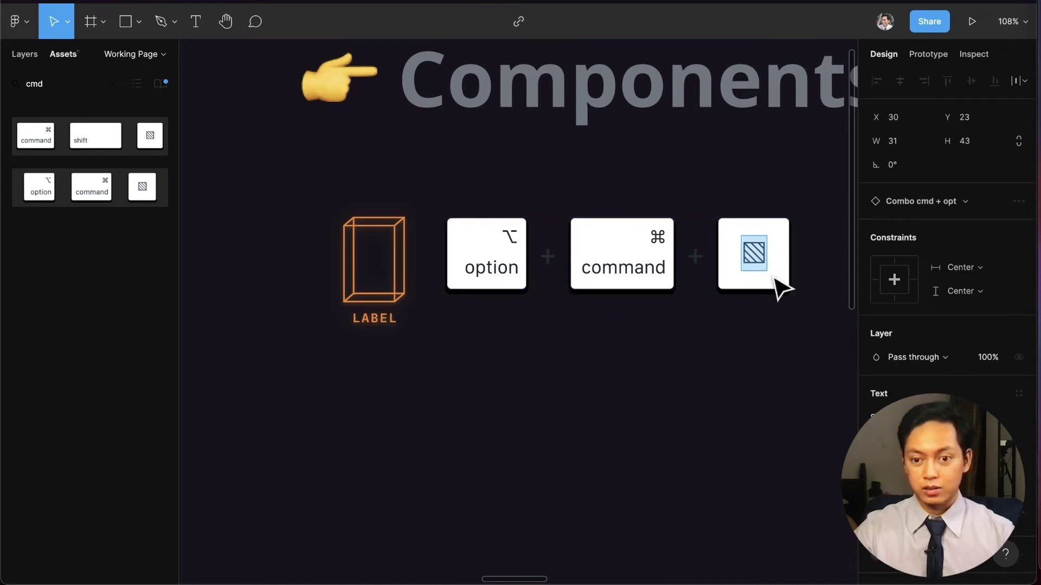
text(G)
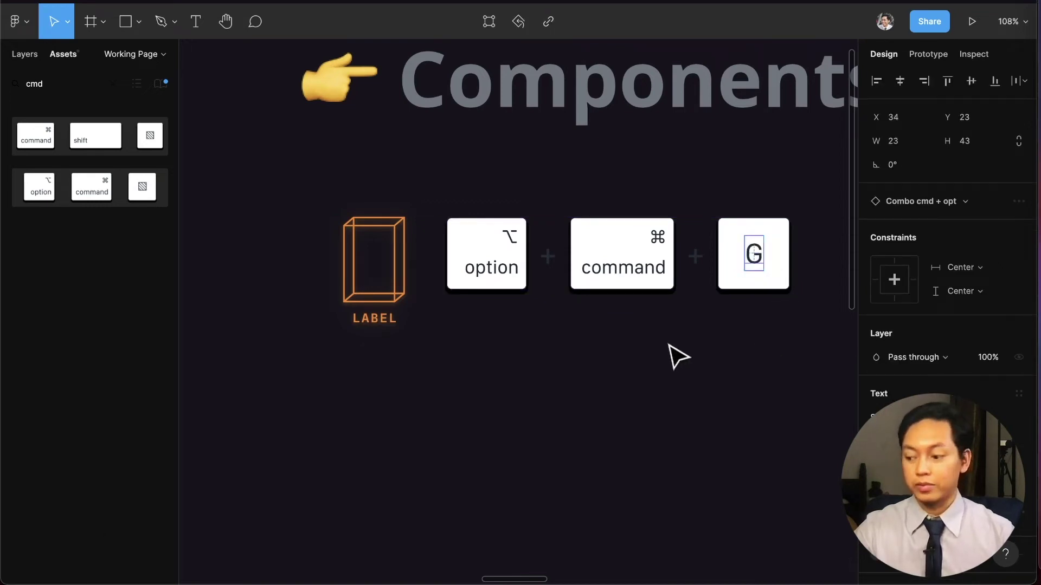
click(662, 341)
Try deleting the option key from the key combo, and undo the deletion.
super+click(622, 283)
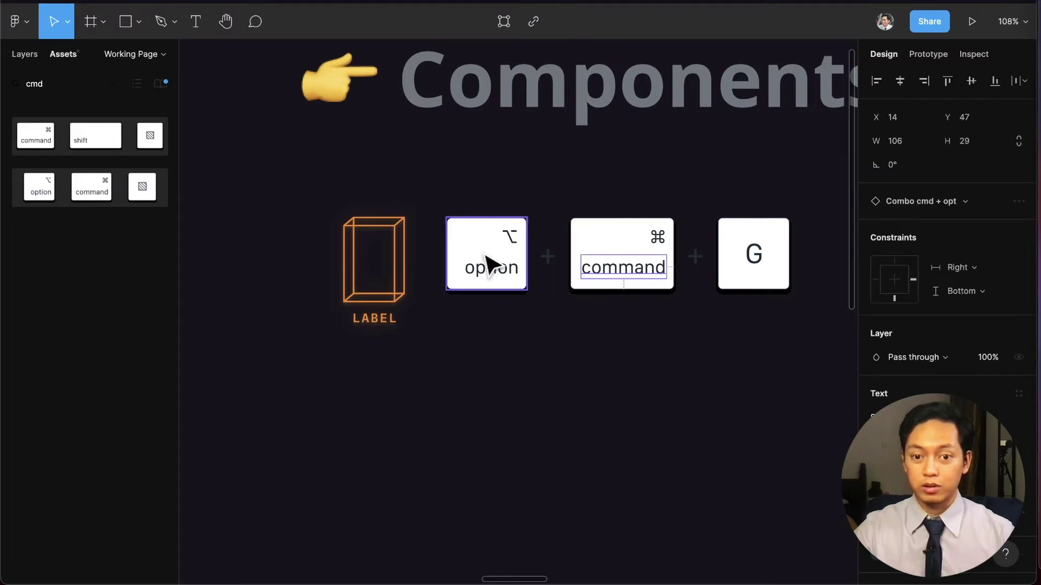
click(483, 262)
key(BackSpace)
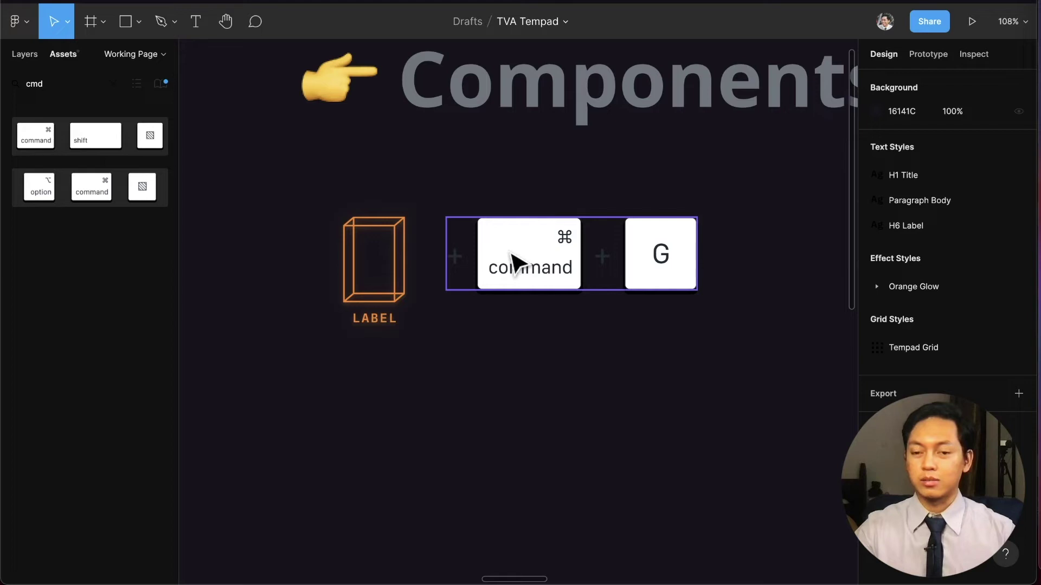
click(464, 328)
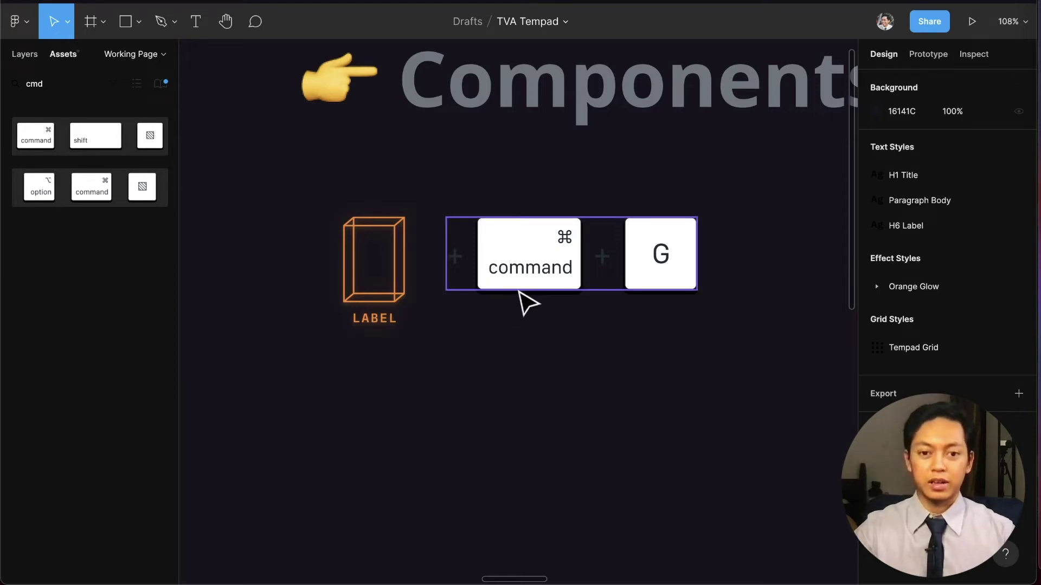
key(super+z)
key(super+z)
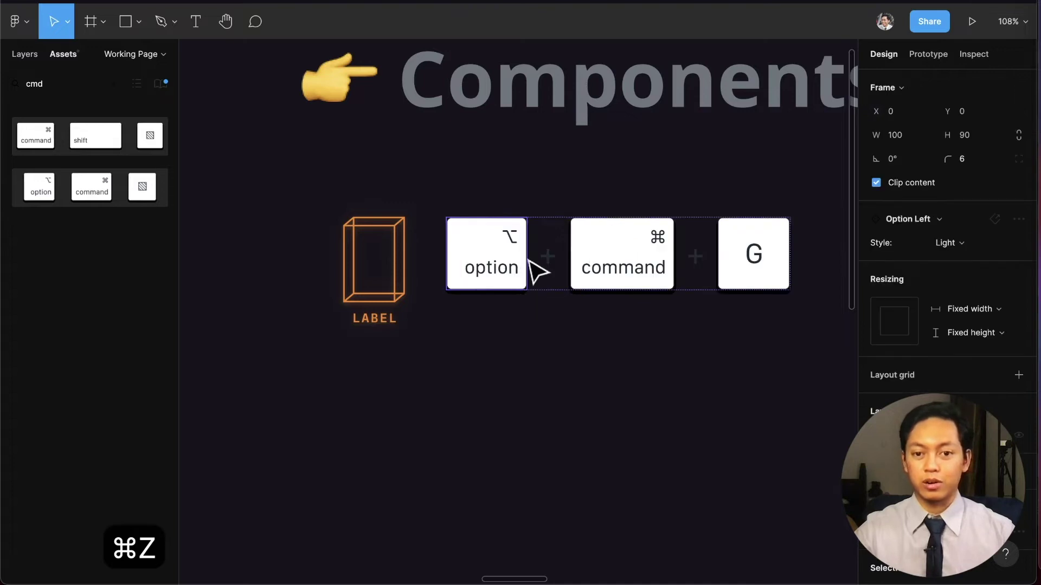
Try to swap the combo's command key for a control key with the Combo ctrl + opt instance, and undo the swap.
click(640, 282)
double_click(634, 274)
click(504, 263)
click(648, 263)
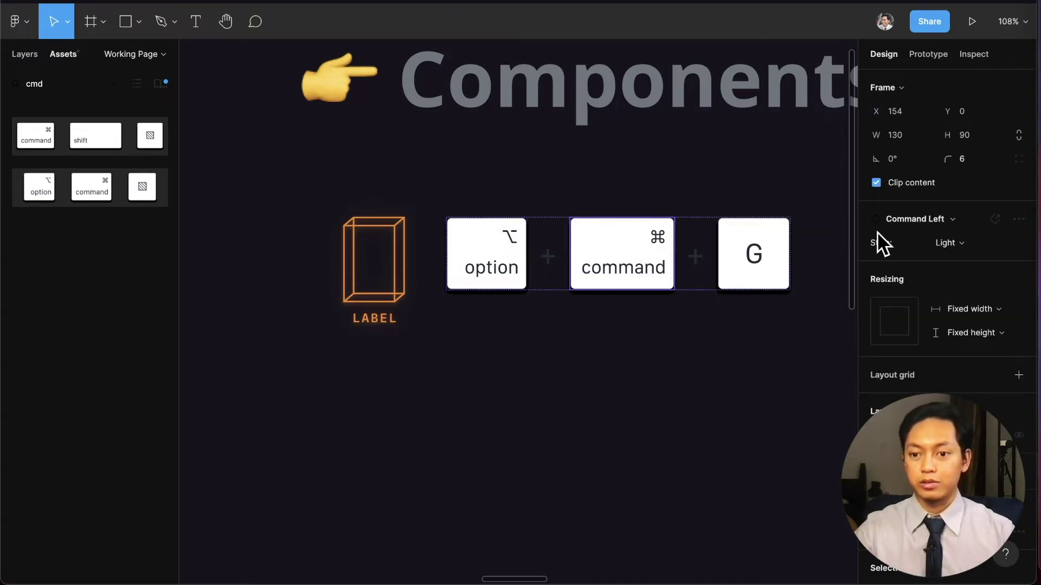
click(950, 219)
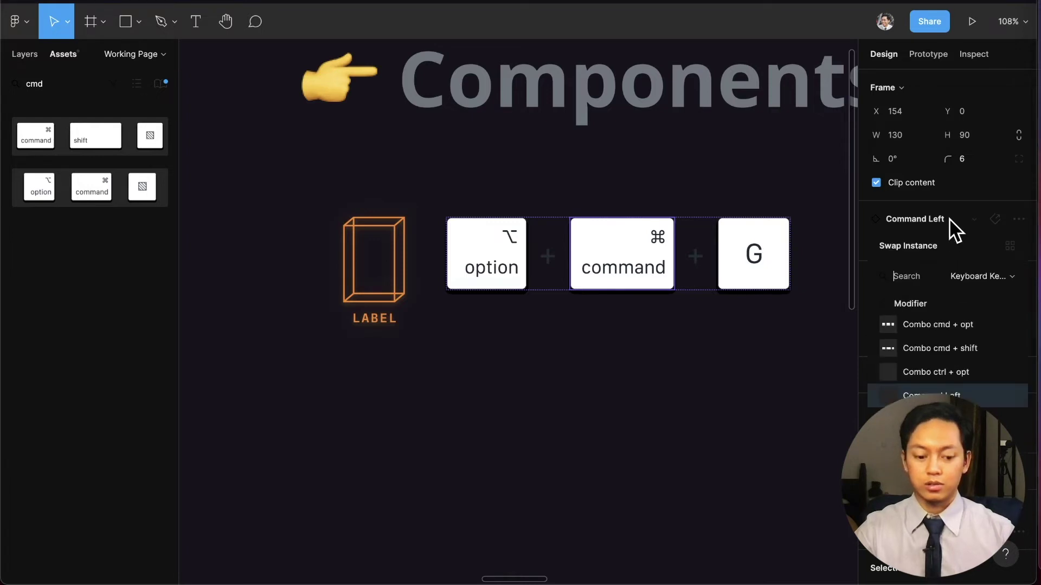
text(ctrl)
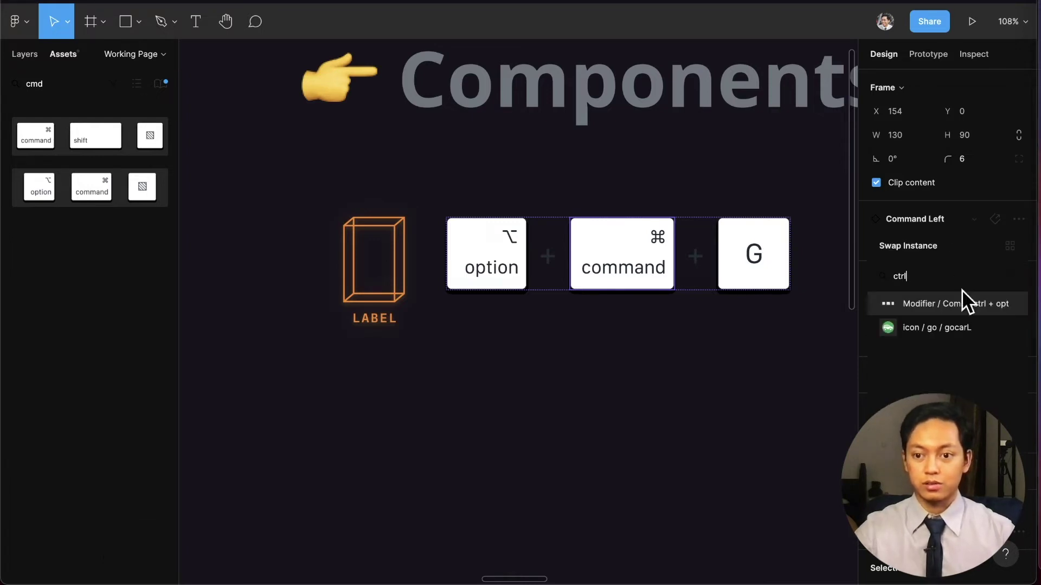
click(962, 302)
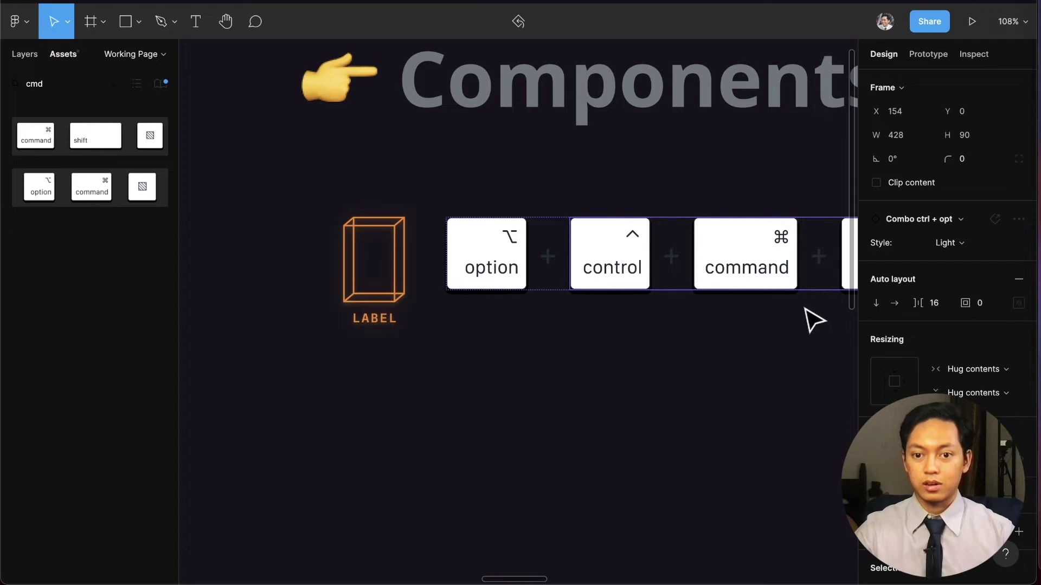
key(super+z)
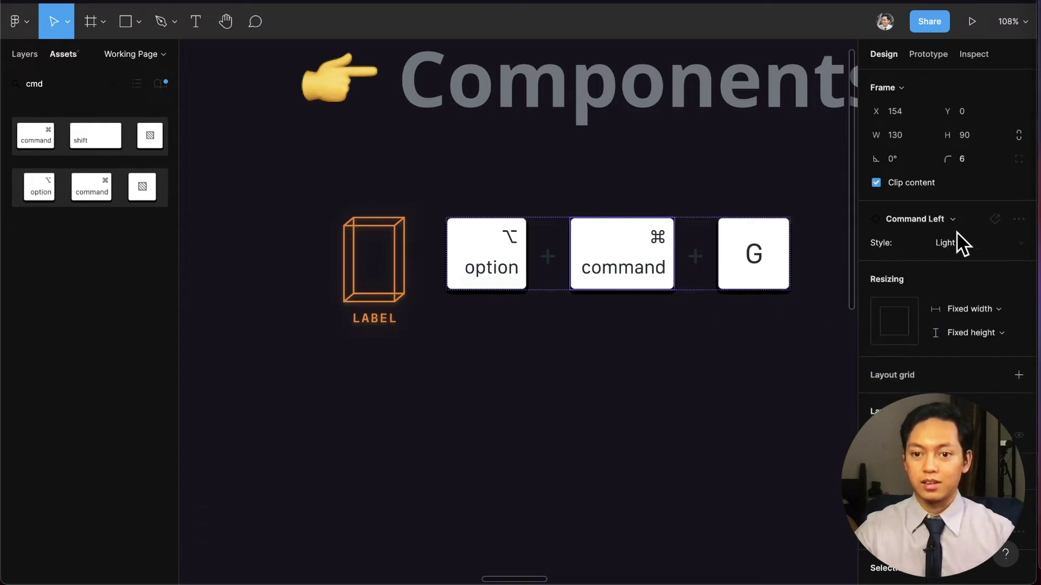
click(952, 222)
text(ctrl)
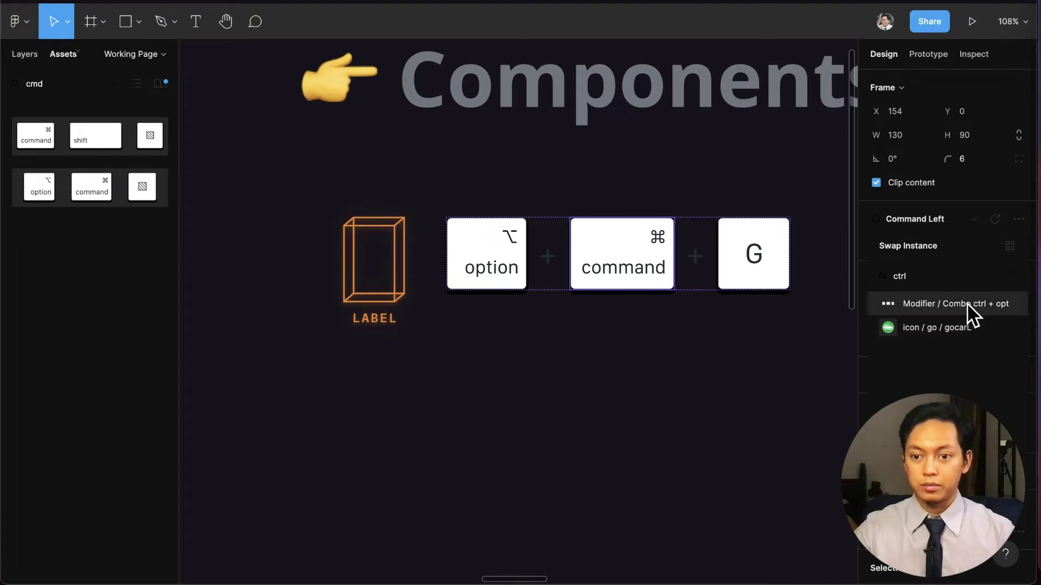
click(705, 359)
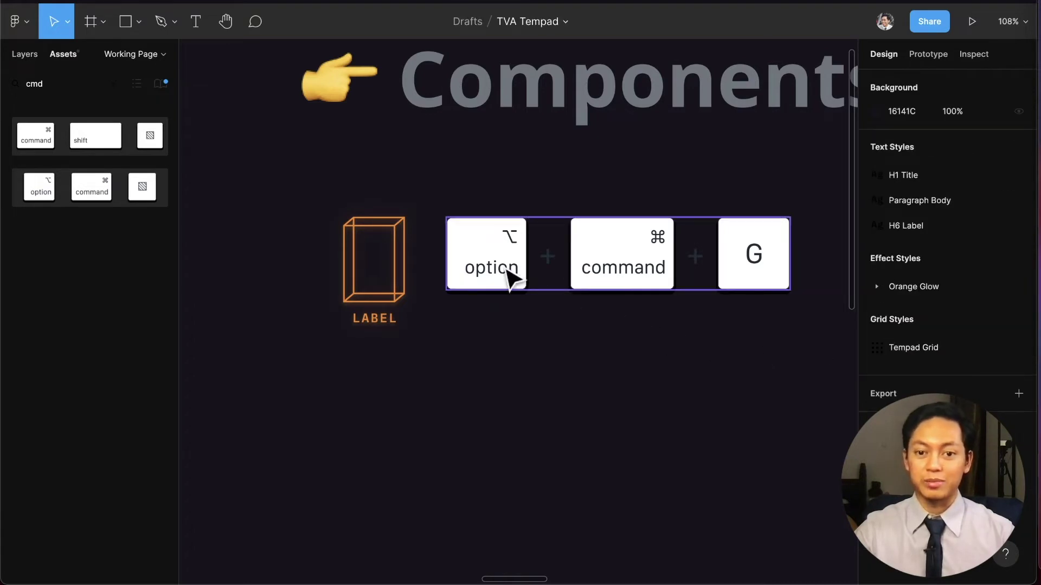
Move the key combo slightly away from the Timedoor icon, and wrap the icon and Label text in a frame.
click(606, 274)
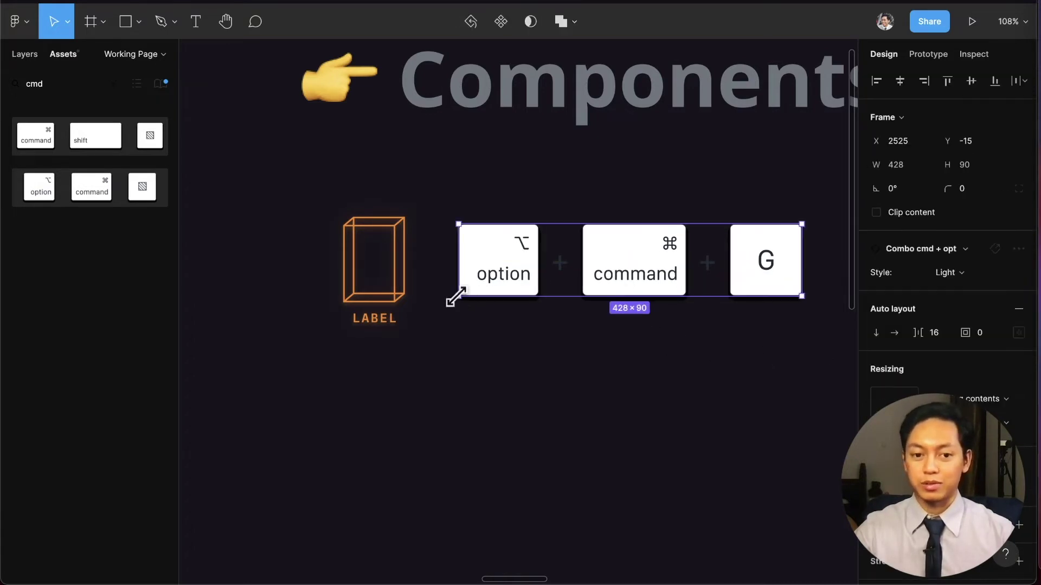
drag(439, 346, 293, 212)
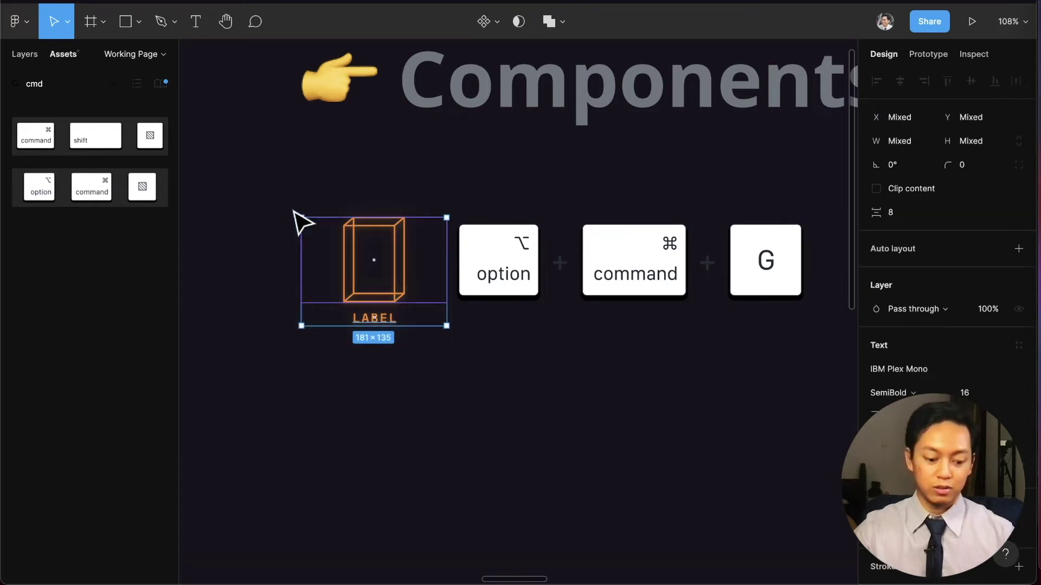
key(alt+super+g)
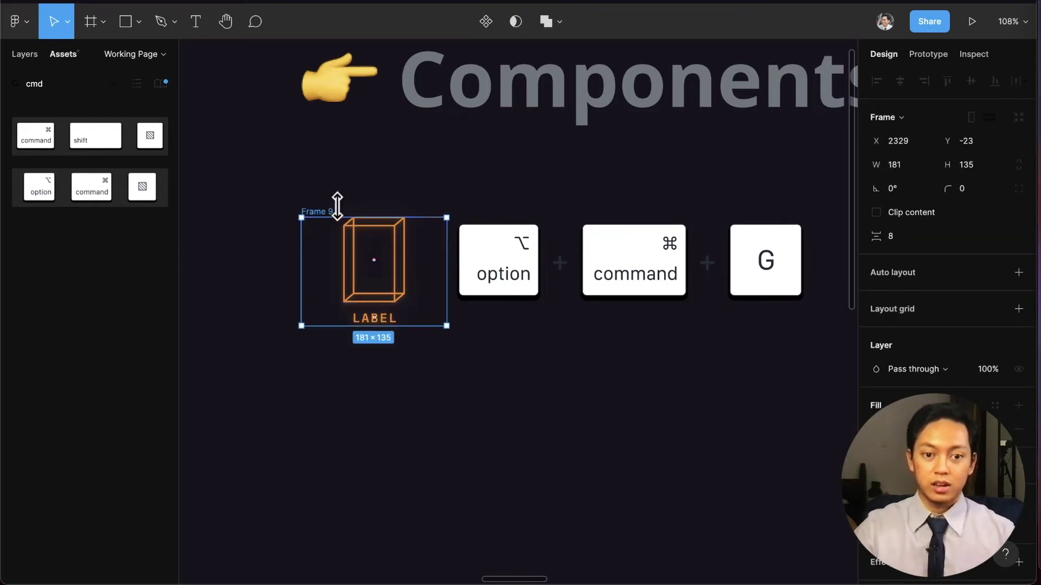
Rename the frame around the icon and label as Button / Icon Button and turn it into a component.
click(342, 176)
click(327, 210)
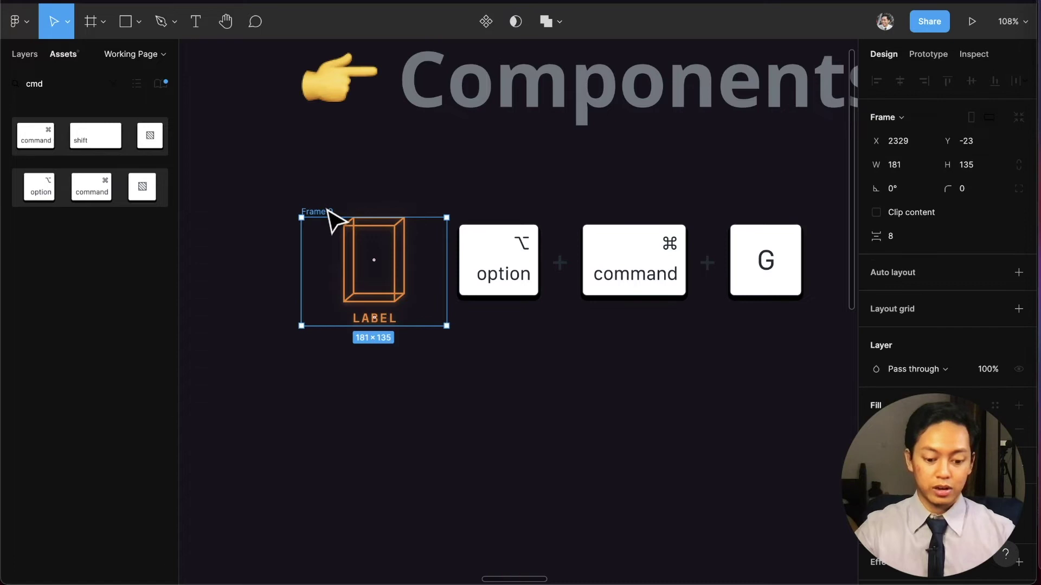
key(super+r)
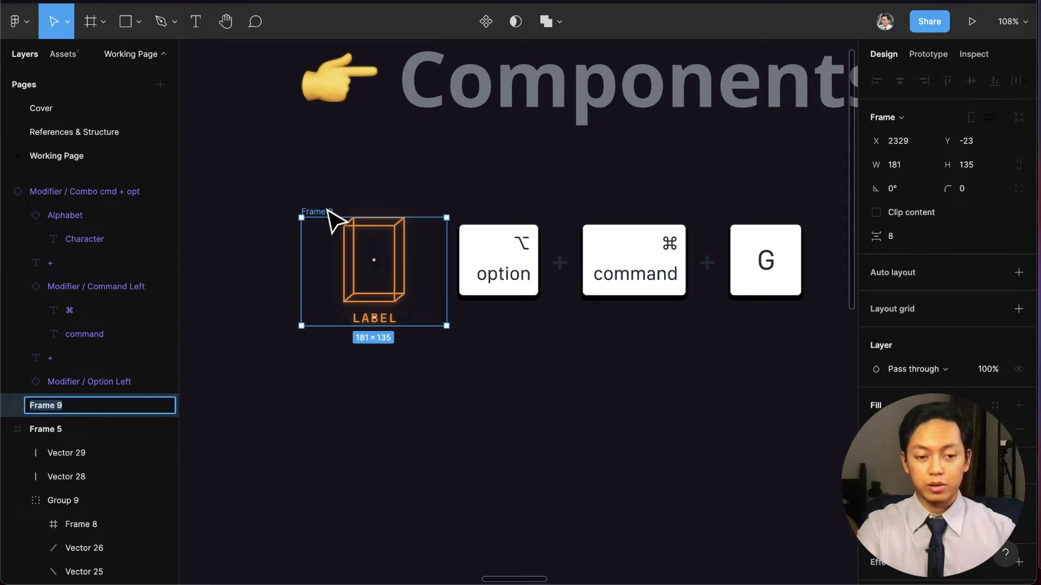
text(Button /)
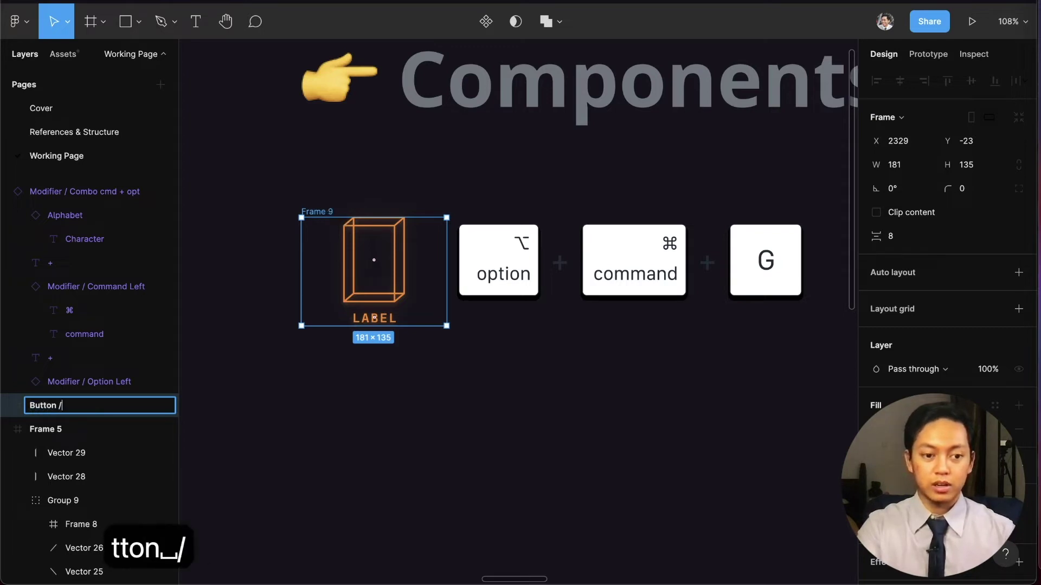
text( Icon Button)
key(Return)
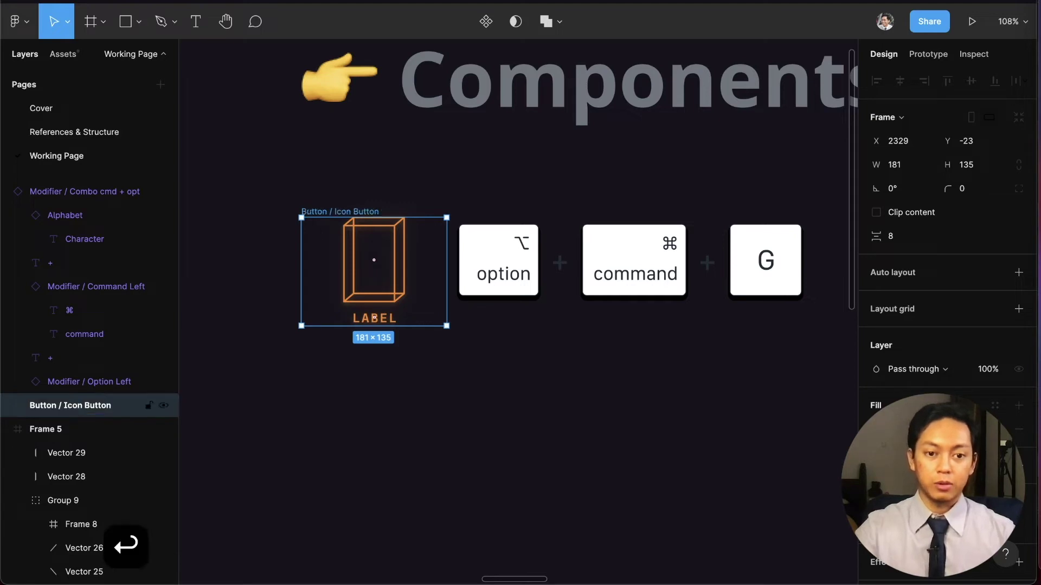
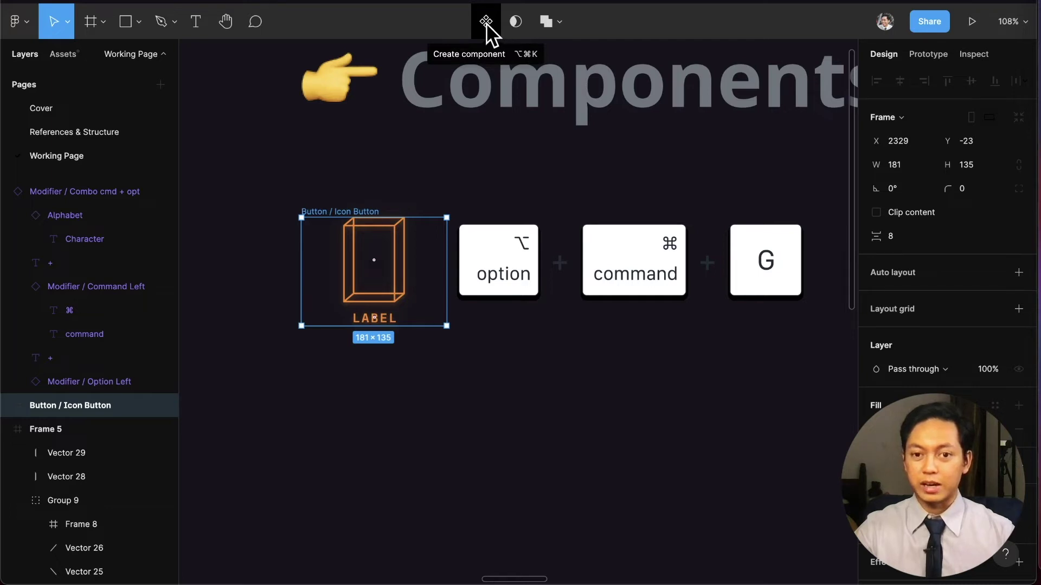
click(486, 22)
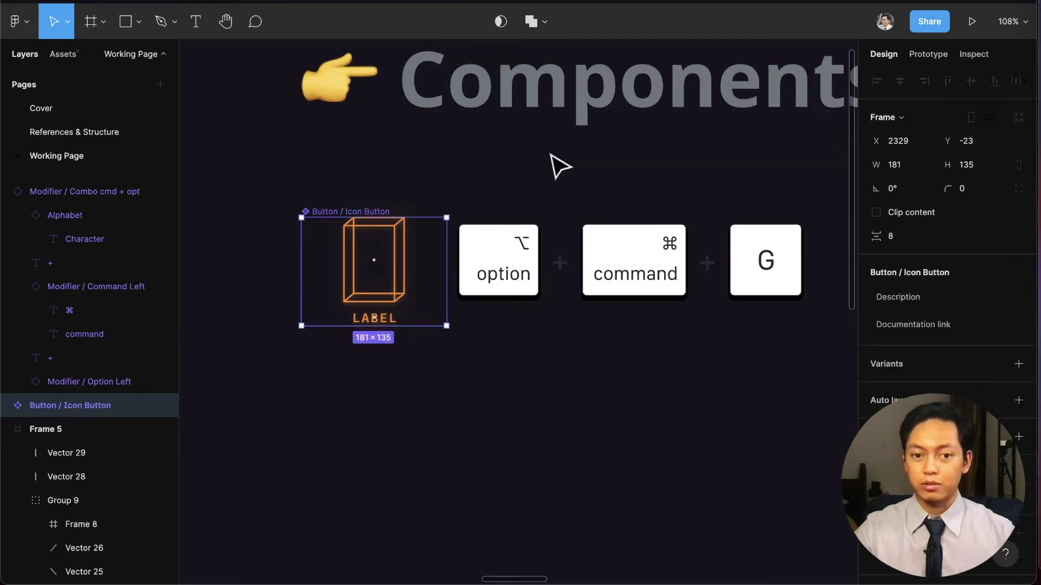
Change the key combo's last key to K and move the combo farther away from the icon button component.
double_click(770, 264)
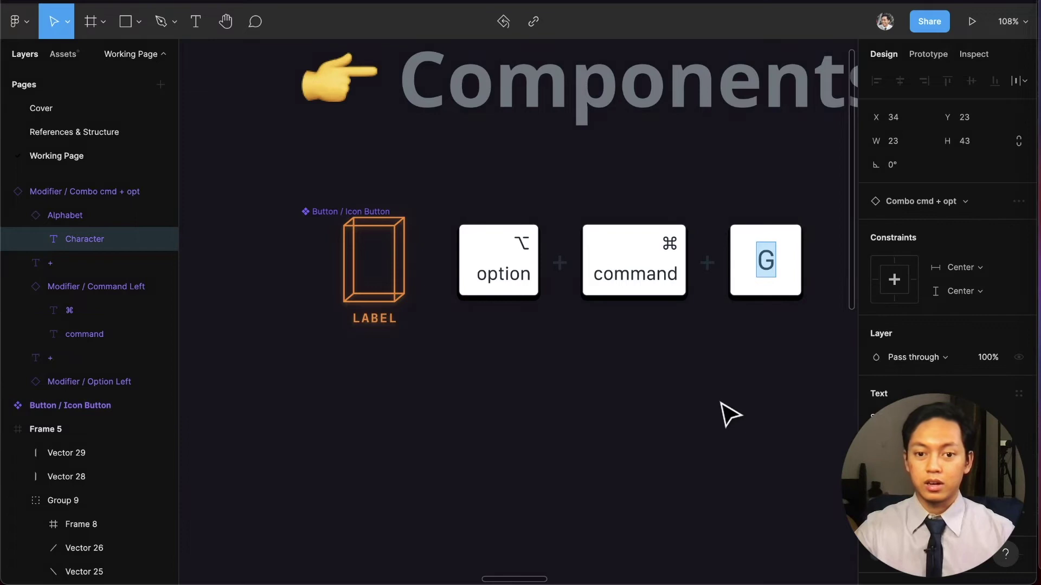
text(K)
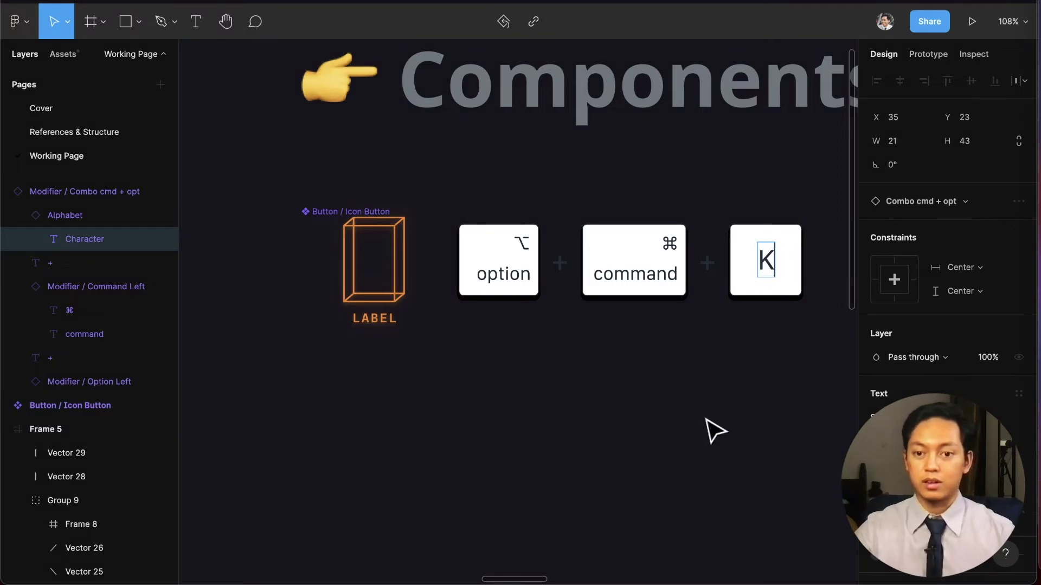
key(Escape)
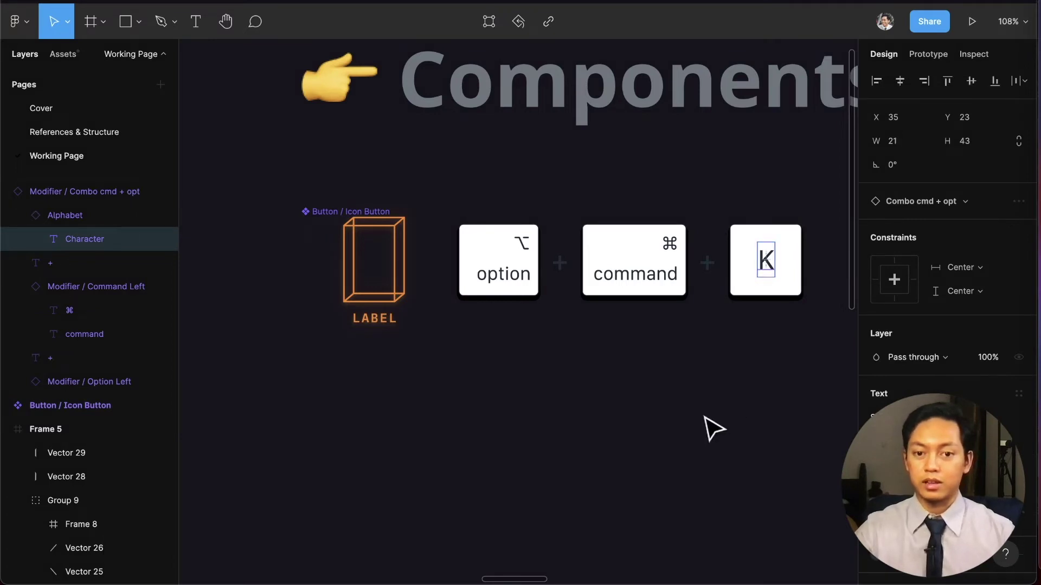
click(358, 223)
click(569, 265)
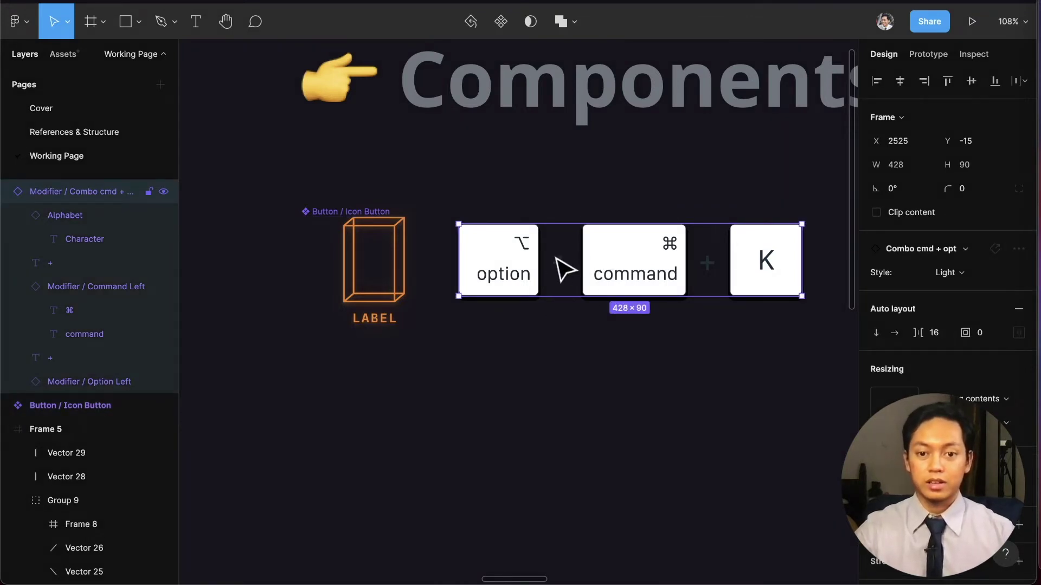
drag(562, 267, 639, 267)
click(480, 410)
Examine the status icons along the edge of the HOME TemPad and measure the gaps between them.
scroll(480, 411, down, 5)
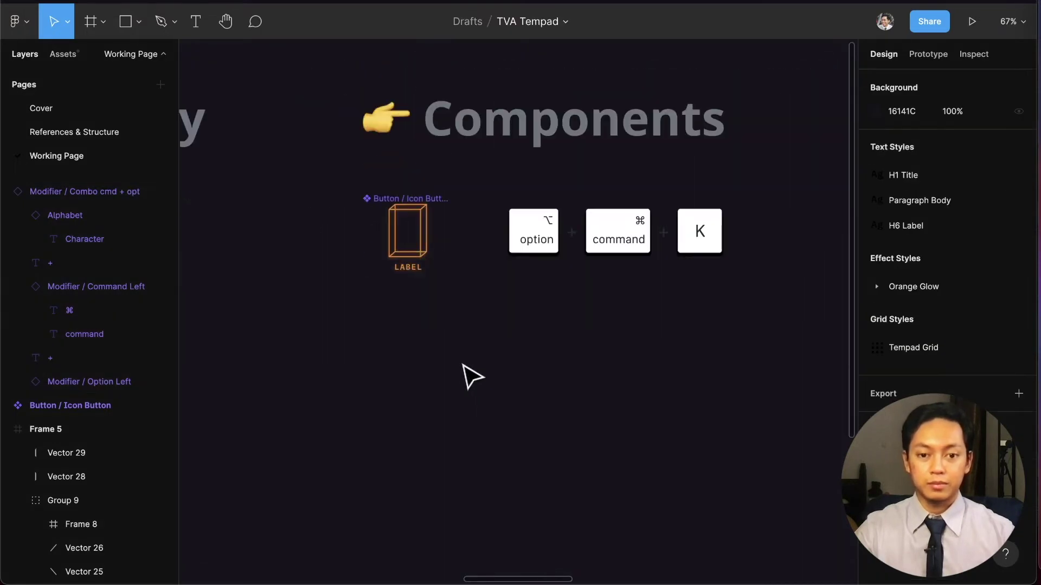
click(403, 207)
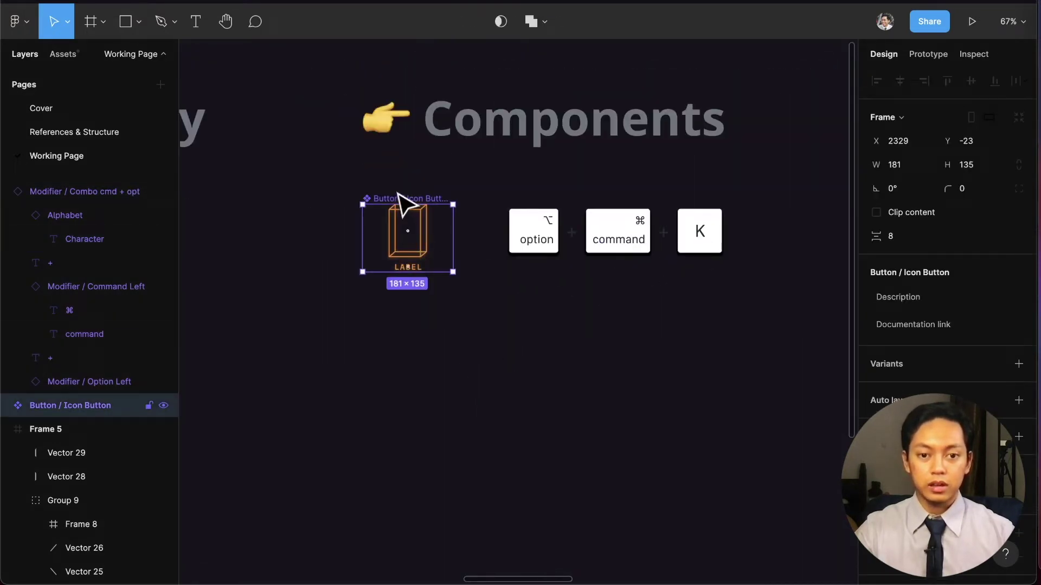
scroll(438, 329, left, 5)
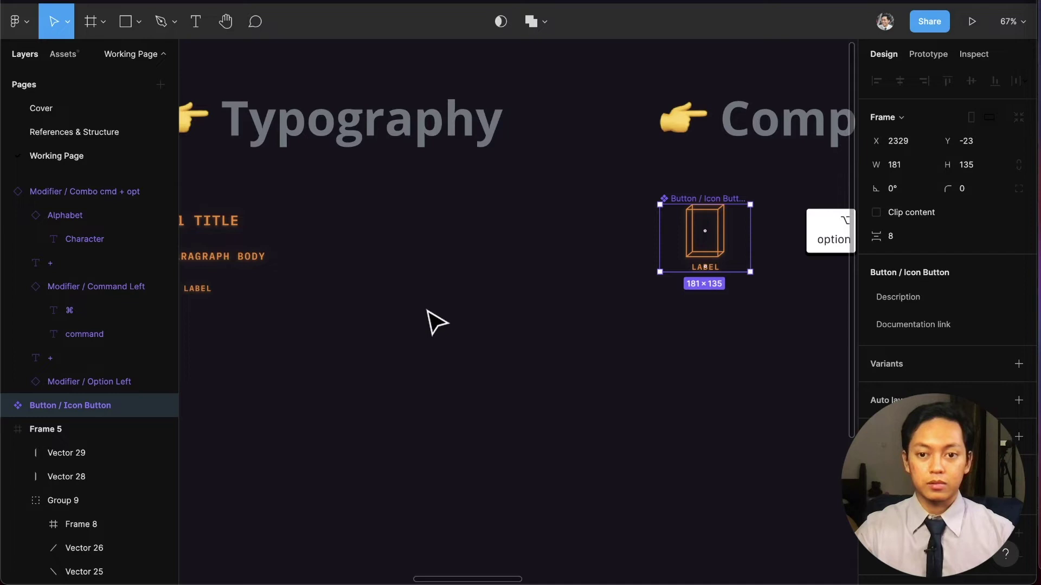
scroll(437, 323, left, 15)
scroll(466, 315, left, 2)
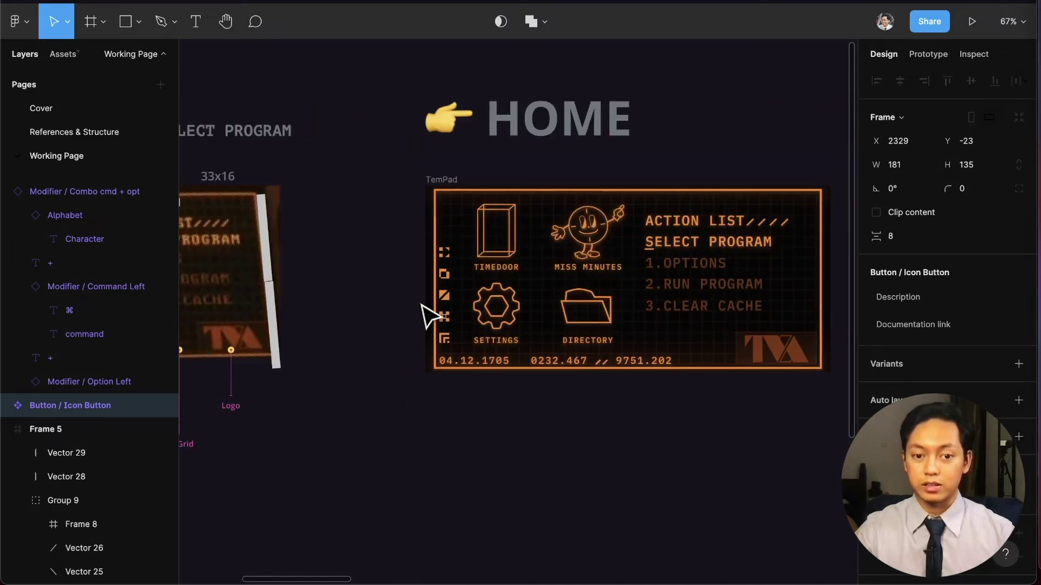
scroll(472, 325, up, 10)
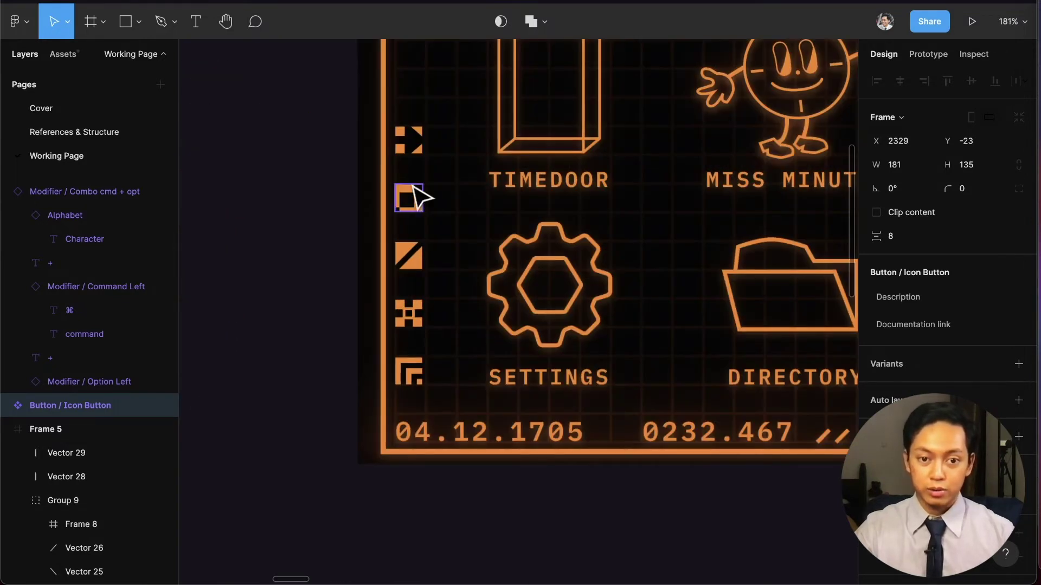
click(411, 142)
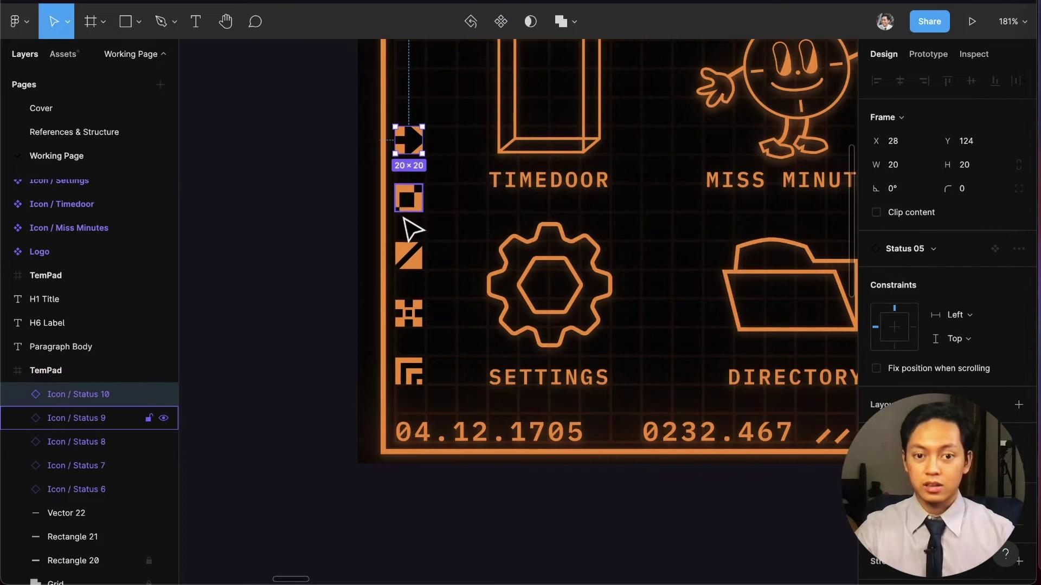
click(355, 344)
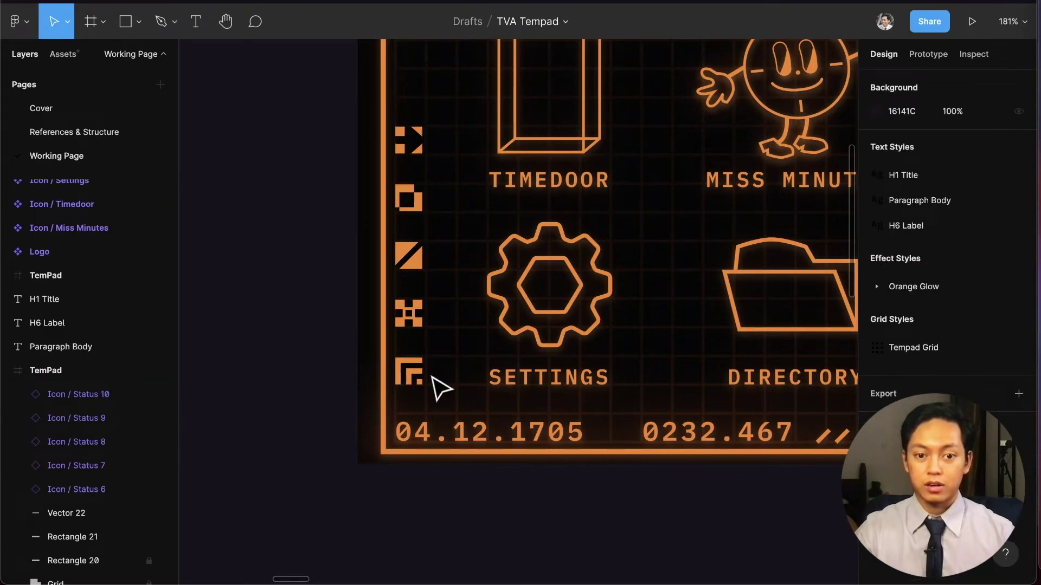
click(415, 376)
scroll(423, 328, down, 2)
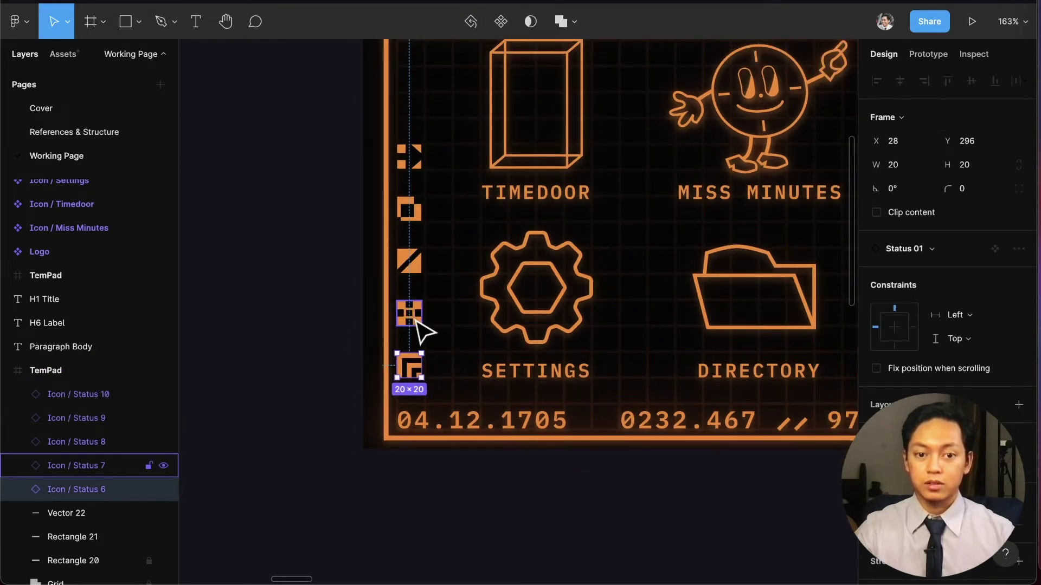
key(alt)
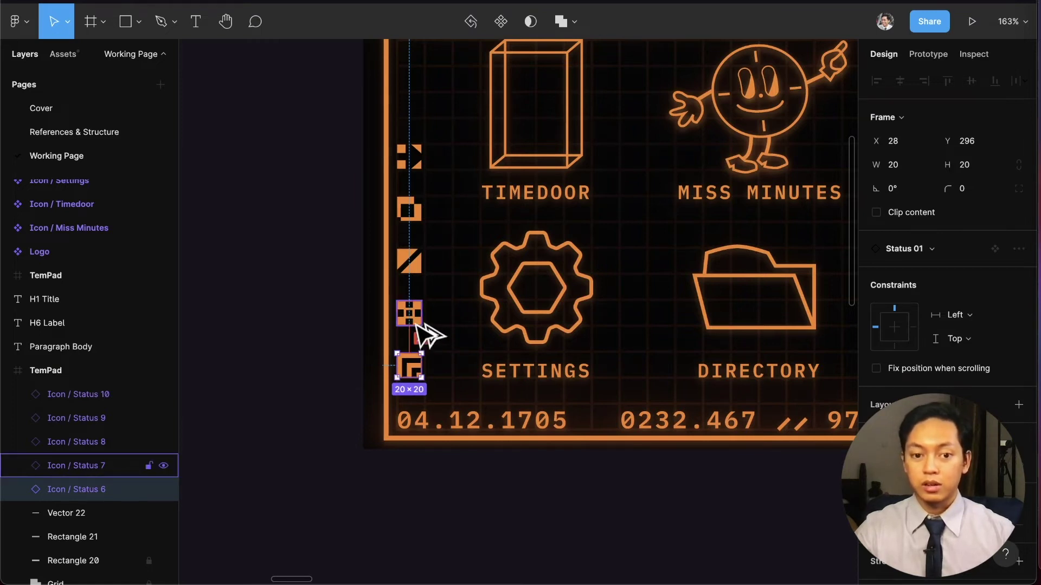
scroll(434, 328, up, 5)
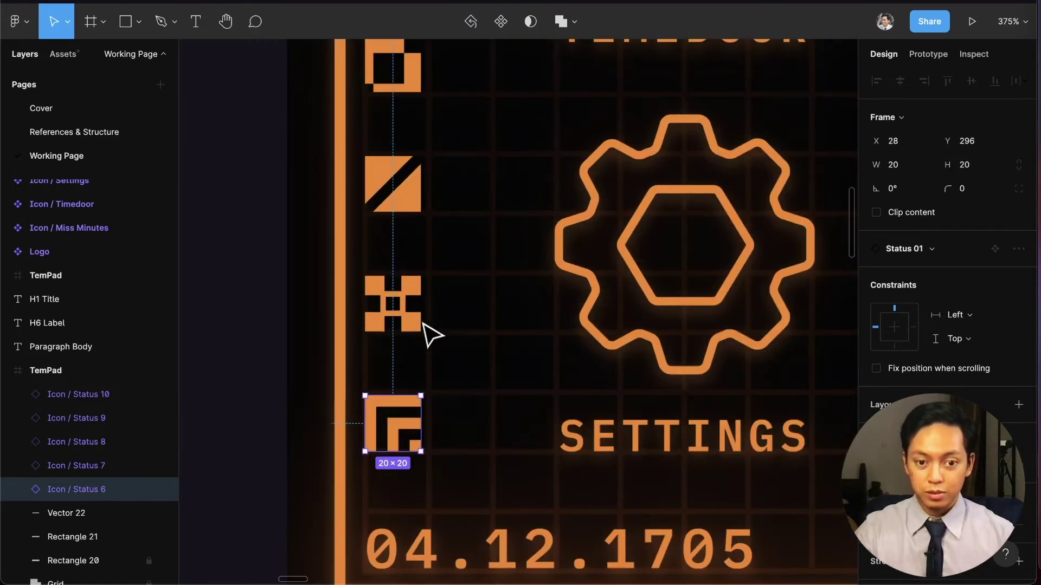
click(413, 308)
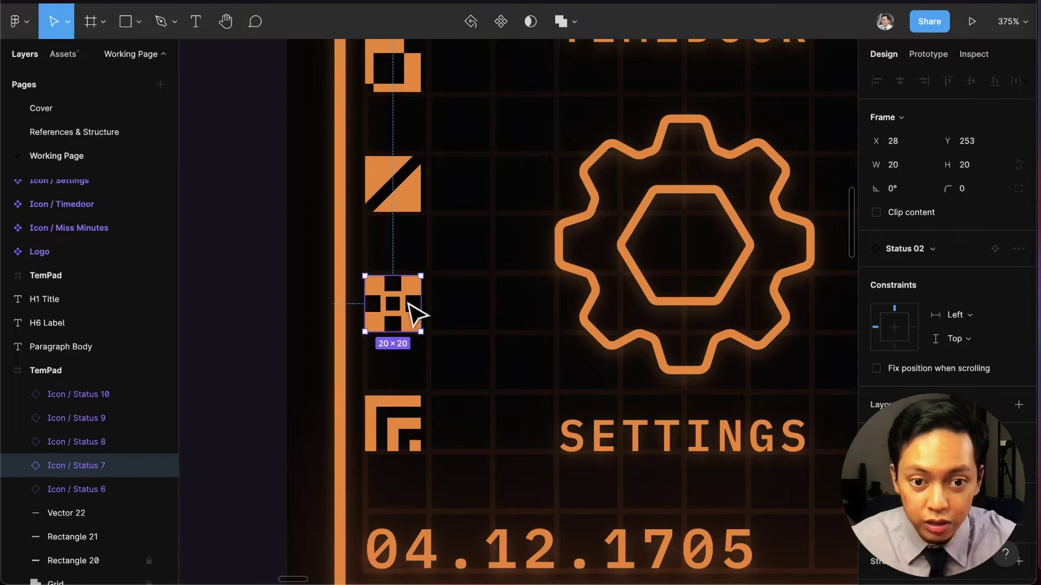
scroll(418, 228, up, 3)
scroll(407, 228, up, 3)
click(405, 422)
click(412, 309)
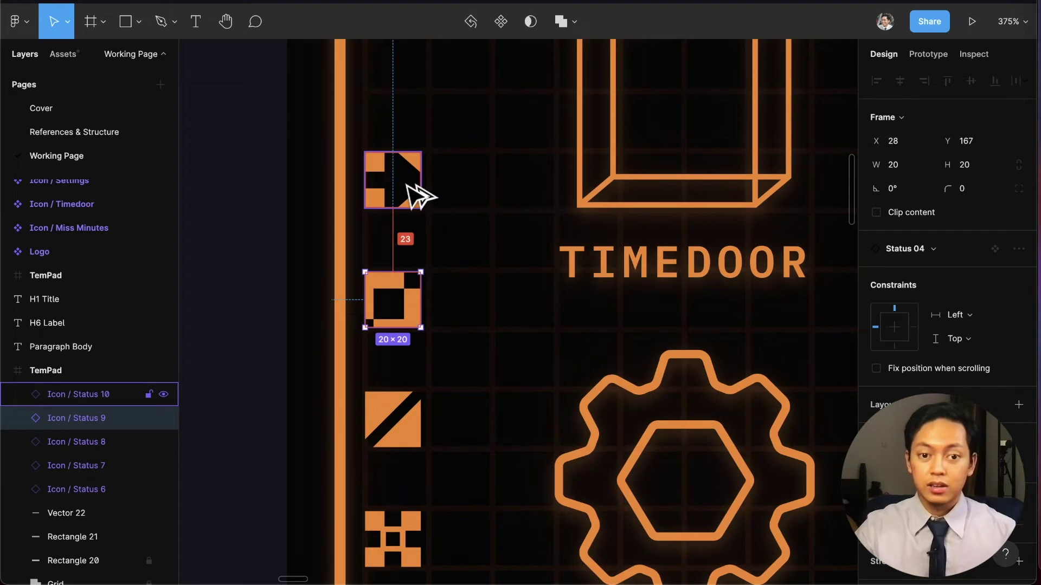
scroll(401, 298, down, 5)
scroll(405, 306, down, 3)
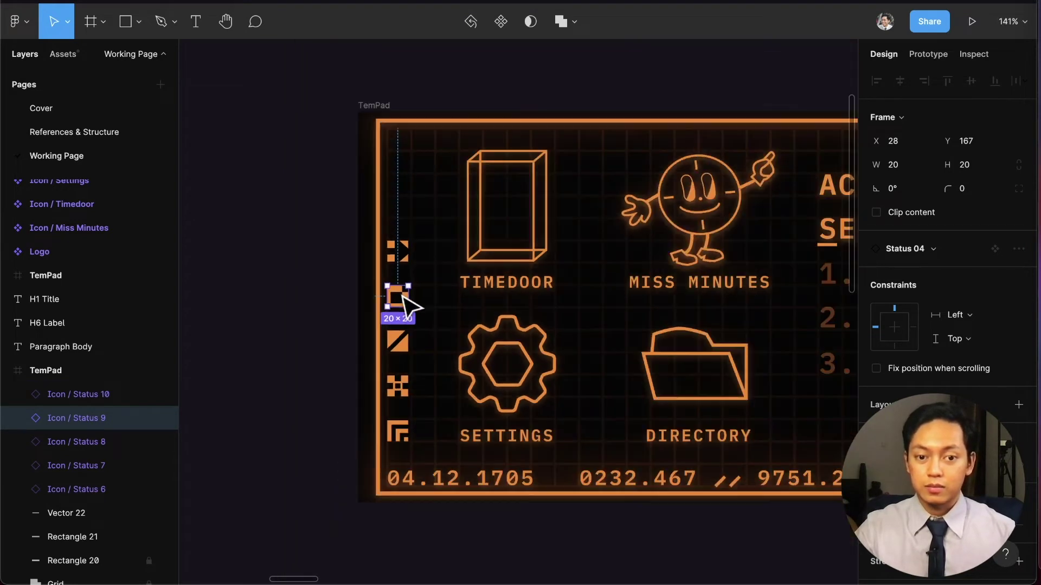
Copy all five status icons from the HOME TemPad into the Components section, under the Icon Button component.
click(399, 252)
shift+click(401, 296)
shift+click(400, 343)
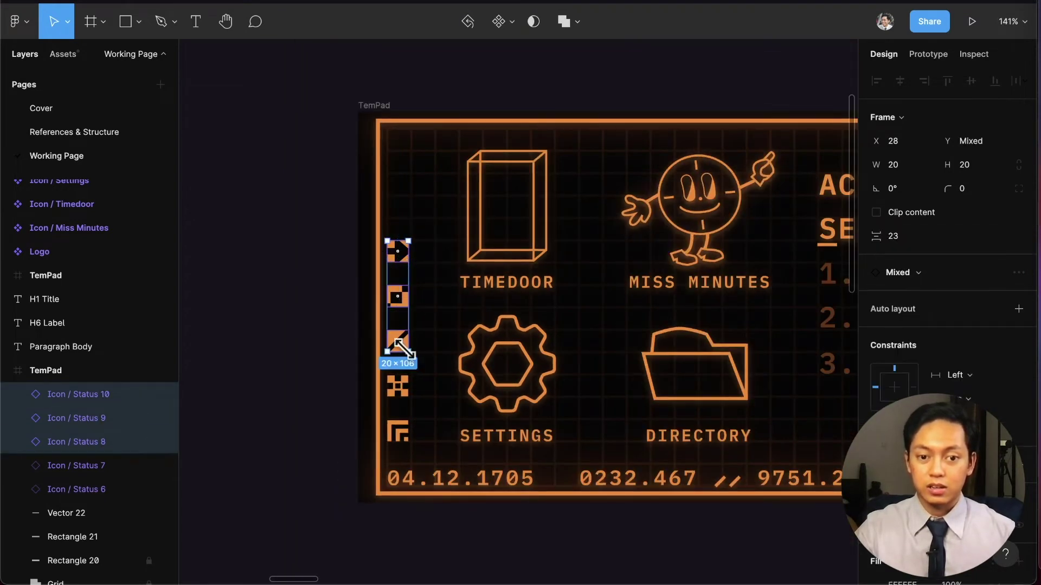
shift+click(400, 388)
shift+click(404, 432)
scroll(406, 434, down, 10)
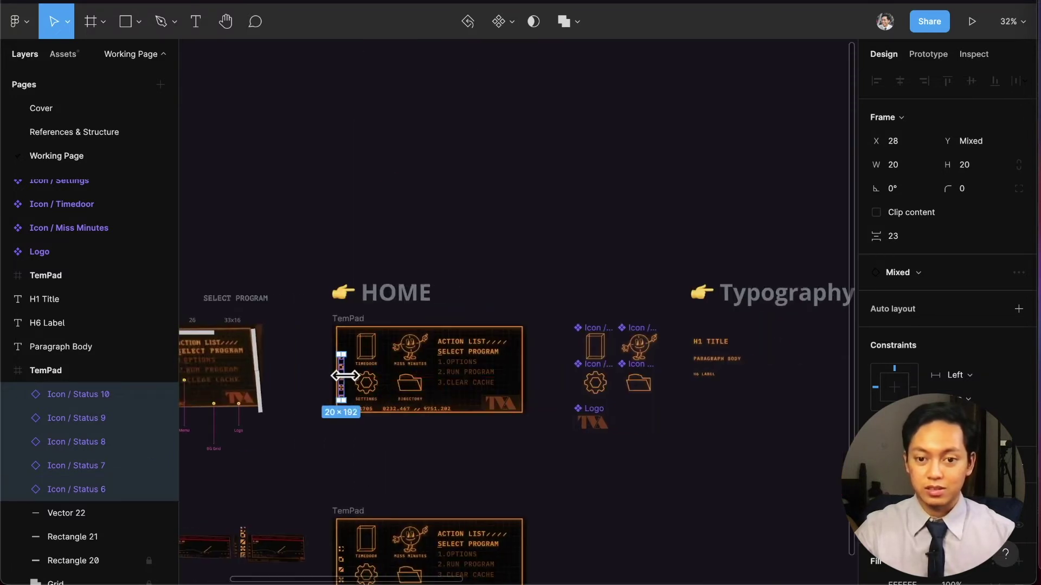
drag(341, 379, 593, 385)
key(alt+super+k)
scroll(610, 395, up, 5)
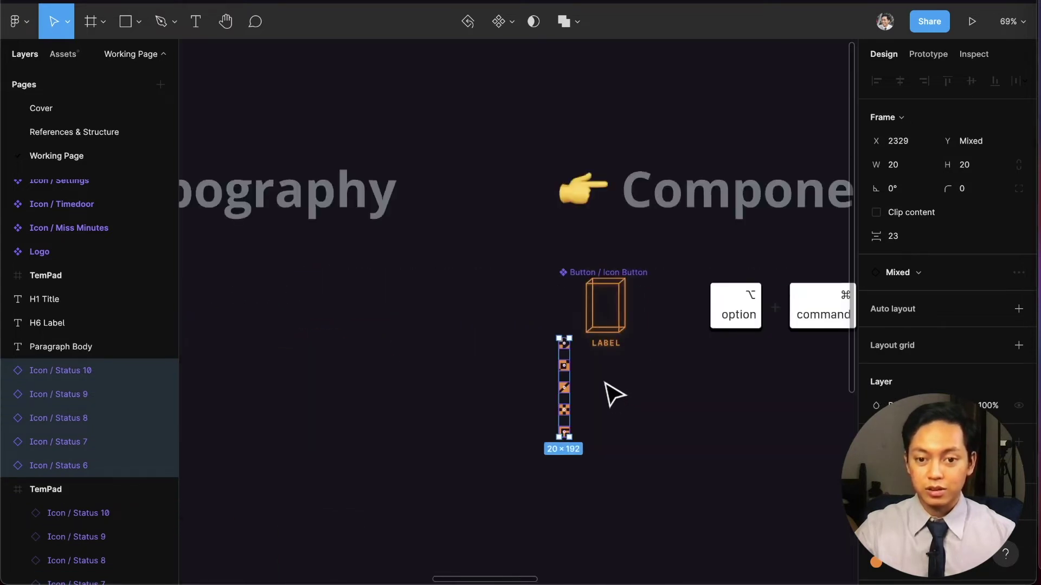
Move the copied status icons farther below the Icon Button component, aligned with its left edge at X 2329.
drag(568, 370, 576, 416)
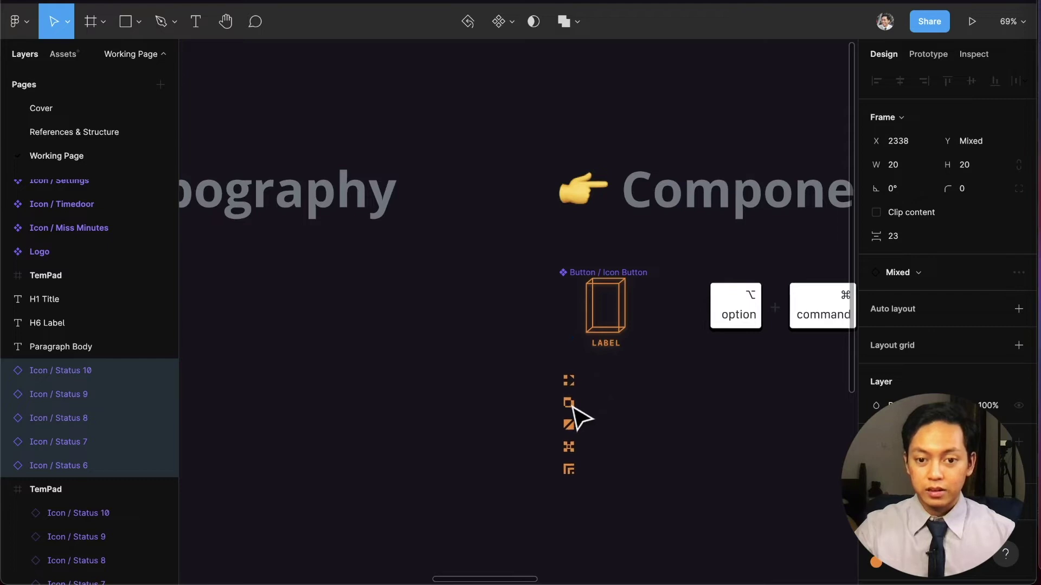
click(651, 439)
scroll(605, 412, up, 5)
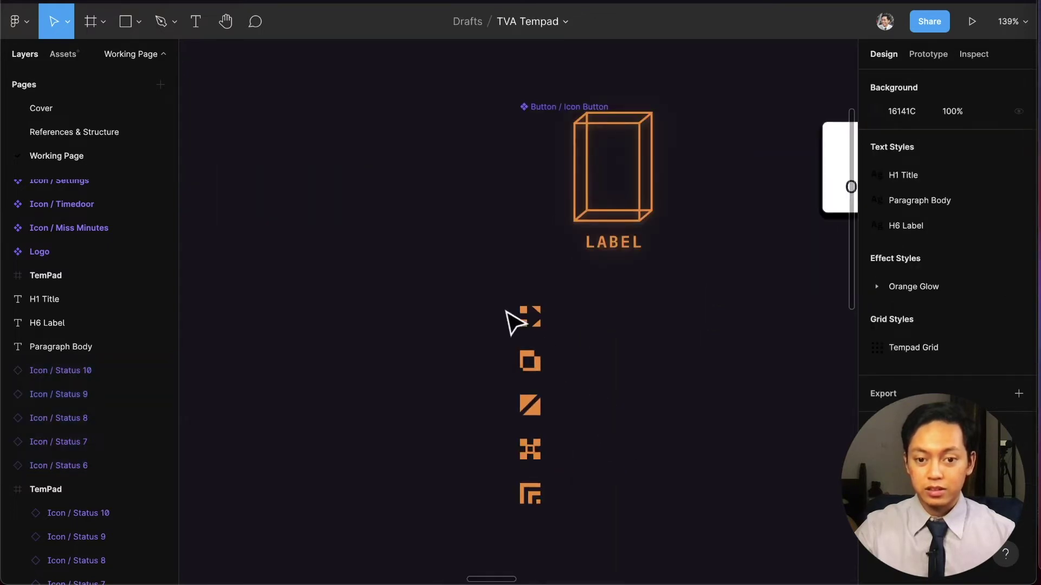
drag(488, 293, 596, 521)
scroll(542, 395, down, 5)
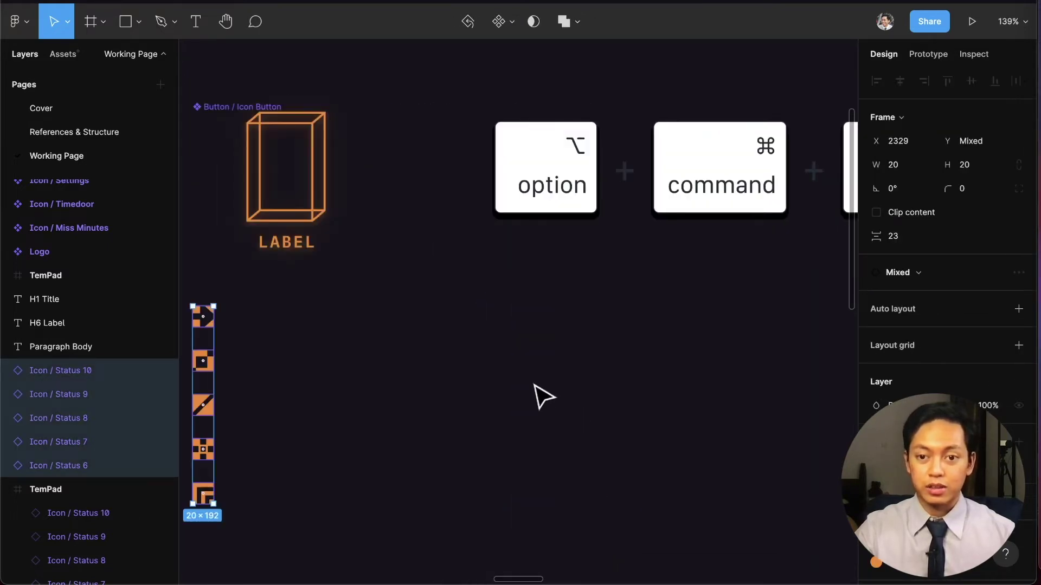
Change the key combo's last key to G and move the combo down beside the status icons.
double_click(725, 266)
text(G)
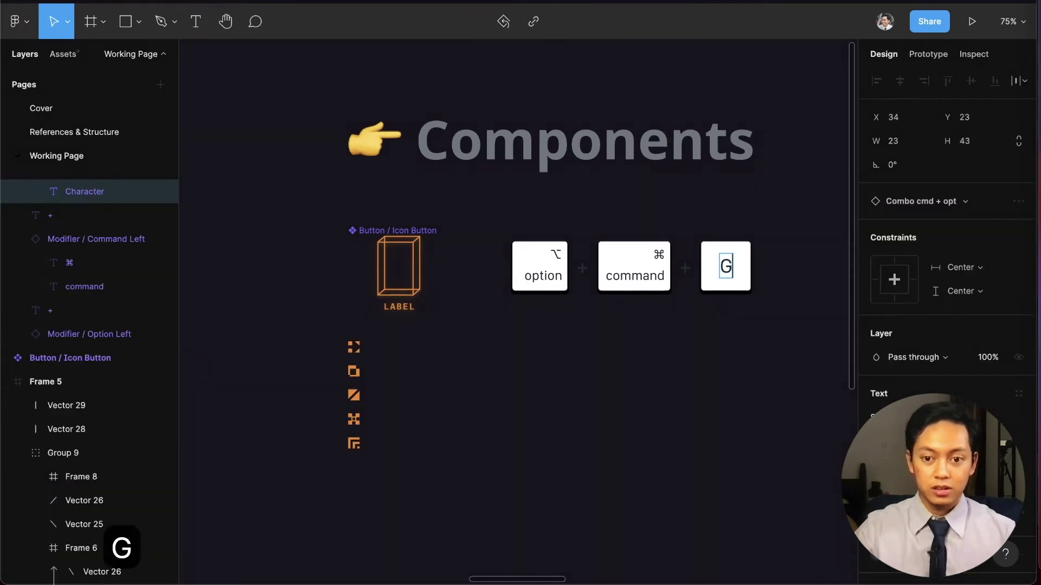
click(726, 377)
drag(587, 279, 323, 333)
Wrap the five copied status icons in a frame.
click(398, 487)
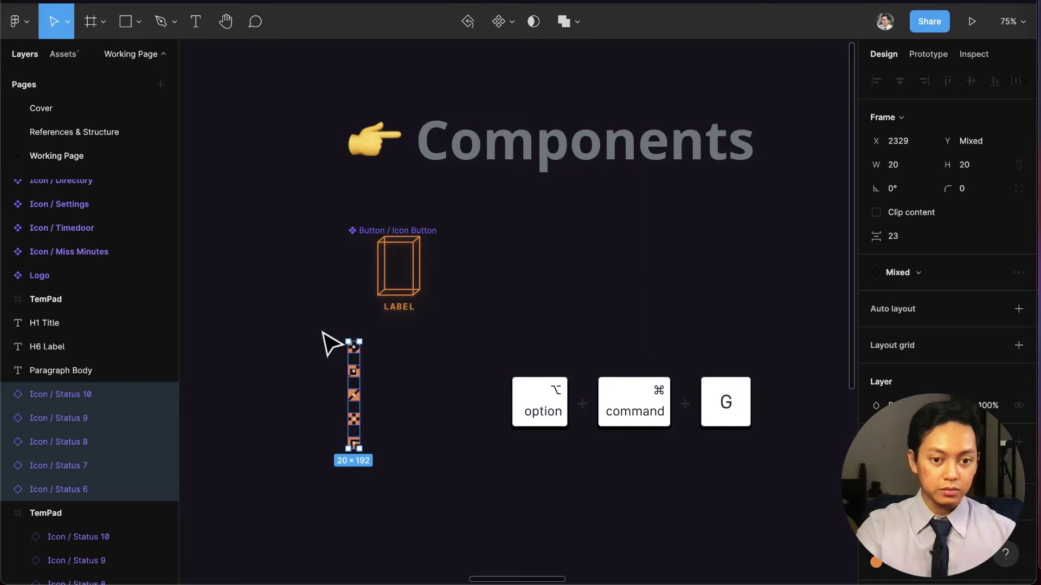
key(alt+super+g)
scroll(357, 353, up, 3)
scroll(356, 353, up, 3)
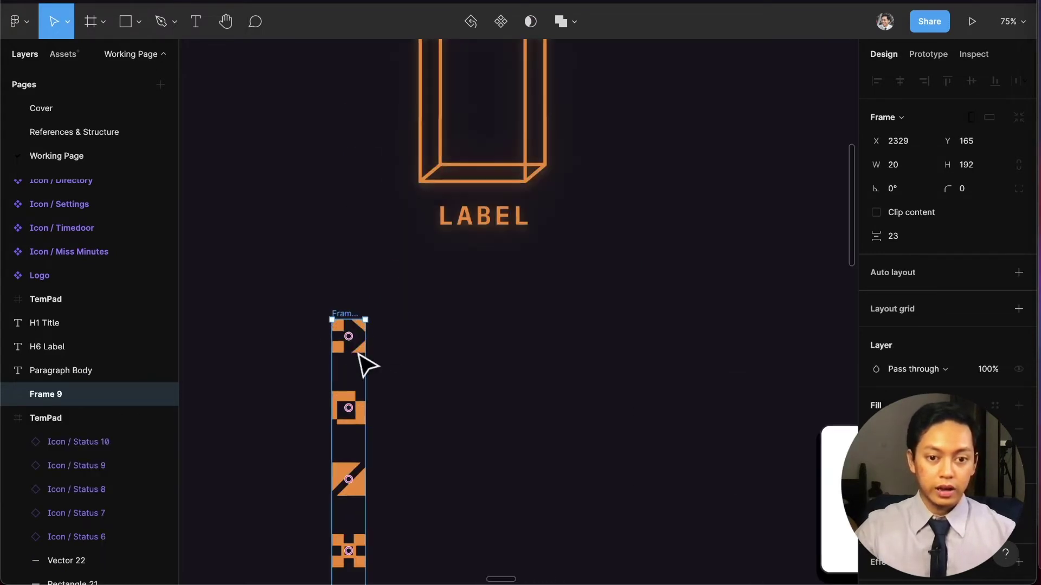
Rename the frame around the status icons as Status Bar and turn it into a component.
key(super+r)
text(S)
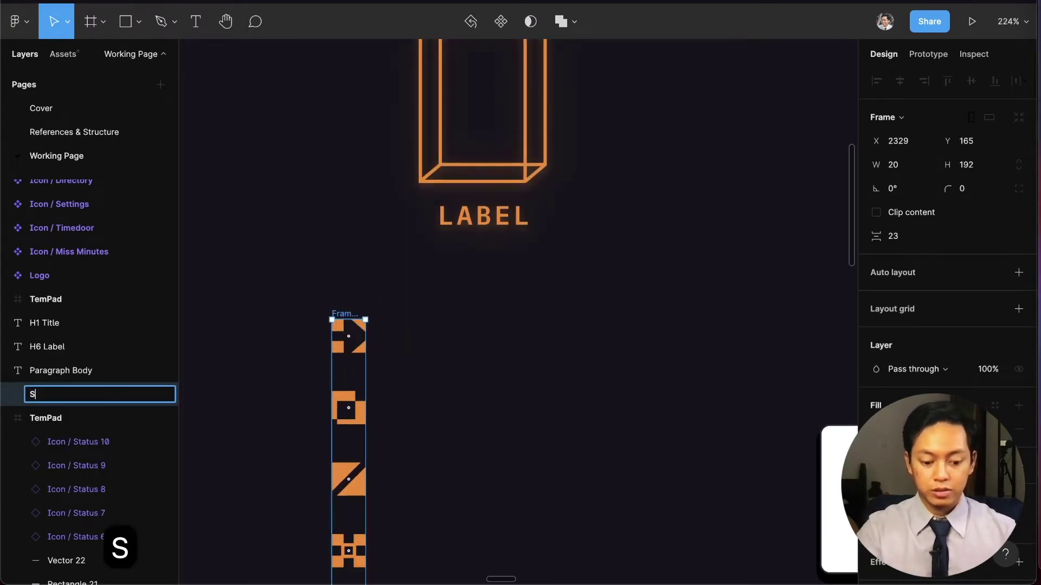
text(tatus Bar)
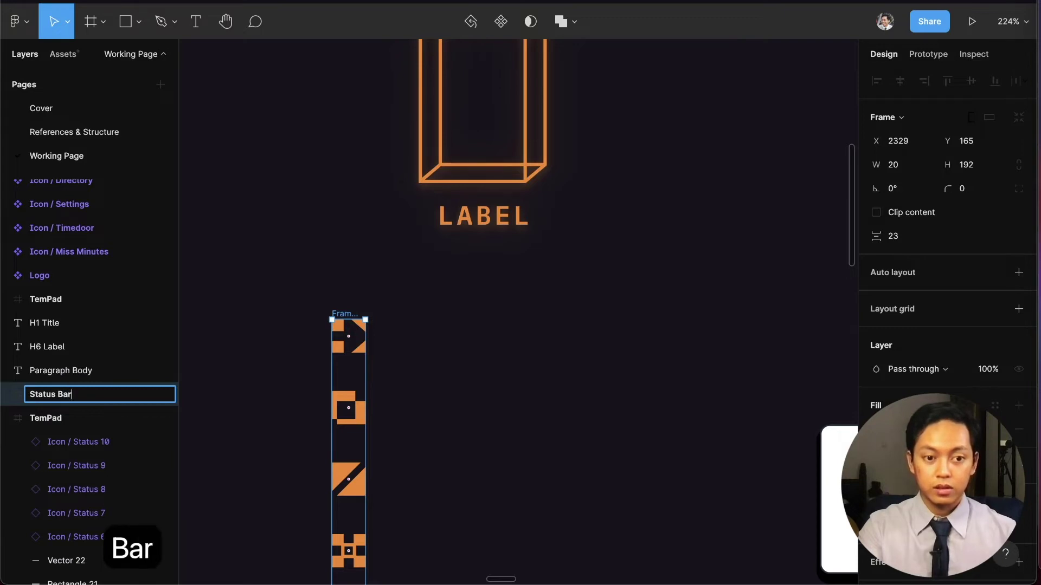
key(Return)
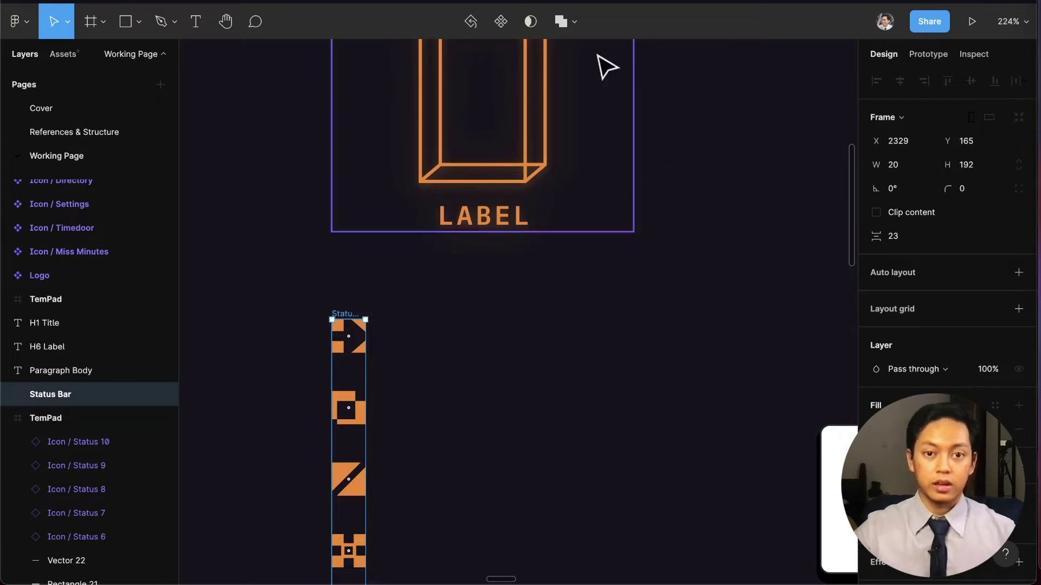
click(500, 22)
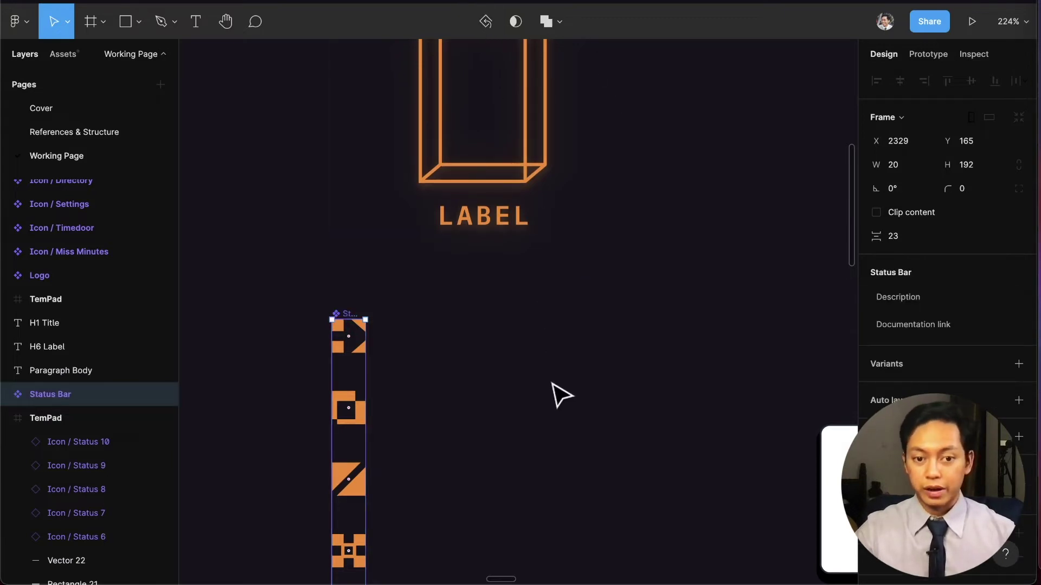
click(561, 395)
Check the Date Bar annotation in the reference and inspect the date, number text and slash layers in the HOME TemPad footer.
scroll(507, 363, down, 3)
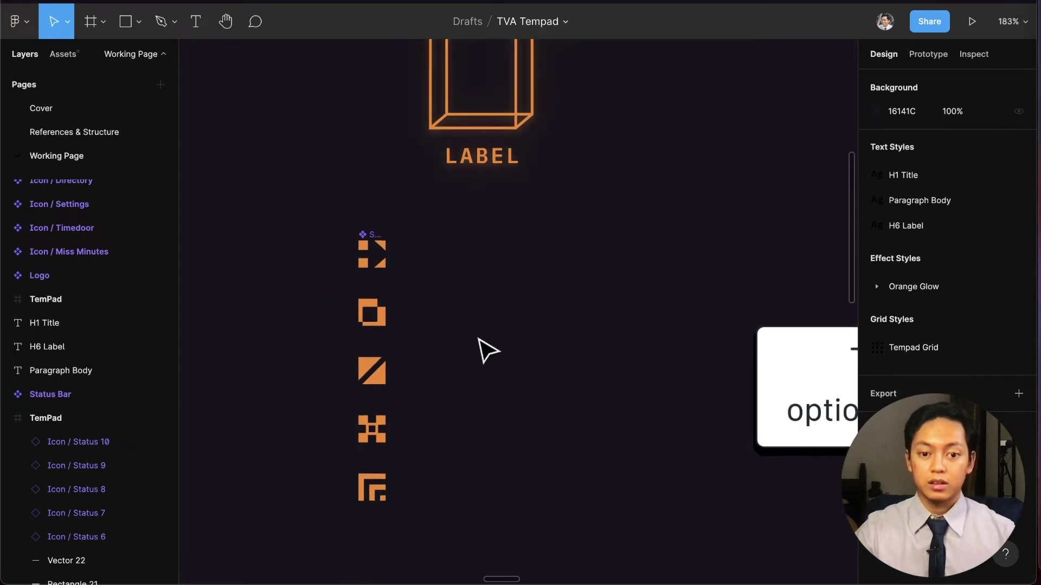
scroll(488, 351, down, 5)
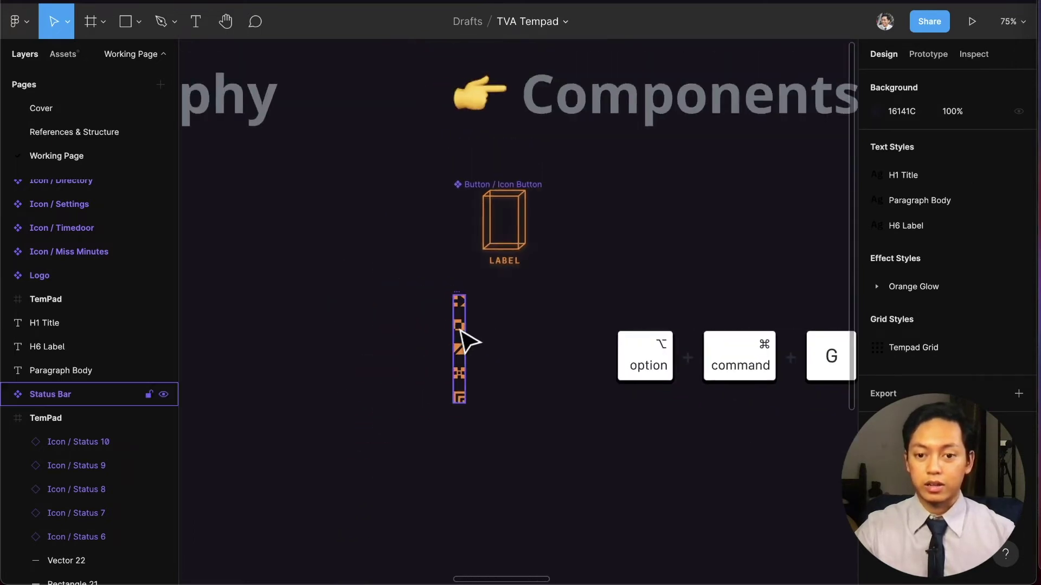
scroll(467, 342, left, 15)
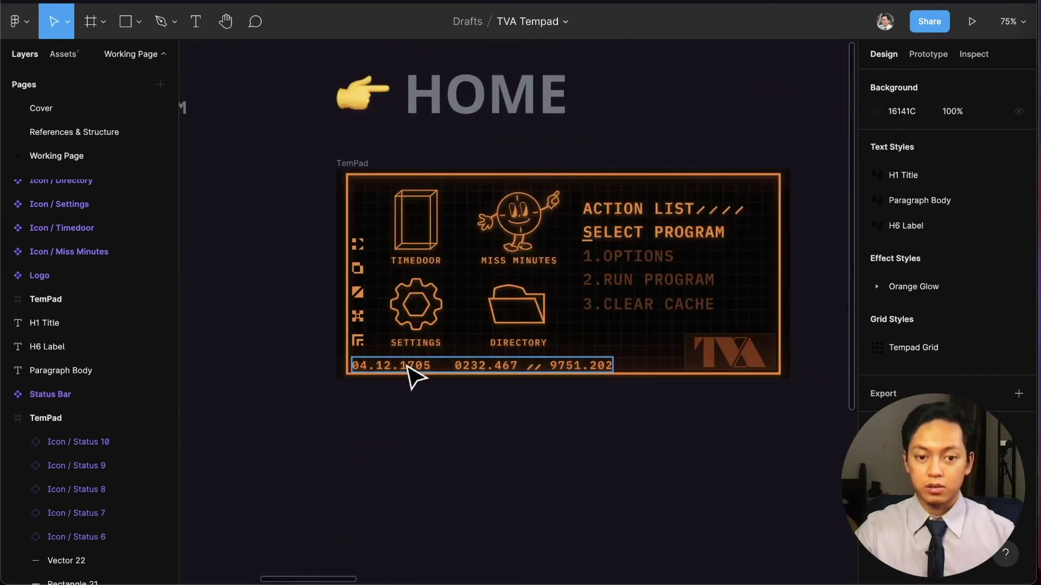
scroll(415, 375, left, 15)
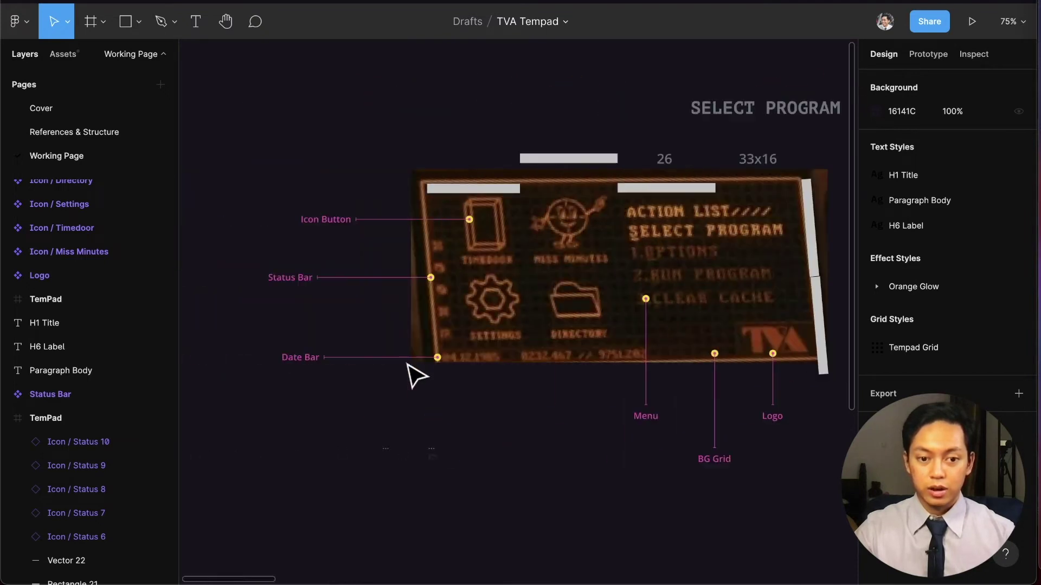
scroll(472, 379, right, 15)
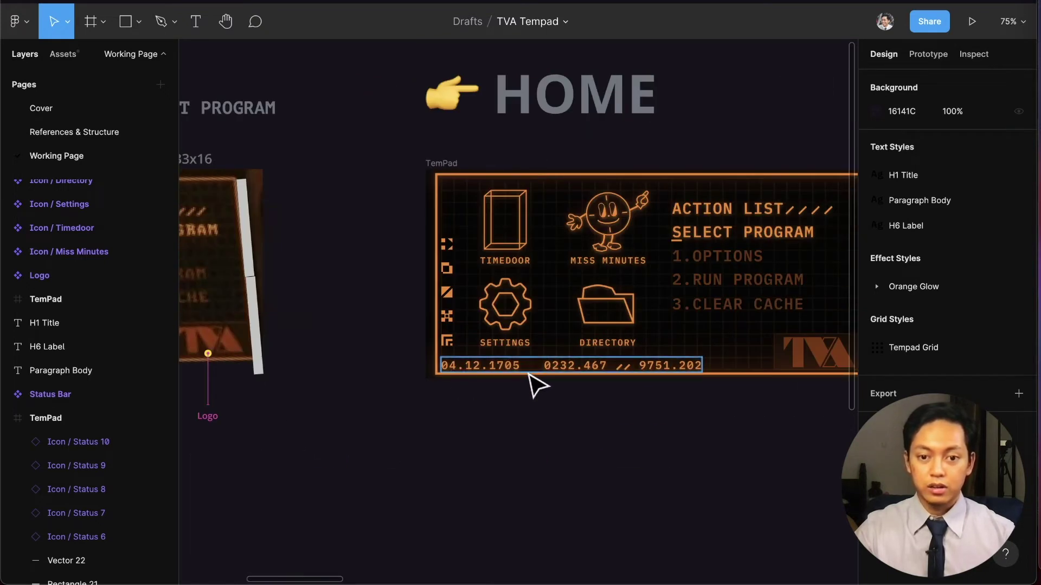
scroll(531, 376, up, 5)
click(469, 367)
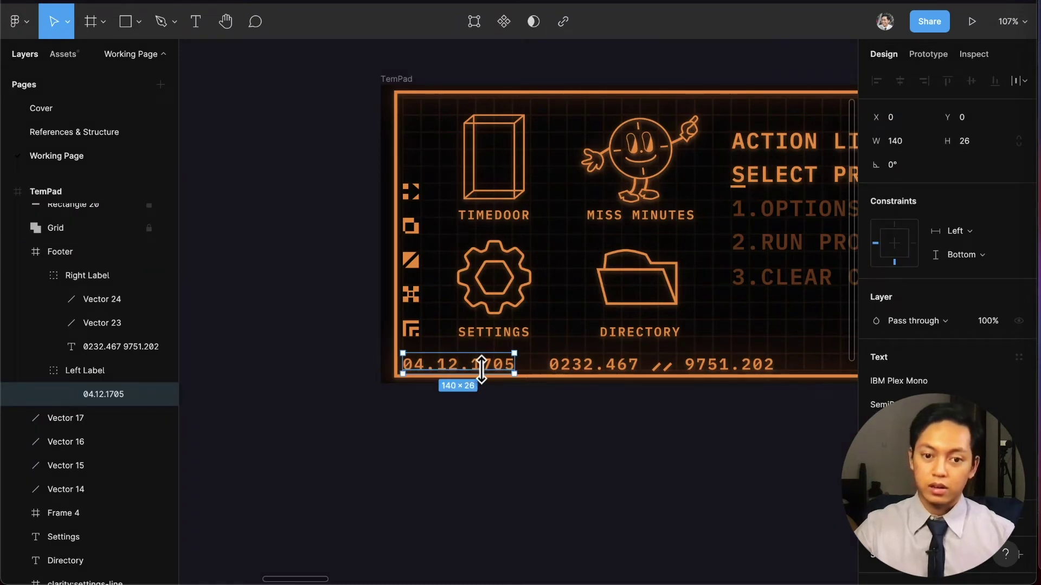
click(588, 369)
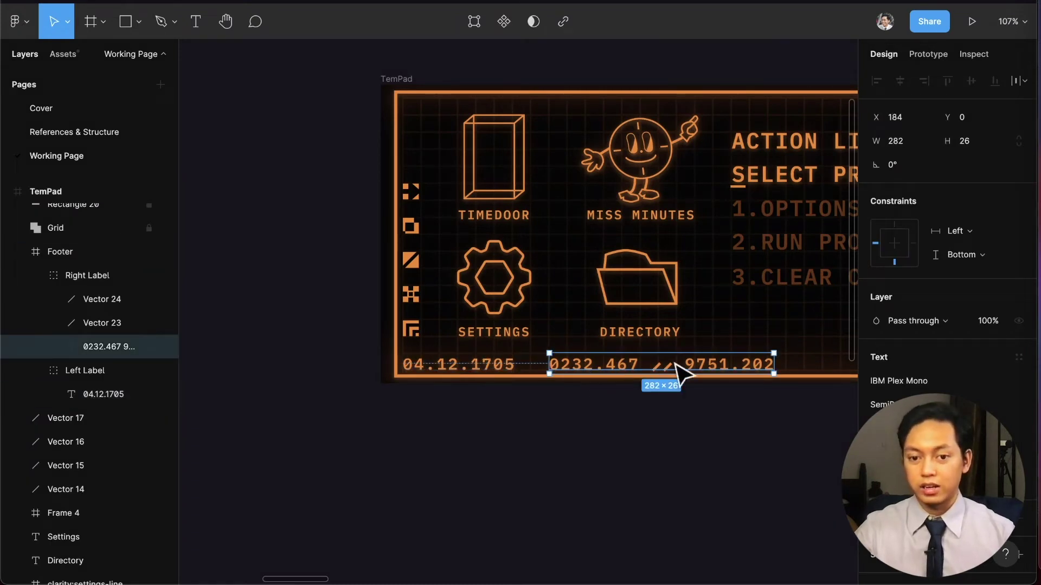
scroll(708, 371, up, 5)
click(572, 359)
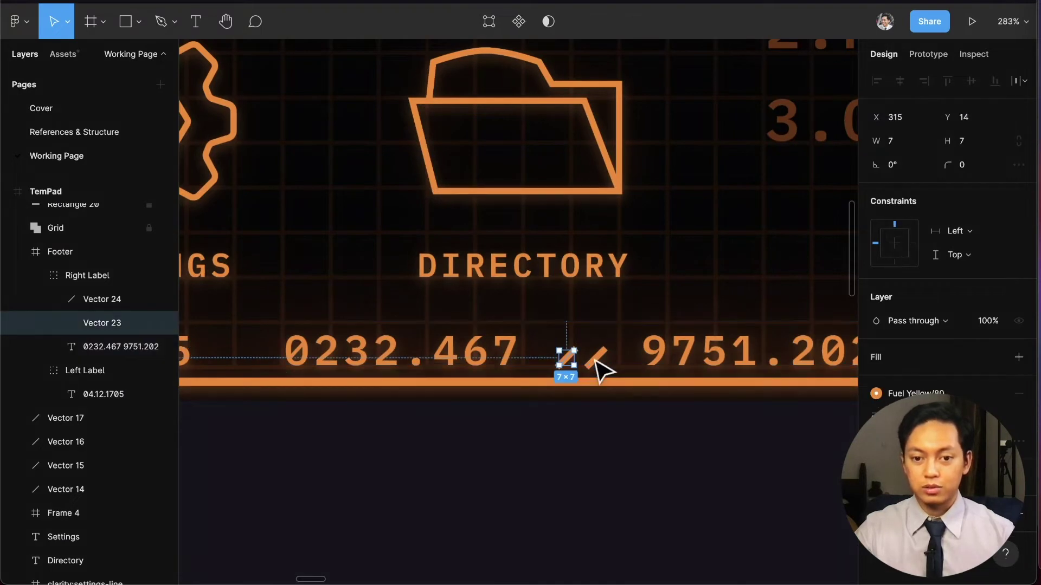
click(598, 363)
scroll(623, 368, down, 3)
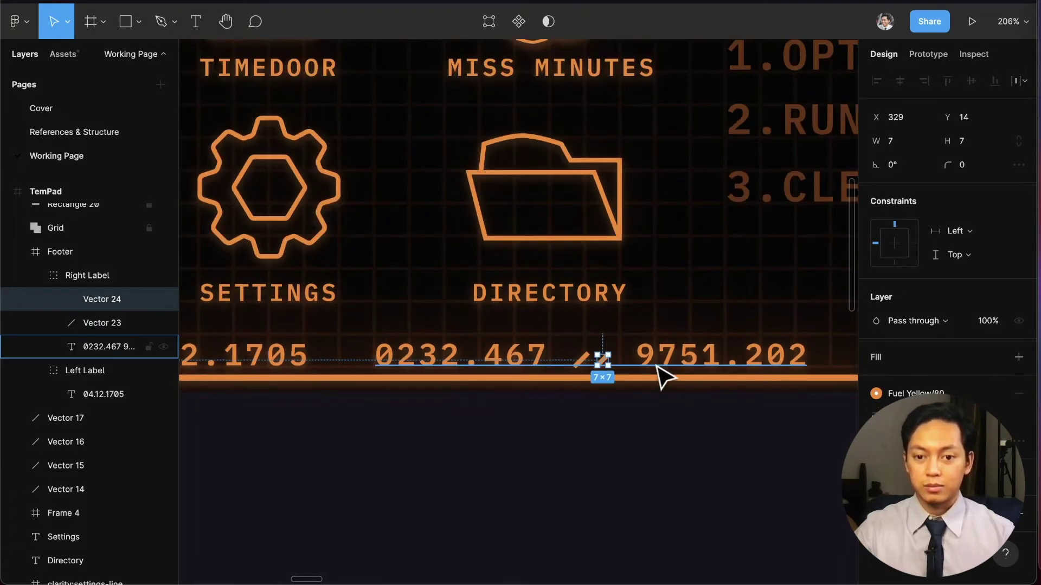
Copy the footer's date, number text and both slashes from the HOME TemPad into the Components section, below the Status Bar component.
click(669, 372)
shift+click(607, 362)
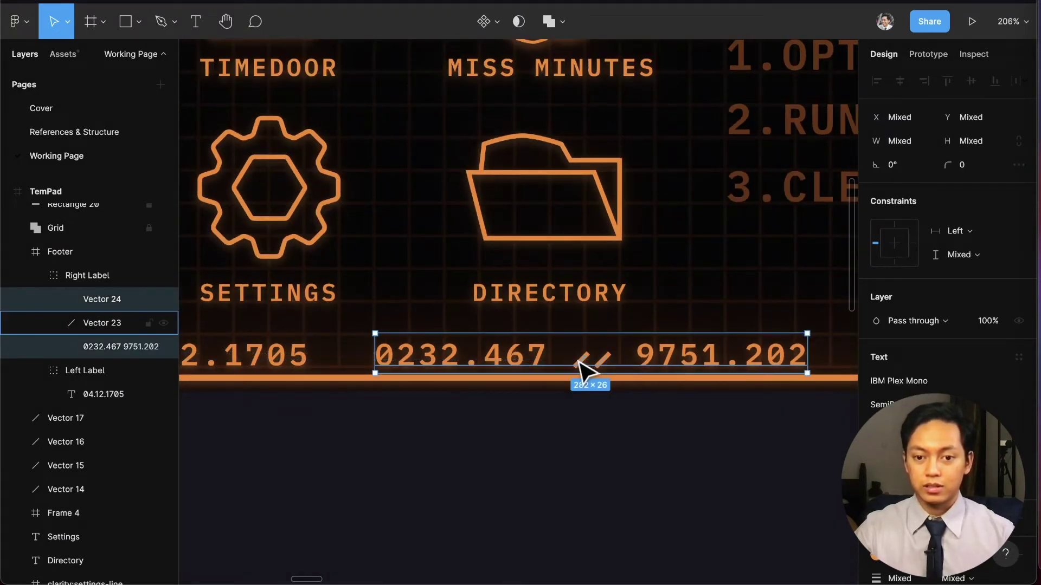
shift+click(579, 362)
scroll(406, 364, left, 3)
shift+click(404, 366)
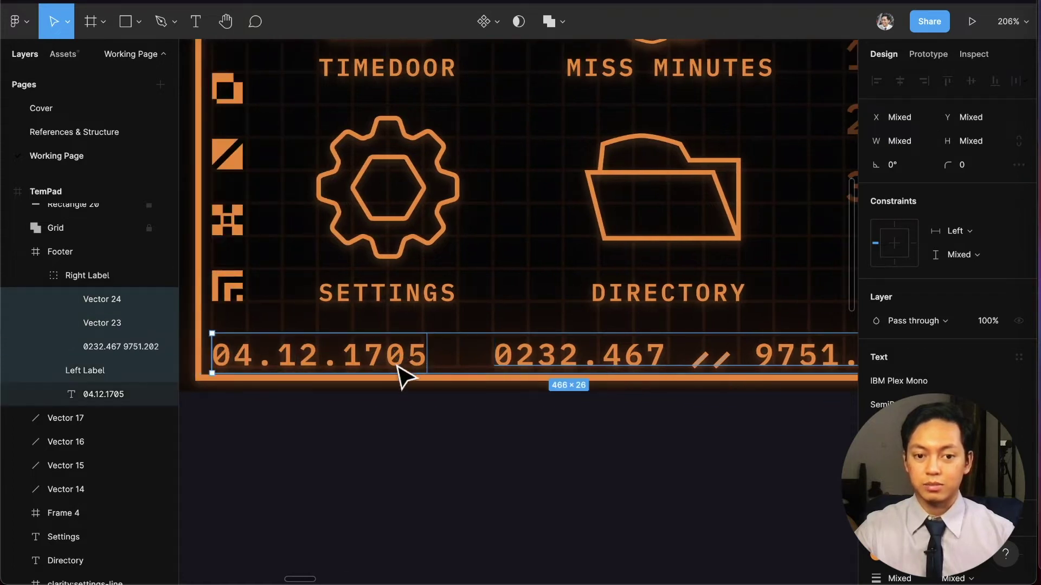
scroll(401, 374, down, 5)
scroll(398, 369, down, 6)
scroll(396, 372, right, 4)
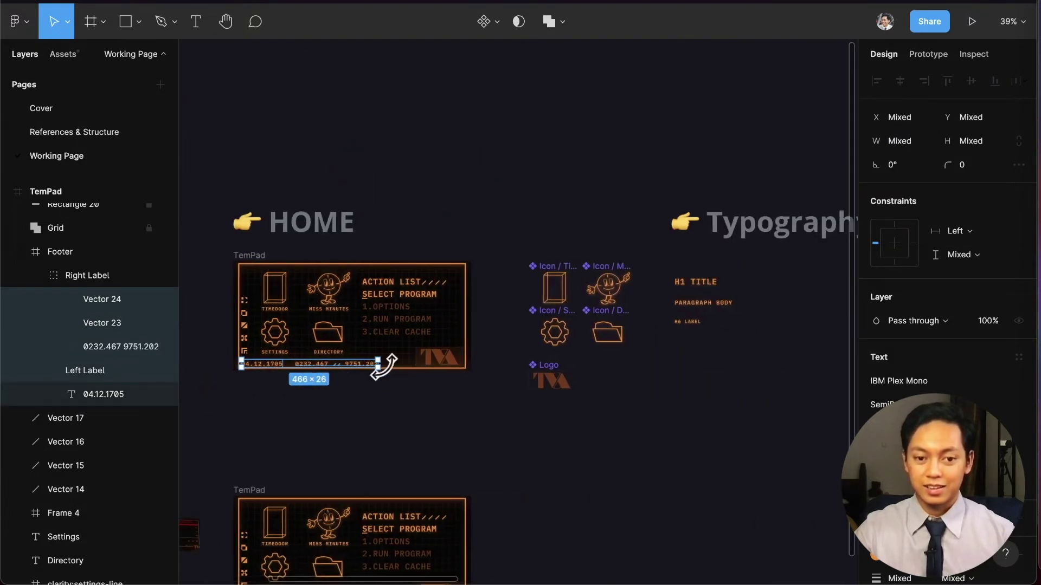
drag(273, 367, 595, 418)
key(alt+super+g)
click(634, 463)
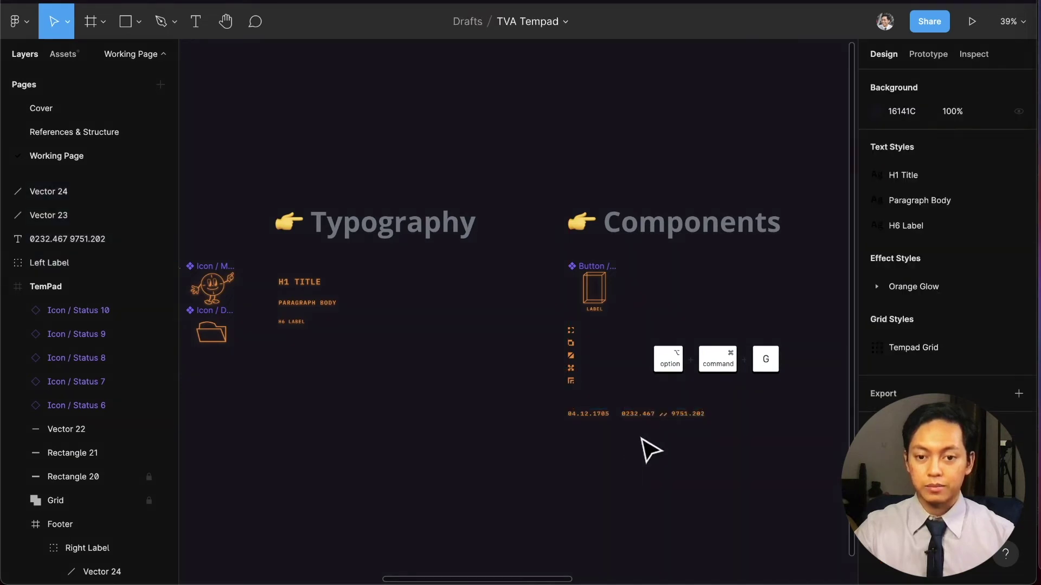
Examine the gap in the 0232.467 9751.202 text layer where the two separate slash vectors sit.
scroll(644, 447, up, 10)
scroll(645, 422, up, 1)
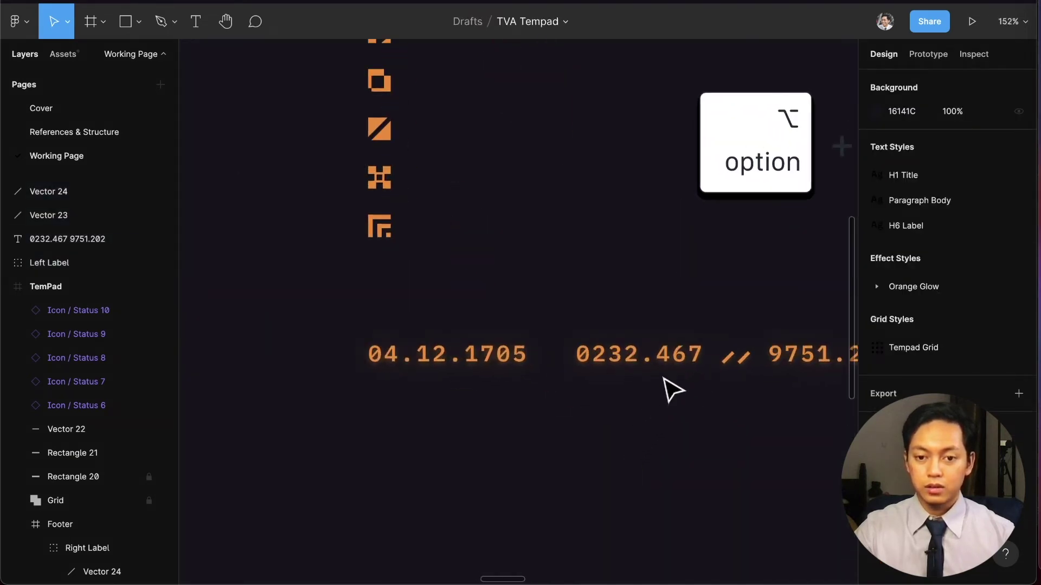
click(672, 362)
scroll(681, 386, right, 5)
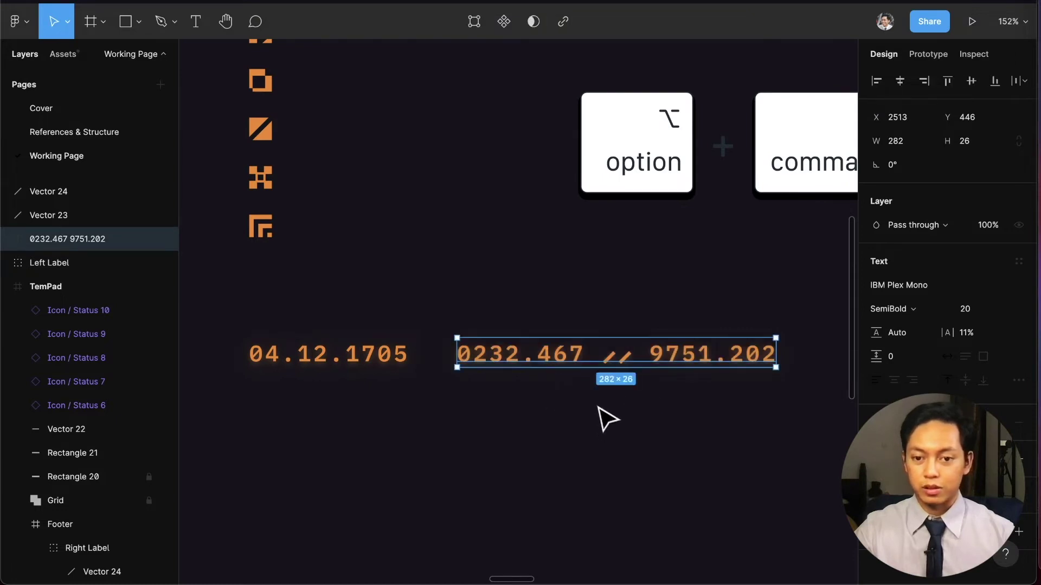
double_click(573, 358)
drag(584, 355, 651, 360)
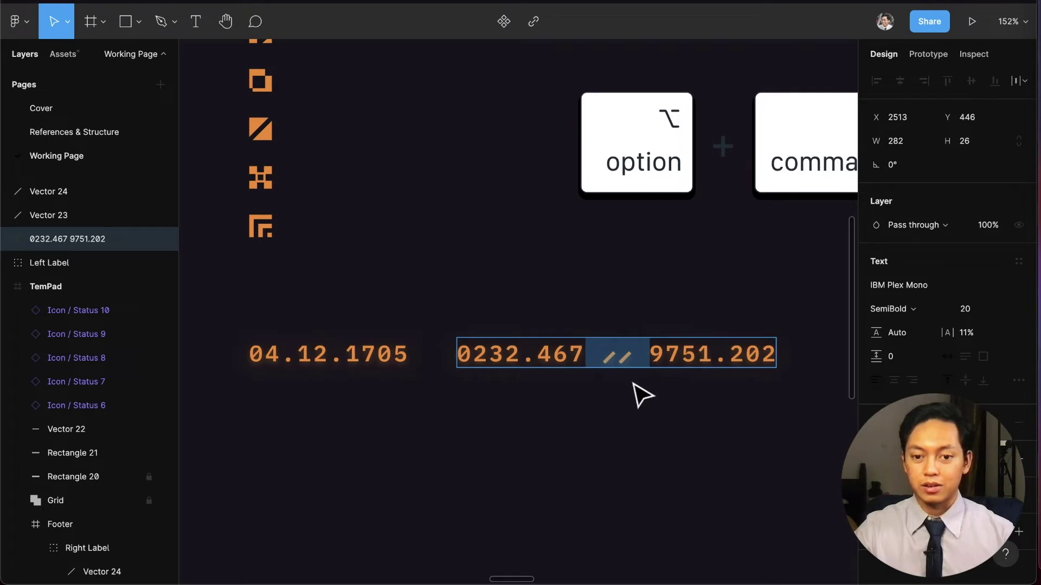
key(Escape)
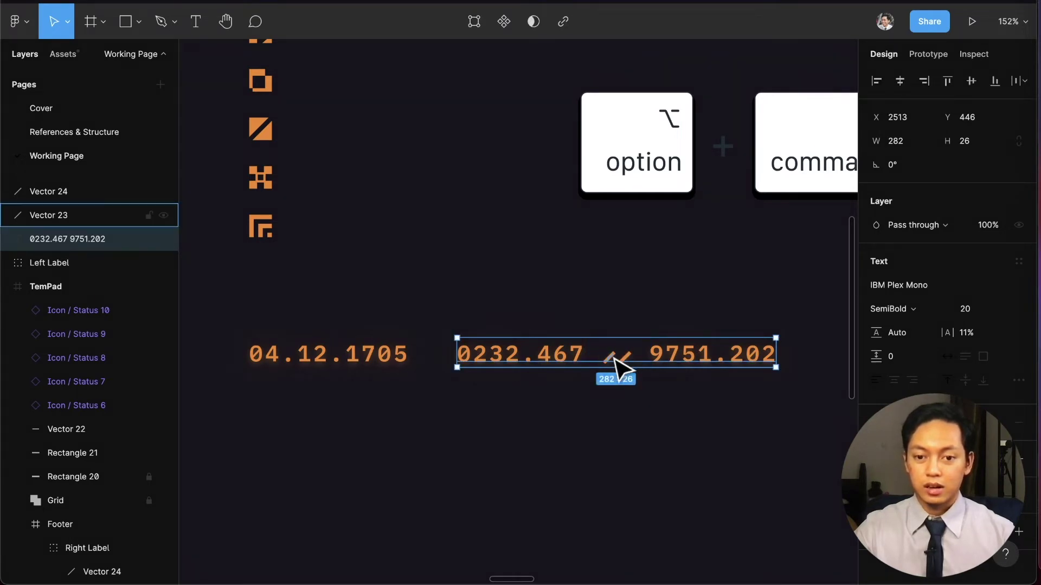
Try deleting digits from the 0232.467 part of the text against the fixed slashes, and undo the deletion.
double_click(543, 354)
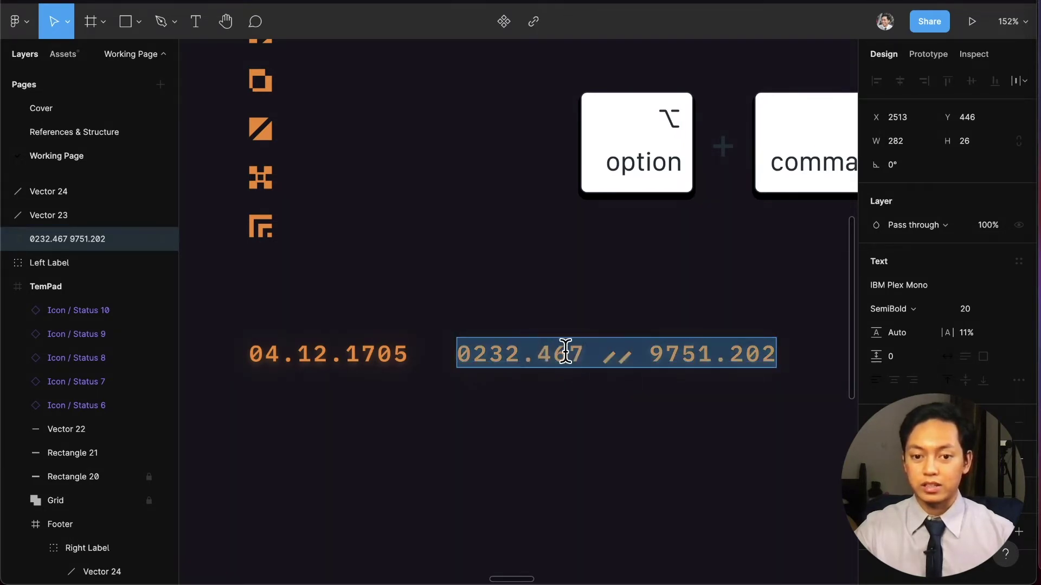
click(568, 354)
key(BackSpace)
text(1)
key(BackSpace)
key(BackSpace)
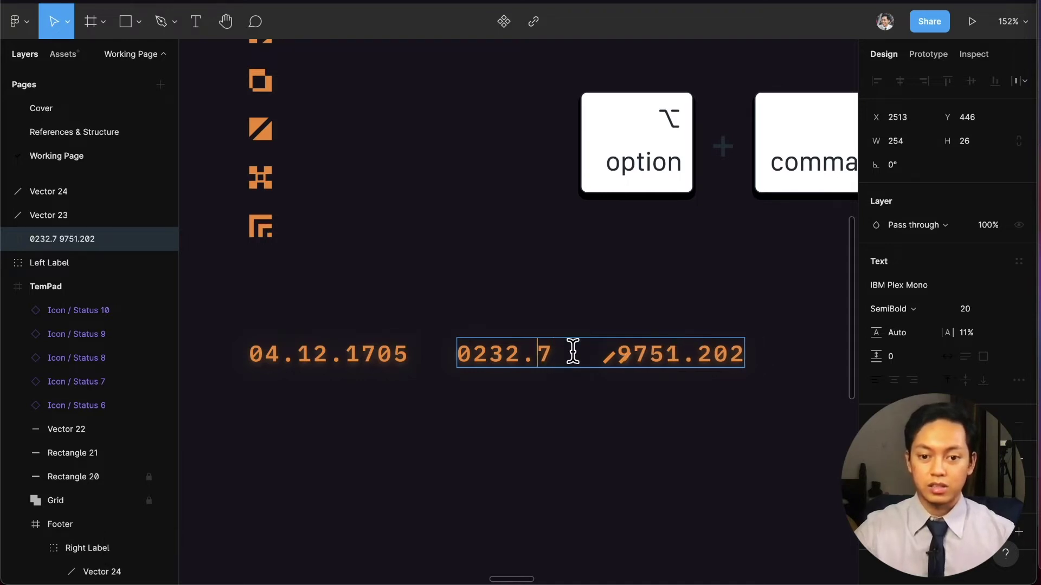
key(super+z)
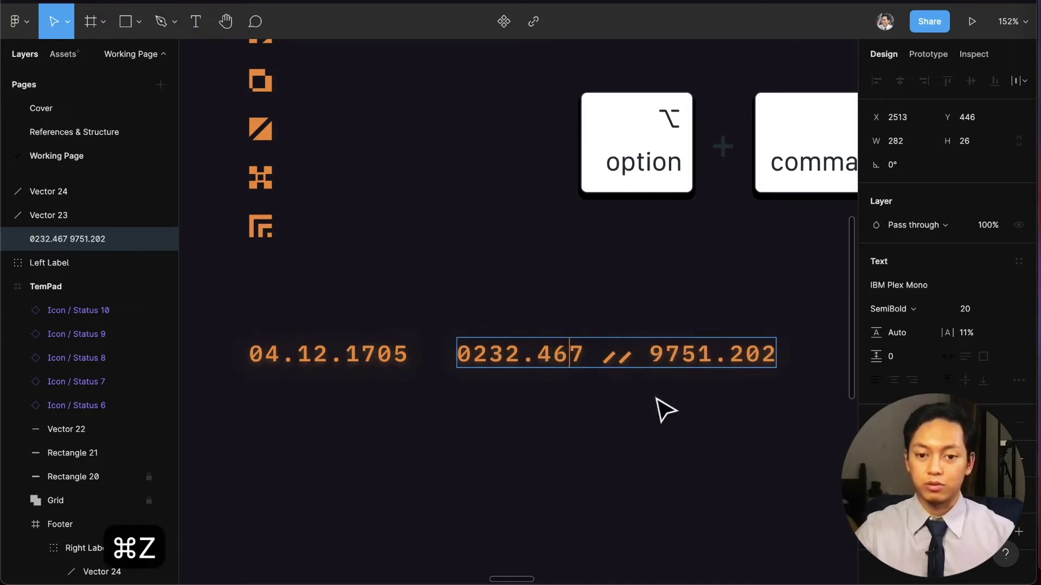
click(719, 401)
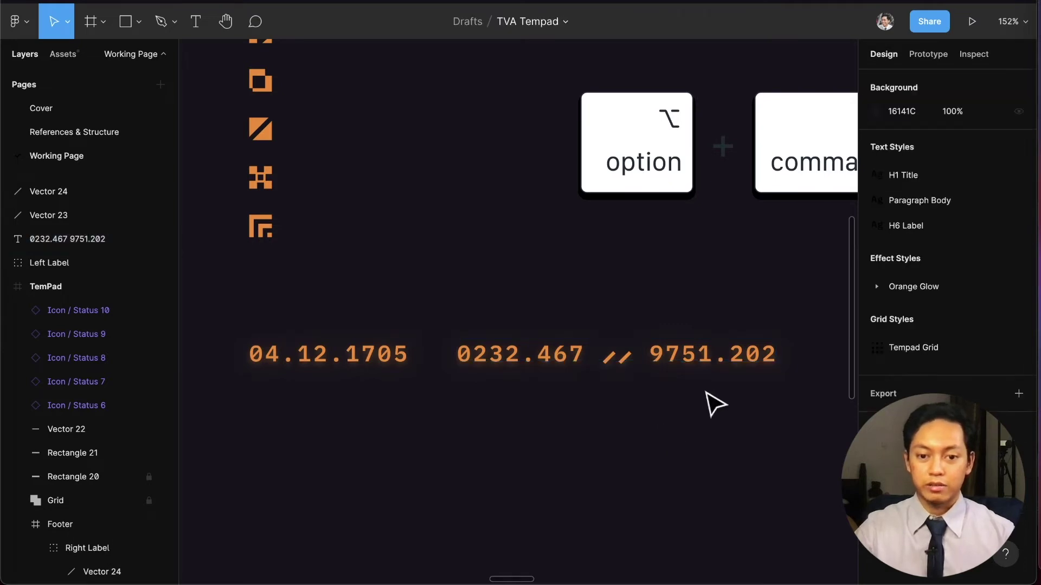
Cut the spaces and 9751.202 out of the combined number text and paste them as a separate text layer.
double_click(556, 347)
click(584, 349)
drag(583, 350, 779, 353)
key(super+x)
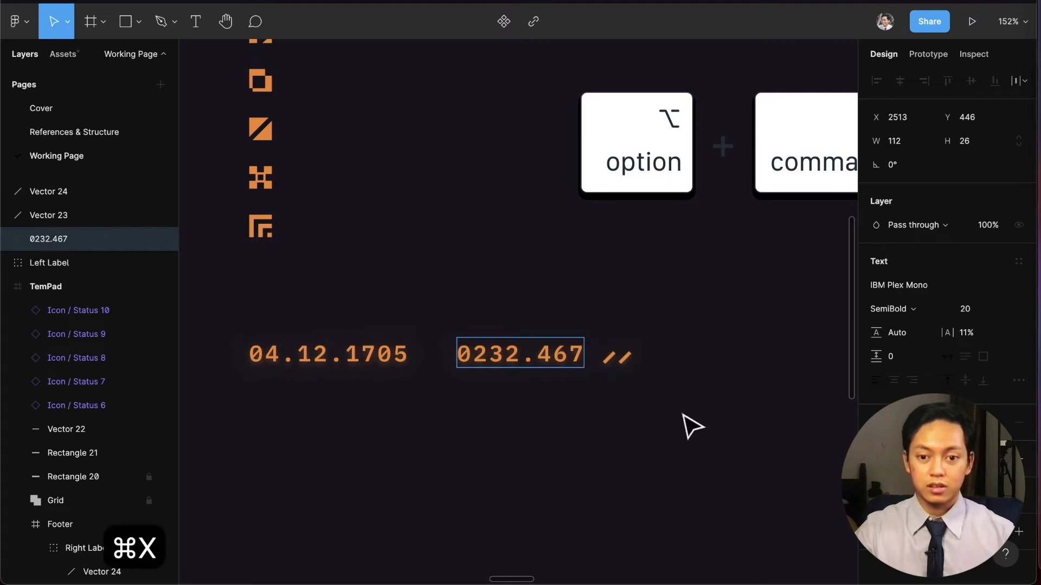
key(Escape)
click(688, 424)
key(super+v)
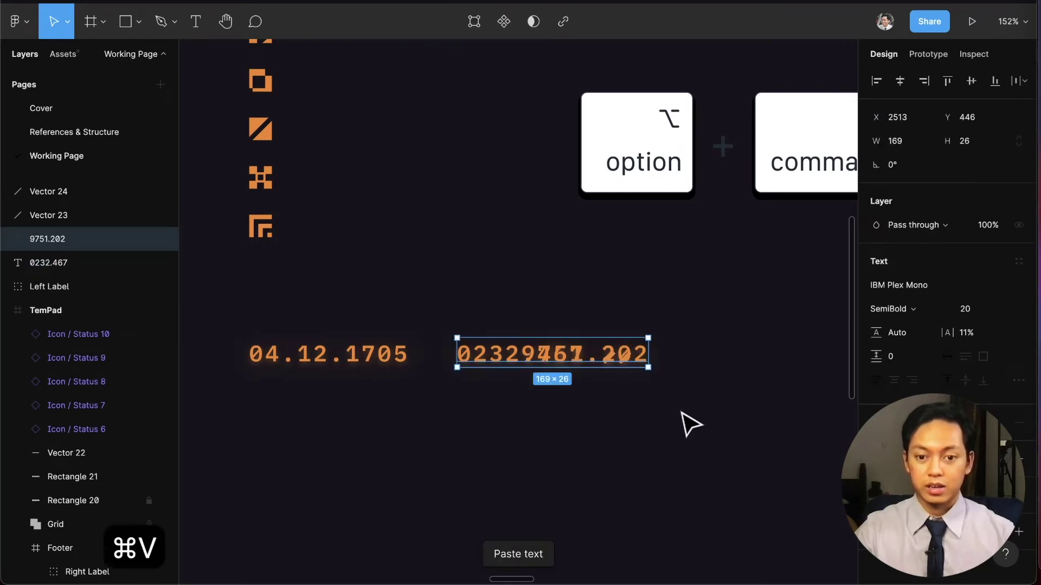
Remove the leading spaces from the 9751.202 text and place it after the slashes at 19 px, level with 0232.467.
drag(525, 353, 612, 352)
double_click(707, 360)
key(BackSpace)
key(Escape)
key(Escape)
drag(674, 364, 699, 361)
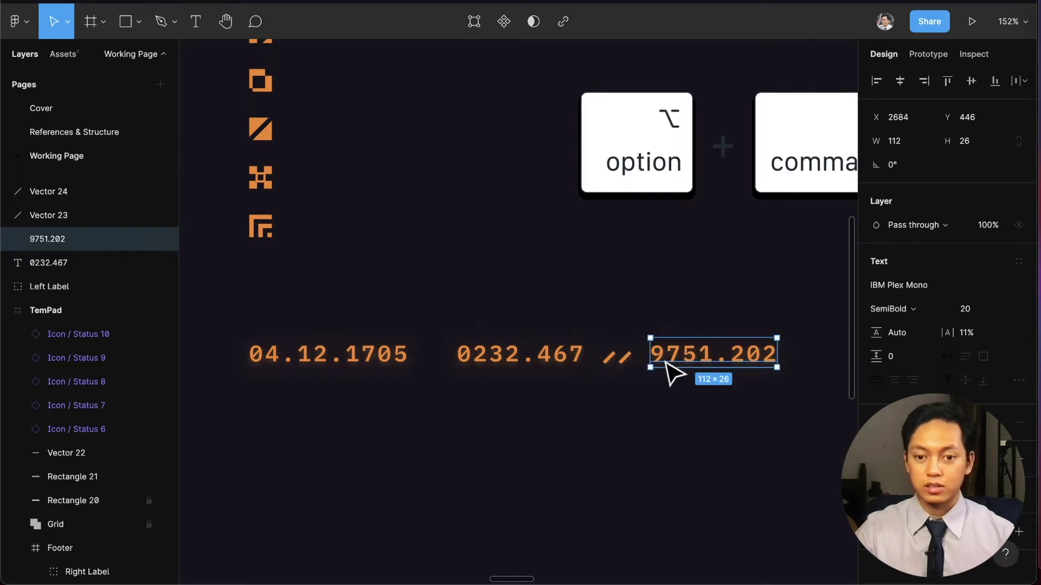
key(alt)
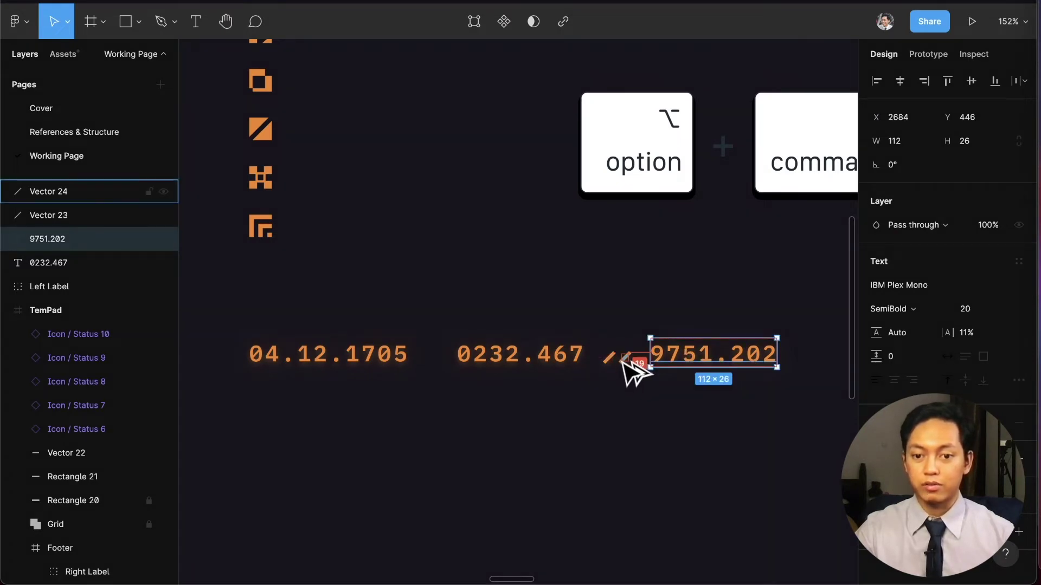
click(642, 400)
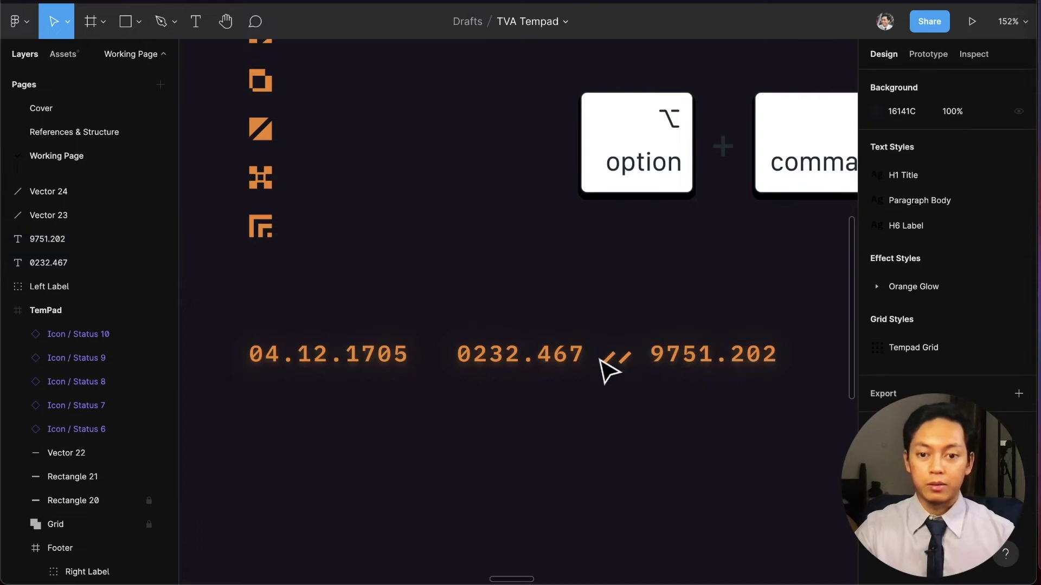
Wrap the two slash vectors in an auto layout frame and rename it Slashes.
drag(599, 345, 657, 396)
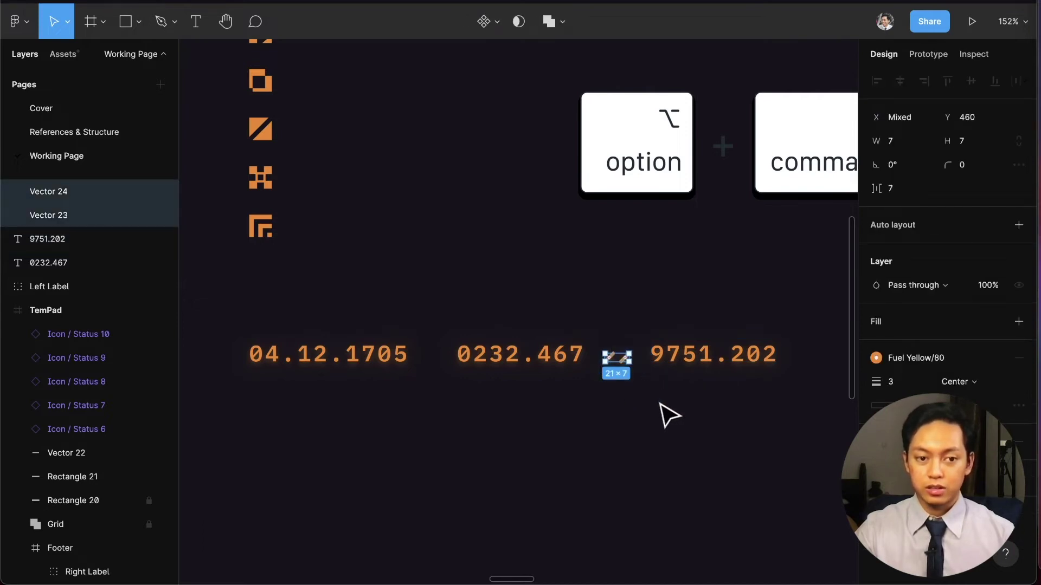
key(shift+a)
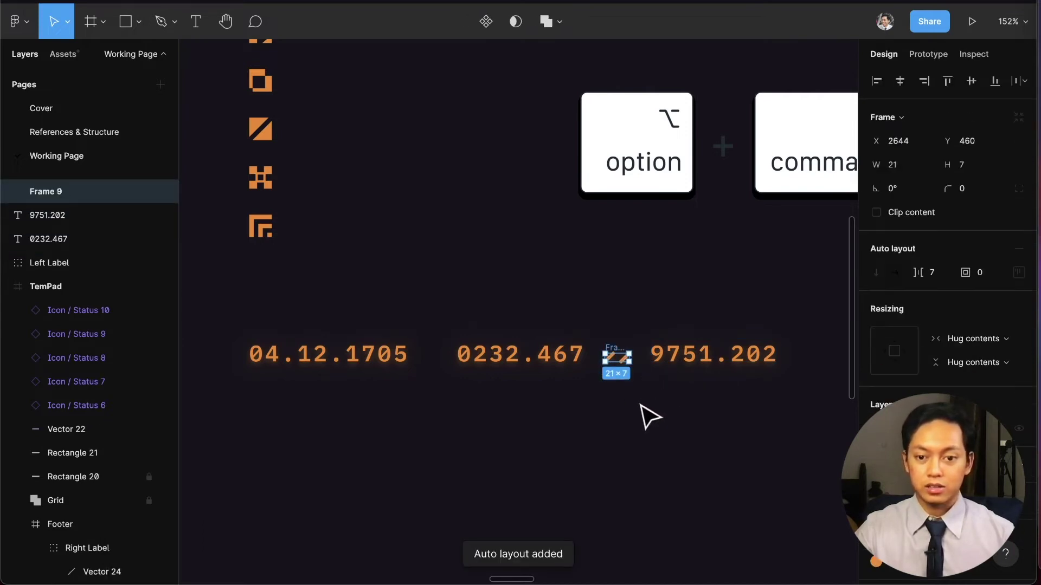
key(super+r)
text(Slashs)
key(BackSpace)
text(es)
key(Return)
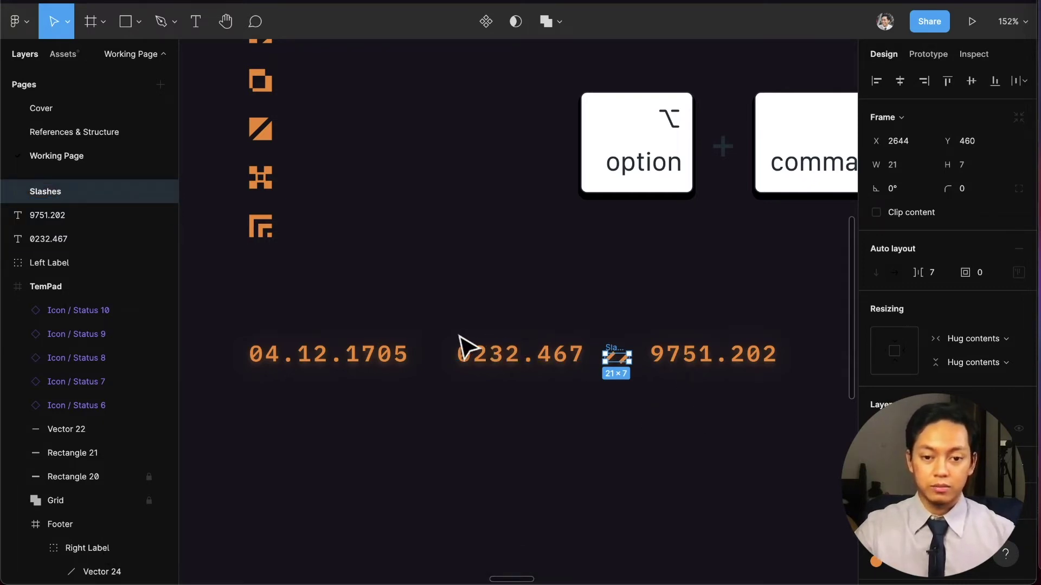
Combine 0232.467, Slashes and 9751.202 into one auto layout frame and rename it Date Right.
drag(450, 330, 795, 381)
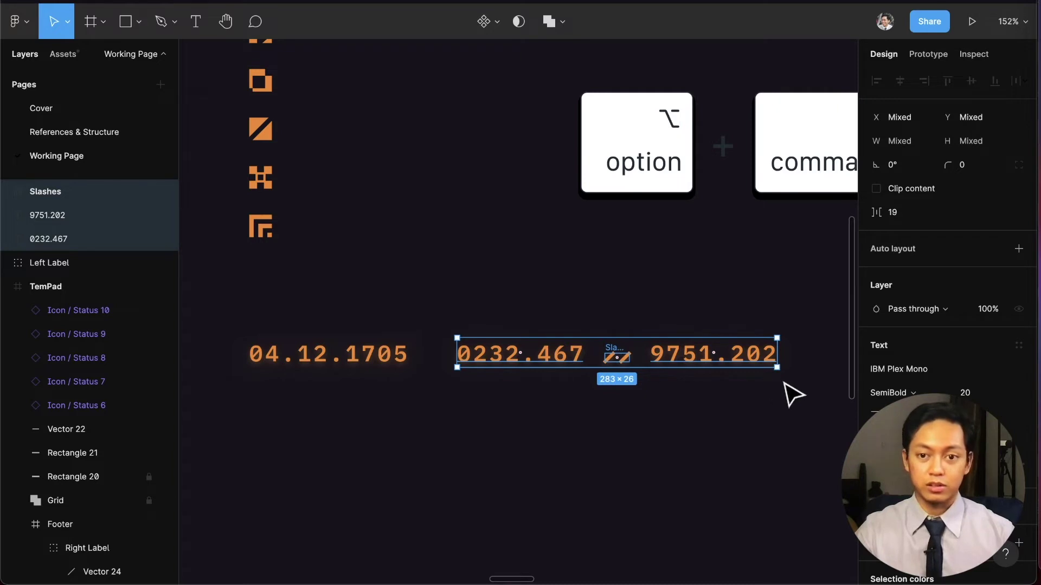
key(shift+a)
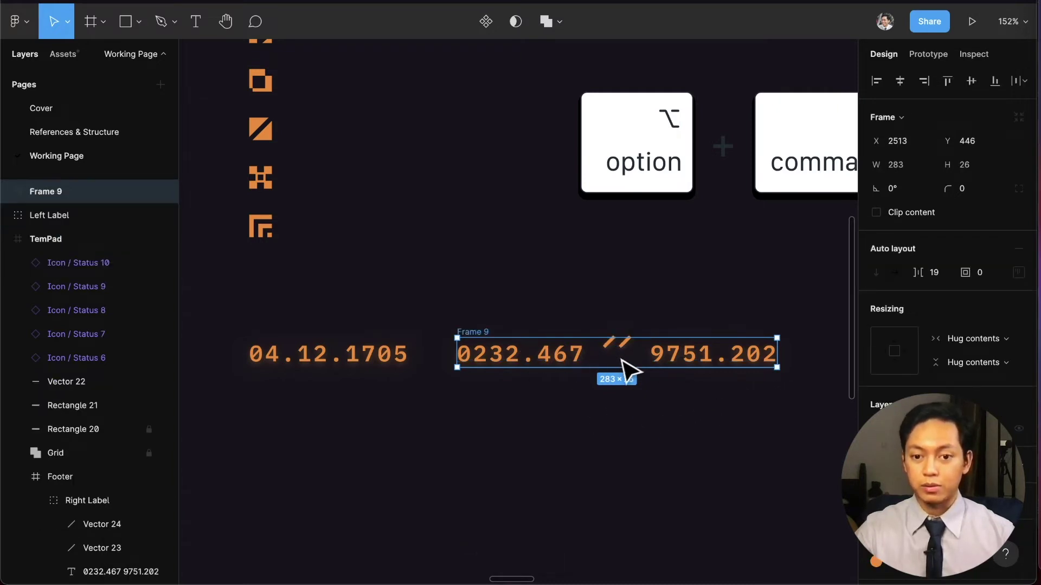
key(super+r)
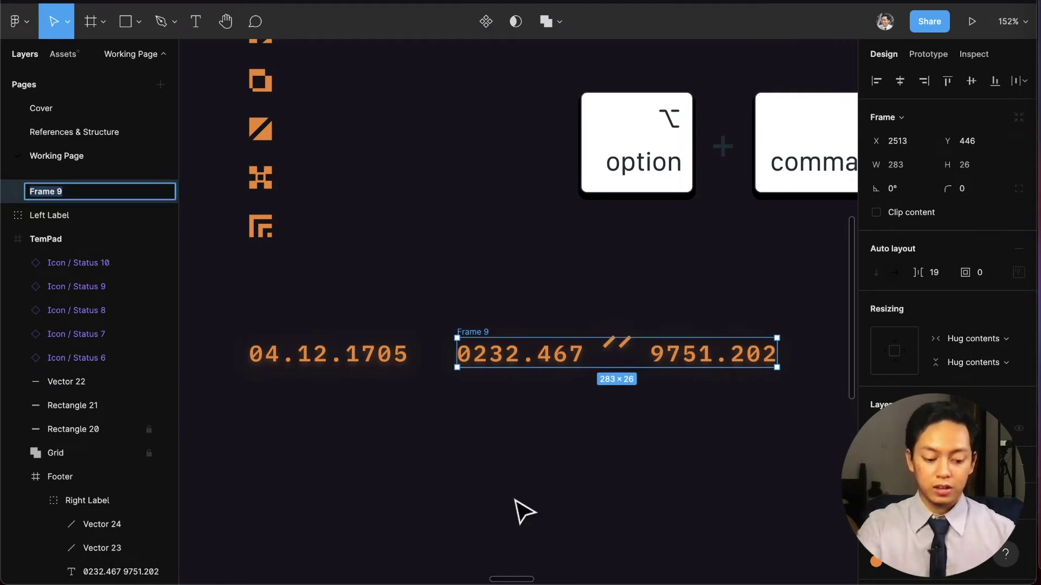
text(Date Right)
key(Return)
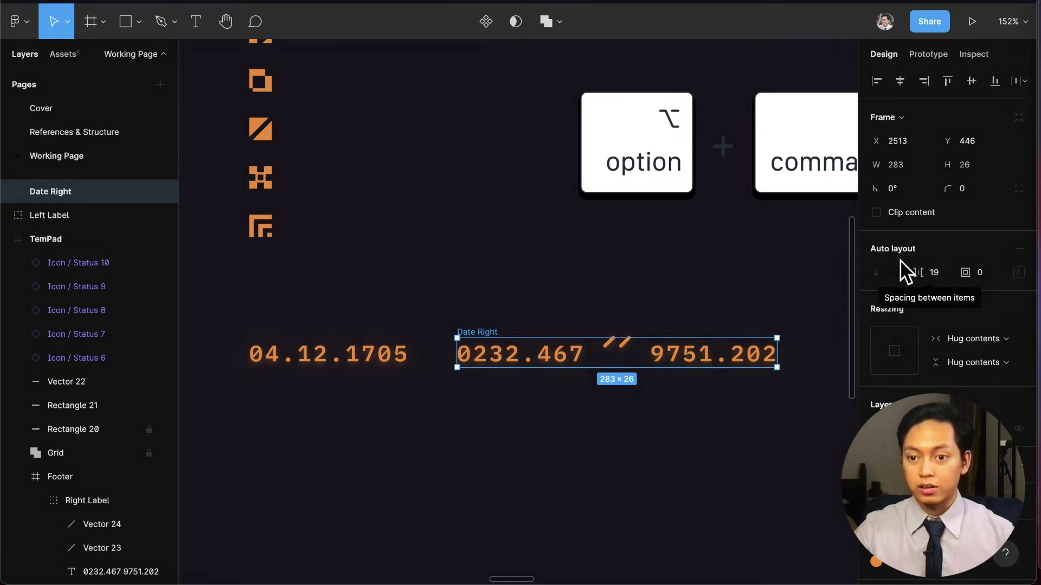
Set the Date Right frame's auto layout alignment to bottom, trying the centre alignment along the way.
click(1018, 274)
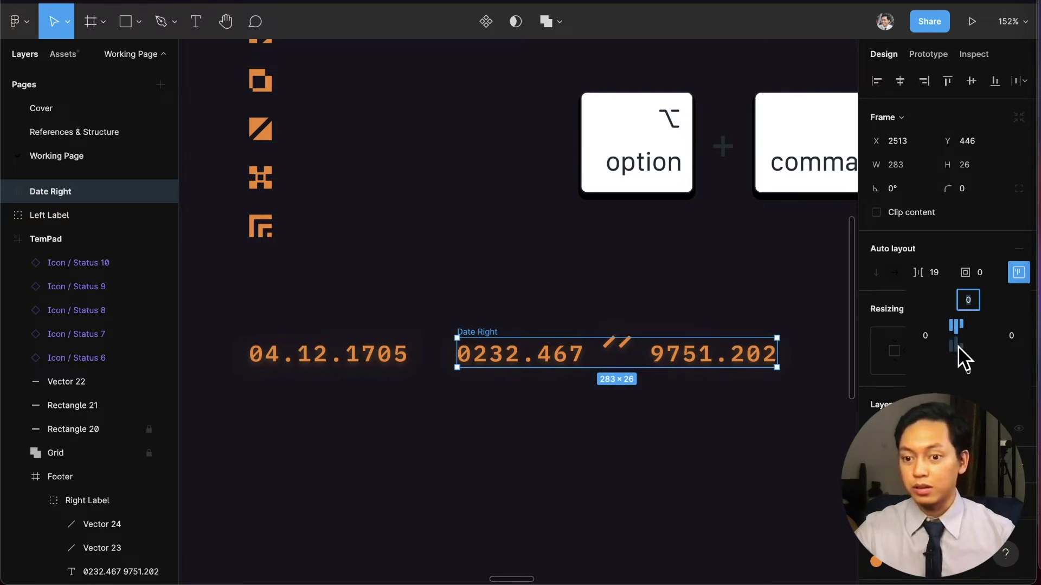
click(957, 346)
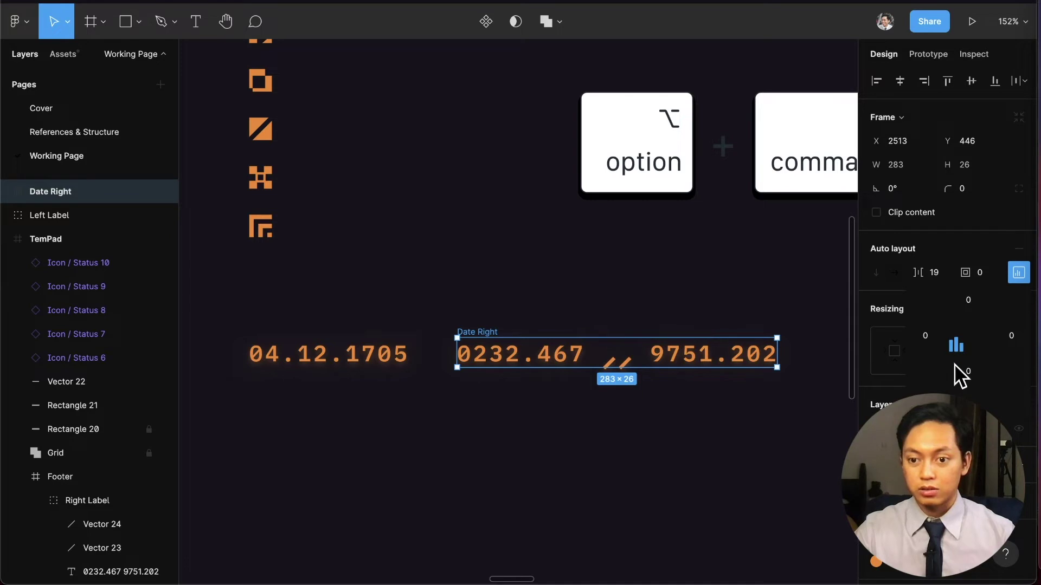
click(955, 331)
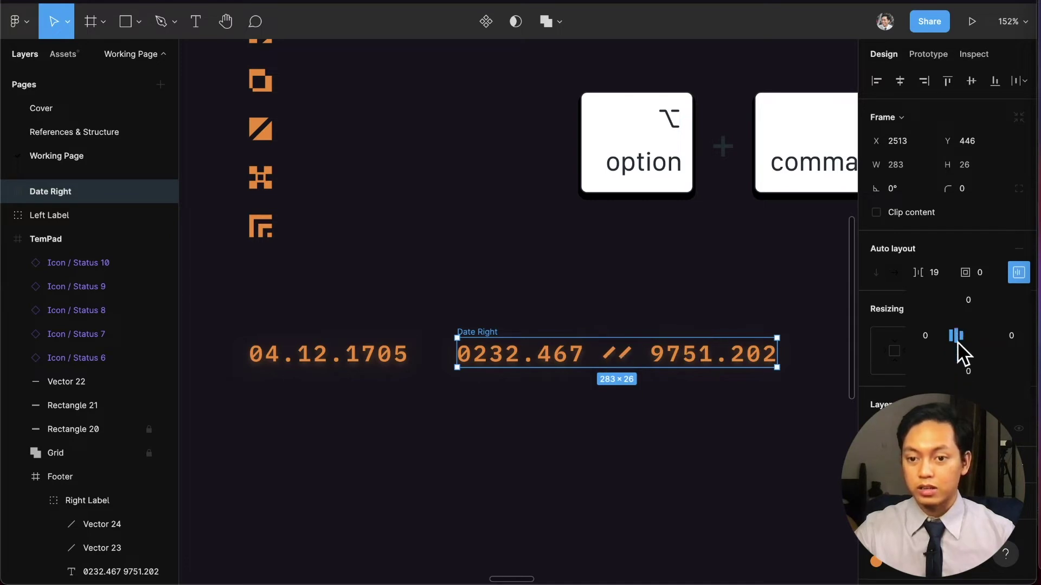
click(955, 347)
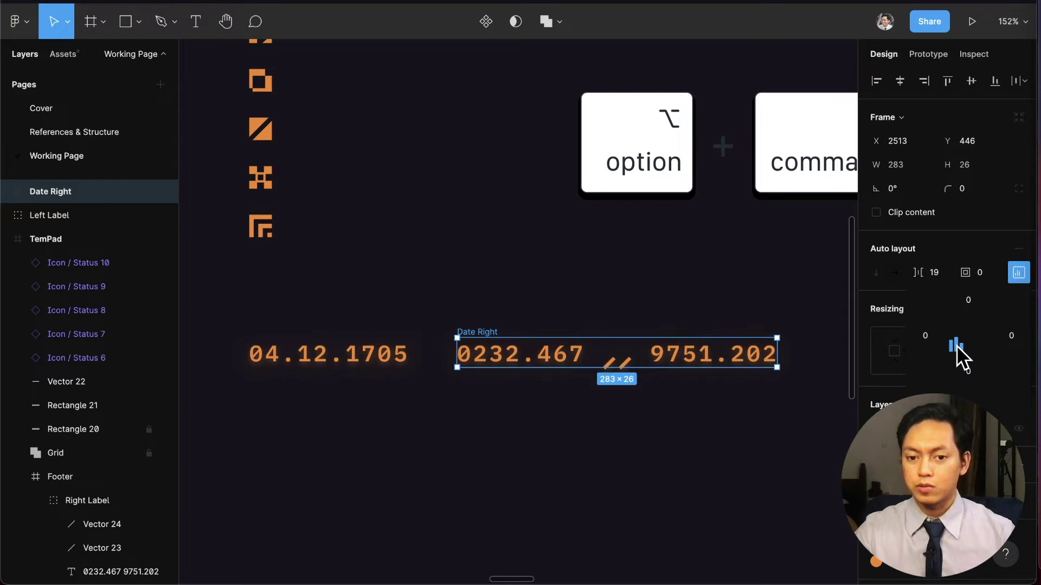
Raise the slashes within the label by stretching the Slashes frame upward to a fixed height of 12.
scroll(615, 360, down, 3)
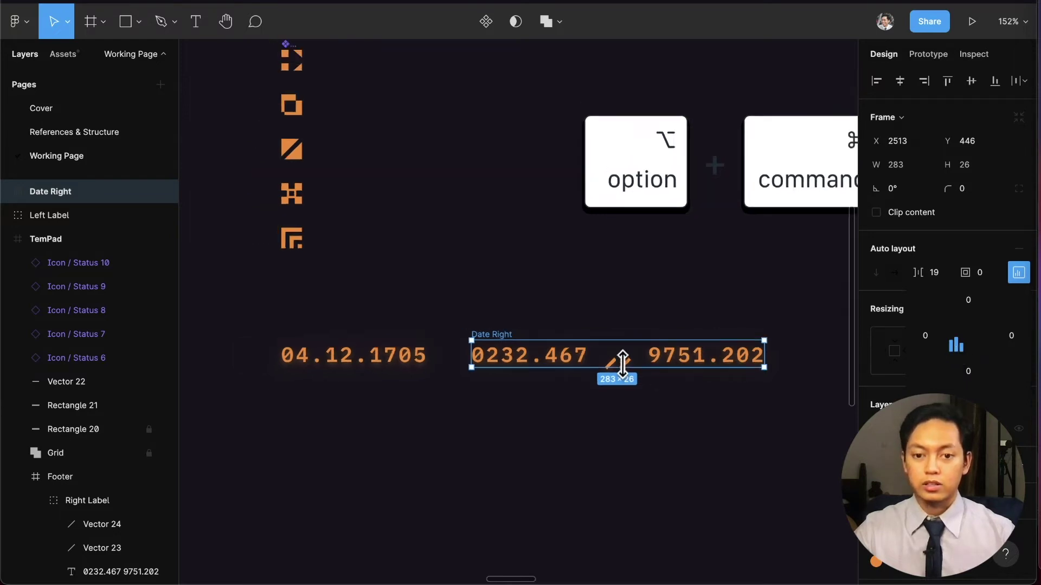
scroll(650, 374, left, 6)
scroll(659, 379, right, 5)
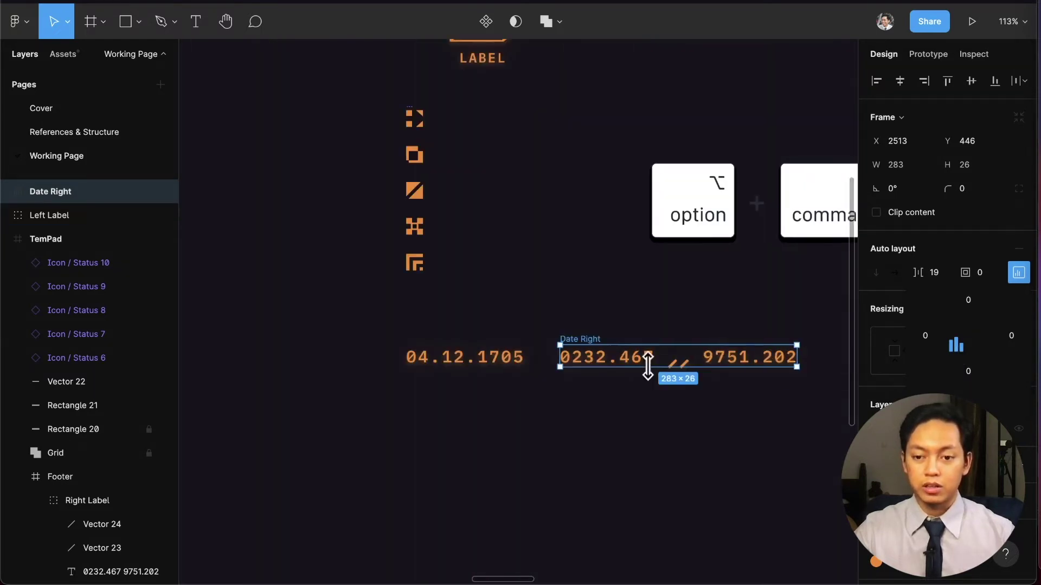
scroll(734, 352, up, 5)
click(617, 380)
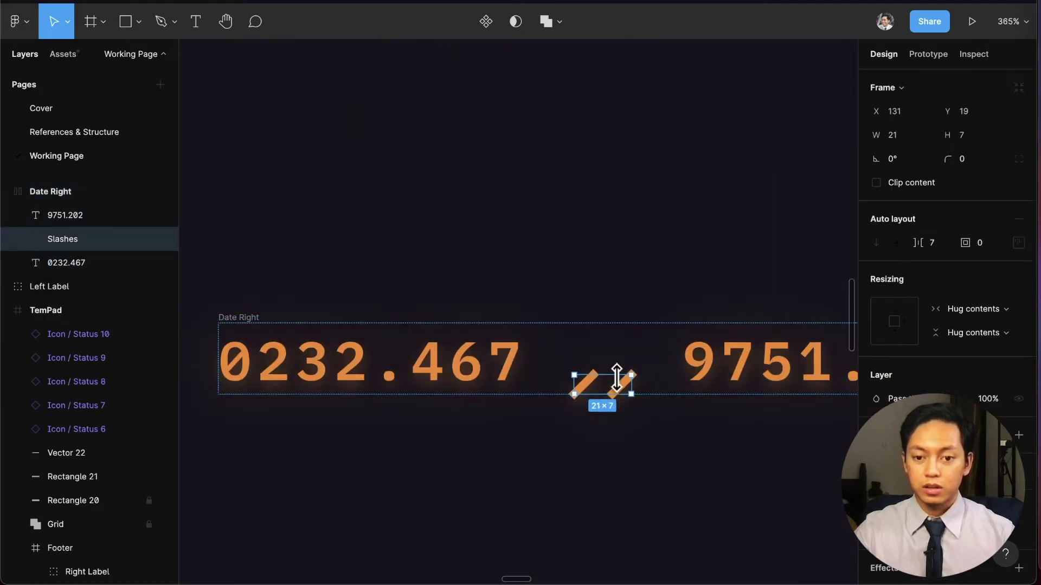
drag(615, 375, 617, 361)
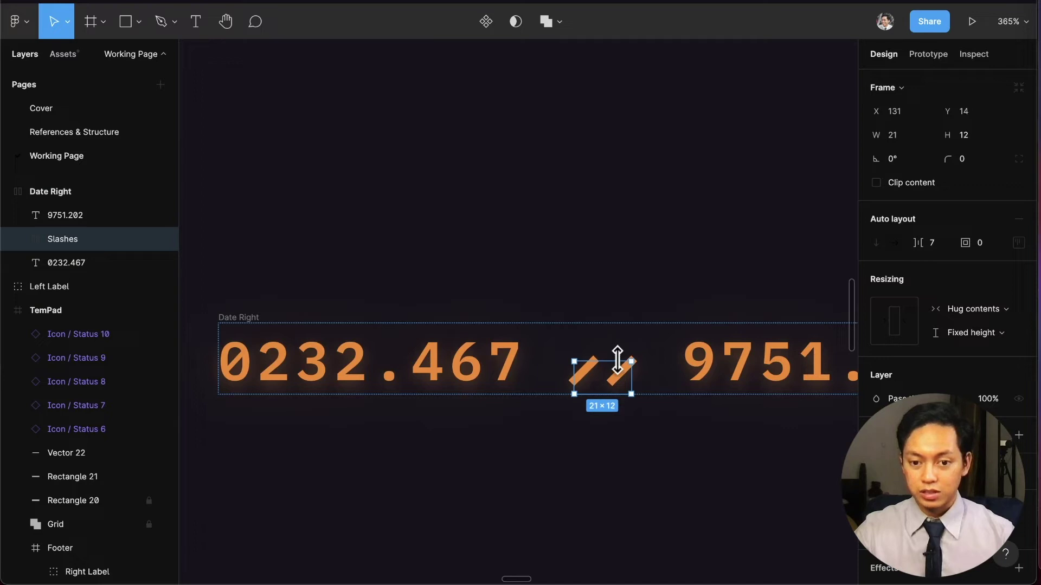
click(618, 434)
scroll(694, 436, down, 3)
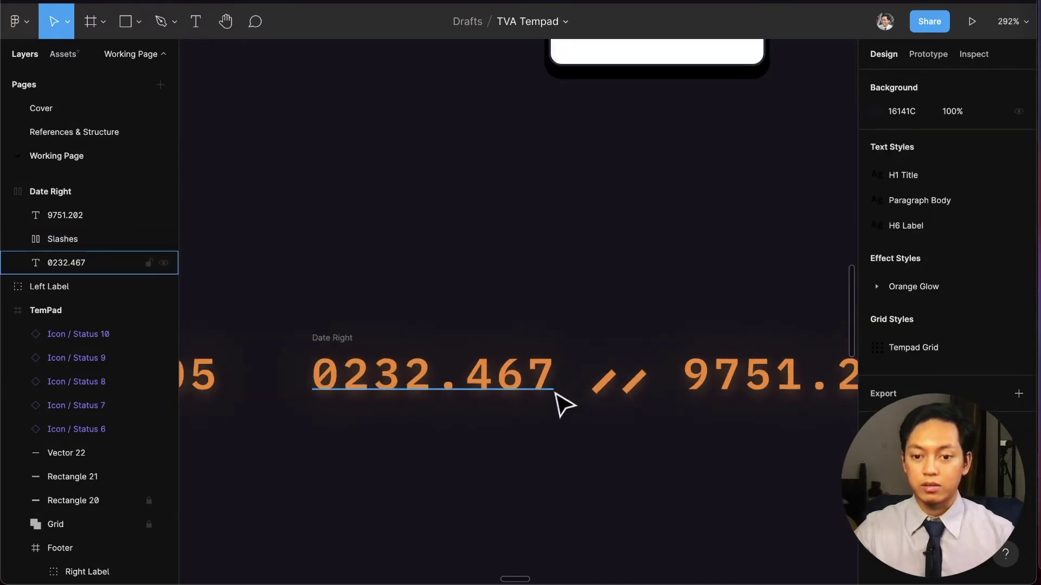
scroll(583, 417, down, 5)
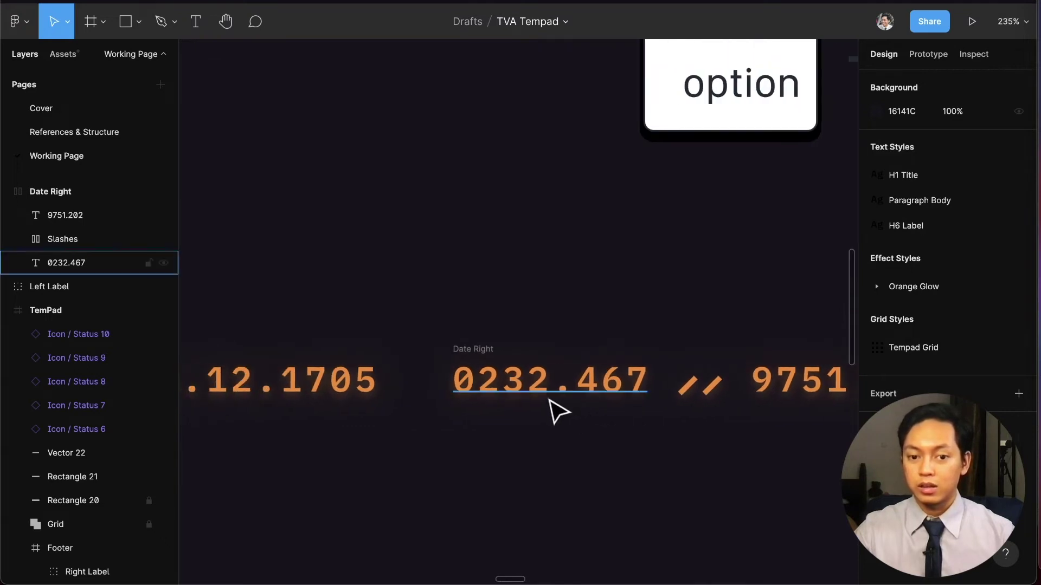
Rename the Date Right frame as Right Label to match the Left Label group, and select its 0232.467 text.
click(486, 386)
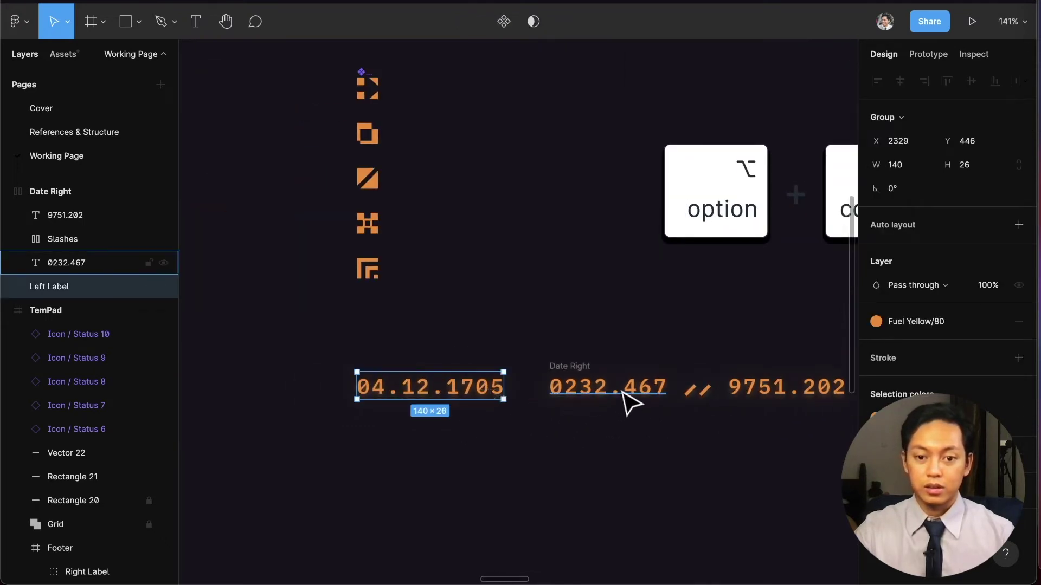
click(578, 374)
key(super+r)
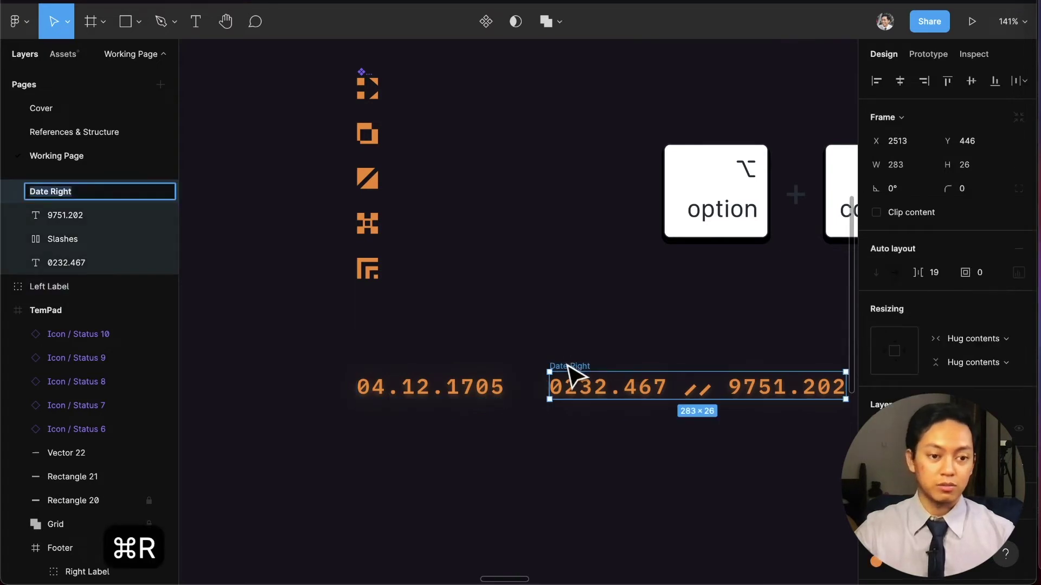
text(Right Lab)
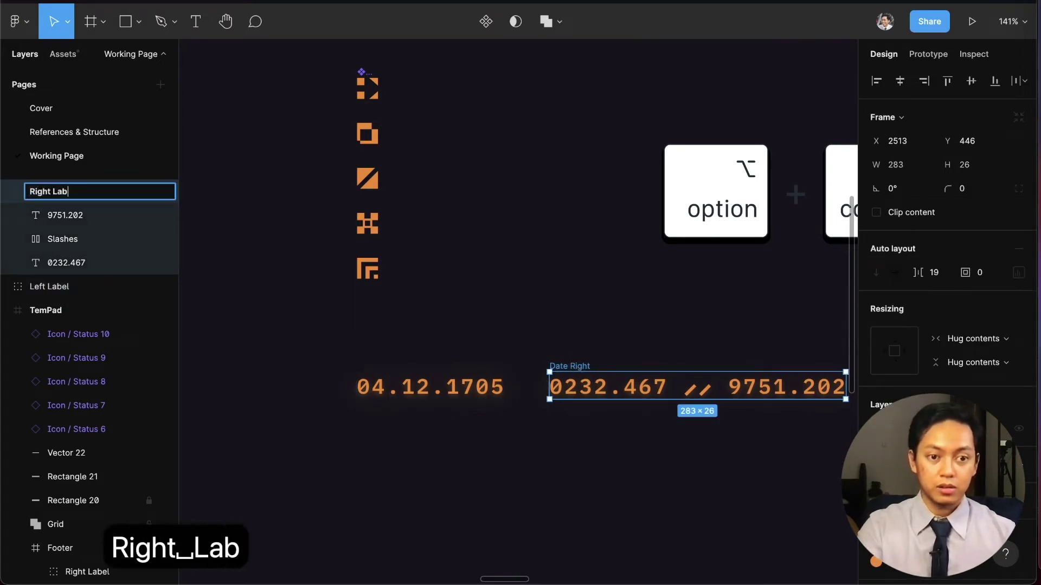
text(el)
key(Return)
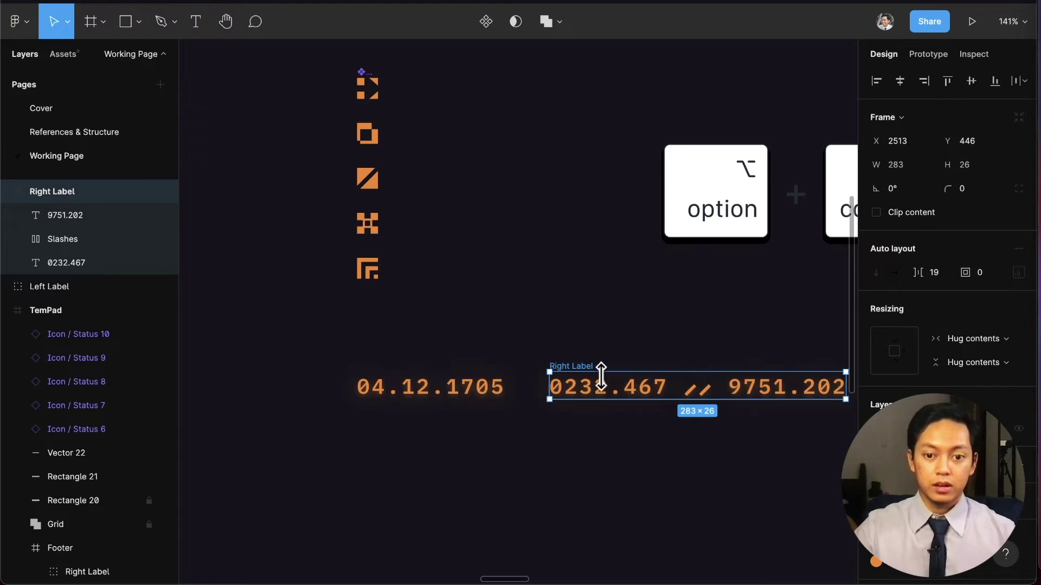
click(609, 394)
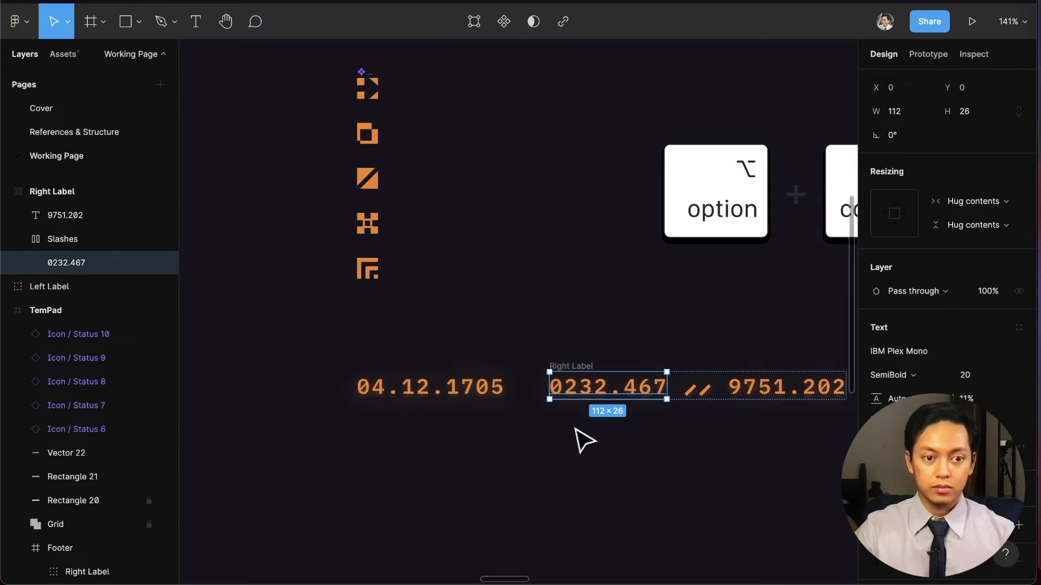
Rename the 0232.467 text layer as Center and the 9751.202 text layer as Right.
key(super+r)
text(Center)
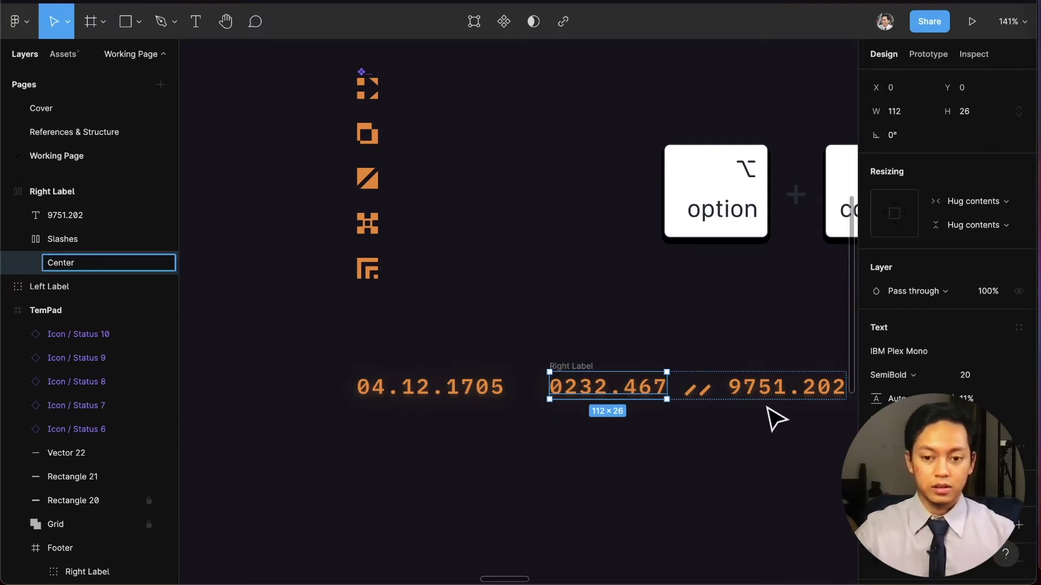
click(789, 398)
key(super+r)
text(Right)
key(Return)
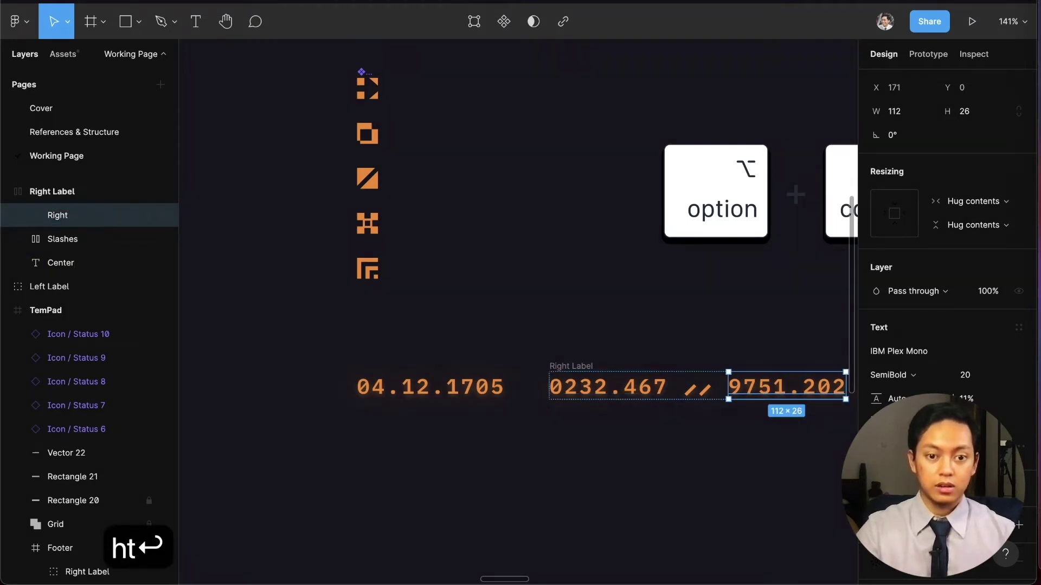
click(458, 398)
key(super+r)
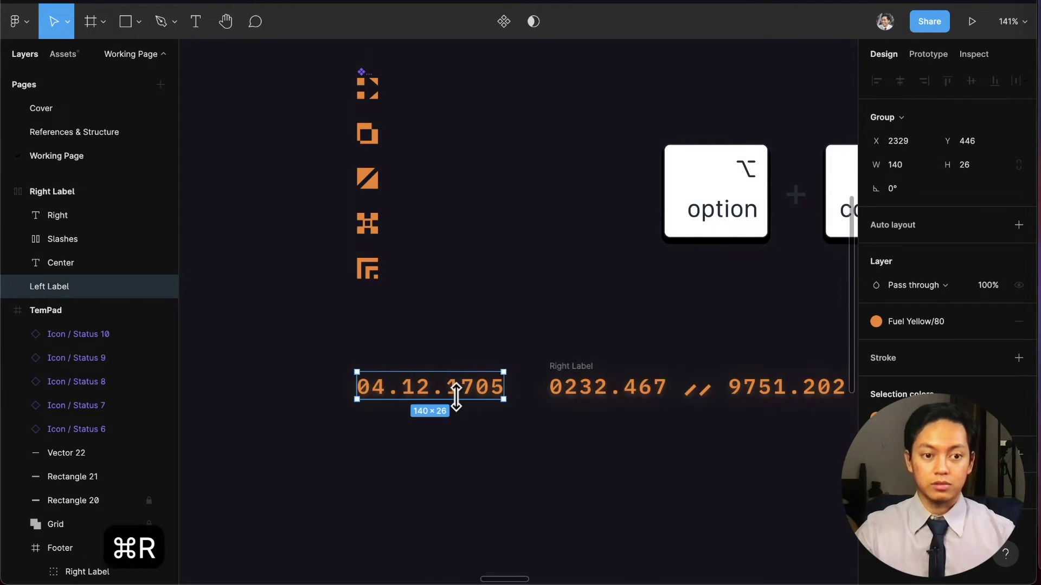
click(491, 450)
Combine Left Label and Right Label into one auto layout frame and rename it Datebar.
drag(324, 345, 830, 441)
key(shift+a)
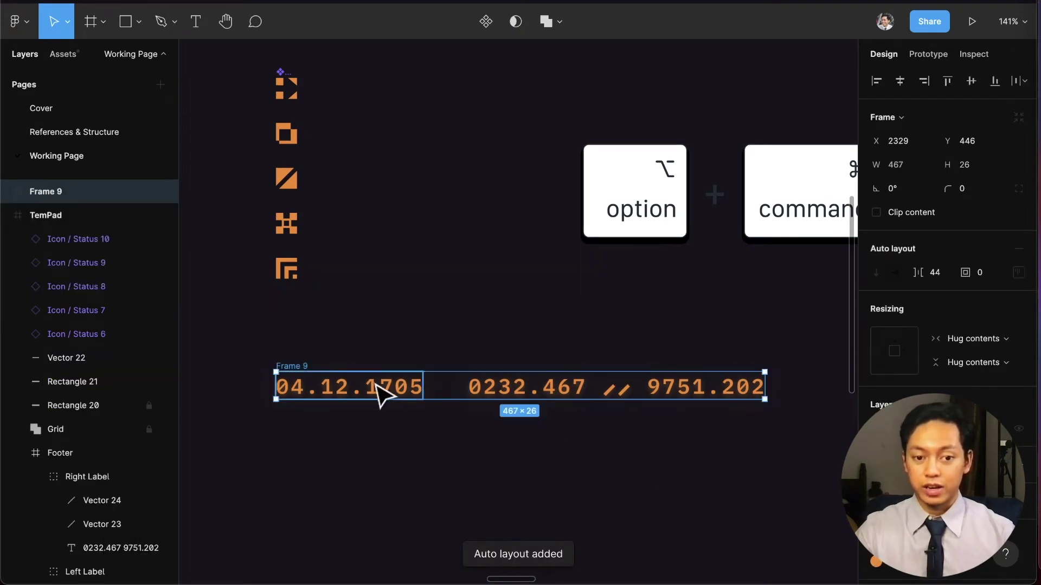
key(super+r)
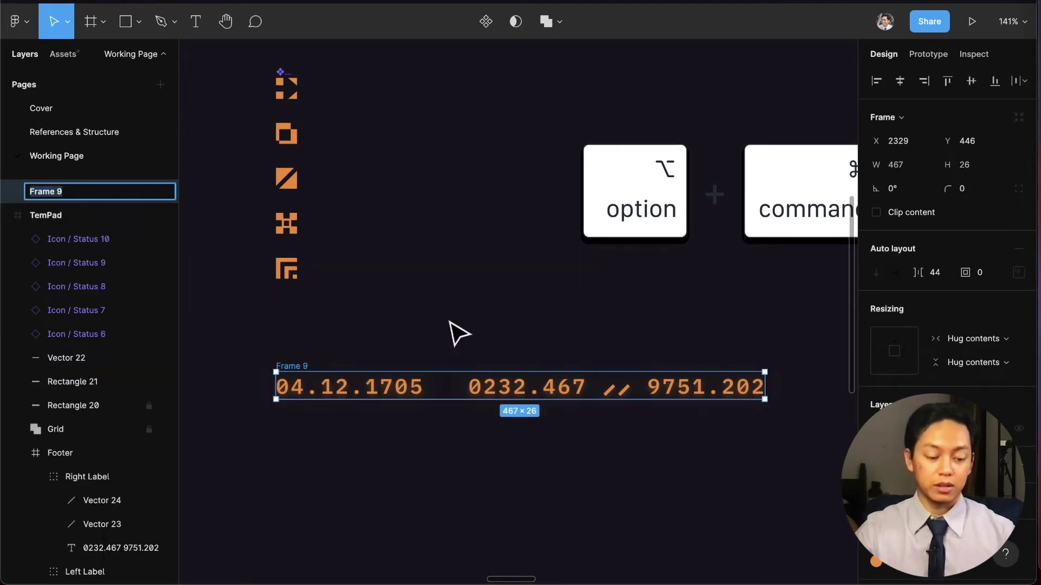
text(Datebar)
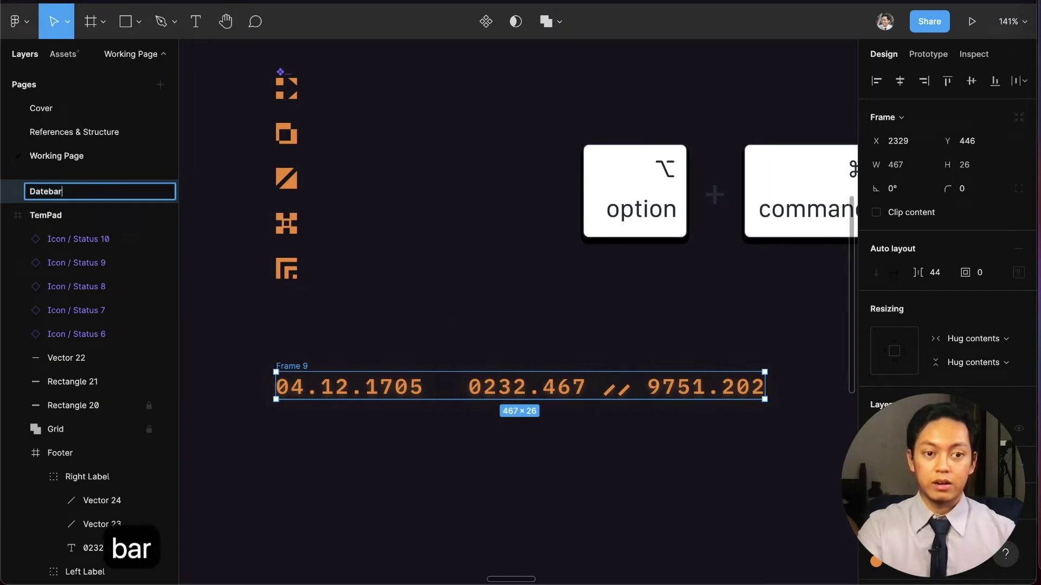
key(Return)
click(520, 455)
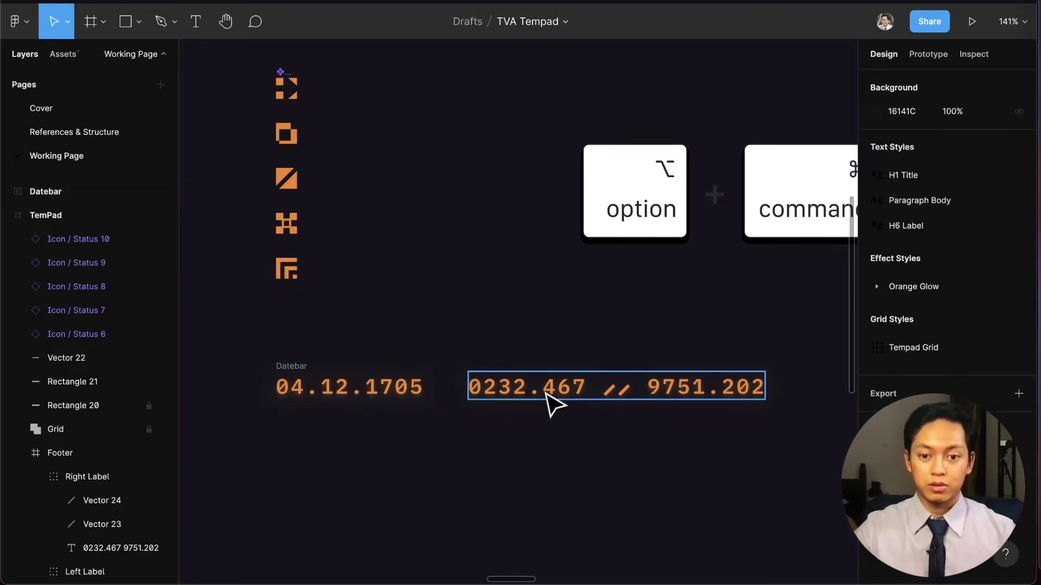
Turn the whole Datebar frame into a main component.
click(548, 390)
click(315, 356)
click(305, 369)
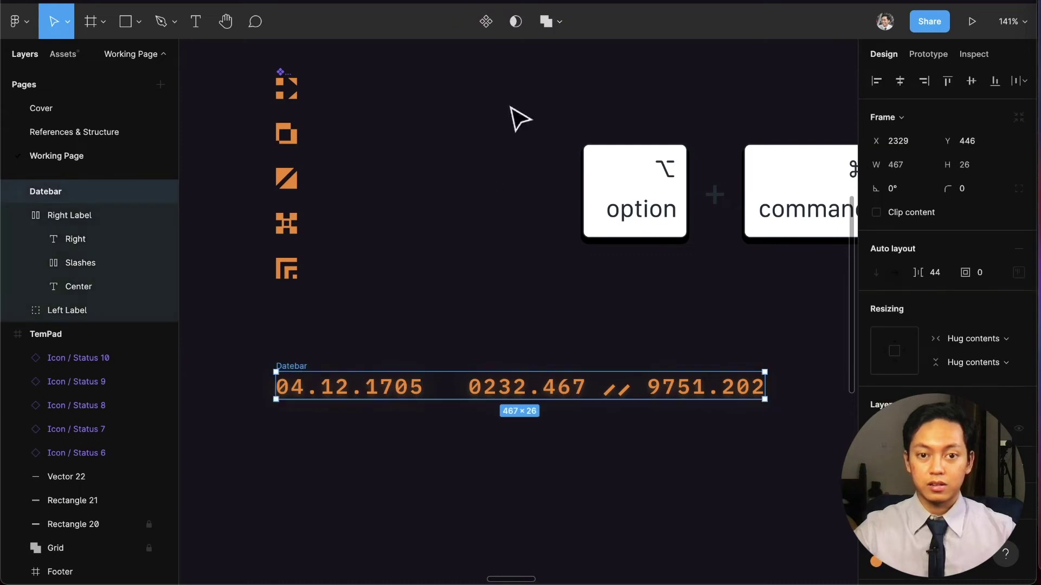
click(483, 22)
click(468, 293)
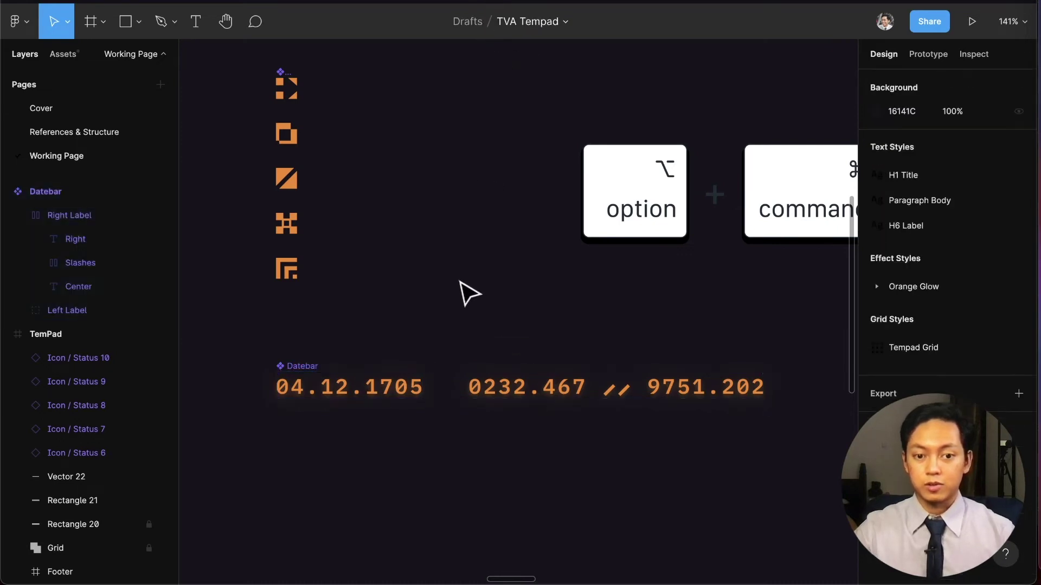
Duplicate the option + command + G key illustration and place the copy beside the Datebar component.
key(alt+super+g)
scroll(525, 309, right, 3)
scroll(623, 325, down, 3)
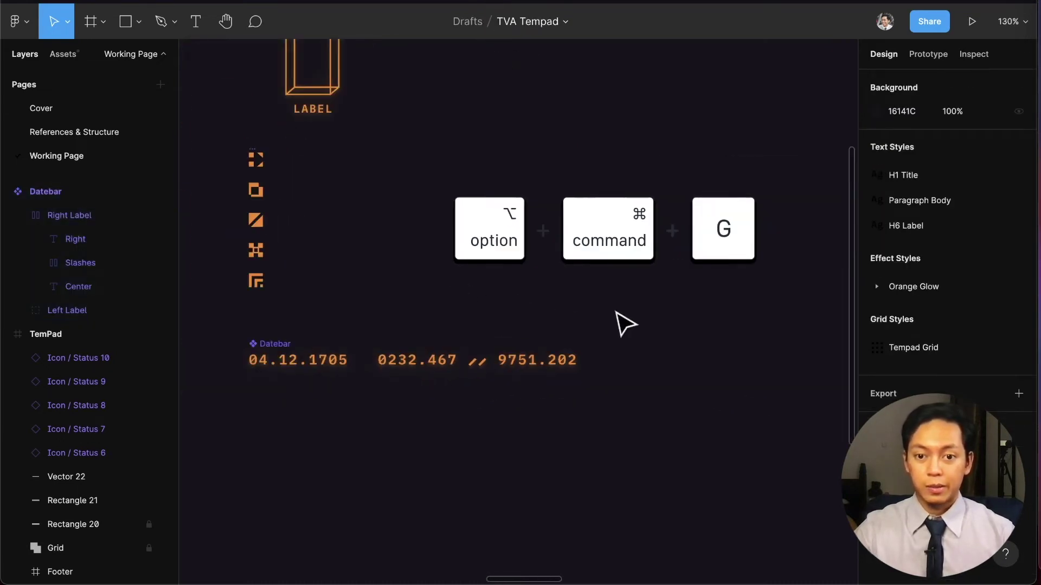
click(505, 250)
drag(516, 251, 669, 375)
scroll(667, 374, right, 2)
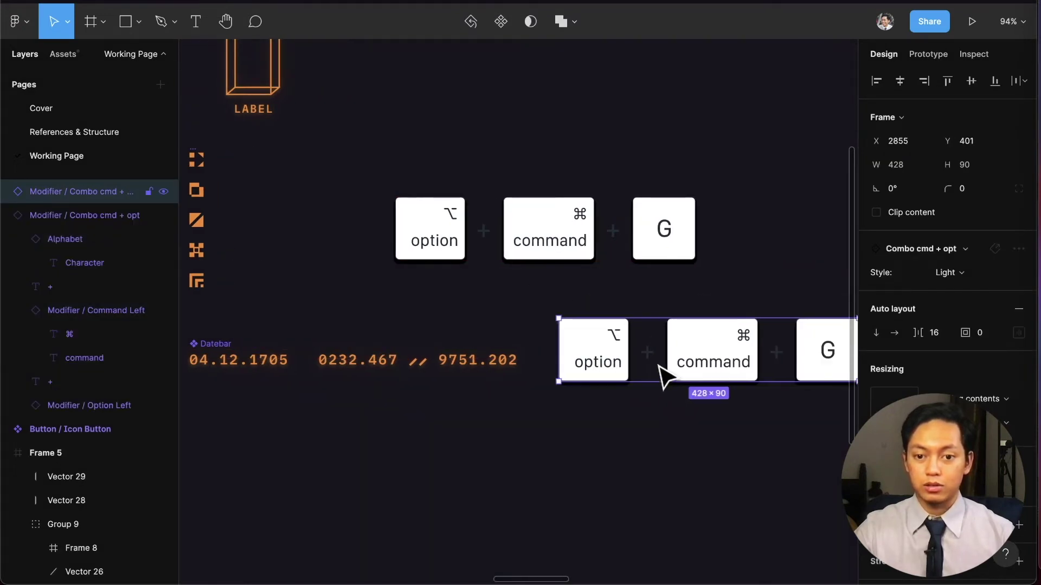
Swap the copied key illustration to the Combo cmd + shift instance from the keyboard keys library.
click(711, 369)
click(605, 361)
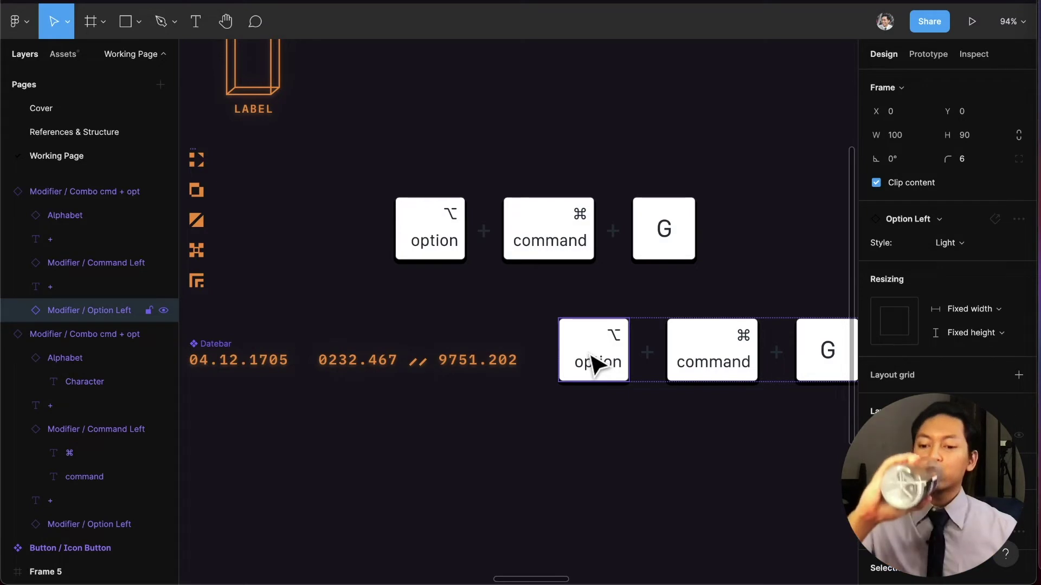
key(Tab)
key(Tab)
click(710, 477)
click(698, 364)
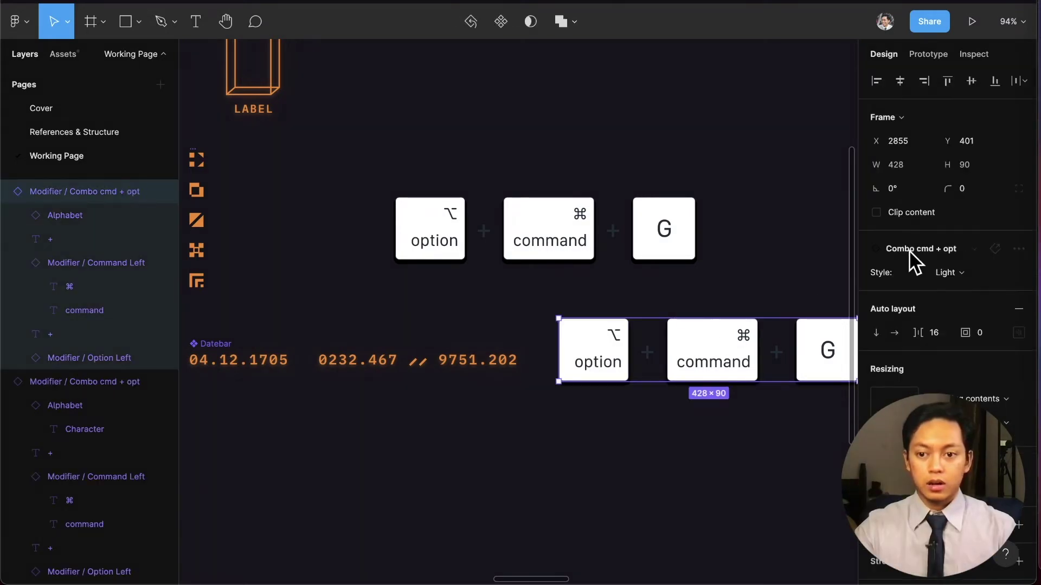
click(948, 250)
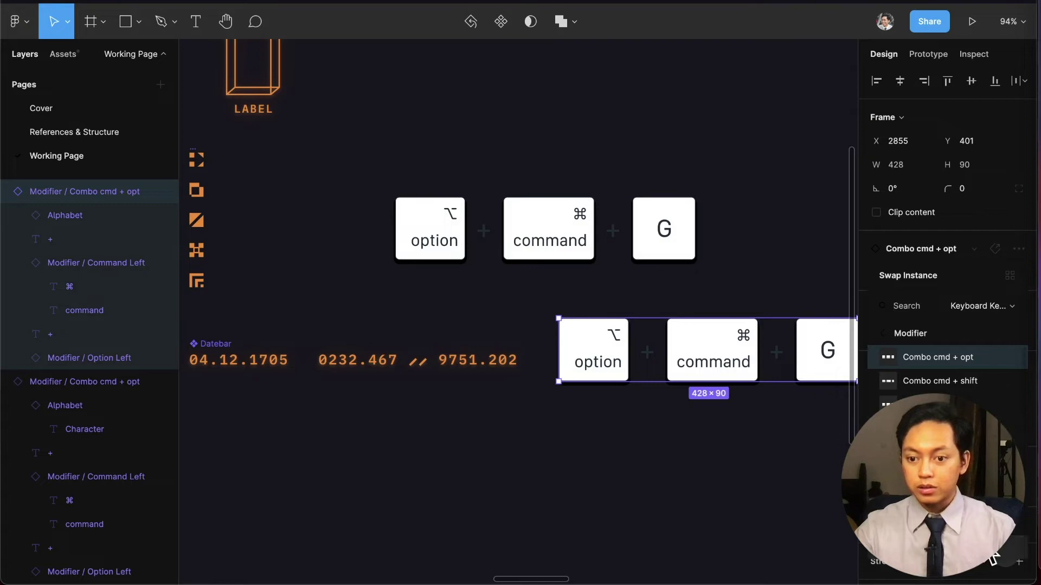
key(Escape)
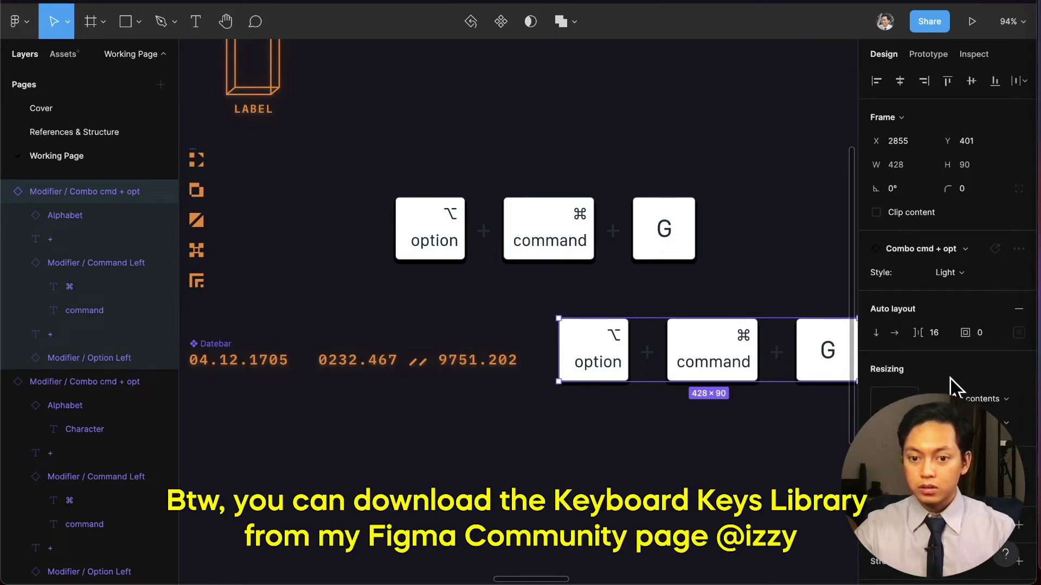
scroll(681, 441, right, 4)
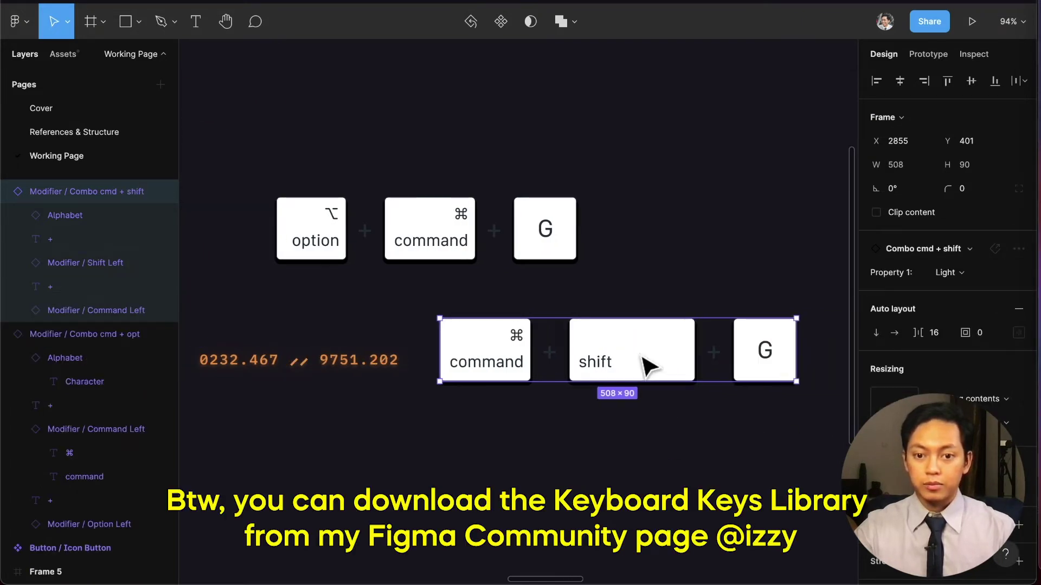
Remove the command key from the copied combo and change its letter key from G to A.
double_click(508, 365)
key(BackSpace)
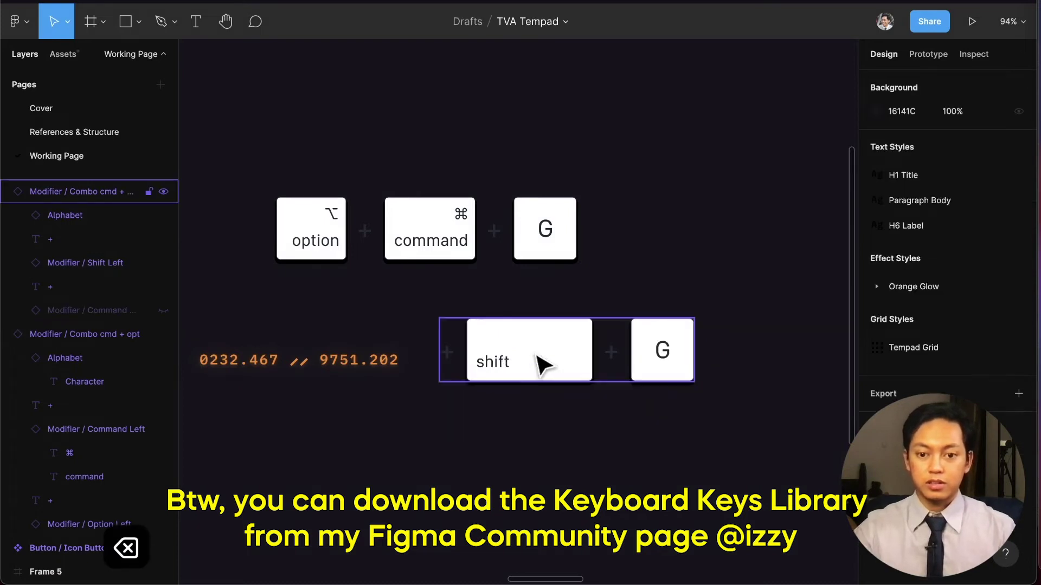
double_click(662, 353)
text(A)
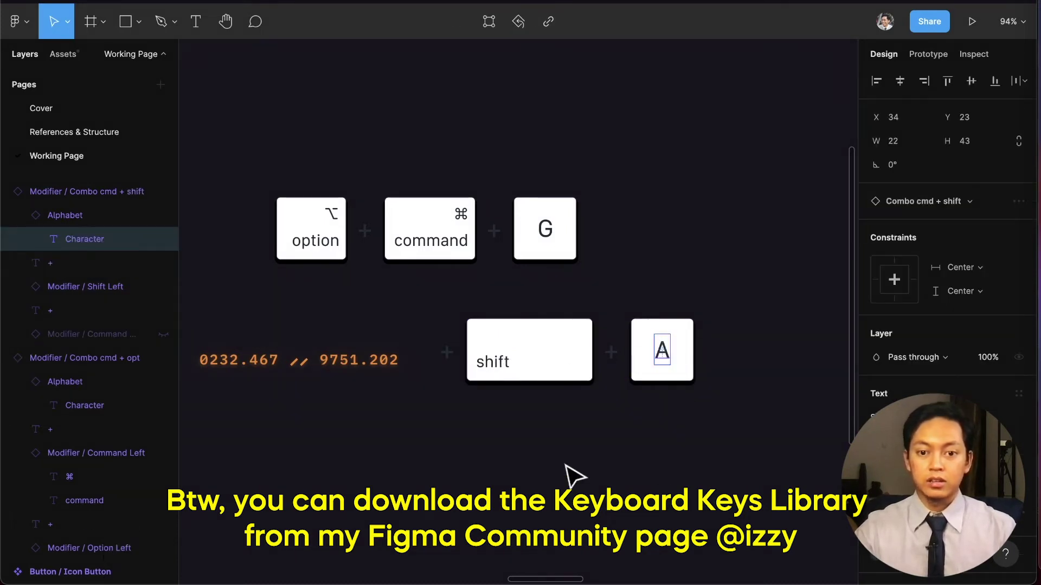
scroll(538, 442, left, 5)
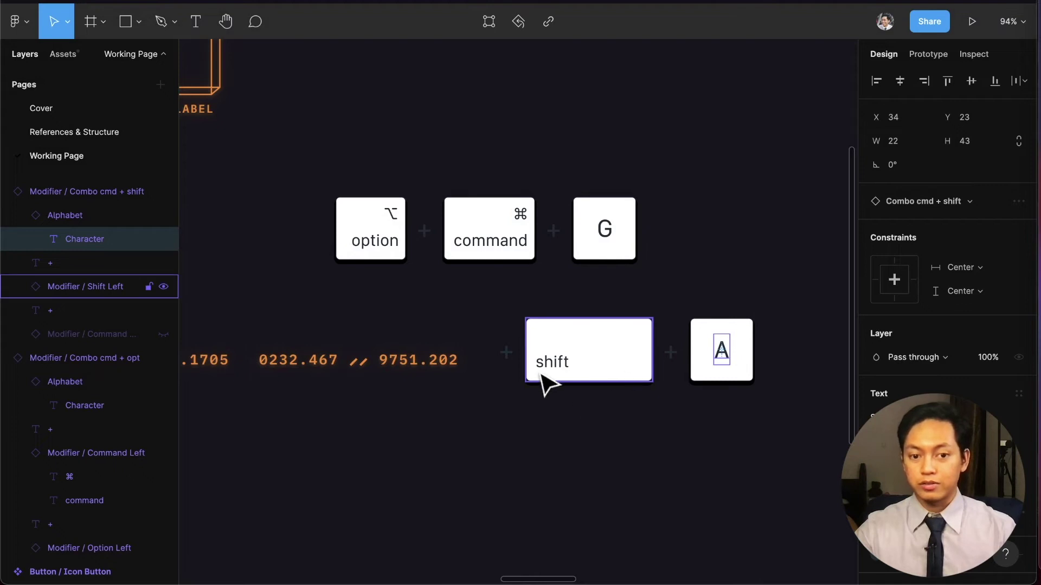
click(584, 484)
Review the components area, the TemPad home screen and the annotated reference photo to see which parts the design needs.
scroll(516, 492, down, 3)
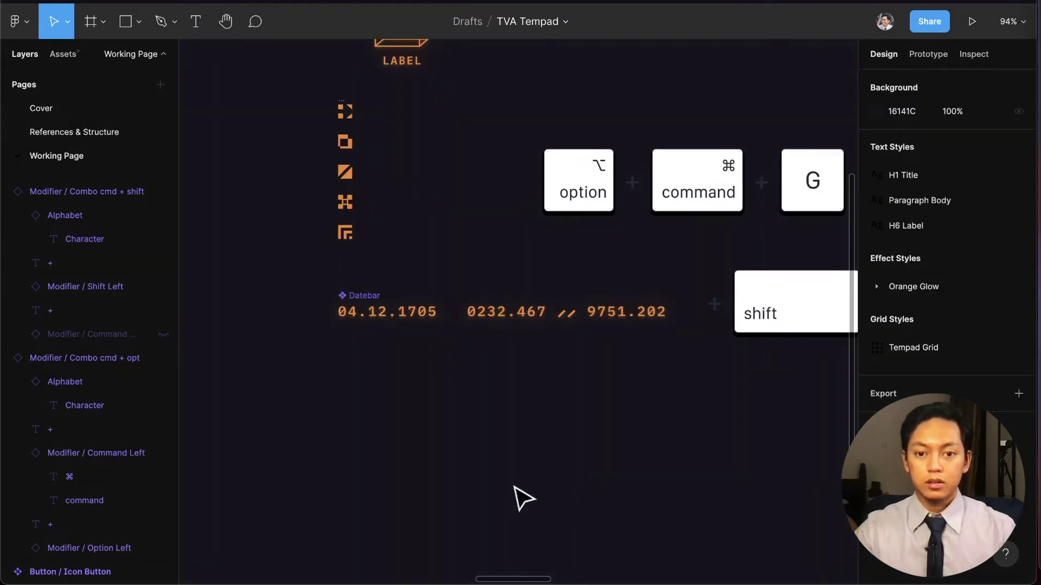
scroll(509, 383, down, 5)
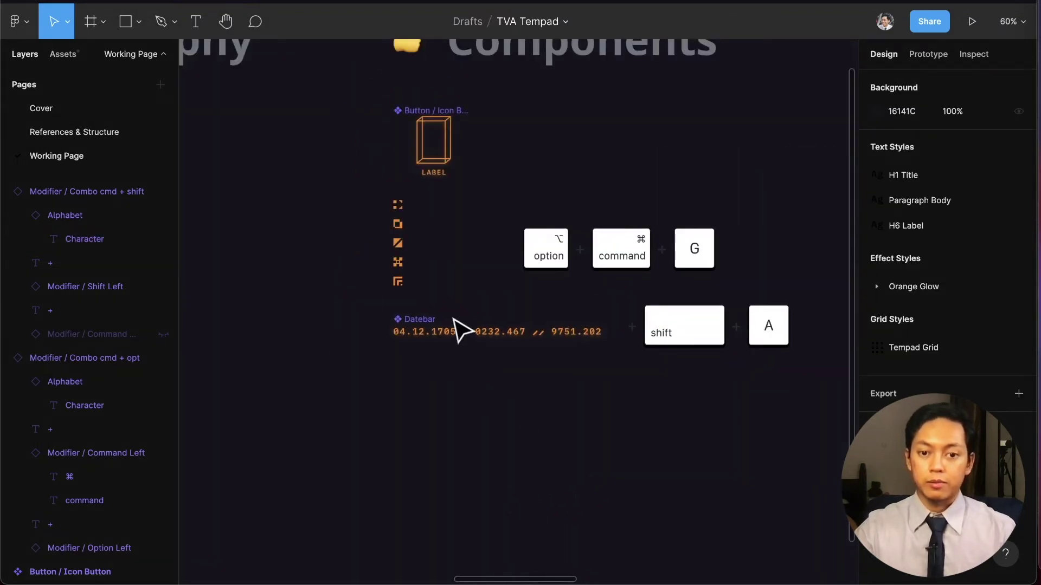
scroll(457, 328, right, 8)
scroll(460, 330, left, 6)
scroll(461, 328, left, 5)
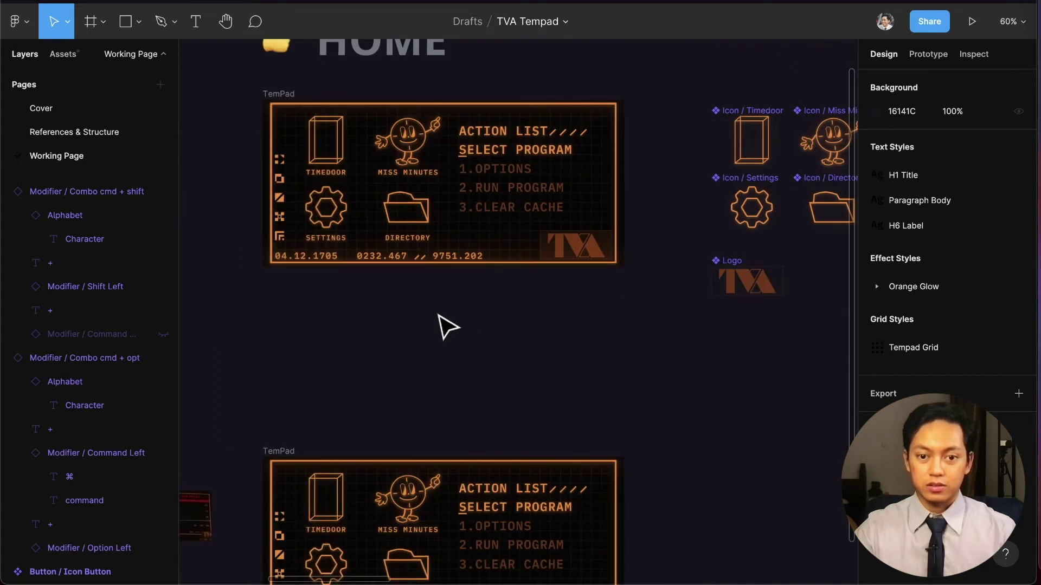
scroll(442, 320, left, 8)
scroll(637, 272, up, 3)
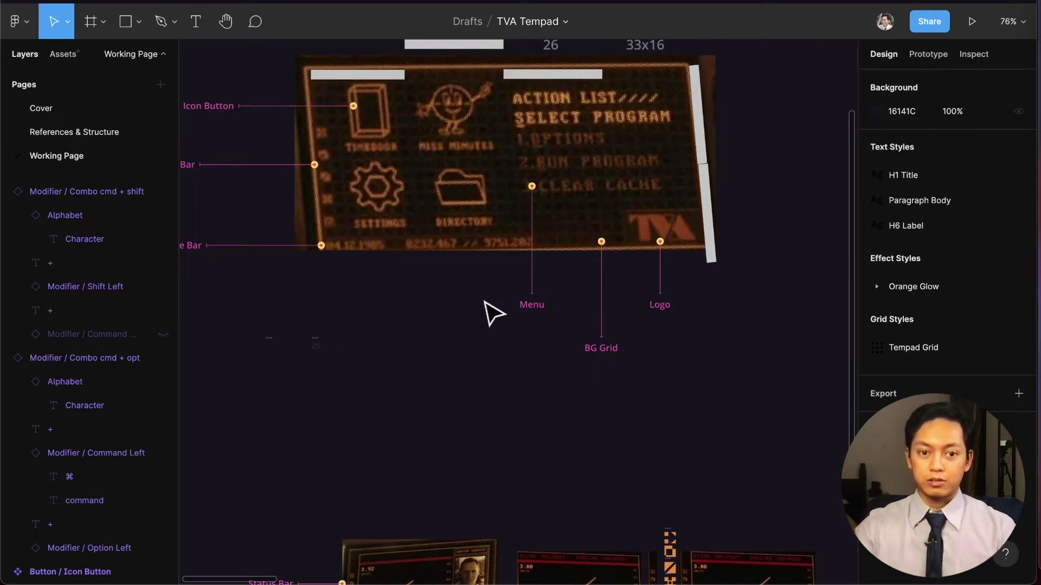
scroll(488, 309, down, 2)
scroll(504, 305, right, 15)
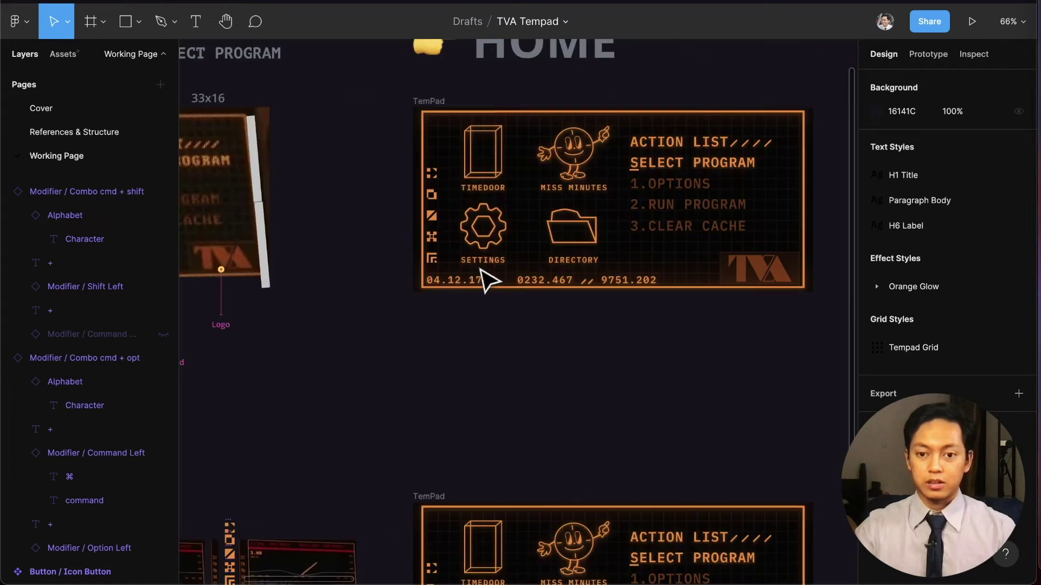
scroll(536, 313, left, 15)
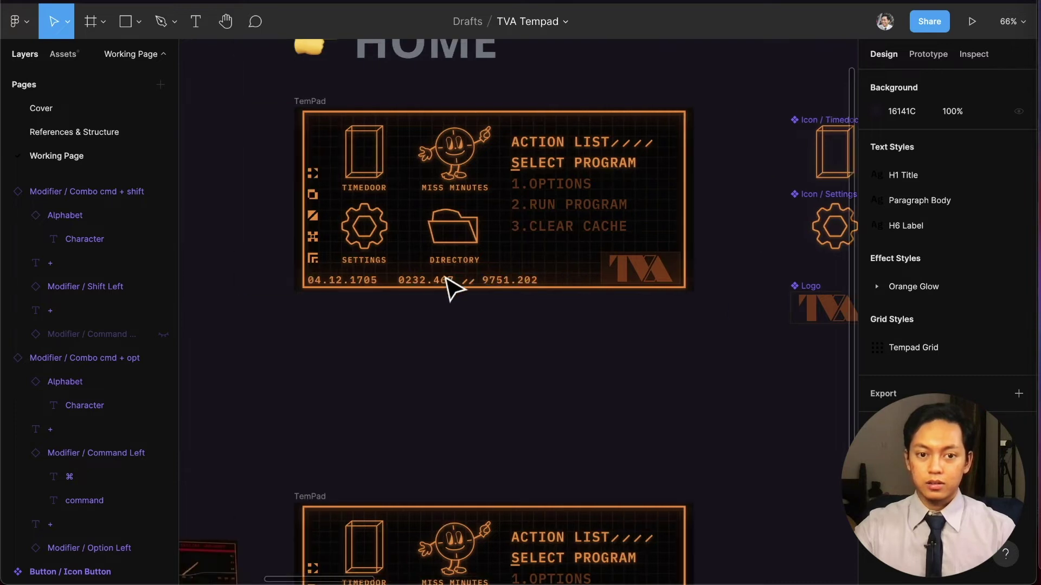
scroll(453, 287, right, 15)
scroll(492, 293, right, 10)
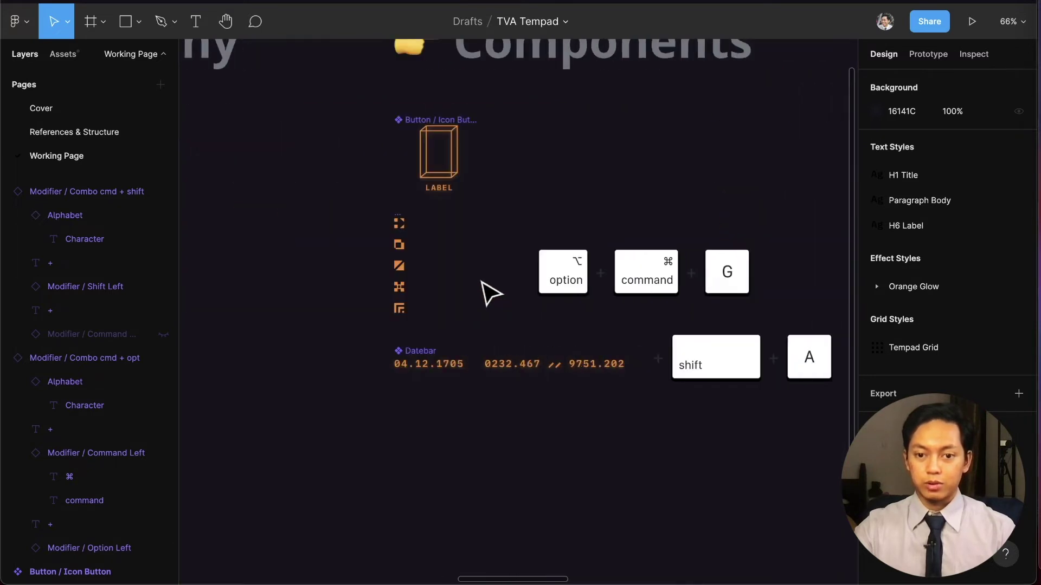
Place a new 100 × 100 frame in the empty canvas area below the Datebar component.
scroll(496, 307, down, 6)
key(a)
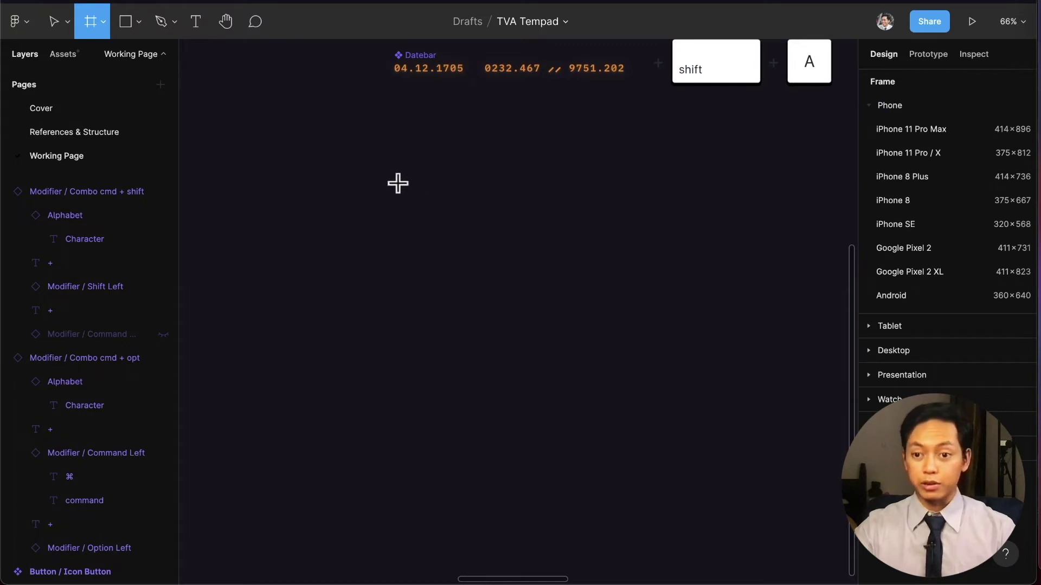
click(394, 174)
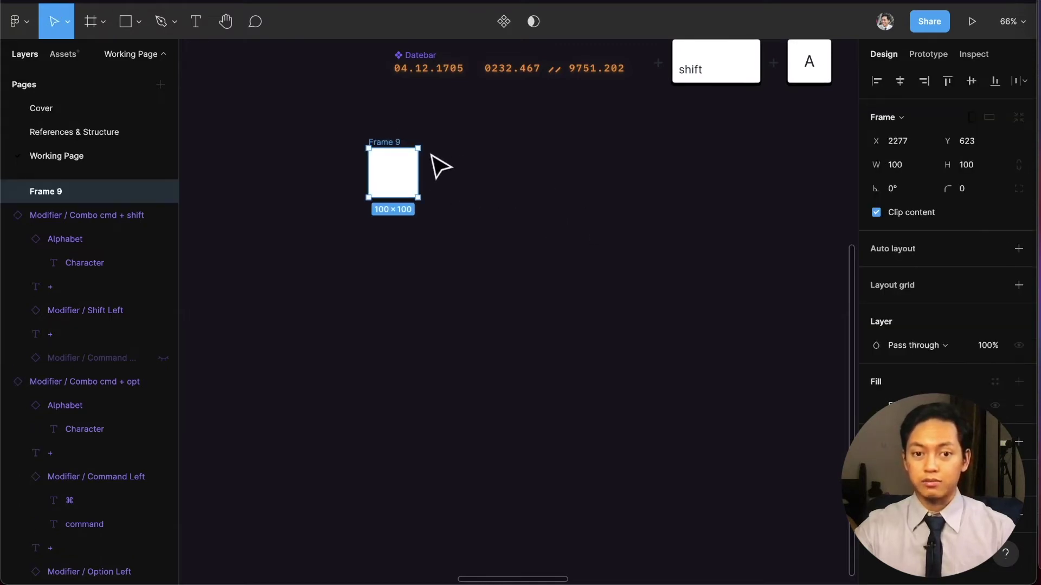
drag(381, 142, 415, 175)
Resize the new frame with the iPhone 11 Pro / X preset and switch it to landscape orientation.
click(931, 118)
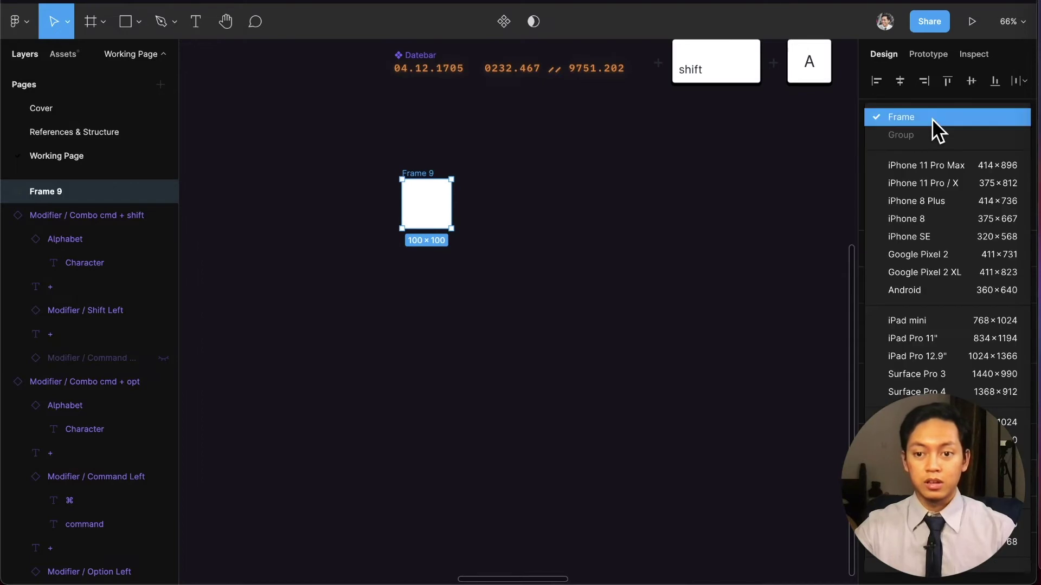
click(962, 184)
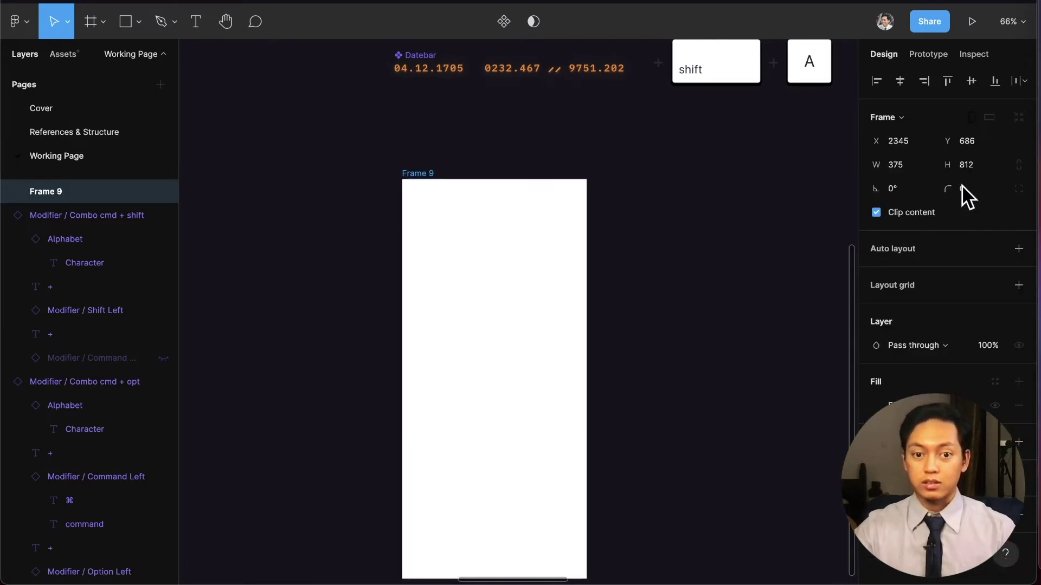
click(988, 118)
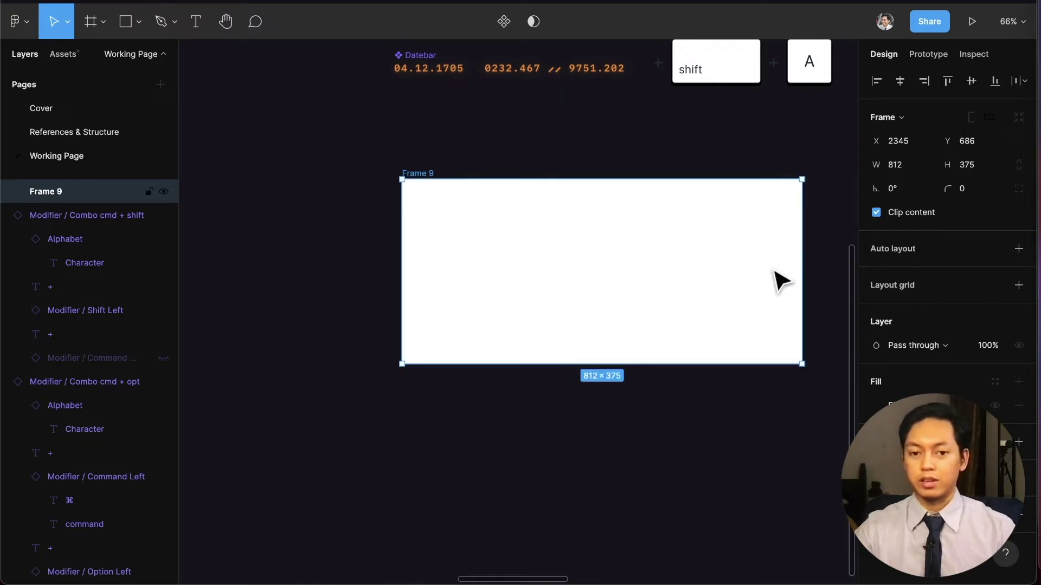
scroll(547, 263, left, 10)
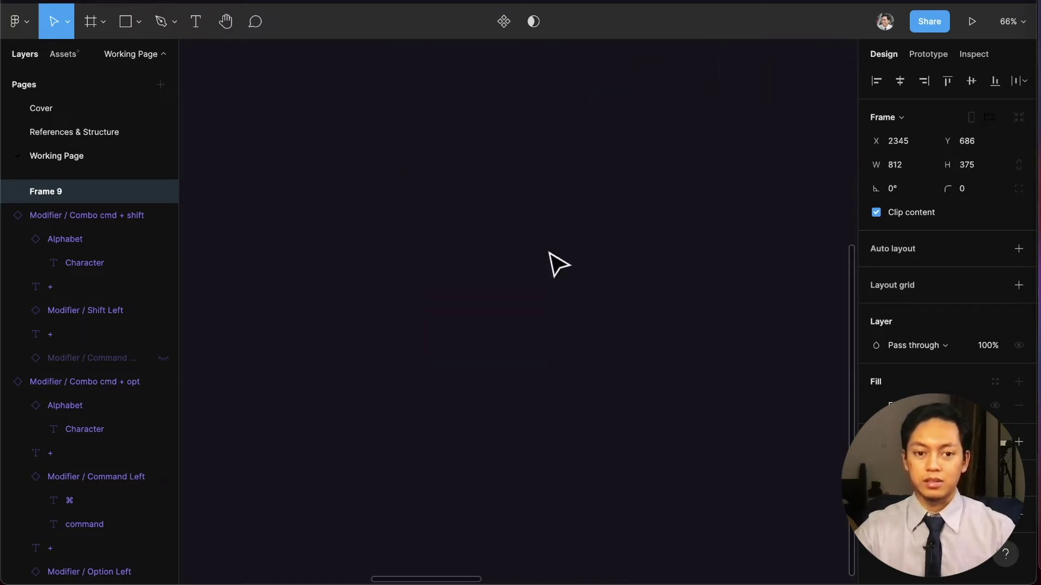
scroll(548, 263, right, 10)
scroll(553, 264, right, 2)
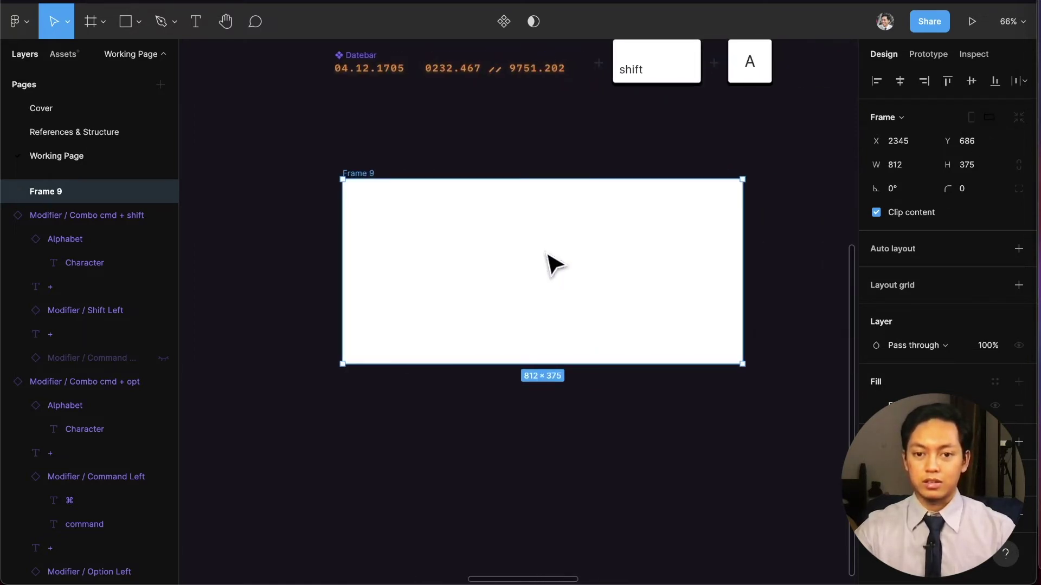
click(604, 414)
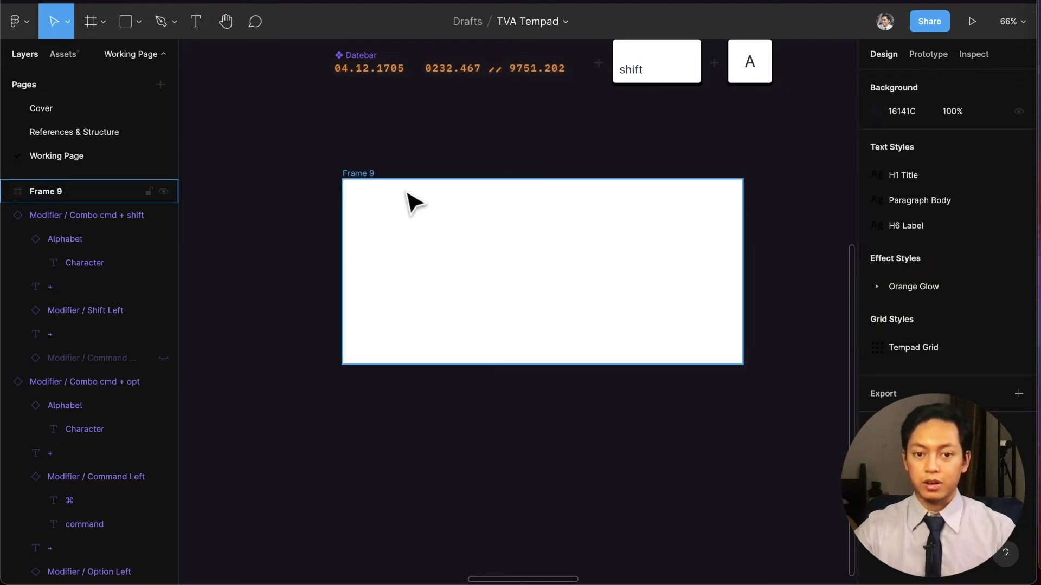
Rename the new landscape frame as TemPad.
click(369, 178)
key(super+r)
text(Temp)
key(BackSpace)
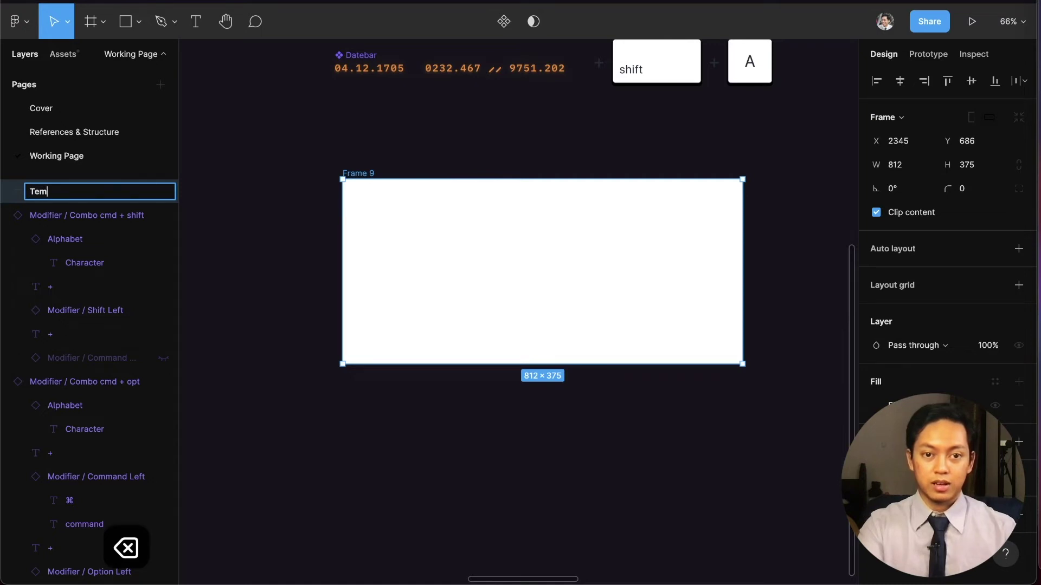
text(pad)
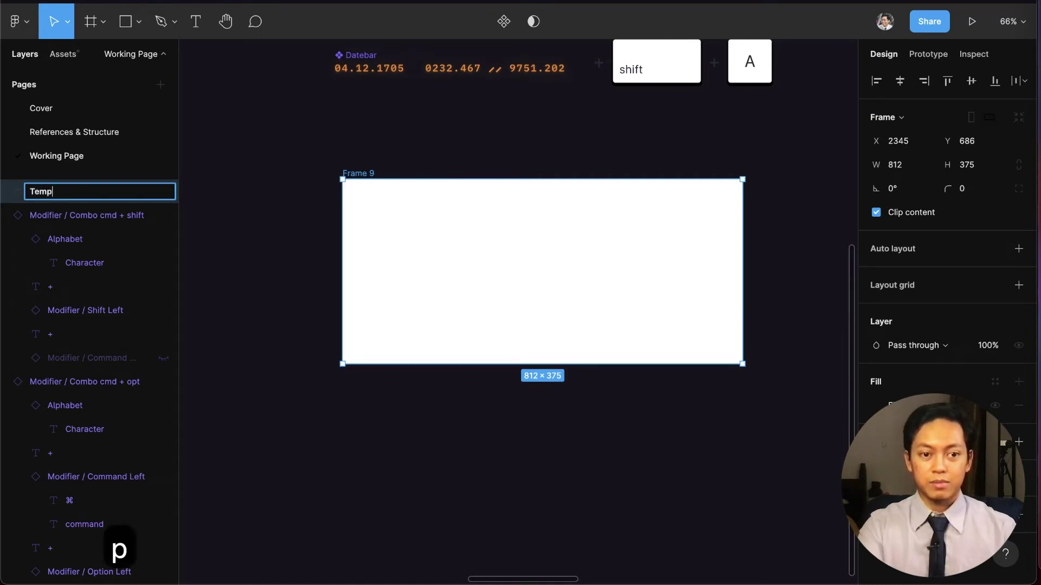
key(BackSpace)
key(BackSpace)
key(BackSpace)
text(Pad)
key(Return)
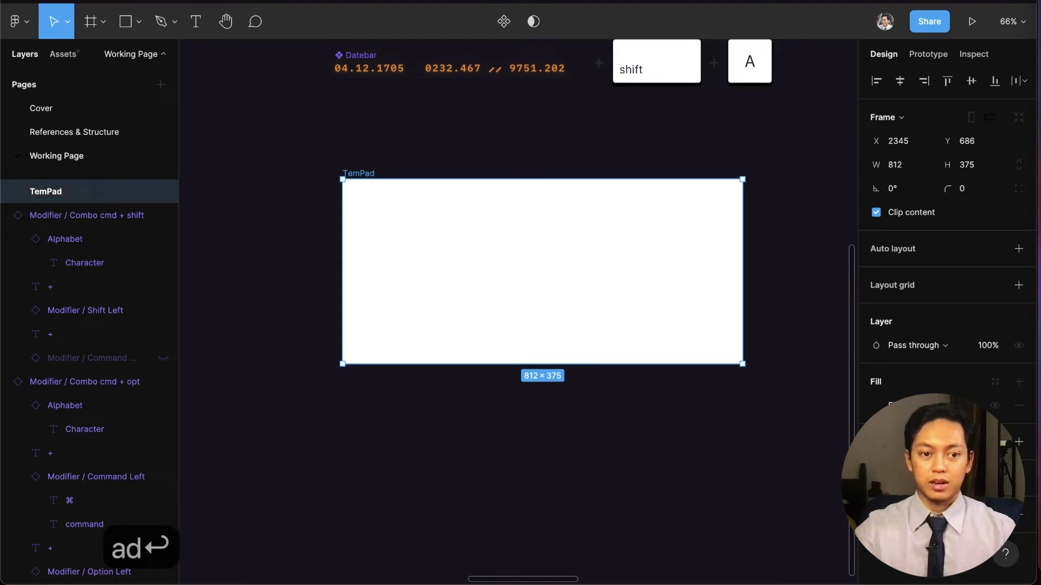
click(593, 423)
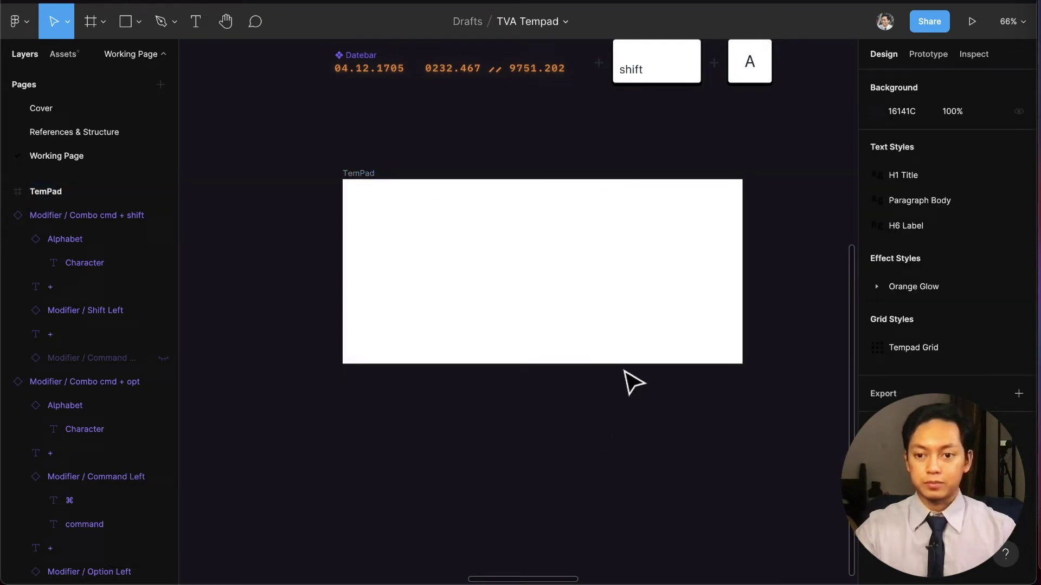
click(359, 173)
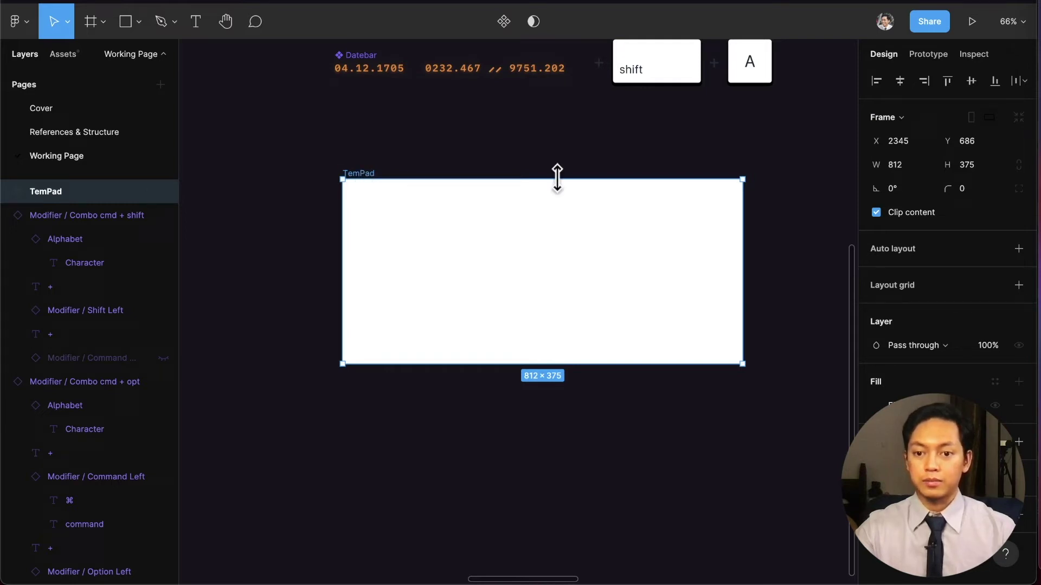
click(875, 209)
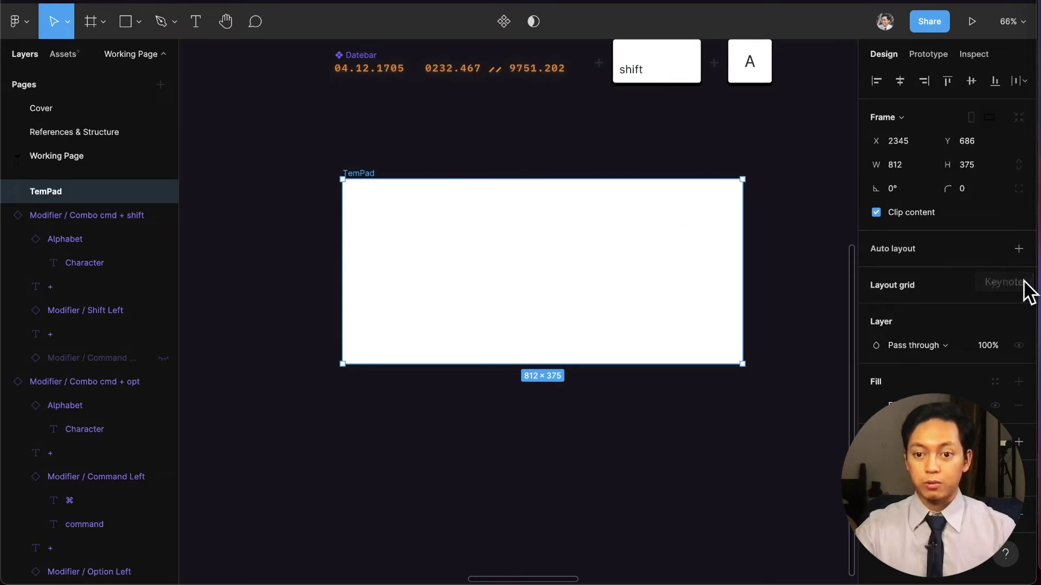
scroll(297, 189, down, 5)
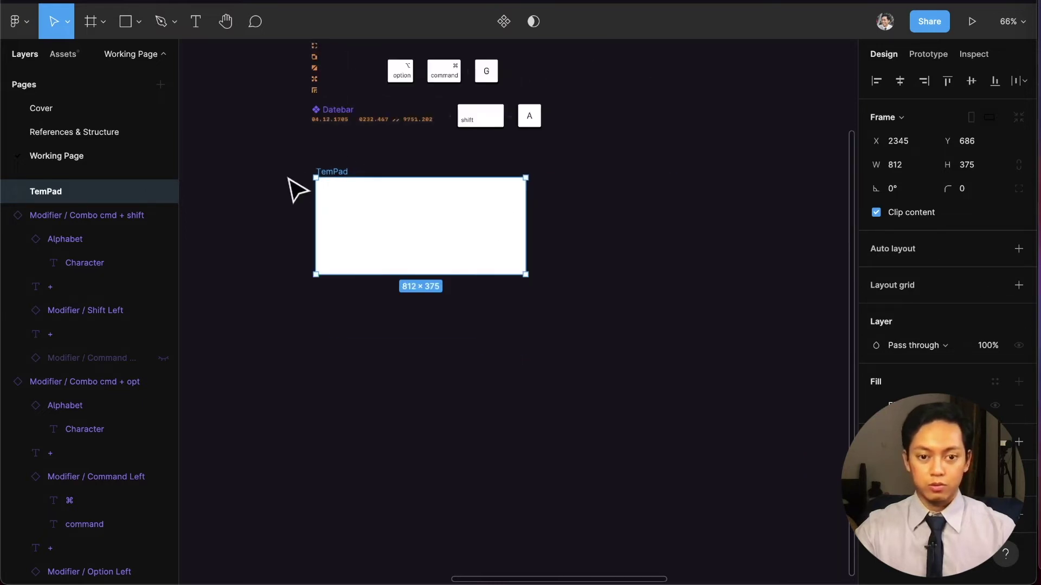
scroll(304, 188, left, 10)
scroll(298, 187, left, 10)
scroll(298, 187, right, 2)
scroll(369, 141, up, 4)
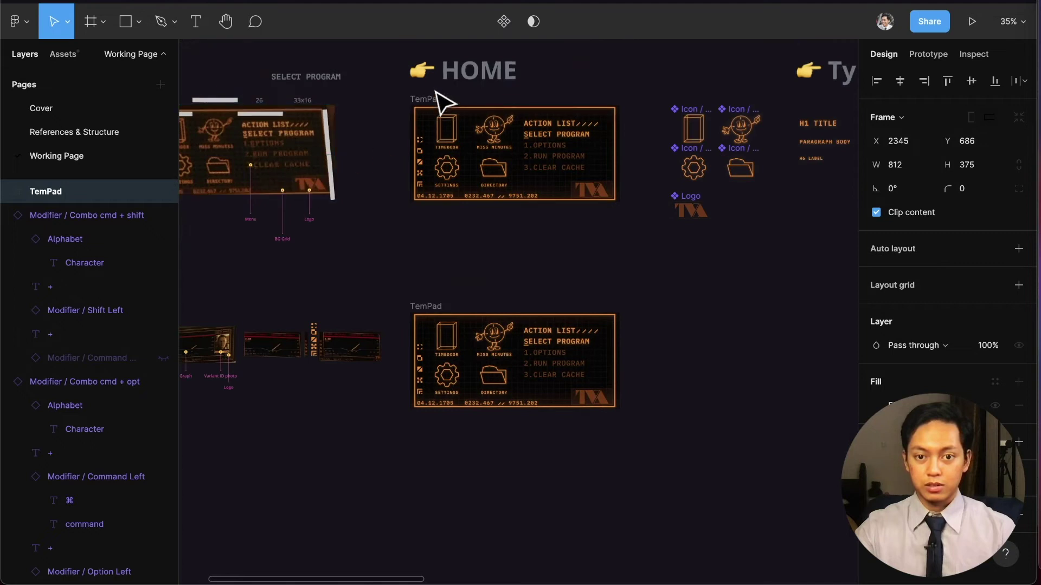
click(484, 163)
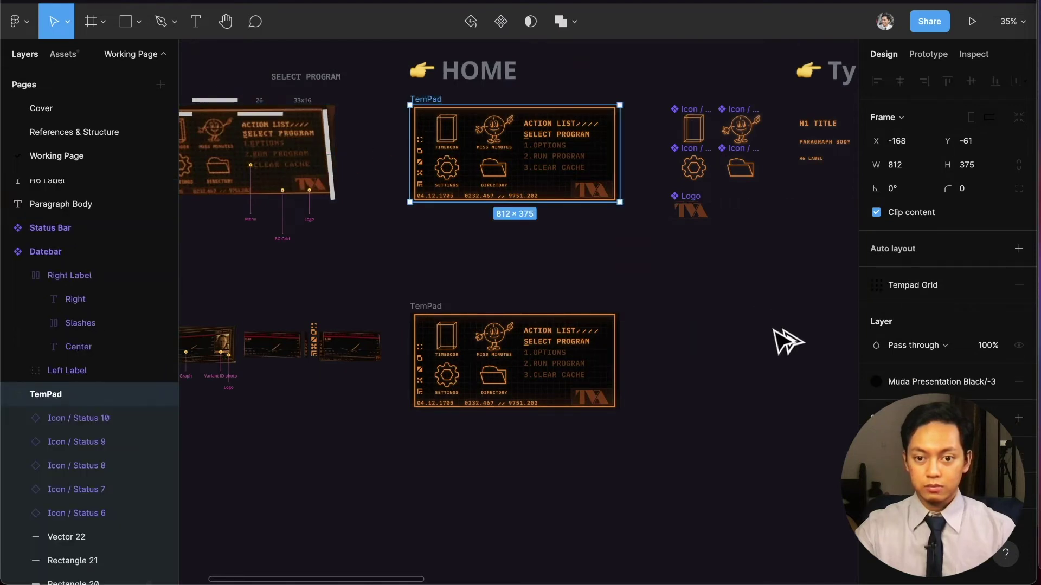
key(ctrl+d)
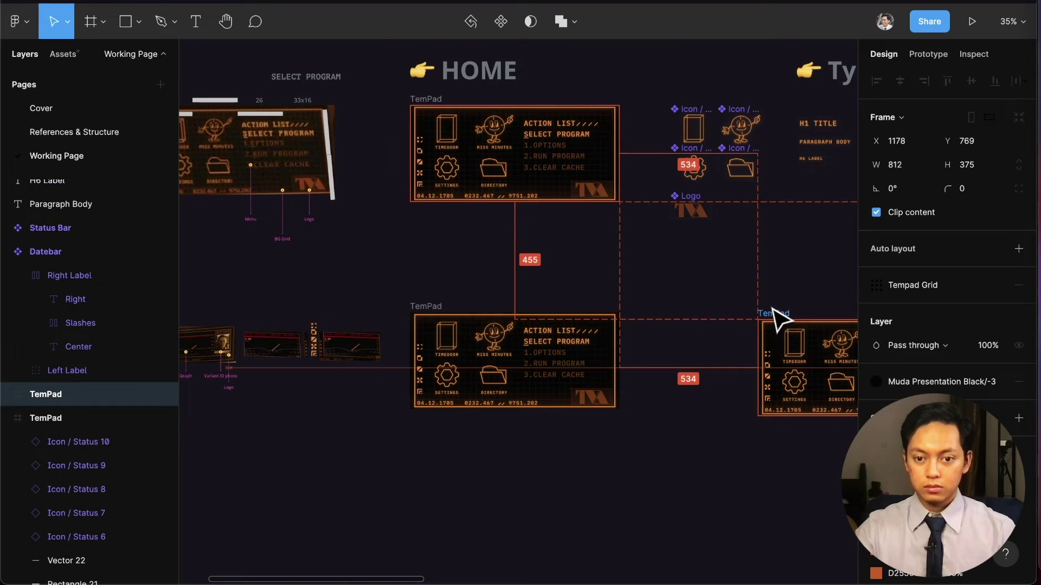
scroll(775, 317, right, 7)
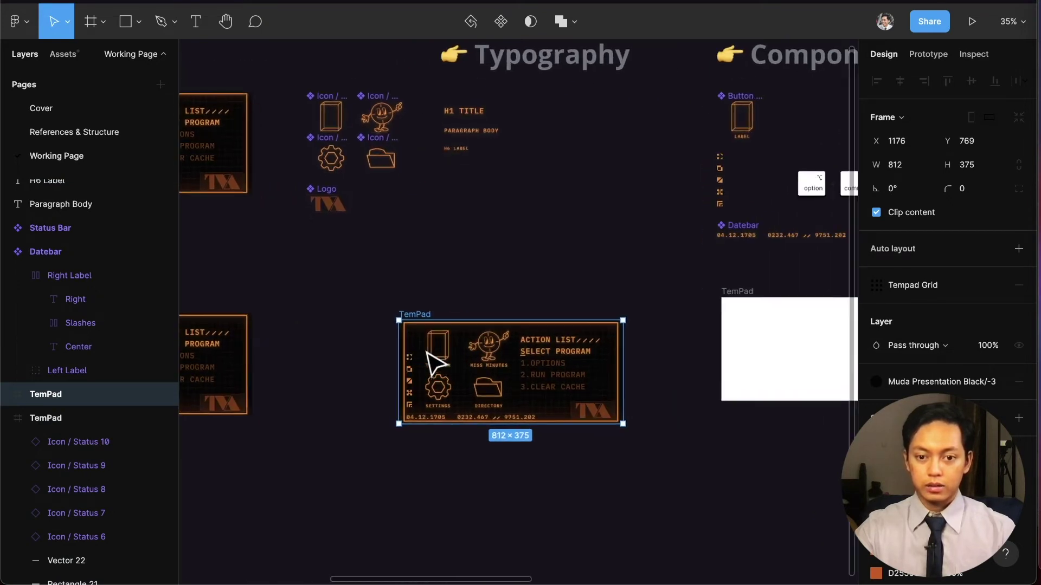
key(BackSpace)
scroll(425, 325, right, 5)
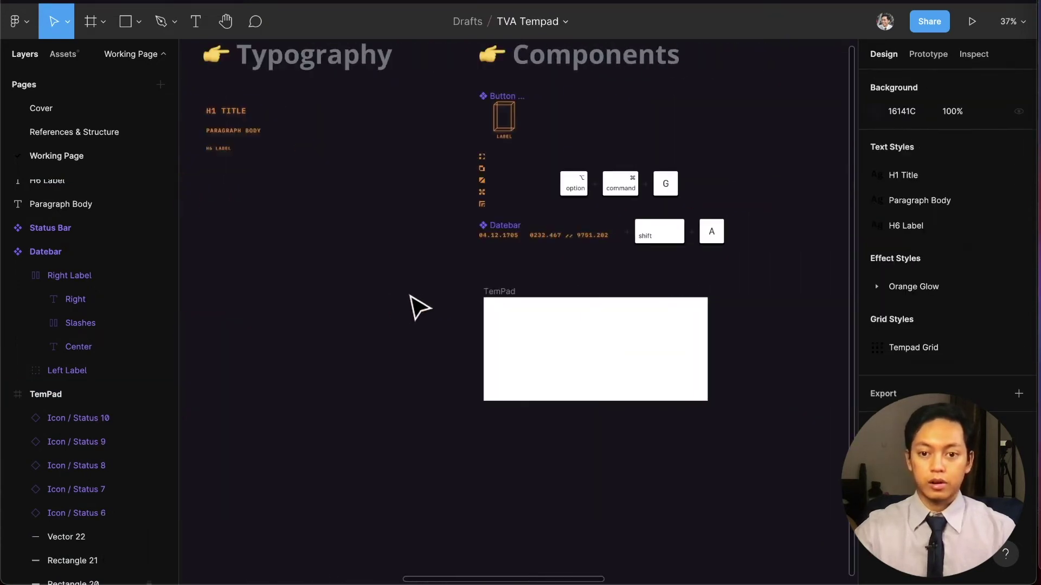
Apply the Tempad Grid layout grid style to the blank TemPad frame.
click(646, 314)
scroll(640, 315, up, 2)
scroll(634, 313, up, 3)
scroll(623, 316, down, 3)
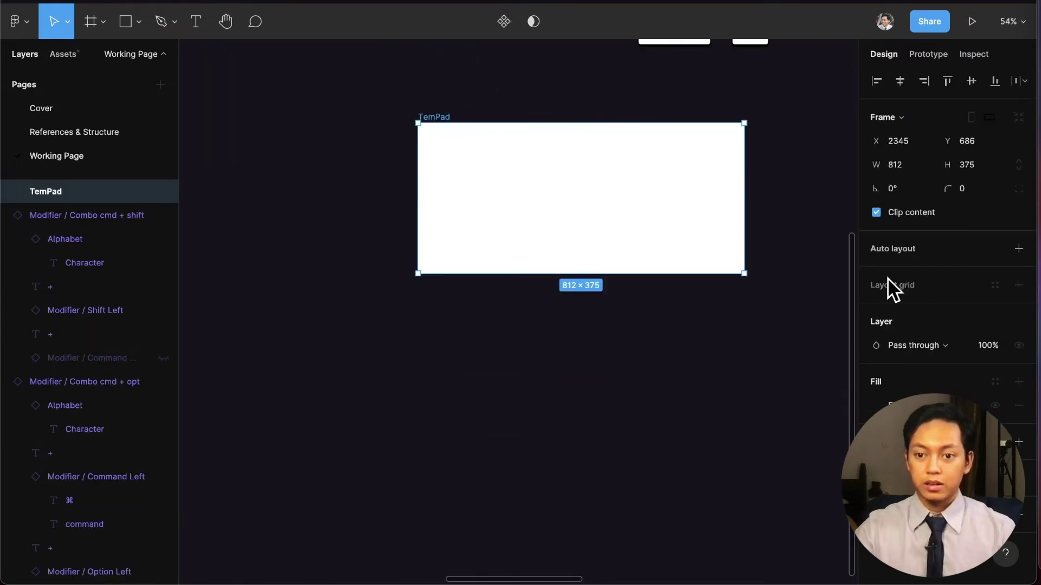
click(992, 284)
click(950, 374)
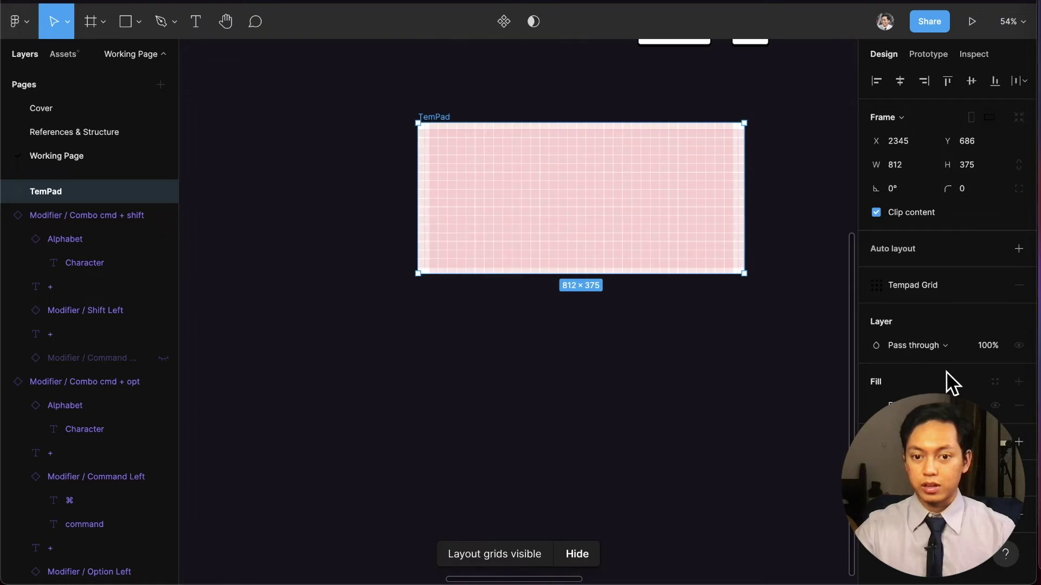
Examine the margins, columns and rows of the layout grid across the blank TemPad frame.
scroll(616, 272, up, 2)
scroll(397, 202, up, 3)
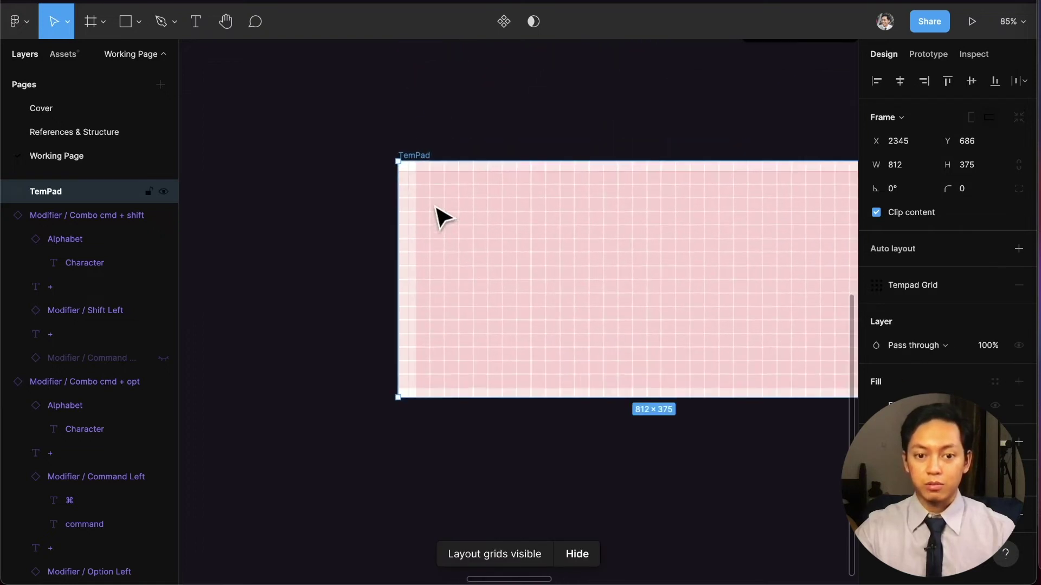
scroll(442, 216, up, 5)
scroll(441, 217, down, 3)
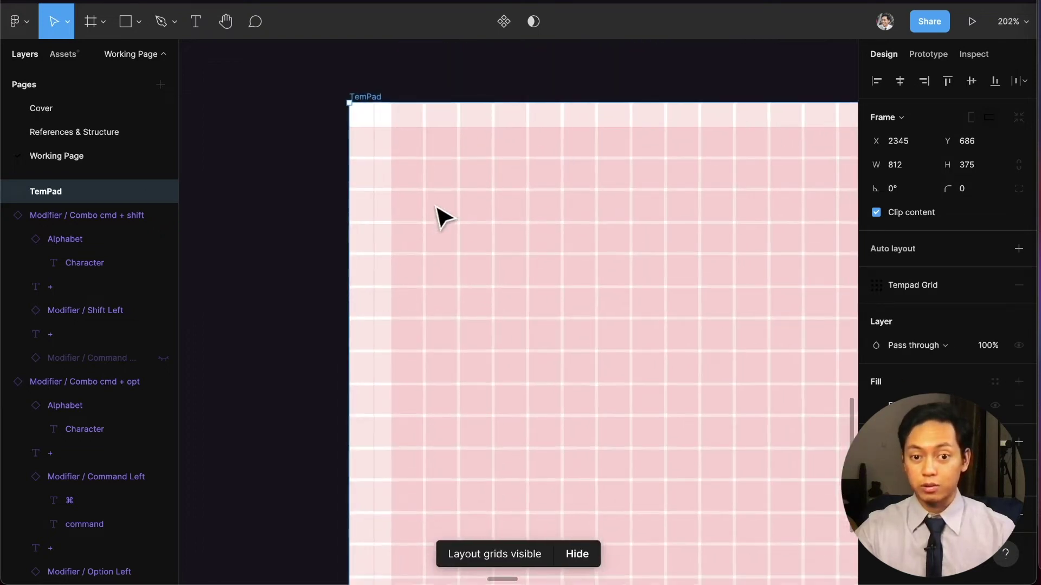
scroll(444, 228, right, 3)
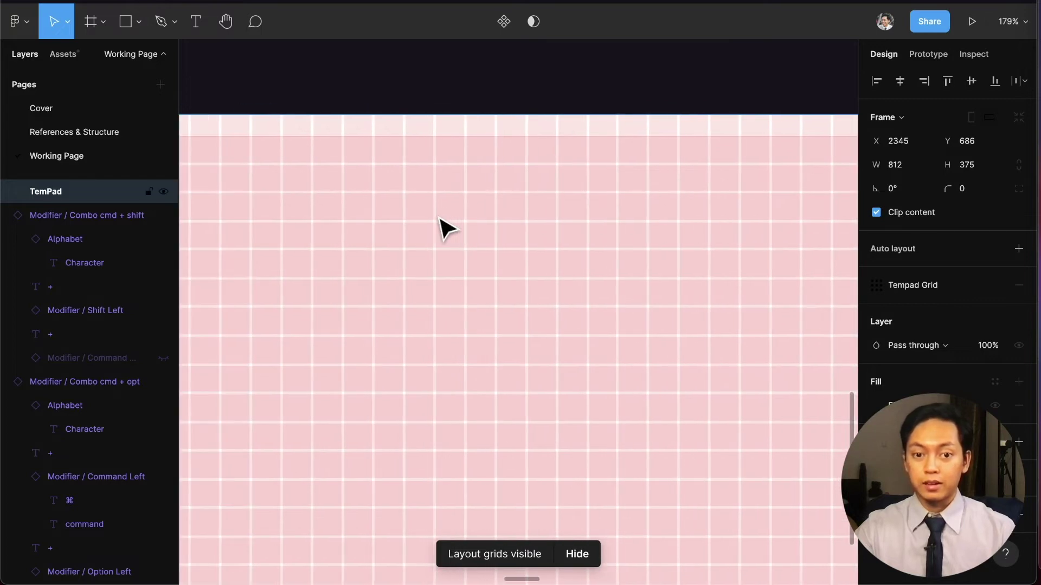
scroll(442, 227, down, 8)
scroll(445, 228, left, 2)
scroll(445, 222, up, 4)
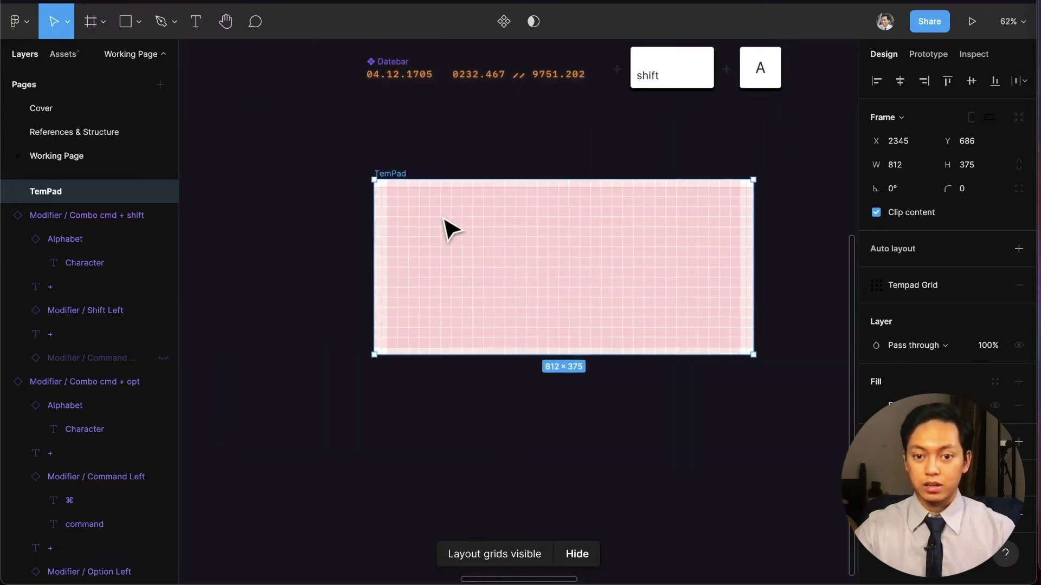
scroll(449, 230, up, 1)
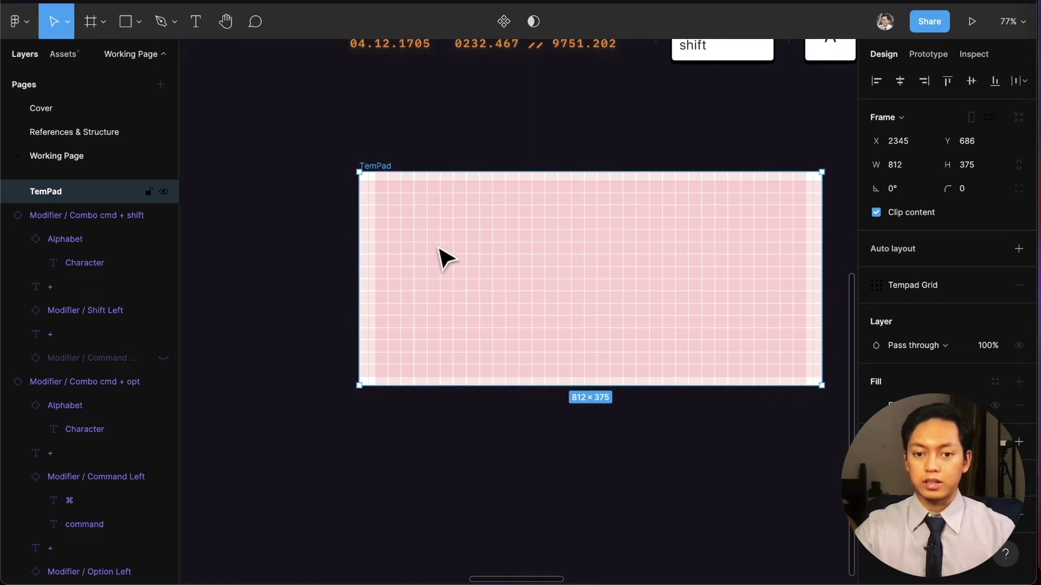
Draw a test rectangle about 90 × 86 over the grid inside the TemPad frame.
scroll(425, 255, up, 2)
key(r)
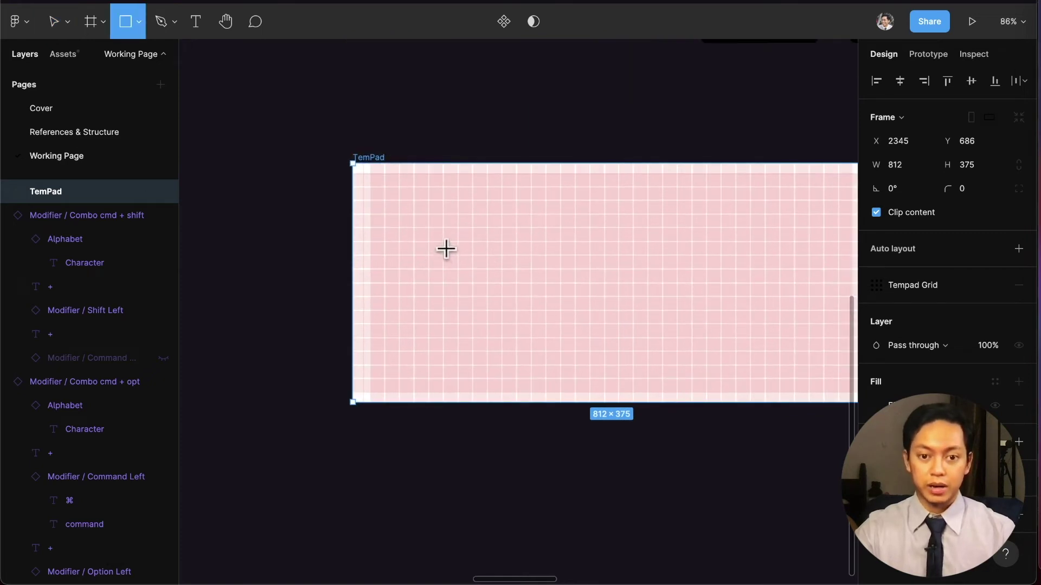
drag(446, 244, 502, 296)
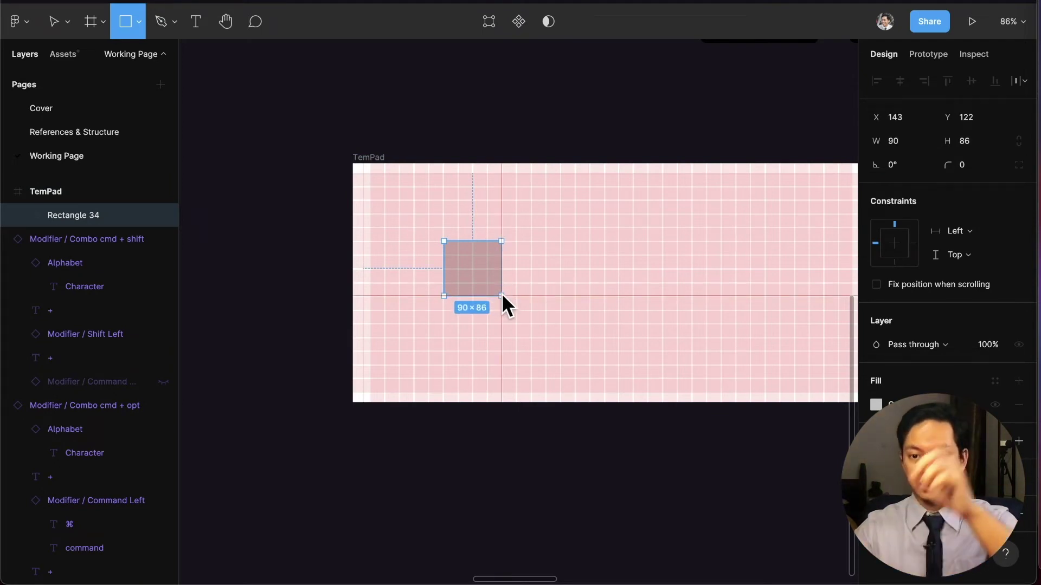
drag(502, 293, 501, 294)
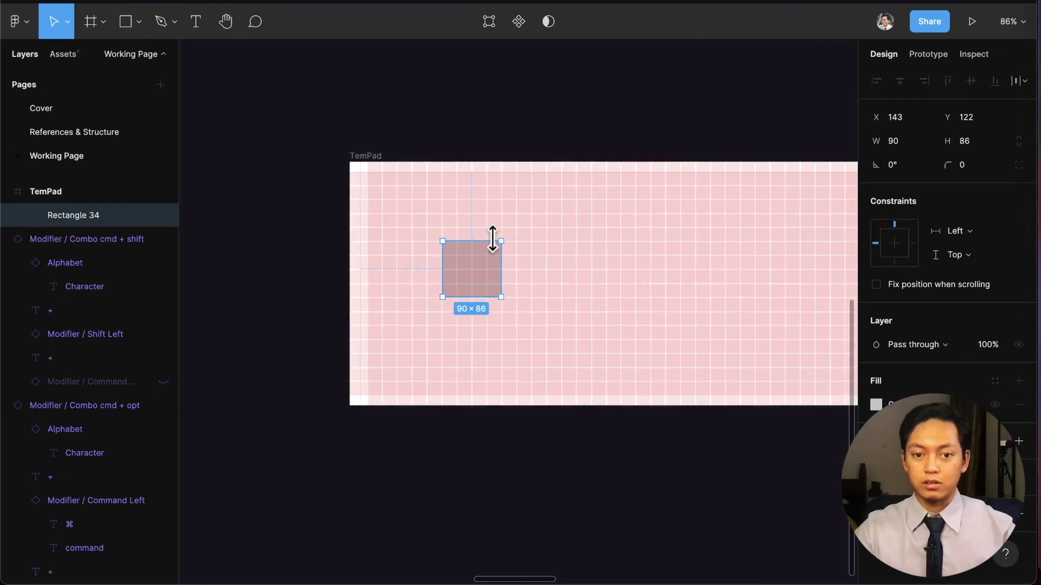
Fit the test rectangle to the grid lines at 90 × 84, and delete it.
scroll(492, 238, up, 10)
scroll(501, 282, down, 3)
drag(521, 259, 546, 266)
scroll(521, 317, down, 3)
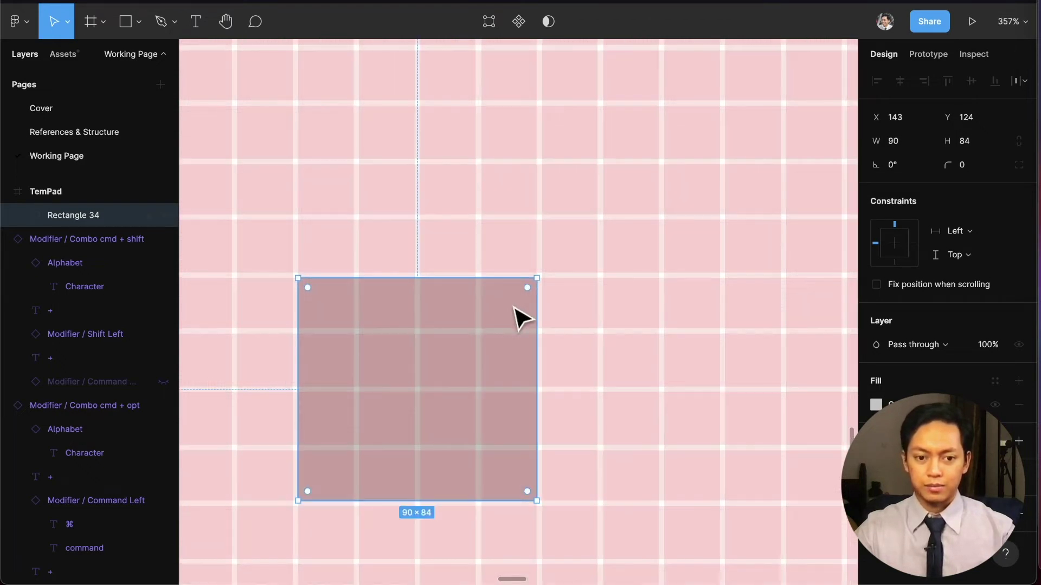
scroll(521, 317, down, 2)
scroll(421, 284, left, 2)
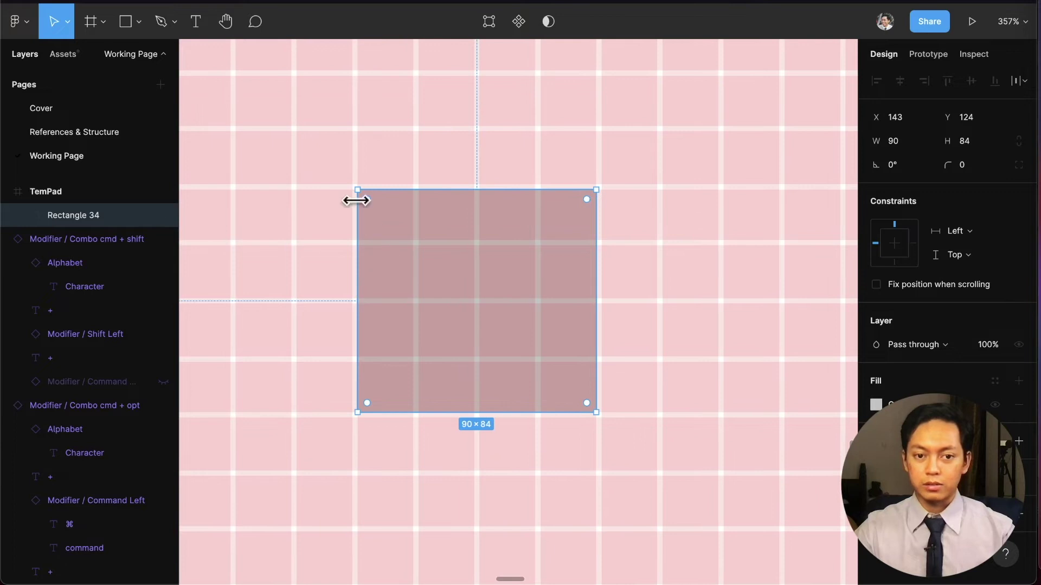
mouse_move(358, 190)
mouse_down()
mouse_move(407, 237)
mouse_move(356, 193)
mouse_up()
scroll(528, 328, down, 3)
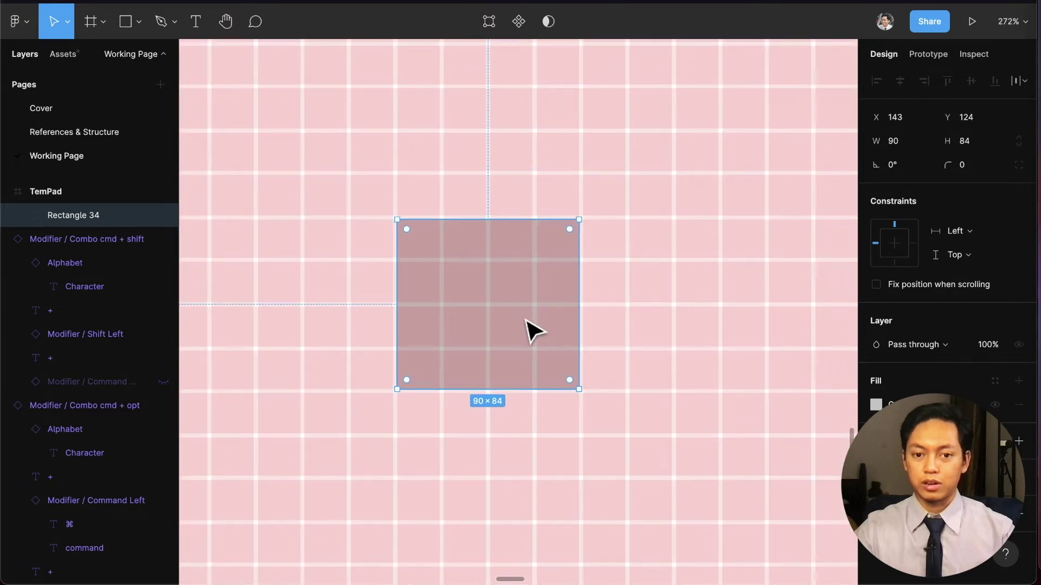
scroll(533, 330, down, 3)
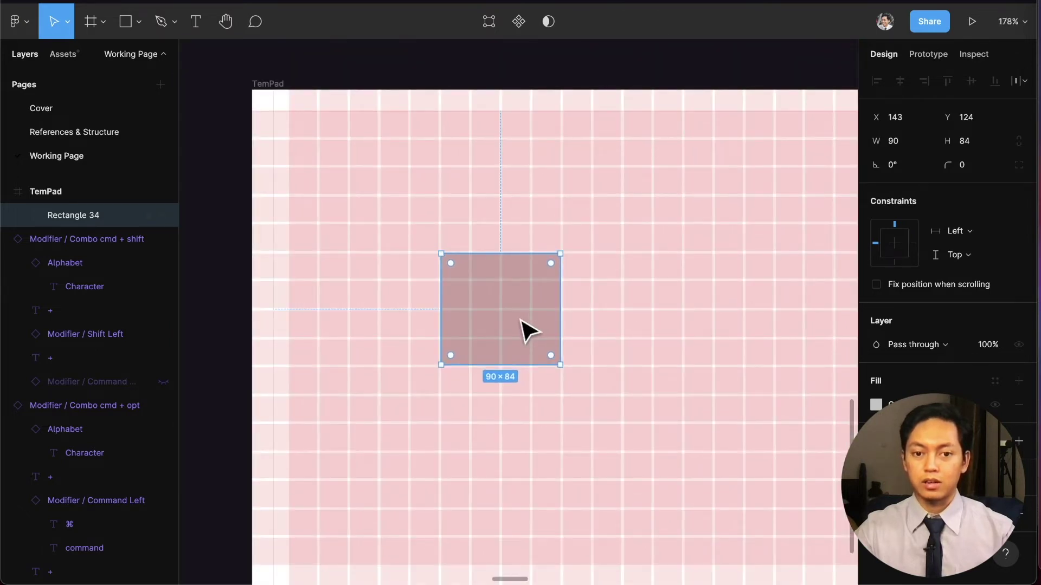
scroll(526, 331, down, 1)
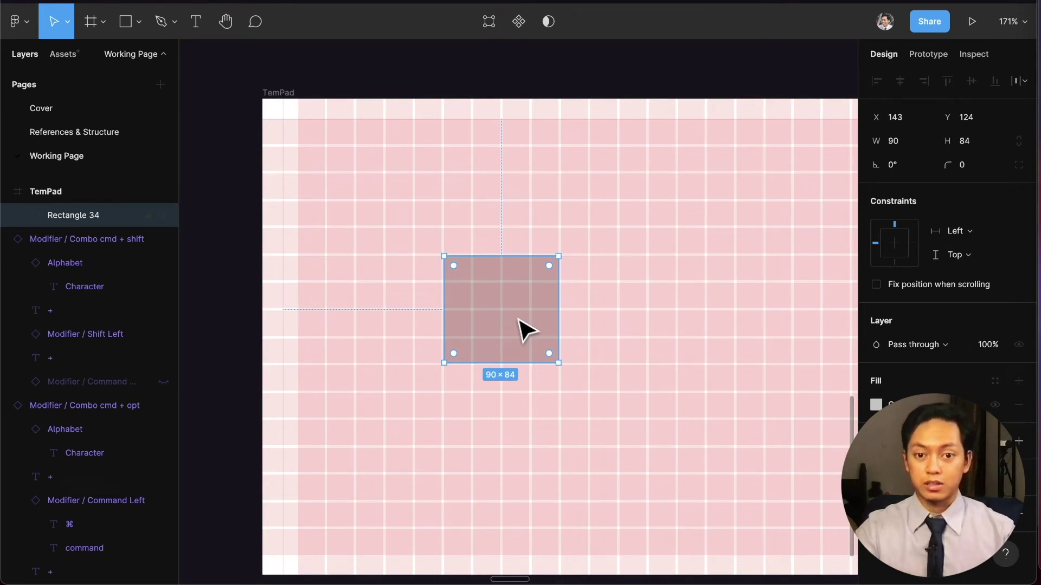
key(BackSpace)
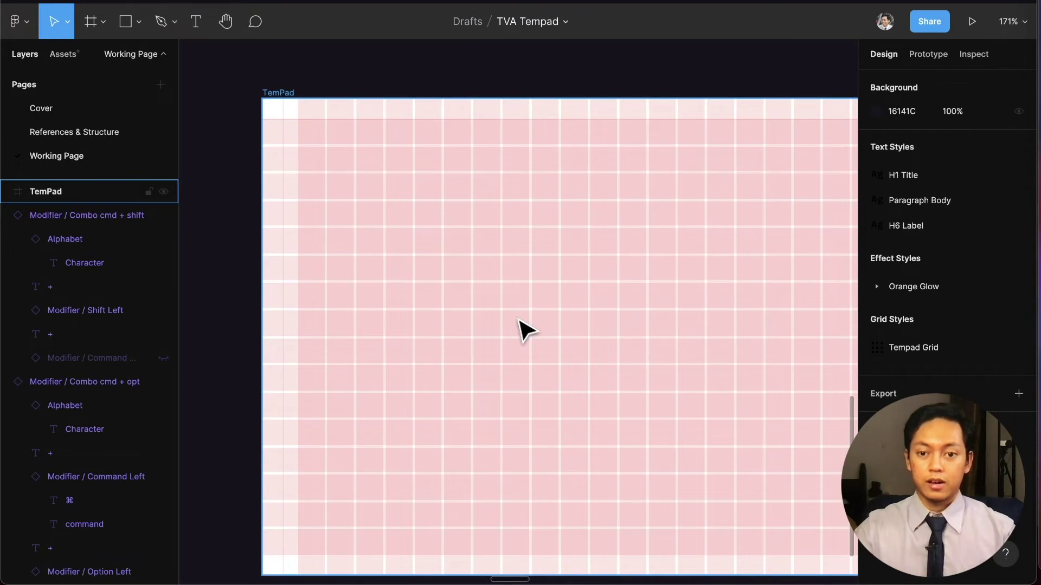
scroll(476, 325, down, 5)
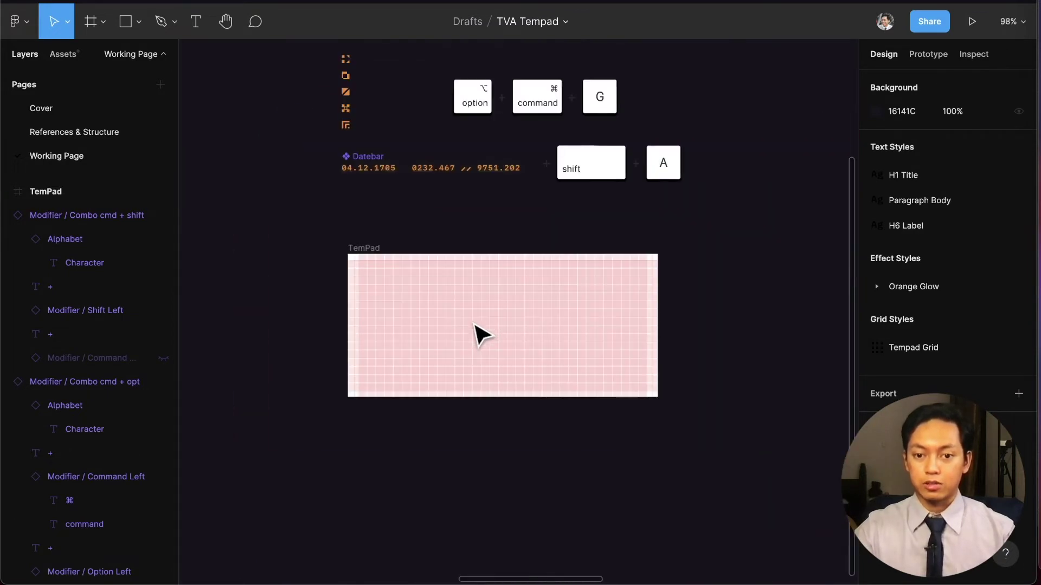
scroll(475, 328, left, 2)
scroll(476, 328, up, 4)
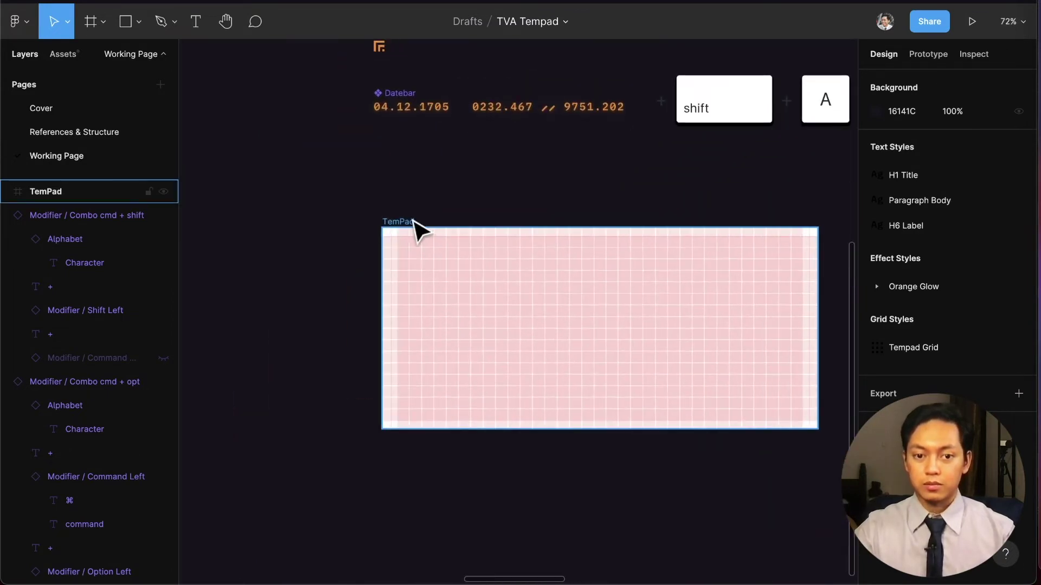
click(404, 221)
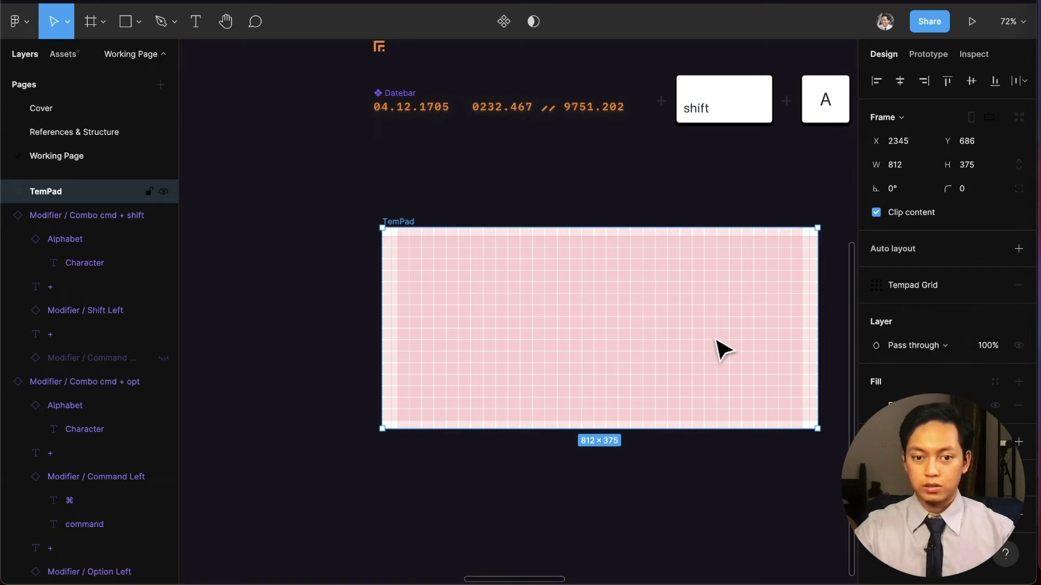
click(1019, 286)
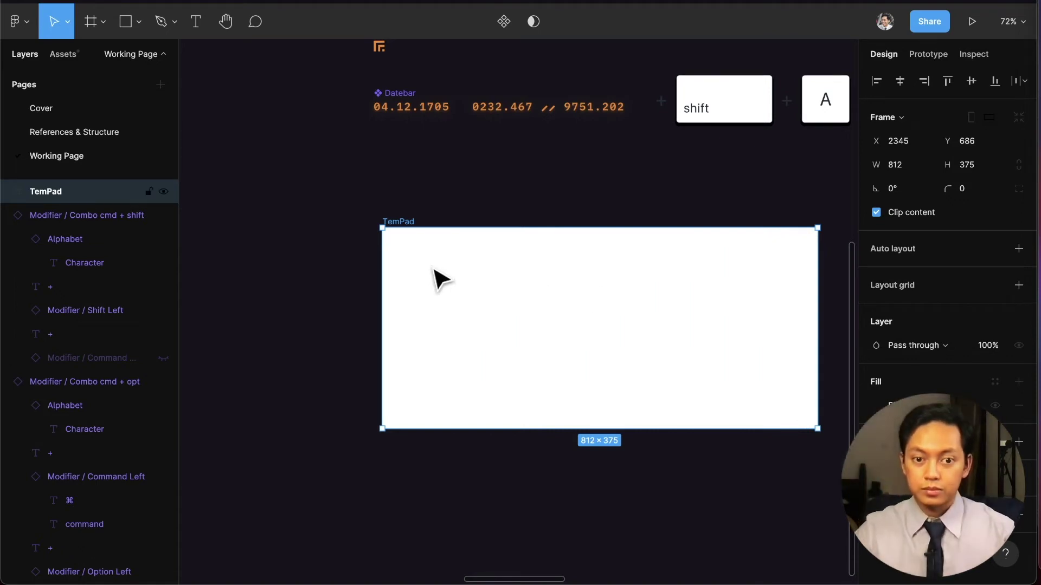
key(super+z)
Duplicate the TemPad frame so that two are stacked vertically, and remove the Tempad Grid style from the upper one.
drag(409, 220, 416, 180)
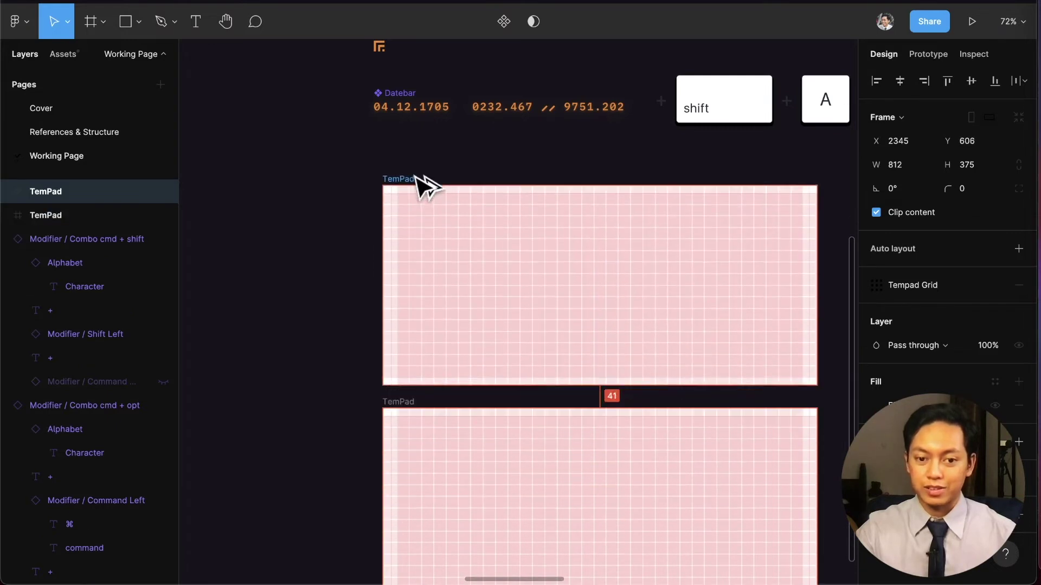
click(1019, 286)
Detach the Tempad Grid style from the lower TemPad frame.
click(598, 454)
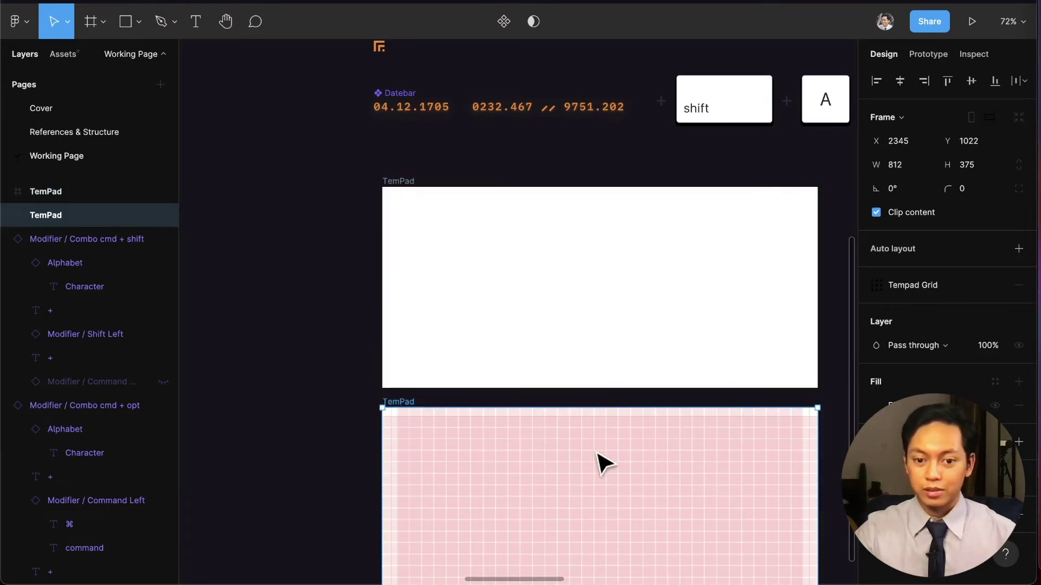
click(995, 286)
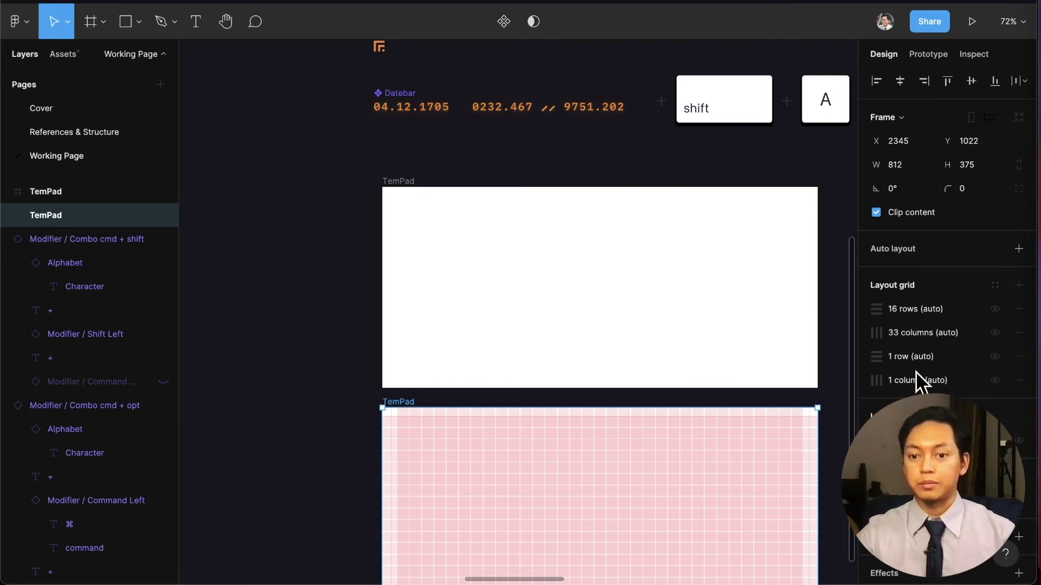
Add a layout grid to the upper TemPad frame and change its type from Grid to Rows.
click(876, 310)
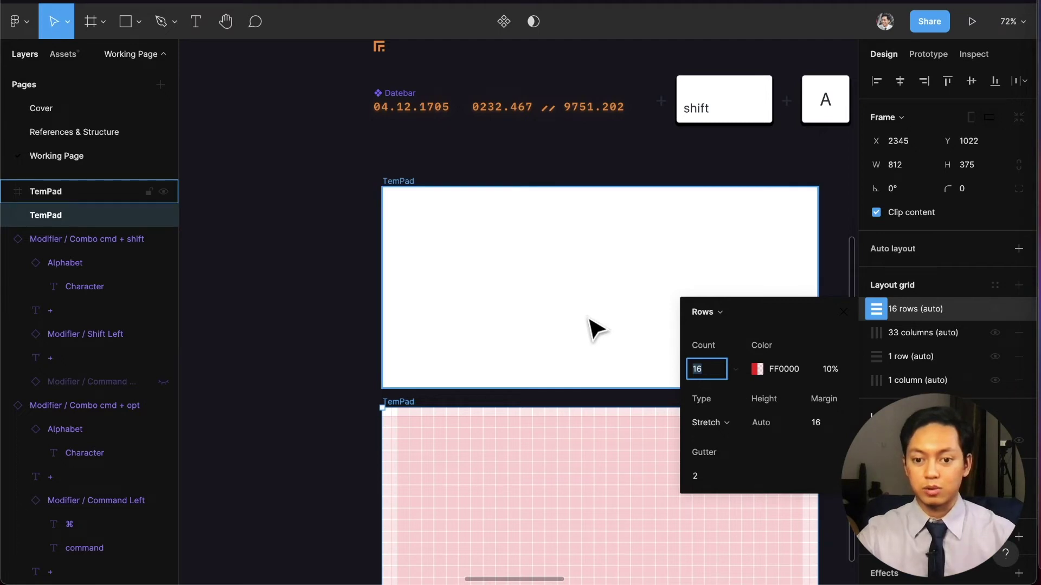
click(513, 266)
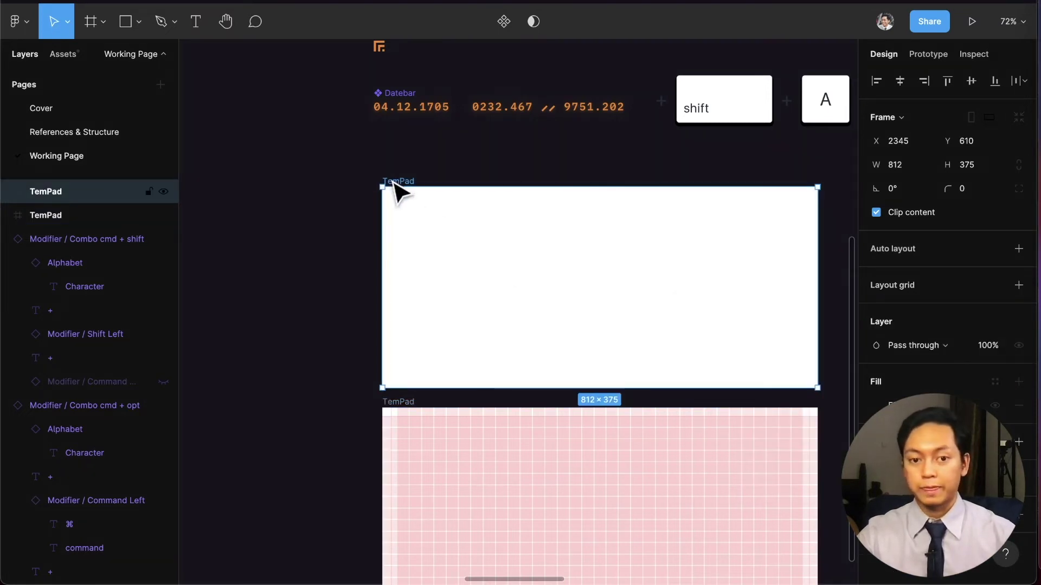
click(1019, 286)
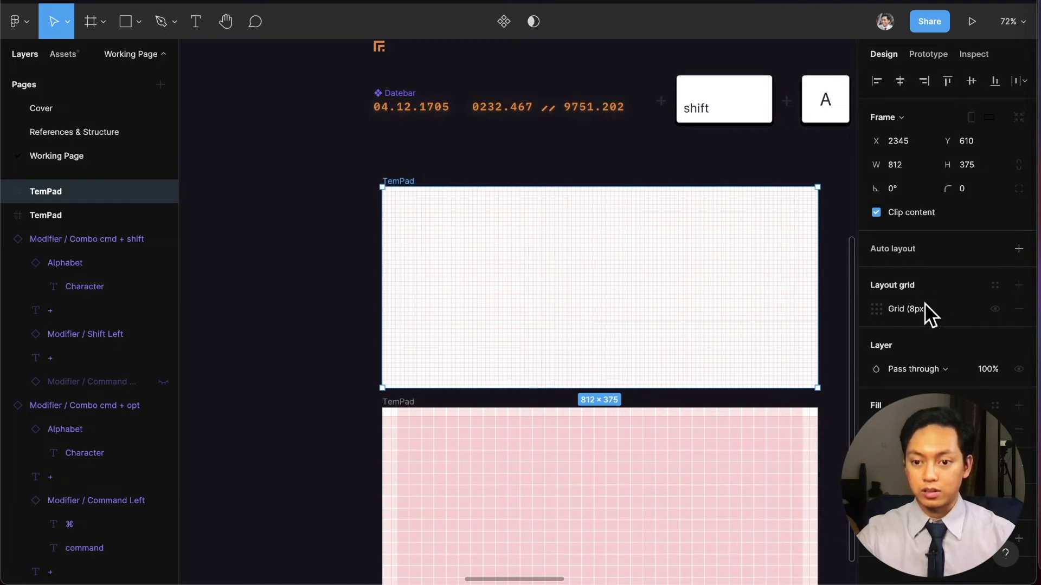
click(877, 309)
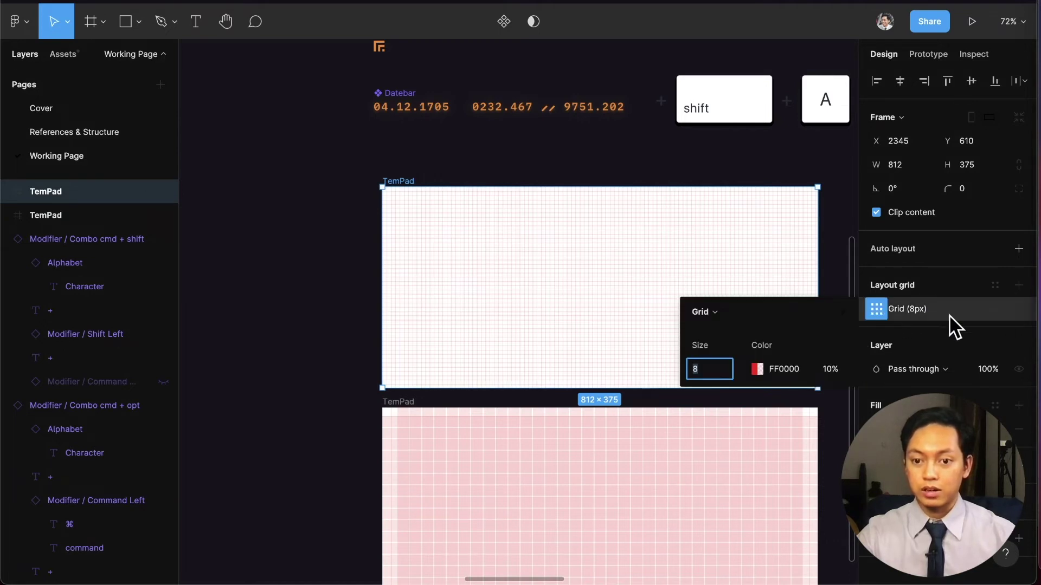
click(711, 310)
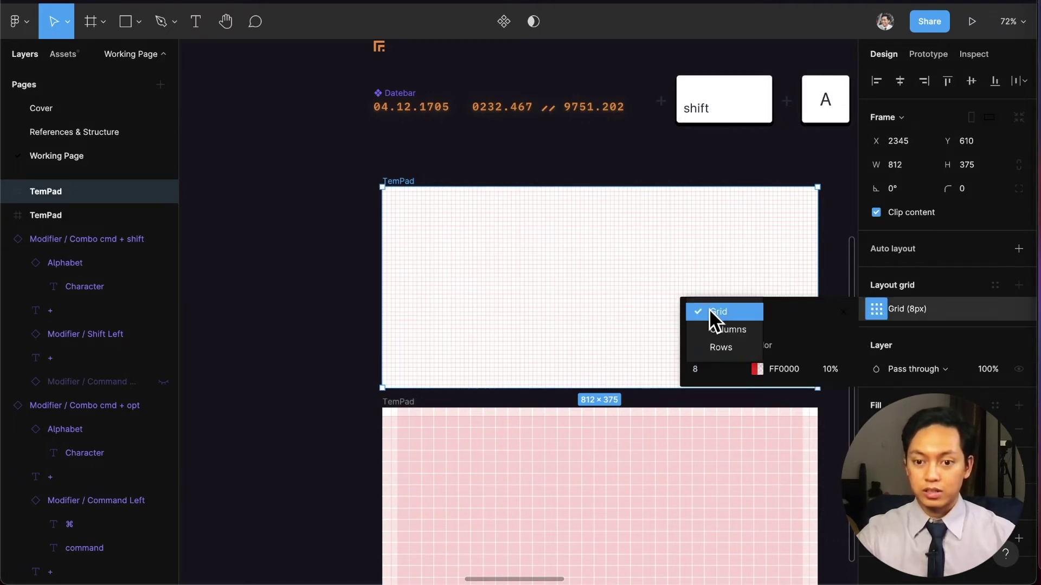
click(736, 345)
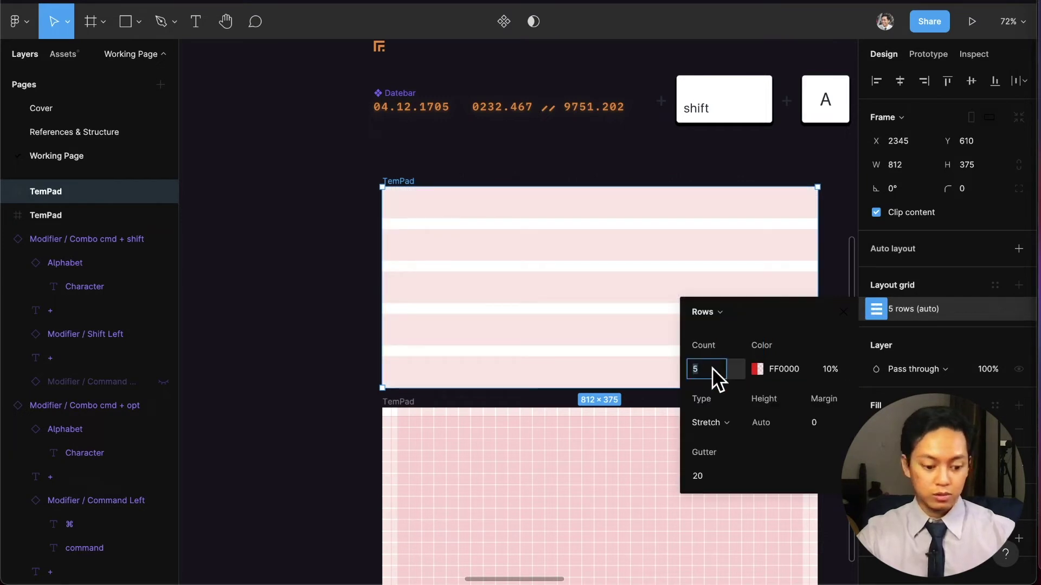
Set the upper frame's row grid to a count of 16, a margin of 16 and a gutter of 2.
text(16)
click(829, 426)
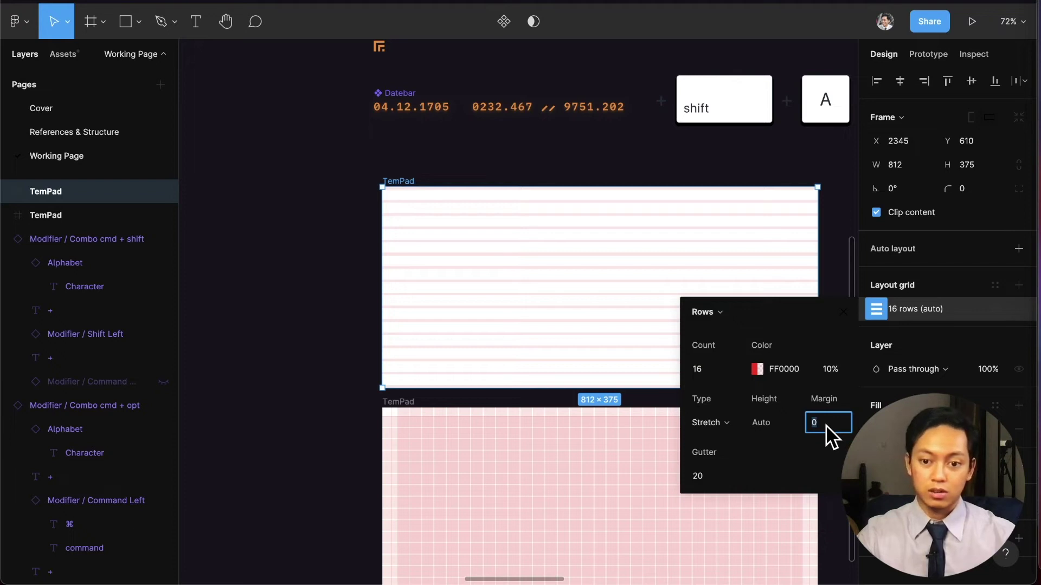
text(16)
click(702, 477)
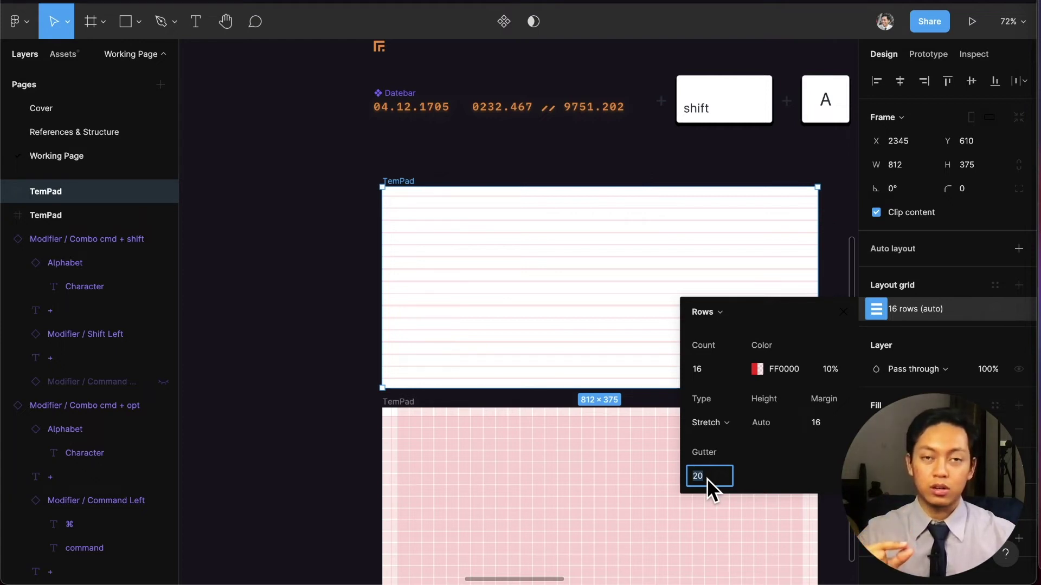
text(2)
key(Return)
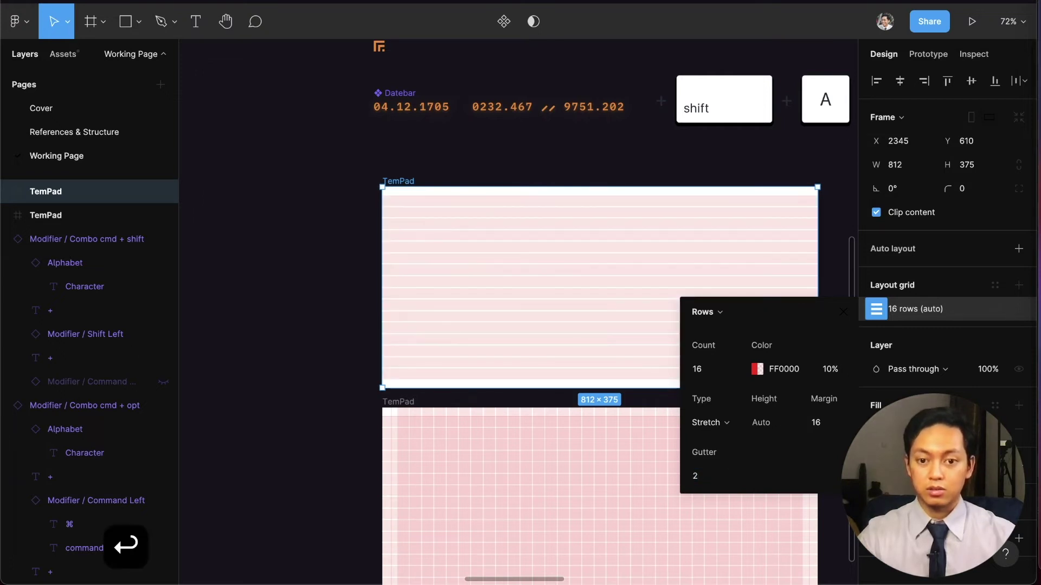
Draw a 10-wide test rectangle filling the upper frame's top margin, and fit a copy of it at 10 × 2 to the first row gutter.
scroll(609, 195, up, 3)
scroll(603, 199, up, 5)
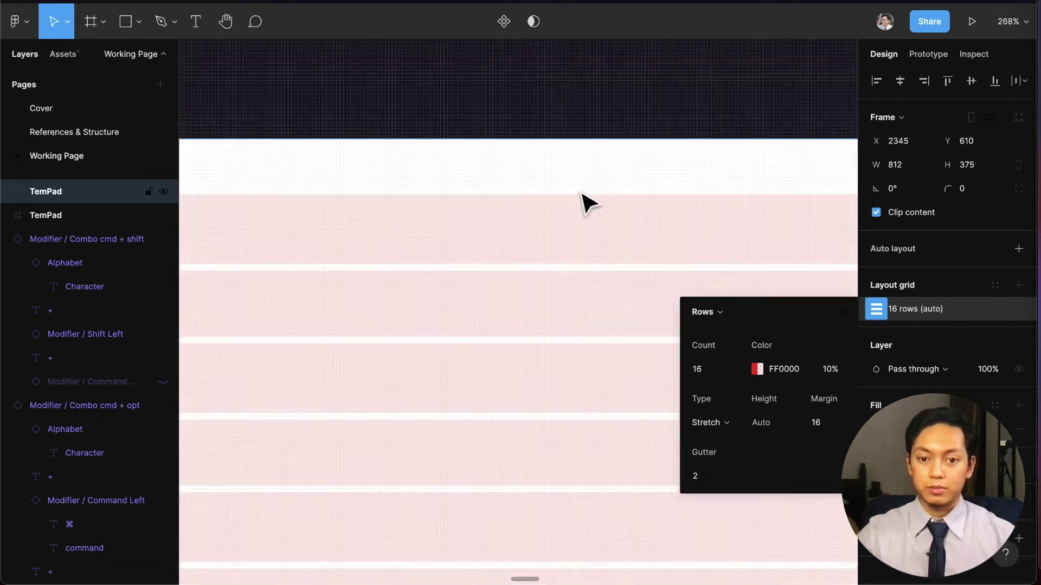
key(r)
drag(492, 106, 549, 196)
drag(522, 160, 519, 266)
drag(523, 229, 524, 317)
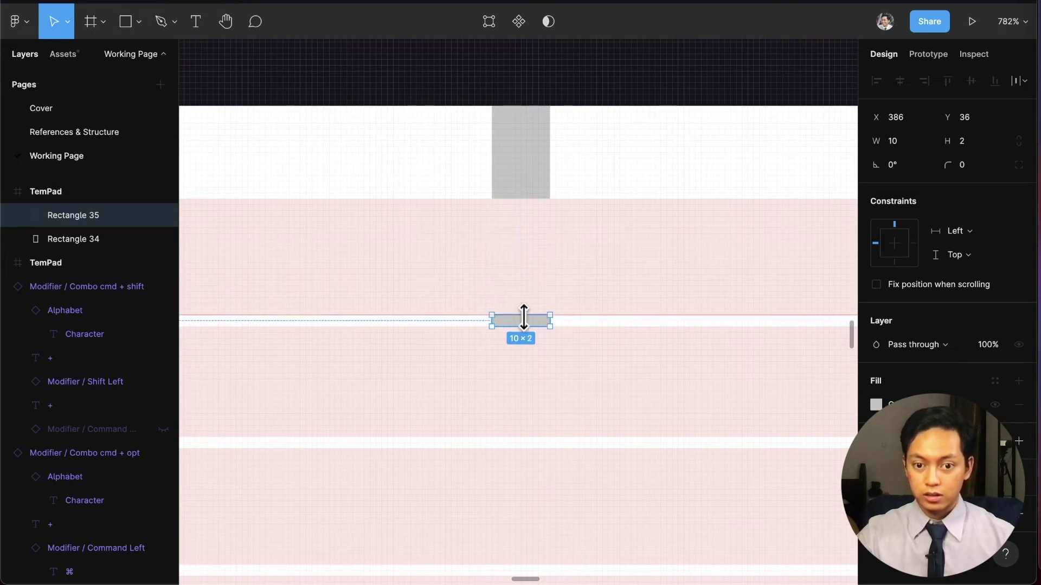
Check the test rectangles against the upper frame's row grid settings, and delete both rectangles.
scroll(580, 330, down, 2)
scroll(579, 328, down, 10)
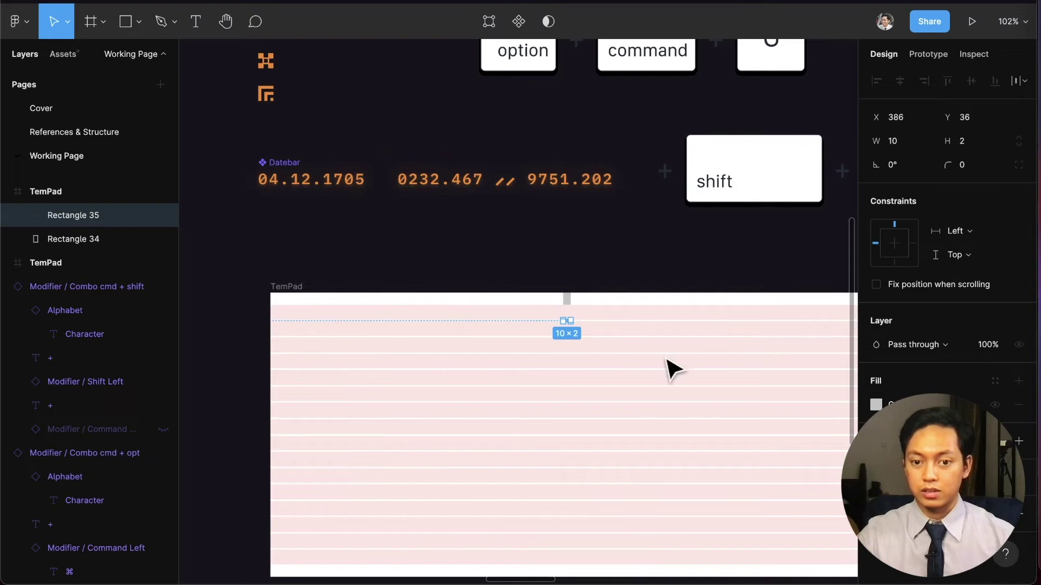
click(281, 290)
click(873, 338)
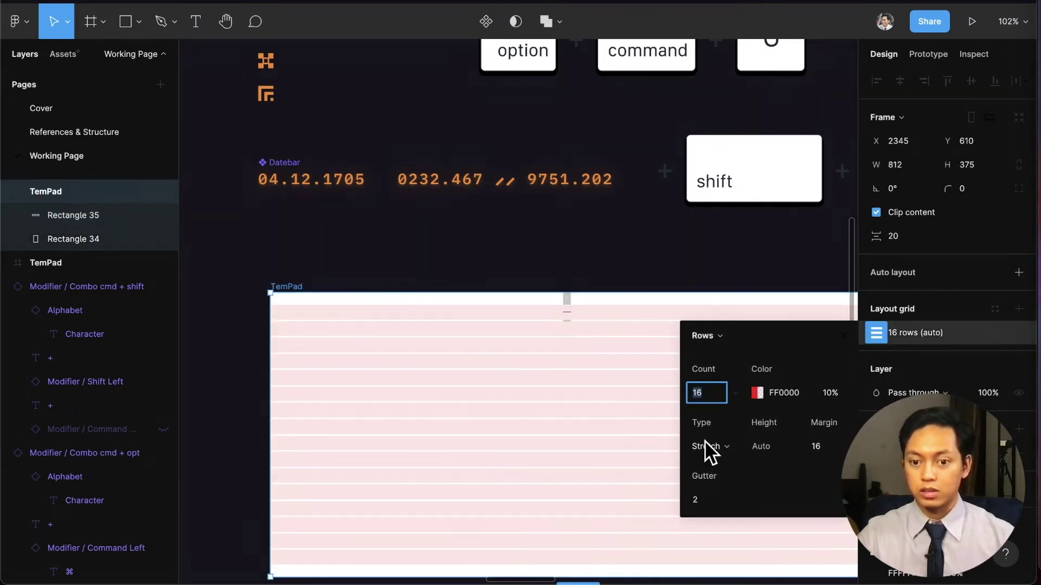
drag(553, 283, 629, 366)
key(BackSpace)
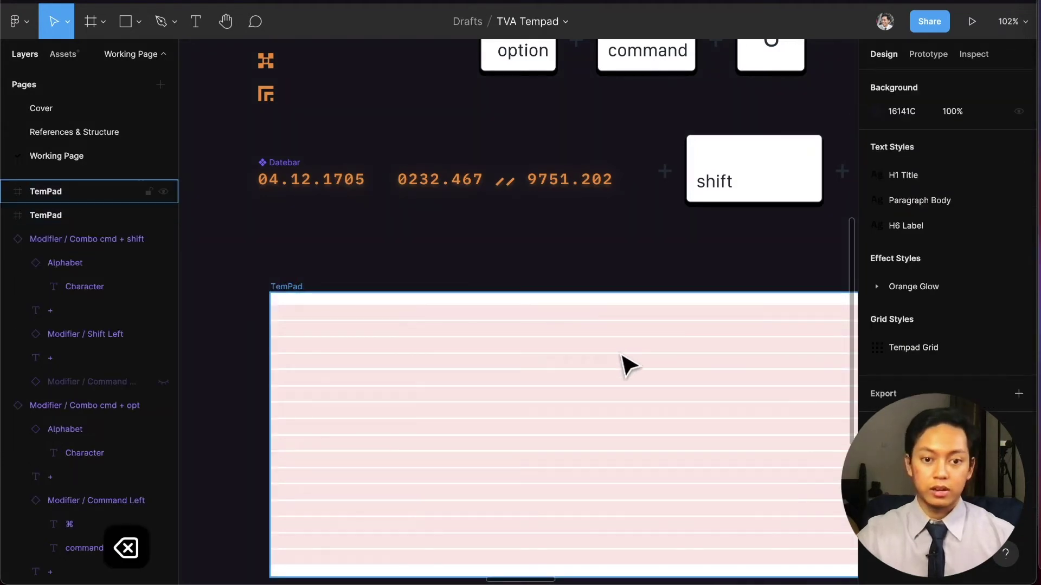
Open the main column grid settings of the lower TemPad frame to read its count, margin and gutter.
click(279, 293)
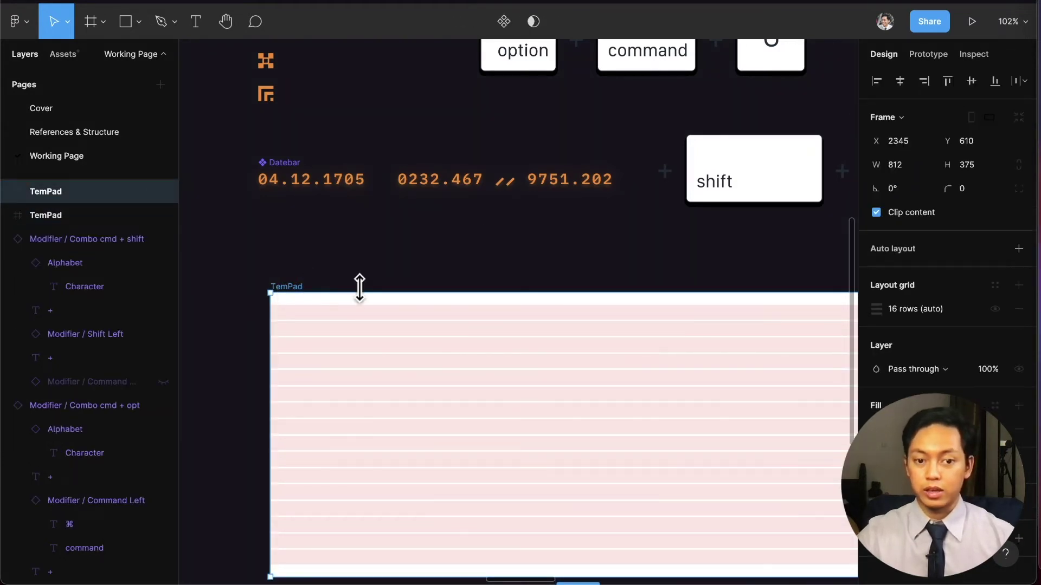
scroll(363, 304, down, 6)
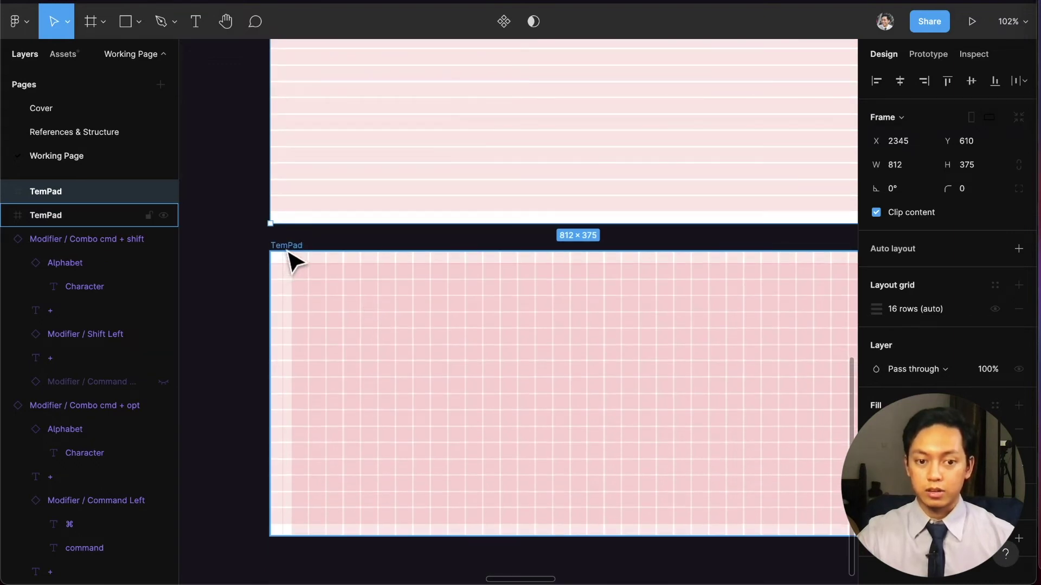
scroll(305, 277, up, 2)
scroll(308, 281, up, 2)
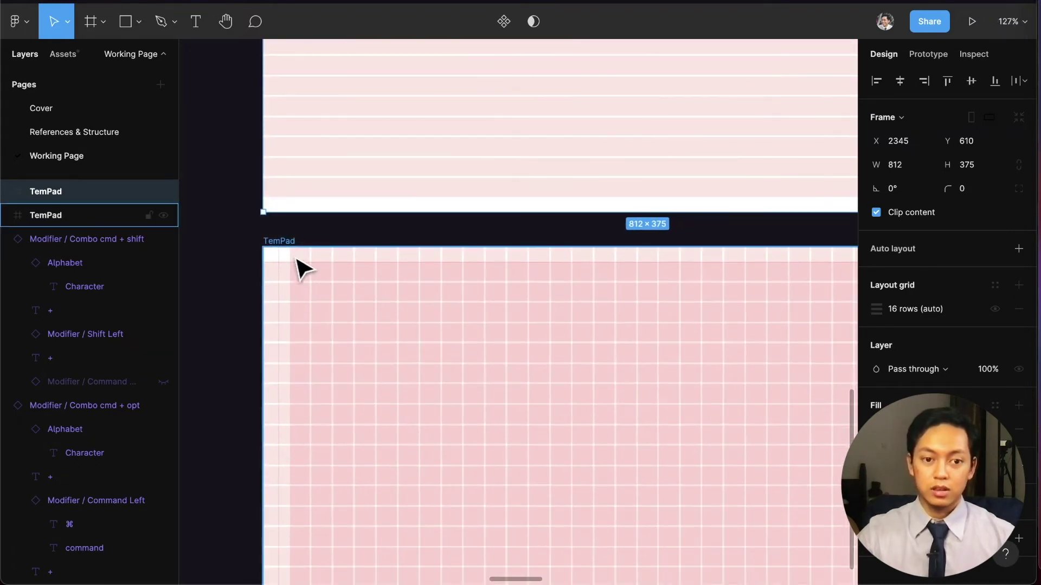
click(288, 249)
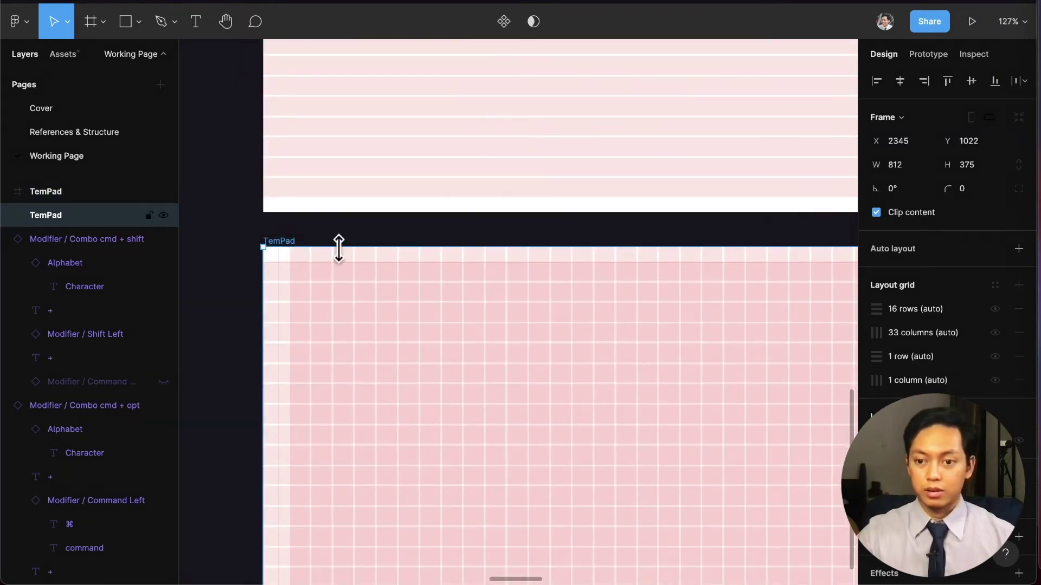
click(874, 331)
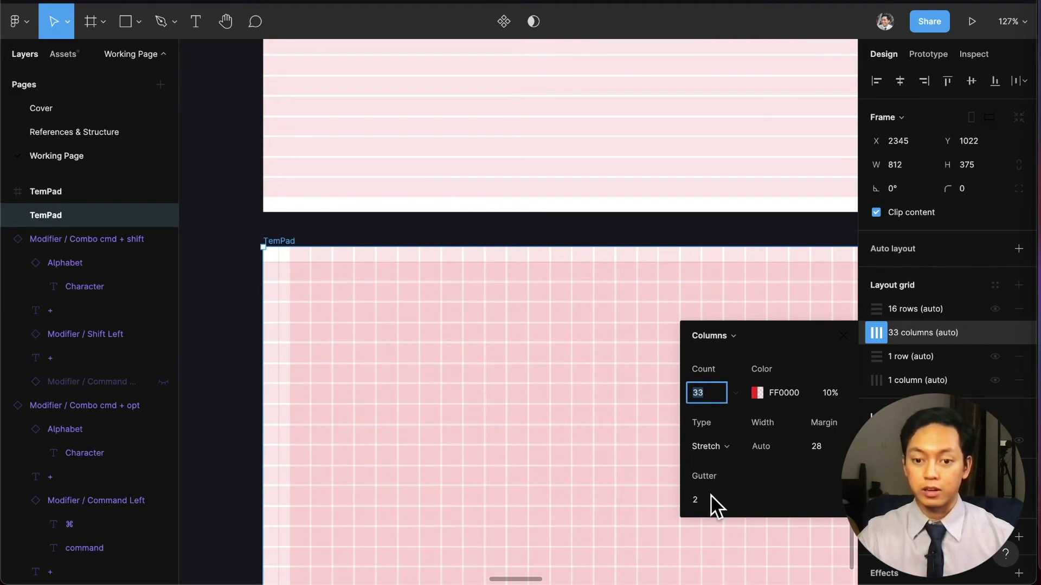
Add a second layout grid to the upper TemPad frame and change its type to Columns.
scroll(564, 320, up, 5)
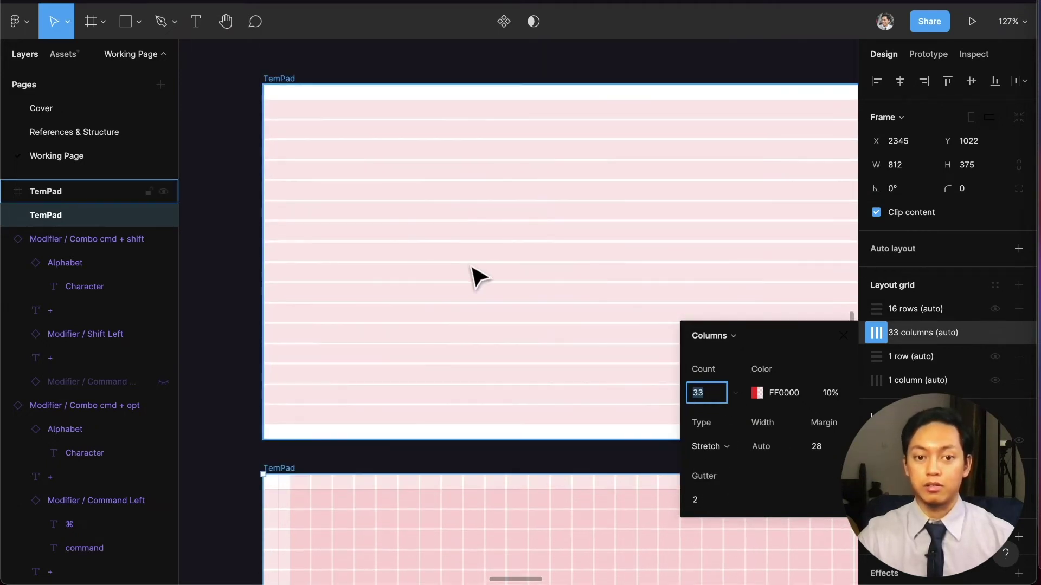
click(401, 266)
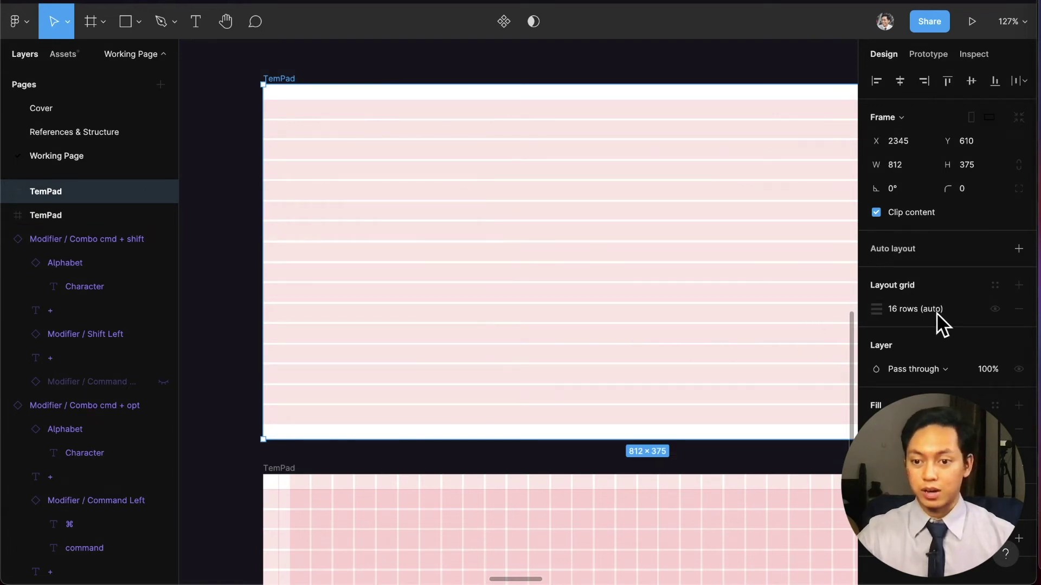
scroll(579, 305, down, 2)
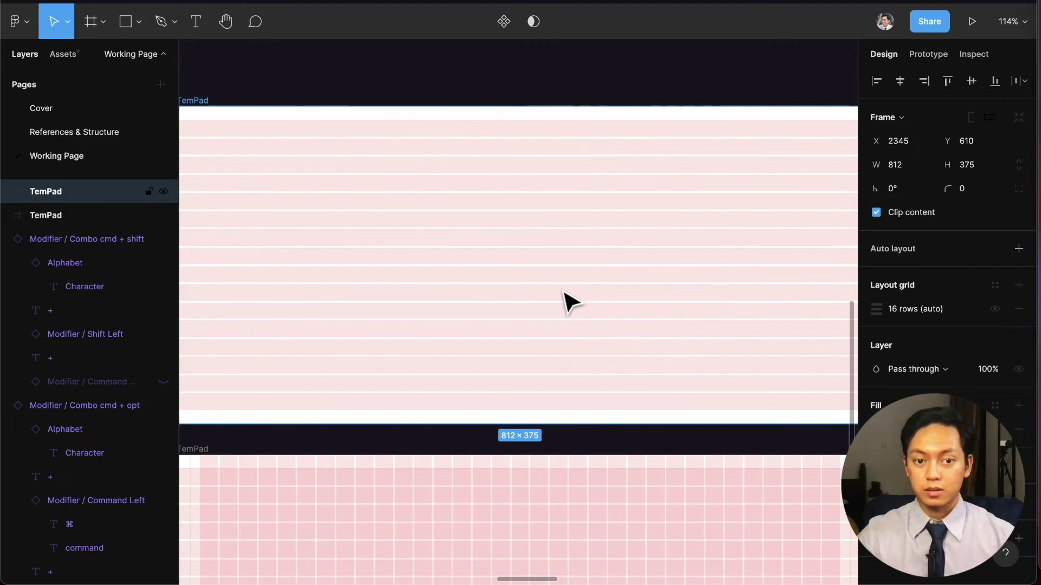
scroll(785, 307, left, 1)
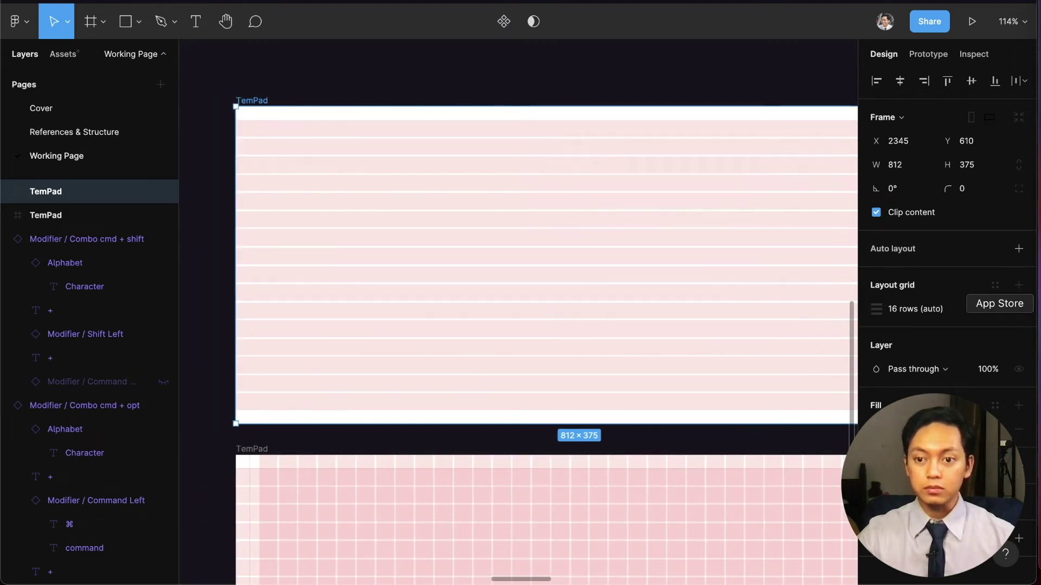
click(1018, 288)
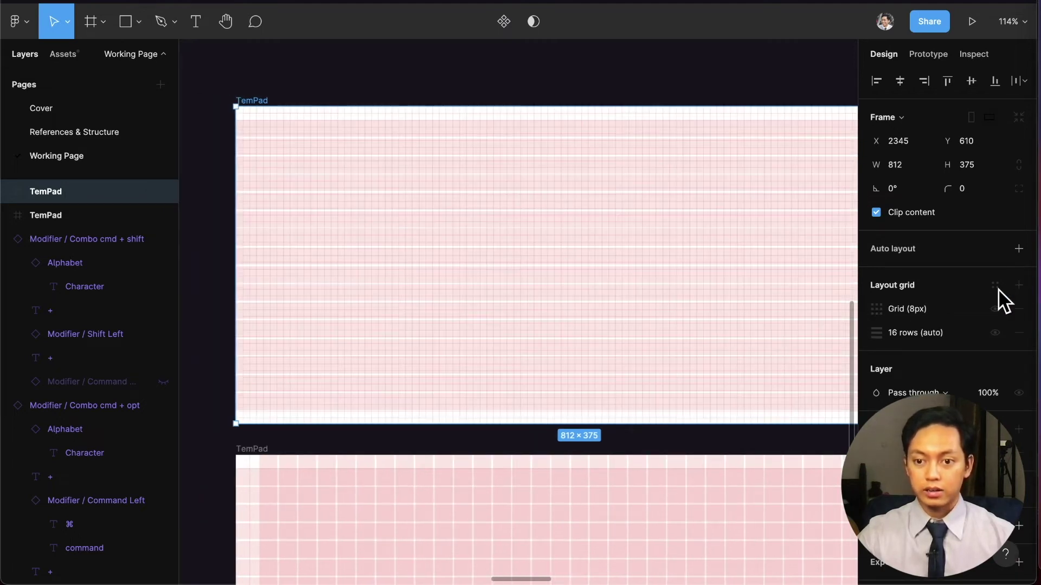
click(876, 309)
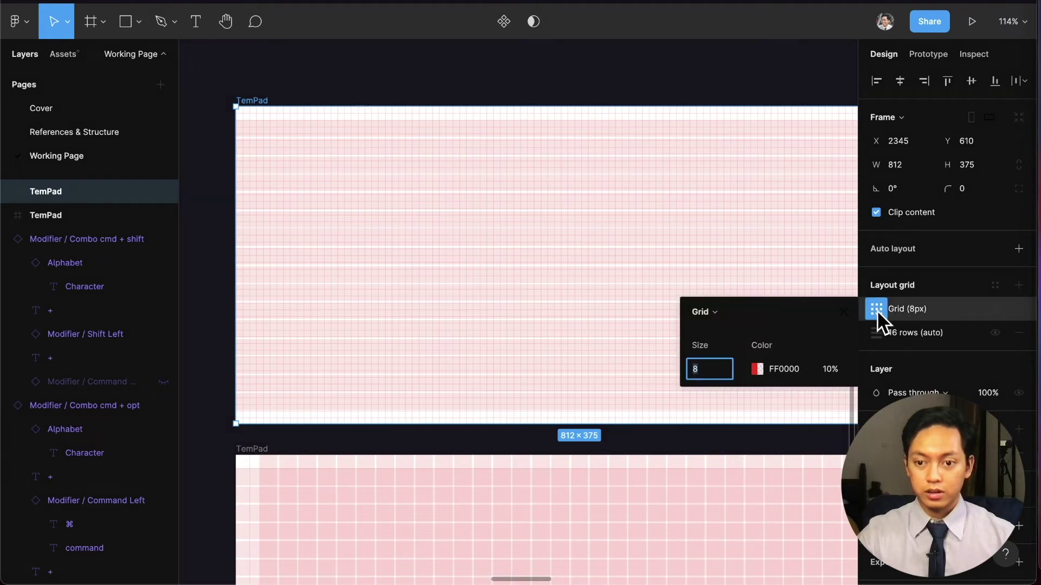
click(714, 315)
click(726, 331)
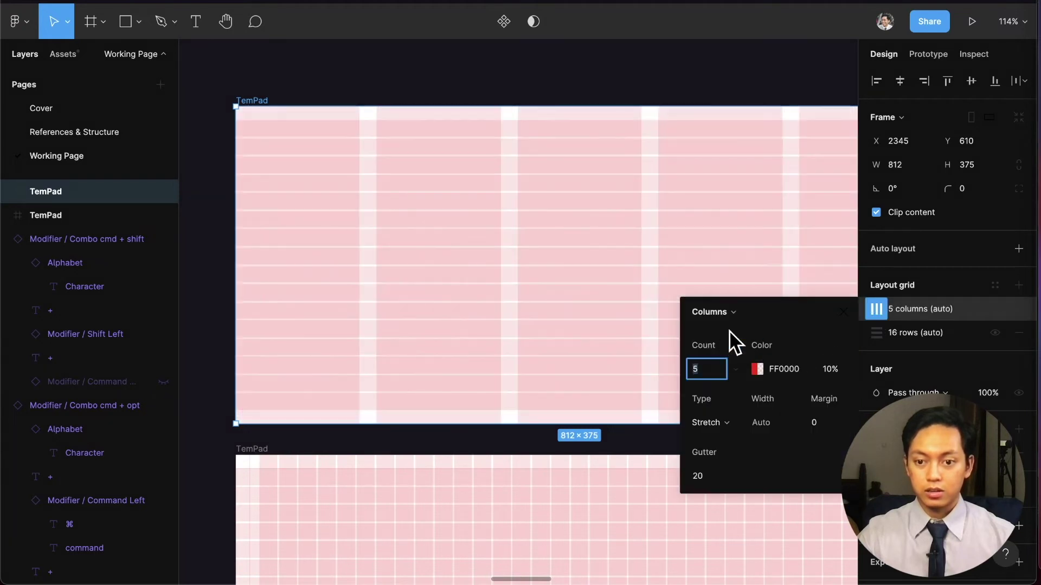
Set the upper frame's column grid to a count of 33, a margin of 28 and a gutter of 2.
text(33)
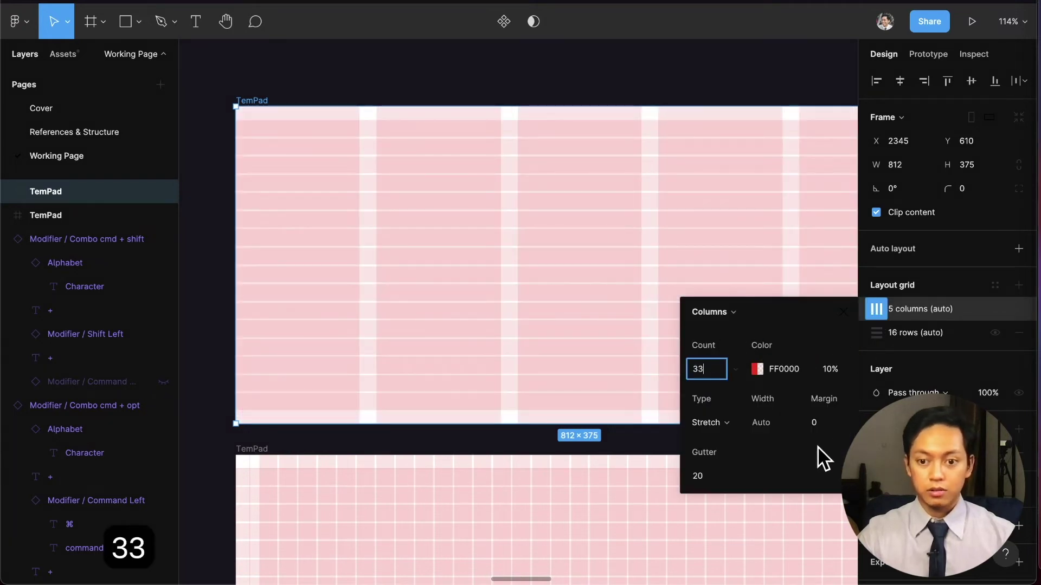
click(824, 424)
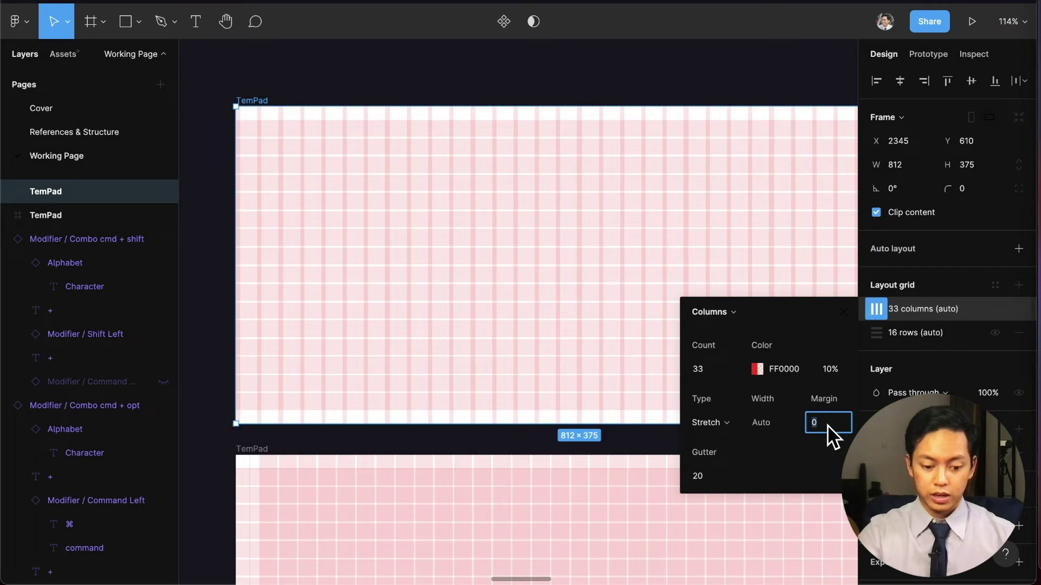
text(28)
click(730, 475)
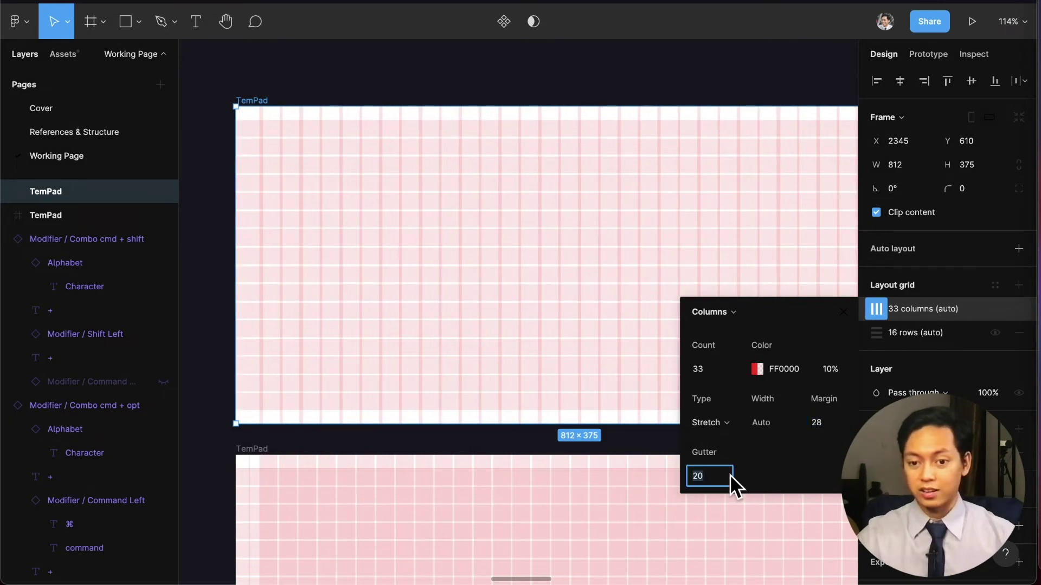
text(2)
key(Return)
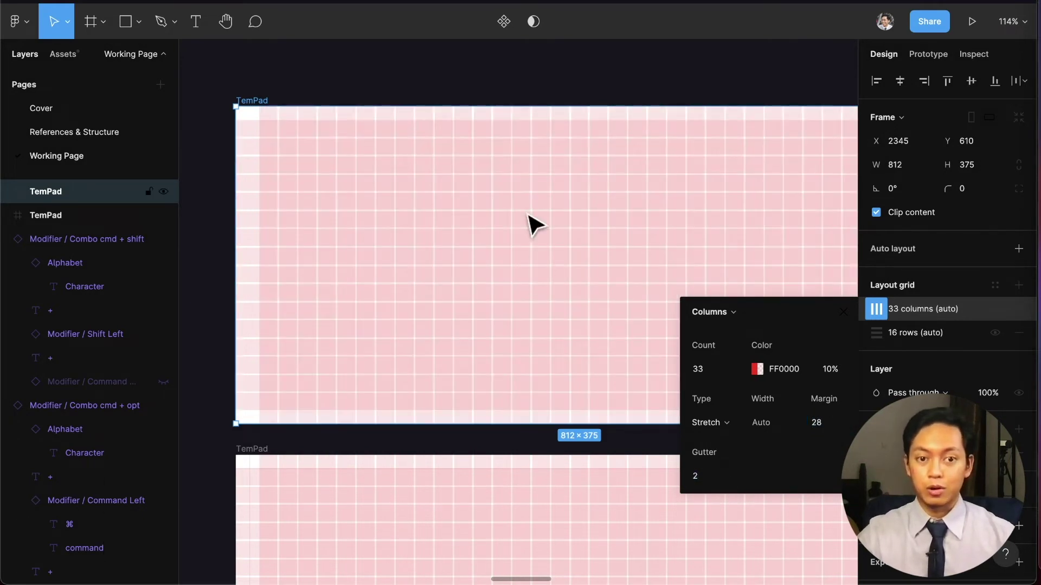
click(365, 89)
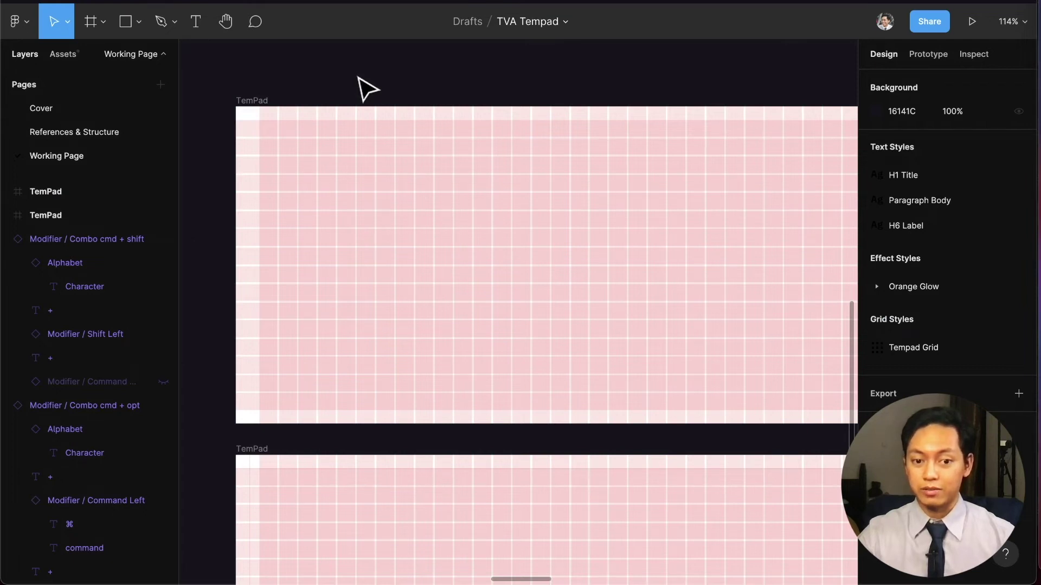
scroll(429, 187, down, 5)
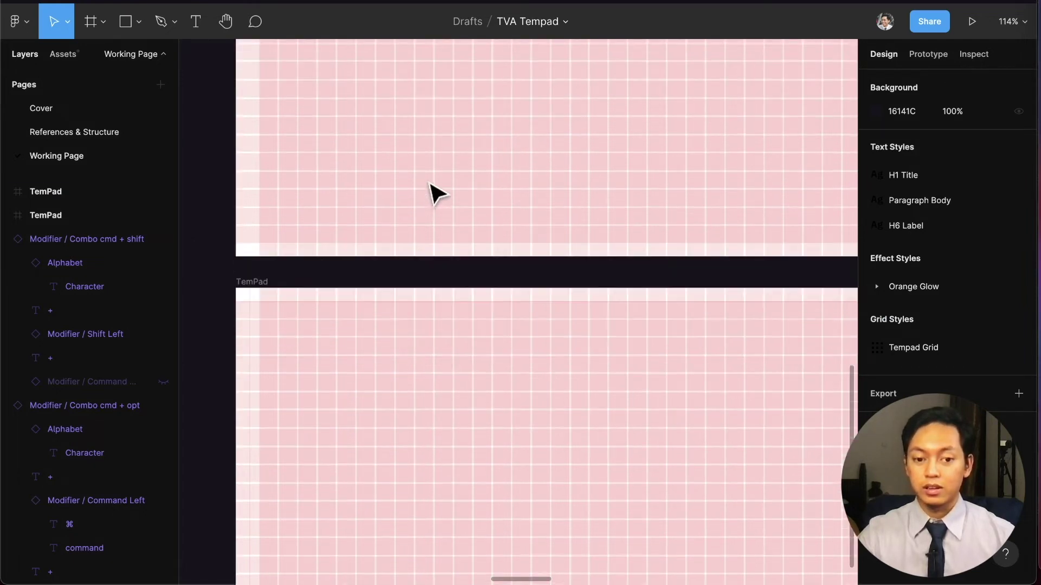
scroll(430, 180, up, 2)
scroll(430, 181, down, 3)
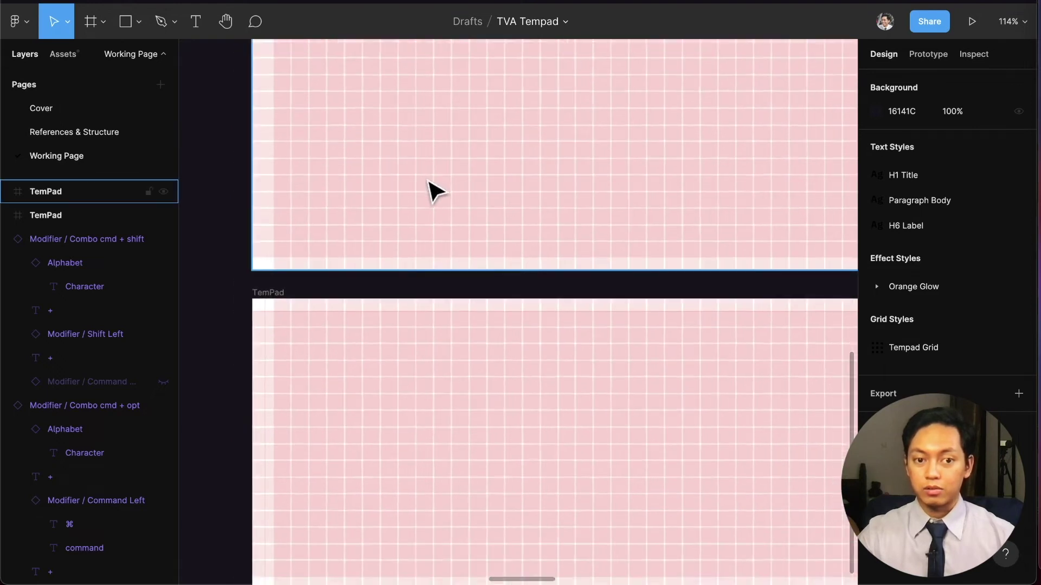
scroll(429, 183, up, 2)
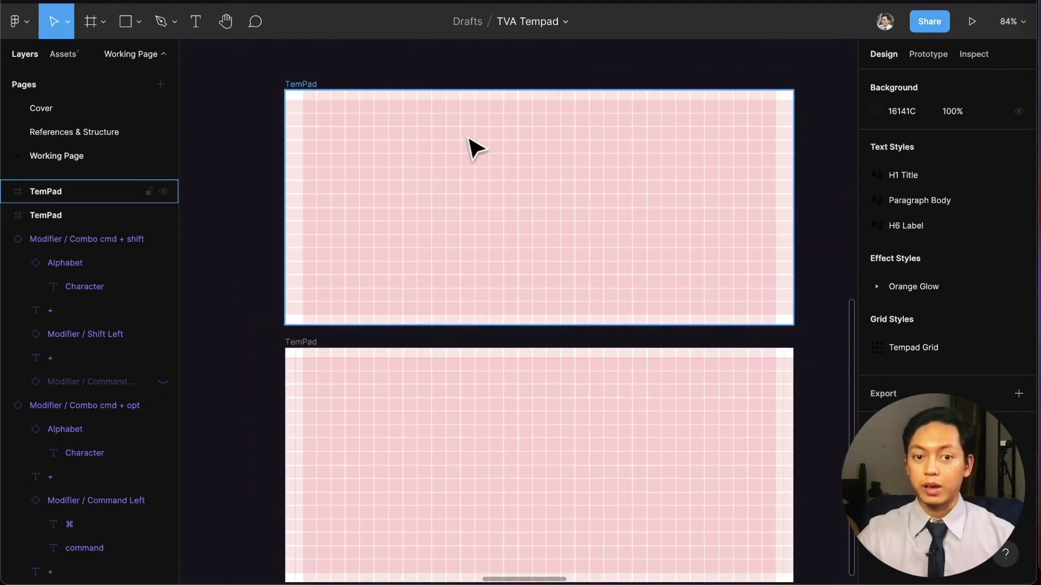
scroll(349, 112, down, 1)
click(347, 112)
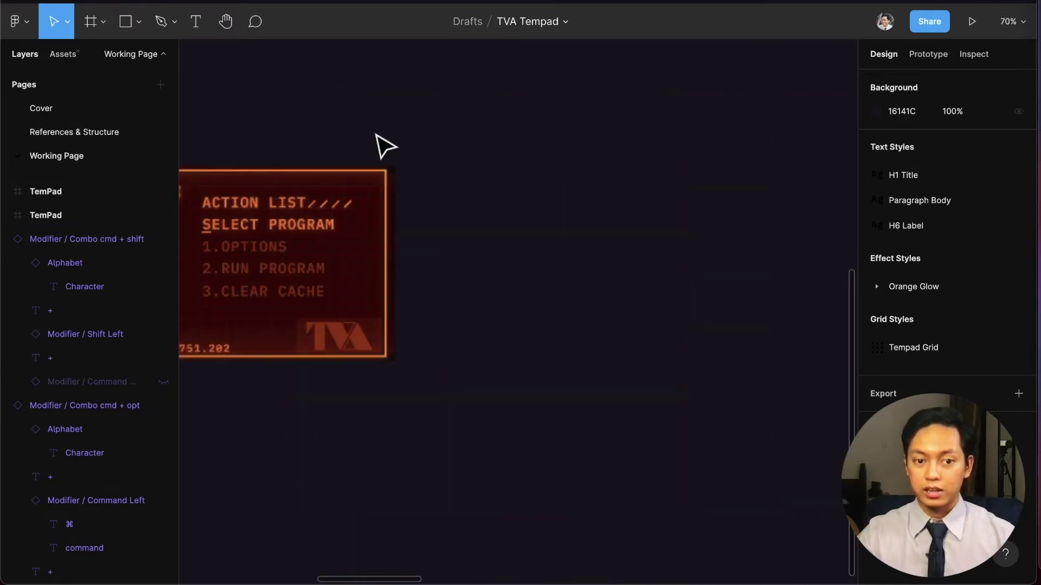
Copy the orange border, Rectangle 9, from the finished TemPad frame.
scroll(376, 168, left, 5)
scroll(372, 205, up, 5)
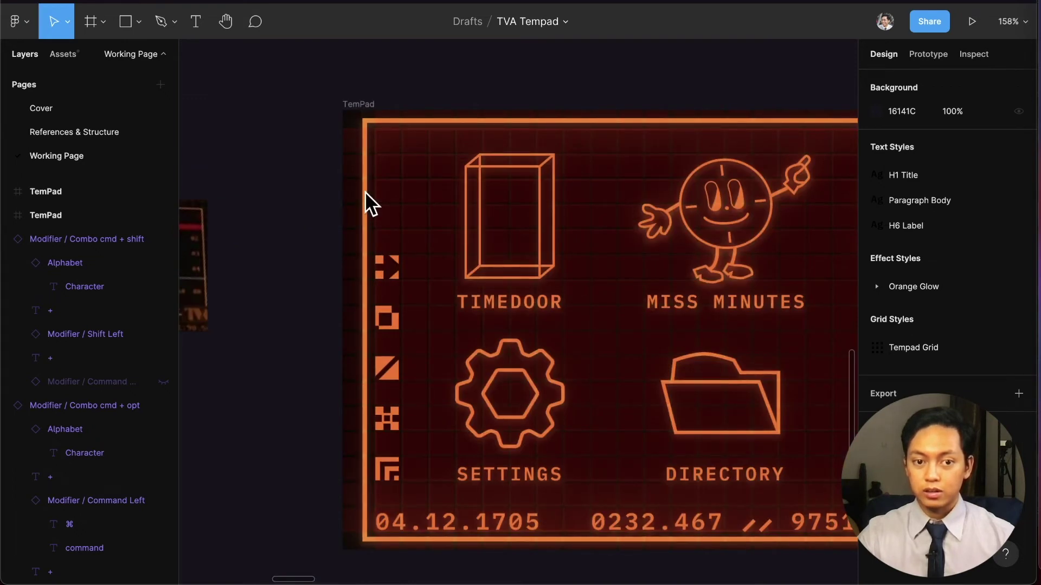
right_click(365, 193)
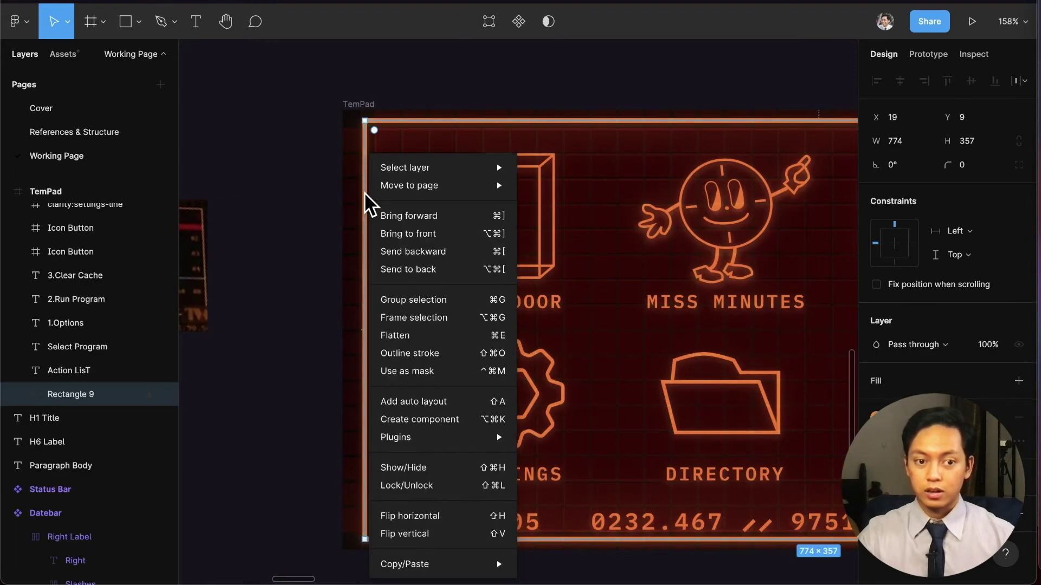
click(77, 404)
scroll(117, 322, up, 1)
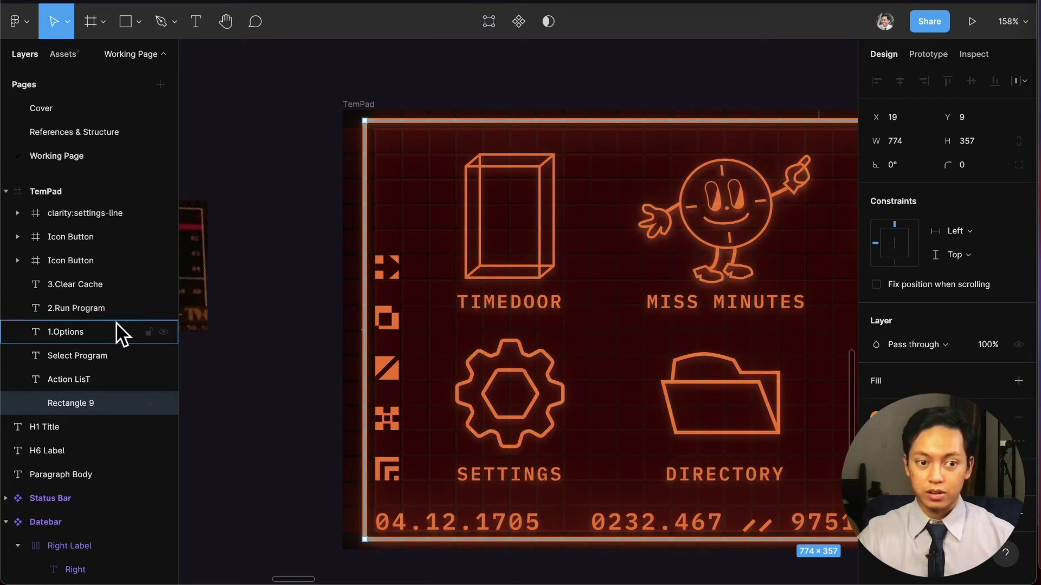
scroll(449, 212, up, 3)
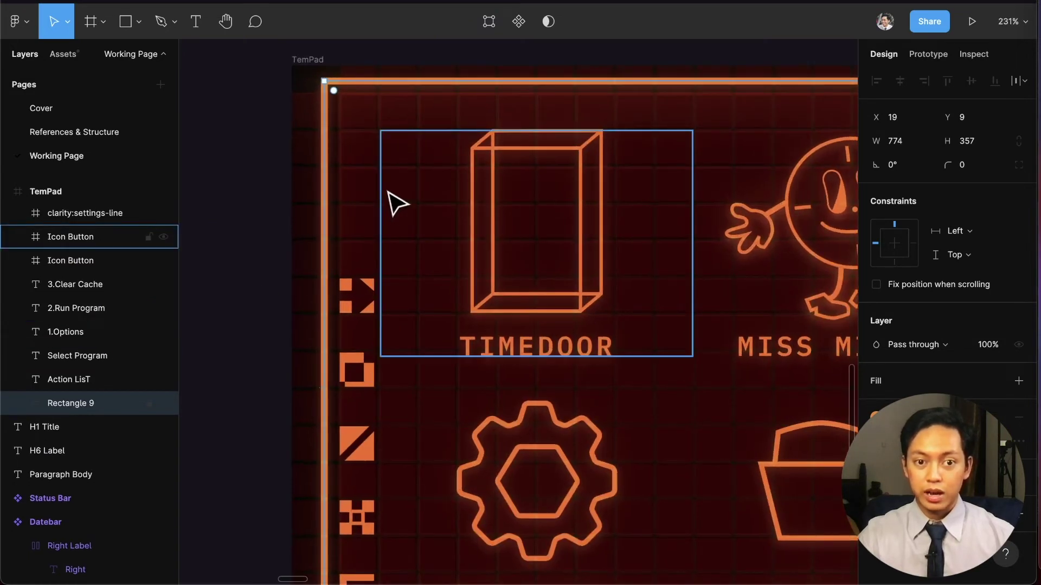
scroll(399, 162, up, 2)
scroll(418, 105, up, 5)
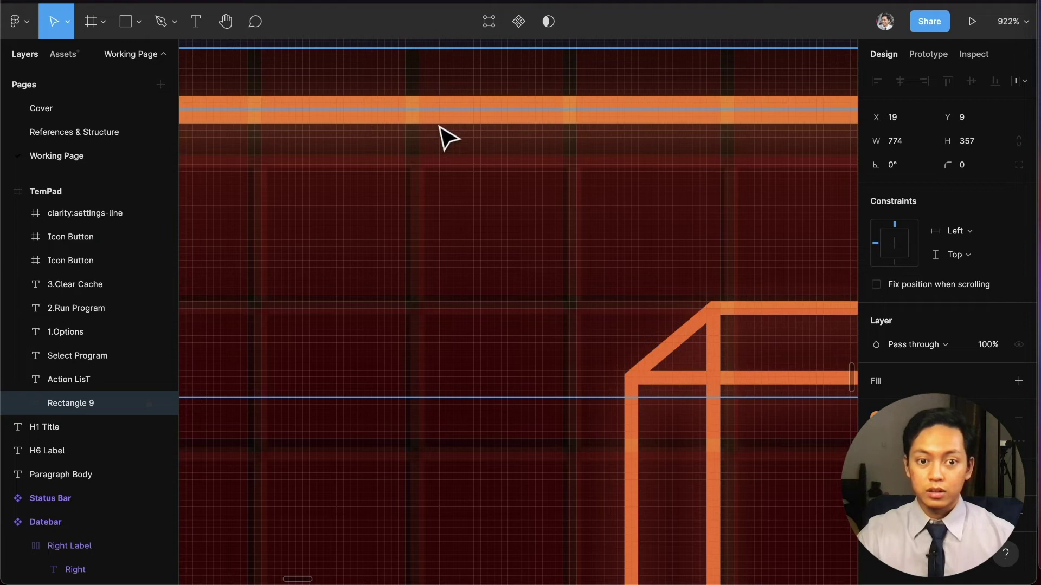
scroll(446, 141, down, 3)
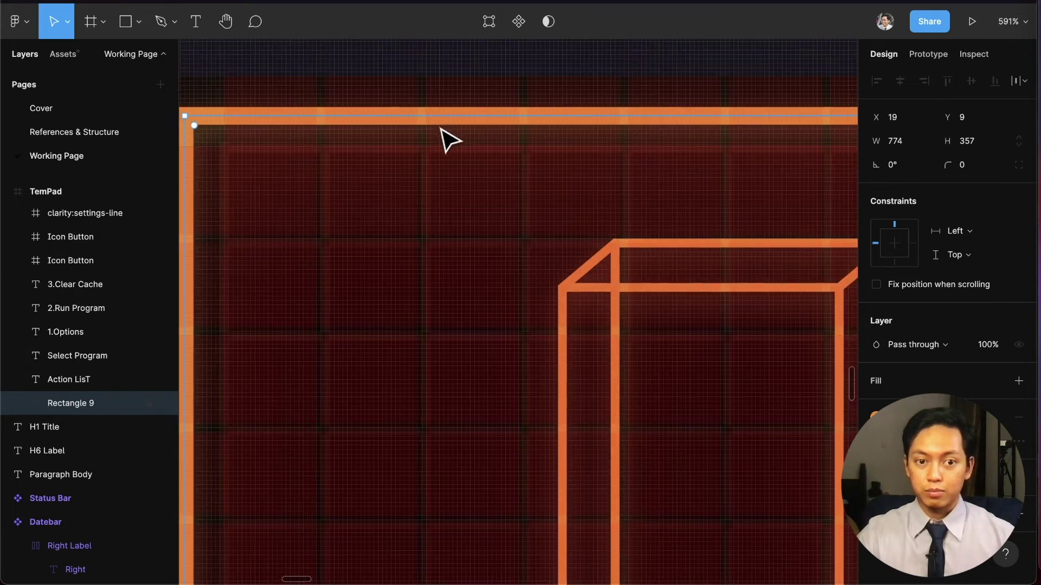
scroll(446, 141, down, 4)
scroll(441, 130, down, 1)
key(super+c)
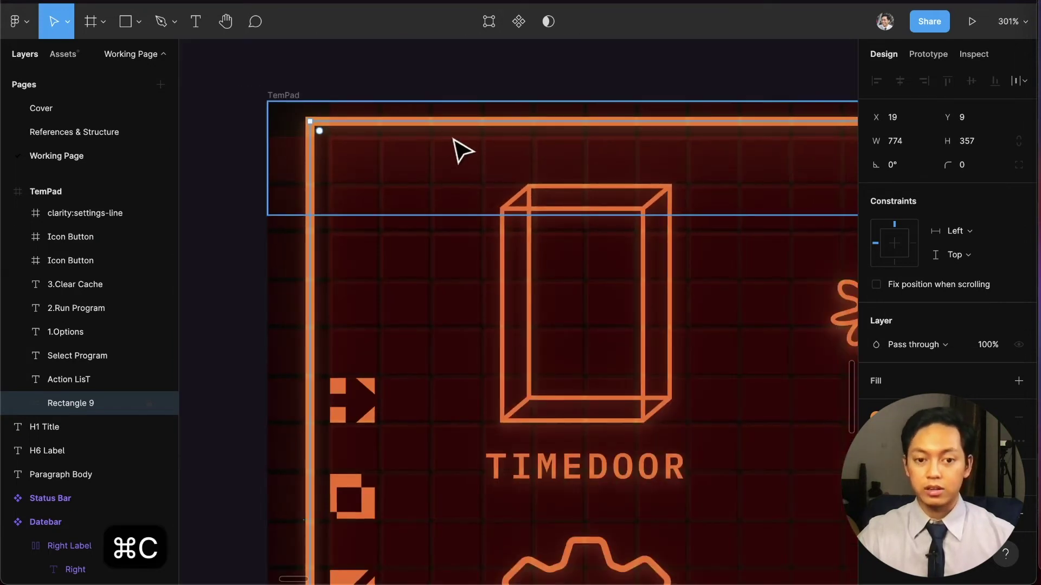
Paste the orange border rectangle into the upper grid-covered TemPad frame and keep it locked.
scroll(456, 144, down, 6)
scroll(453, 141, right, 5)
scroll(459, 154, right, 10)
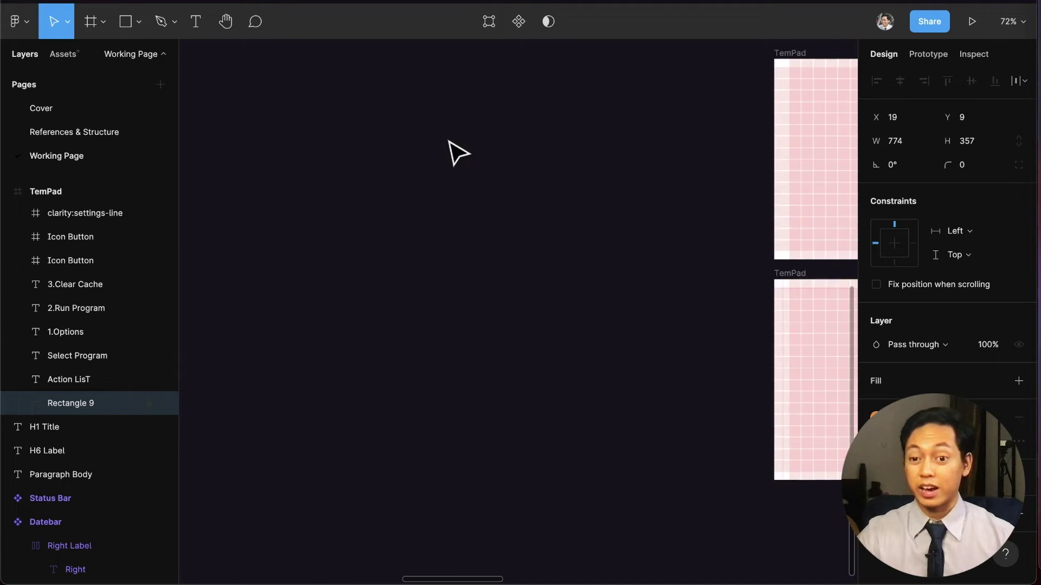
scroll(500, 283, down, 4)
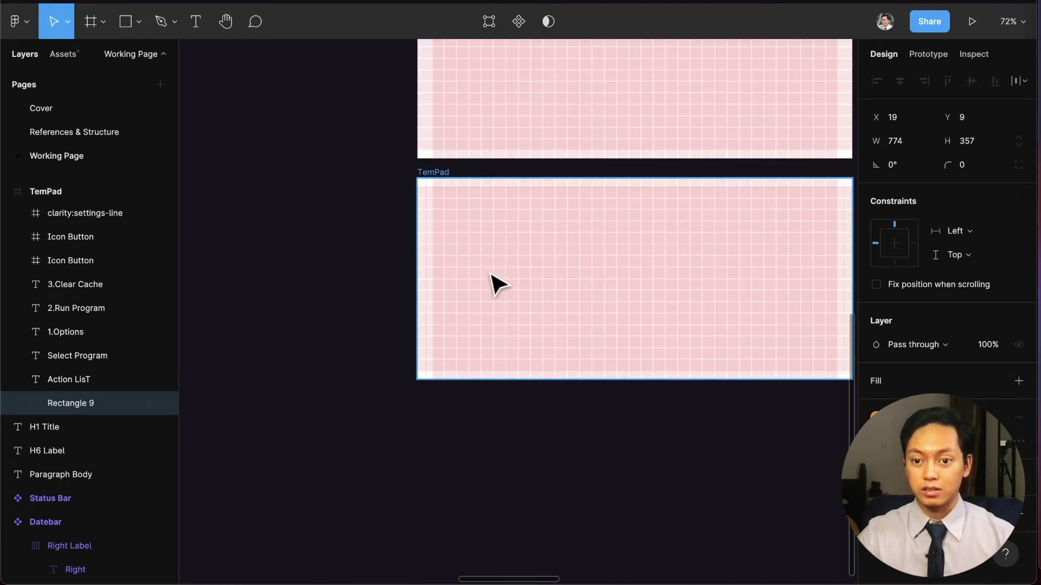
scroll(493, 283, right, 3)
scroll(477, 244, up, 3)
scroll(434, 190, up, 3)
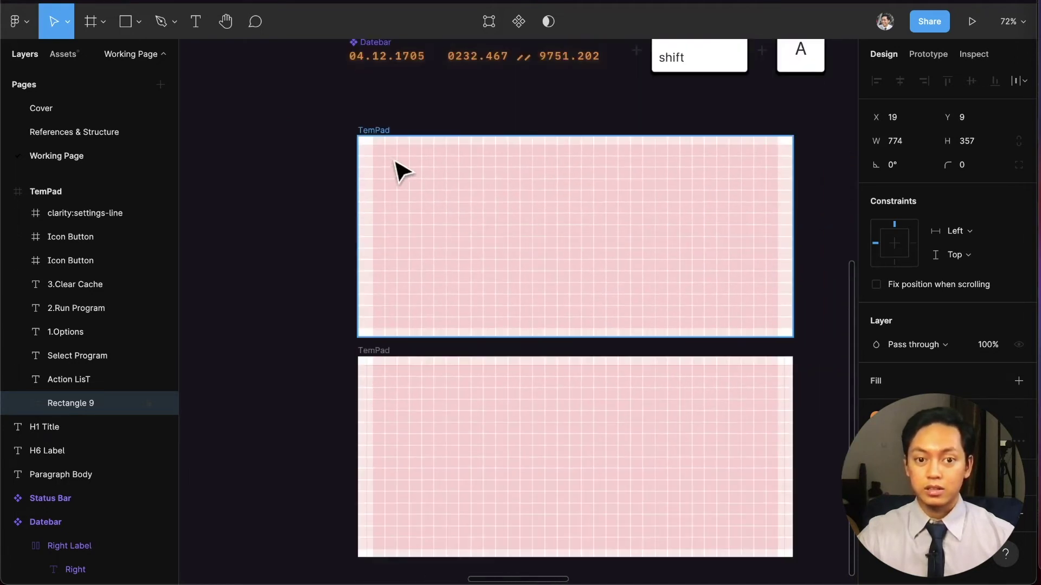
click(386, 132)
scroll(434, 163, up, 5)
key(super+v)
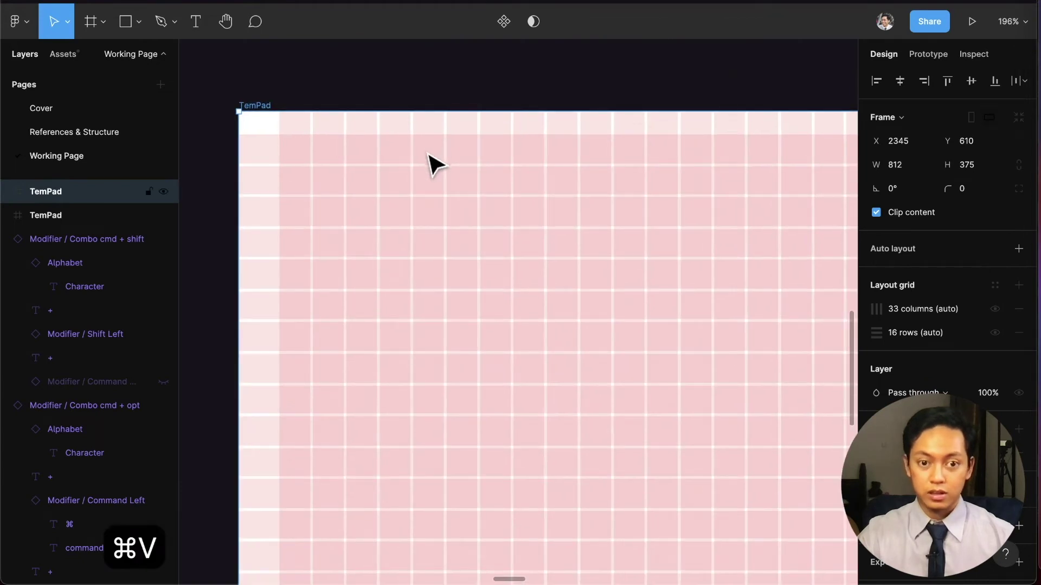
key(super+shift+l)
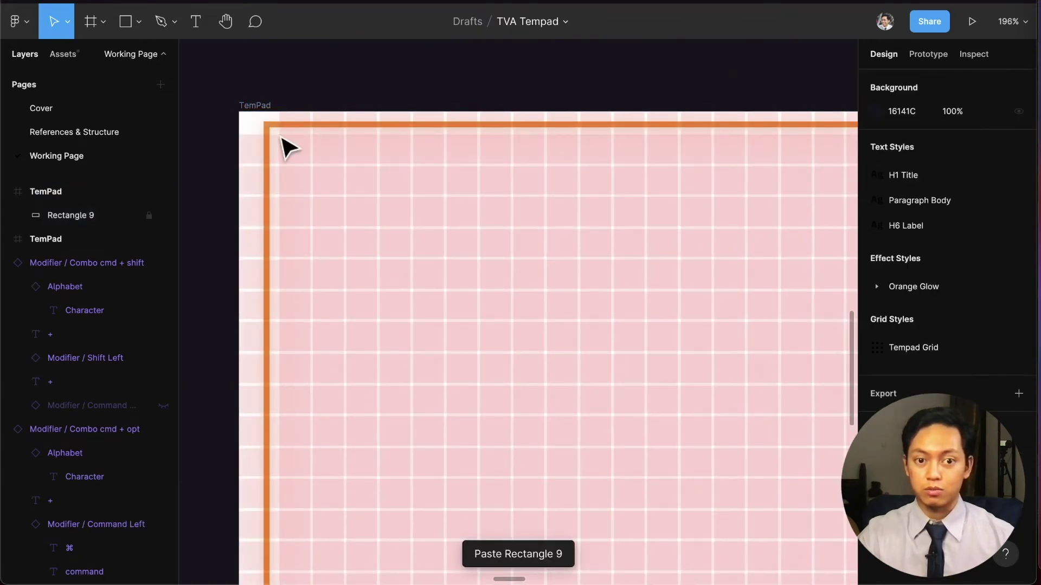
Measure the gap between the upper frame's left edge and the orange border with a 19 × 13 test rectangle.
scroll(287, 149, up, 5)
scroll(291, 154, up, 2)
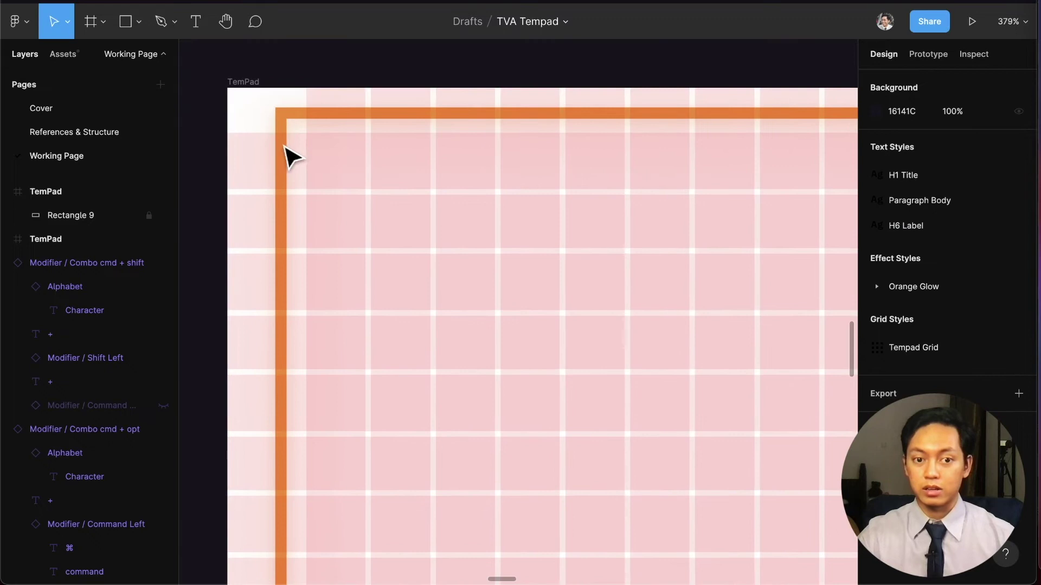
scroll(282, 151, left, 2)
key(r)
drag(308, 184, 258, 219)
scroll(289, 187, up, 3)
scroll(290, 187, up, 5)
mouse_move(339, 202)
mouse_down()
mouse_move(319, 200)
mouse_move(348, 202)
mouse_up()
scroll(278, 263, up, 3)
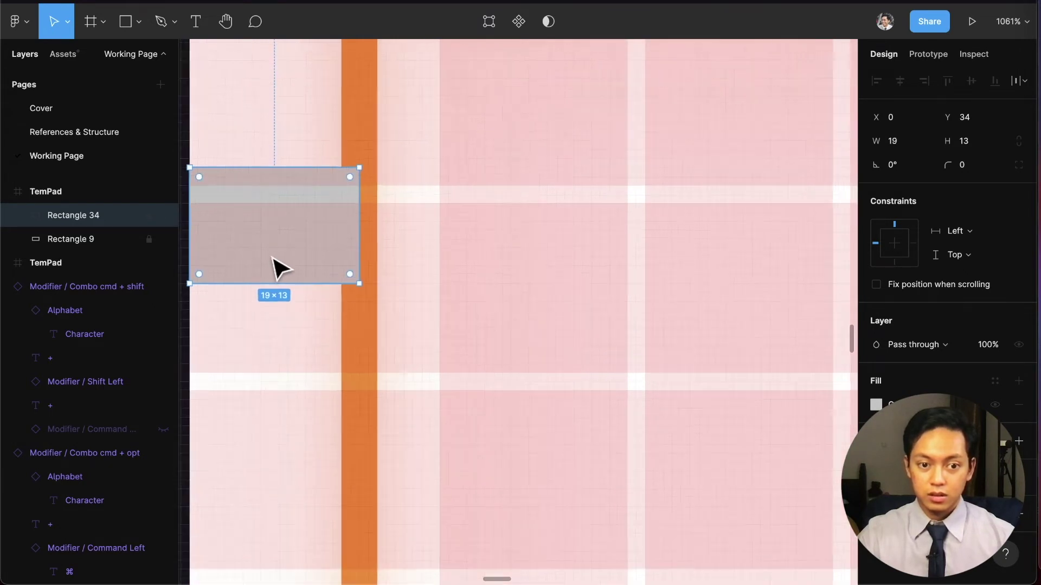
scroll(288, 236, down, 5)
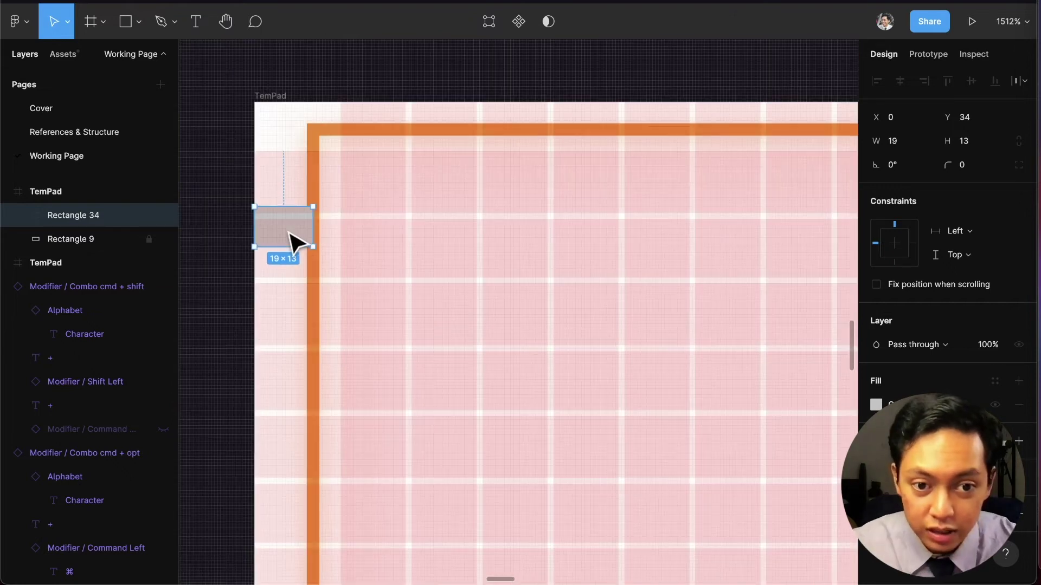
Measure the gap above the border by refitting the test rectangle to 19 × 9, and delete it.
drag(282, 239, 396, 130)
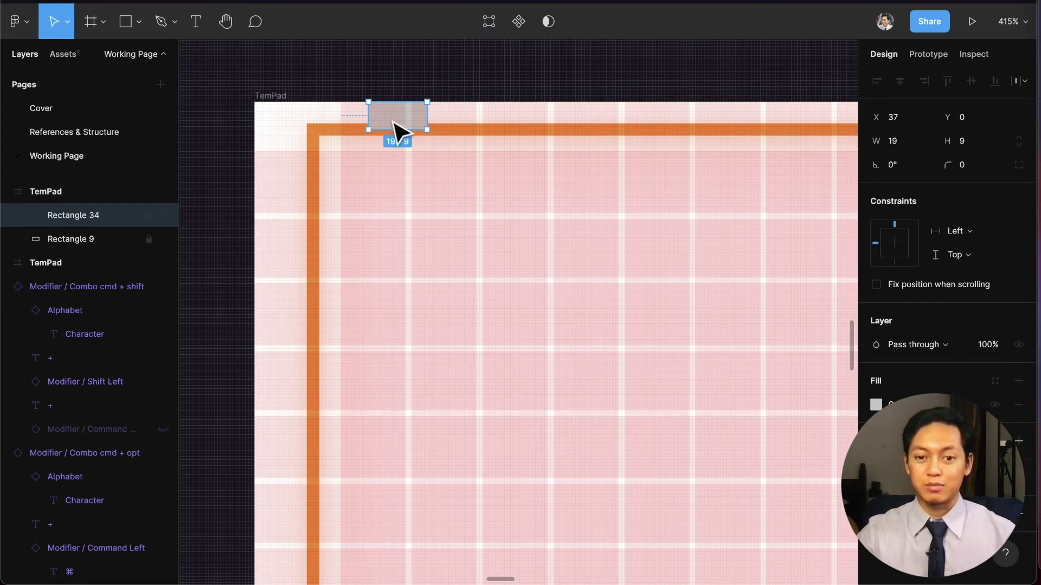
scroll(428, 228, right, 10)
scroll(412, 224, left, 5)
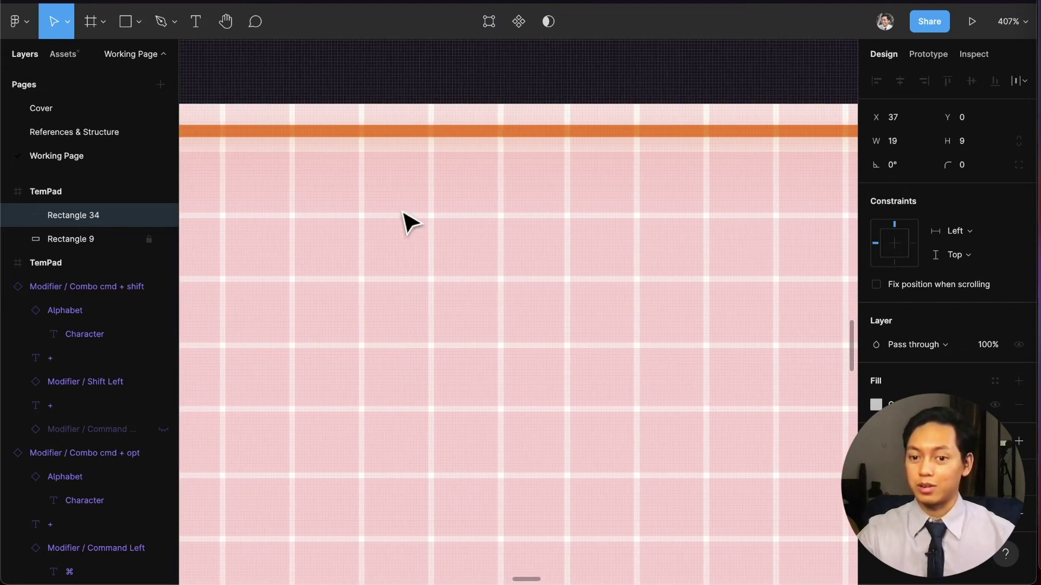
scroll(407, 219, left, 5)
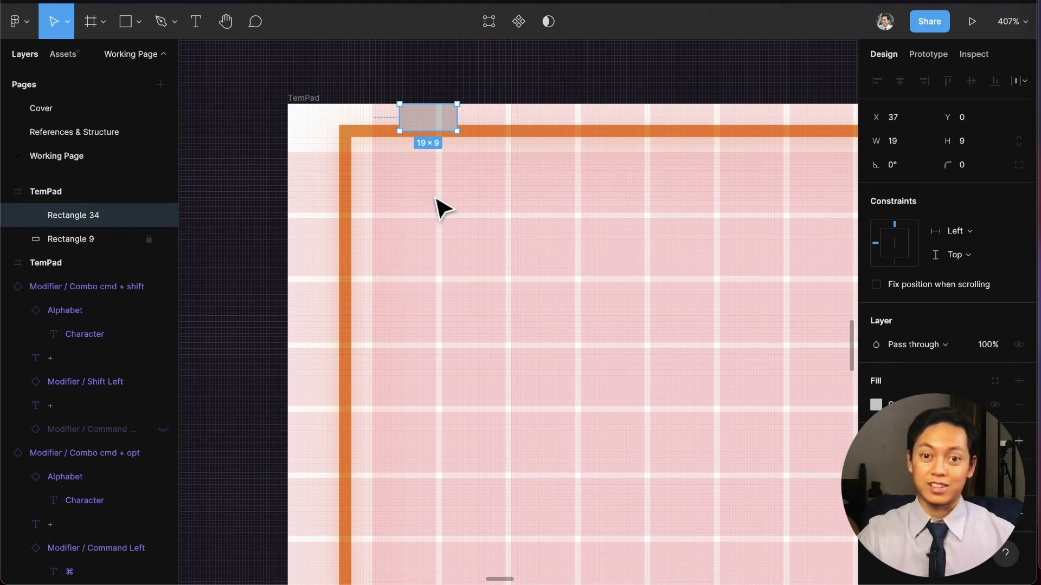
key(BackSpace)
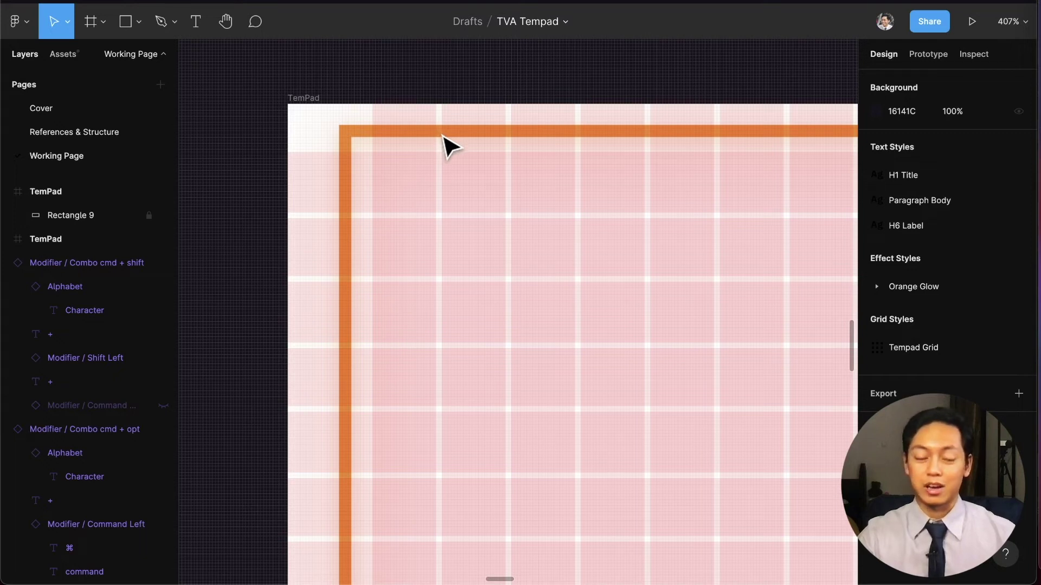
Return to the finished TemPad frame and hide the layout grids.
scroll(437, 133, down, 5)
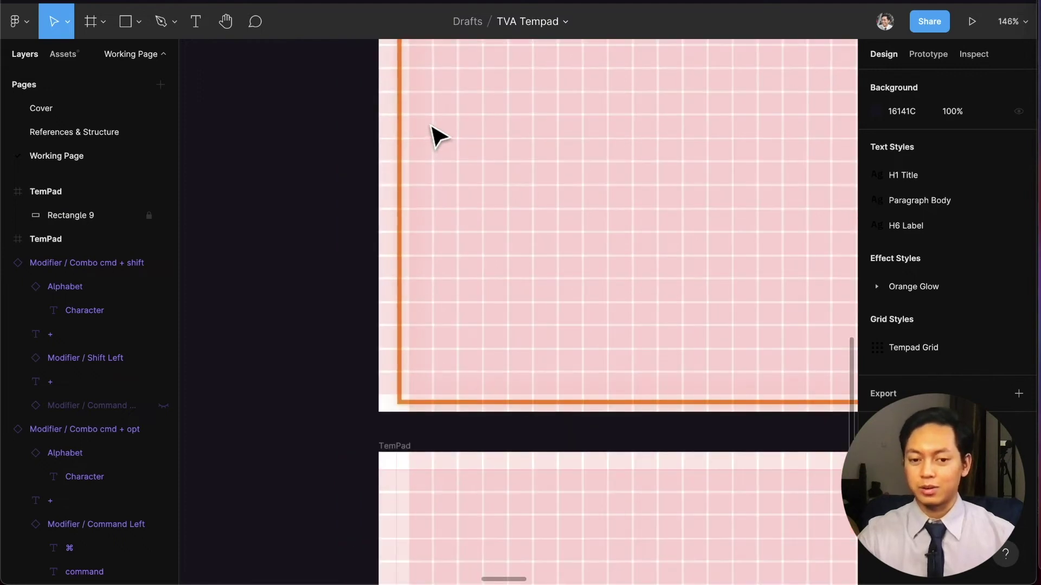
scroll(436, 135, left, 10)
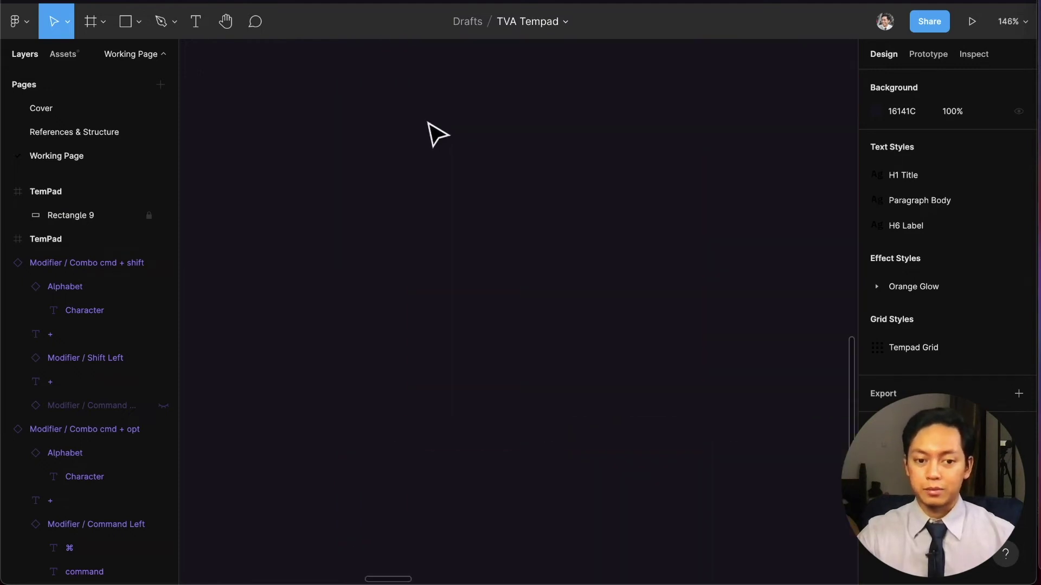
scroll(438, 134, left, 15)
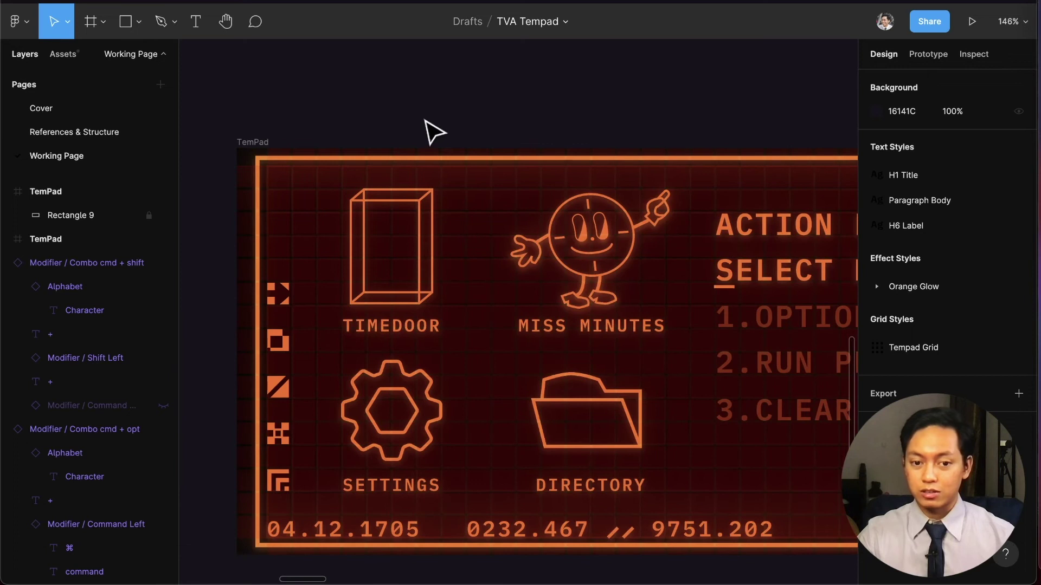
scroll(434, 133, left, 3)
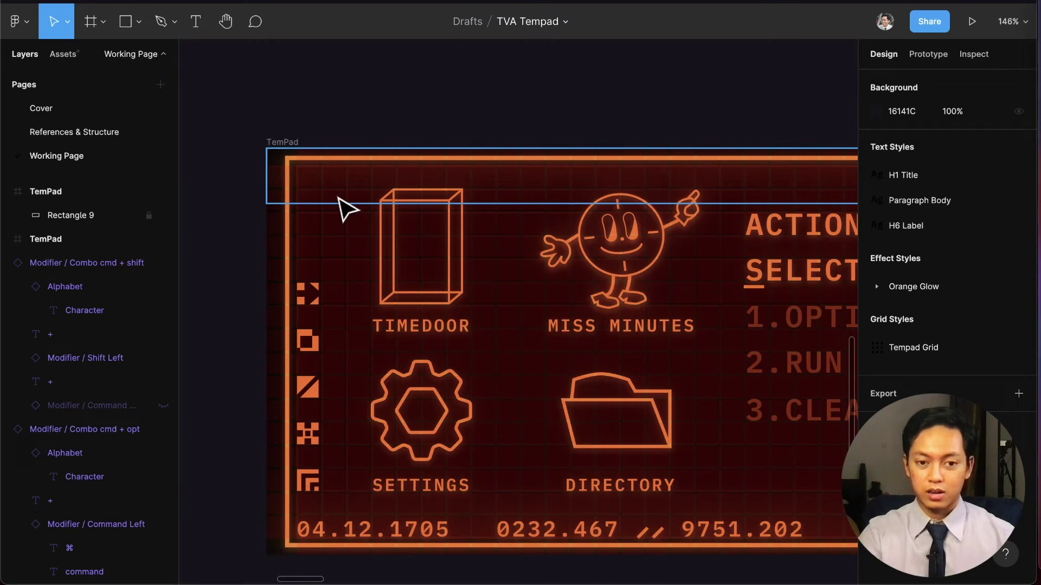
key(ctrl+g)
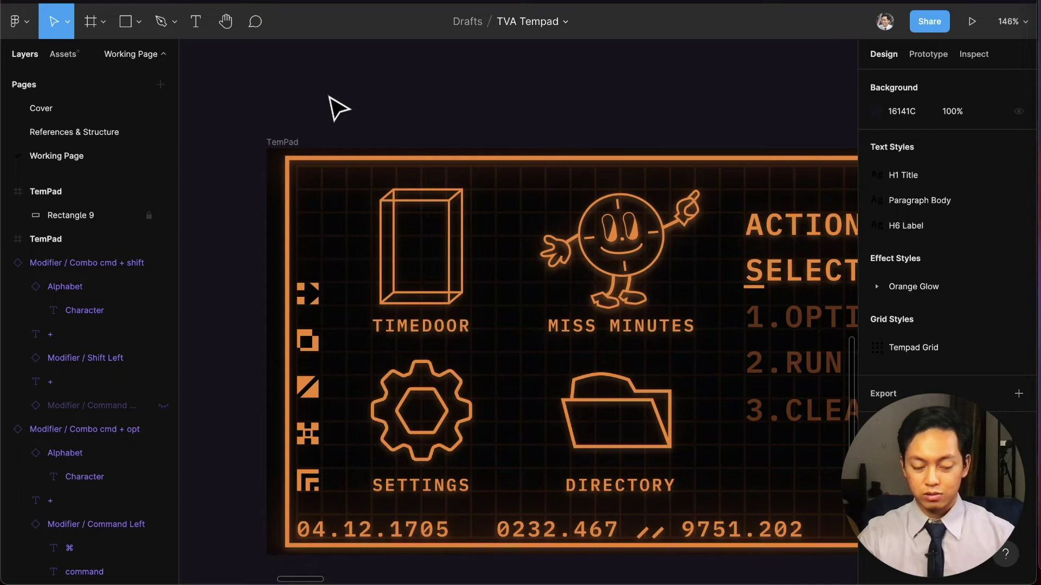
Examine the faint drawn grid lines behind the finished TemPad's icons and text, from one side border to the other.
scroll(334, 271, up, 10)
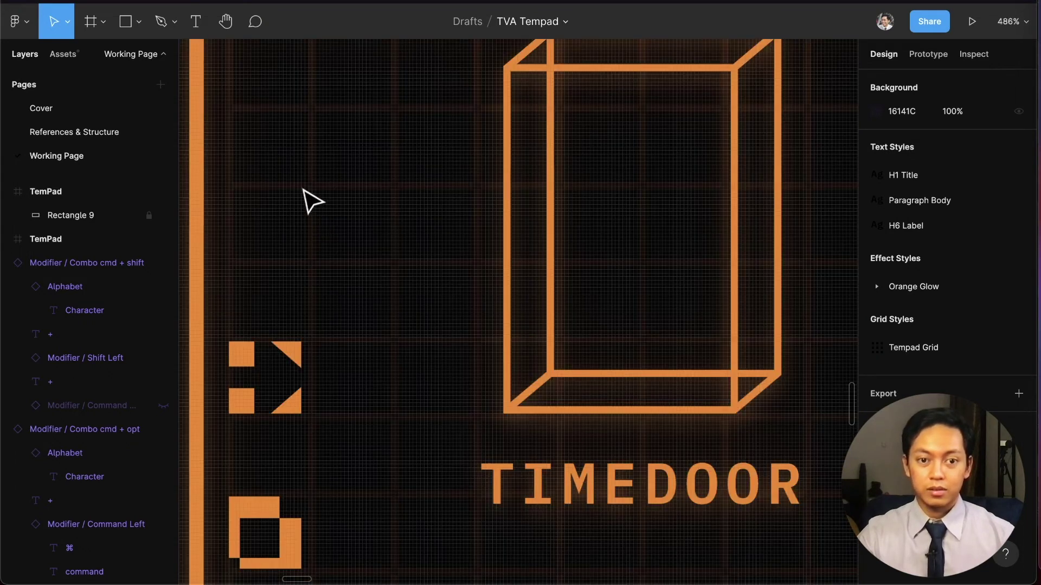
scroll(304, 190, up, 5)
scroll(326, 218, left, 1)
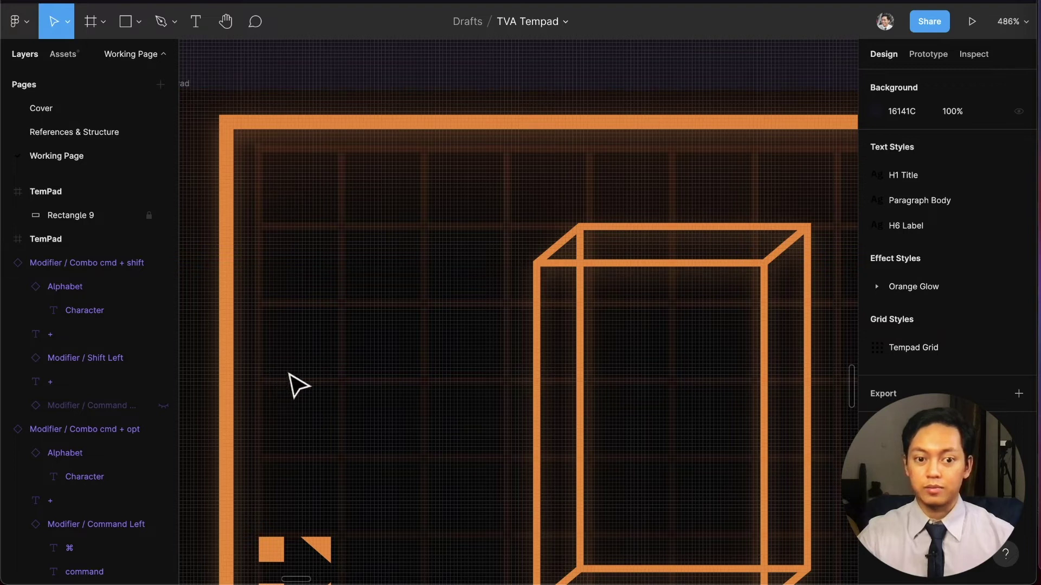
scroll(334, 340, down, 3)
scroll(328, 338, down, 2)
scroll(319, 336, right, 15)
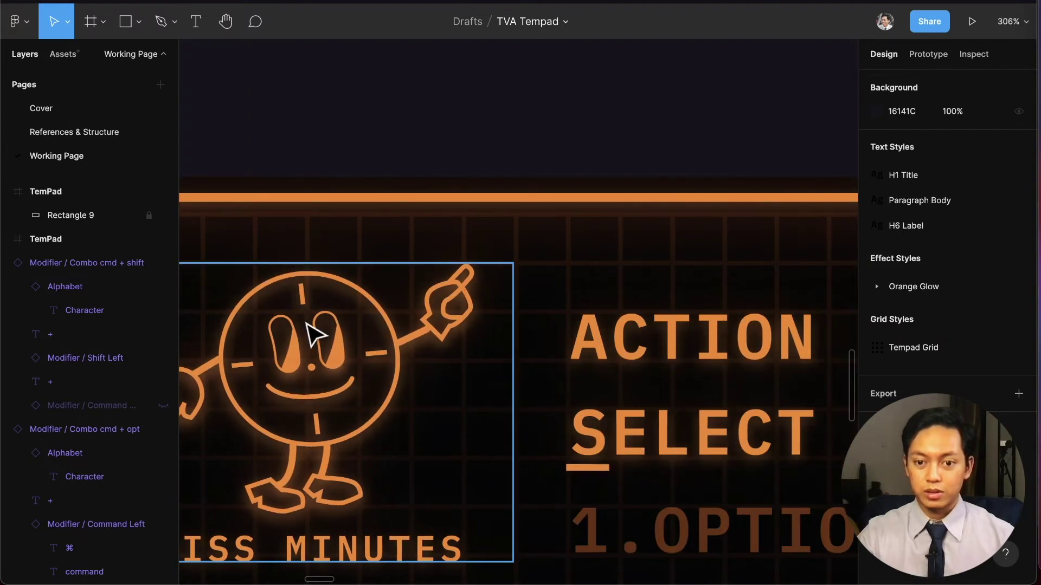
scroll(315, 336, right, 8)
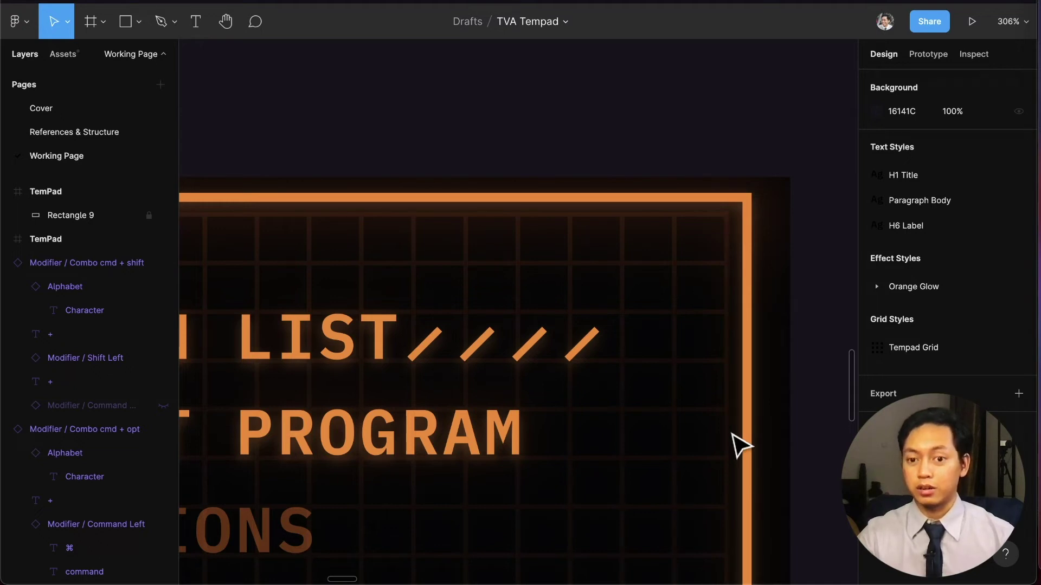
scroll(425, 295, left, 10)
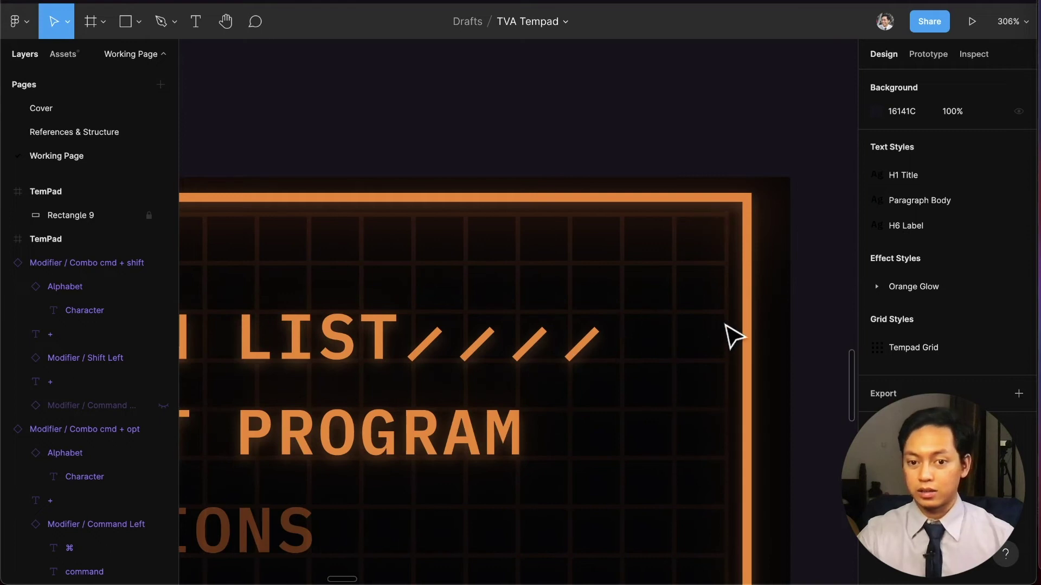
scroll(735, 333, left, 15)
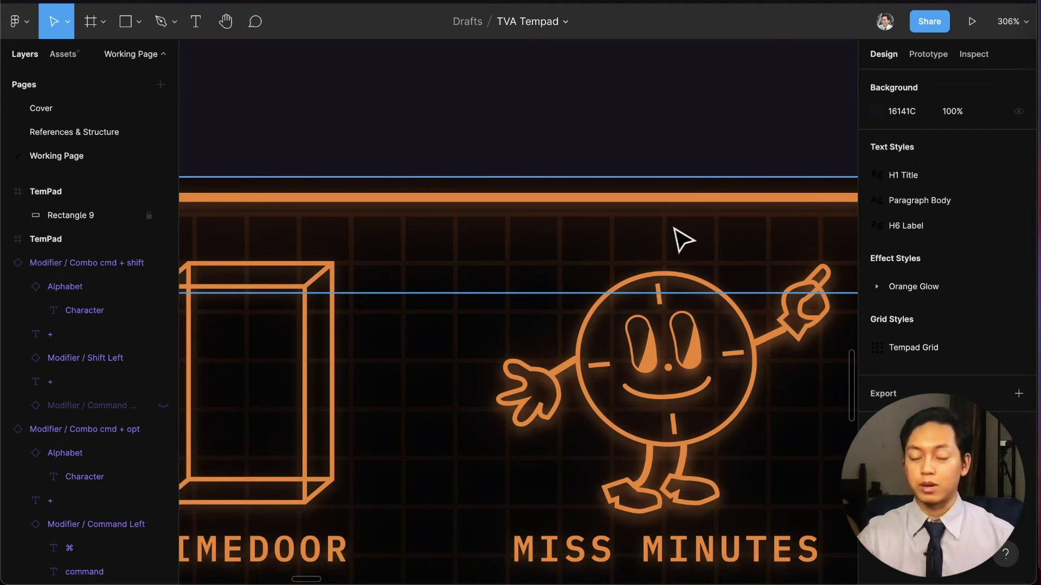
scroll(674, 228, left, 10)
scroll(670, 237, down, 2)
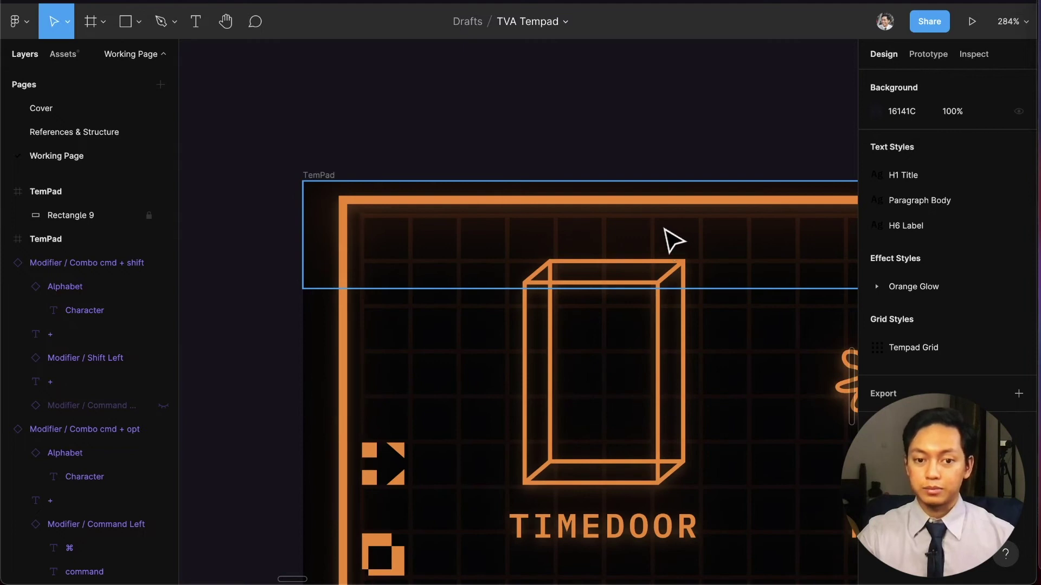
scroll(675, 249, down, 2)
scroll(669, 250, right, 15)
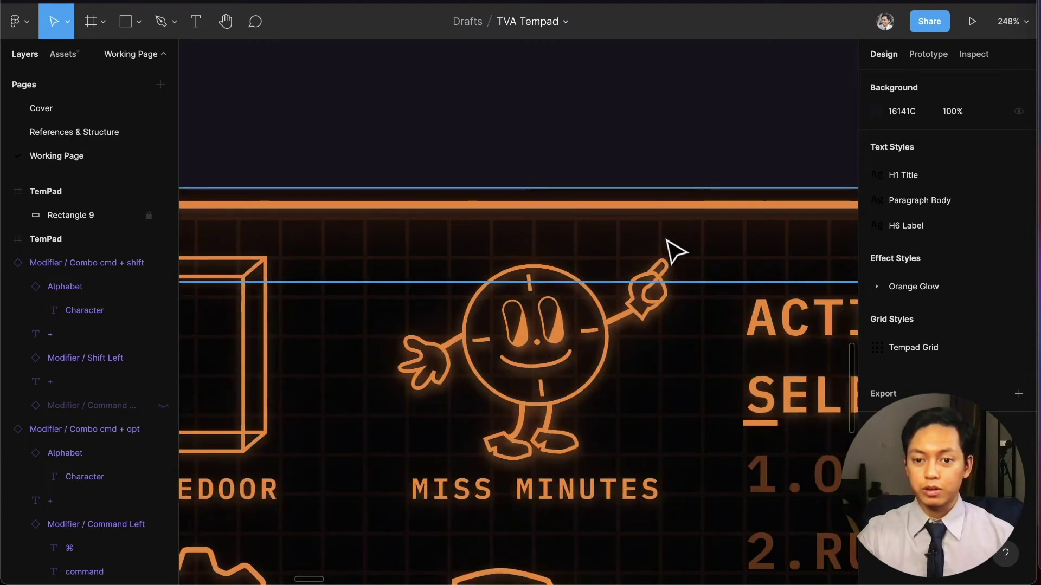
Return to the new TemPad frame that holds only the orange border and show its layout grids.
scroll(659, 239, left, 5)
scroll(659, 239, right, 5)
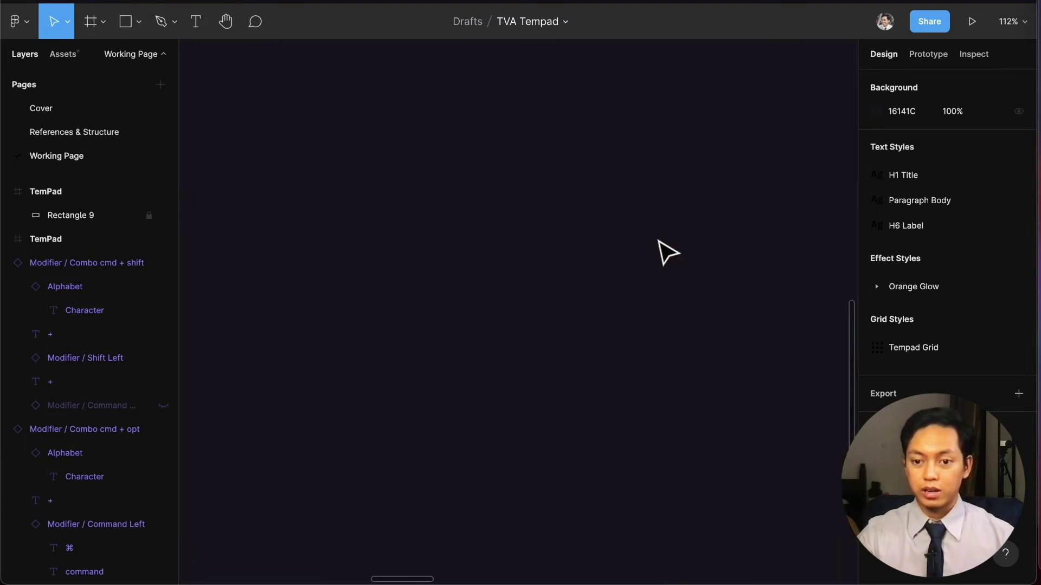
scroll(657, 241, down, 5)
scroll(655, 245, right, 5)
scroll(655, 248, up, 3)
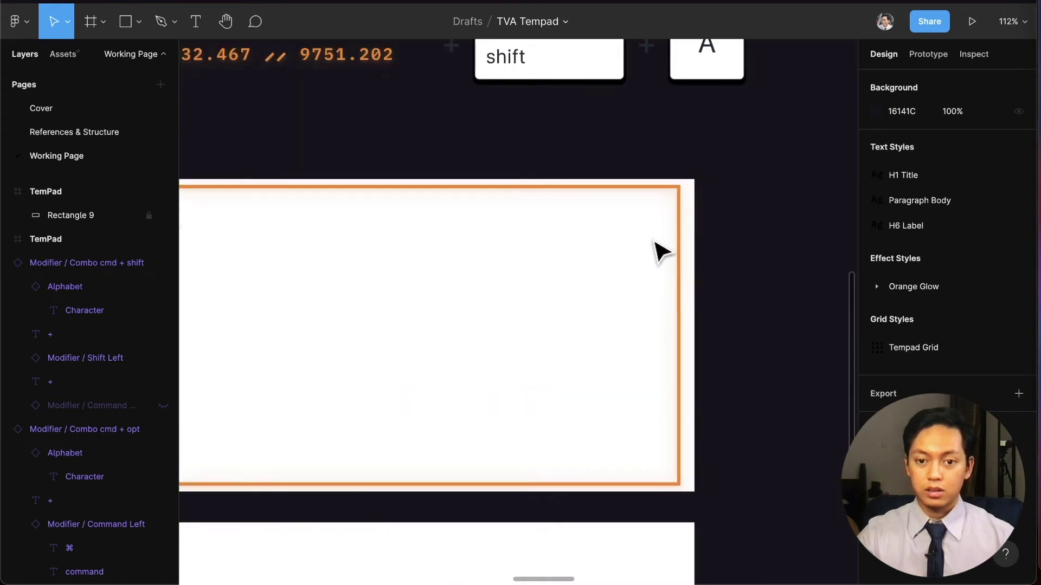
scroll(655, 245, left, 5)
scroll(365, 169, left, 3)
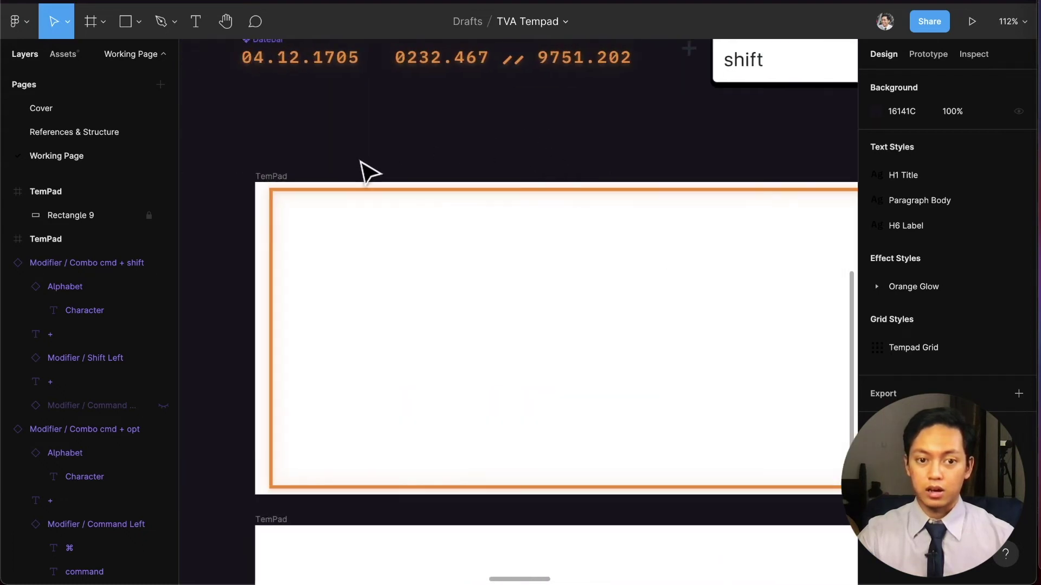
scroll(353, 174, up, 3)
click(282, 185)
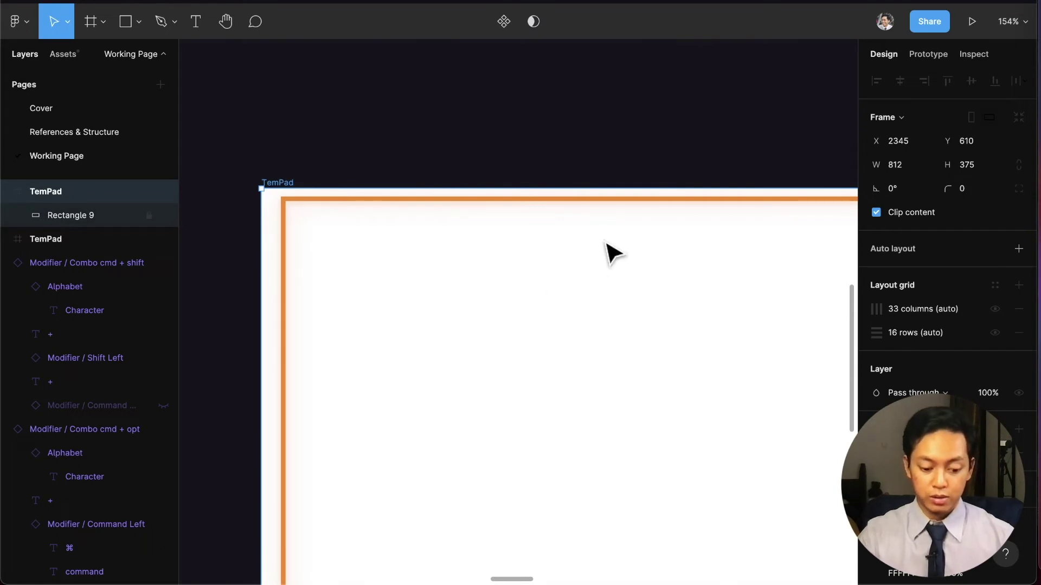
key(ctrl+g)
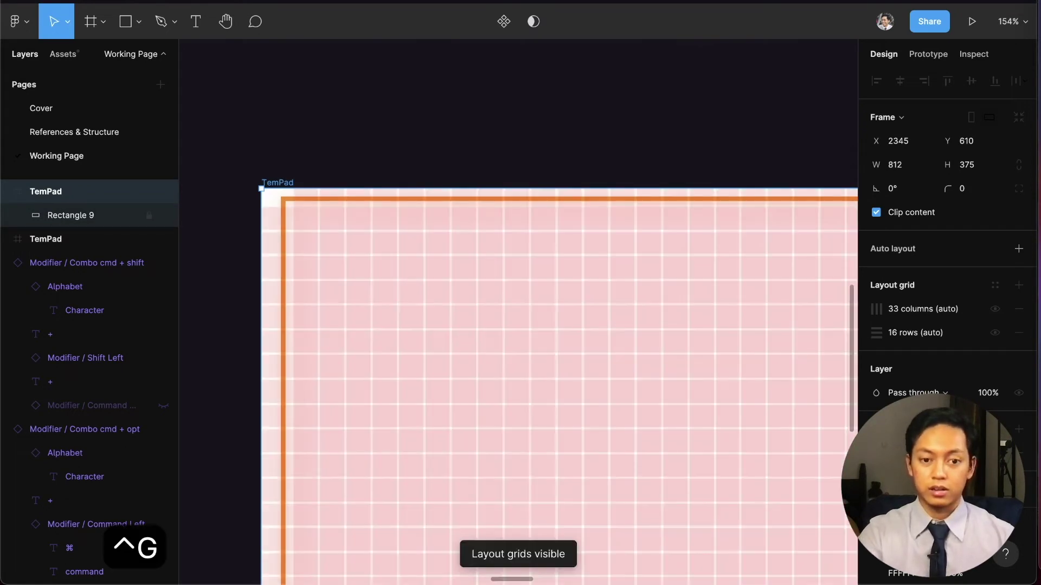
Draw a vertical line 343 px tall with the Pen tool from X 28, Y 16, along the first column's outer edge inside the border.
scroll(302, 307, down, 2)
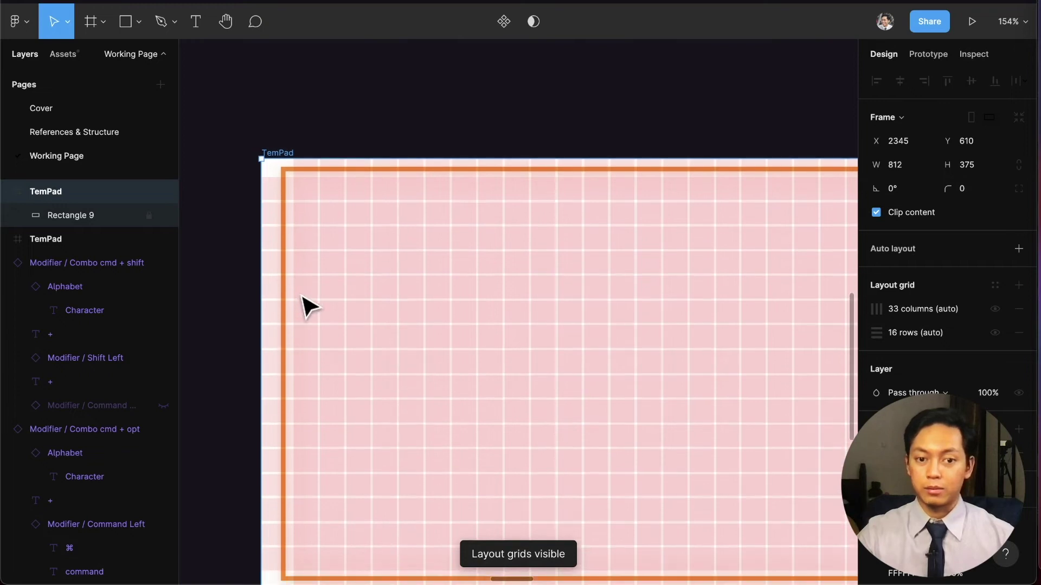
scroll(307, 191, up, 5)
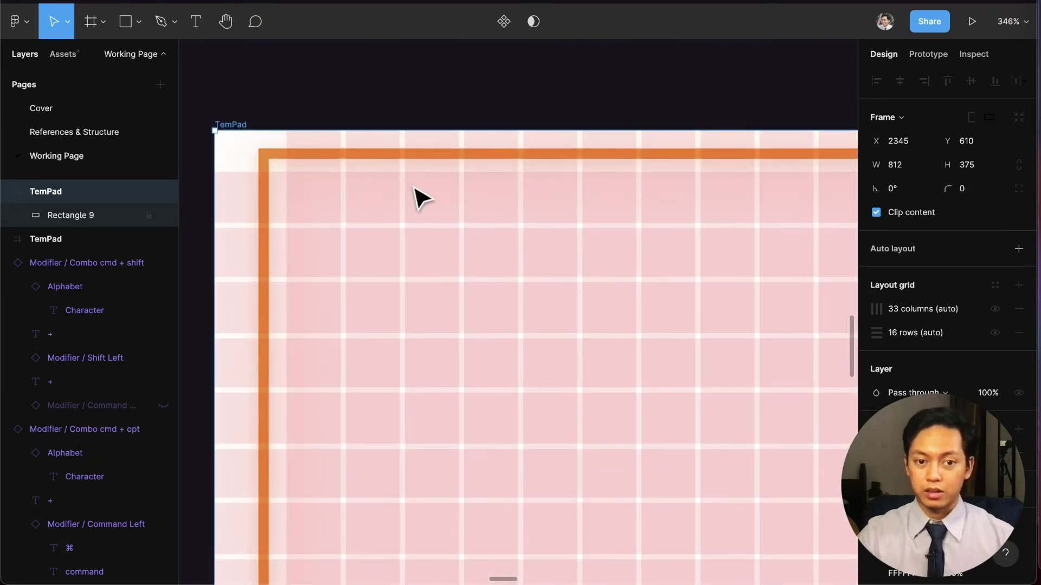
key(p)
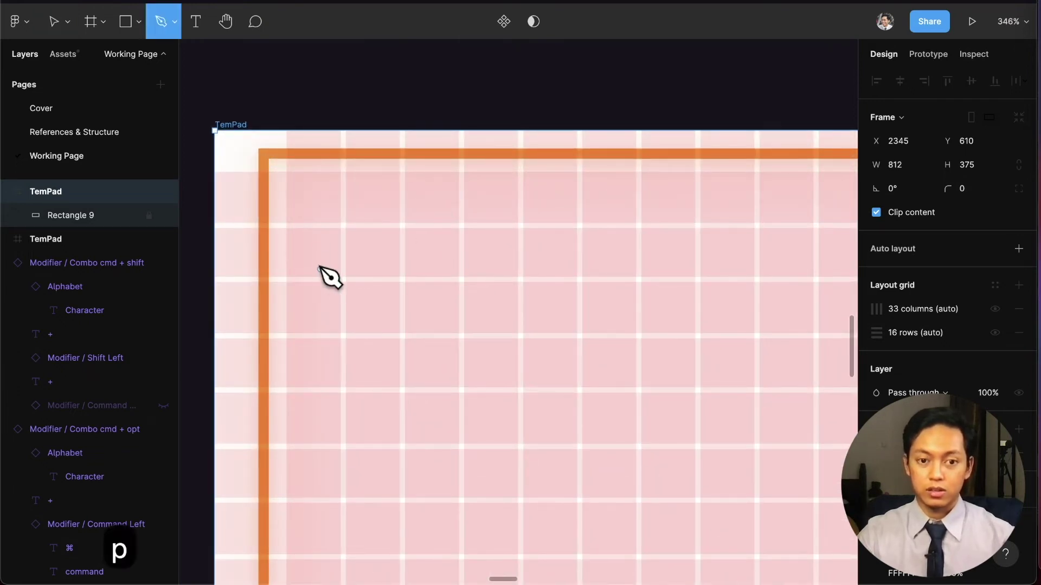
click(287, 171)
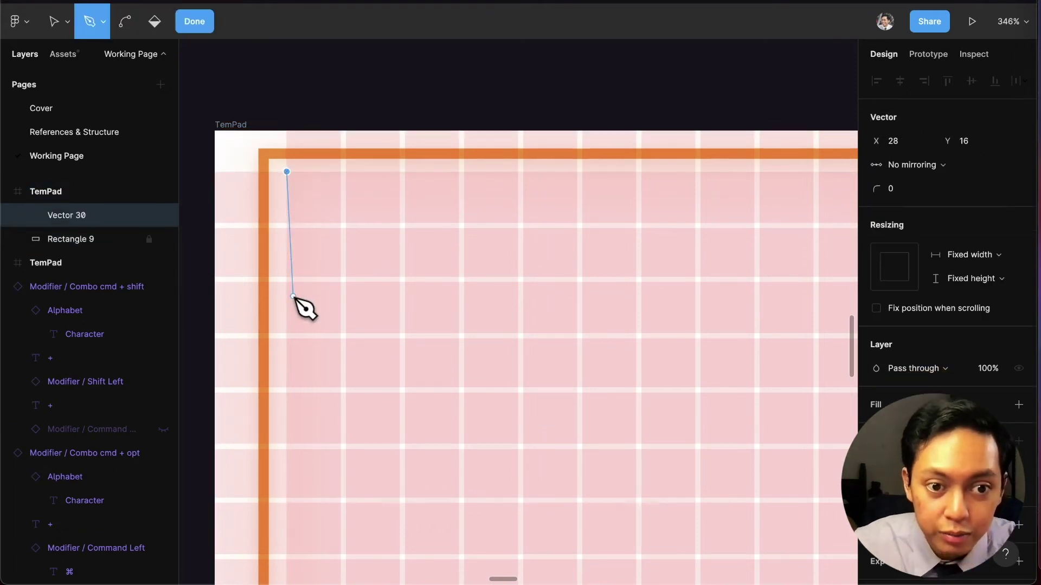
scroll(287, 309, down, 5)
scroll(287, 311, down, 5)
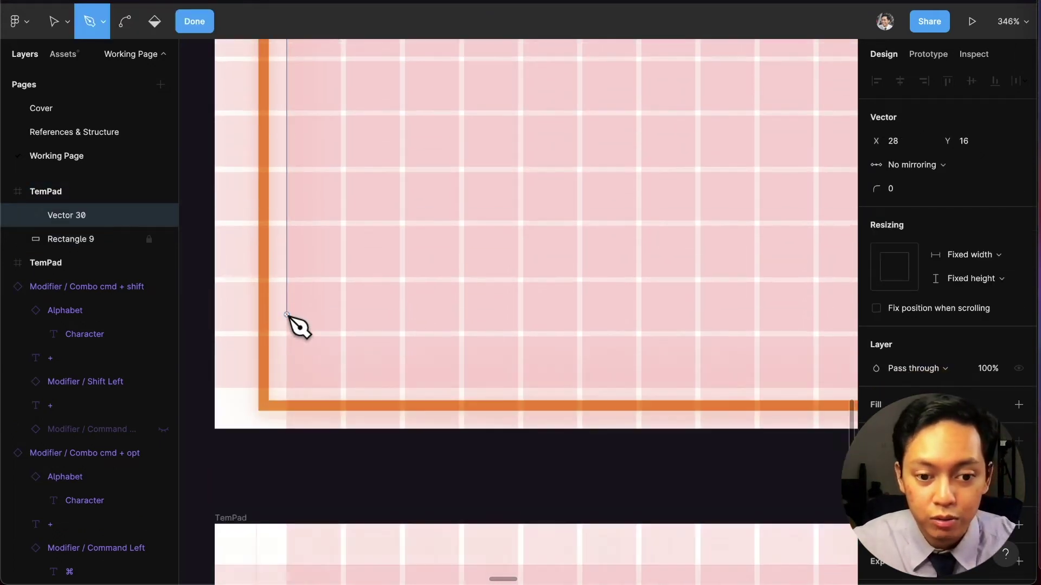
drag(288, 389, 318, 379)
key(Return)
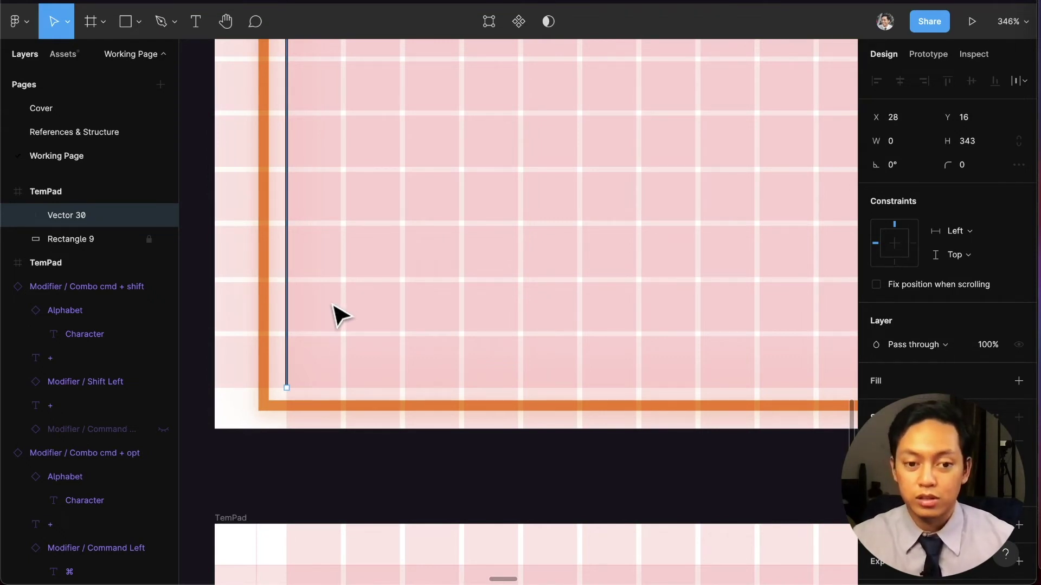
Set the vertical line's stroke width to 2 and shift the line to X 27, just outside the first full column.
scroll(340, 316, down, 3)
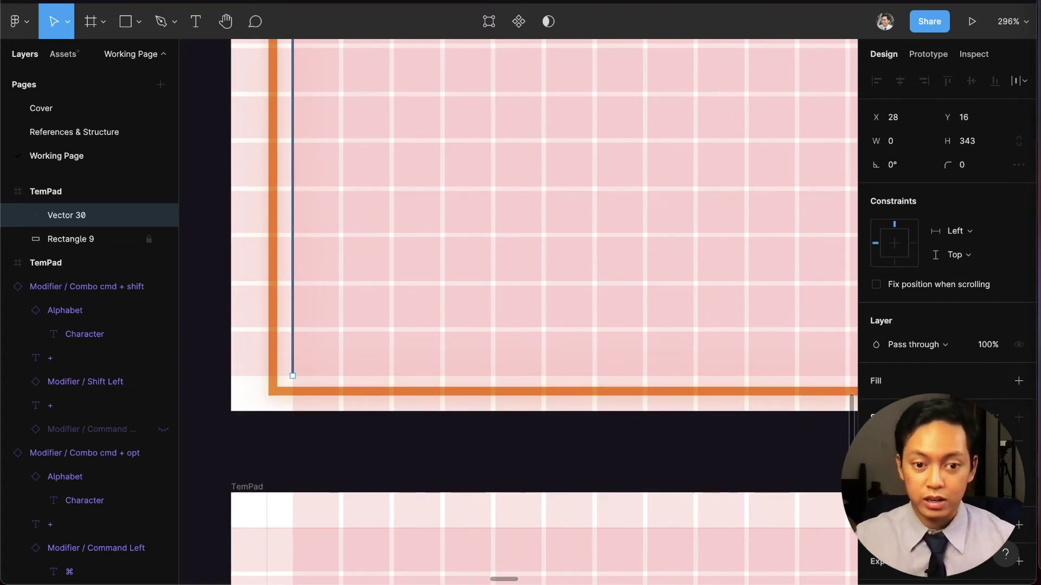
text(2)
key(Return)
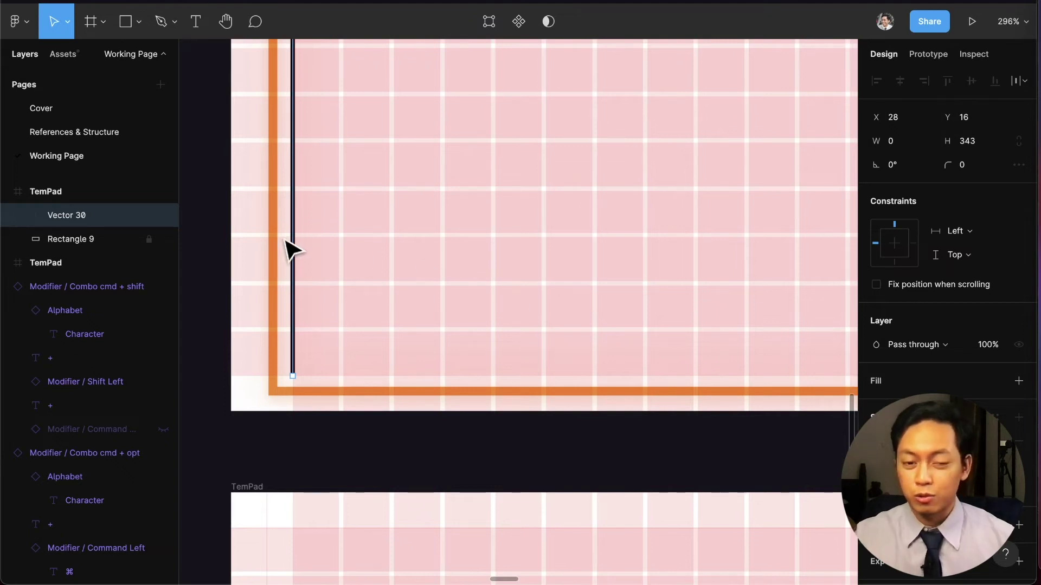
scroll(288, 238, up, 1)
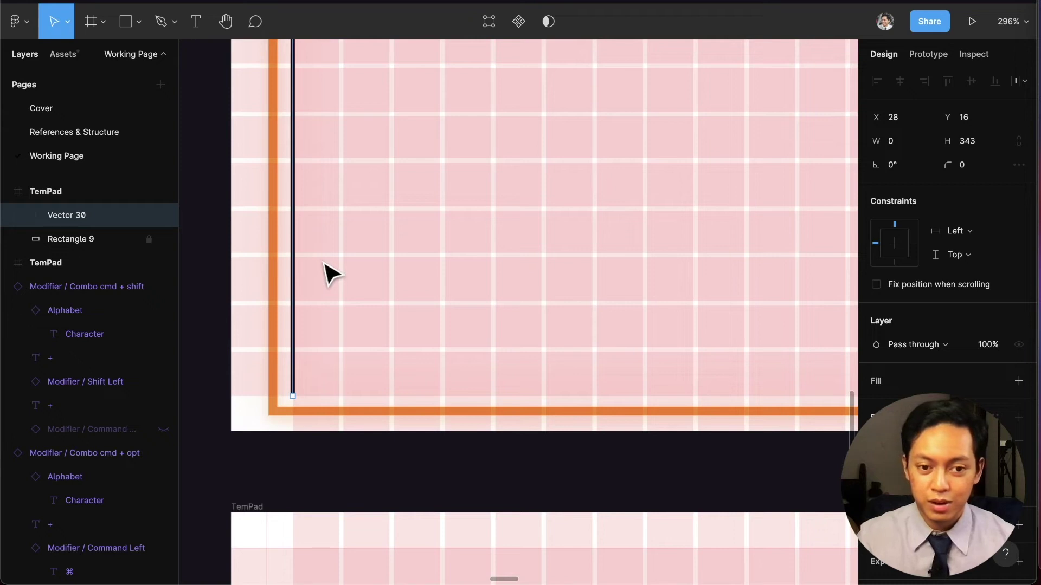
scroll(294, 249, up, 5)
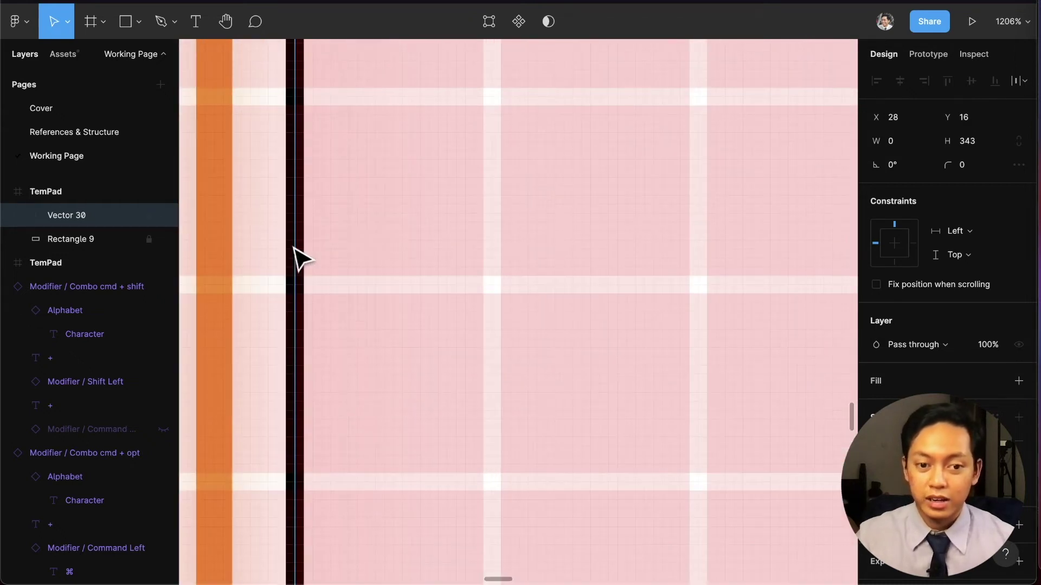
mouse_move(292, 249)
mouse_down()
mouse_move(265, 251)
mouse_move(282, 248)
mouse_up()
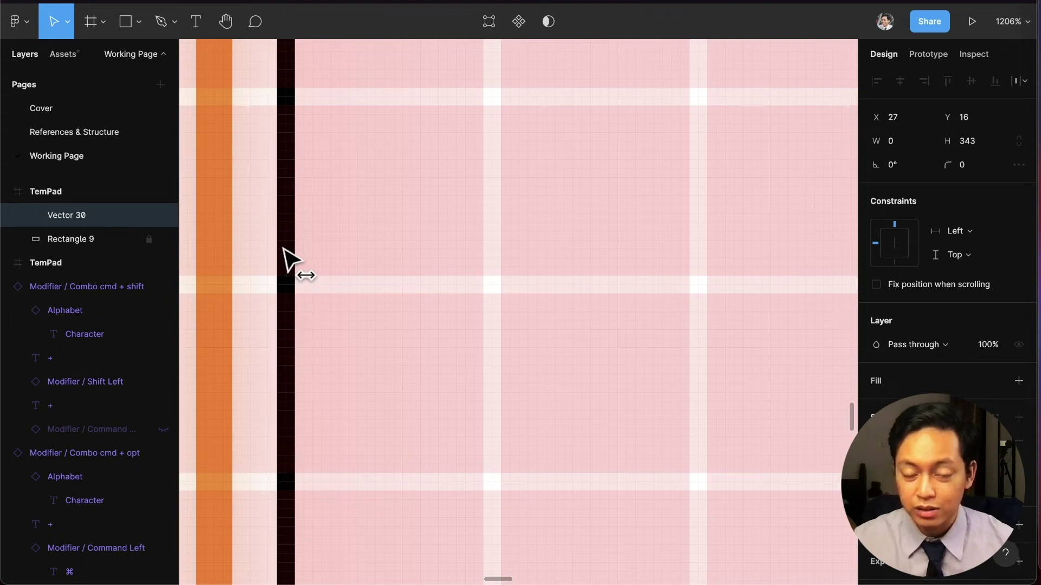
Try duplicating the line onto the next two column gutters at X 50 and X 73, and delete both copies.
drag(295, 282, 497, 279)
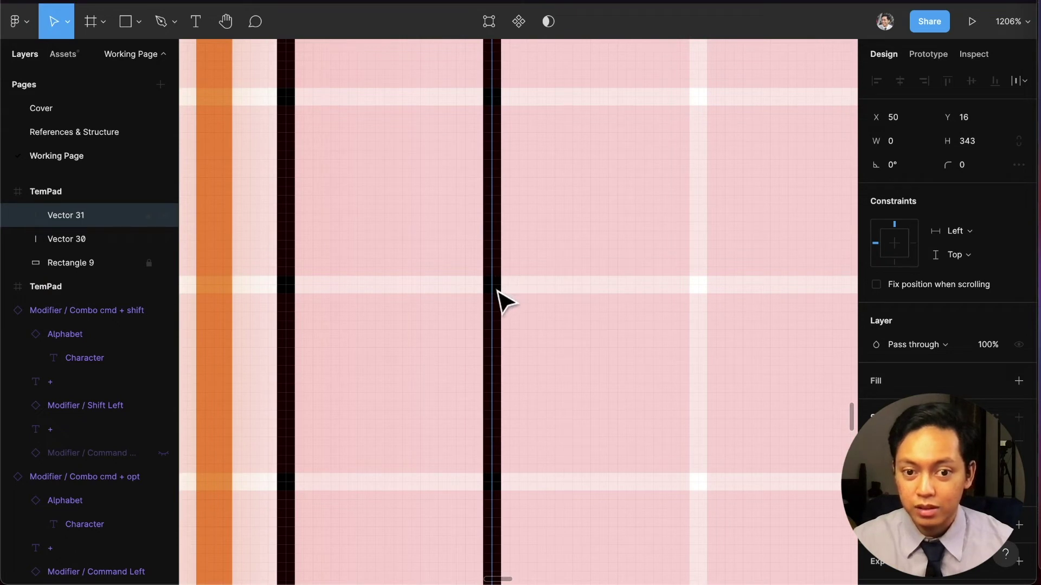
scroll(574, 295, down, 1)
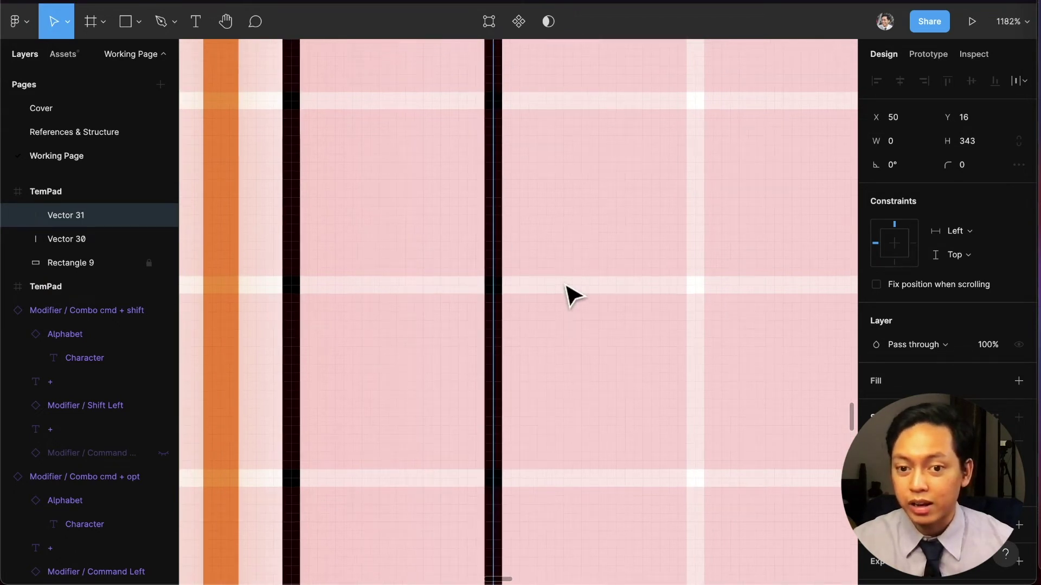
drag(491, 275, 690, 272)
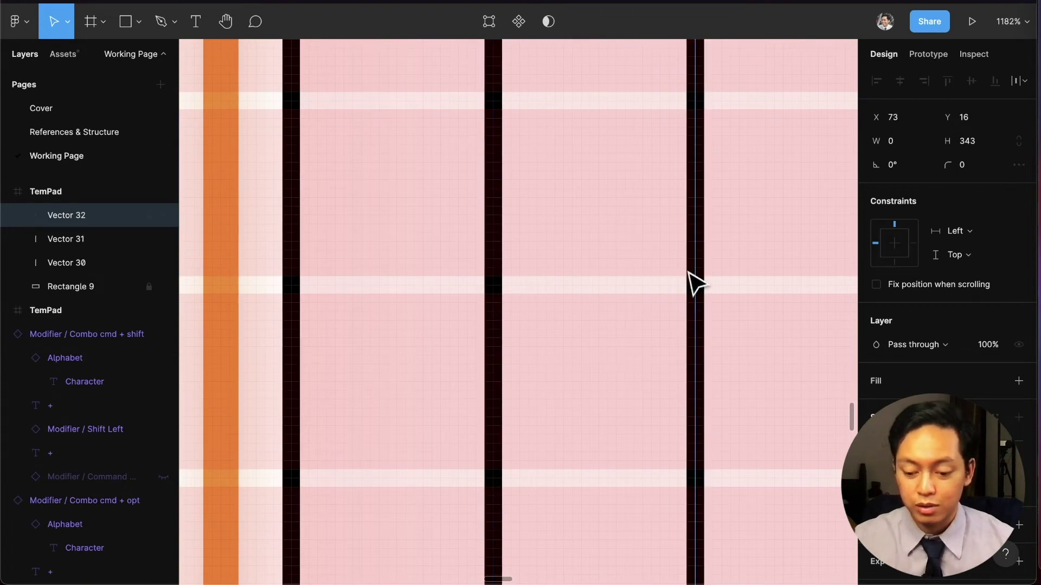
key(BackSpace)
click(494, 295)
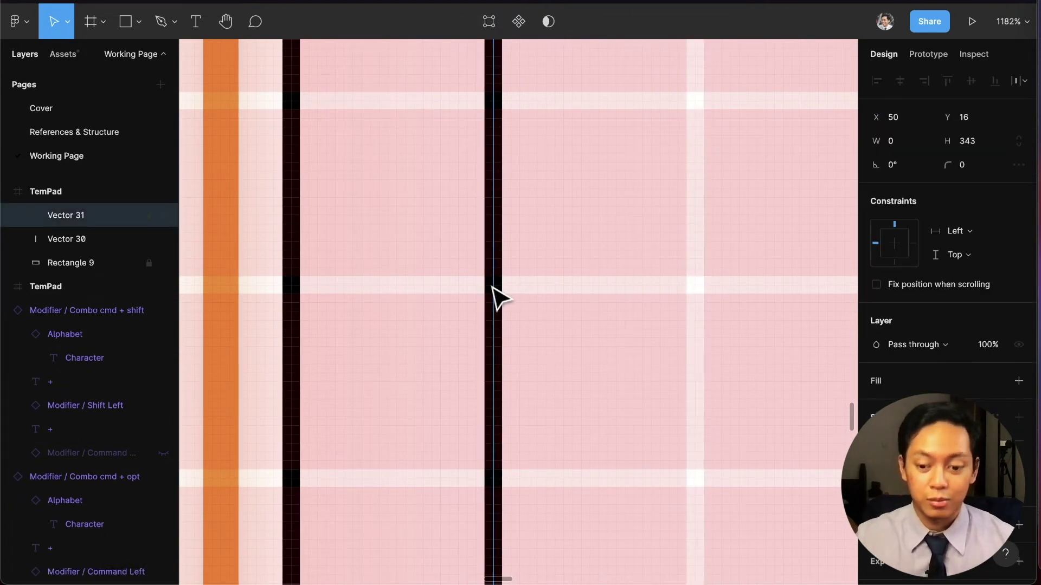
key(BackSpace)
Duplicate the vertical line to the opposite side of the frame and align it with the last column's outer edge at X 785.
scroll(507, 295, down, 5)
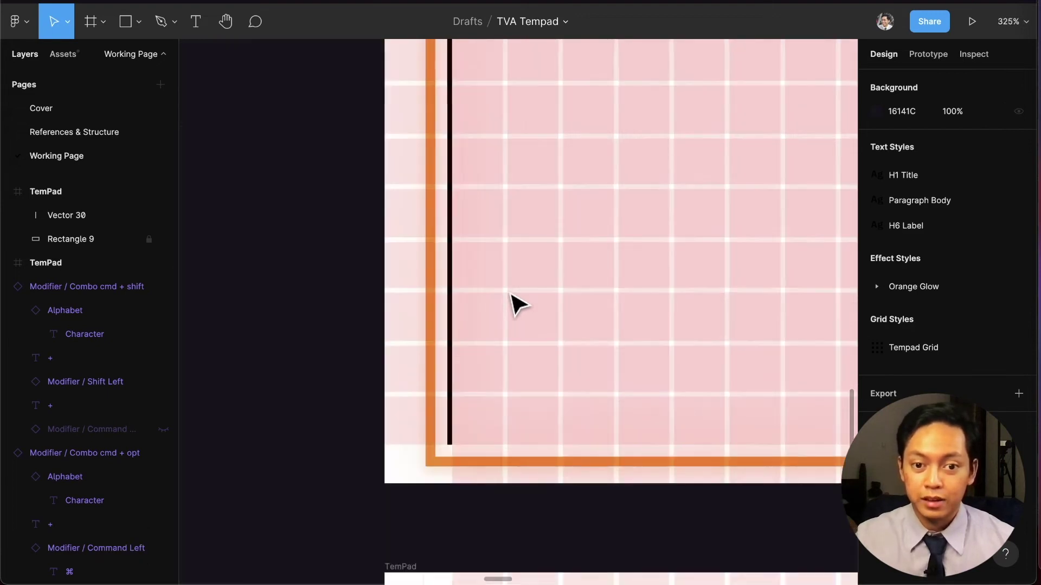
scroll(517, 305, down, 2)
scroll(516, 304, up, 3)
scroll(515, 304, down, 4)
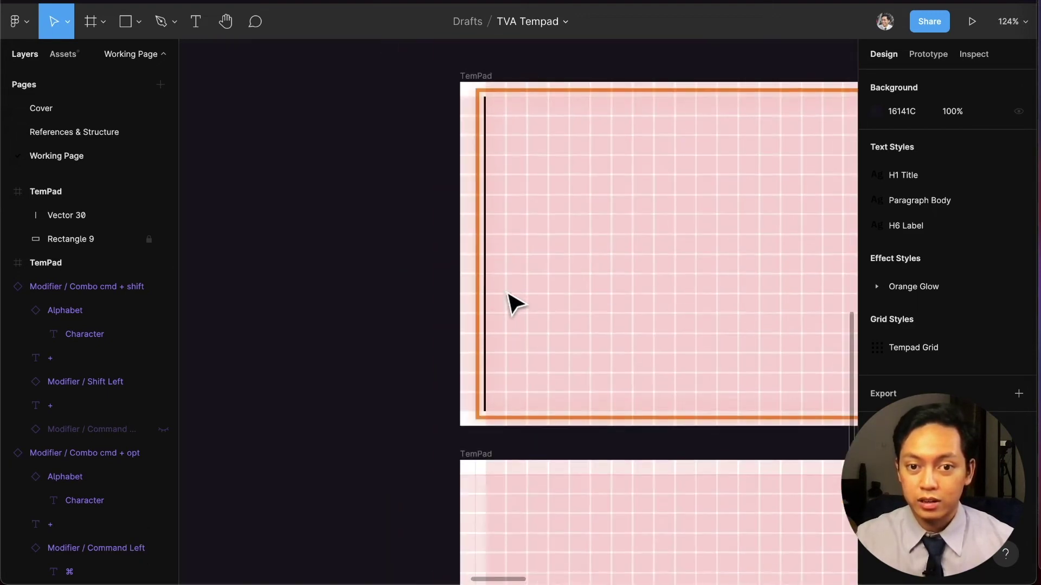
click(489, 289)
drag(491, 289, 635, 299)
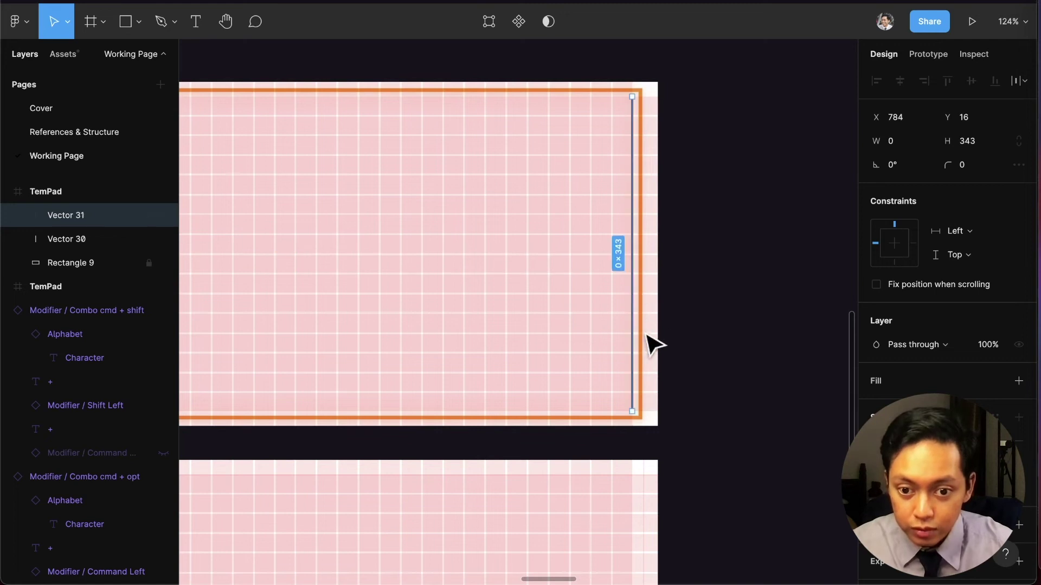
scroll(648, 340, up, 10)
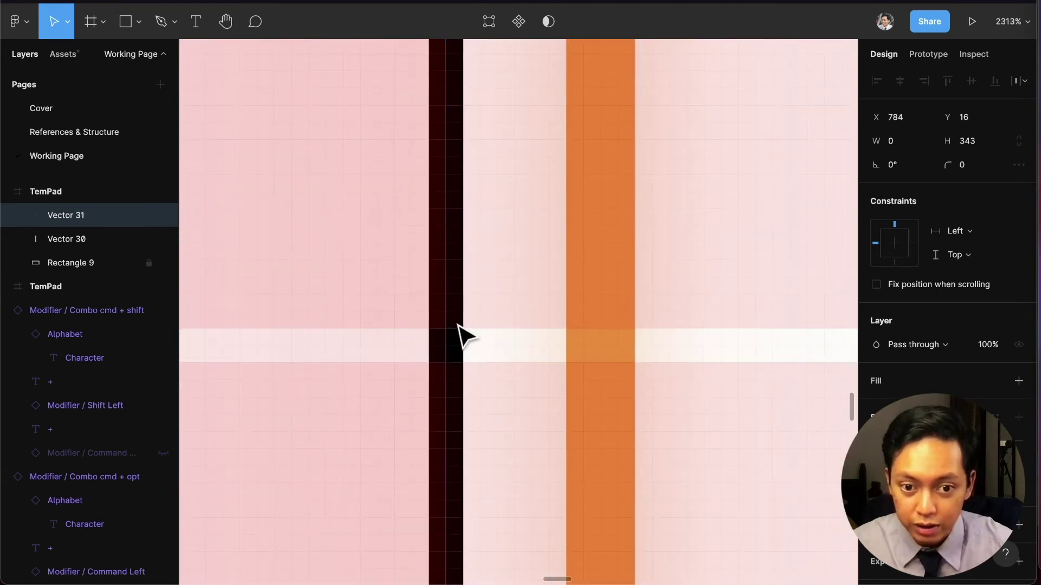
key(Right)
scroll(498, 375, down, 8)
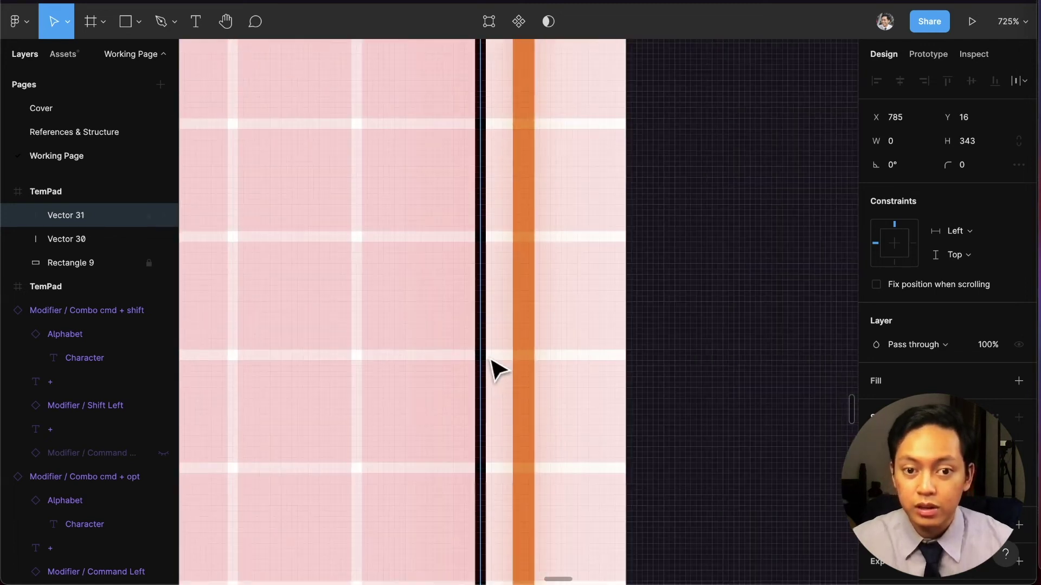
Select the two outer vertical lines in the bordered TemPad frame and blend them with the BlendingMe plugin using a count of 32 objects.
scroll(490, 361, down, 6)
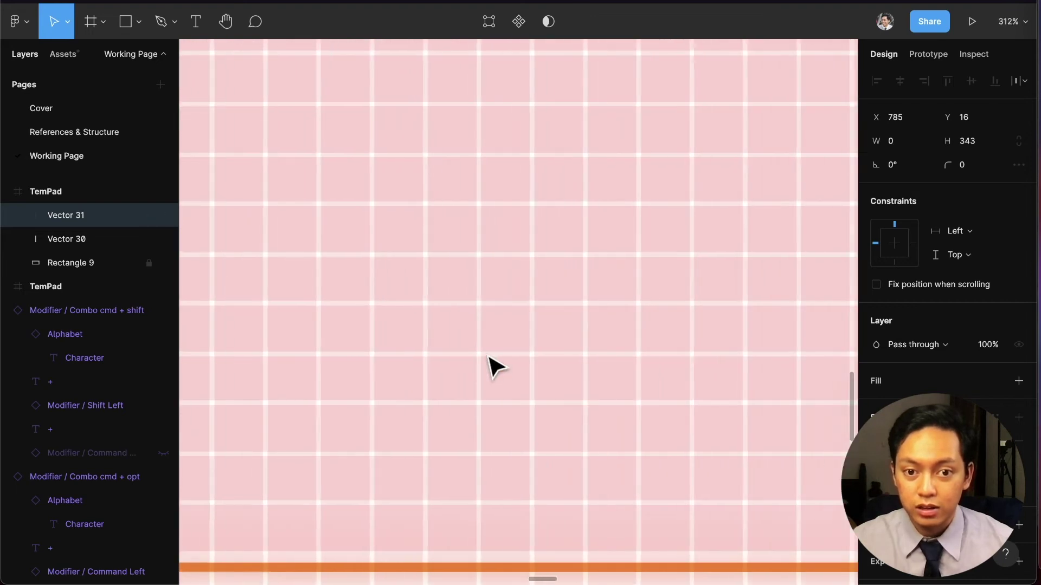
scroll(495, 366, left, 4)
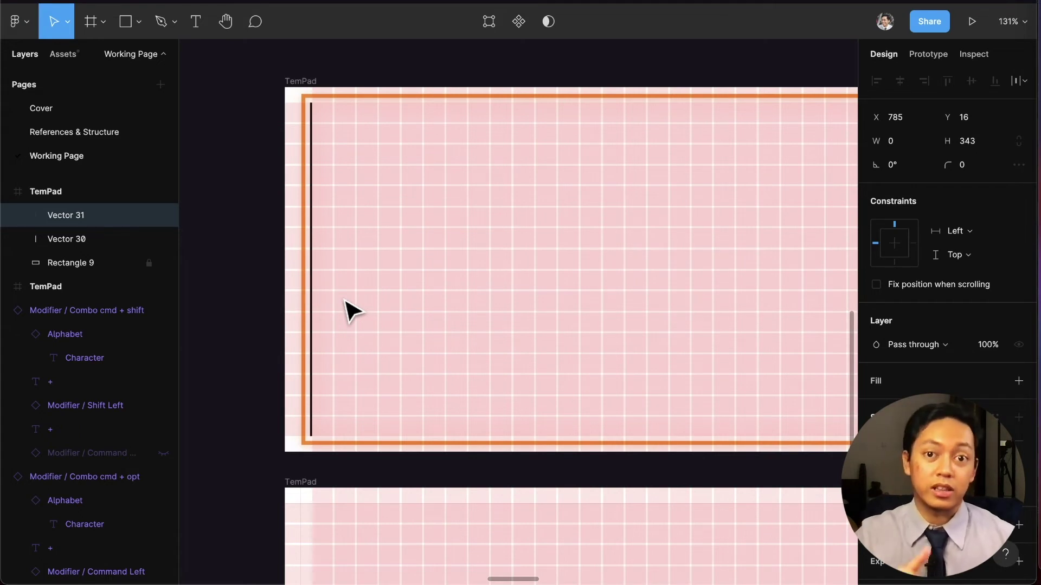
shift+click(313, 265)
scroll(325, 273, down, 3)
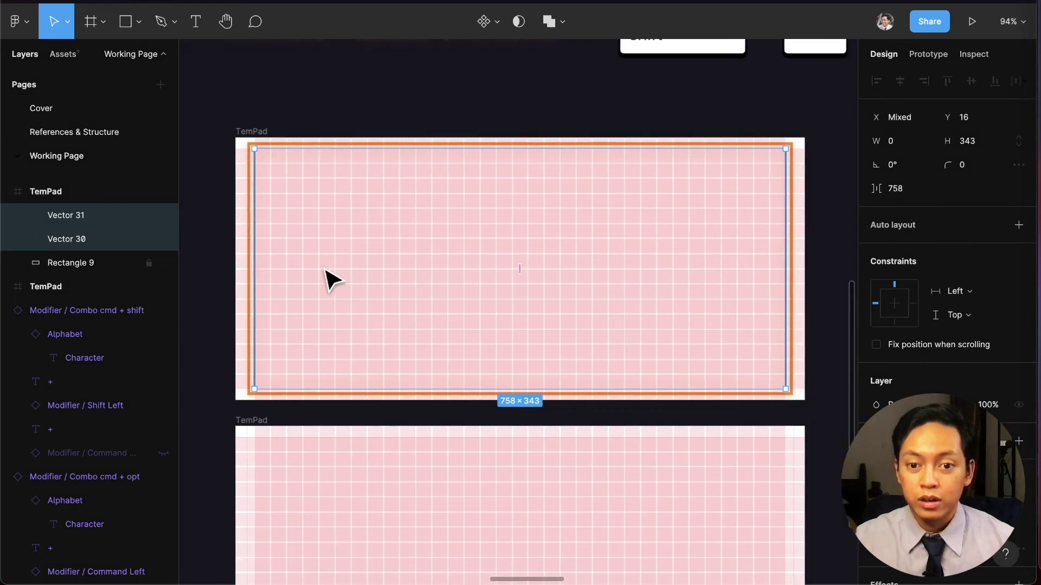
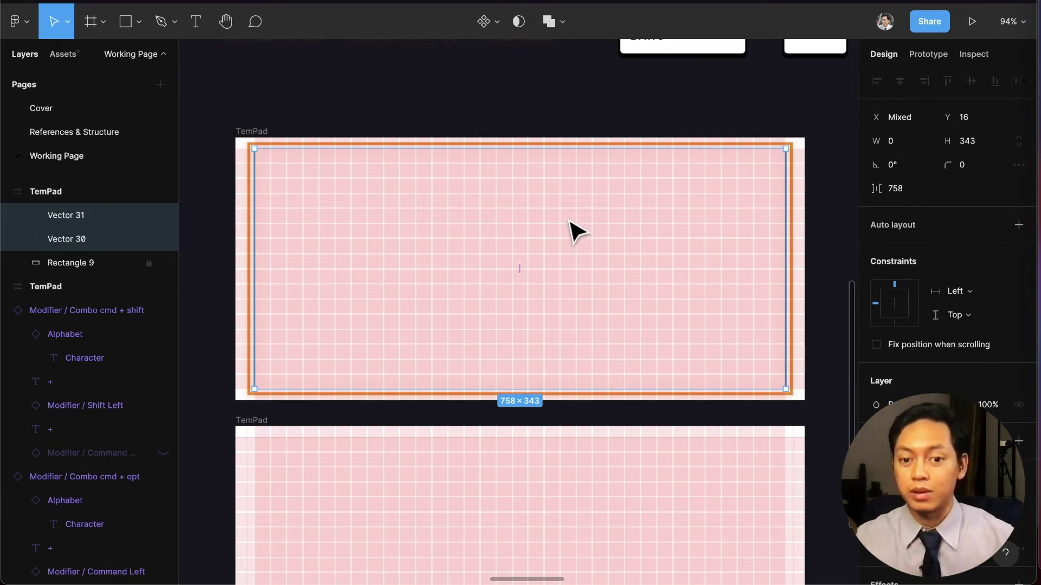
right_click(572, 227)
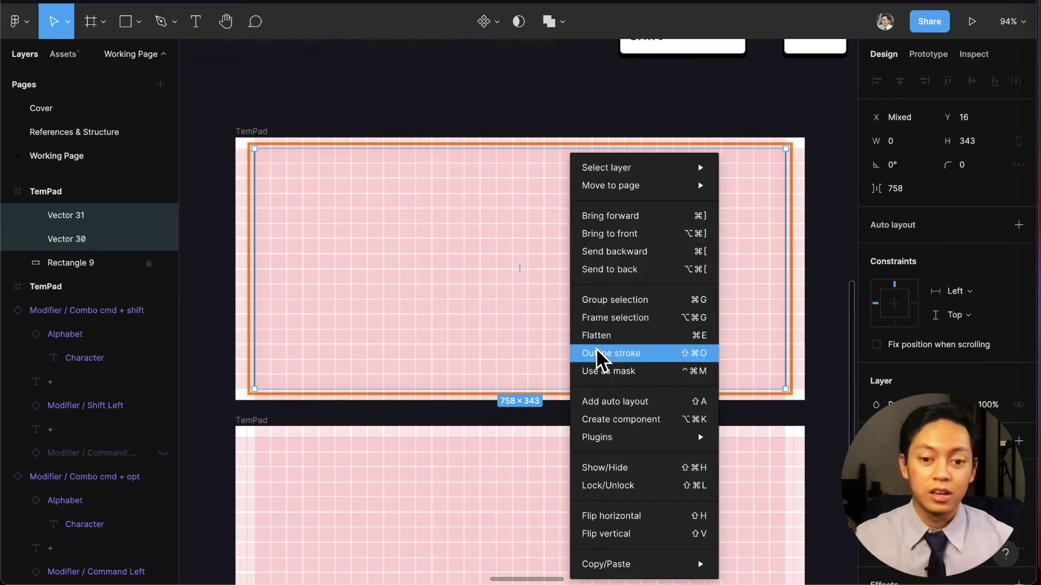
mouse_move(634, 435)
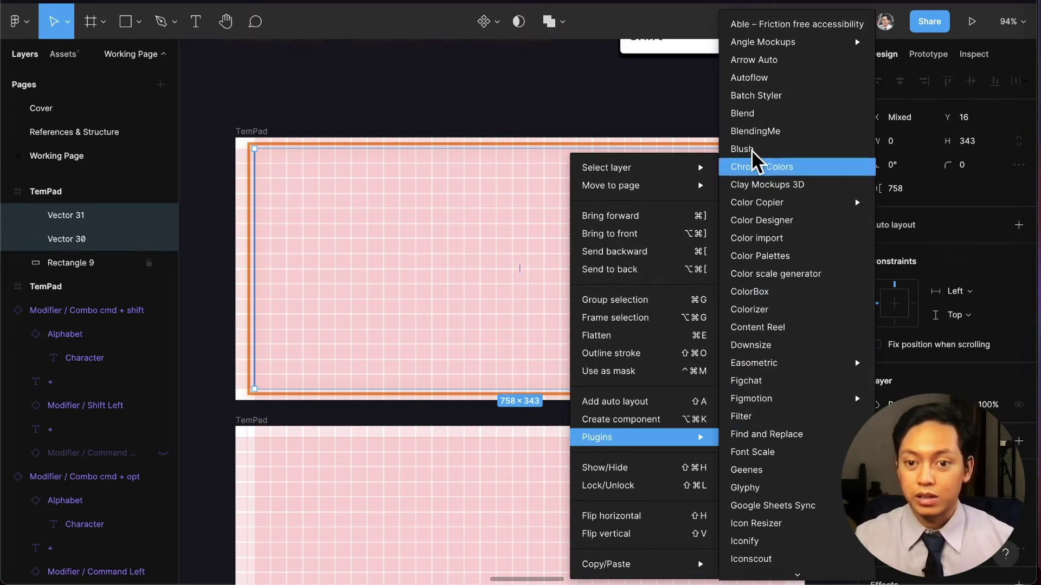
click(765, 135)
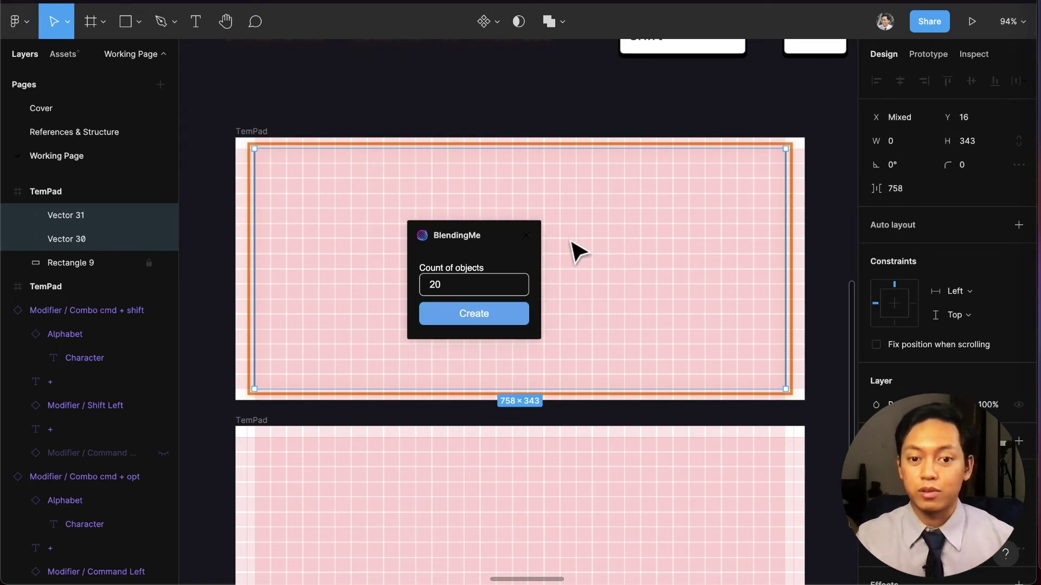
drag(499, 229, 629, 210)
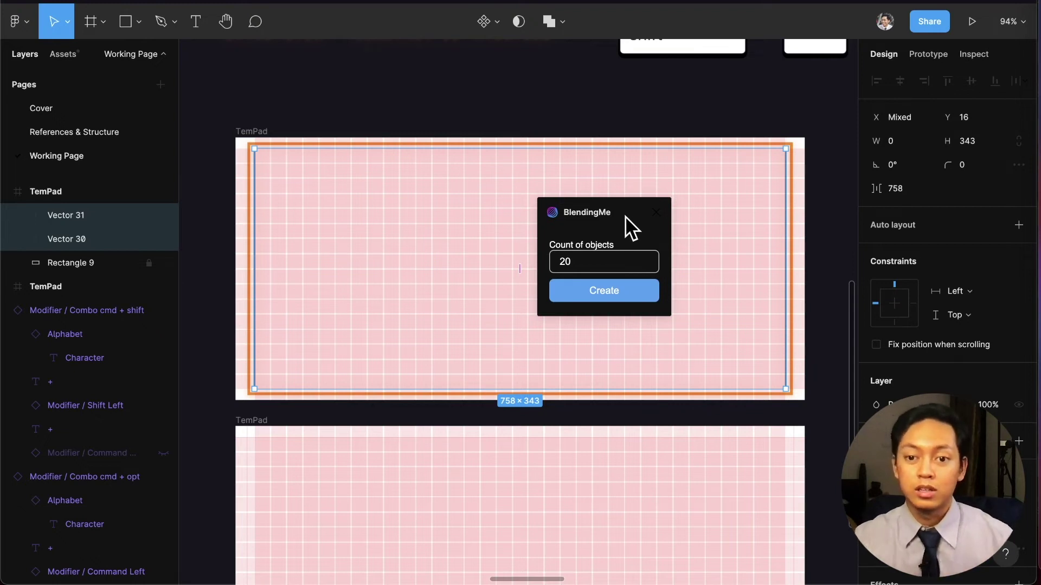
double_click(611, 262)
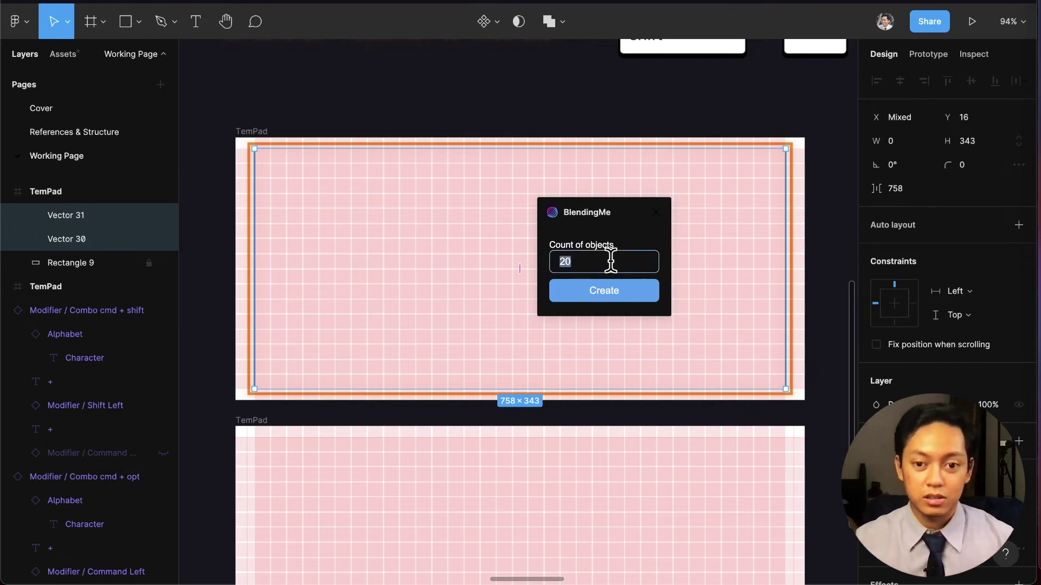
text(32)
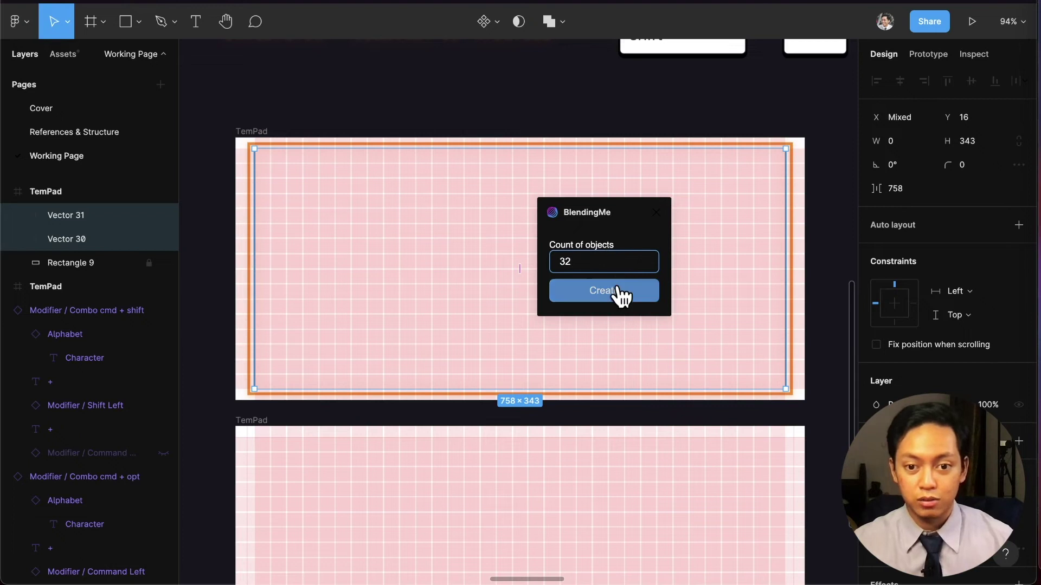
click(624, 293)
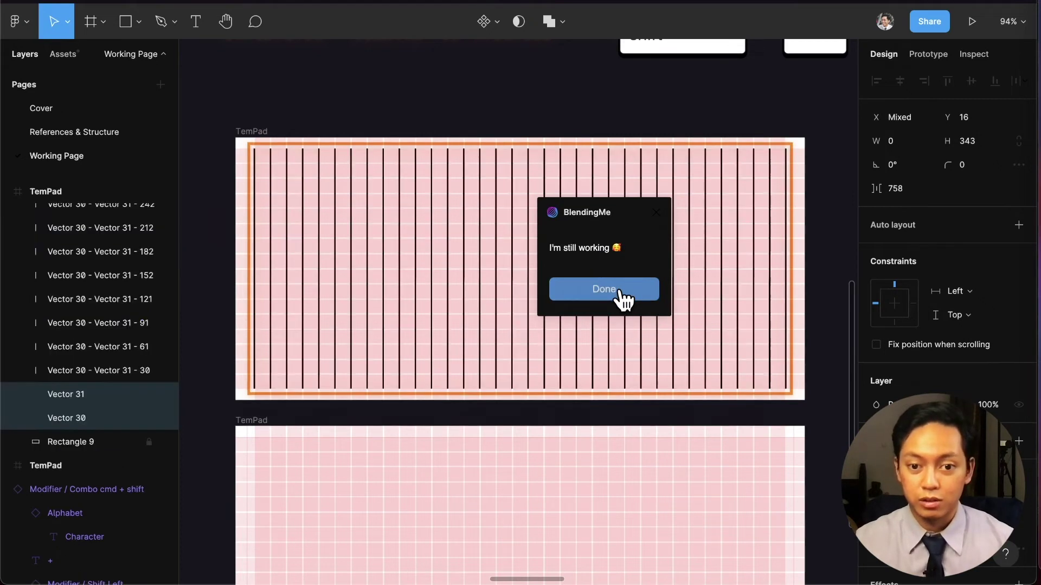
Select both original lines together with all the blended lines between them, and dismiss the BlendingMe plugin dialog.
scroll(395, 272, left, 2)
scroll(344, 244, up, 10)
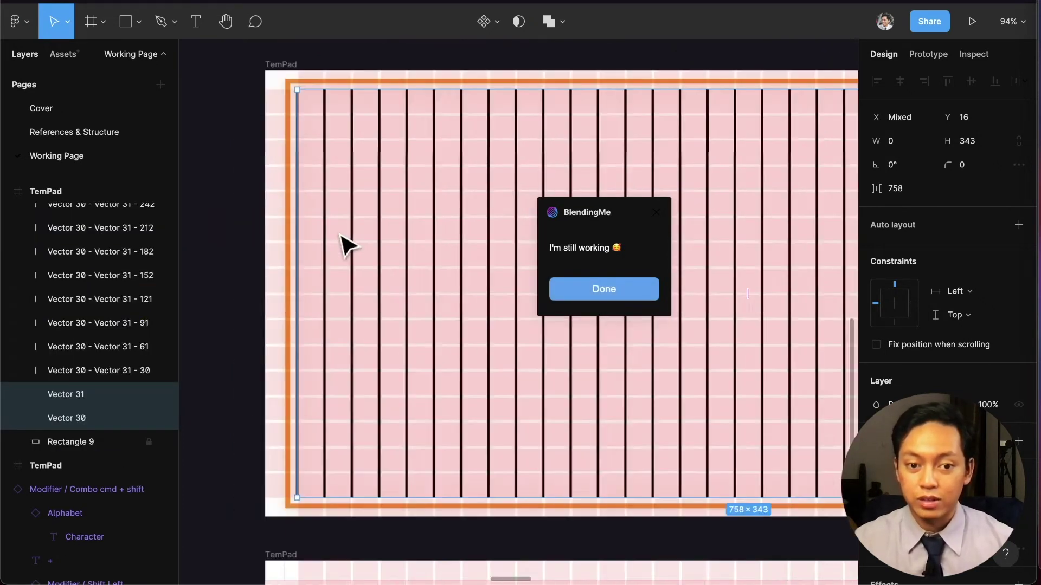
scroll(348, 242, down, 3)
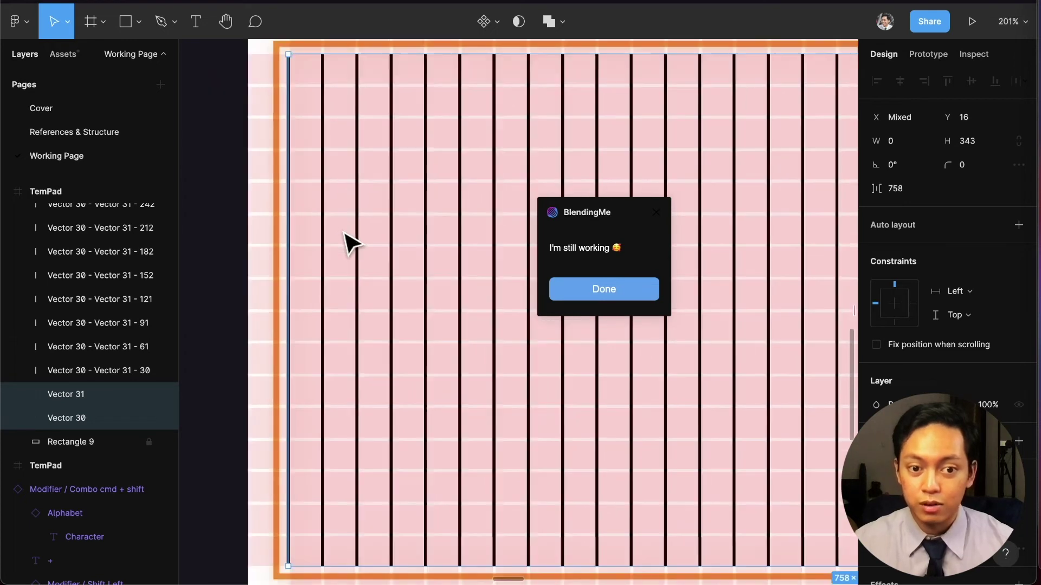
scroll(279, 234, right, 10)
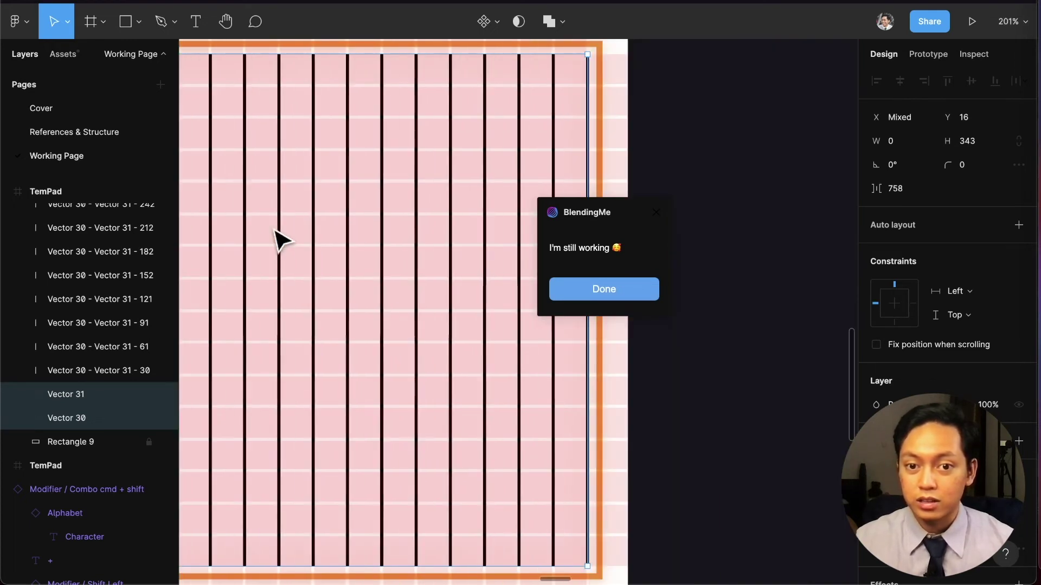
scroll(556, 121, down, 5)
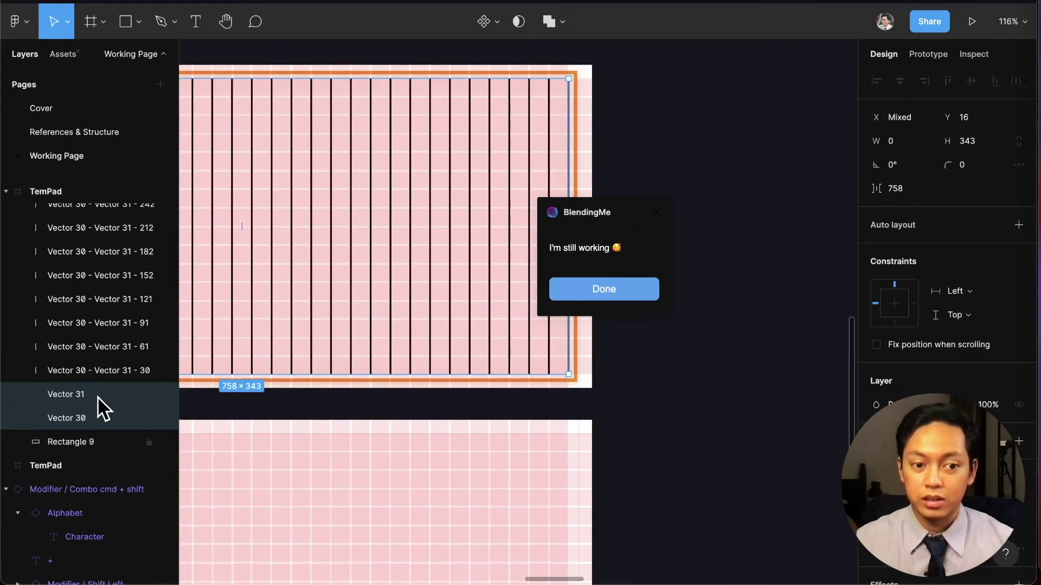
click(90, 414)
scroll(93, 347, up, 2)
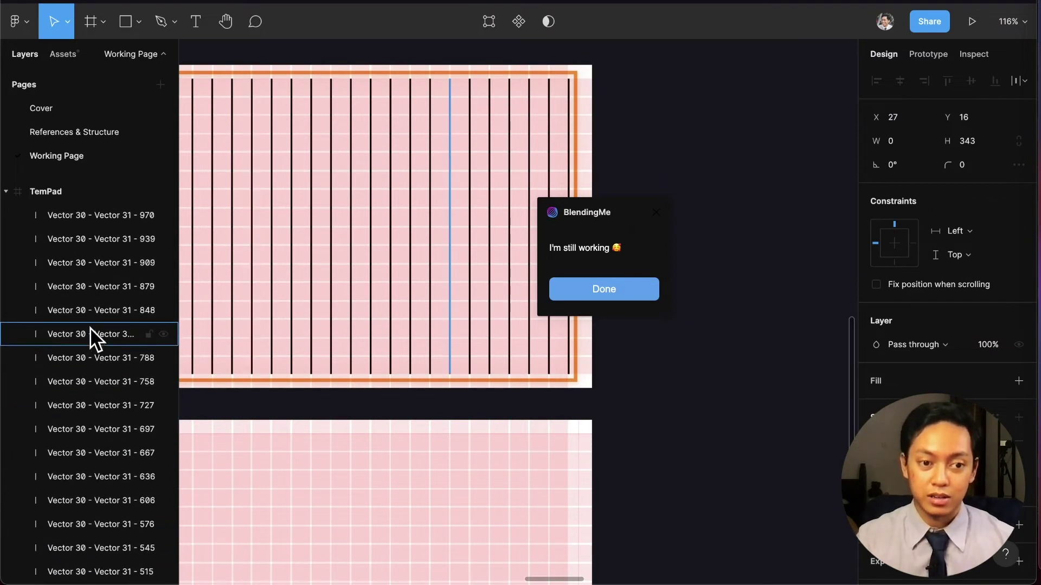
shift+click(118, 217)
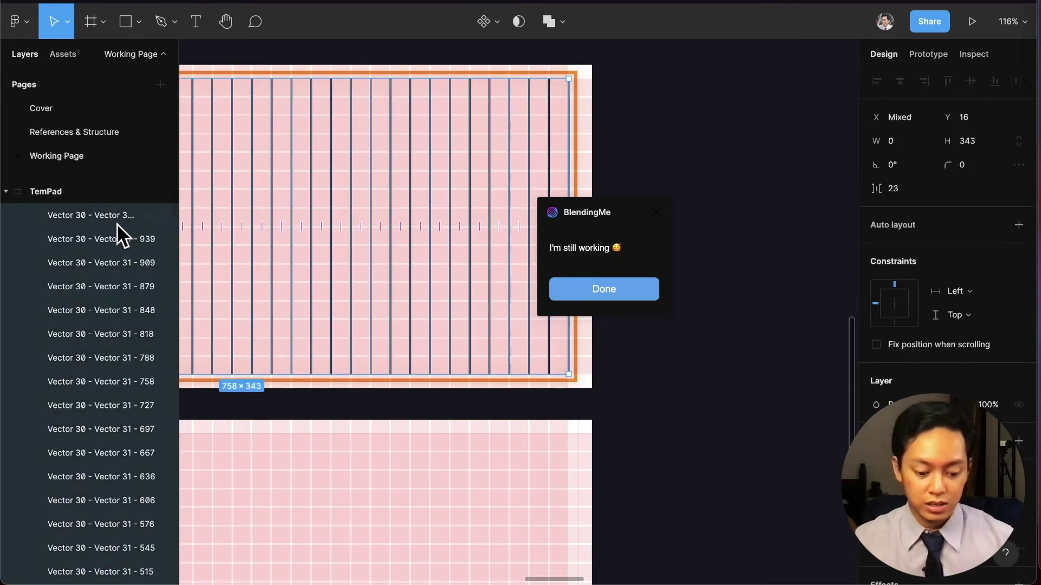
key(super+g)
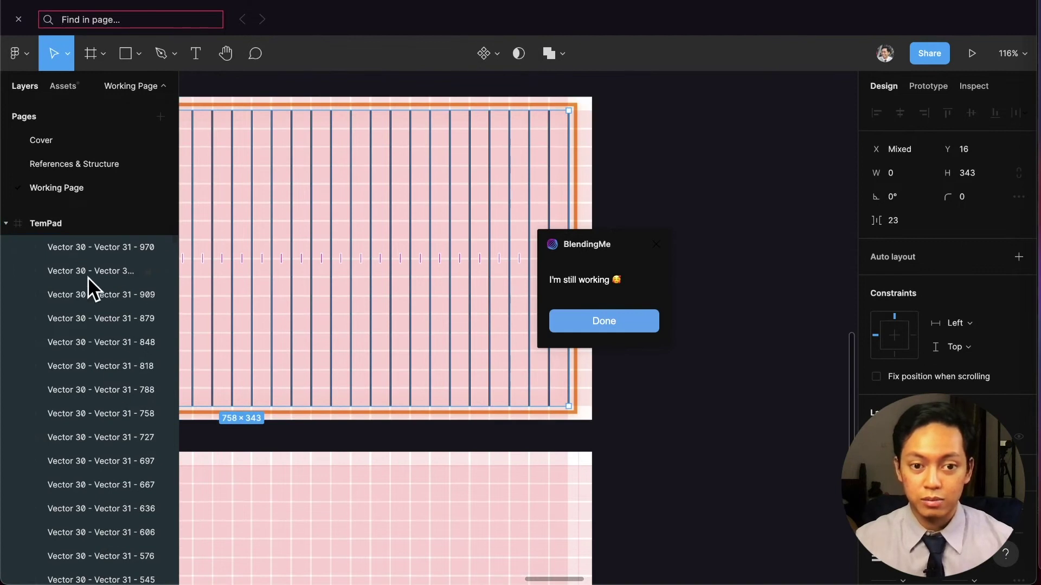
click(590, 323)
scroll(95, 343, down, 10)
scroll(94, 342, down, 10)
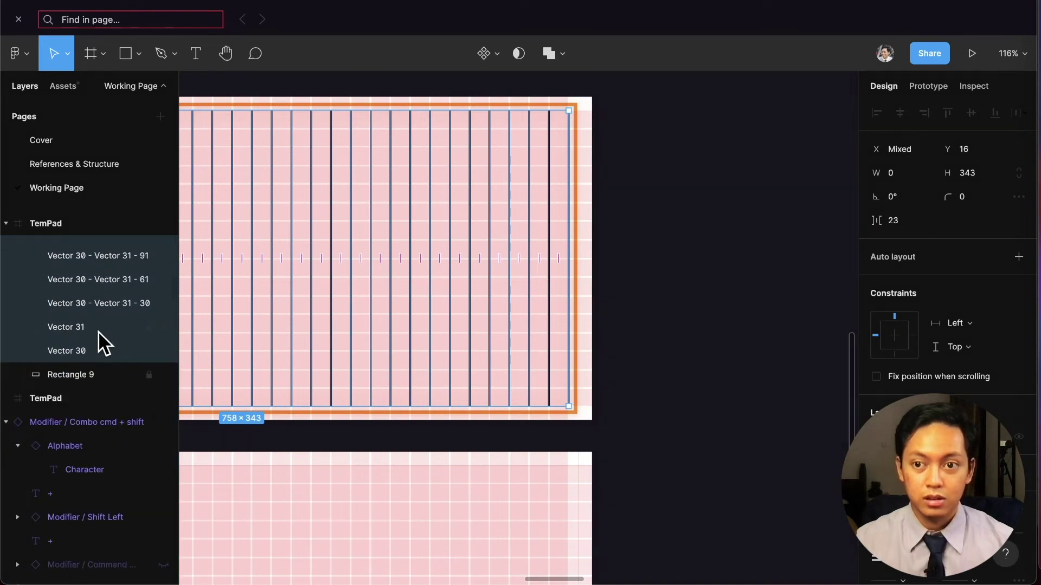
click(18, 19)
key(super+g)
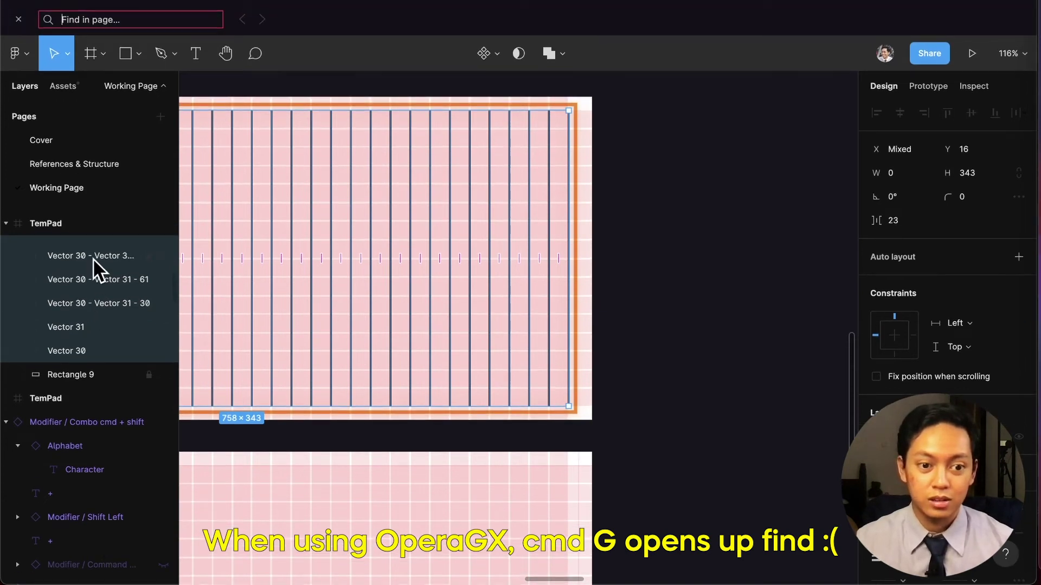
click(20, 18)
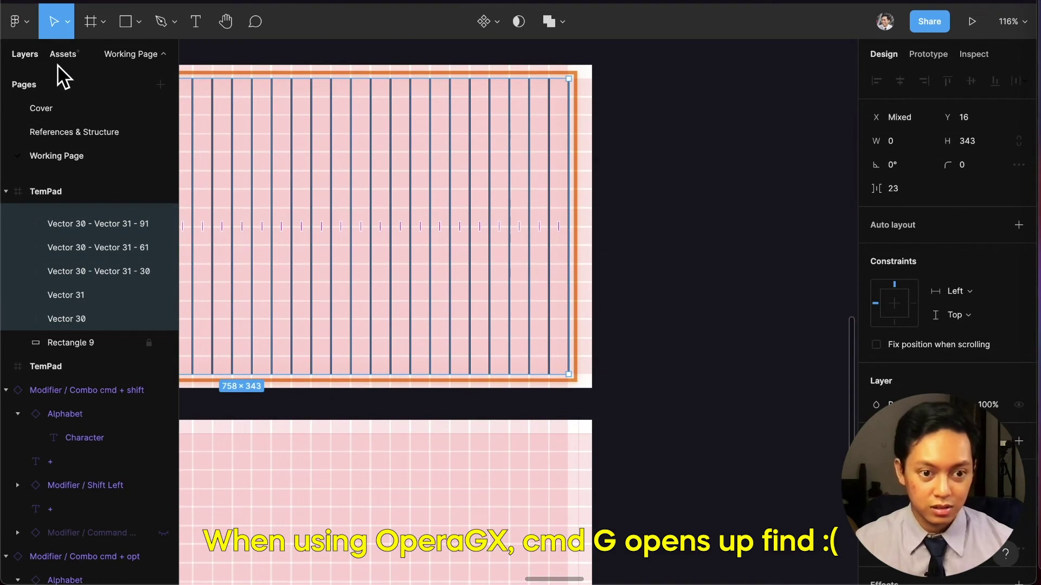
Group all the selected vertical lines inside the bordered TemPad frame.
scroll(125, 253, up, 3)
scroll(115, 253, up, 4)
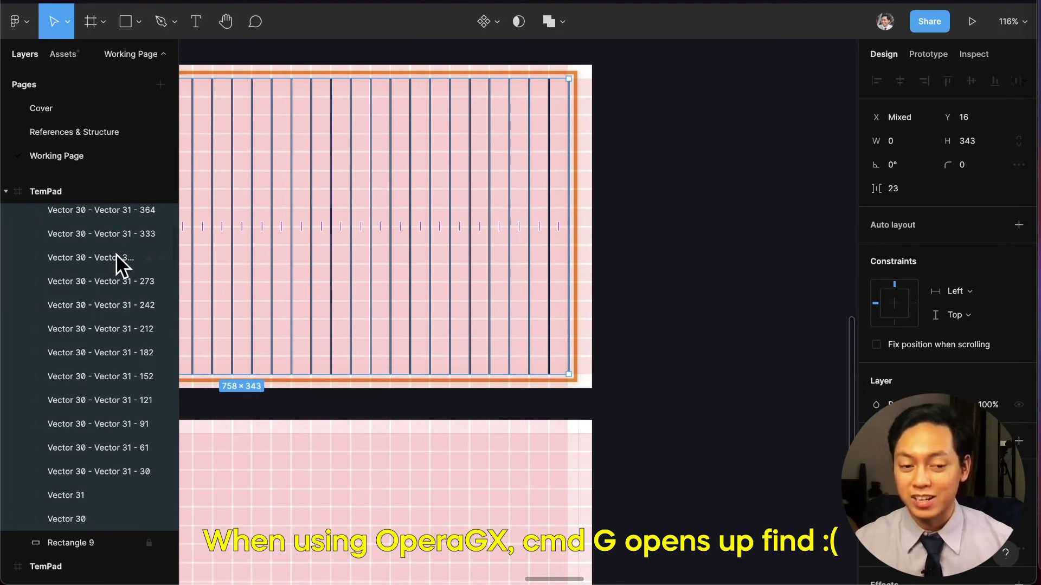
right_click(119, 250)
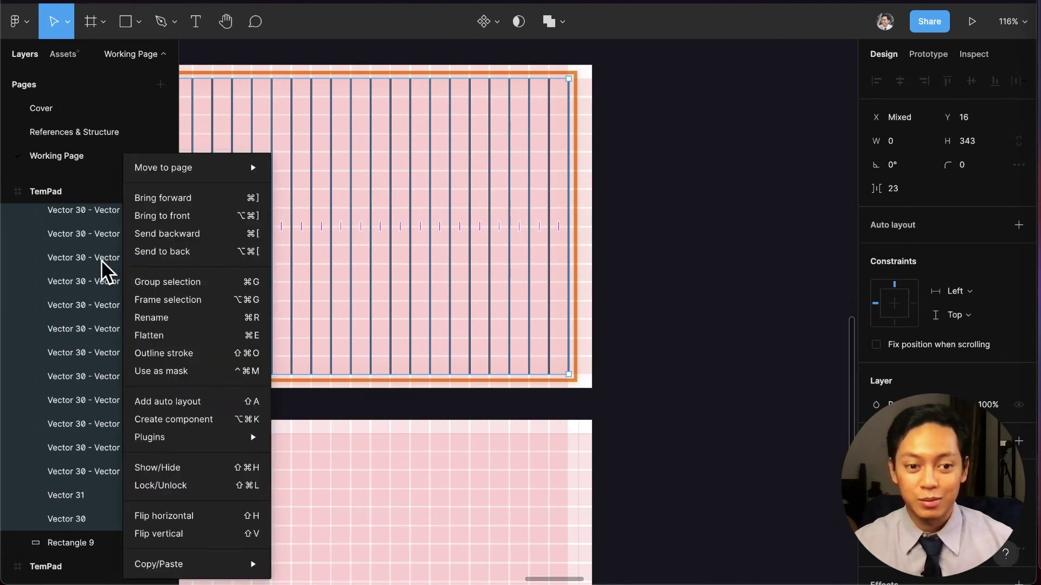
click(175, 281)
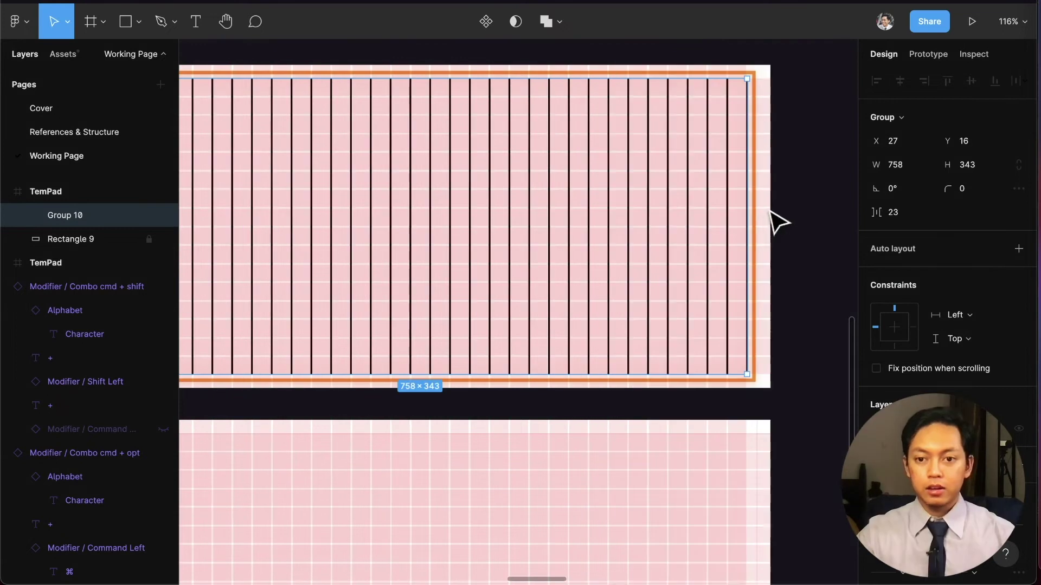
Rename the new group of grid lines as Vertical Lines.
click(778, 222)
click(746, 211)
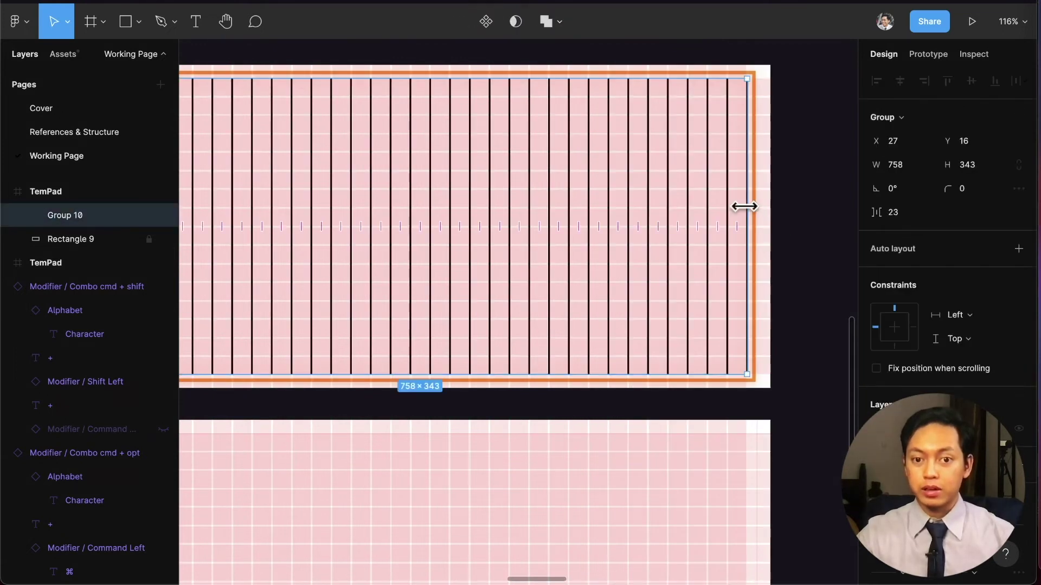
double_click(73, 215)
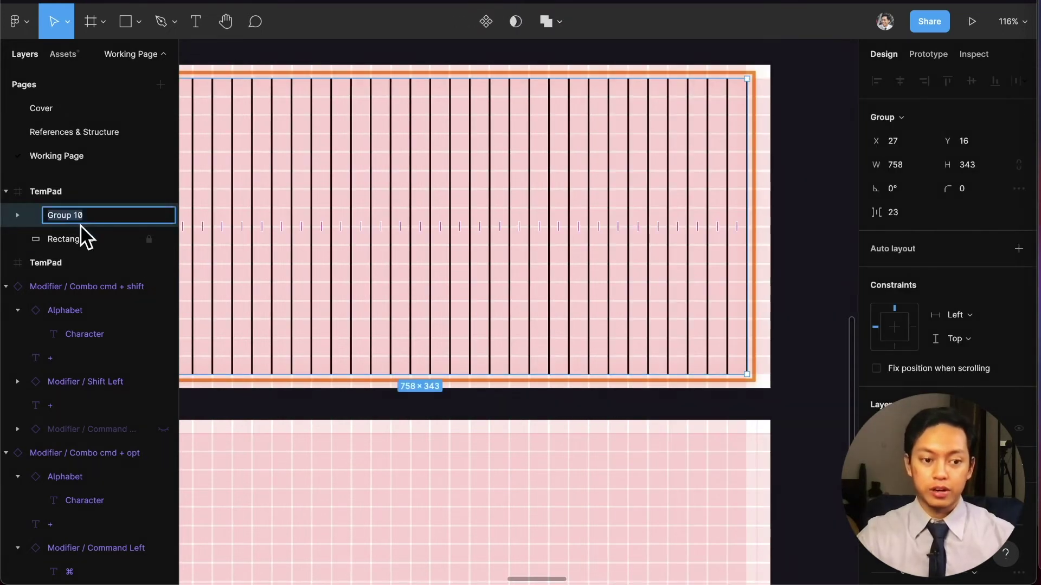
text(V)
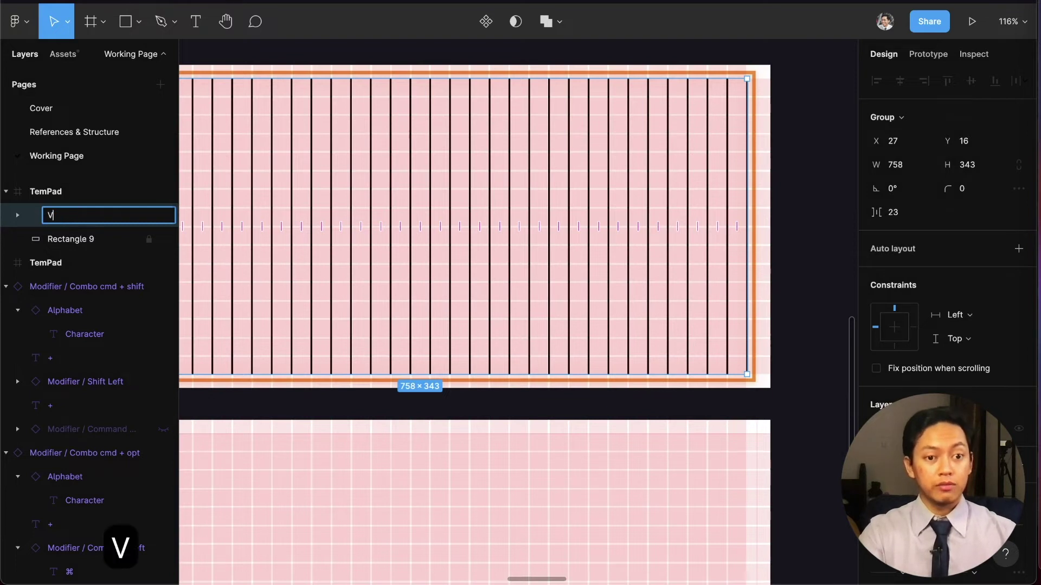
text(ertical Lin)
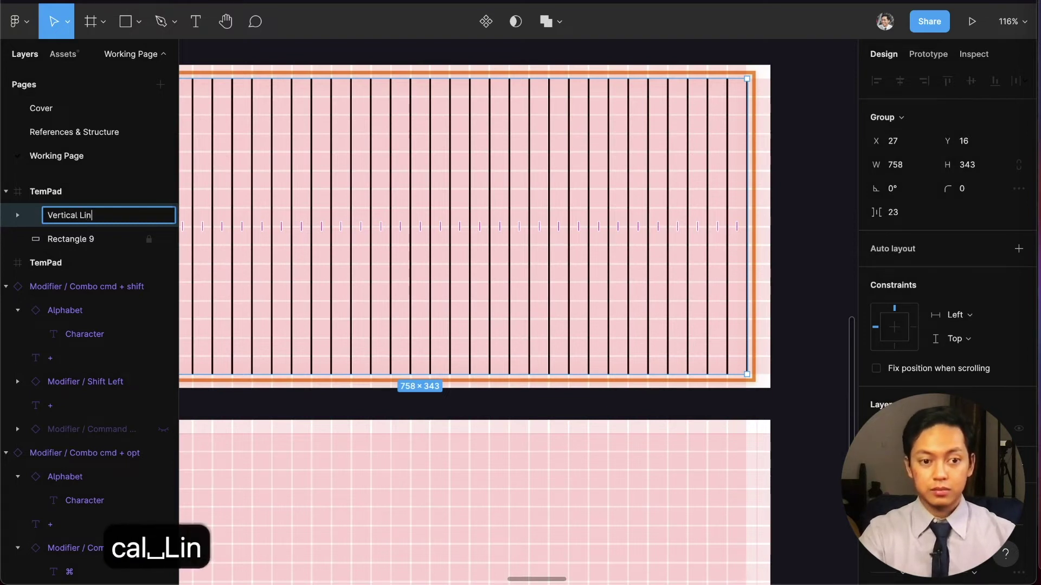
text(es)
key(Return)
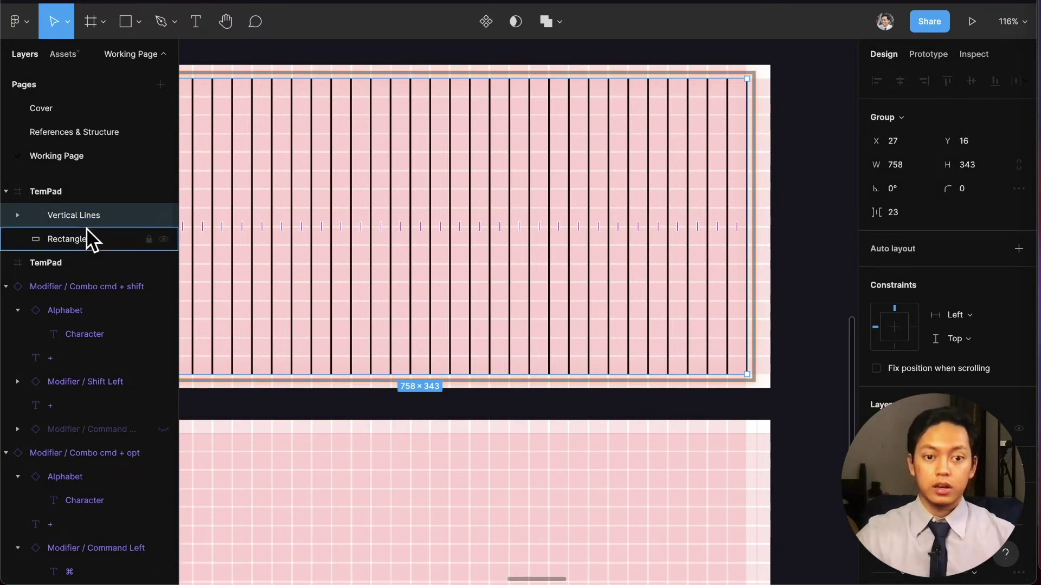
Lock the Vertical Lines group in the bordered TemPad frame.
scroll(393, 157, up, 1)
scroll(398, 183, left, 3)
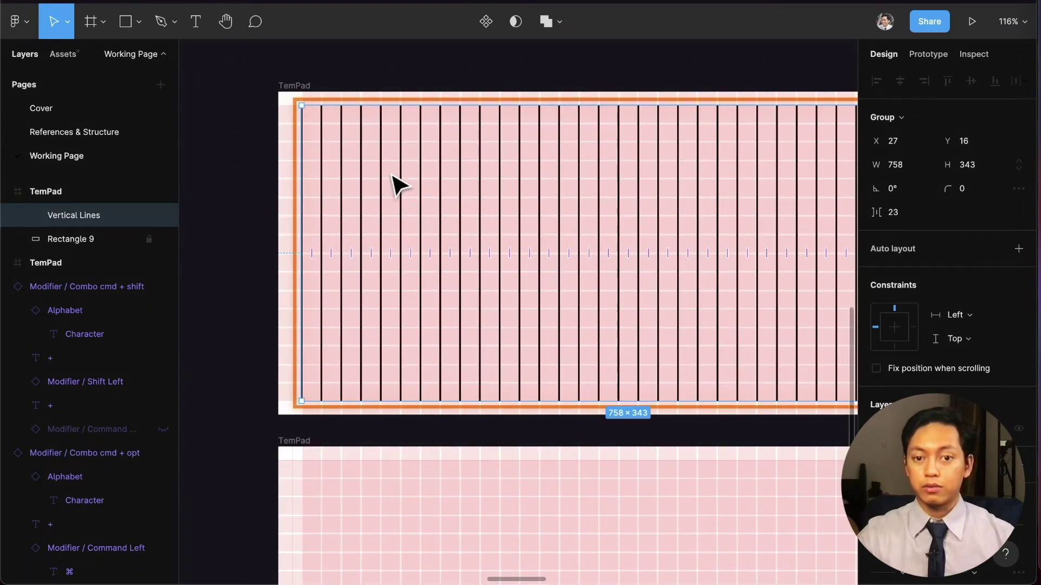
scroll(317, 106, up, 5)
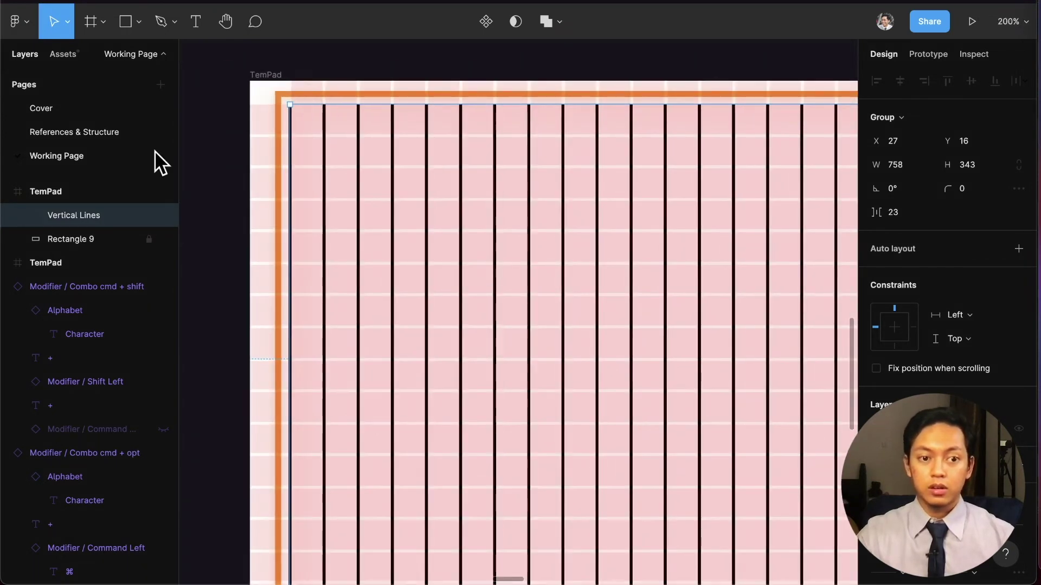
key(super+shift+l)
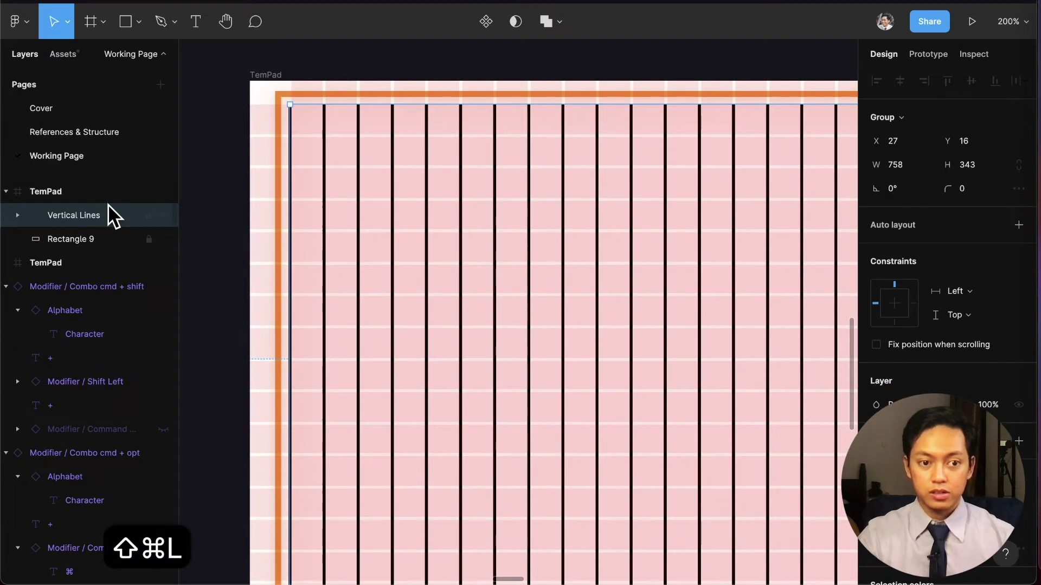
Draw a horizontal line with the Pen tool across the tops of the vertical lines, about 756.5 wide, starting at X 28, Y 16.
scroll(320, 142, up, 1)
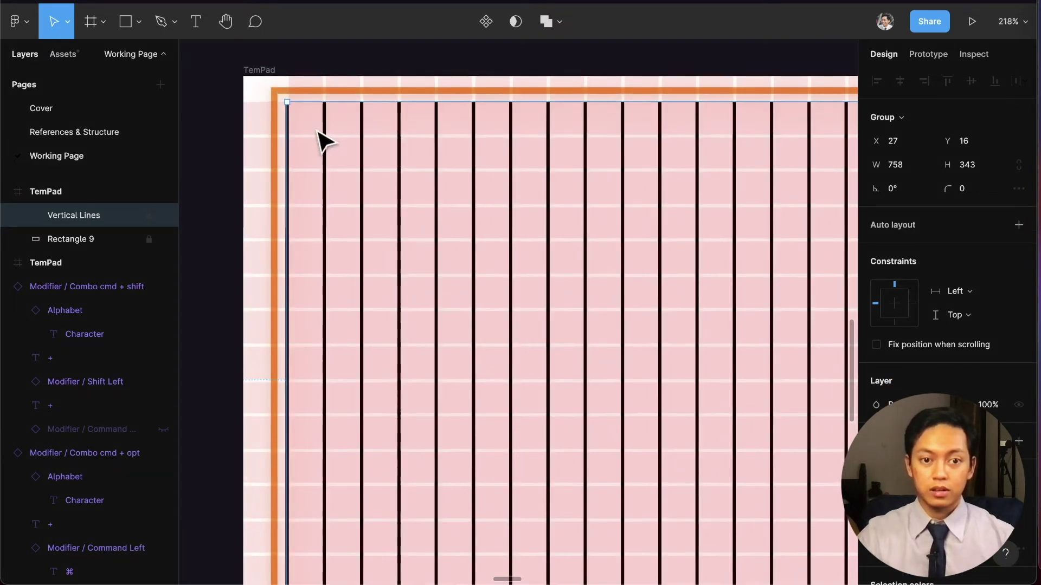
scroll(314, 133, up, 1)
click(326, 94)
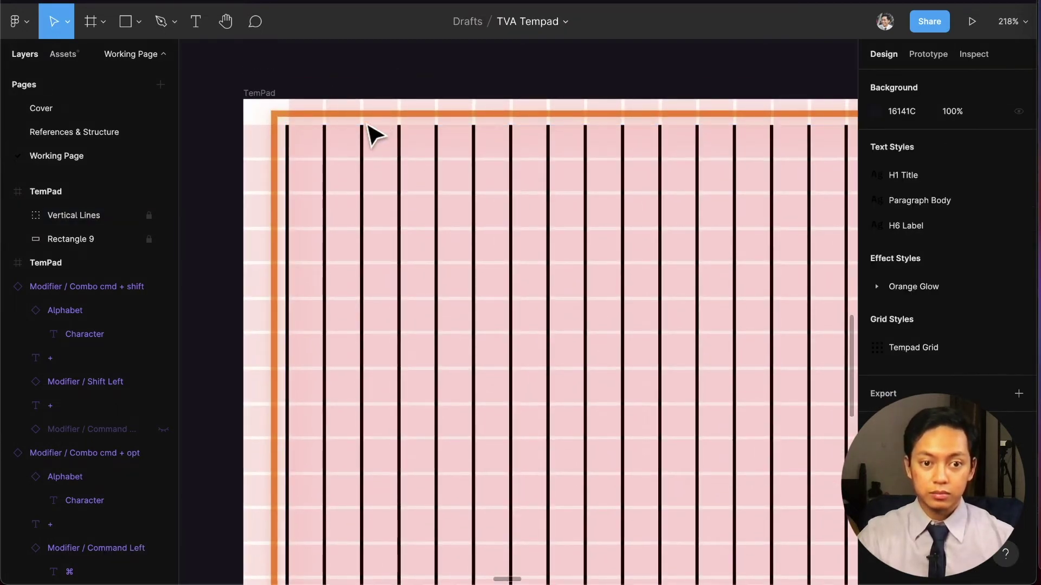
key(p)
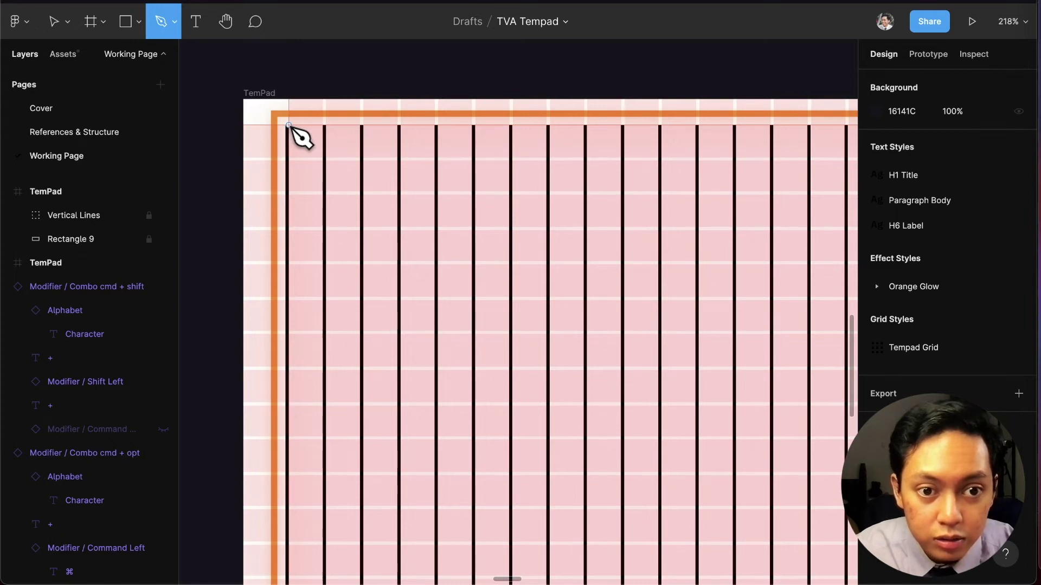
click(289, 125)
scroll(288, 128, right, 10)
scroll(293, 125, left, 5)
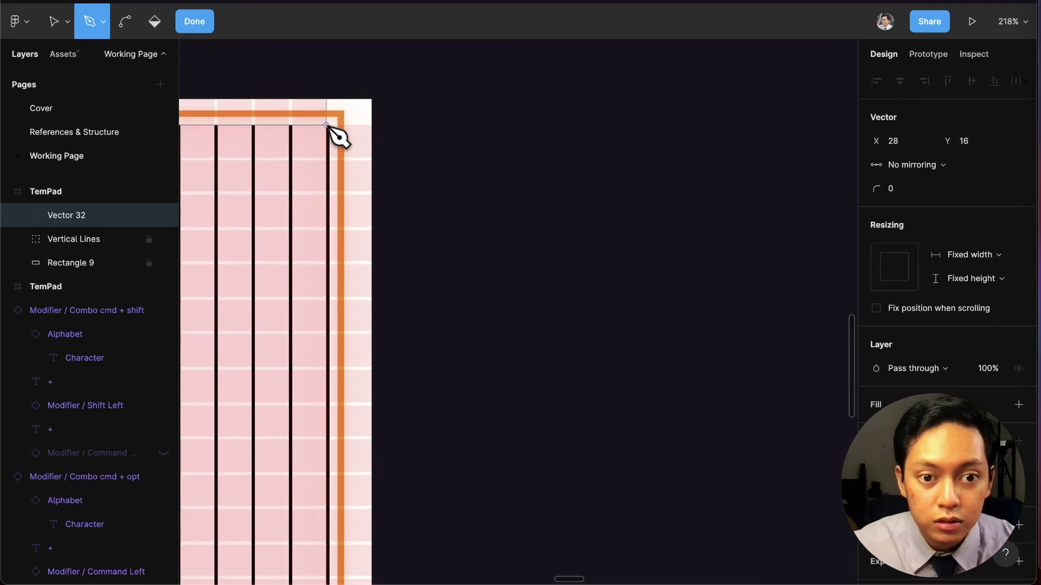
click(327, 125)
key(Return)
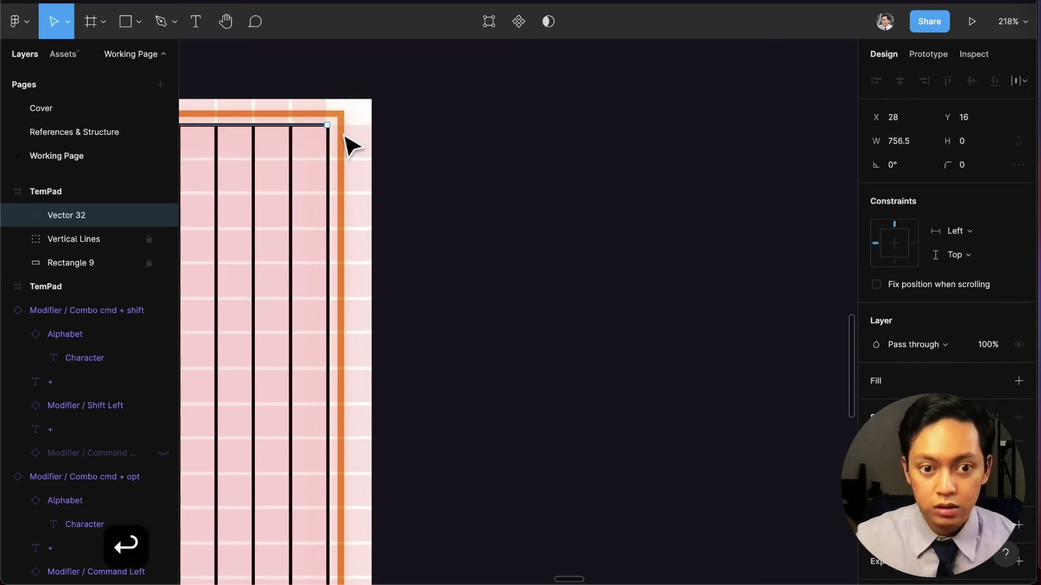
Extend the horizontal line's right end to the outer edge of the last vertical line, making it 758 wide.
scroll(327, 117, up, 10)
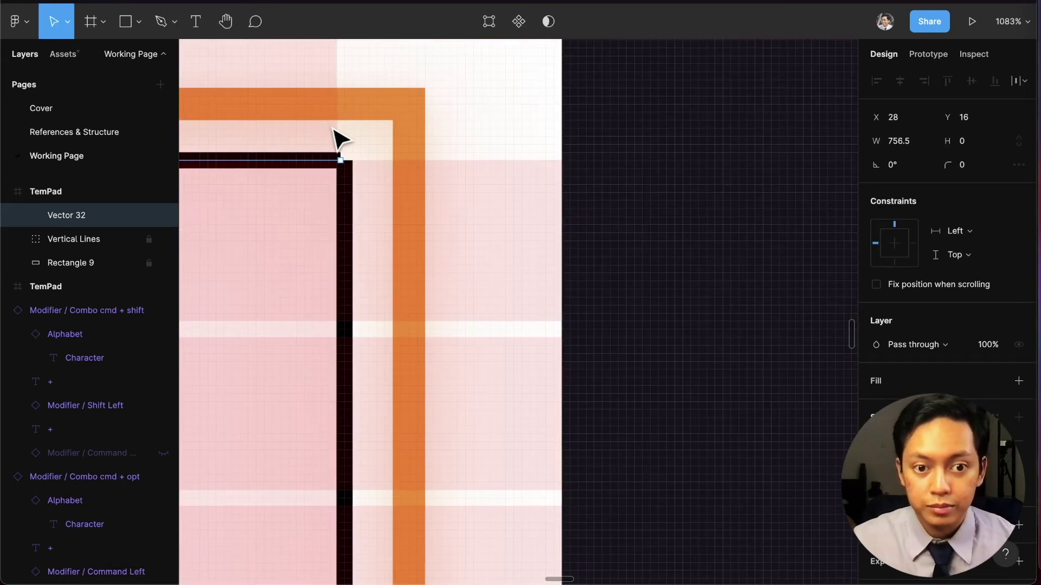
drag(353, 206, 382, 209)
scroll(380, 228, down, 5)
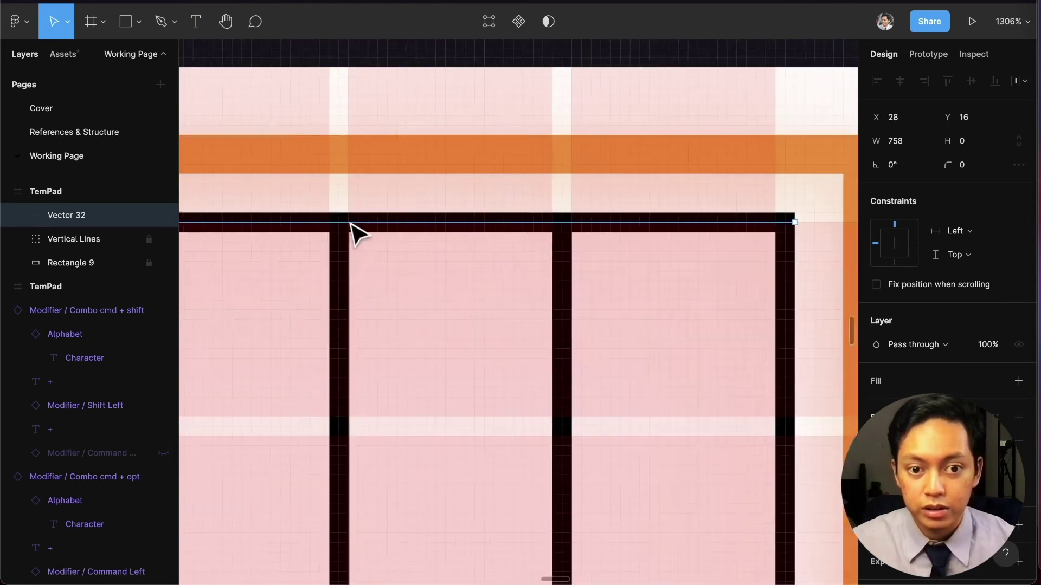
Extend the horizontal line's left end to the outer edge of the first vertical line, reaching X 26 and a width of 760.
scroll(349, 215, left, 5)
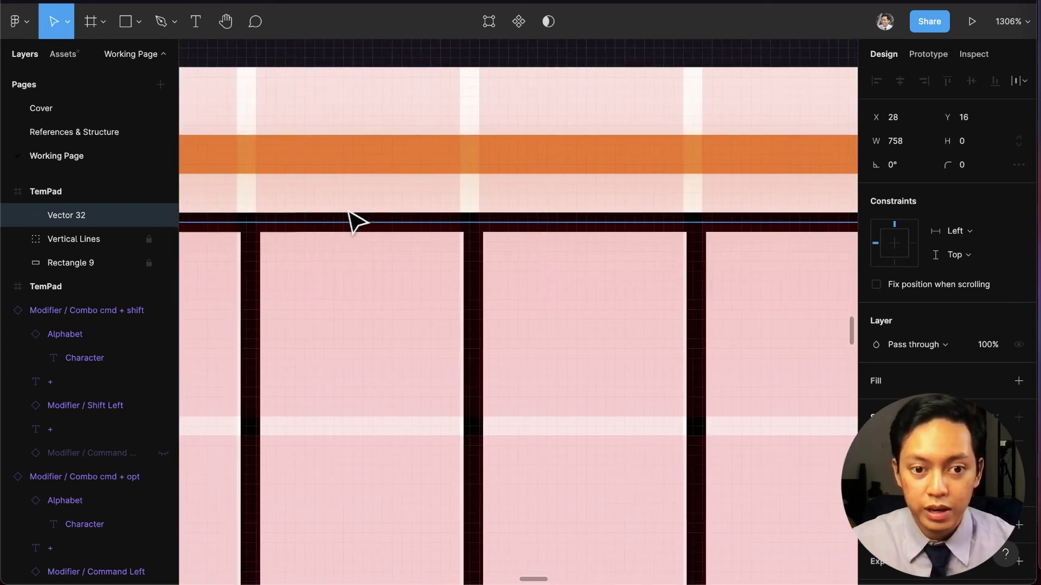
scroll(353, 217, left, 5)
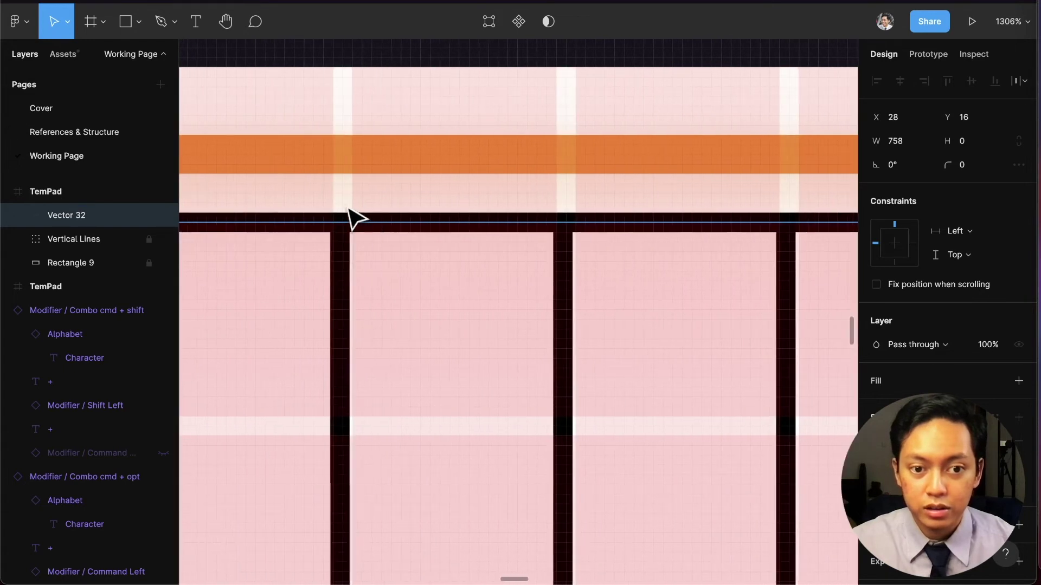
scroll(350, 219, left, 3)
scroll(348, 217, down, 3)
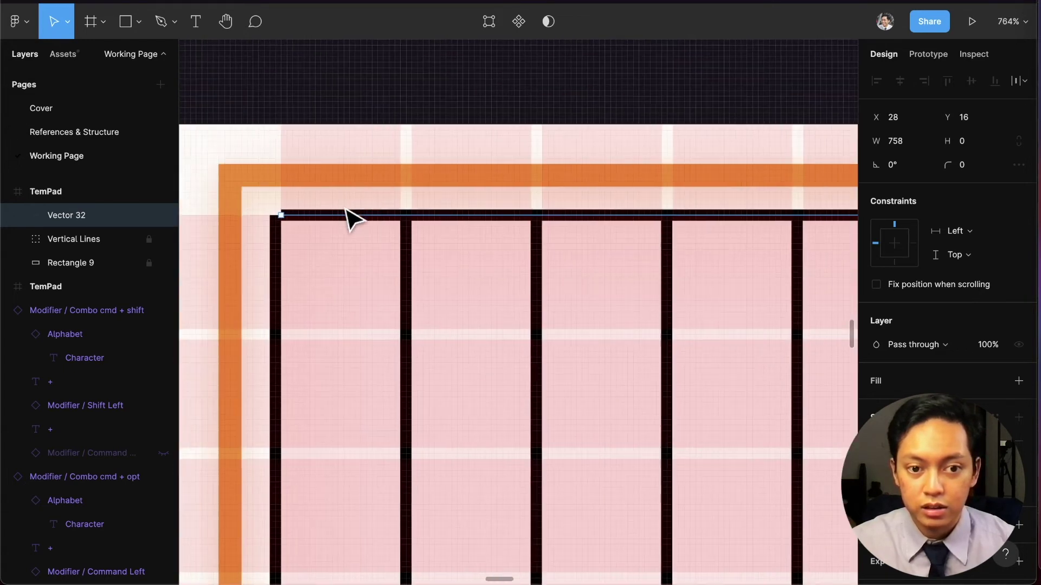
scroll(325, 225, up, 10)
scroll(304, 226, left, 5)
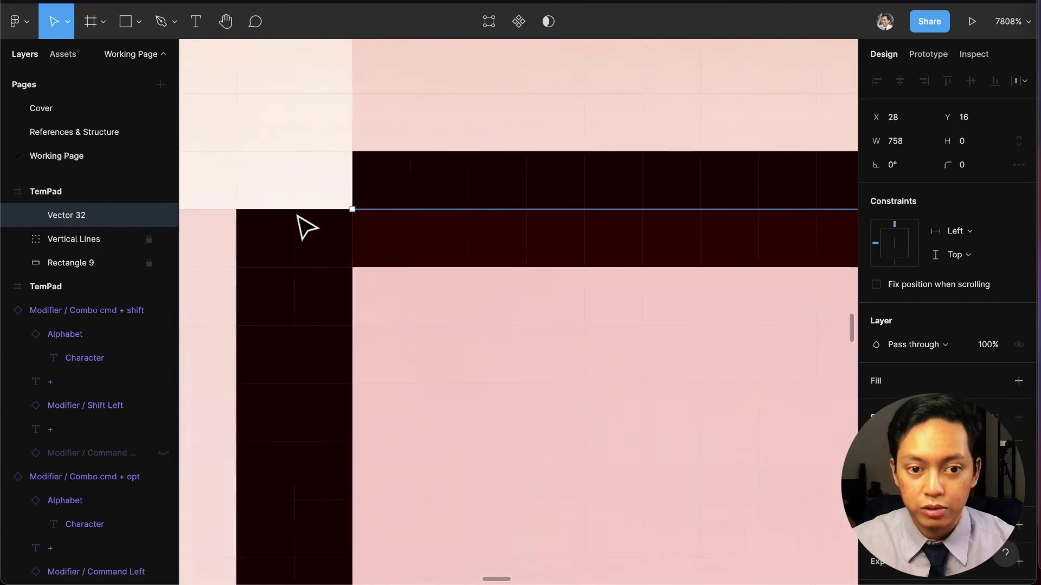
drag(501, 210, 400, 212)
scroll(423, 278, down, 6)
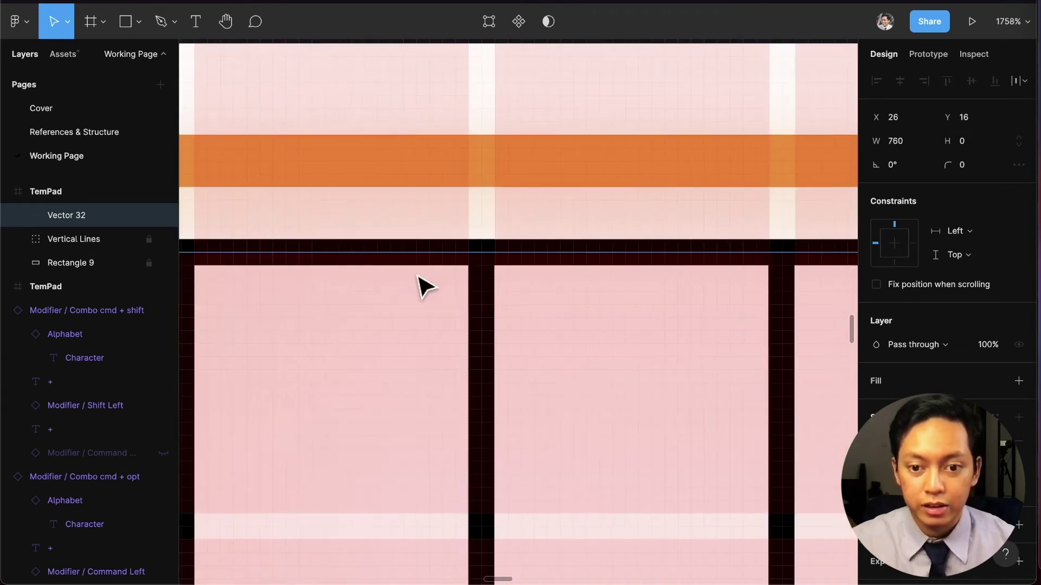
Nudge the horizontal line up by 1 px to Y 15.
scroll(504, 320, up, 3)
scroll(484, 302, right, 10)
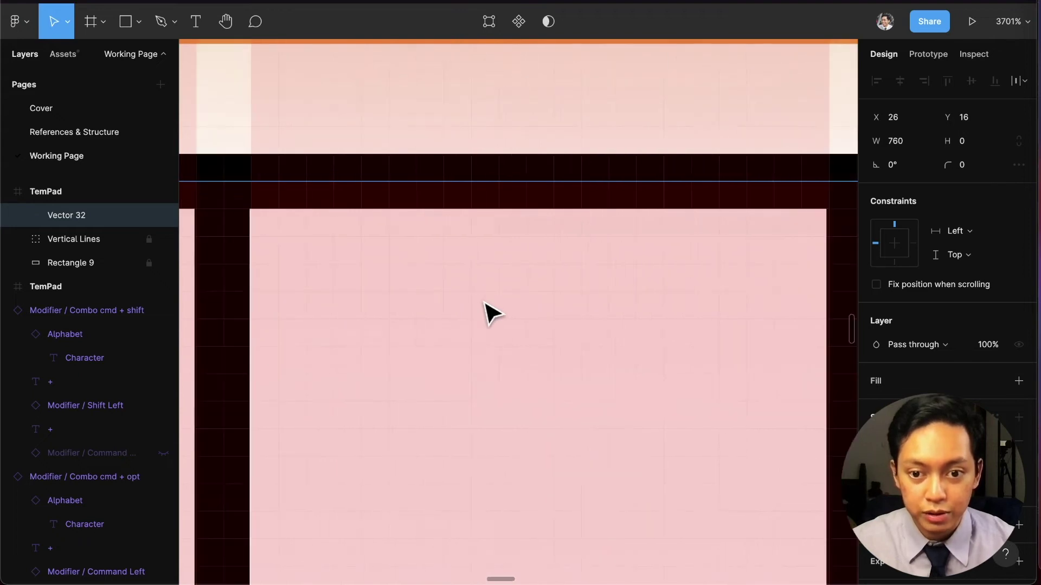
scroll(491, 313, right, 5)
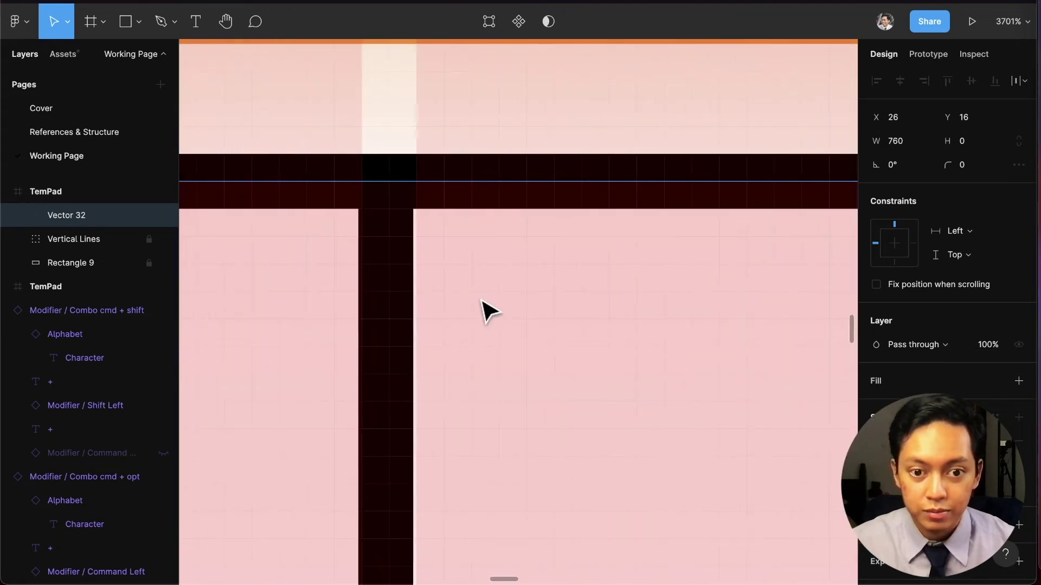
scroll(488, 312, down, 10)
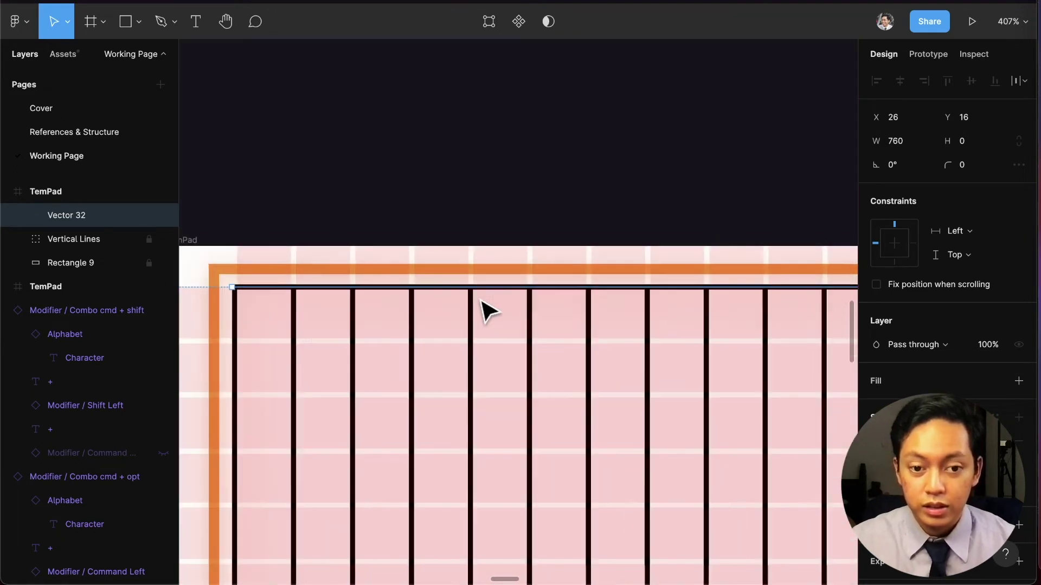
scroll(488, 312, down, 4)
scroll(489, 310, right, 1)
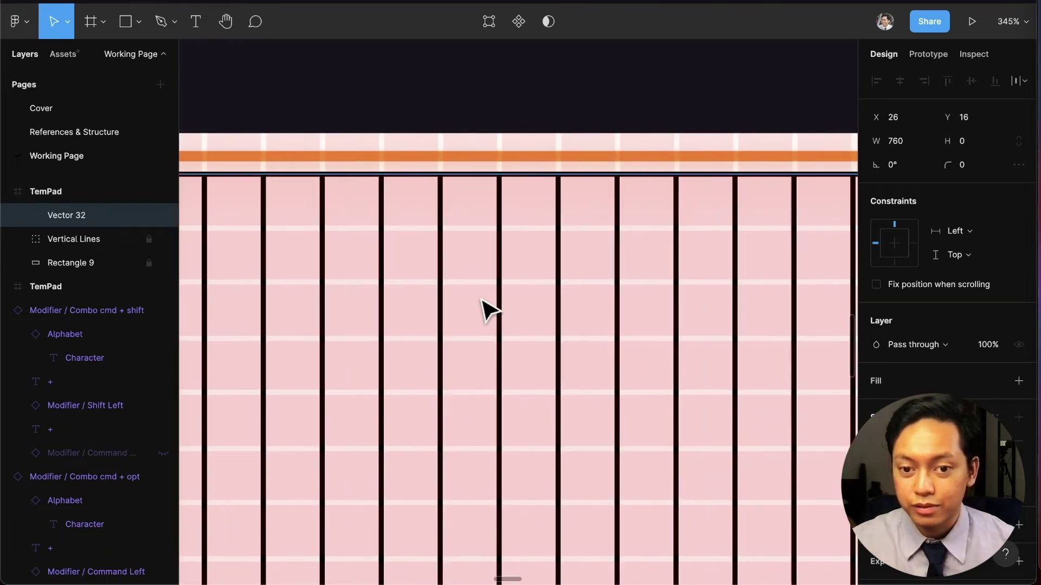
scroll(488, 312, down, 3)
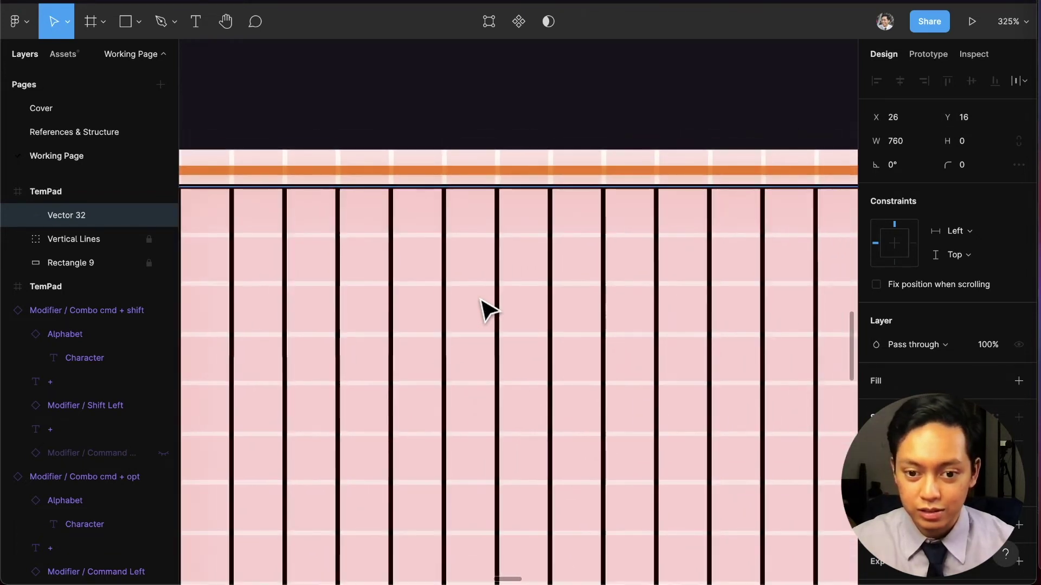
scroll(482, 301, down, 4)
scroll(467, 299, right, 2)
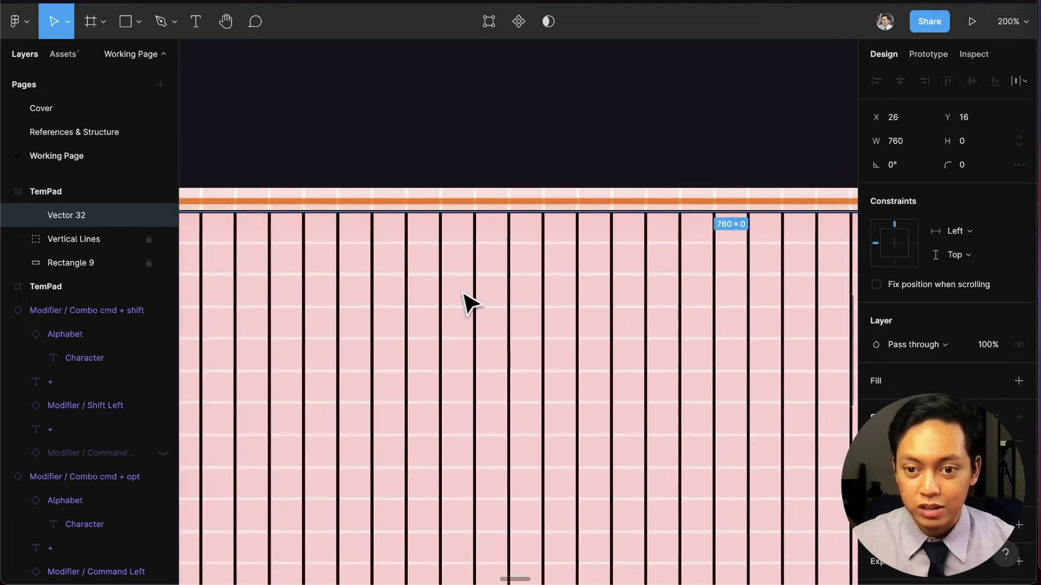
scroll(469, 304, right, 10)
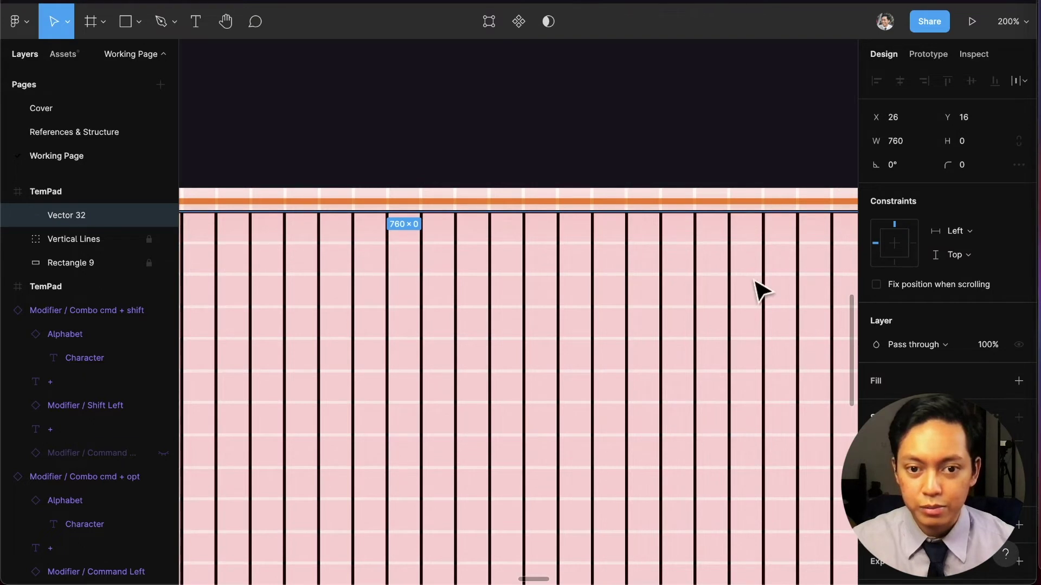
scroll(570, 182, up, 5)
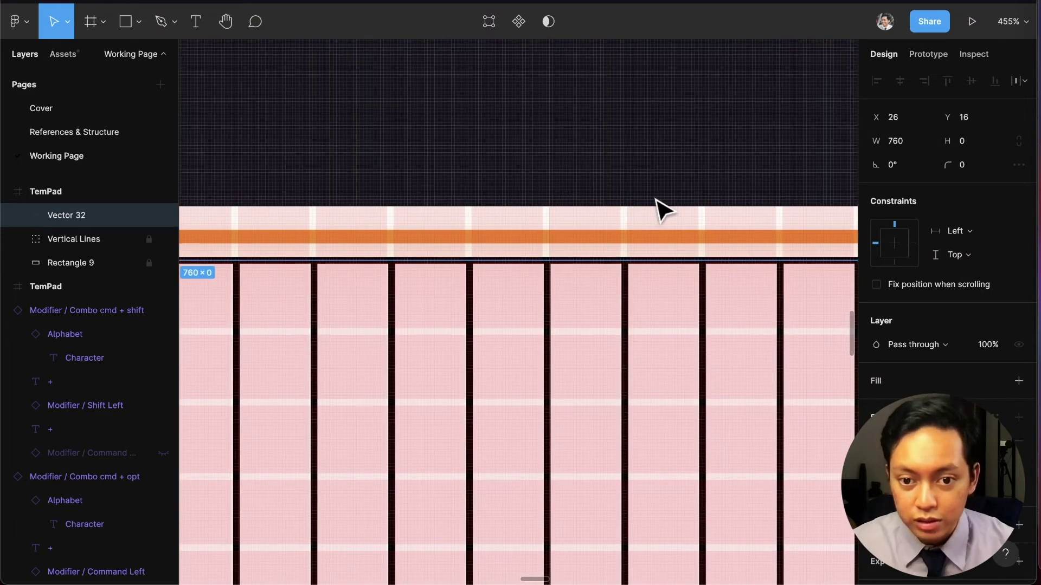
key(Up)
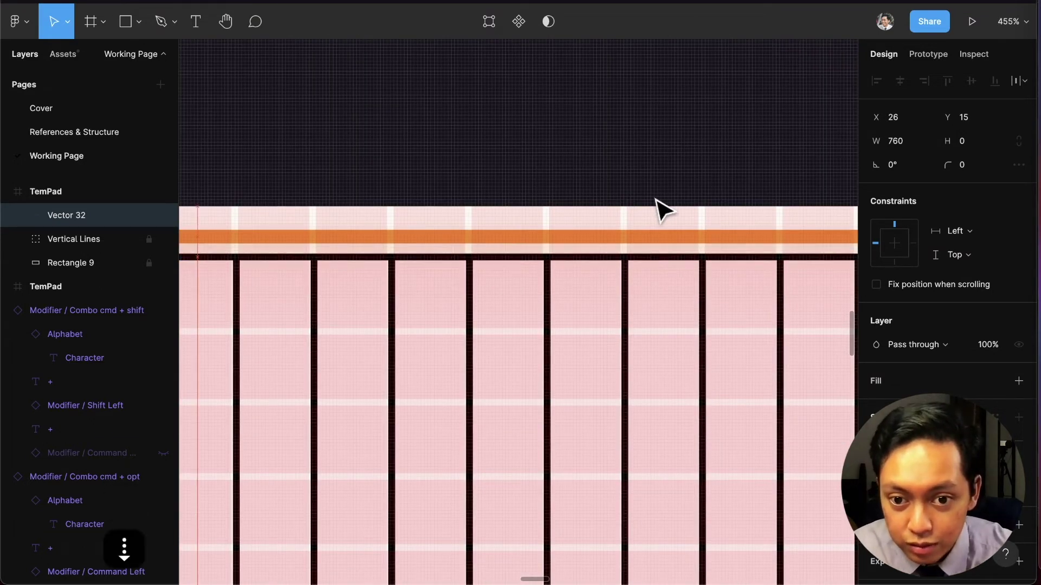
scroll(618, 290, down, 5)
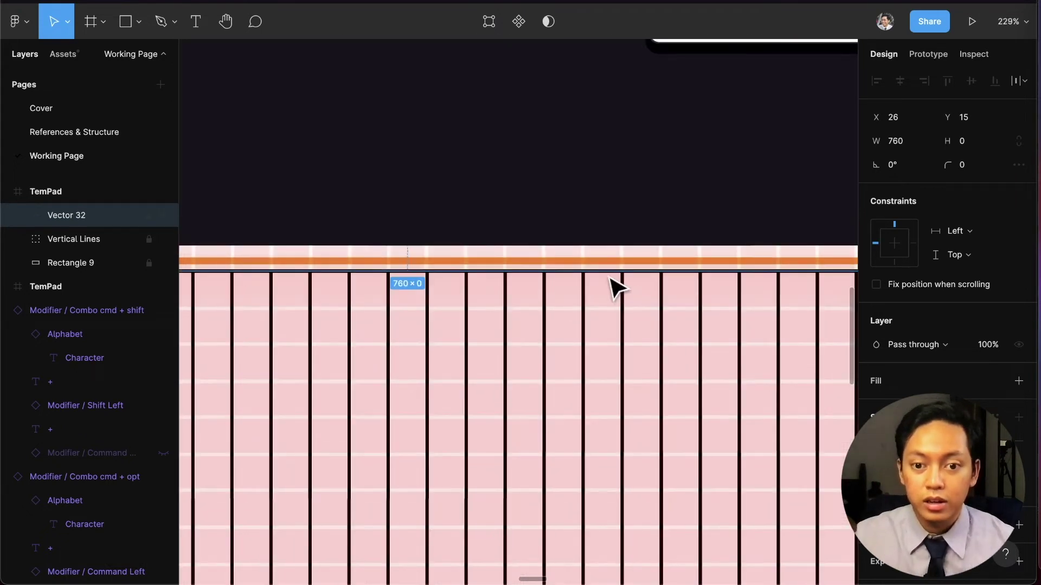
Move the horizontal line down to the lower ends of the vertical lines, at X 26 and Y 359.
key(ctrl+plus)
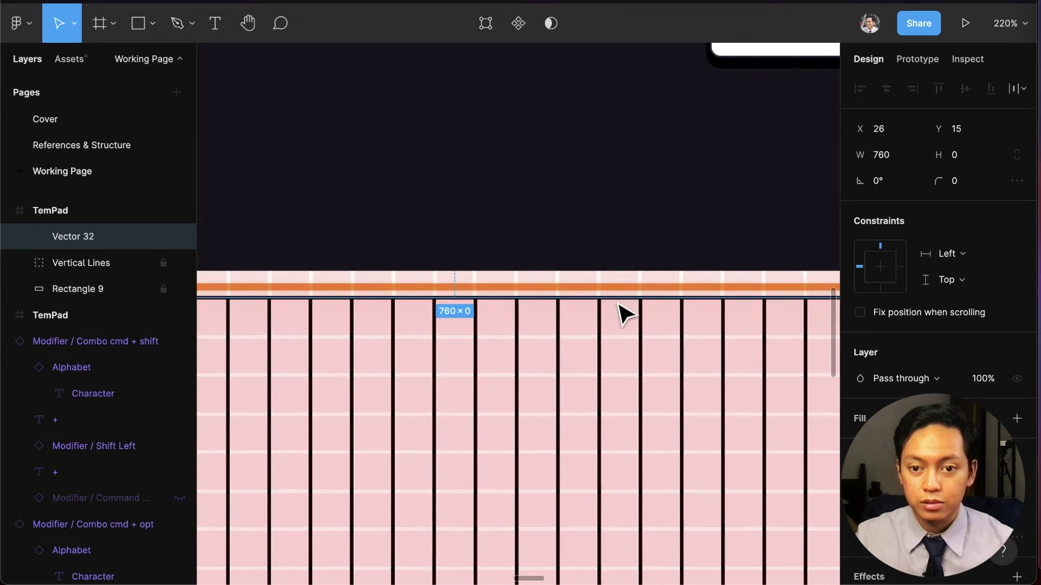
scroll(621, 306, down, 2)
key(ctrl+minus)
key(ctrl+minus)
key(ctrl+plus)
key(ctrl+plus)
key(ctrl+minus)
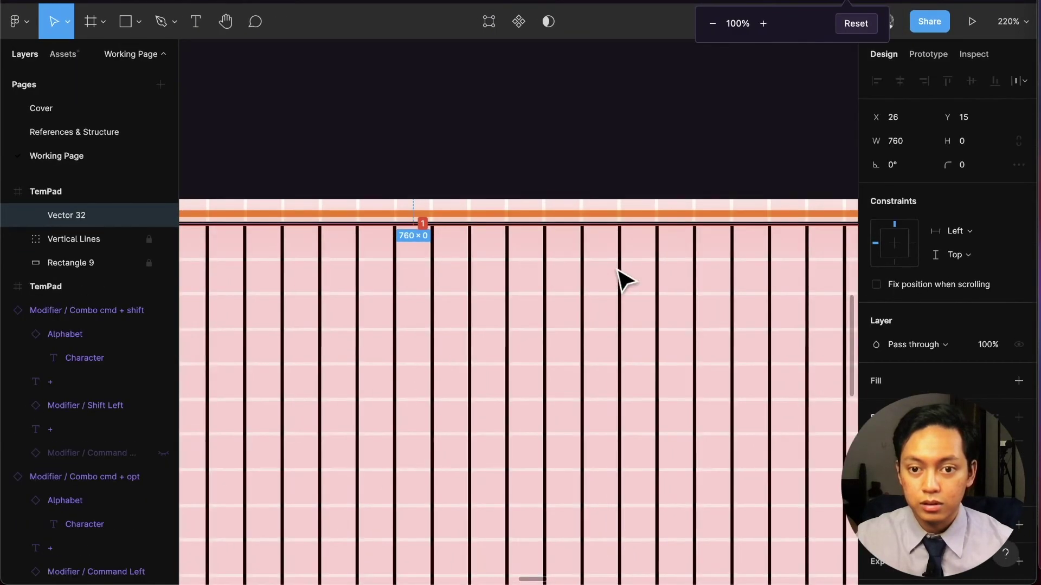
drag(591, 224, 599, 421)
key(ctrl+minus)
key(ctrl+minus)
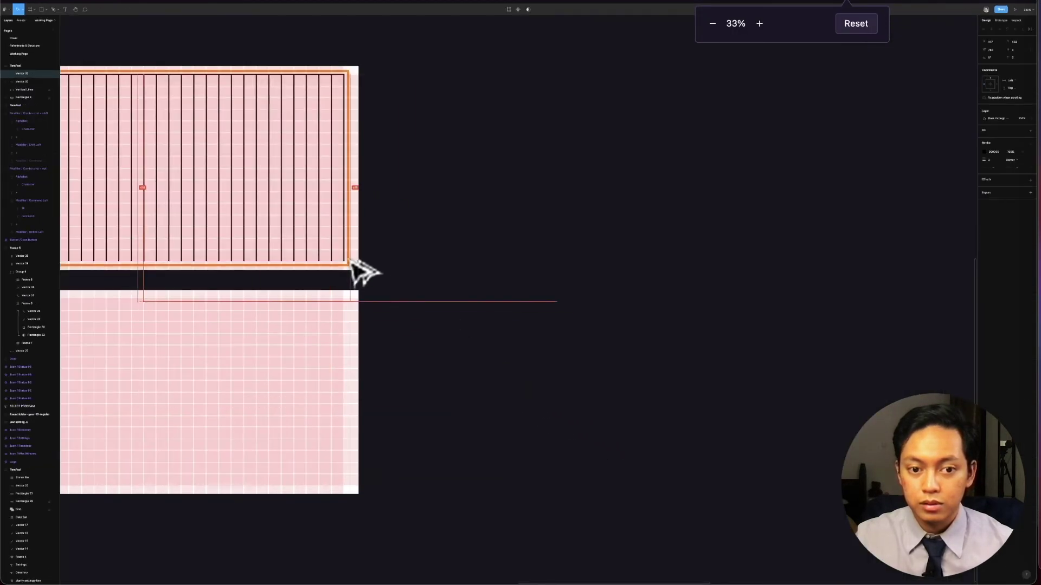
drag(358, 271, 288, 266)
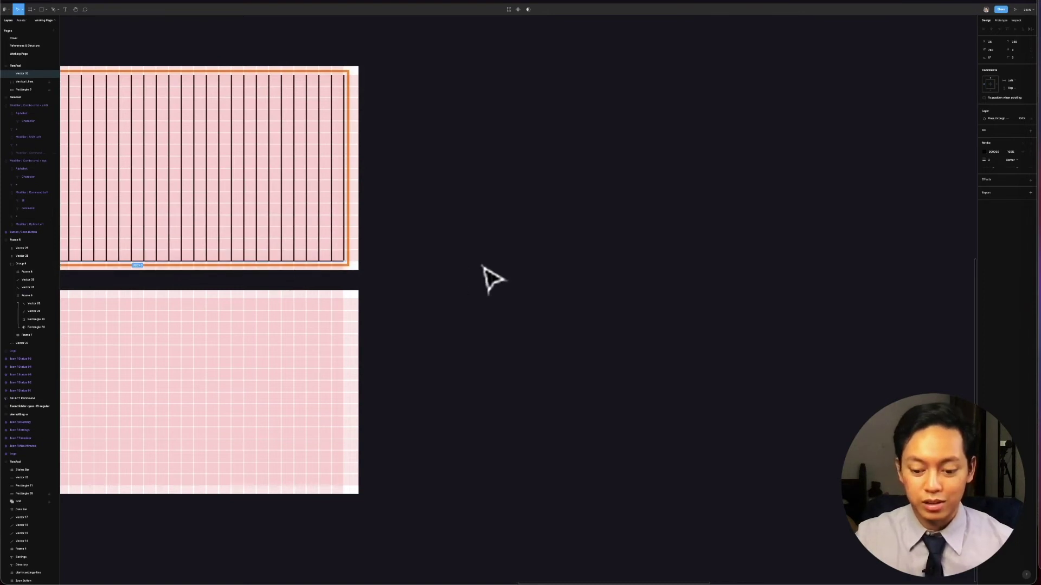
Set the canvas zoom to 100% and restore the browser zoom to 100%.
key(super+0)
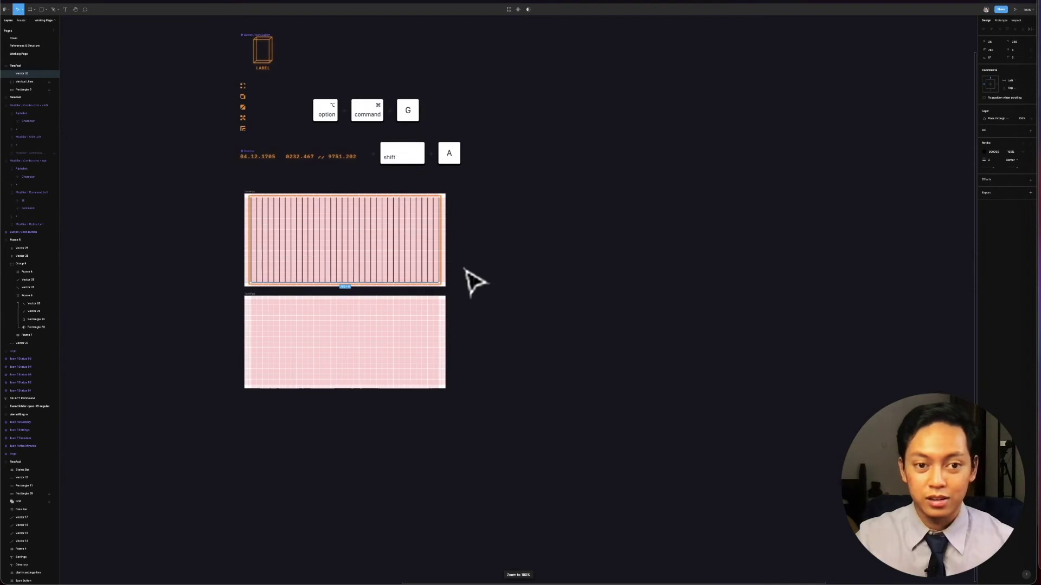
key(alt+0)
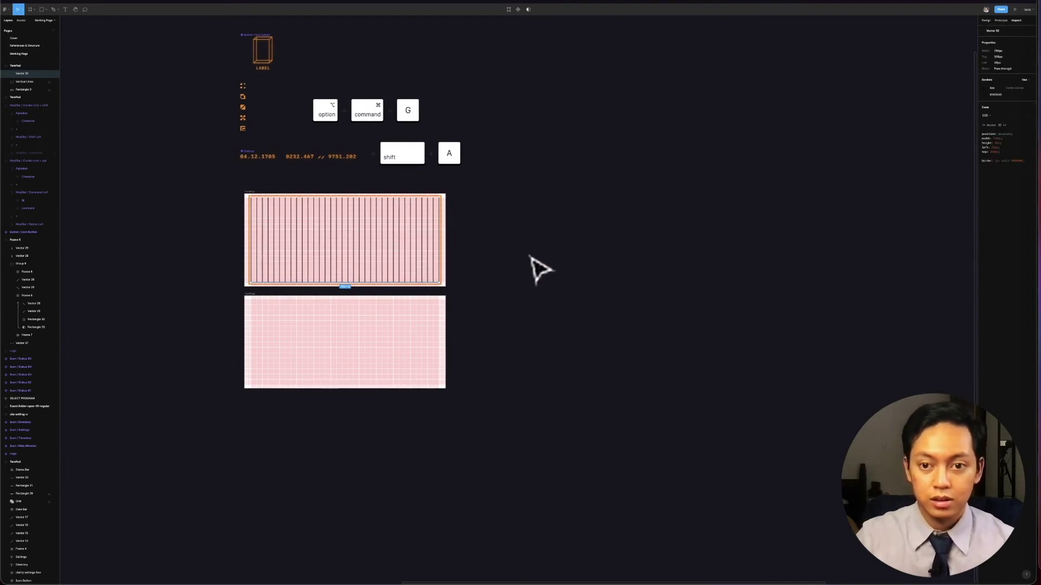
key(super+equal)
key(super+equal)
key(super+equal)
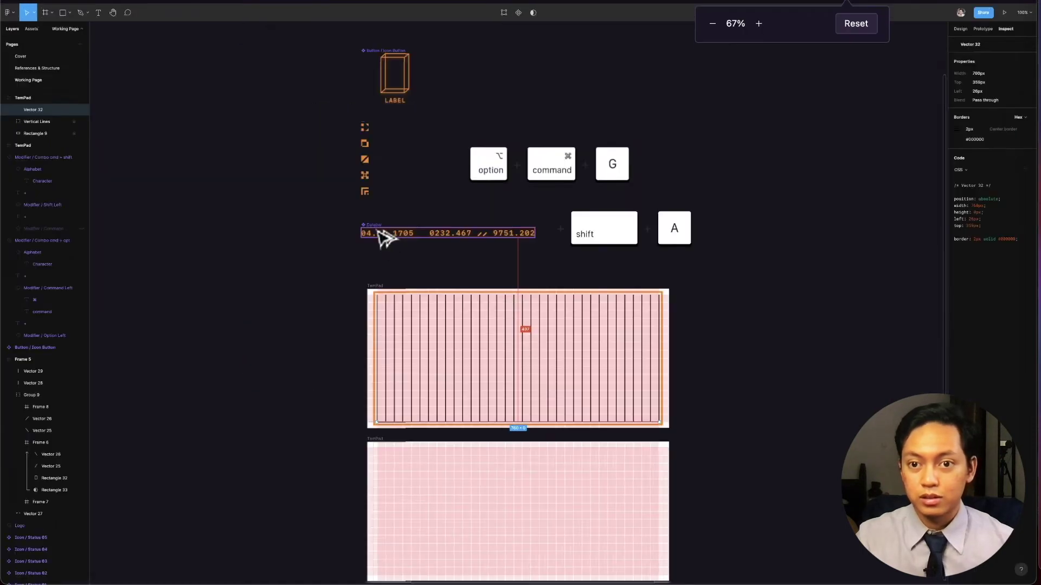
key(super+equal)
key(super+equal)
key(super+equal)
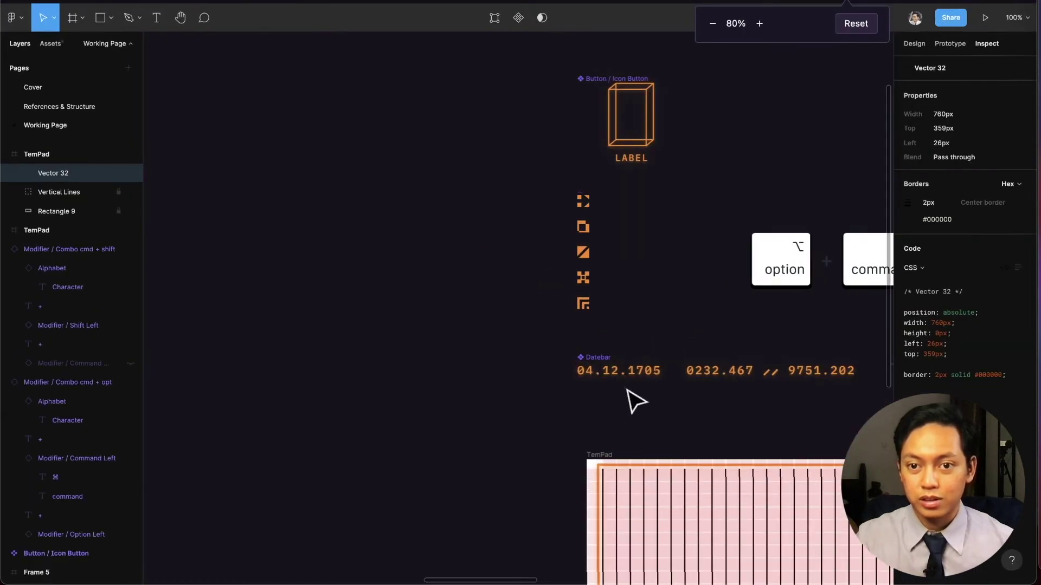
key(super+equal)
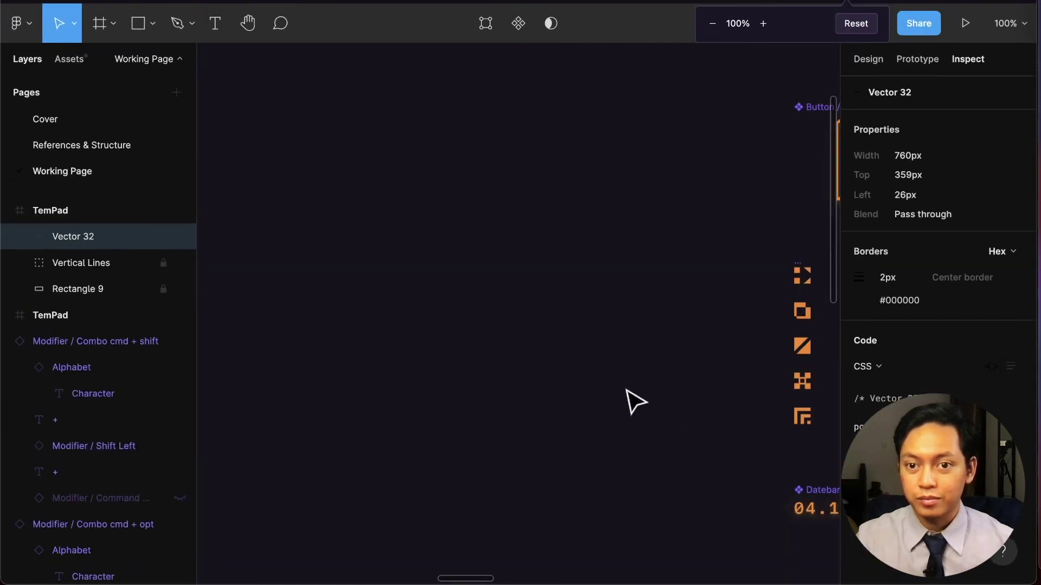
Nudge the horizontal line at the vertical lines' lower ends down by 1 px to Y 360.
drag(676, 425, 483, 265)
drag(768, 470, 657, 361)
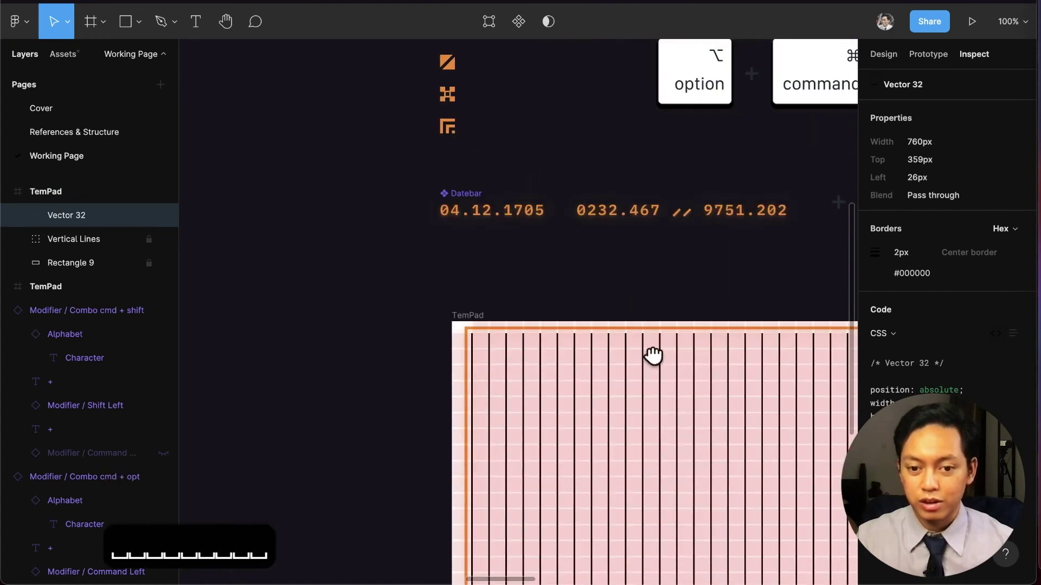
scroll(657, 361, down, 10)
scroll(657, 361, right, 6)
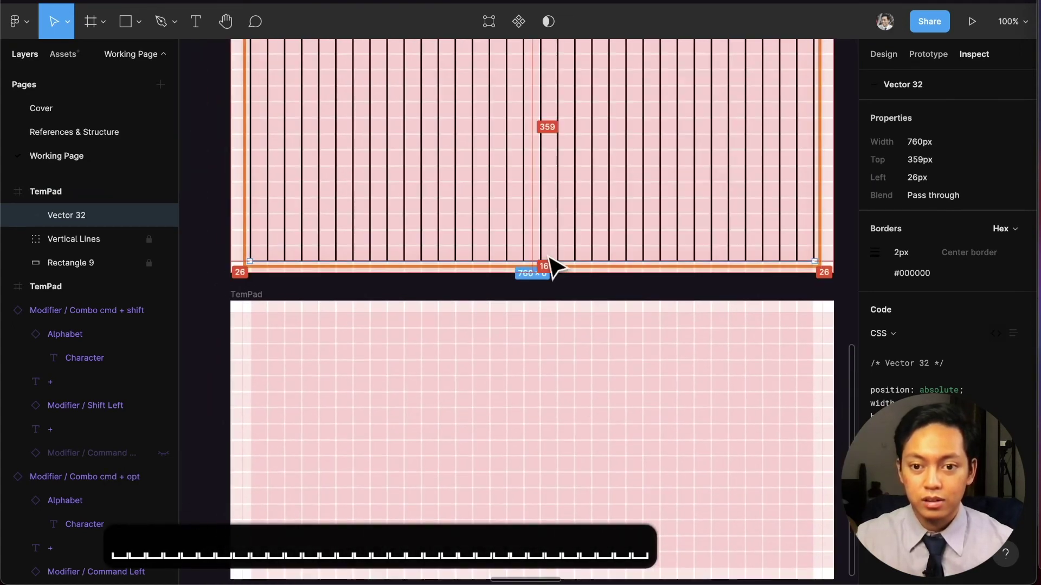
scroll(564, 274, up, 2)
scroll(563, 274, up, 4)
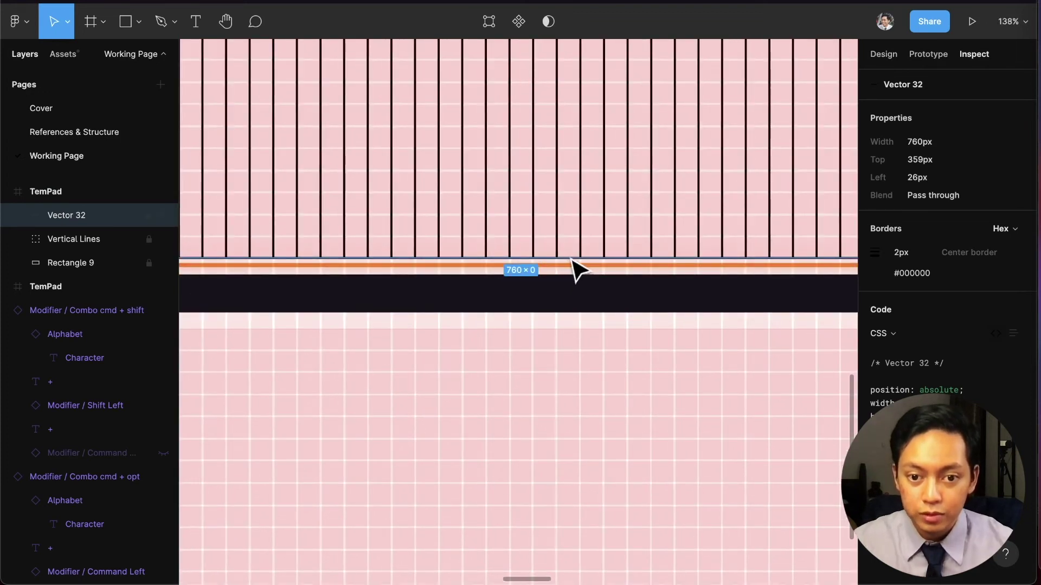
scroll(579, 270, up, 8)
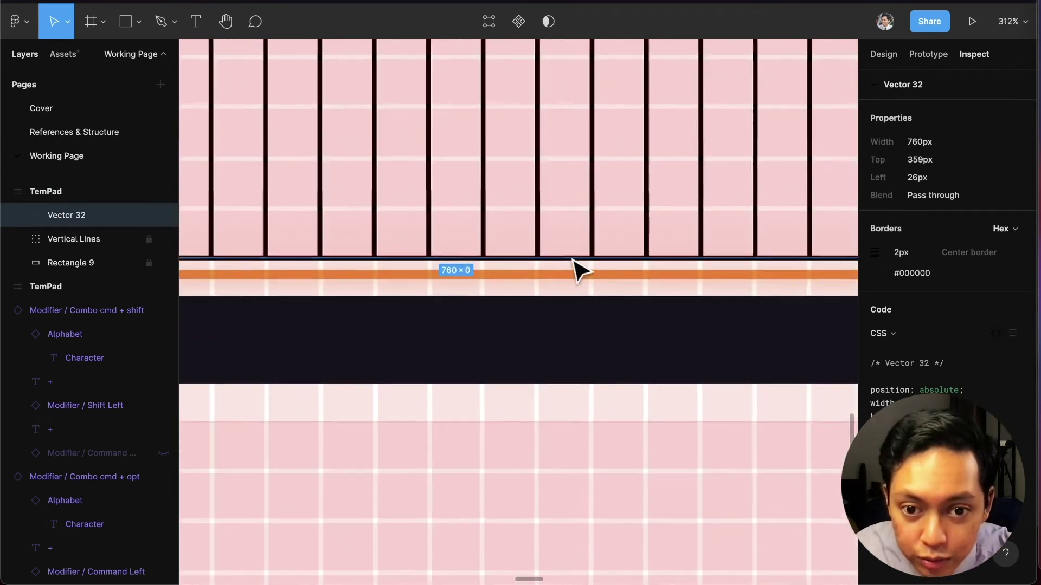
scroll(579, 269, up, 6)
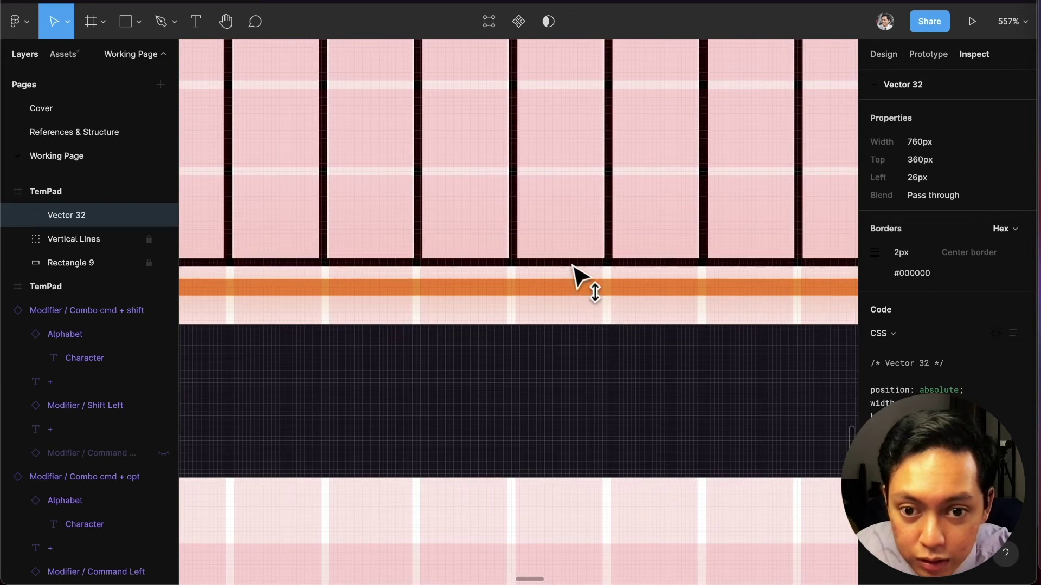
scroll(580, 269, down, 8)
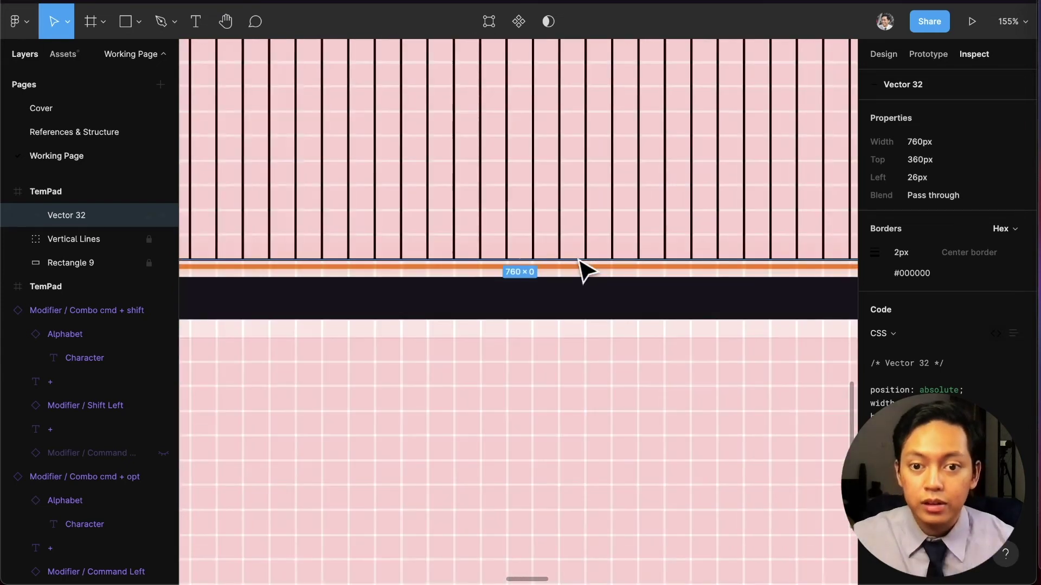
scroll(579, 266, up, 2)
scroll(558, 130, down, 2)
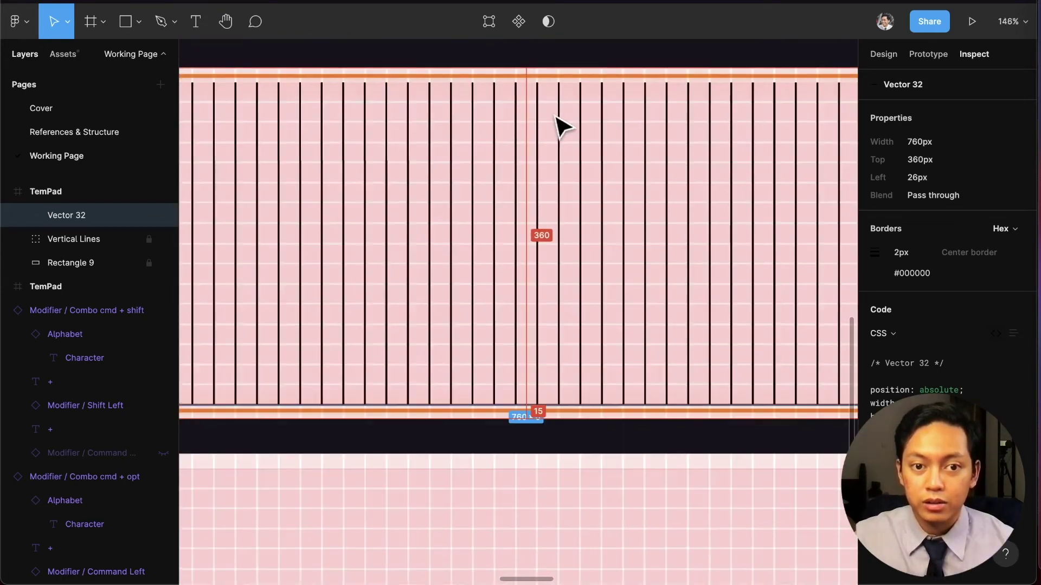
Duplicate the horizontal line to the vertical lines' upper ends at X 20 and Y 15, and select both horizontal lines.
drag(580, 413, 565, 81)
scroll(564, 82, up, 10)
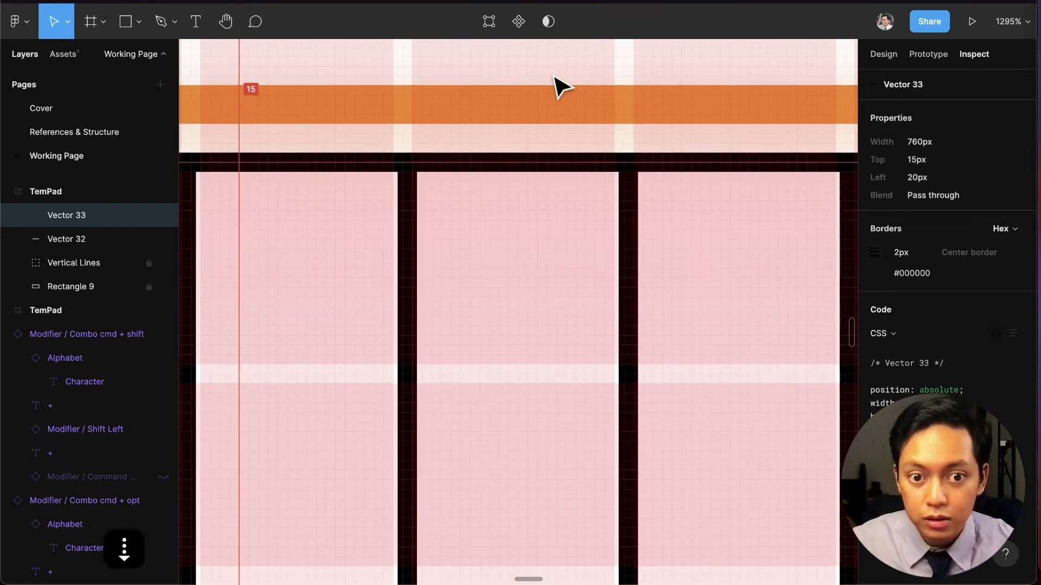
scroll(560, 84, down, 10)
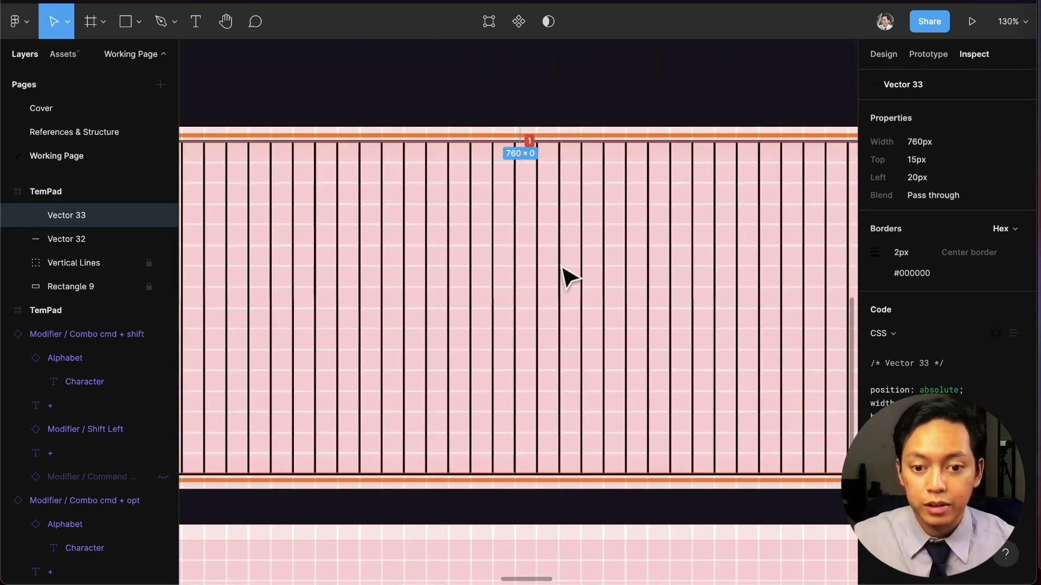
shift+click(520, 477)
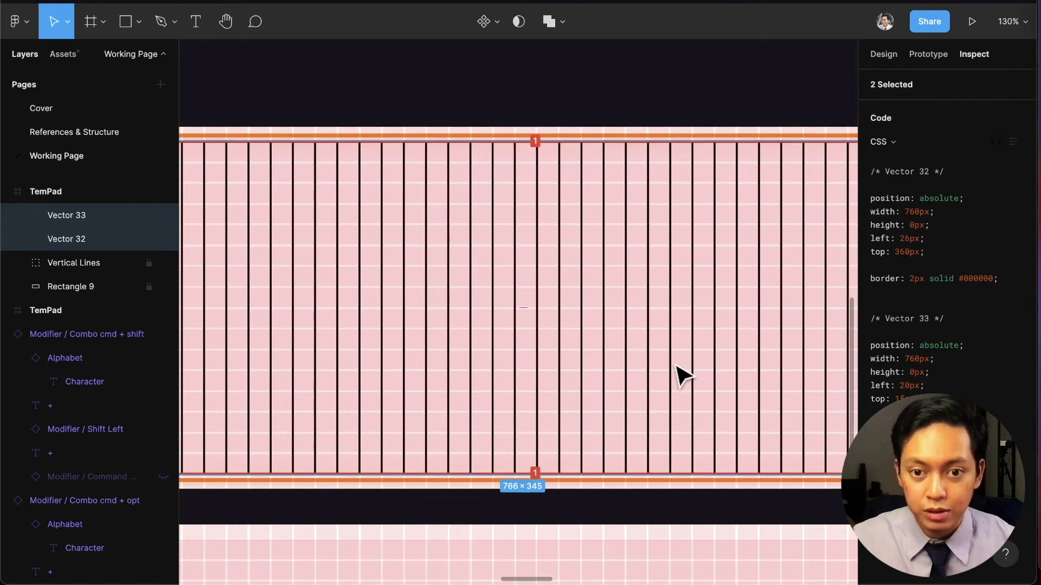
click(884, 54)
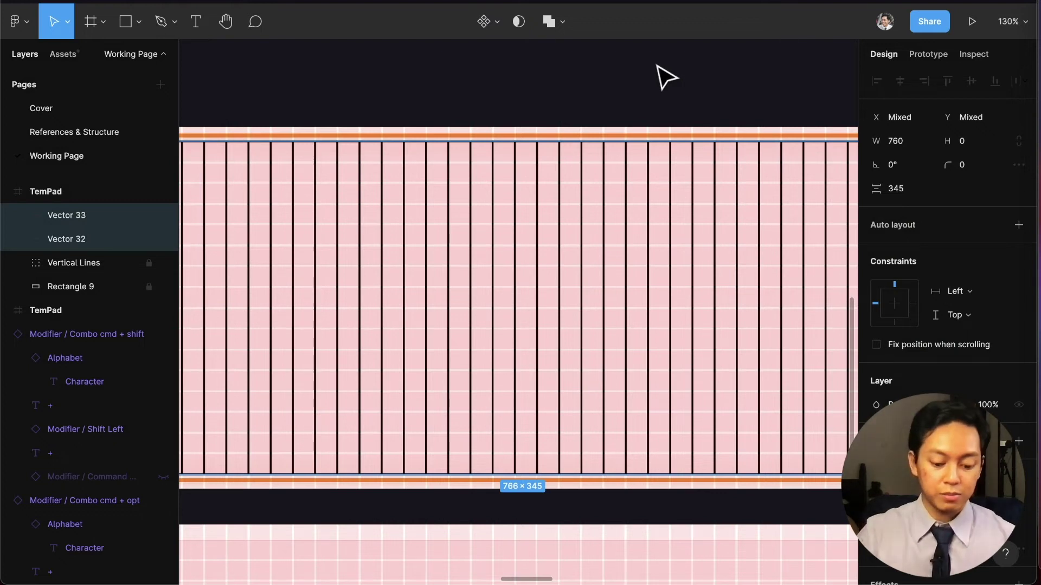
Try to blend the two horizontal lines with the BlendingMe plugin using a count of 17 objects, and undo the blend.
key(super+slash)
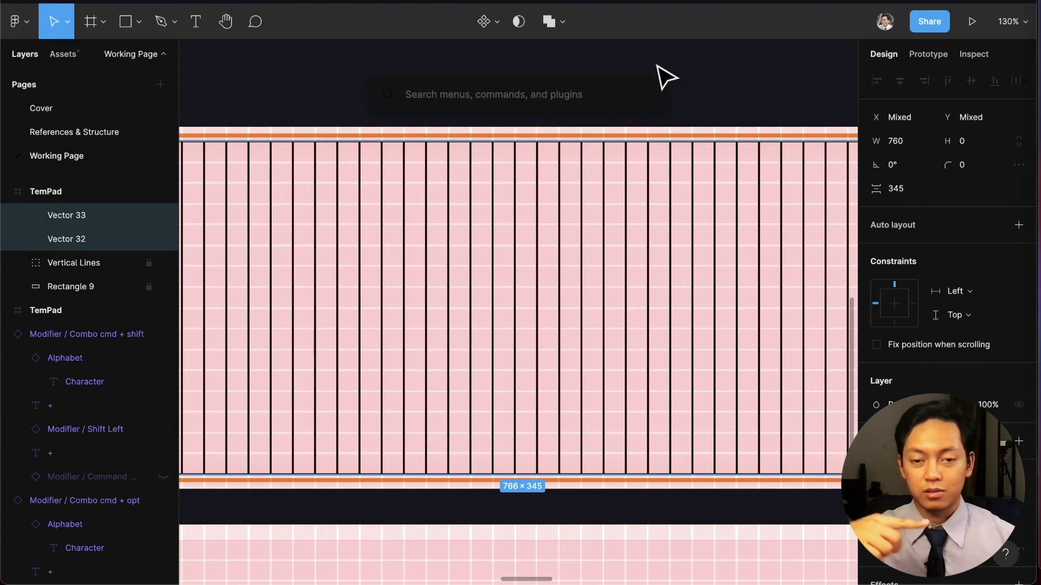
text(bel)
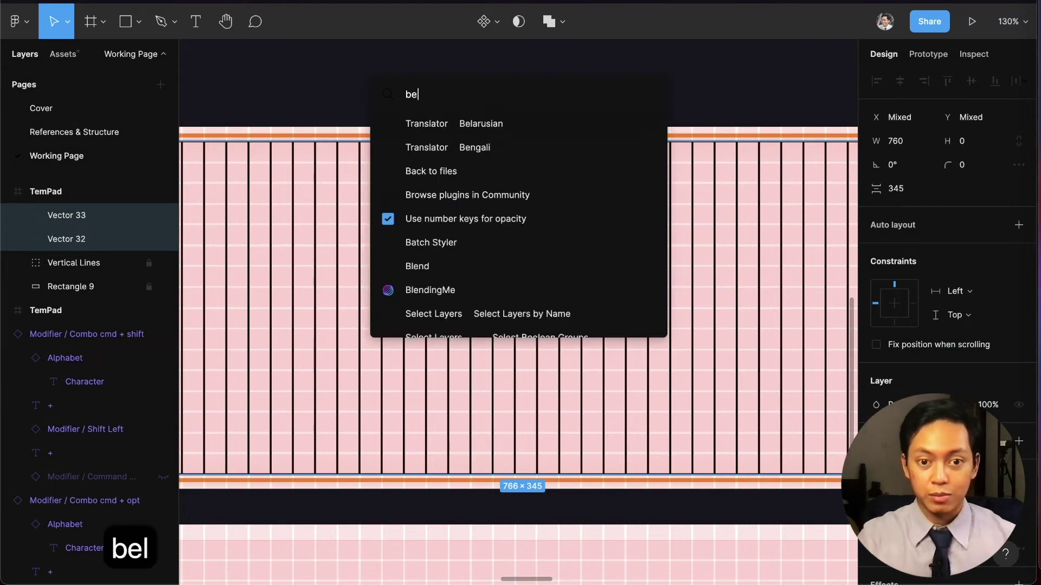
key(BackSpace)
key(BackSpace)
text(lendin)
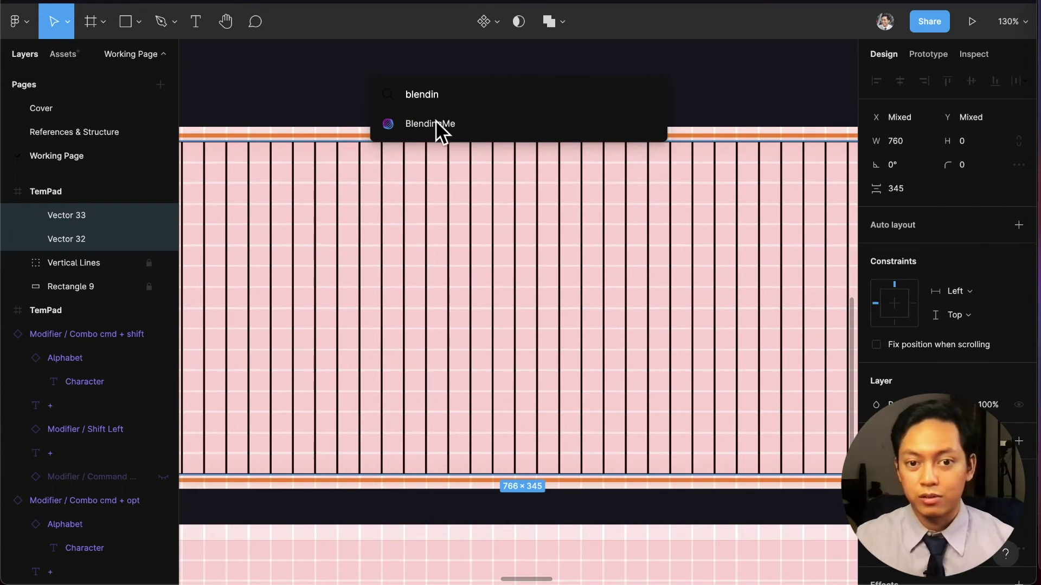
click(437, 124)
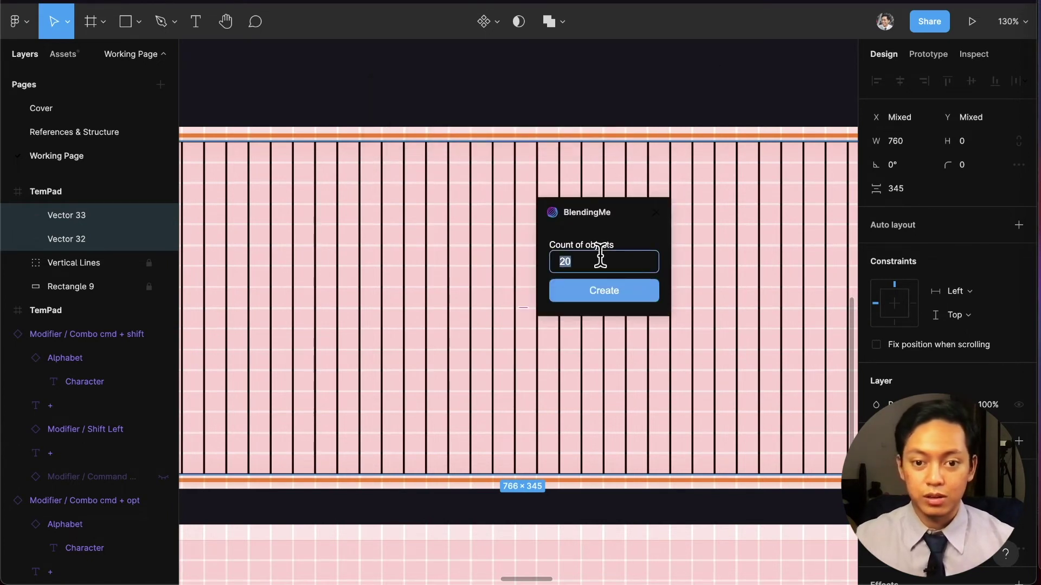
text(17)
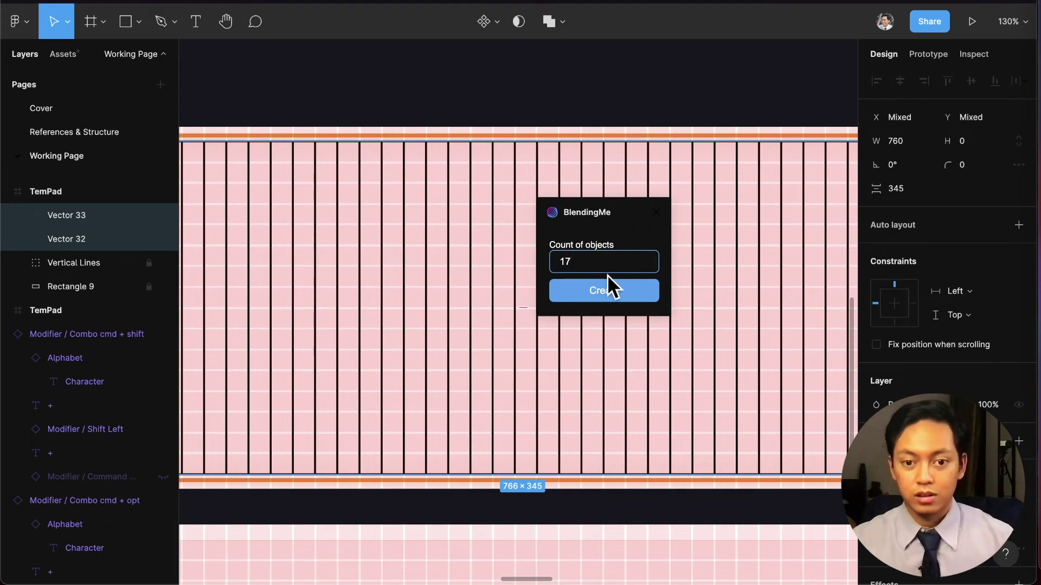
click(608, 296)
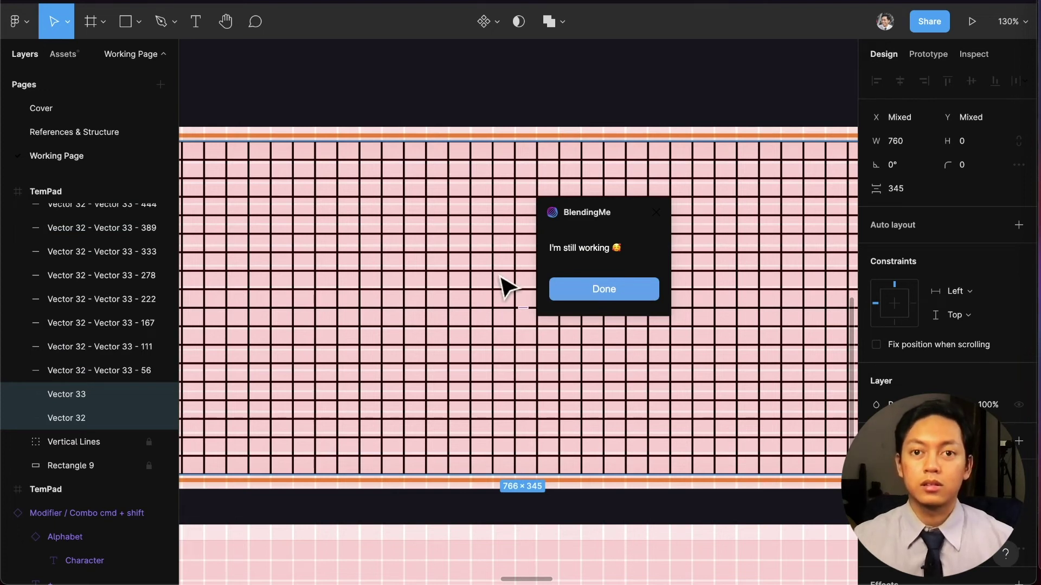
click(574, 293)
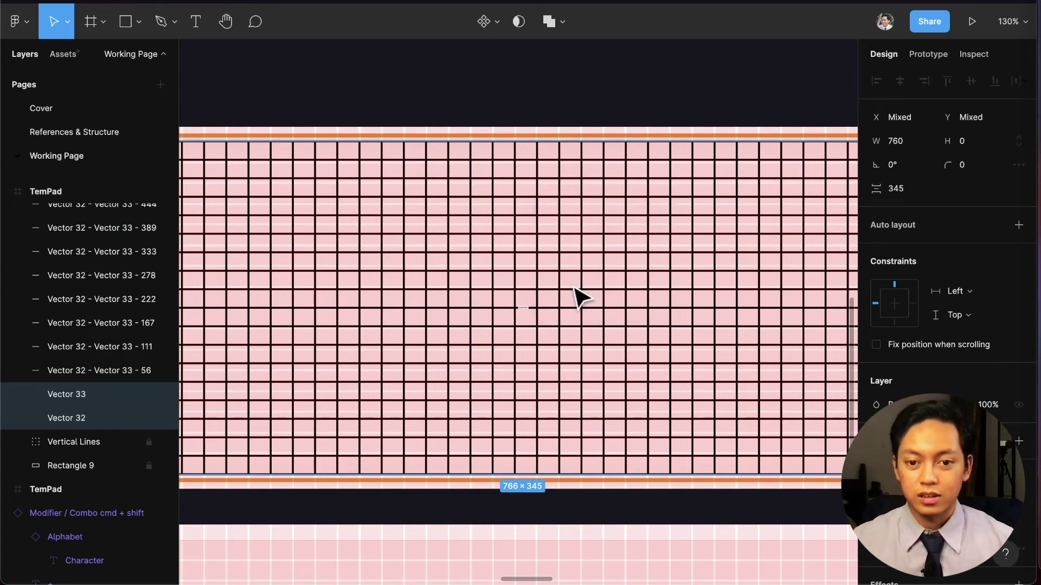
key(super+z)
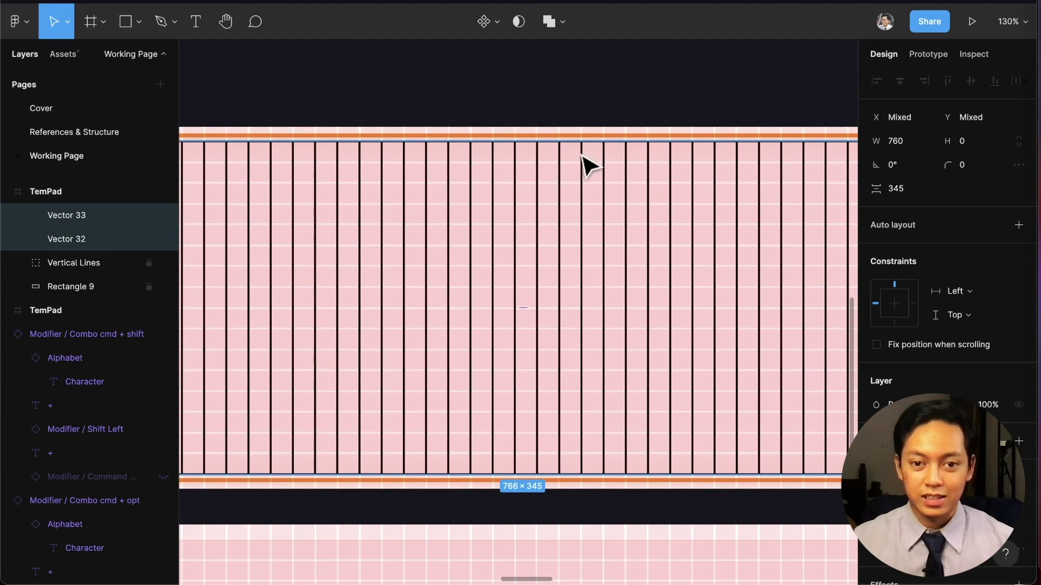
Blend the two selected horizontal lines with the BlendingMe plugin using a count of 15 objects, and check the spacing against the grid.
key(super+slash)
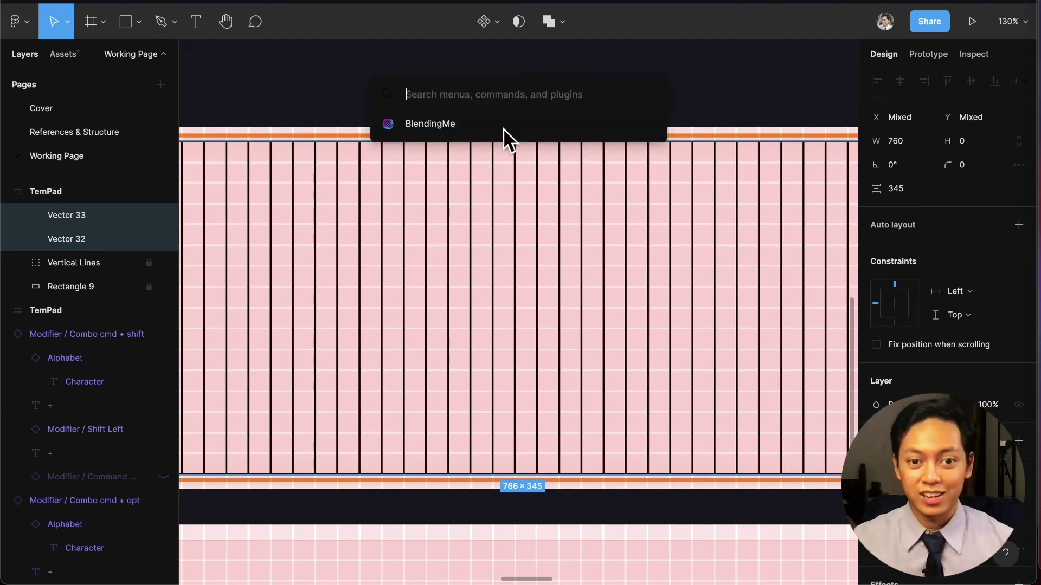
click(444, 128)
double_click(580, 261)
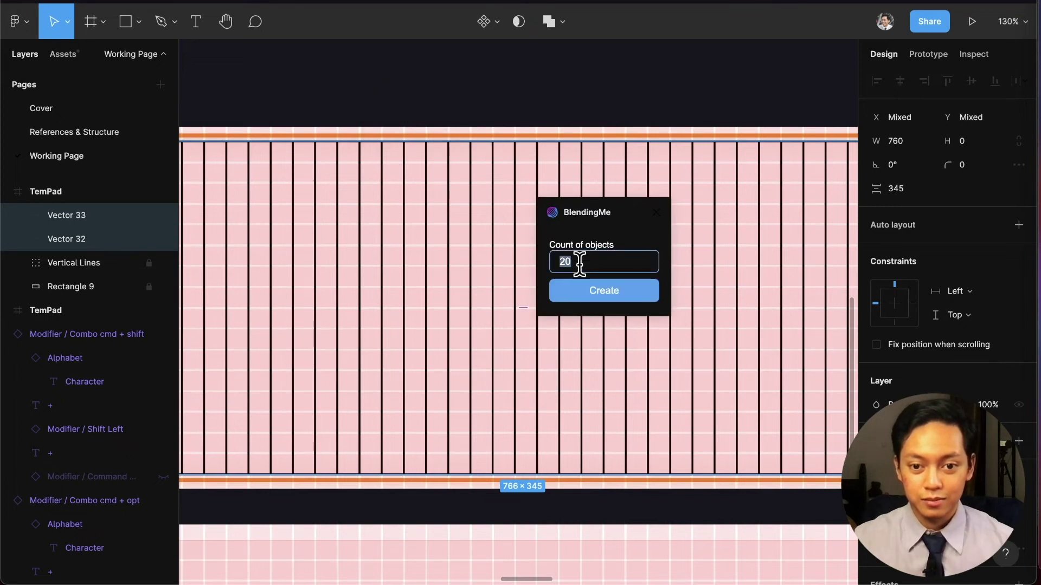
text(15)
click(600, 293)
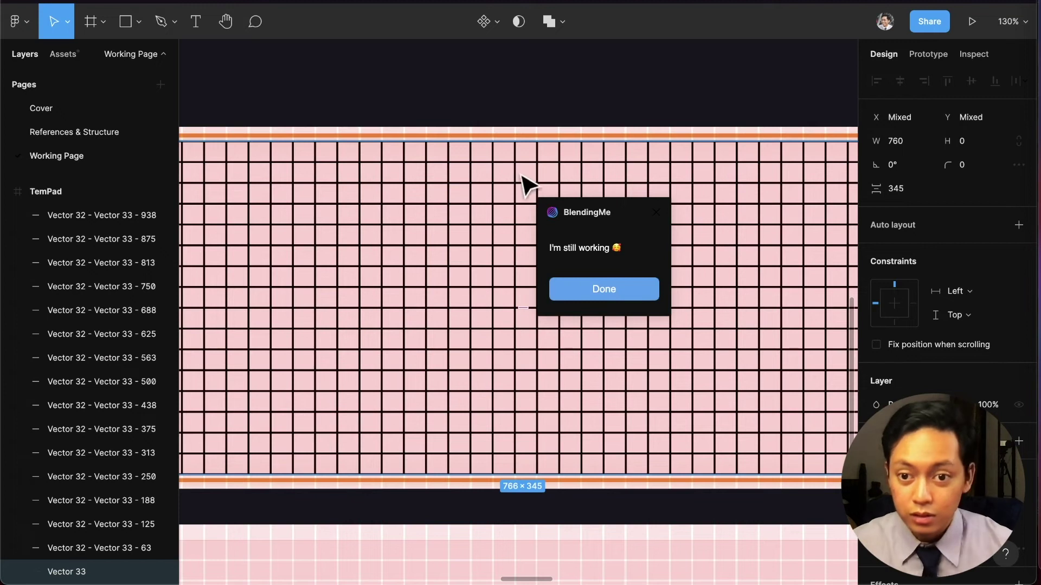
scroll(727, 190, up, 5)
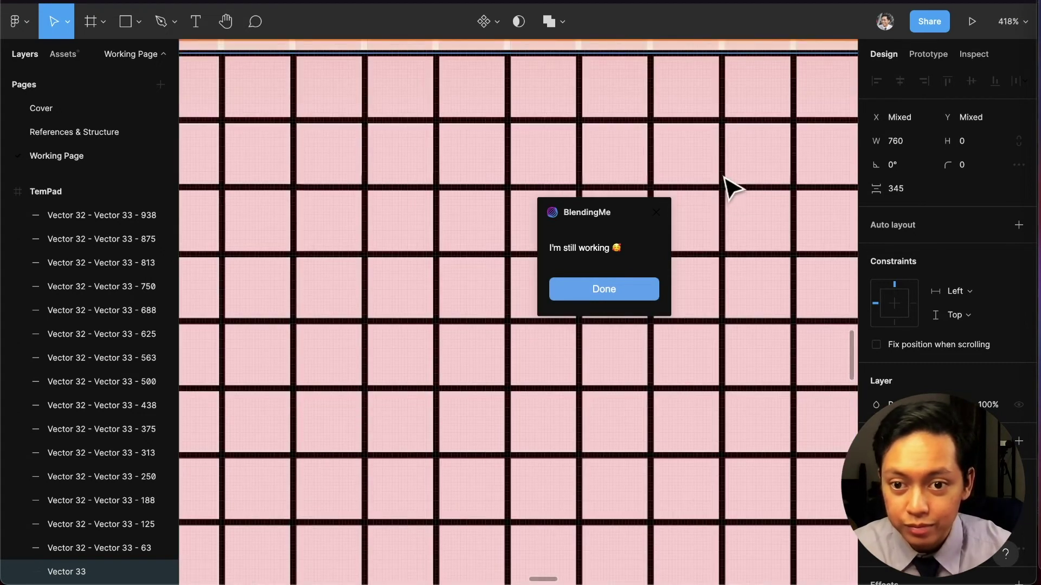
click(611, 302)
key(shift+2)
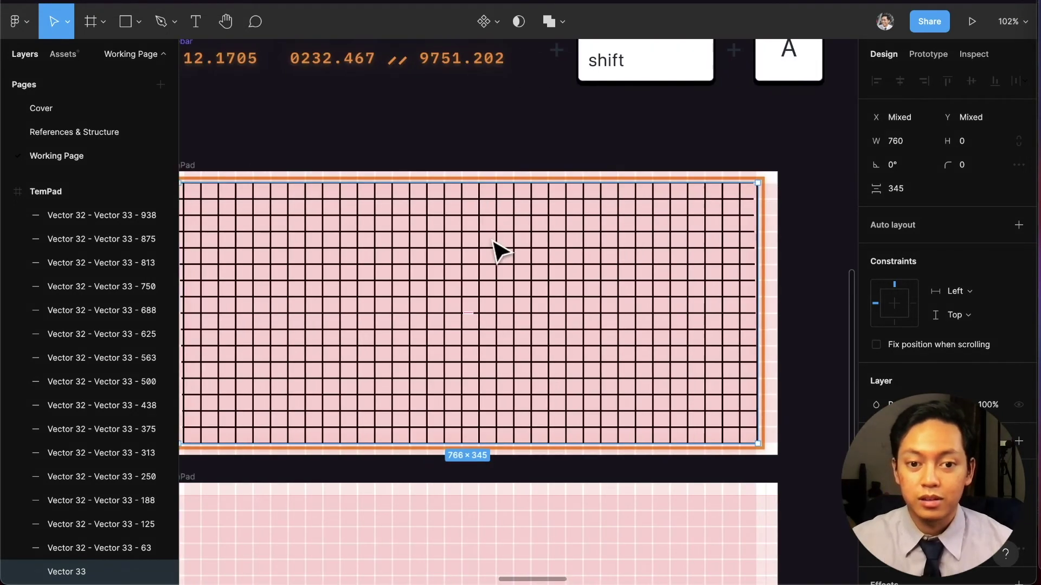
scroll(502, 252, up, 15)
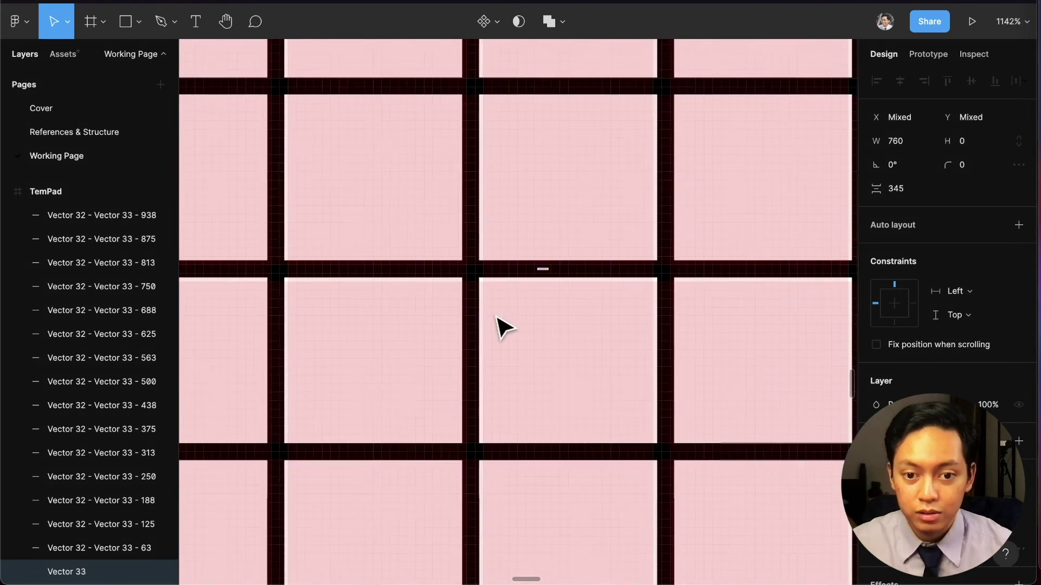
scroll(505, 328, down, 15)
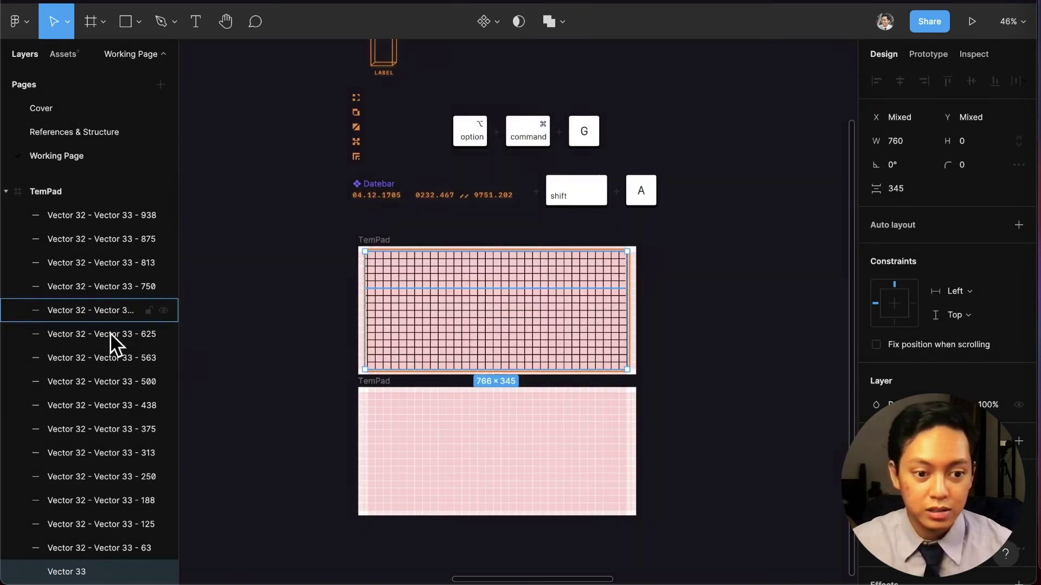
Group all the blended horizontal lines, including both original lines, and name the group Horizontal Lines.
scroll(77, 344, down, 5)
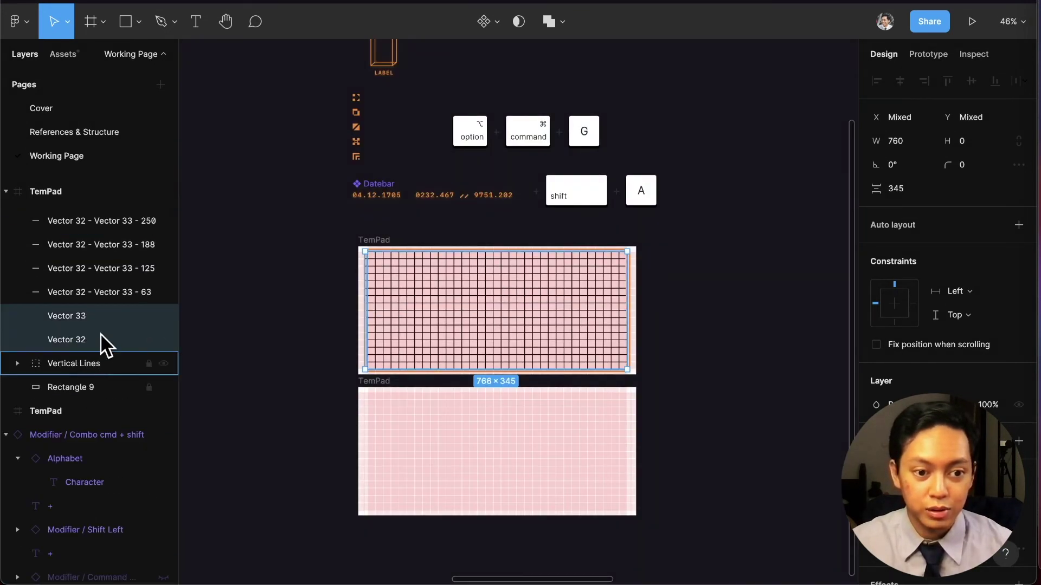
scroll(98, 331, up, 5)
click(102, 220)
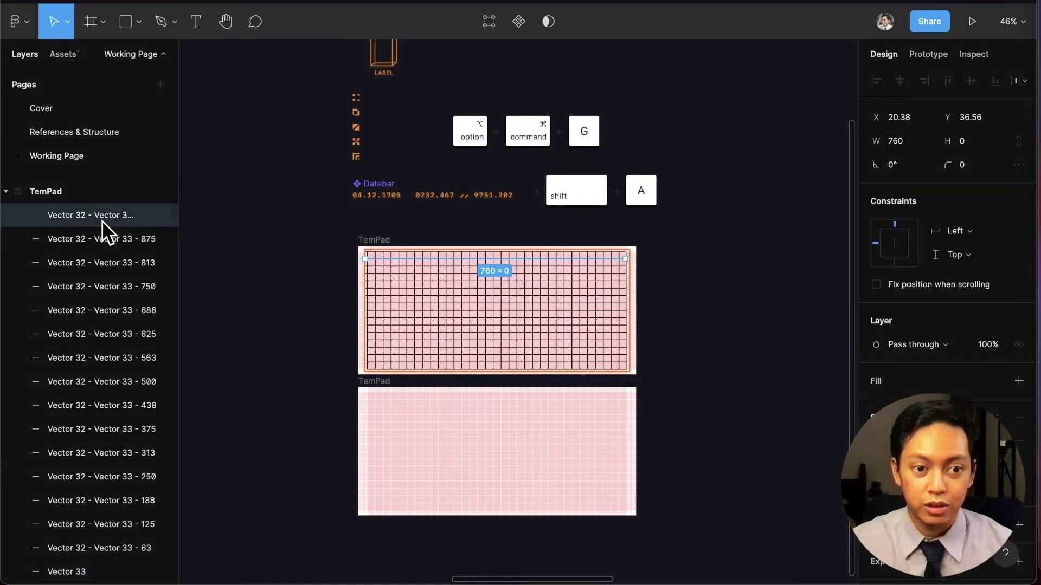
scroll(85, 336, down, 3)
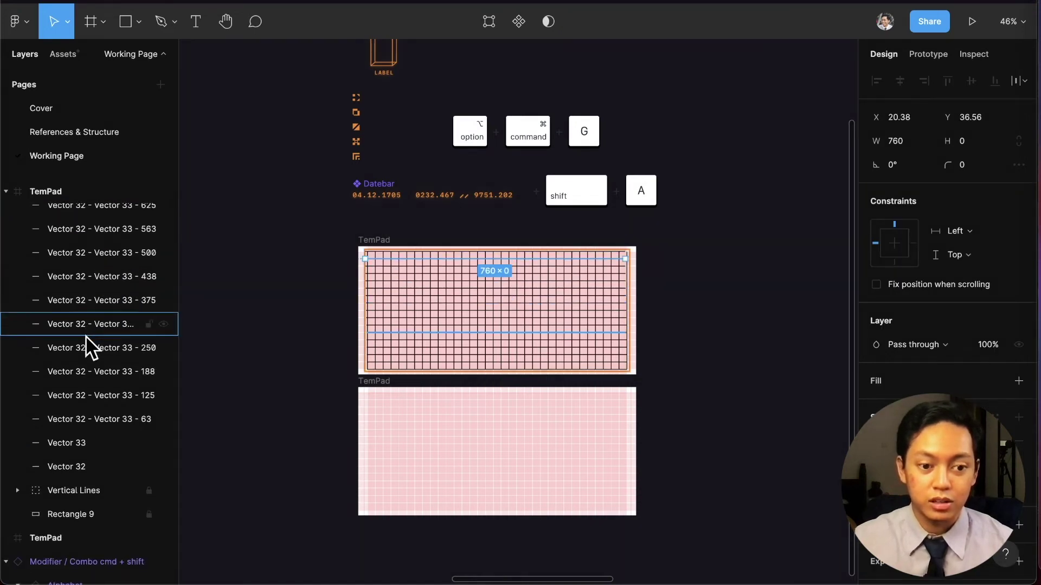
shift+click(108, 438)
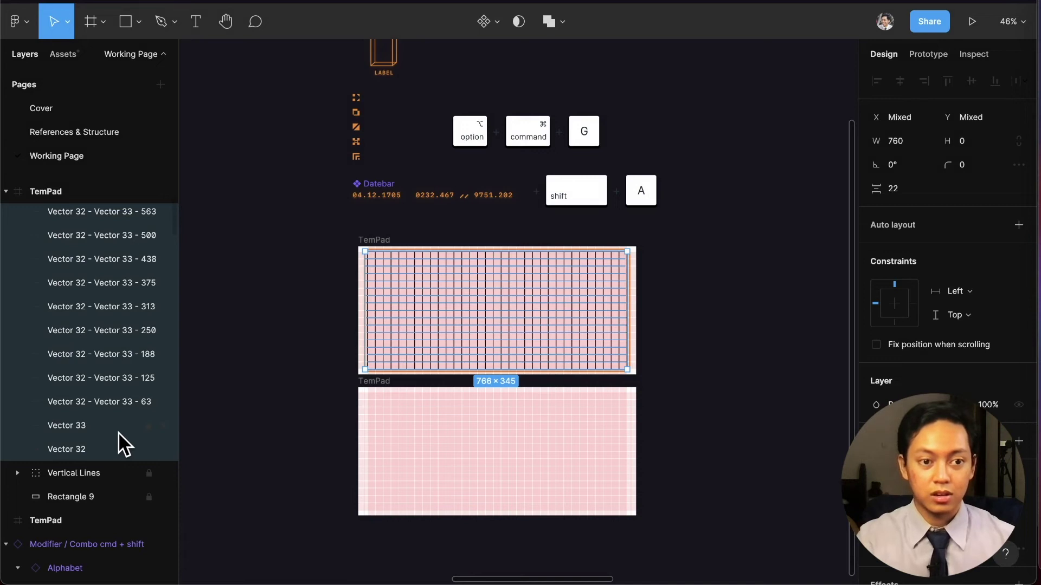
right_click(119, 432)
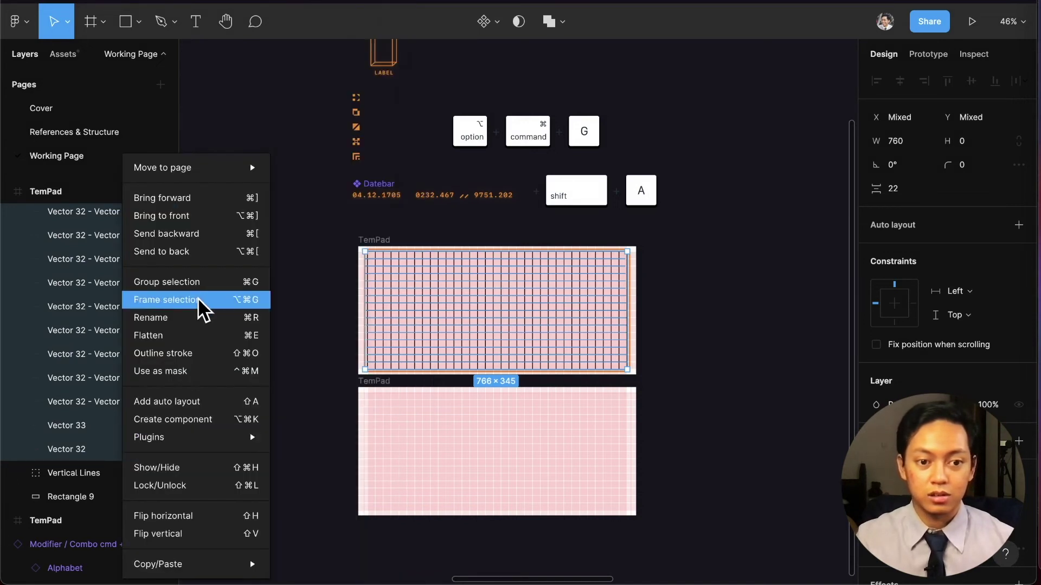
click(199, 282)
key(super+r)
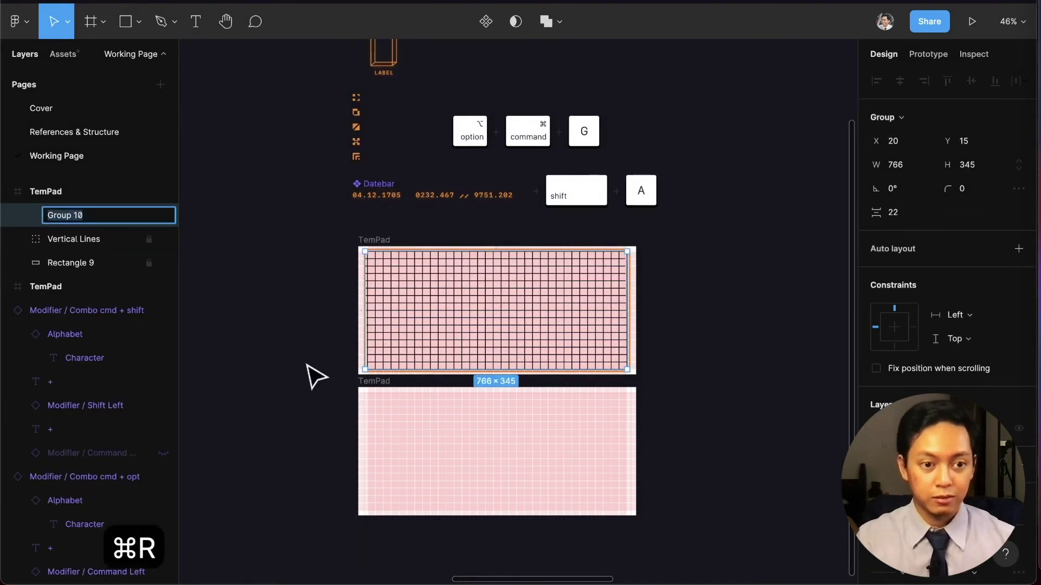
text(Horizontal Lines)
key(Return)
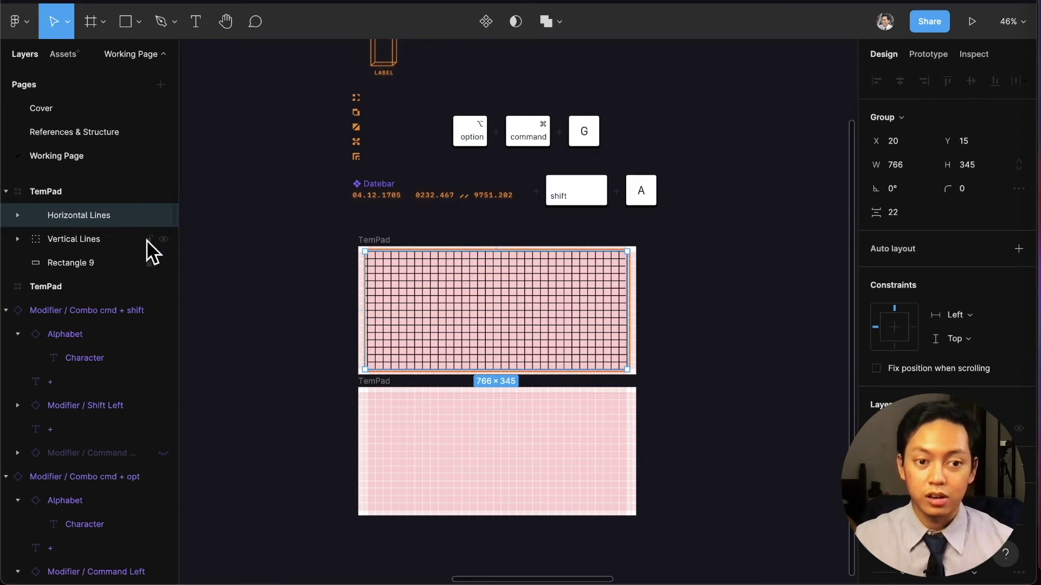
Combine the Horizontal Lines and Vertical Lines groups with a Union selection and name the result Grid.
click(98, 238)
shift+click(99, 220)
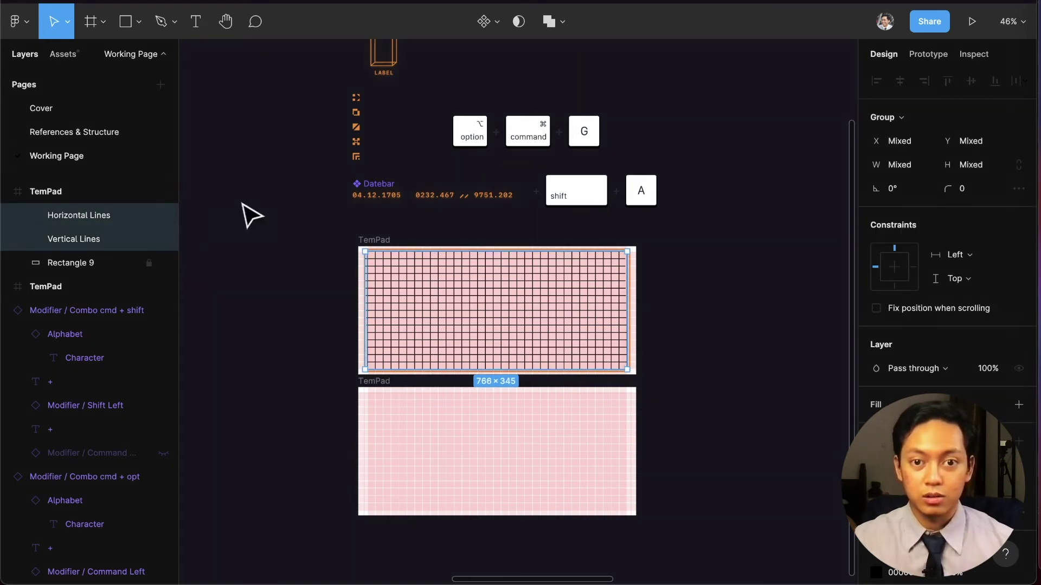
click(560, 21)
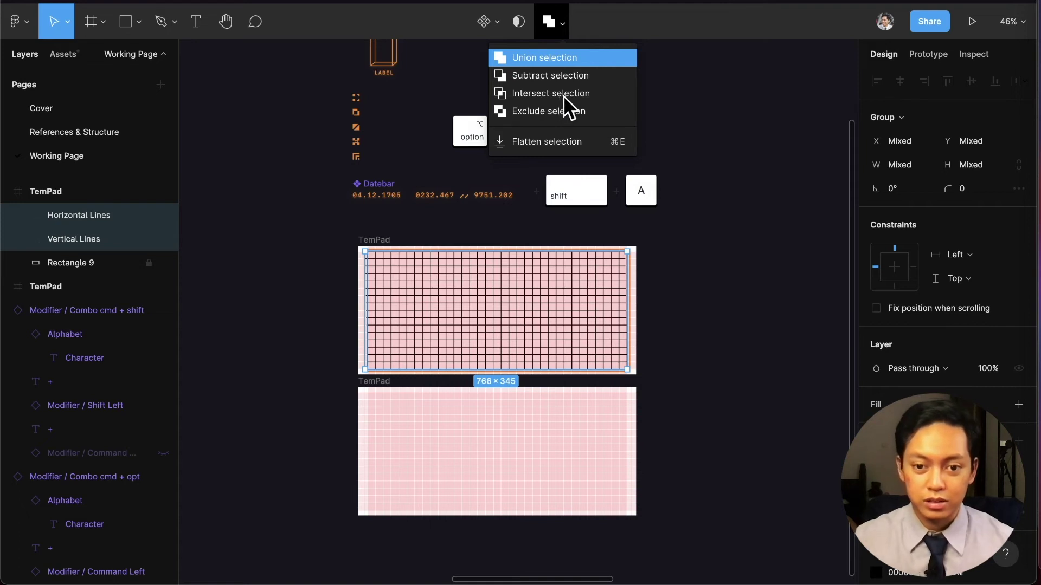
key(Return)
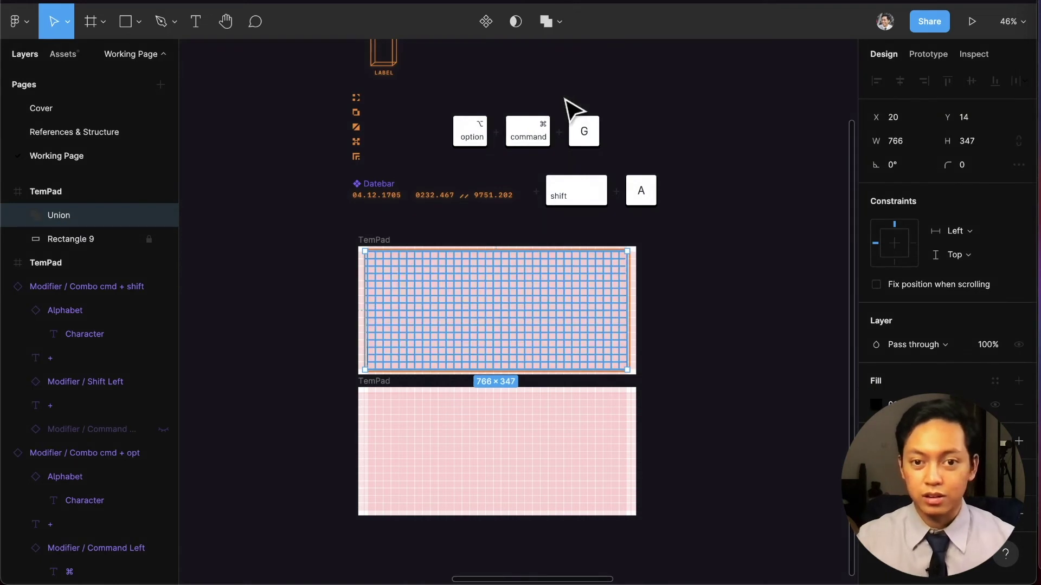
double_click(66, 216)
text(Grid)
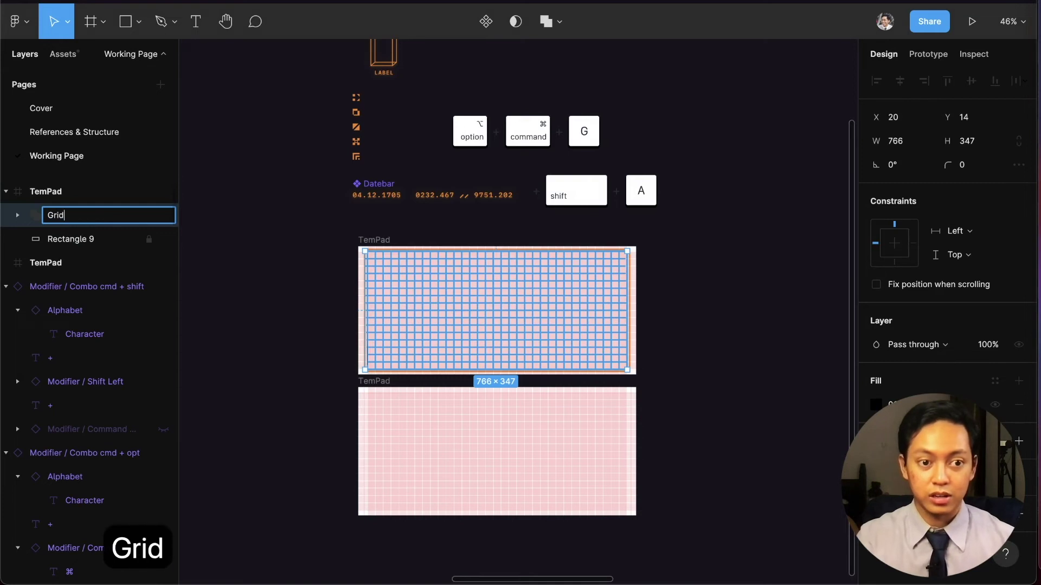
key(Return)
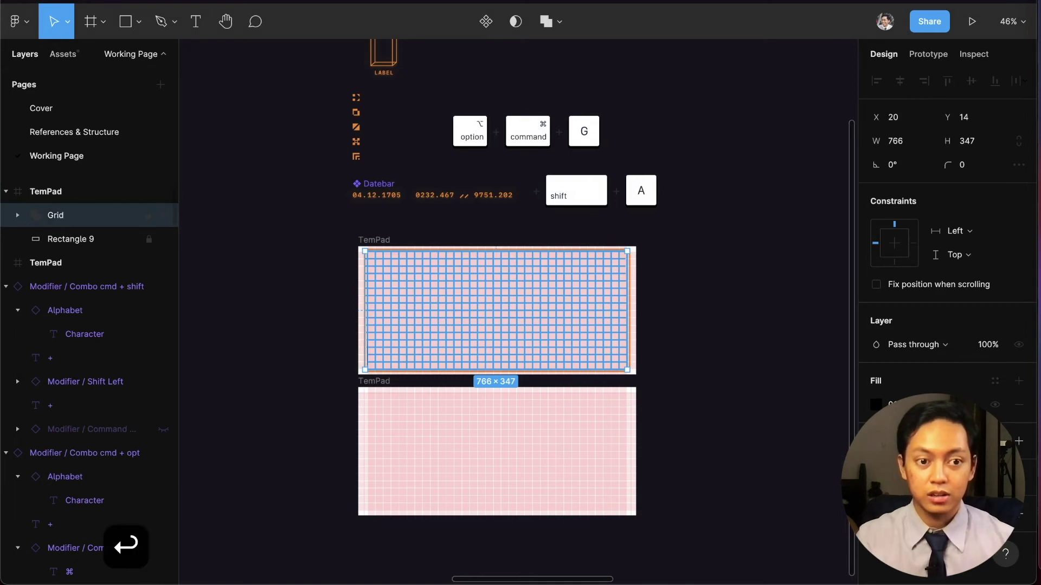
Apply the Fuel Yellow/80 color style to the grid's fill and add an Orange Glow effect style.
click(996, 377)
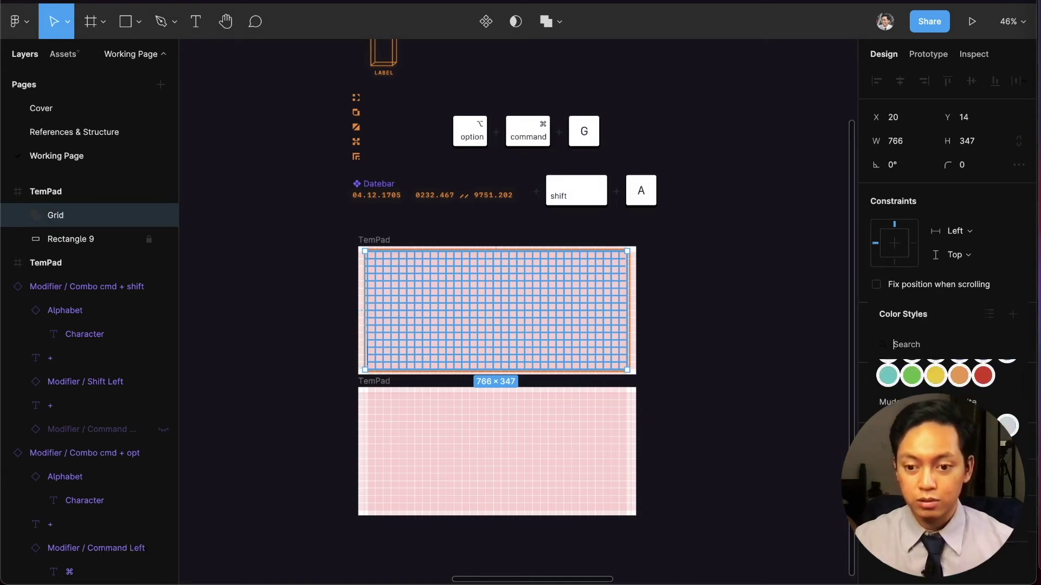
text(80)
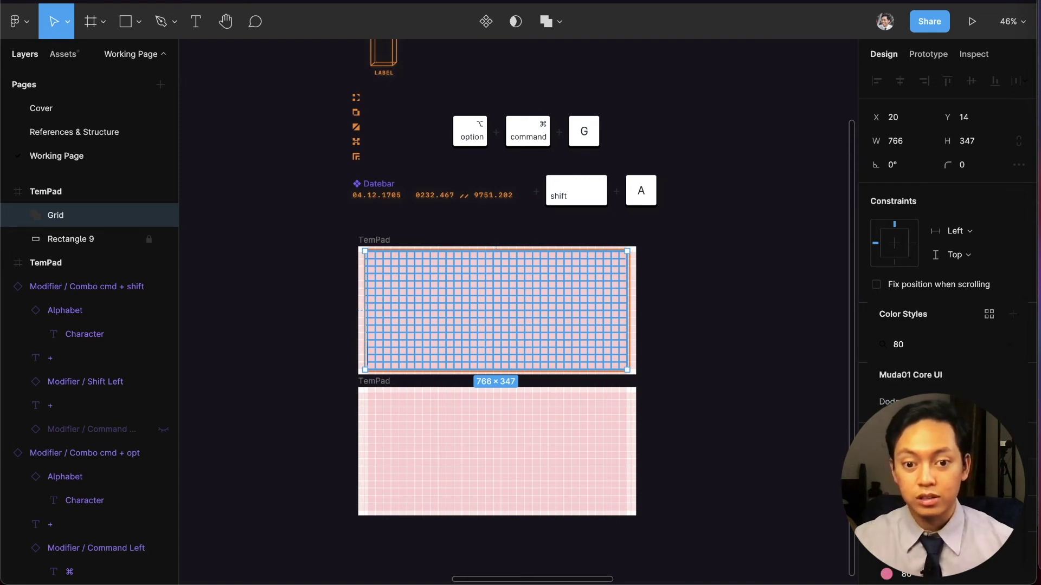
key(Return)
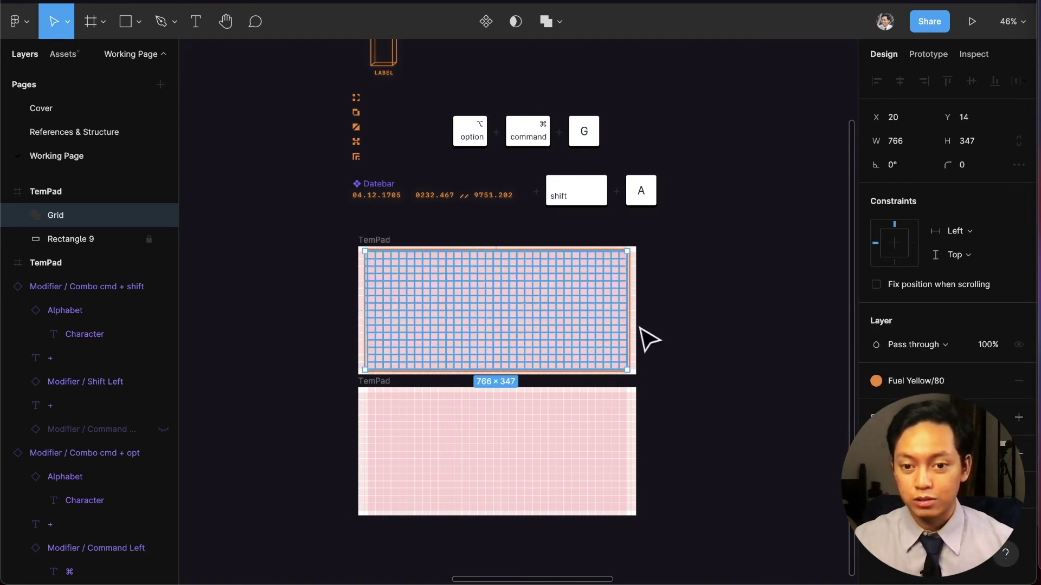
scroll(645, 339, up, 5)
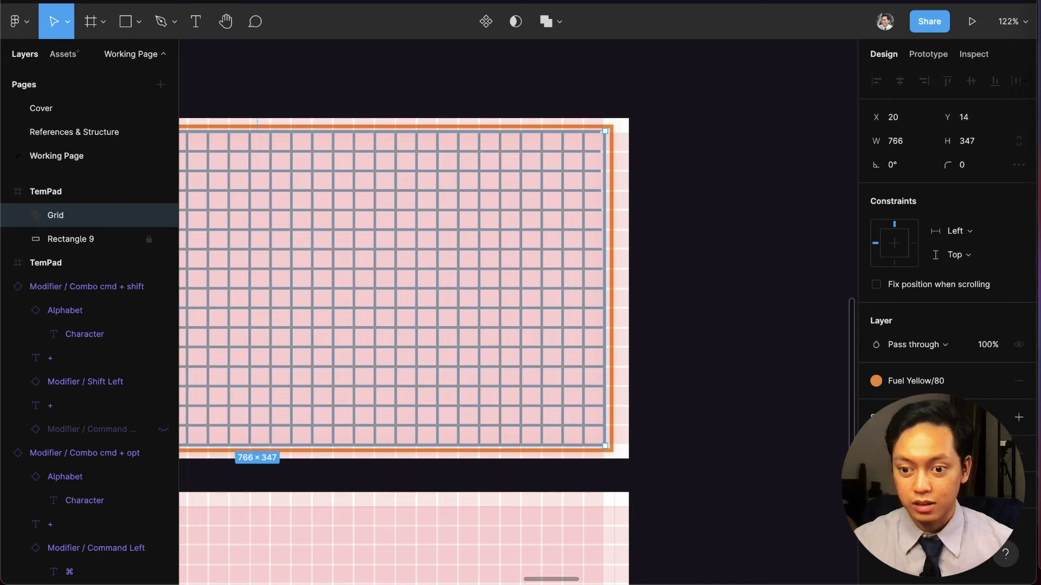
click(995, 454)
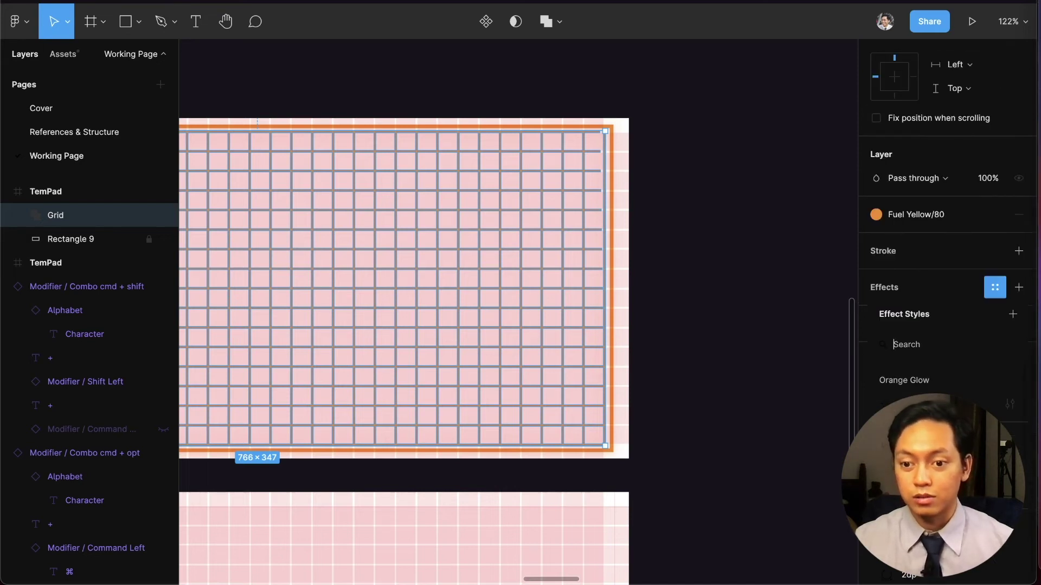
click(904, 380)
click(721, 381)
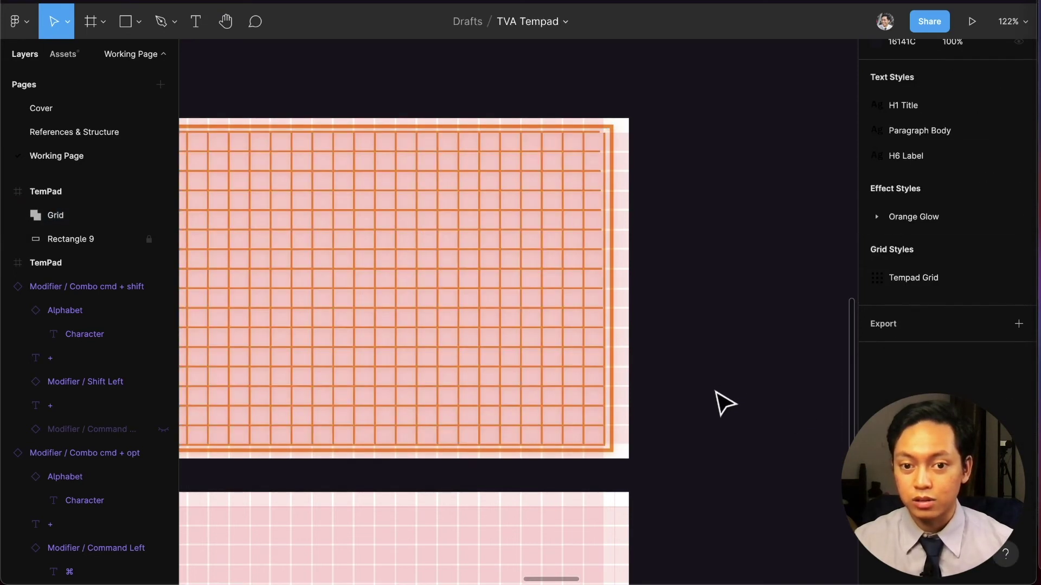
Examine the ends of the grid lines along the border at the TemPad frame's upper corners.
scroll(725, 404, left, 5)
scroll(671, 155, up, 10)
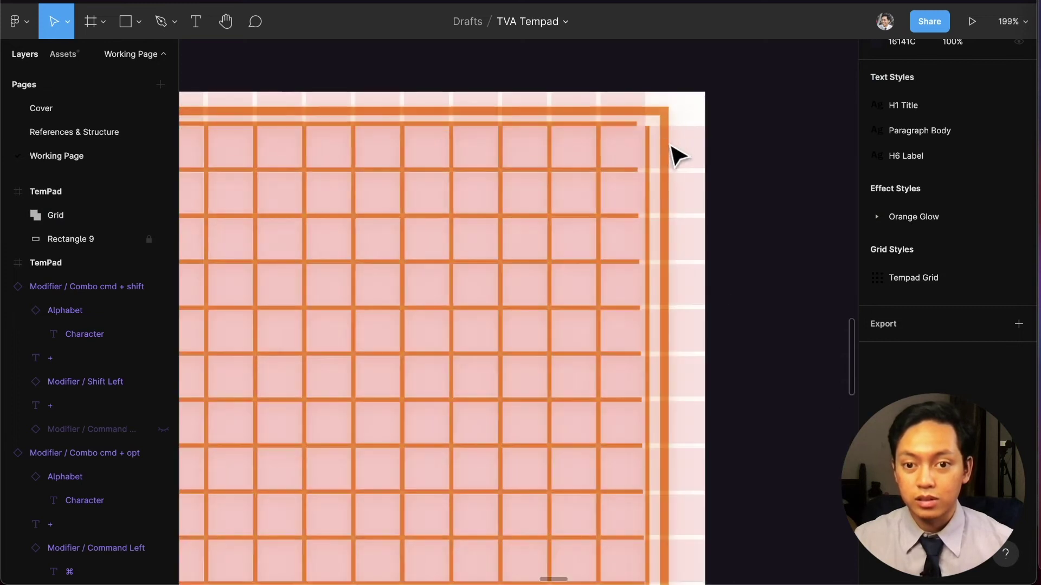
scroll(666, 155, left, 5)
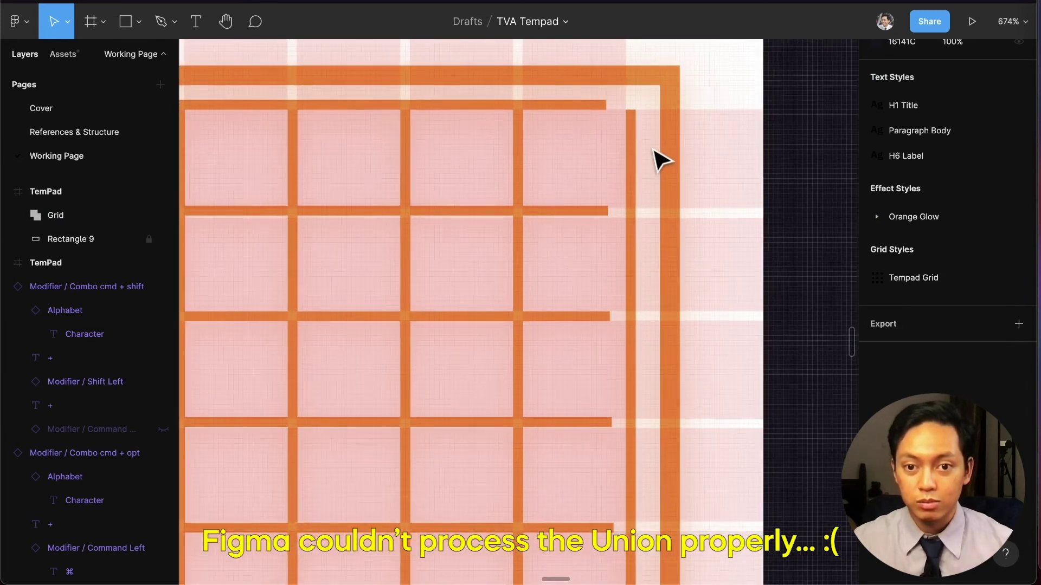
scroll(662, 159, right, 2)
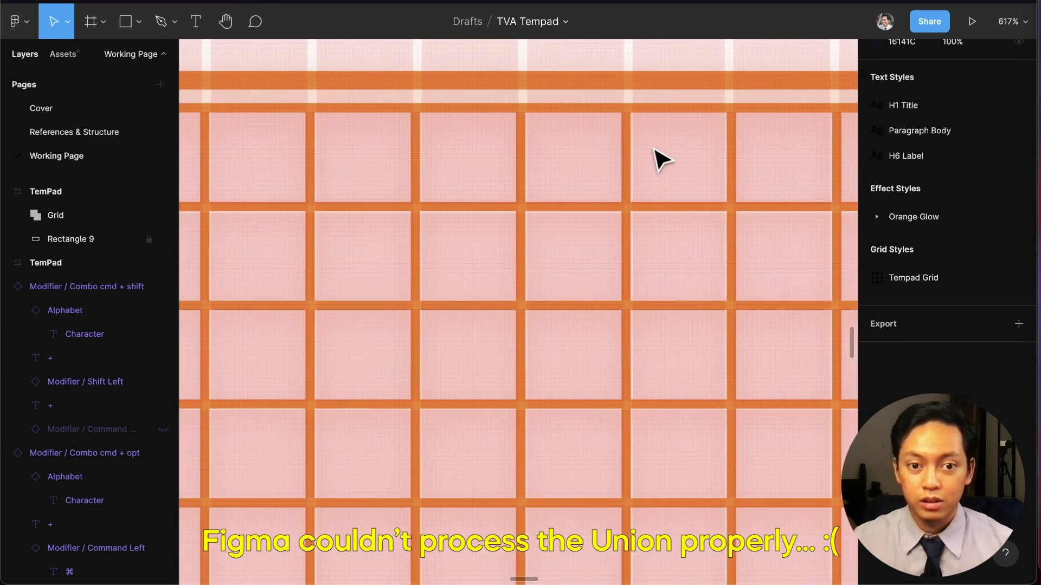
scroll(659, 162, left, 10)
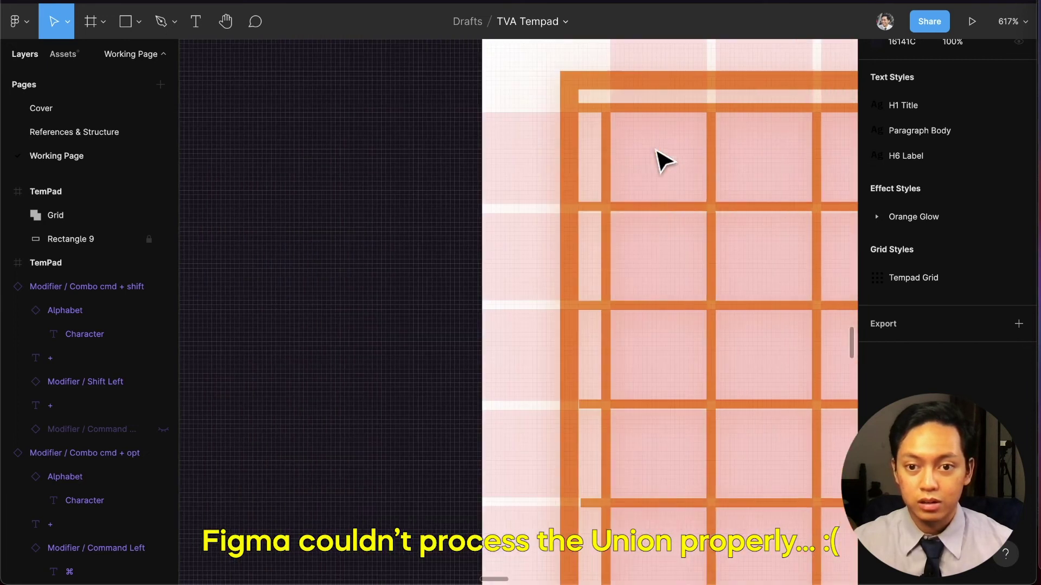
Delete the badly merged orange Grid and the leftover vertical line from the upper TemPad frame.
scroll(656, 162, right, 2)
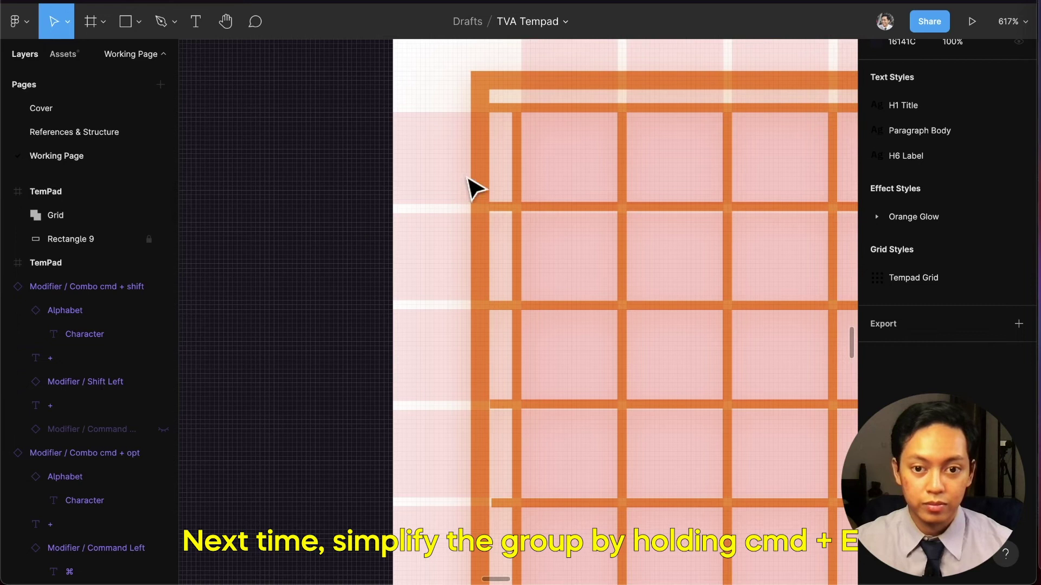
click(520, 157)
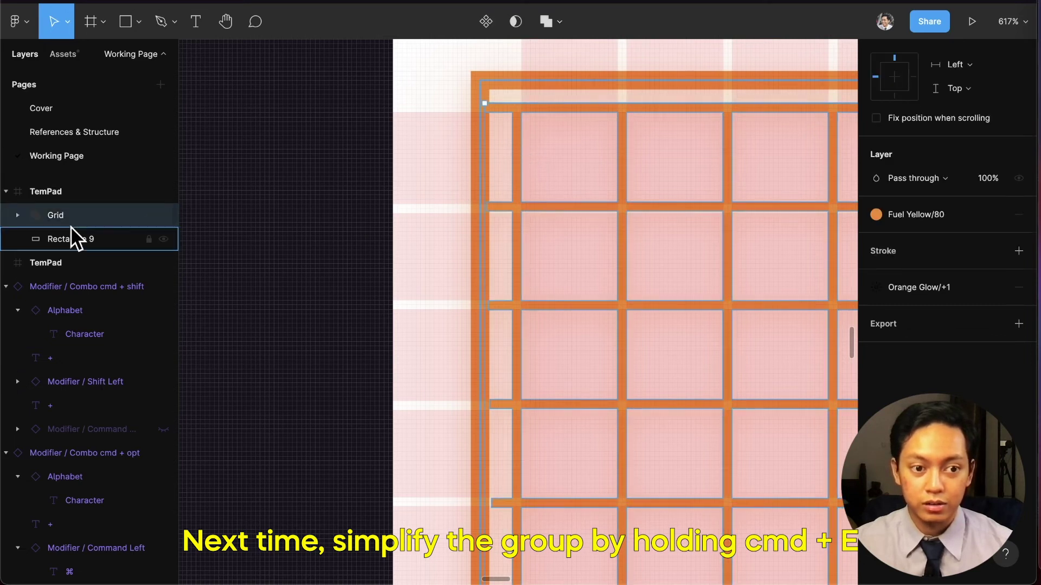
click(79, 239)
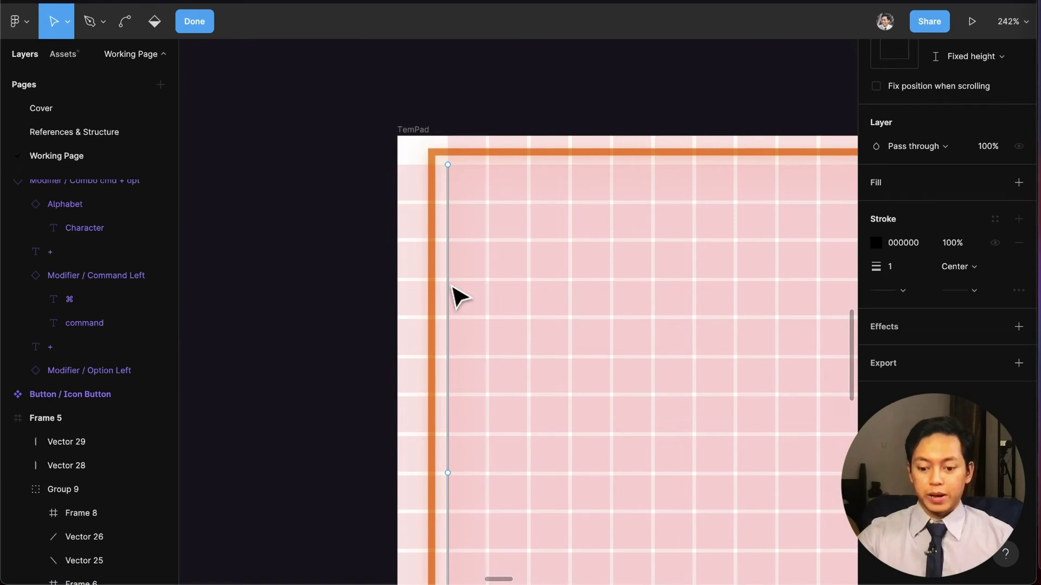
key(BackSpace)
Copy the background Grid layer from the finished TemPad design.
scroll(458, 297, down, 5)
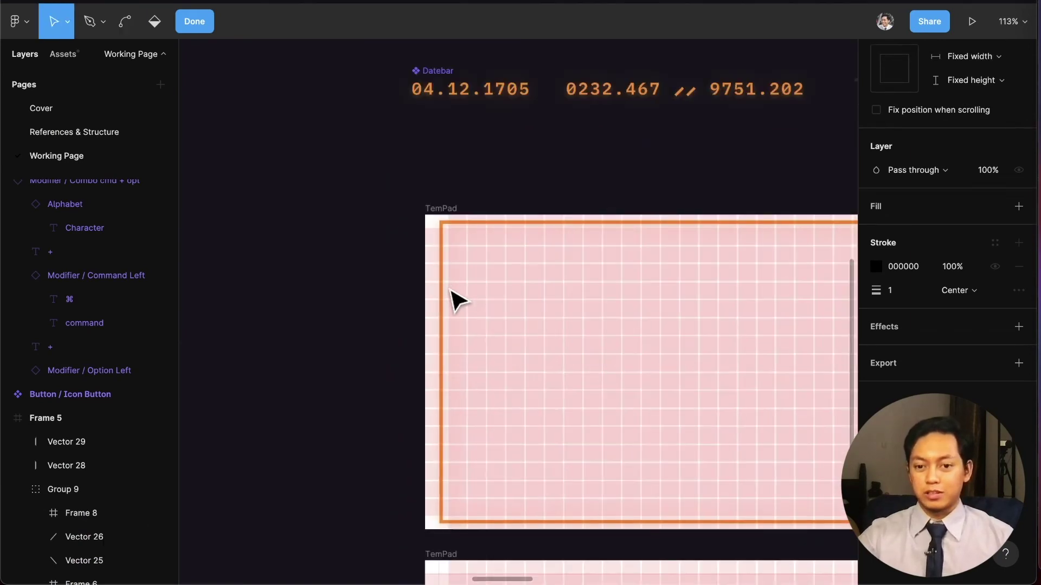
scroll(458, 297, down, 3)
scroll(451, 298, down, 2)
scroll(451, 297, down, 5)
scroll(449, 307, down, 3)
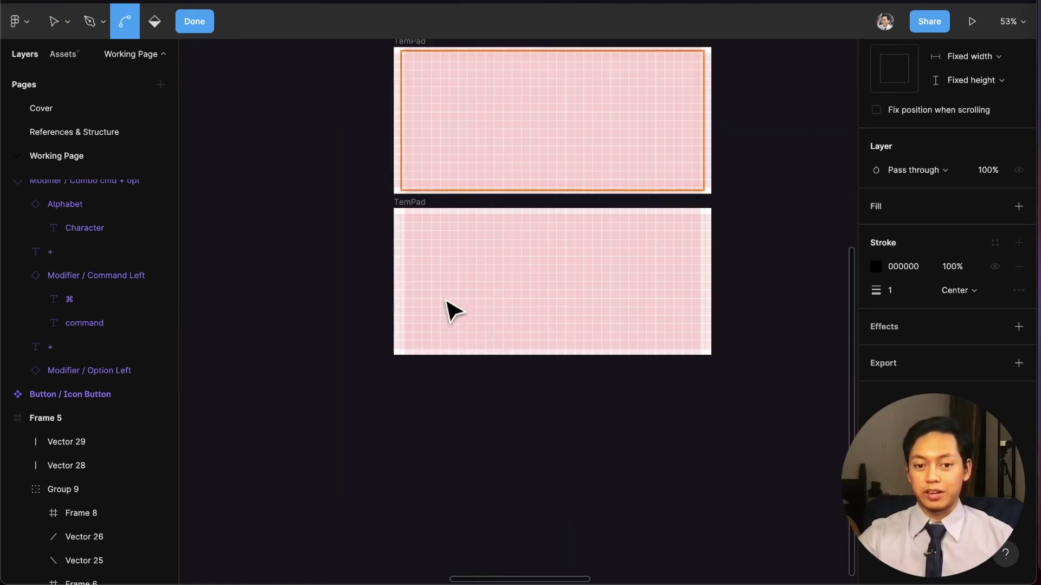
scroll(453, 311, up, 3)
scroll(425, 235, down, 5)
scroll(422, 231, left, 10)
scroll(426, 238, left, 5)
scroll(425, 232, up, 4)
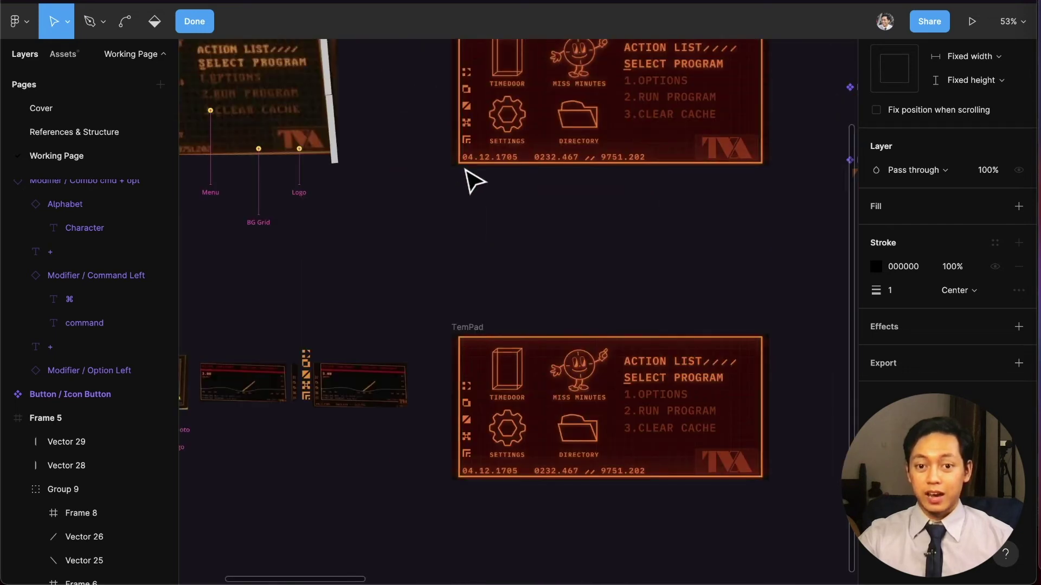
right_click(645, 149)
key(Escape)
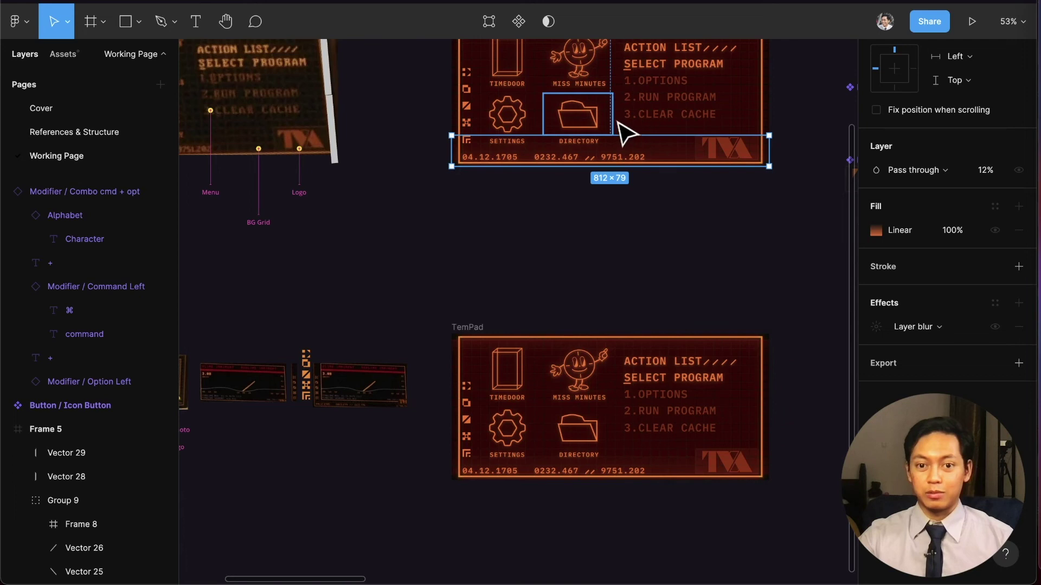
scroll(623, 132, up, 10)
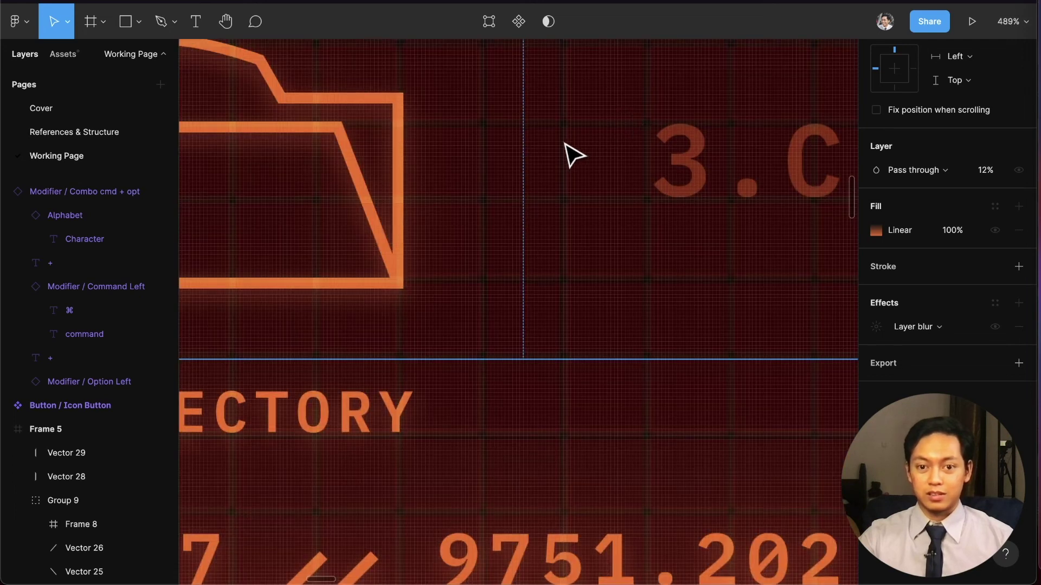
right_click(565, 144)
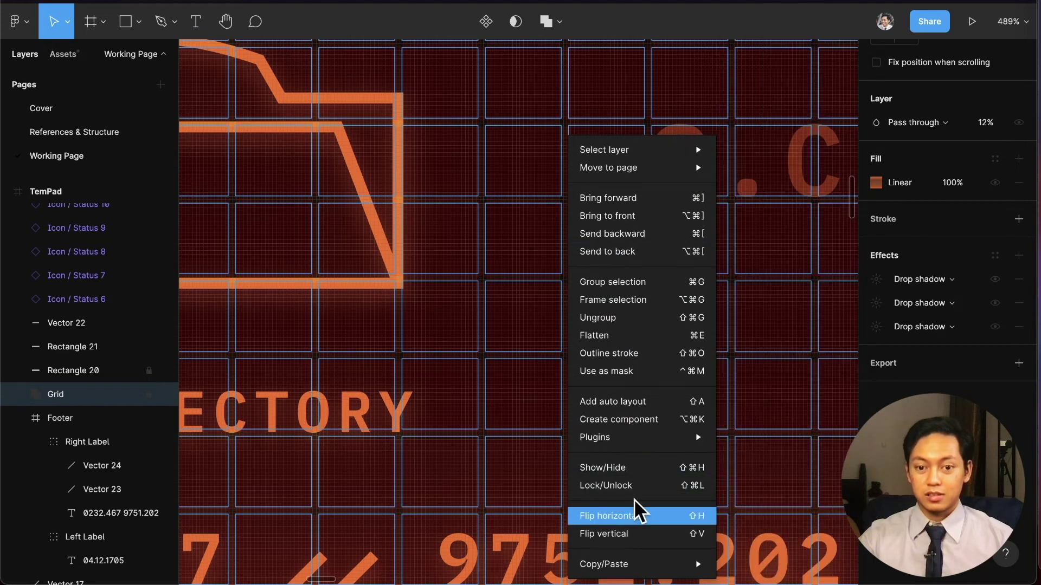
click(493, 209)
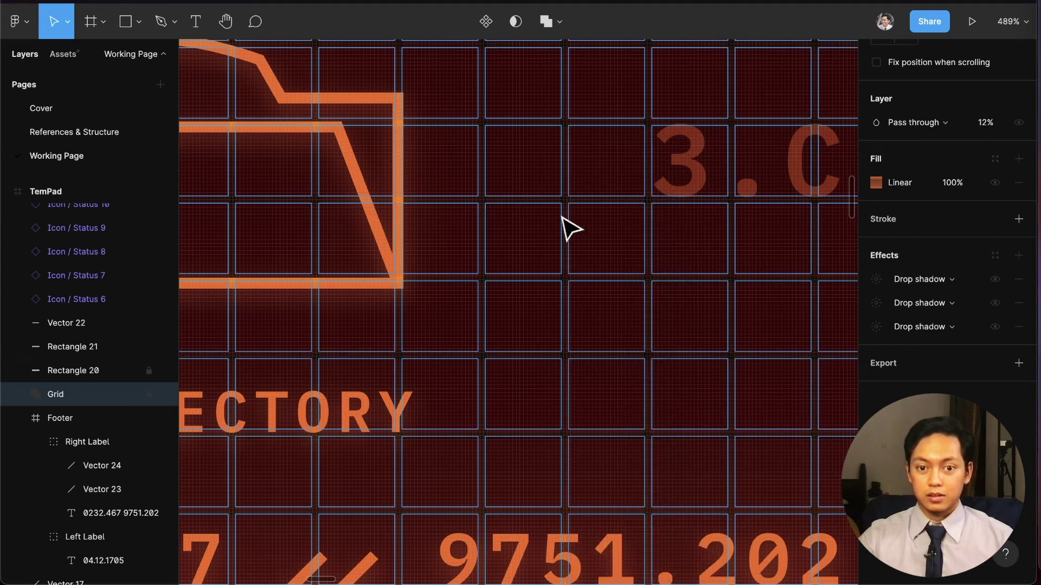
key(super+c)
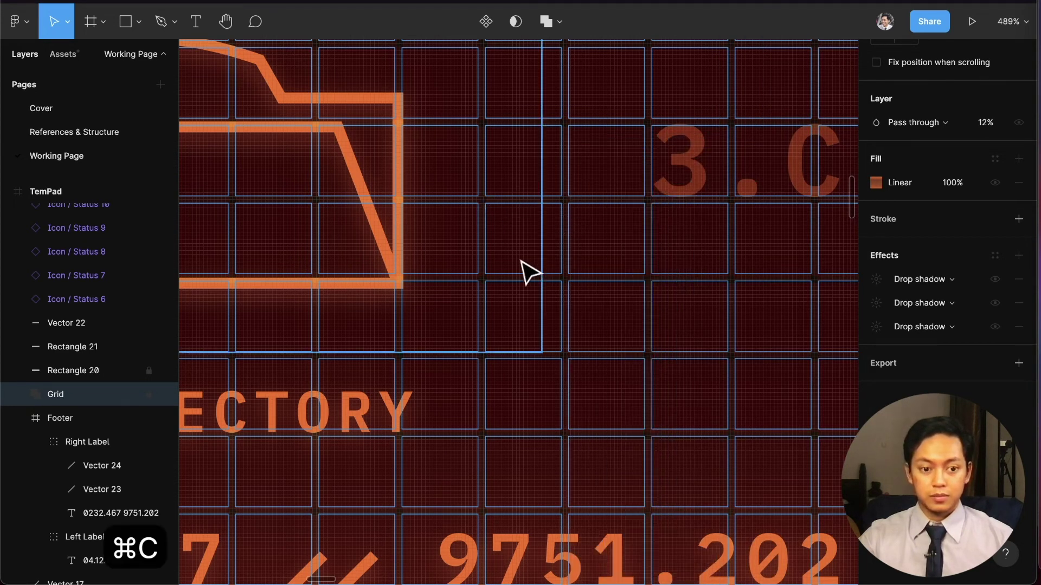
Paste the copied Grid into the upper empty TemPad frame with the orange border.
scroll(524, 270, down, 10)
scroll(524, 270, down, 5)
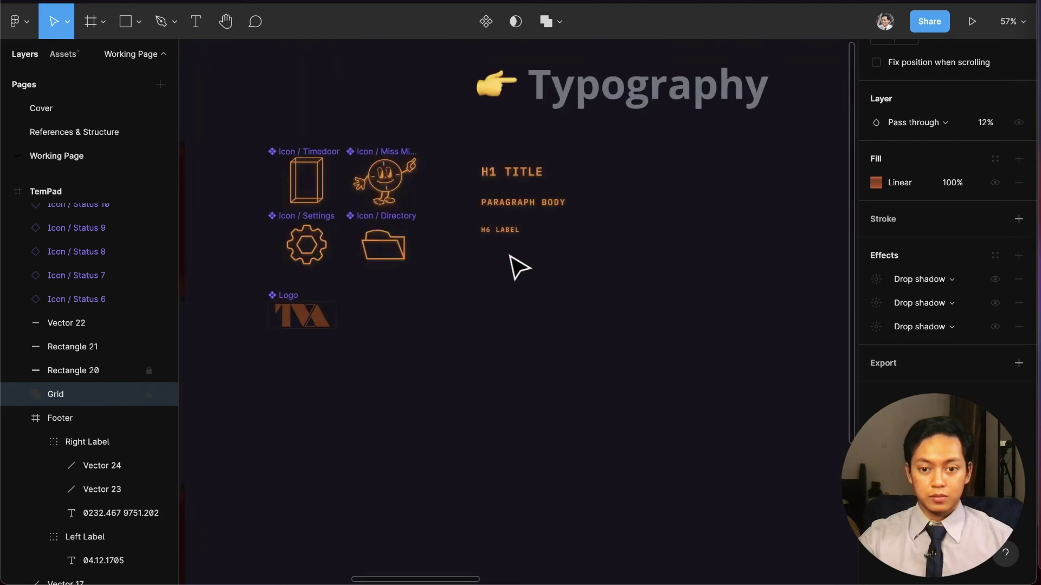
scroll(521, 269, right, 5)
scroll(517, 267, down, 4)
scroll(517, 267, right, 5)
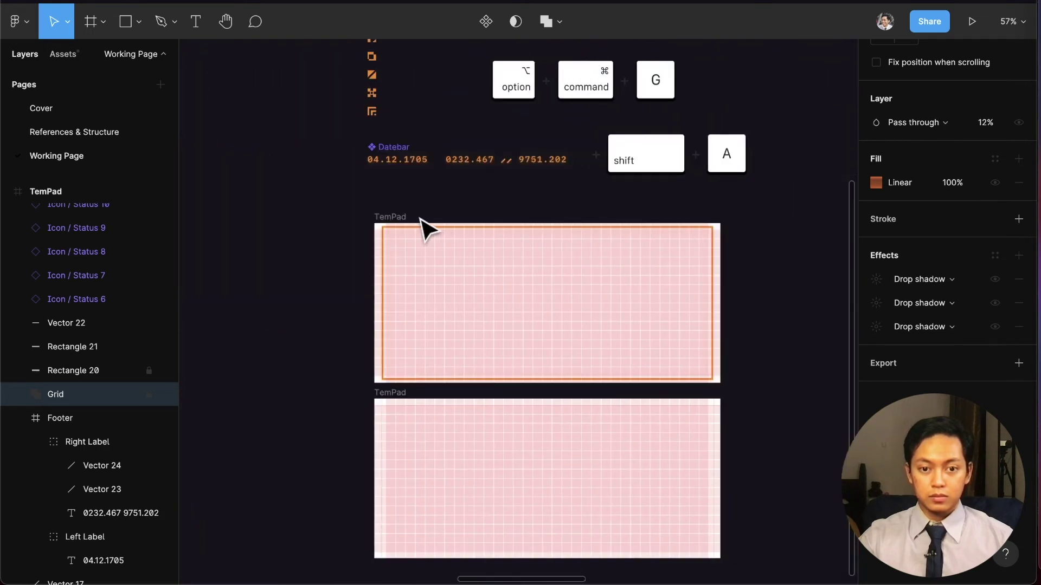
click(404, 218)
scroll(472, 245, up, 5)
key(super+v)
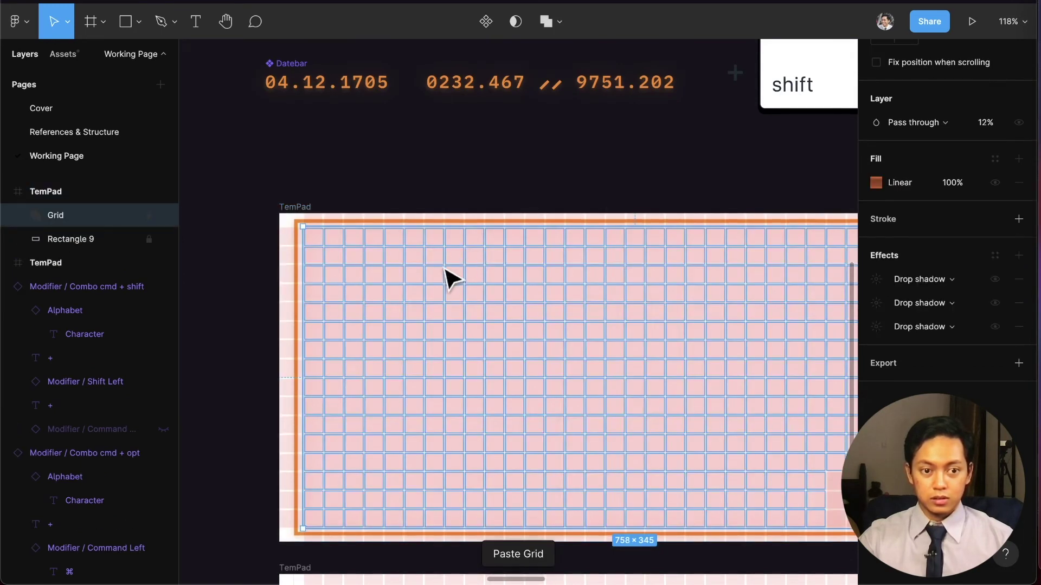
Deselect the pasted Grid and hide the layout grids on the canvas.
scroll(390, 254, up, 5)
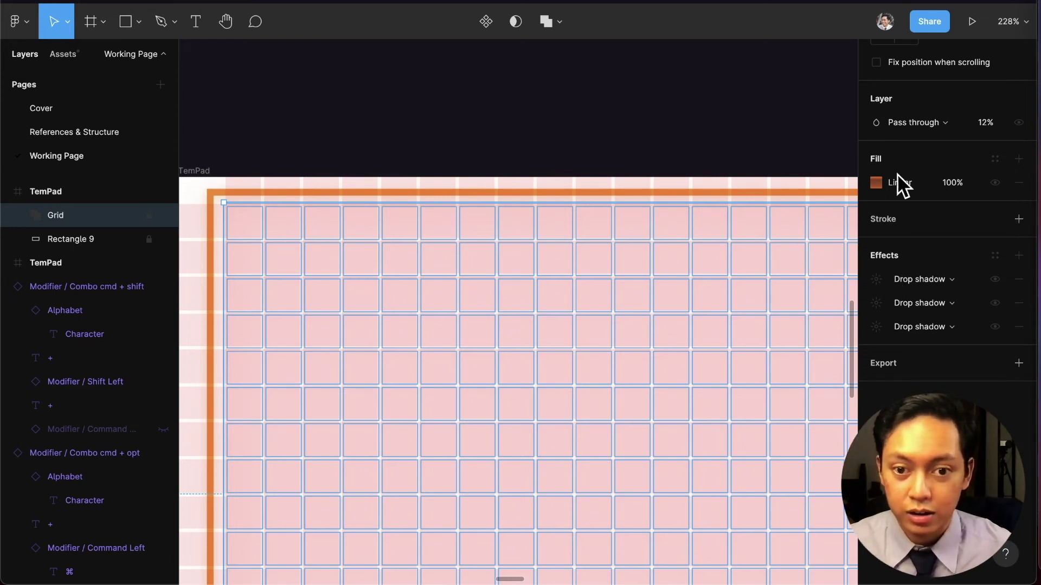
click(62, 228)
click(65, 218)
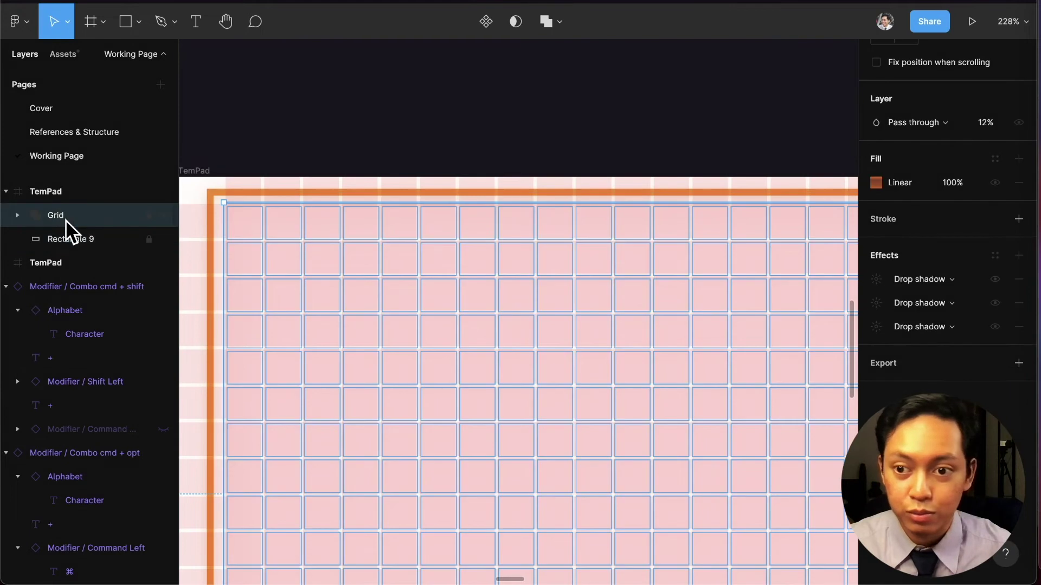
click(688, 143)
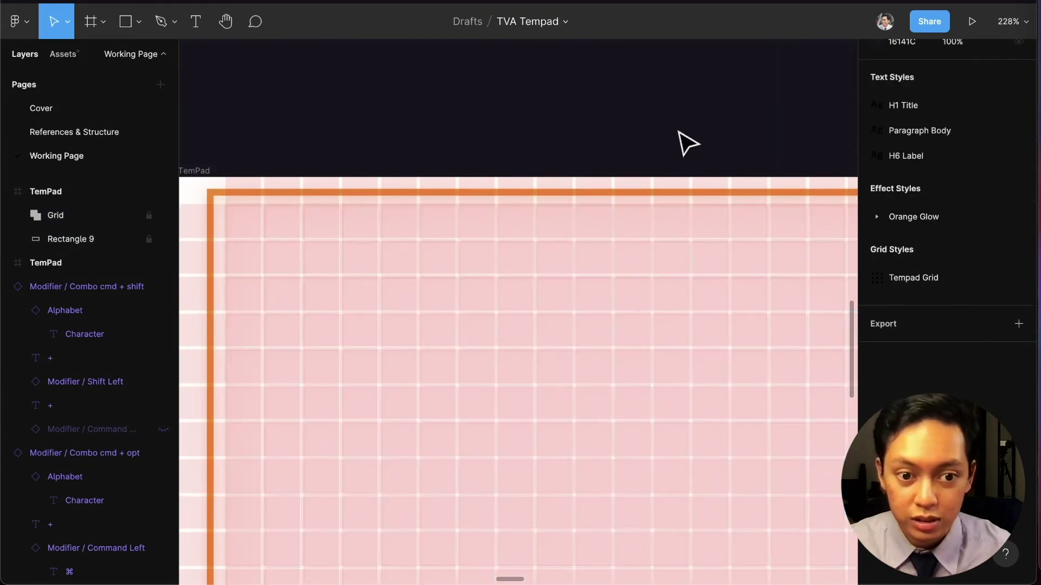
key(ctrl+g)
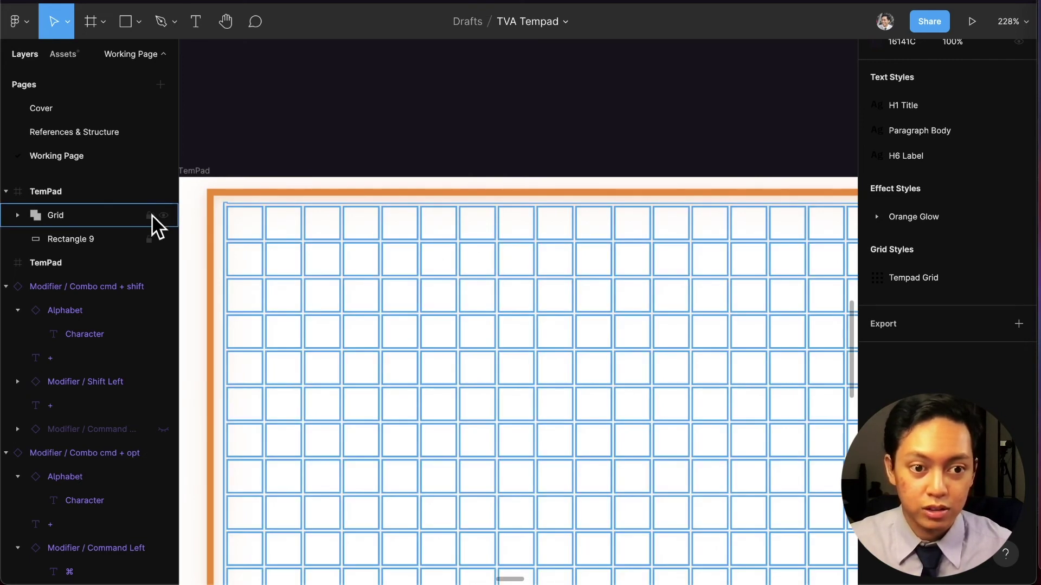
Turn off Force dark pages in the browser's Easy Setup and unlock the pasted Grid layer.
click(99, 217)
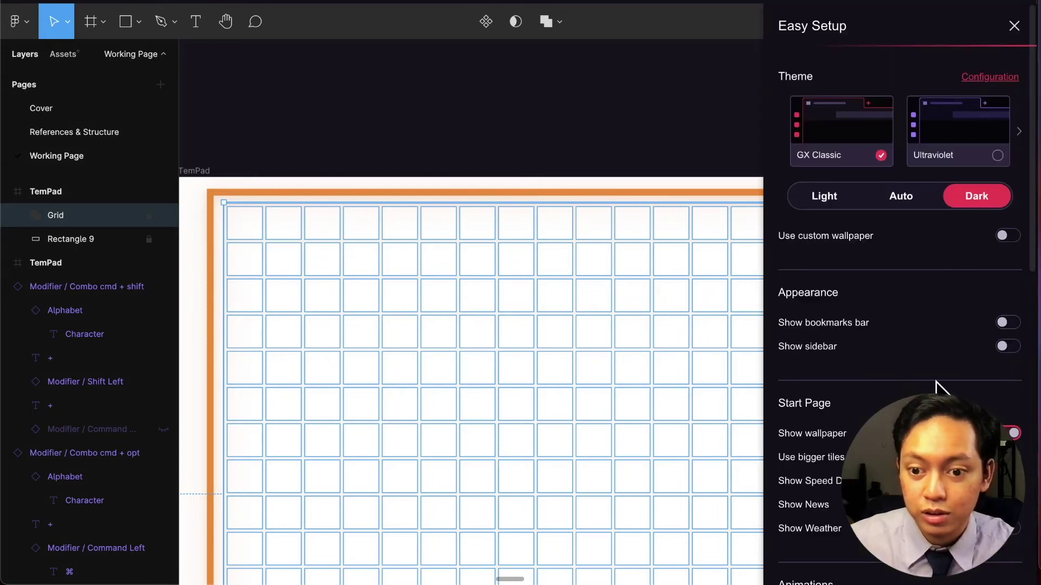
scroll(939, 389, down, 5)
scroll(894, 380, down, 4)
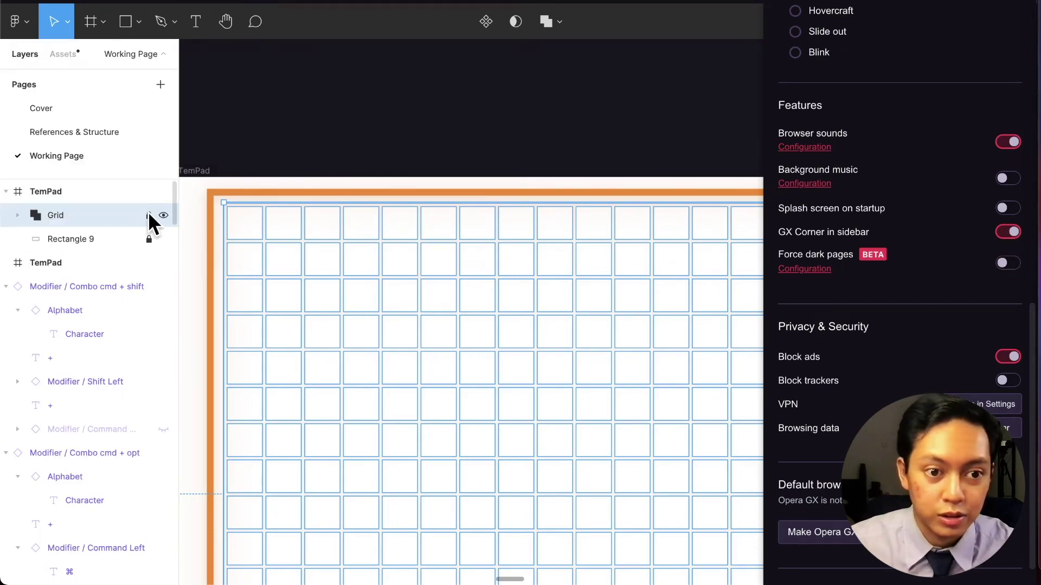
click(148, 215)
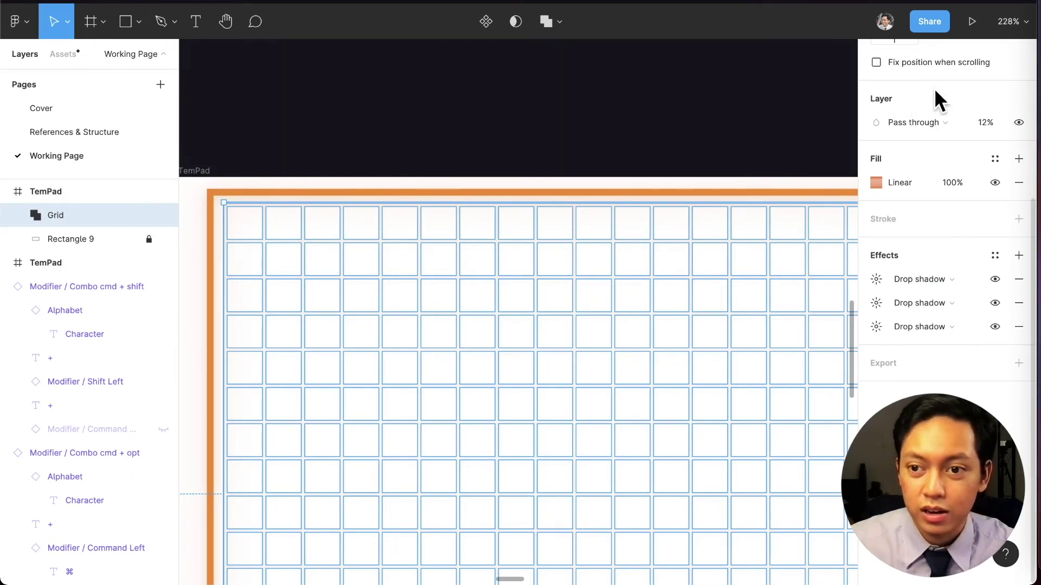
Turn Force dark pages back on in the browser's Easy Setup and return to the canvas.
click(1026, 12)
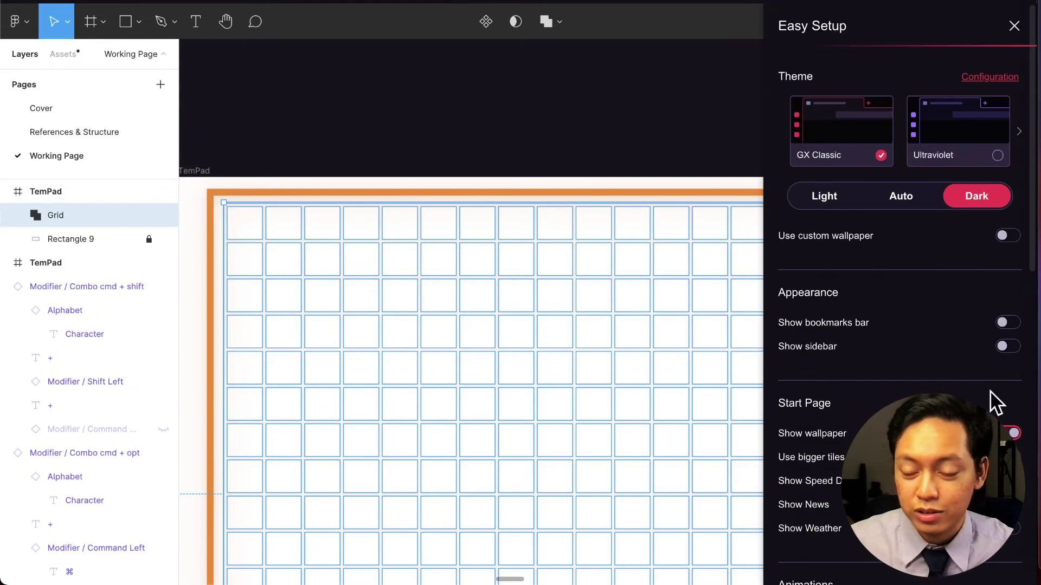
scroll(995, 404, down, 10)
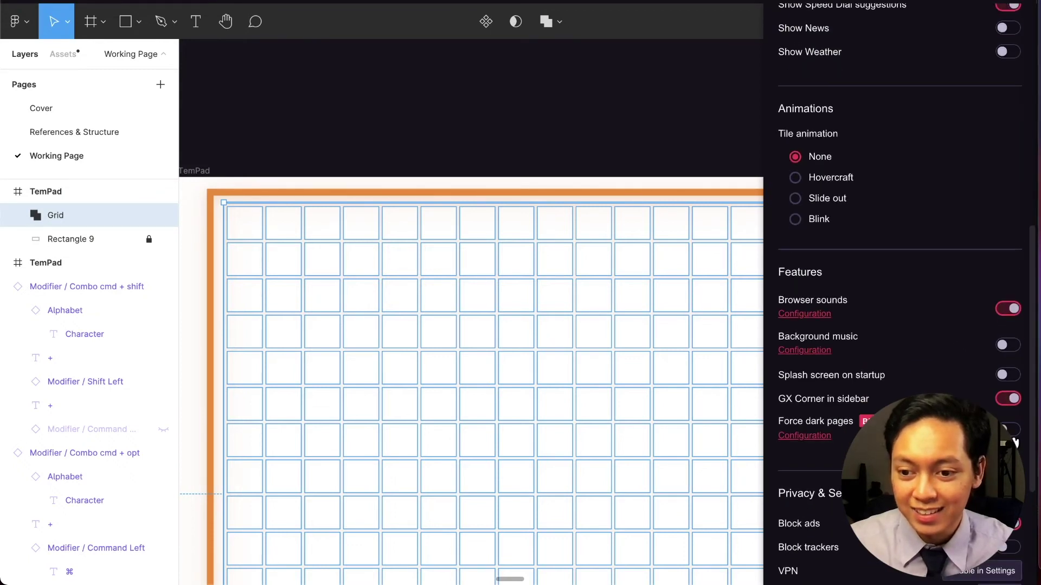
click(1012, 434)
click(604, 139)
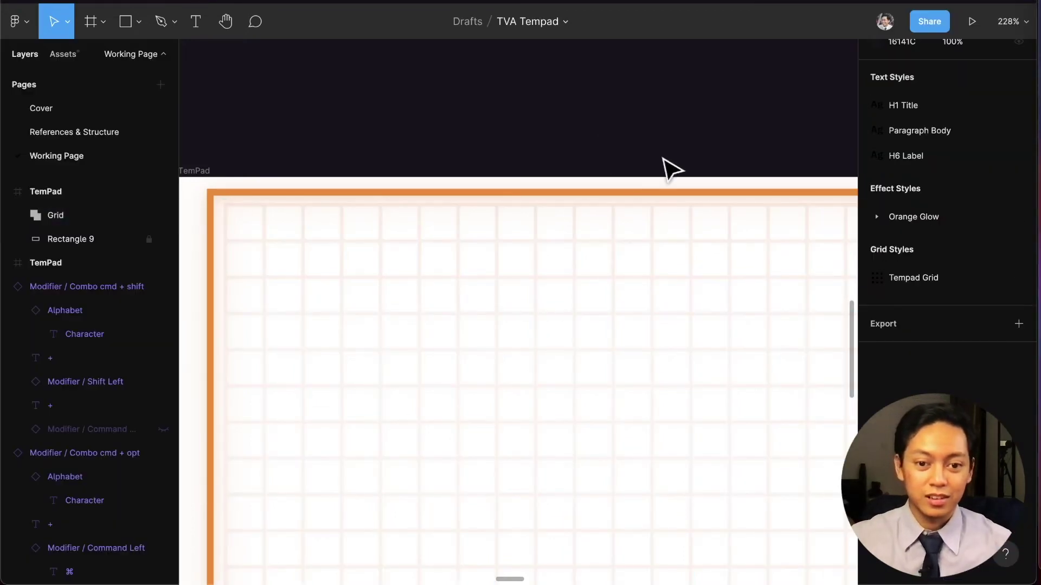
Search the color styles for 80 and apply green/GREEN80 to the Grid's fill.
scroll(644, 298, down, 5)
scroll(636, 305, down, 3)
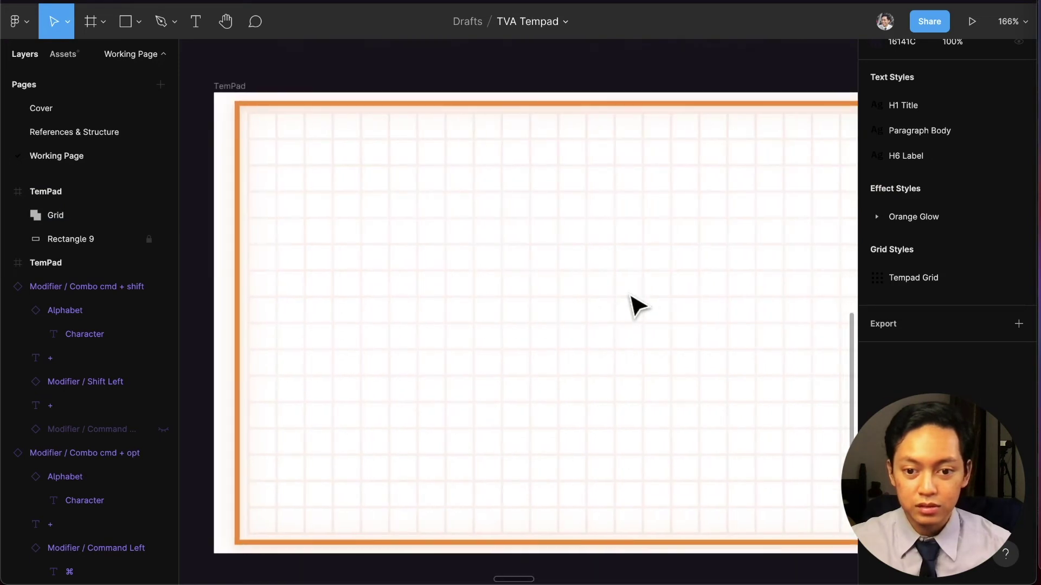
scroll(632, 302, left, 2)
click(572, 282)
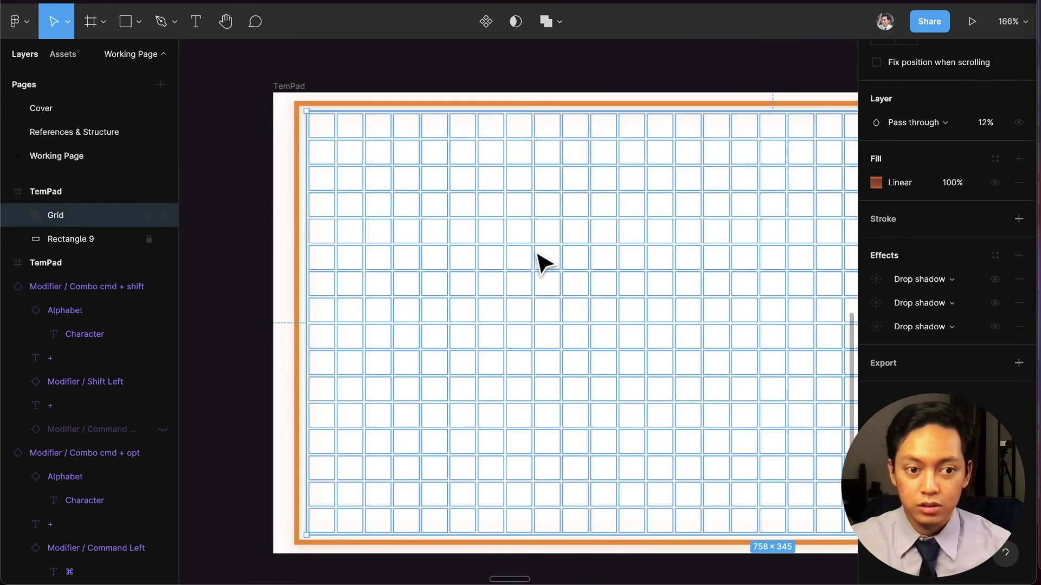
click(995, 159)
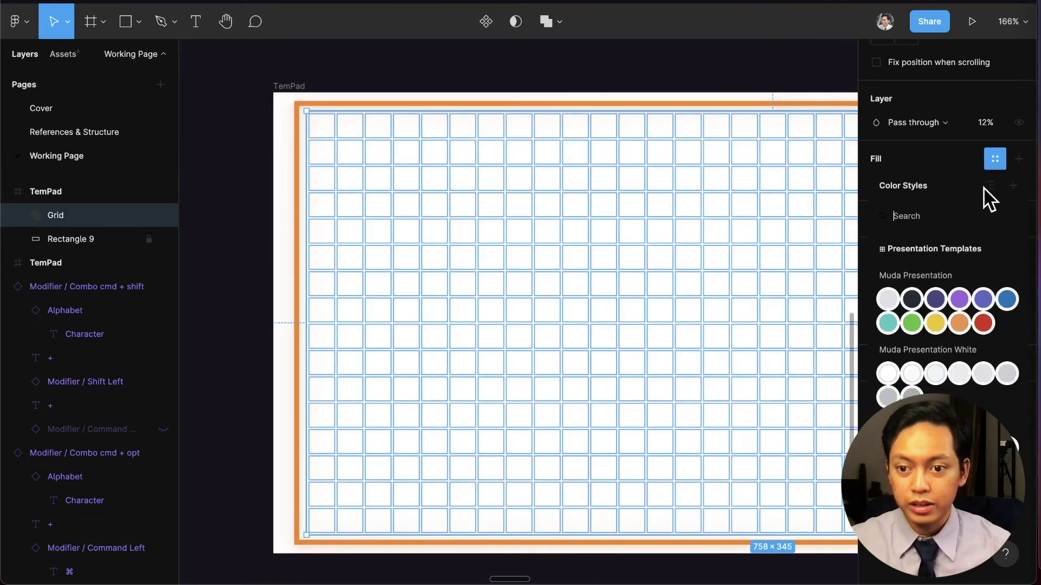
text(80)
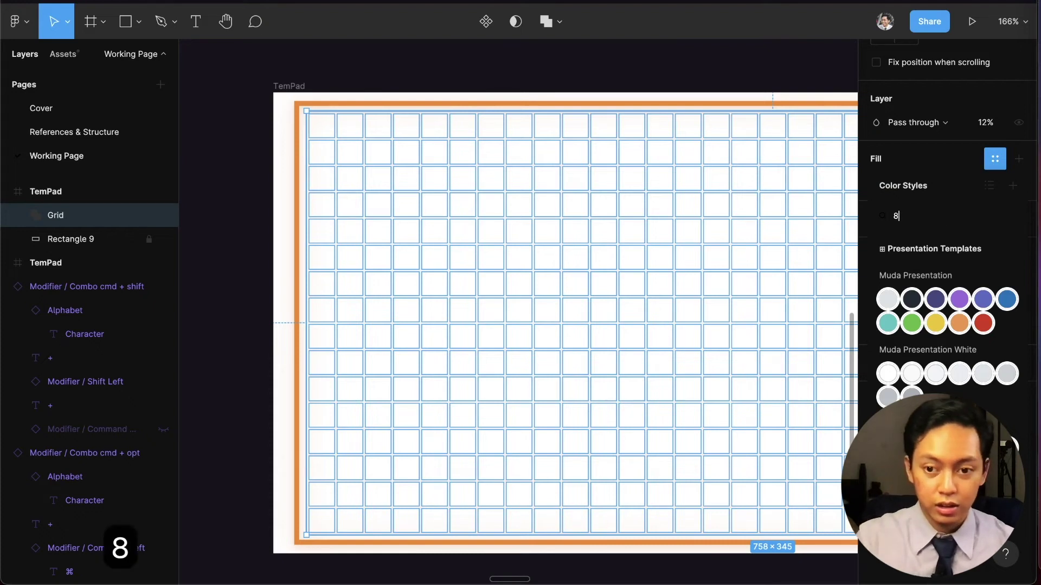
key(Return)
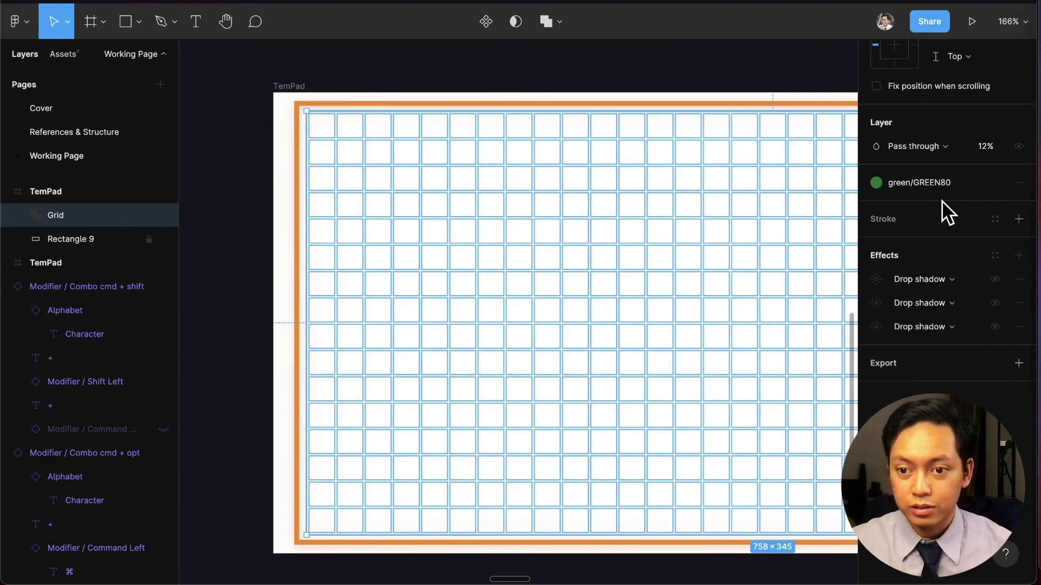
Search the color styles for 80 and set the Grid's fill to Fuel Yellow/80.
click(942, 183)
scroll(949, 271, down, 4)
scroll(943, 277, up, 2)
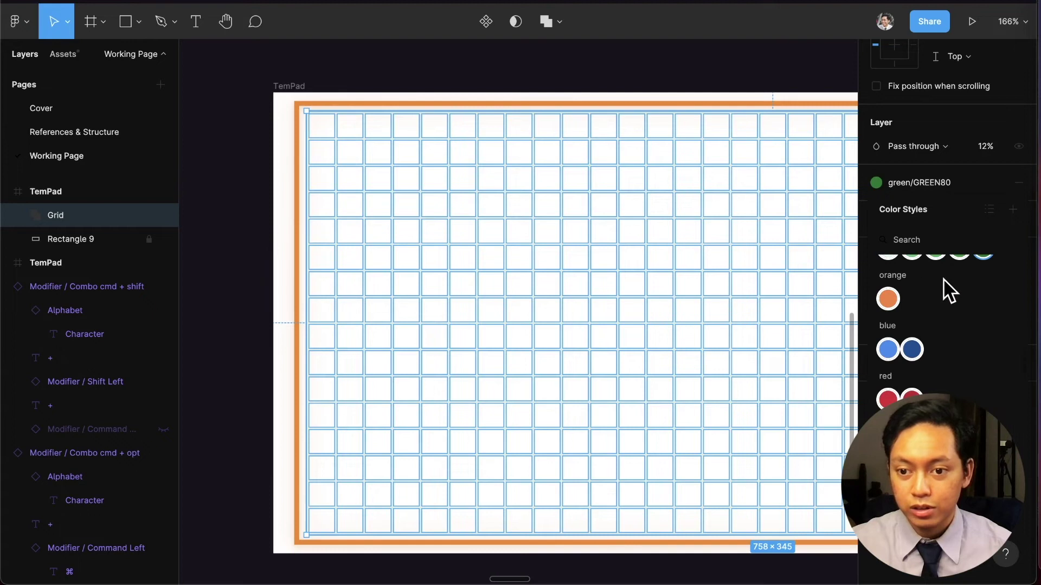
text(80)
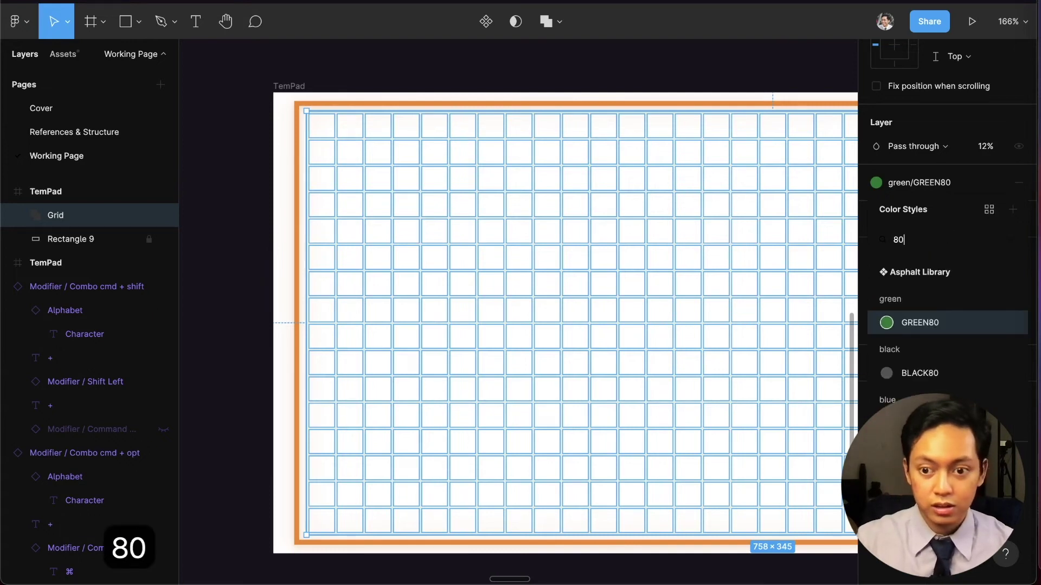
scroll(940, 336, down, 3)
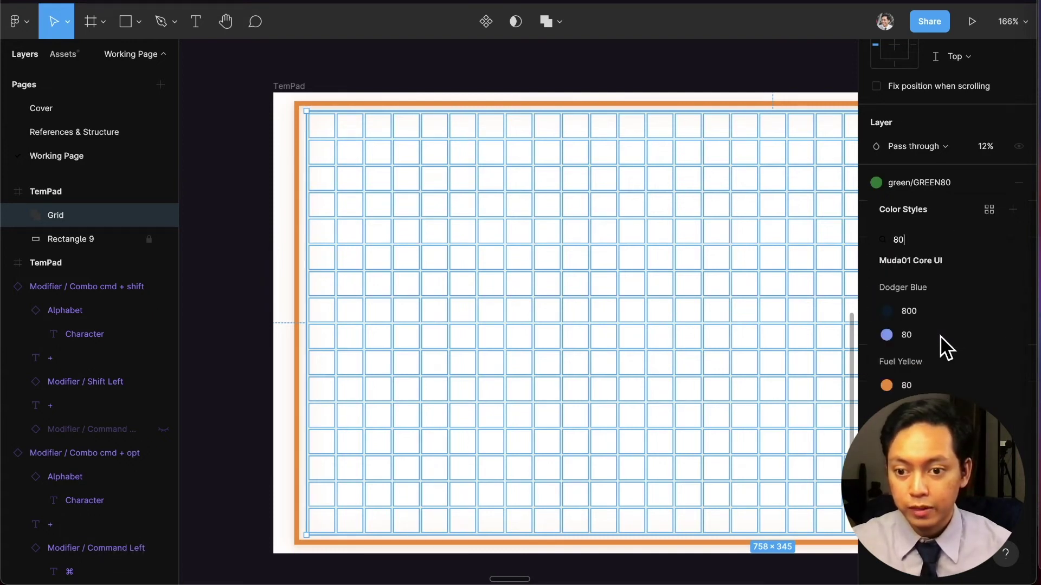
click(917, 381)
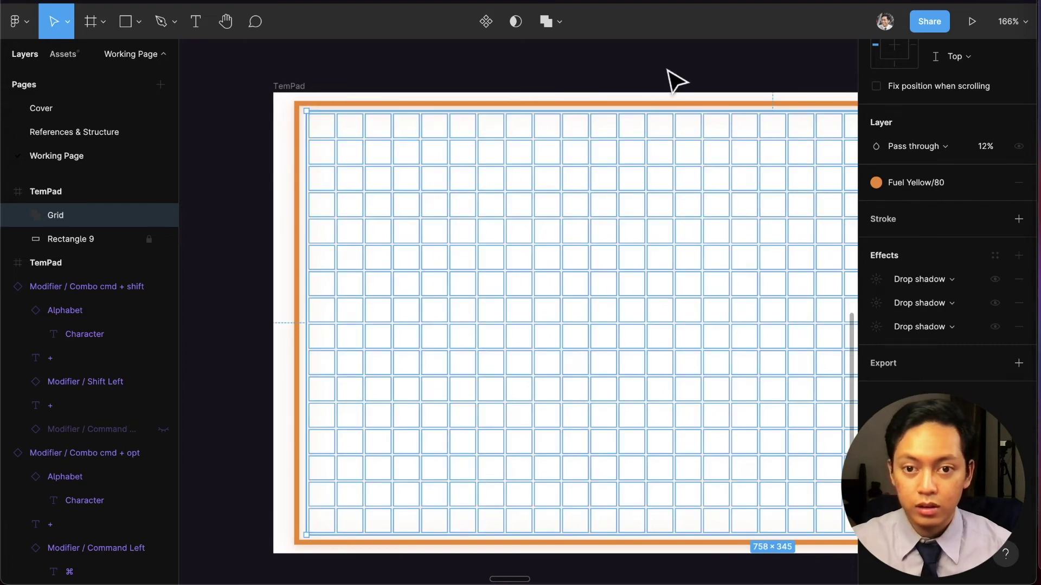
Set the Grid's layer opacity to 100%.
click(637, 82)
click(645, 177)
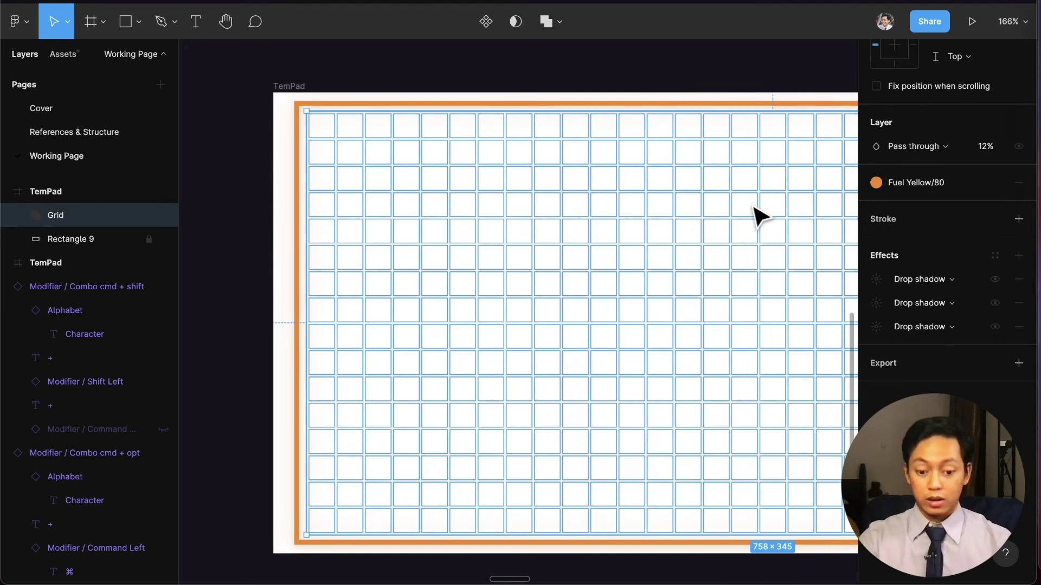
key(0)
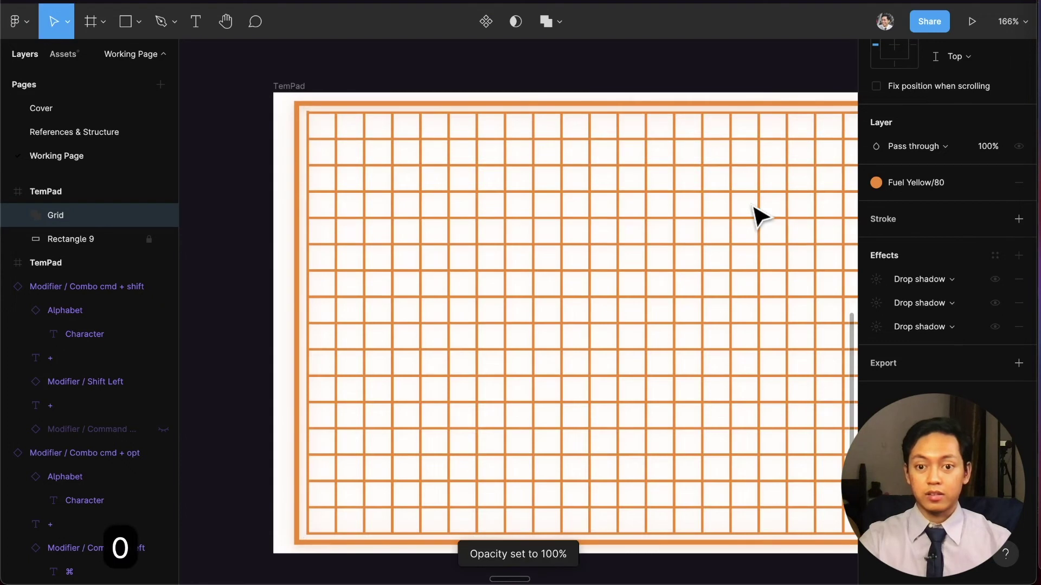
Examine the annotated TemPad reference screen with the graph and Variant ID photo.
click(759, 81)
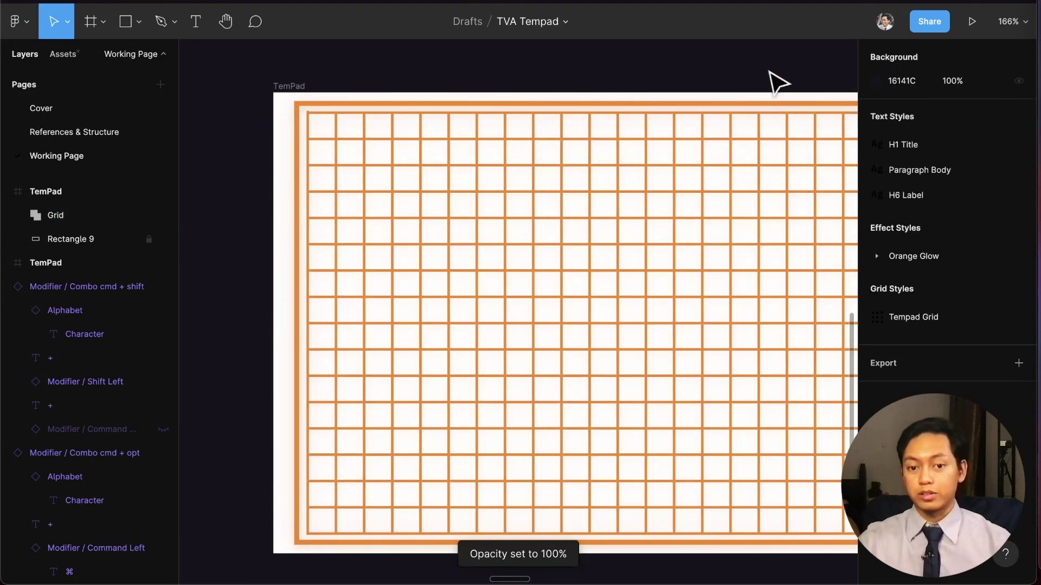
click(767, 154)
scroll(640, 161, down, 5)
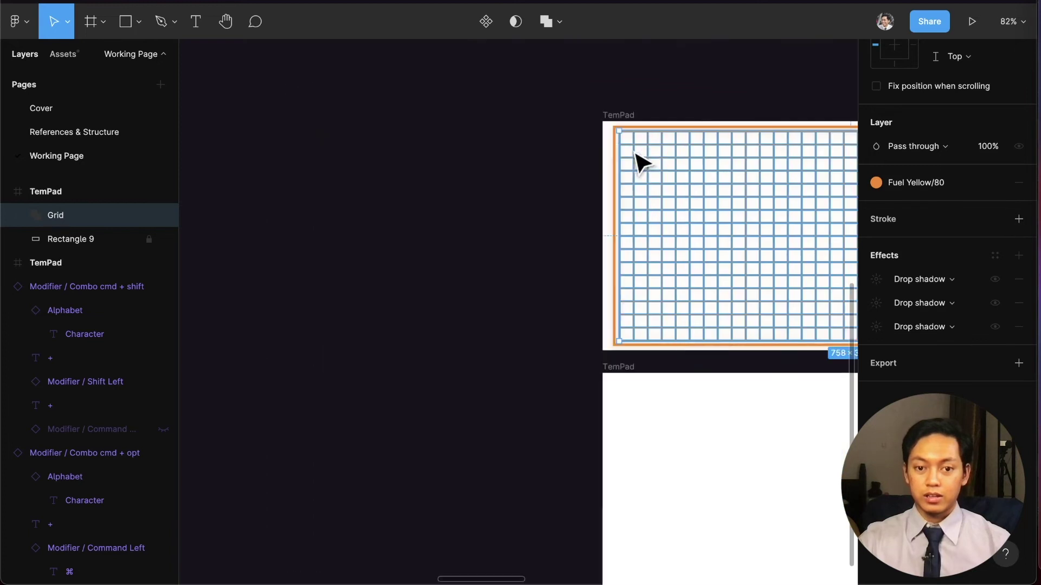
scroll(641, 162, left, 15)
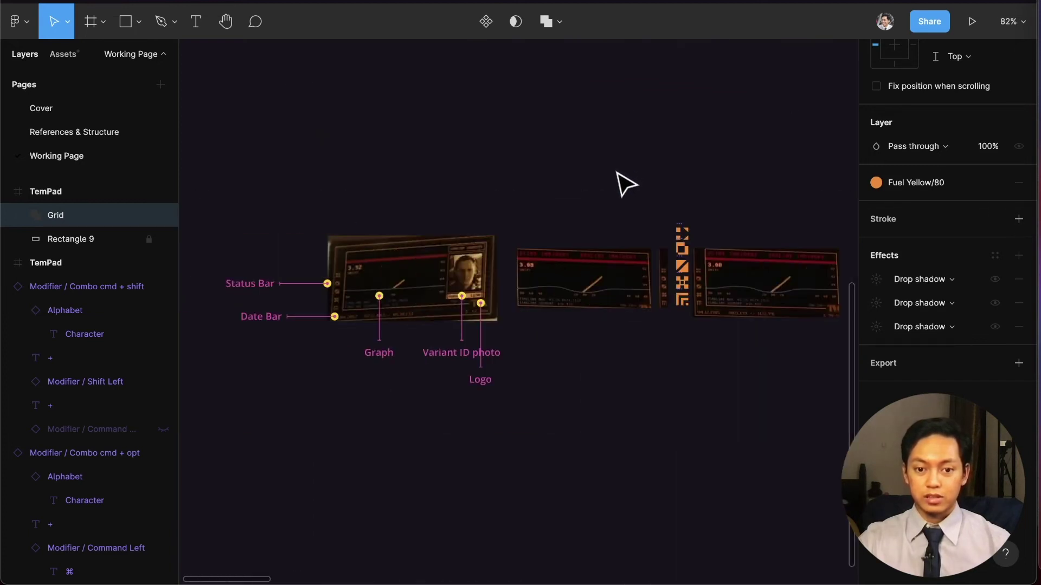
scroll(613, 295, up, 10)
scroll(613, 289, down, 5)
scroll(607, 293, left, 10)
scroll(596, 290, up, 2)
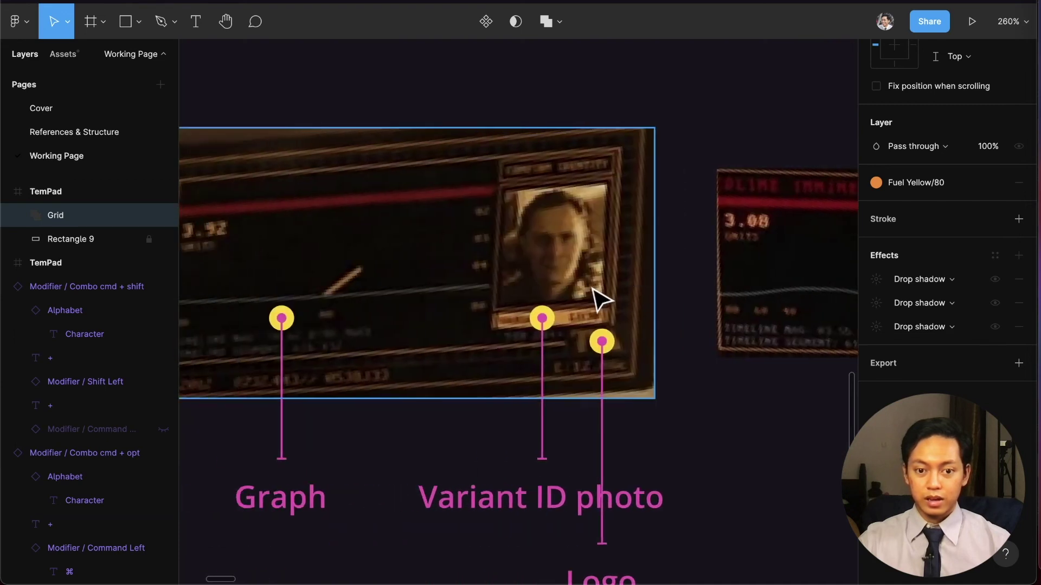
Examine the background grid in the Select Program reference screen and compare it with the finished TemPad design.
scroll(599, 297, down, 6)
scroll(594, 301, right, 5)
scroll(595, 297, up, 3)
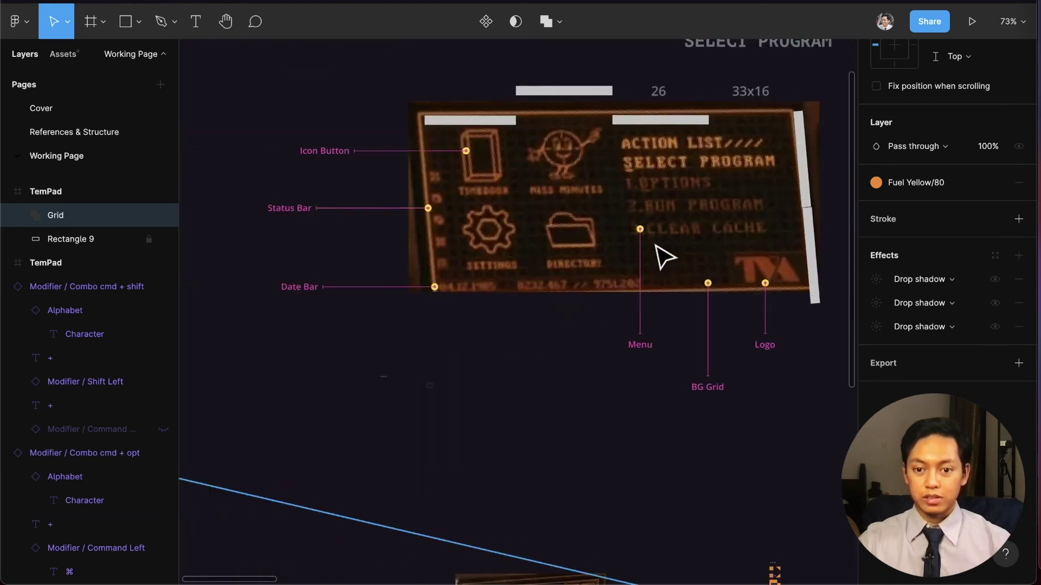
scroll(665, 257, up, 4)
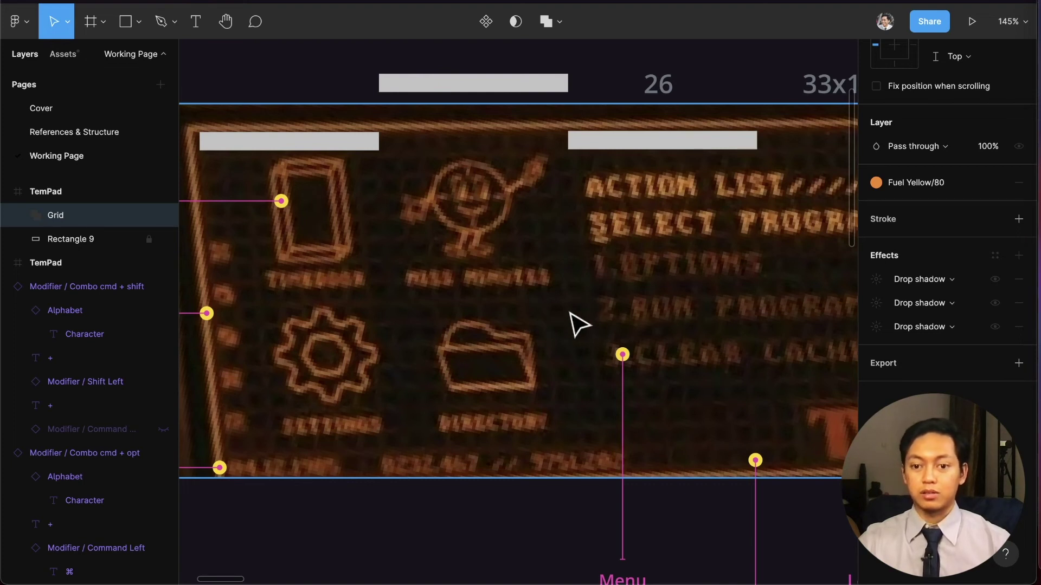
ctrl+scroll(590, 313, down, 4)
scroll(580, 328, right, 10)
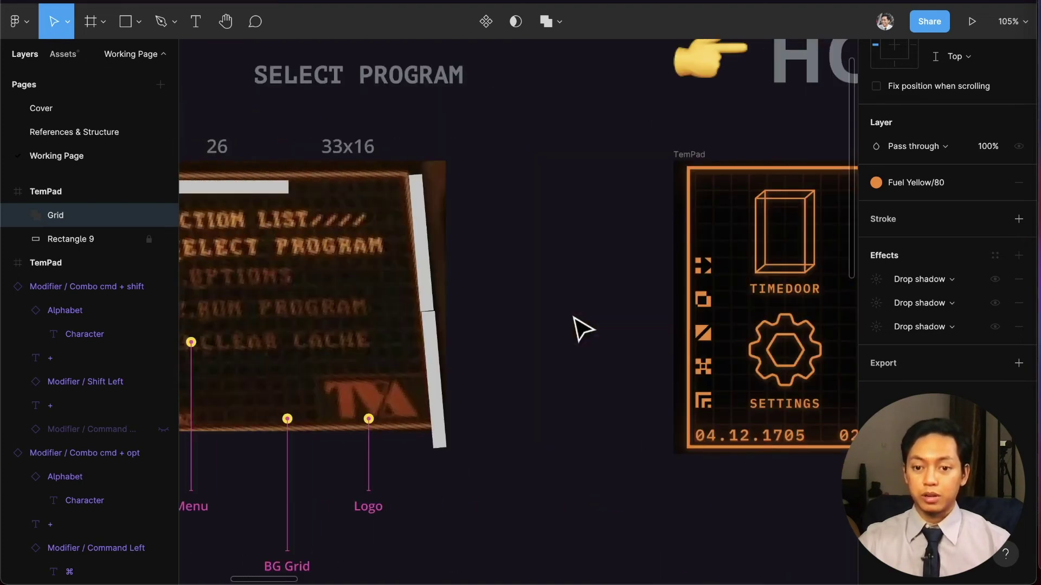
ctrl+scroll(580, 328, down, 2)
scroll(577, 328, right, 15)
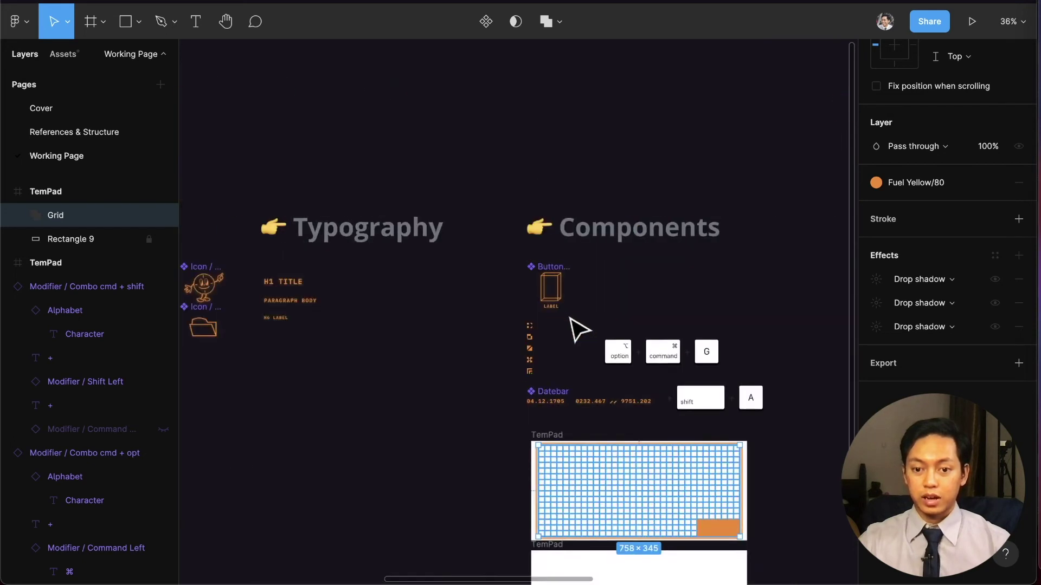
Detach the Fuel Yellow/80 style from the Grid's fill and change the fill to a linear gradient.
scroll(577, 329, left, 6)
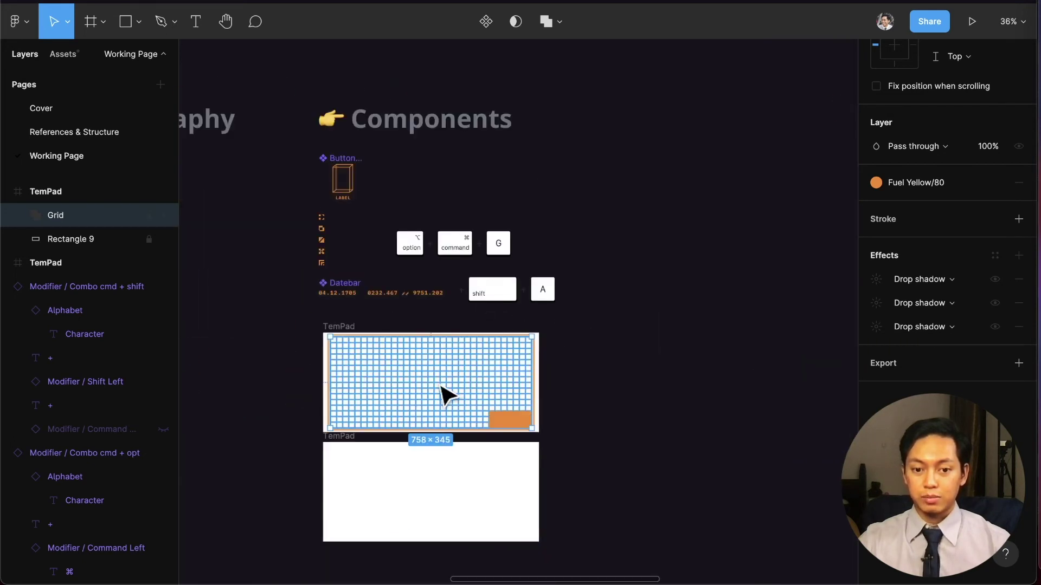
ctrl+scroll(432, 404, up, 6)
scroll(432, 402, left, 3)
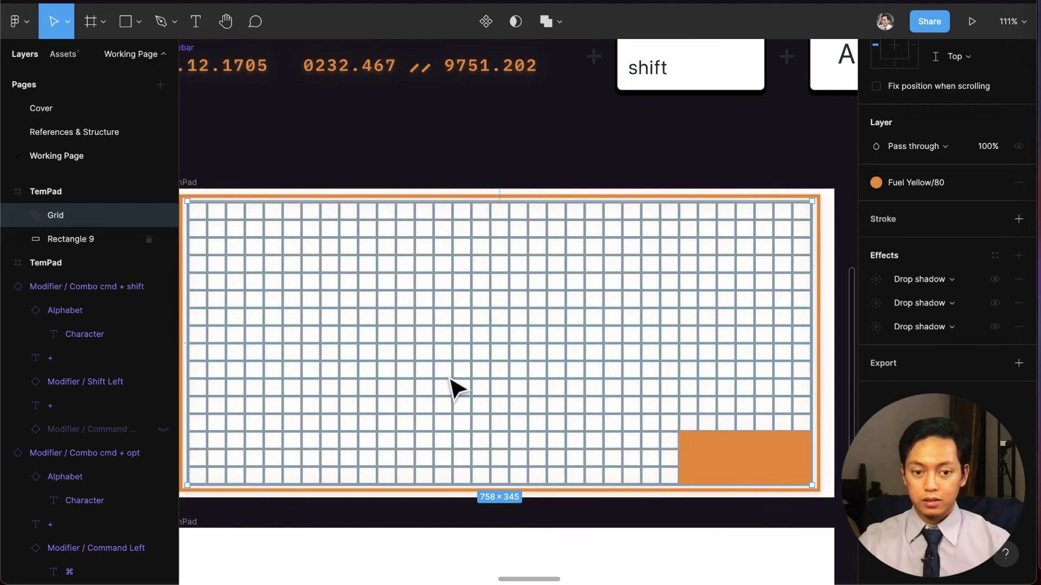
click(998, 186)
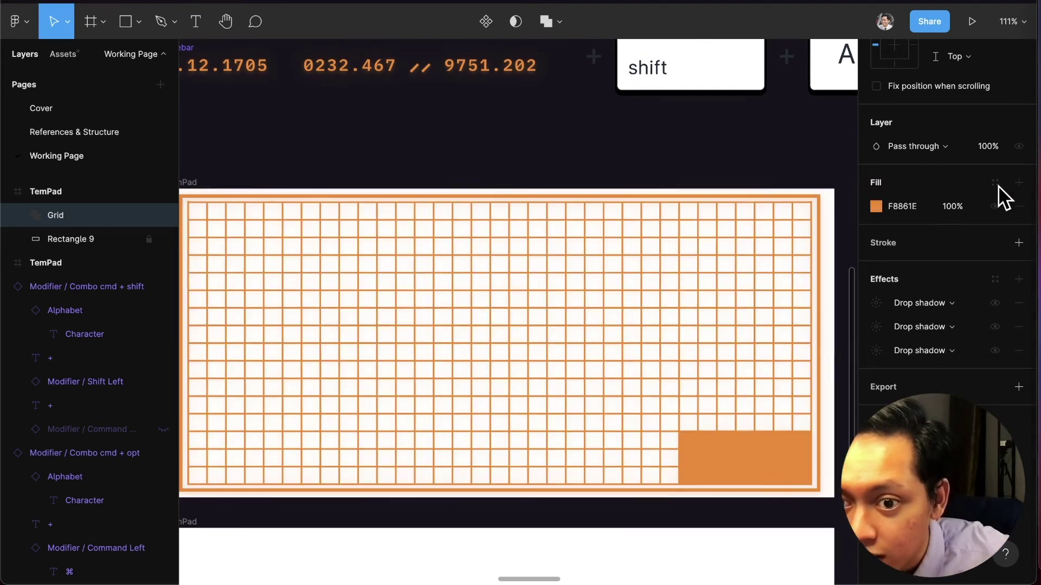
click(876, 205)
click(716, 199)
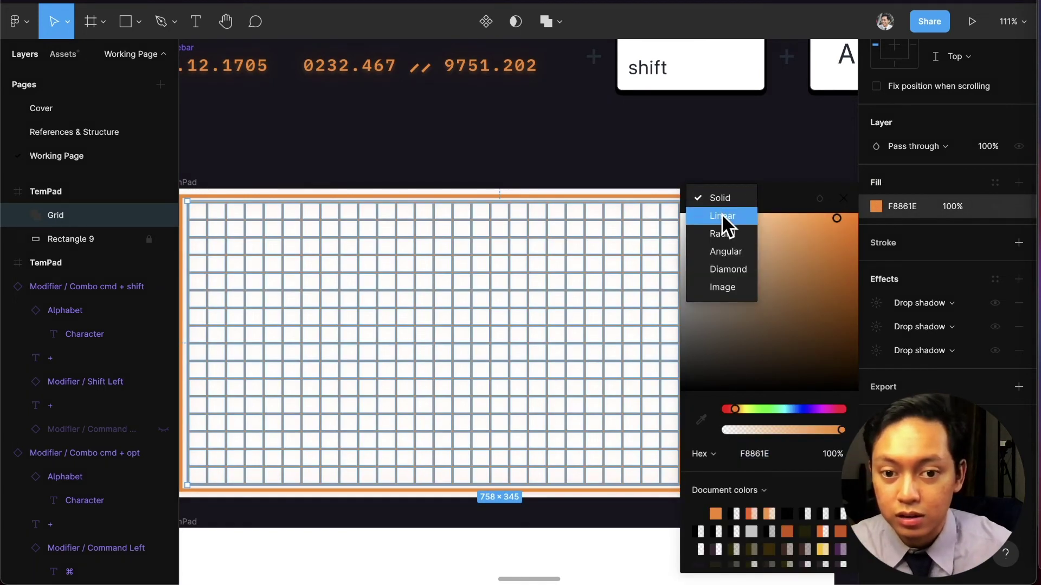
click(721, 216)
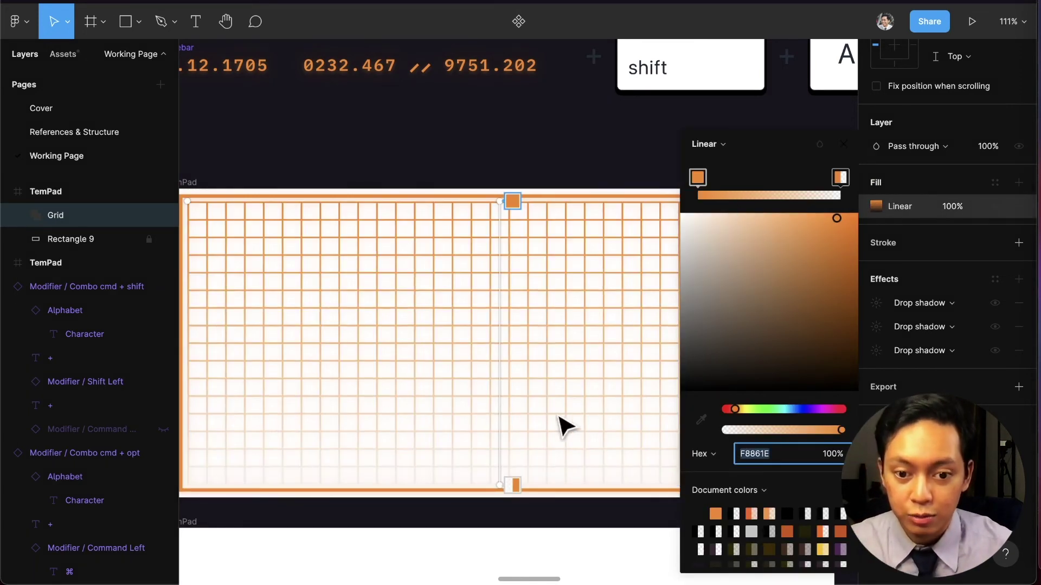
Move the gradient's transparent end stop to about the middle and undo an extra stop added near the start.
click(840, 174)
drag(833, 174, 766, 178)
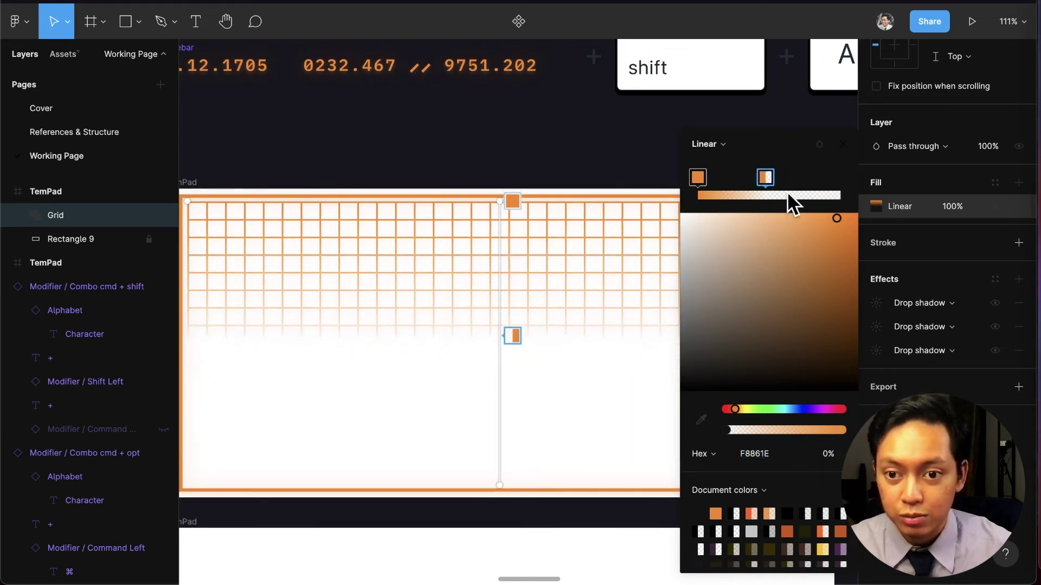
click(706, 196)
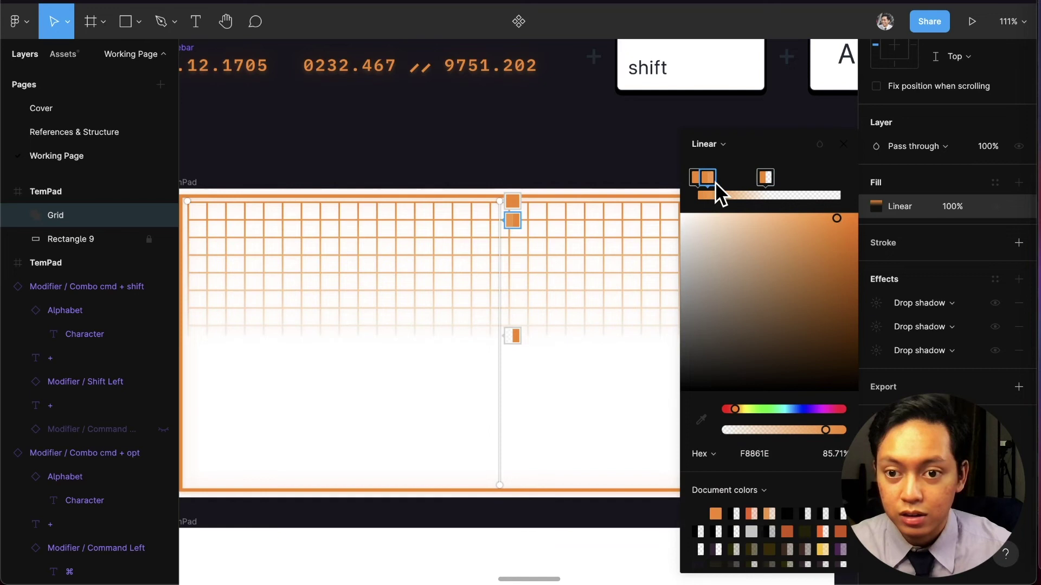
key(super+z)
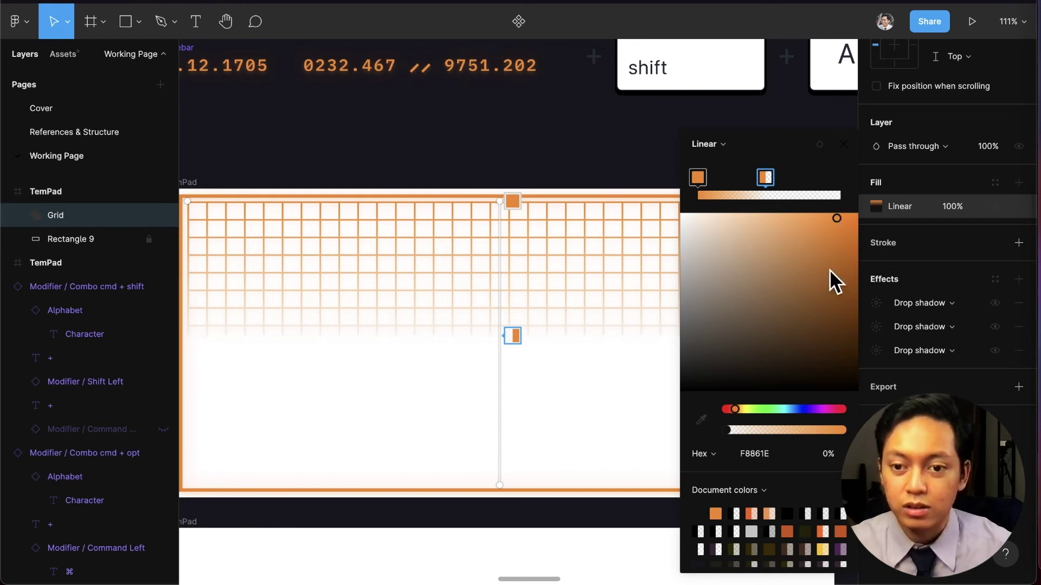
Try 70% opacity on the middle gradient stop and settle on 50%.
click(829, 454)
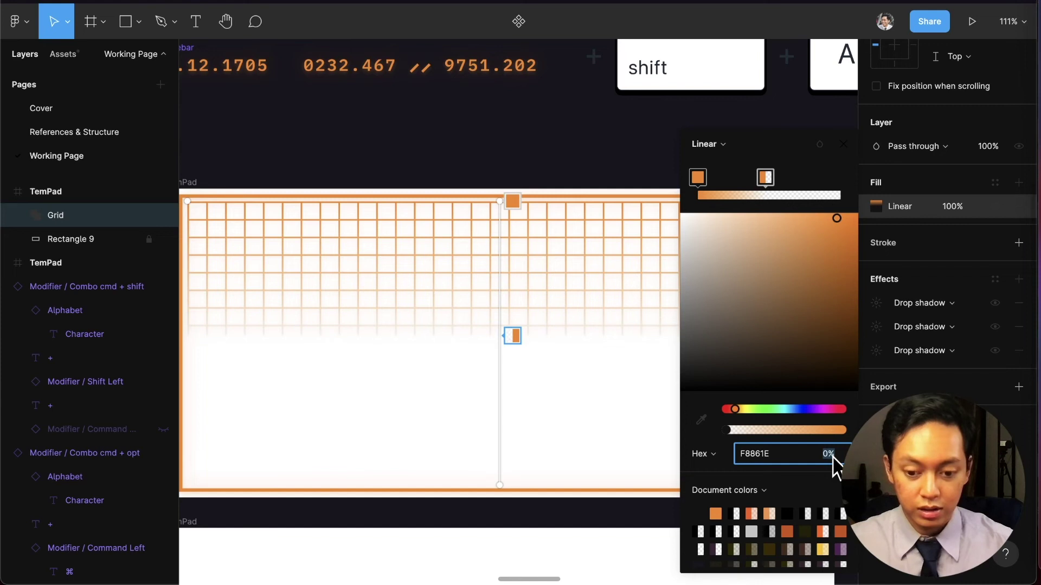
text(70)
key(Return)
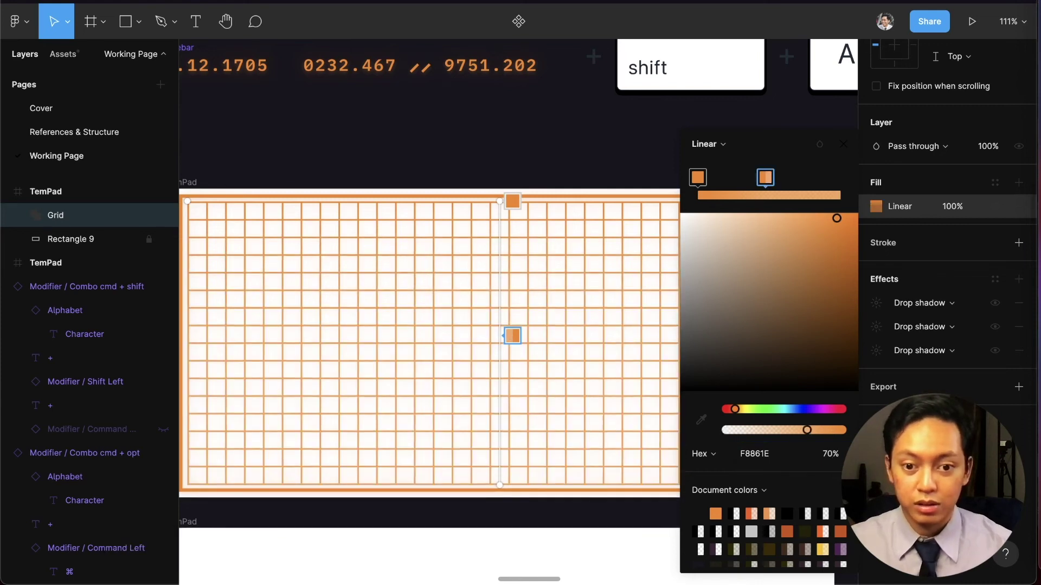
click(825, 458)
text(5)
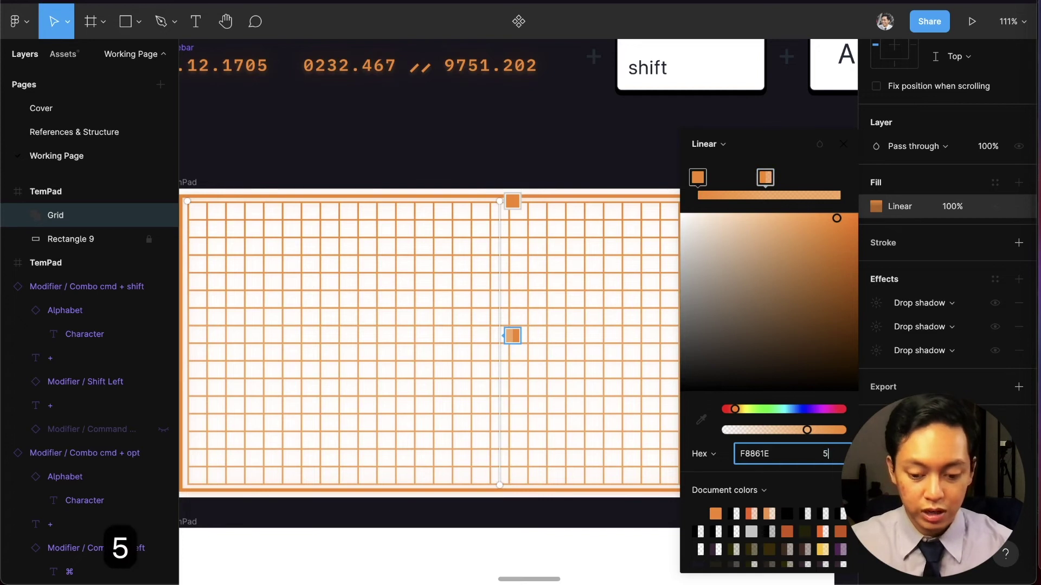
text(0)
key(Return)
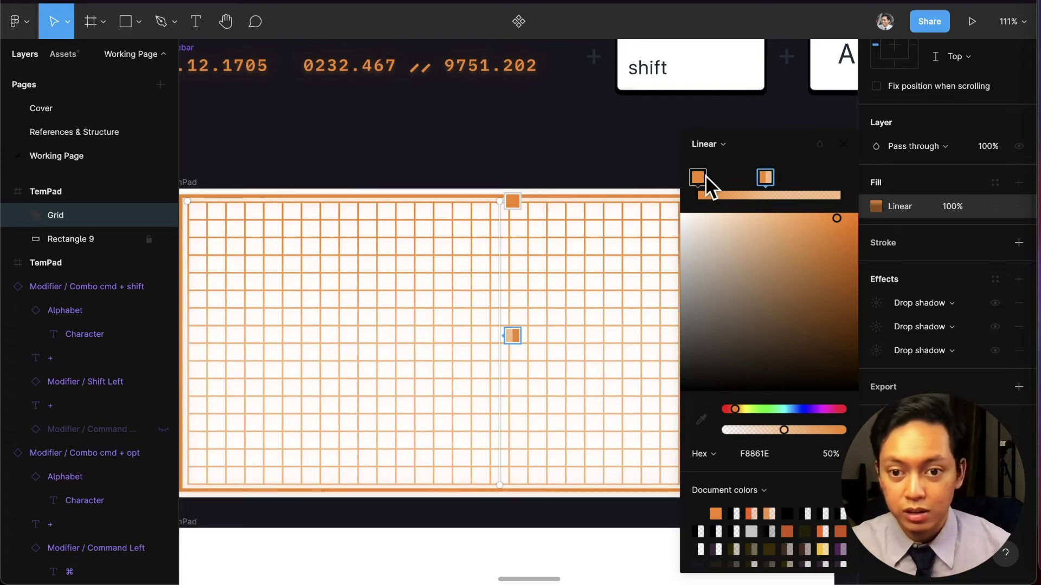
Add an orange stop at the gradient's far end and place semi-transparent stops at about one quarter and three quarters.
click(707, 193)
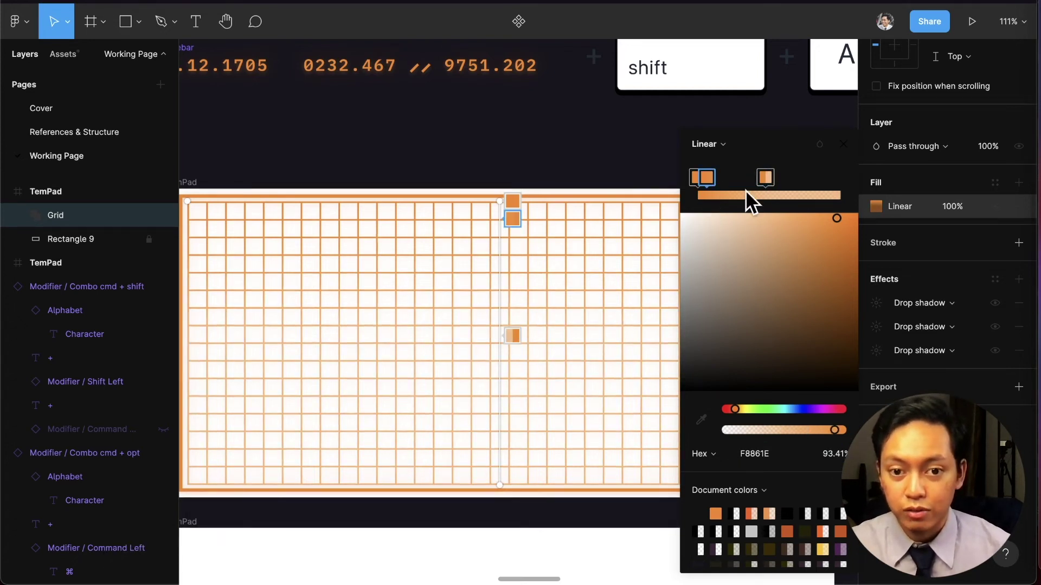
drag(721, 184, 874, 197)
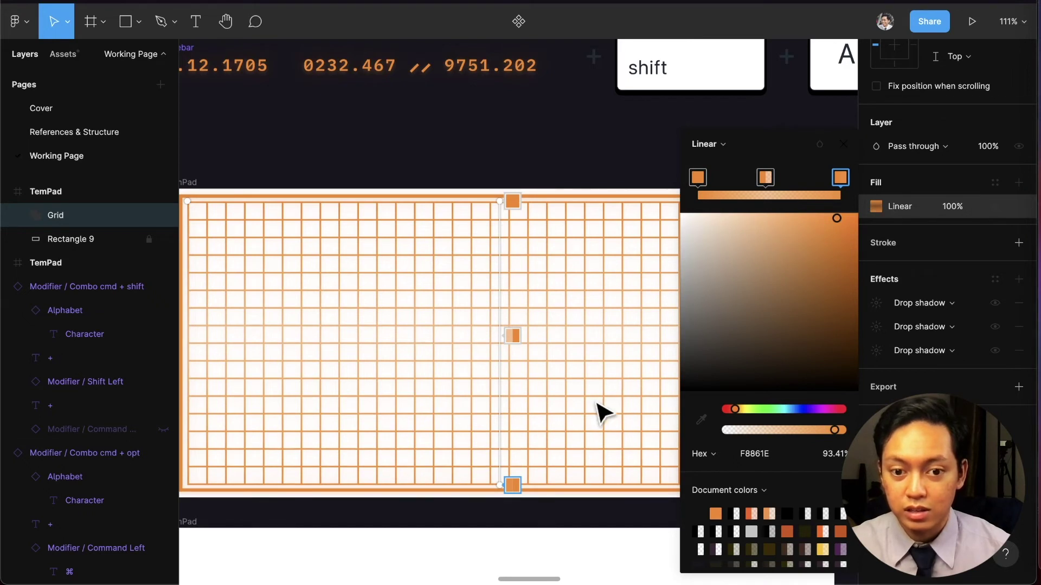
drag(761, 178, 808, 187)
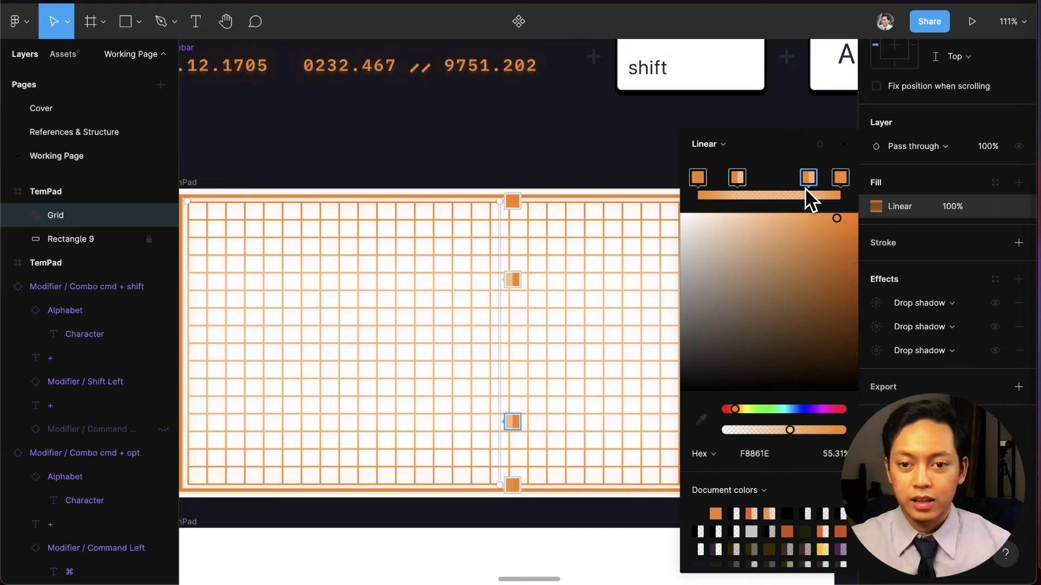
click(738, 178)
drag(738, 179, 735, 178)
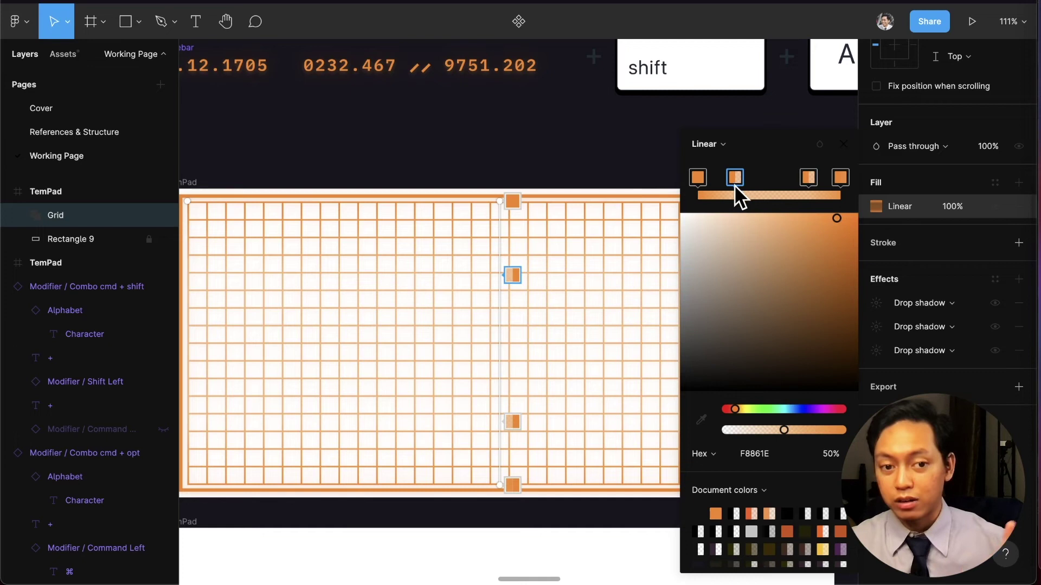
Give the TemPad frame that contains the Grid a dark background in place of its white fill.
scroll(426, 141, left, 3)
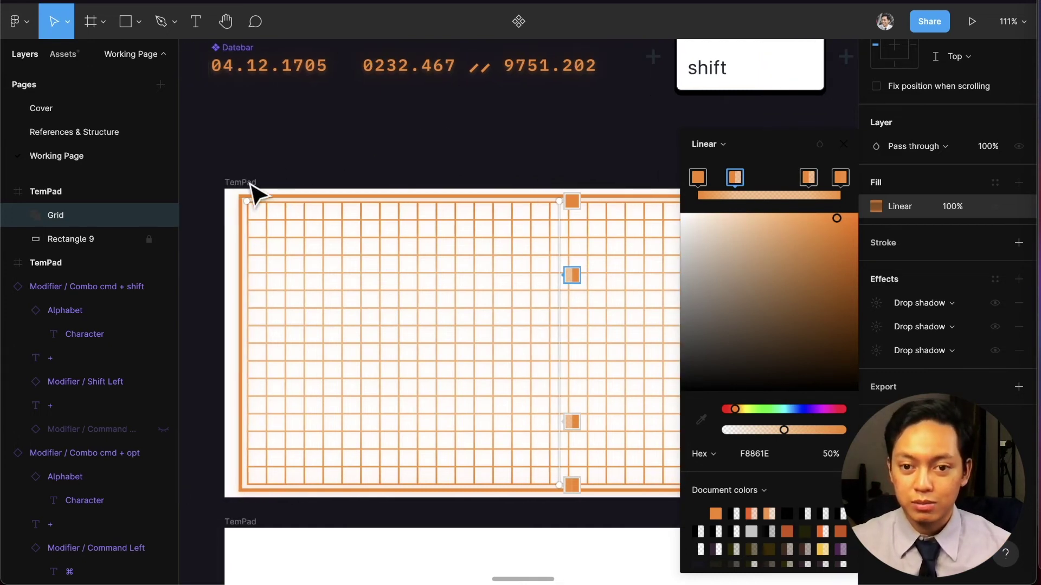
key(Escape)
click(240, 184)
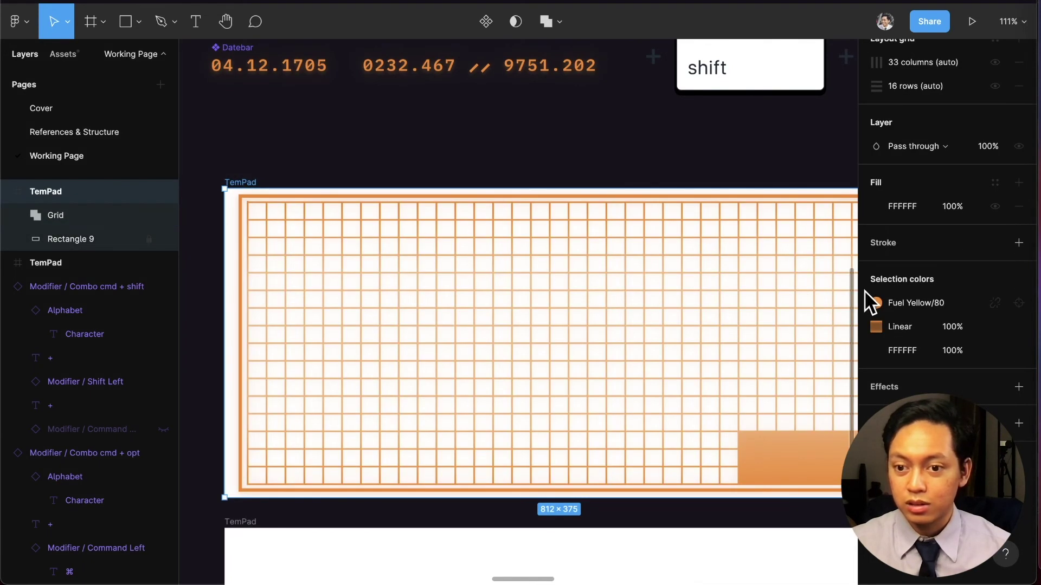
click(993, 183)
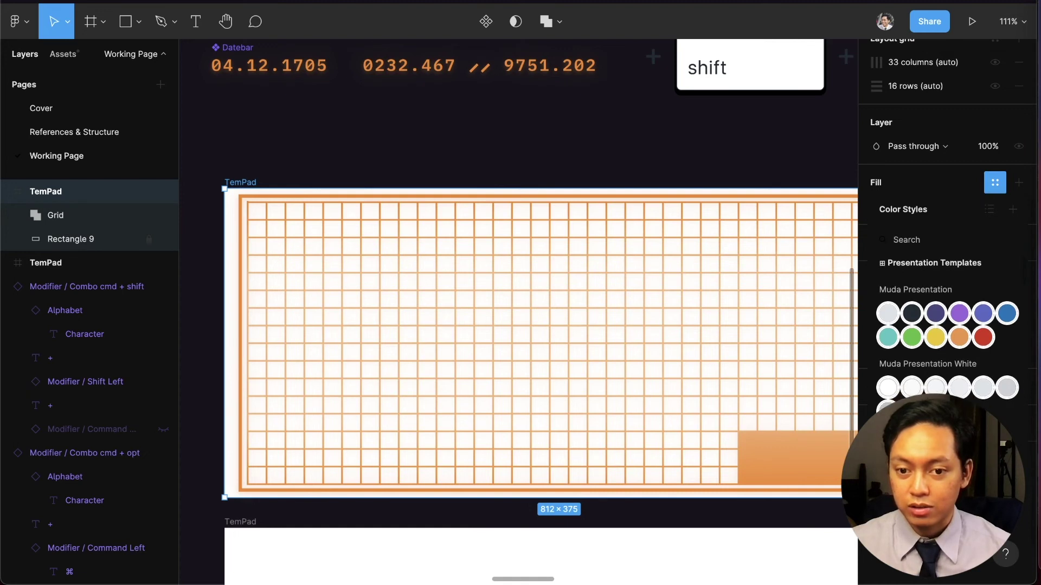
key(Escape)
click(632, 167)
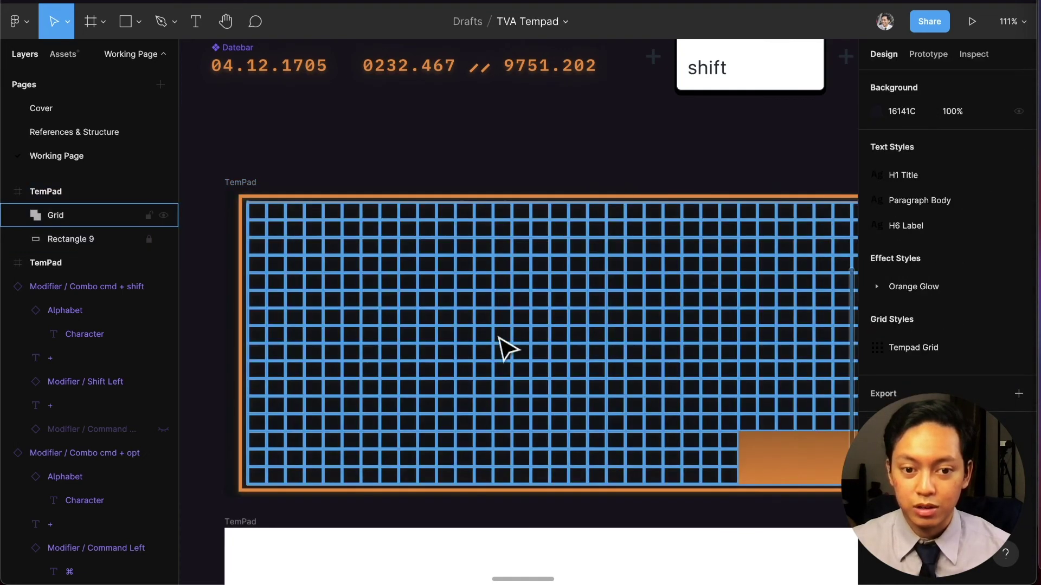
Try the Grid at 12% layer opacity.
click(678, 275)
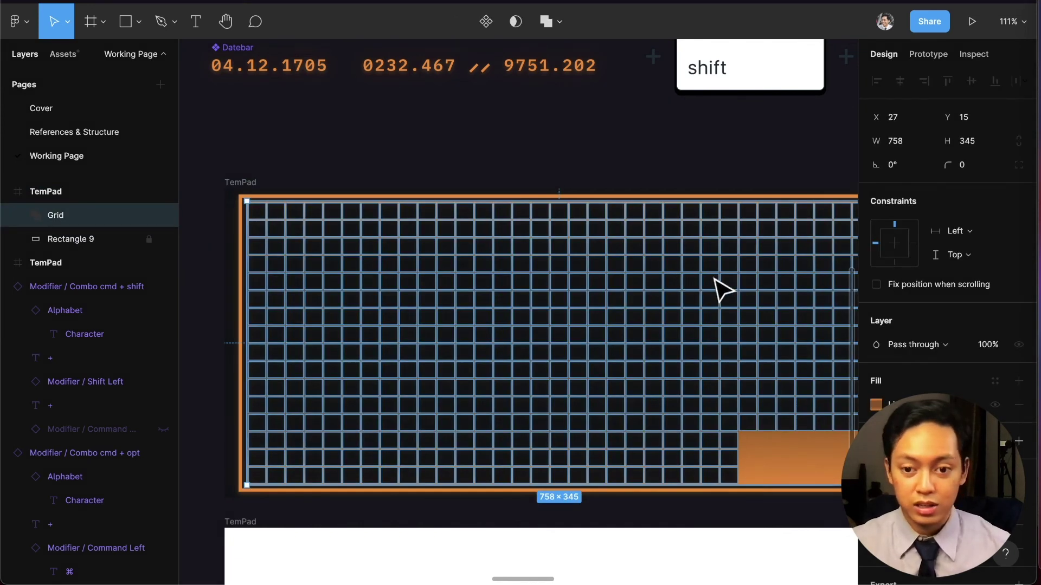
key(1)
key(2)
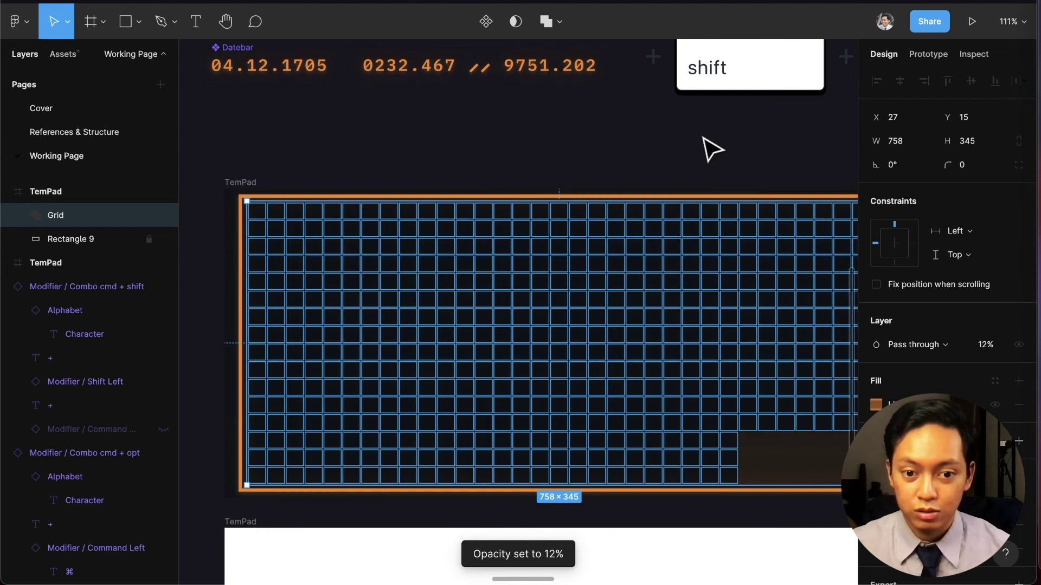
click(716, 165)
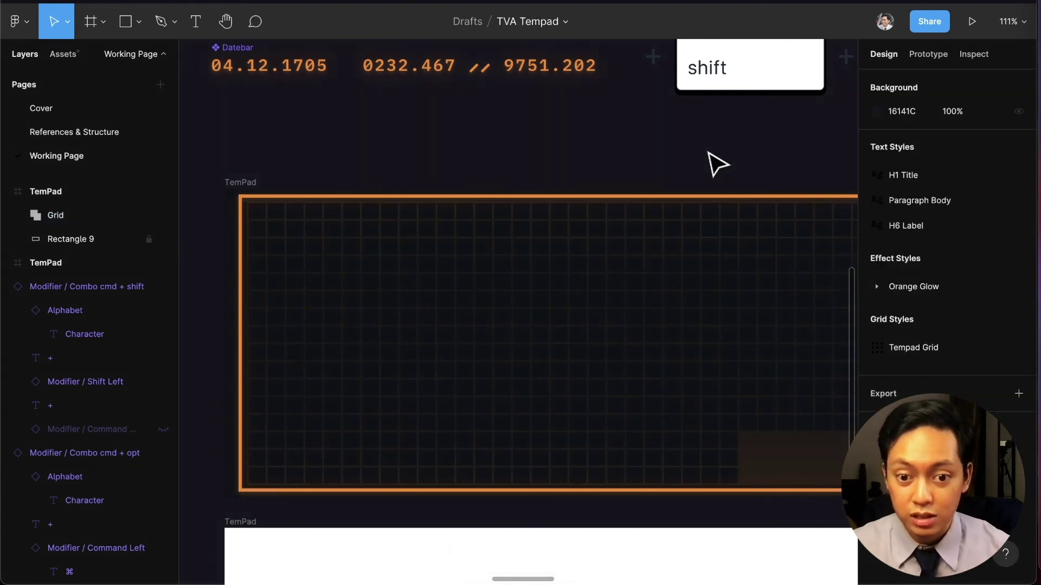
Set the Grid's layer opacity to 20% and keep the Grid selected.
click(709, 216)
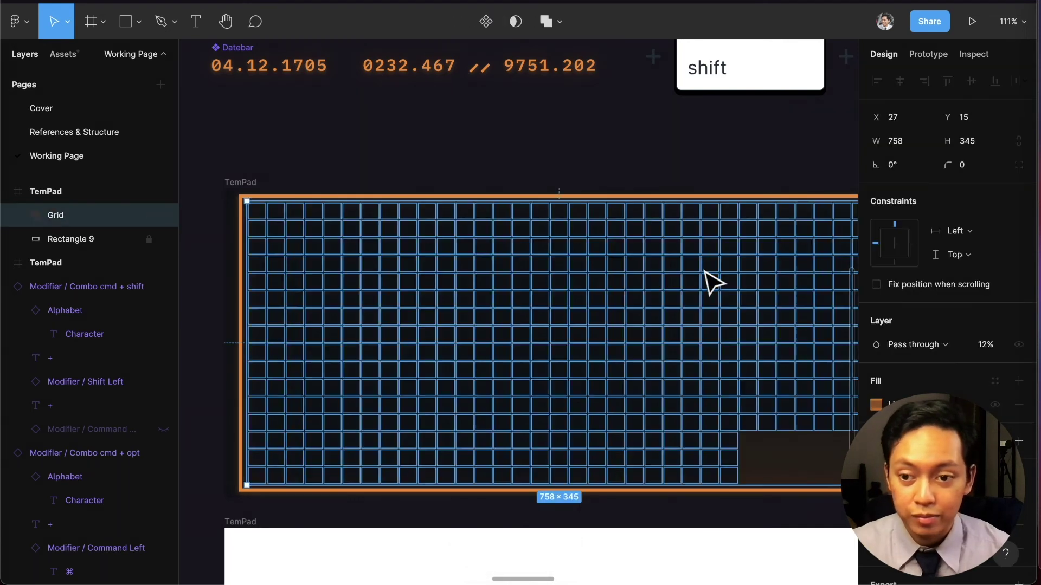
click(987, 345)
text(20)
key(Return)
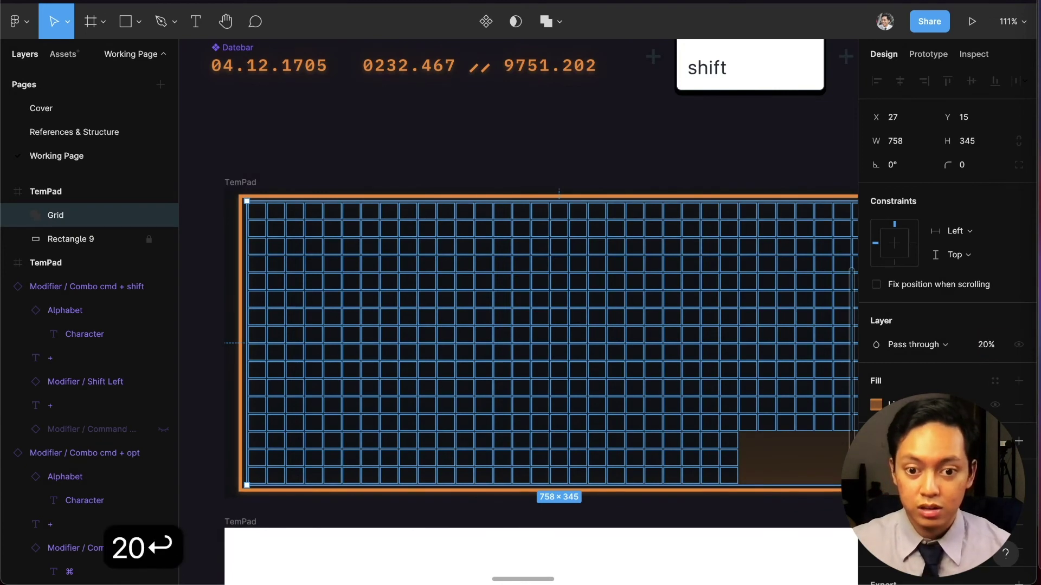
click(698, 184)
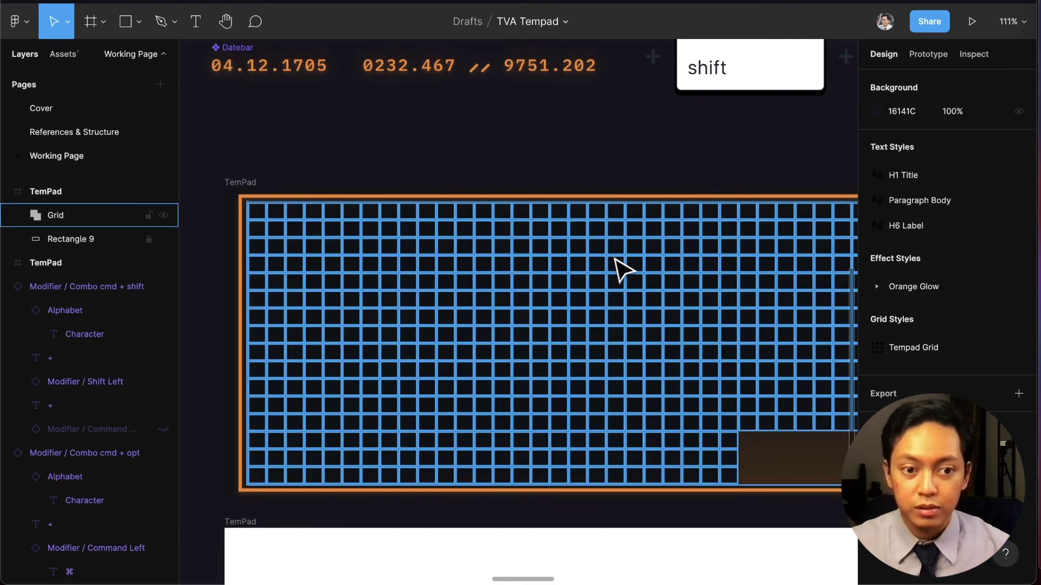
click(624, 269)
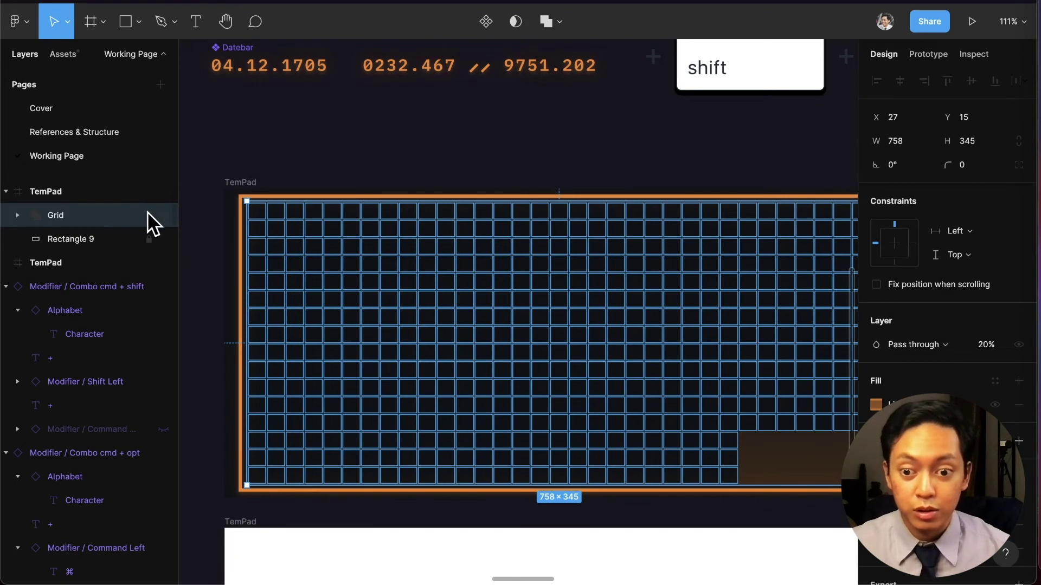
Hide Rectangle 21 in the Grid's lower-right corner to check the cells beneath it, and make it visible again.
scroll(499, 320, right, 3)
scroll(535, 332, down, 2)
scroll(682, 398, up, 6)
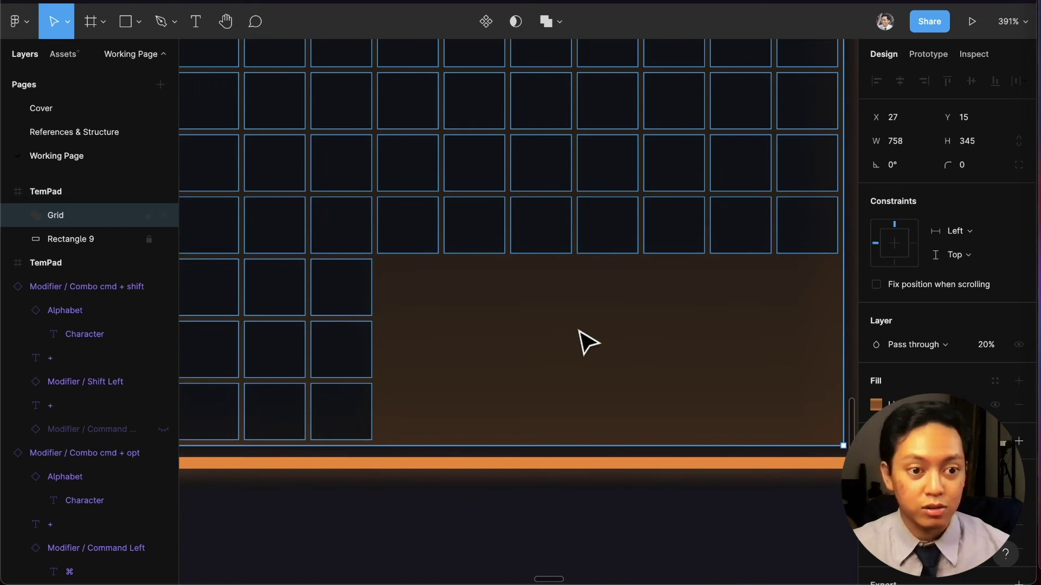
double_click(588, 343)
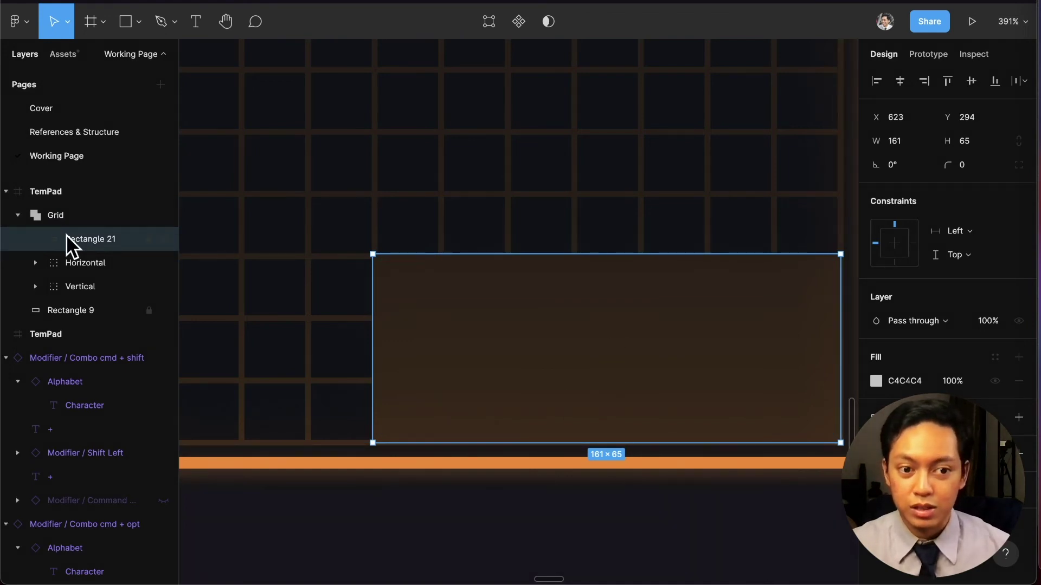
click(162, 242)
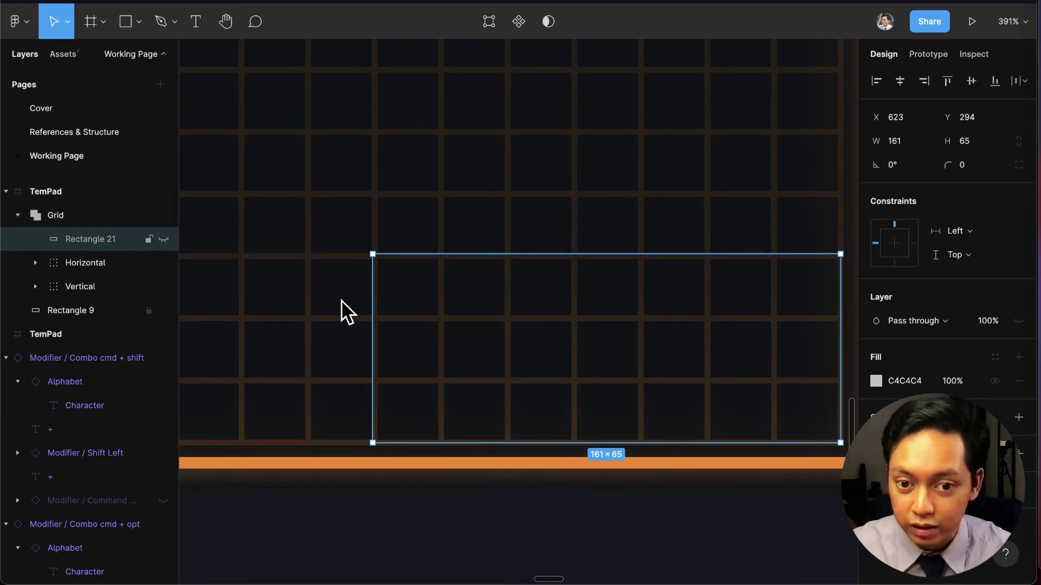
key(super+shift+h)
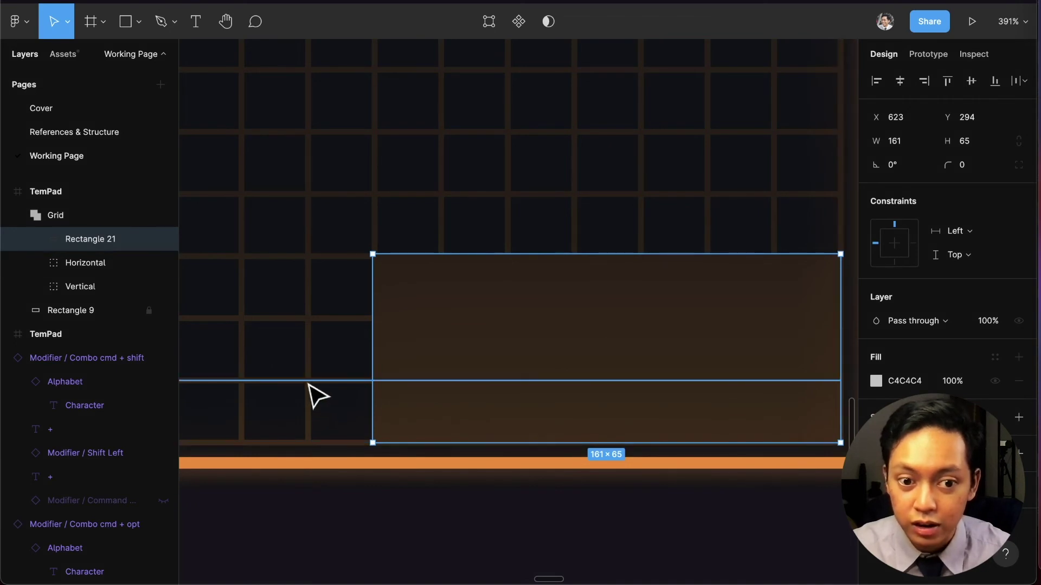
click(537, 231)
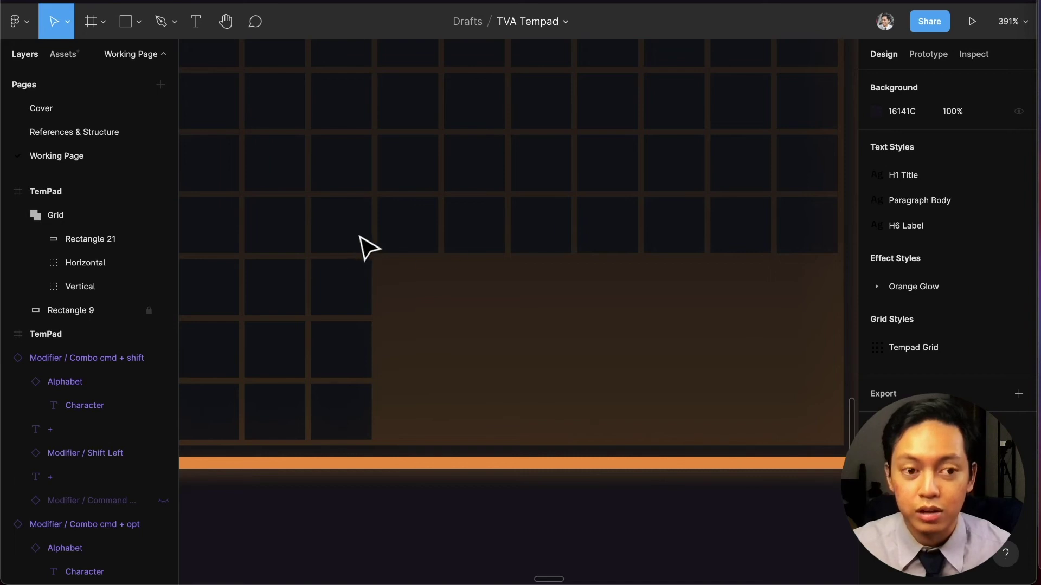
Lock the Grid layer inside the TemPad frame.
scroll(438, 236, down, 1)
scroll(440, 244, down, 5)
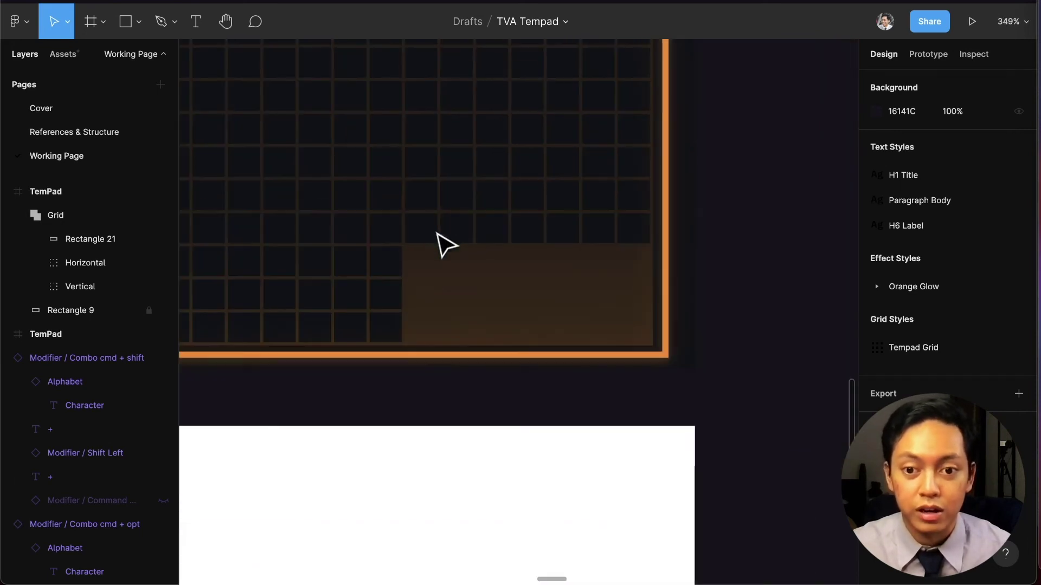
scroll(440, 244, down, 2)
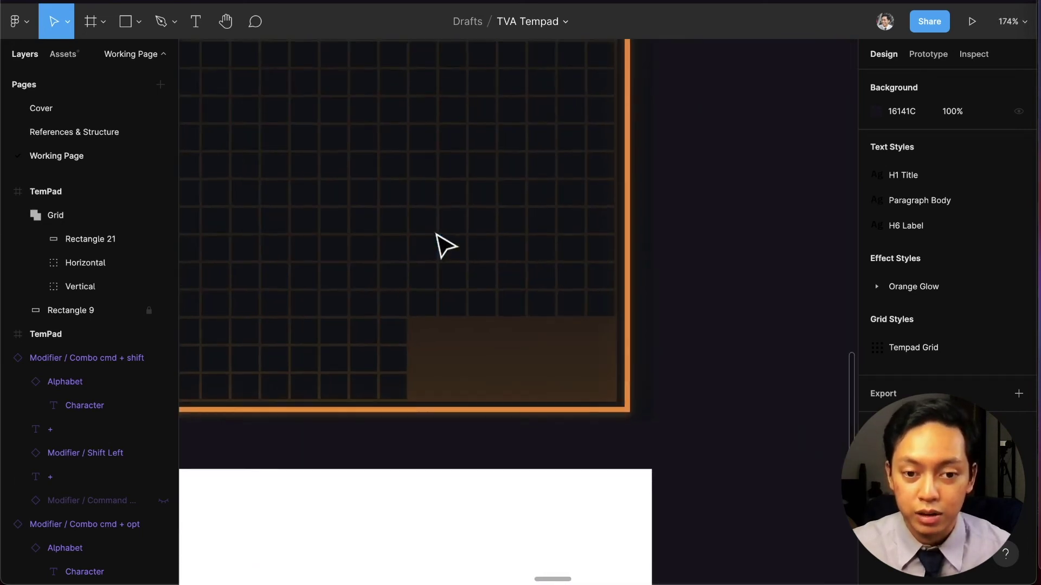
click(148, 216)
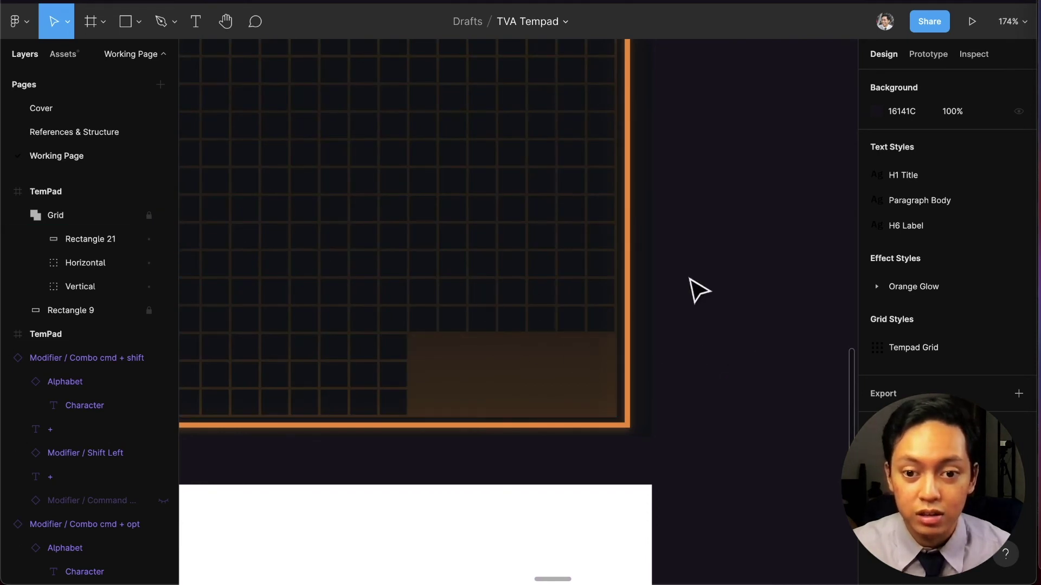
Review the rebuilt TemPad as a whole and examine the logo corner of the annotated reference screenshot.
scroll(692, 290, down, 5)
drag(625, 264, 521, 325)
scroll(548, 274, down, 5)
scroll(518, 284, down, 1)
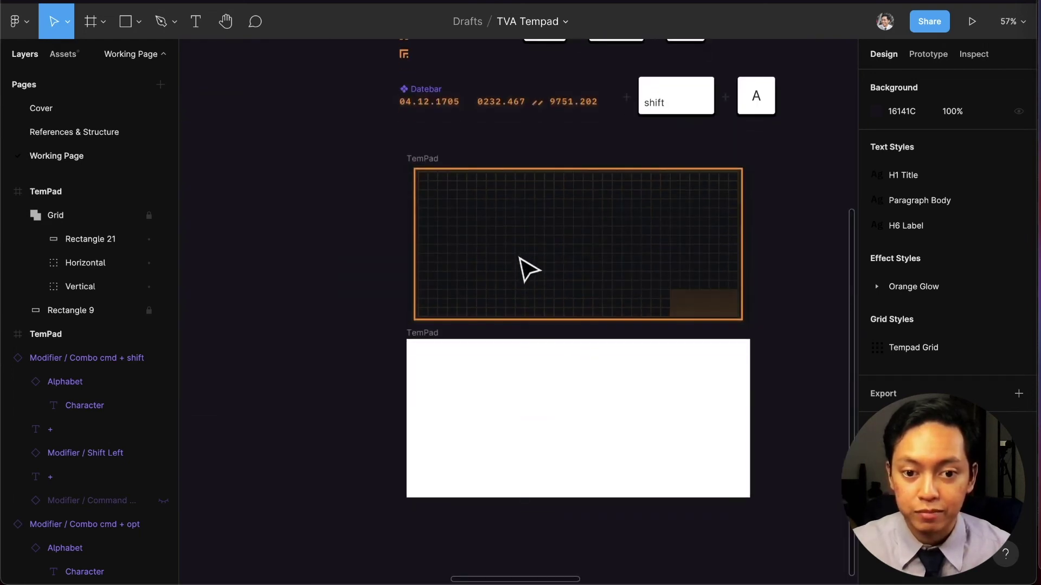
scroll(529, 282, up, 3)
scroll(632, 274, up, 1)
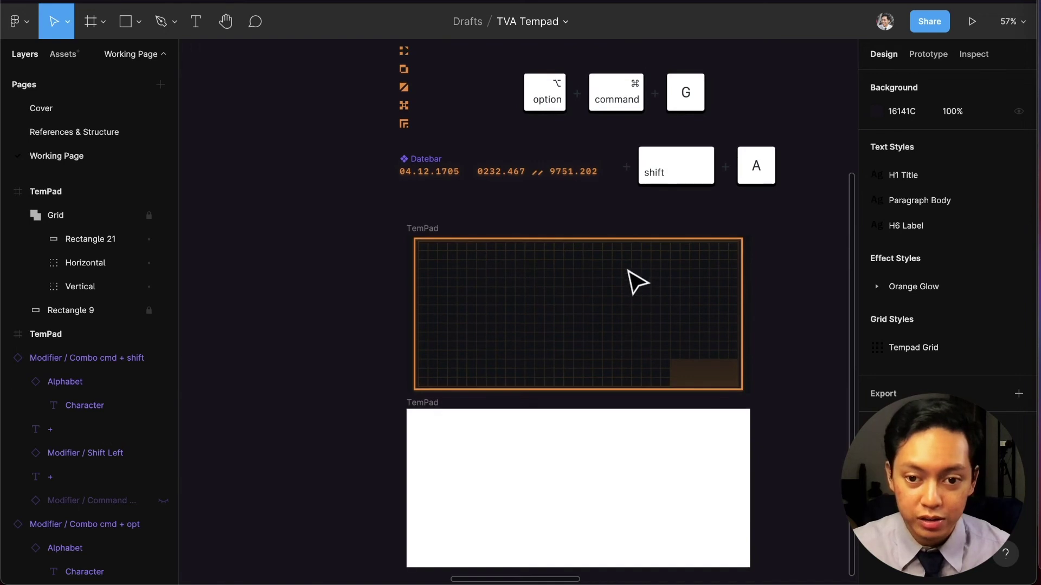
scroll(629, 275, up, 1)
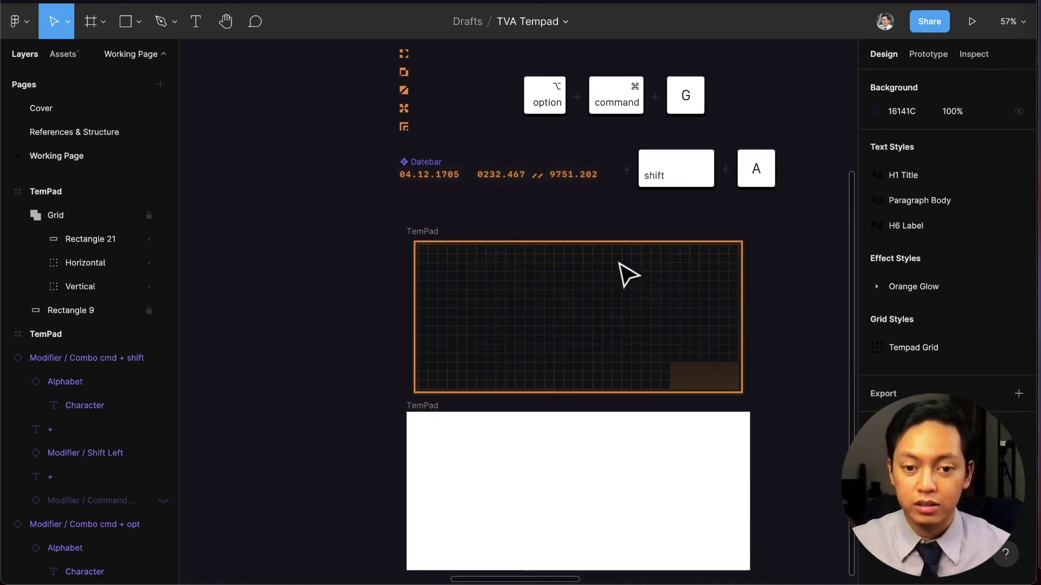
scroll(584, 278, left, 10)
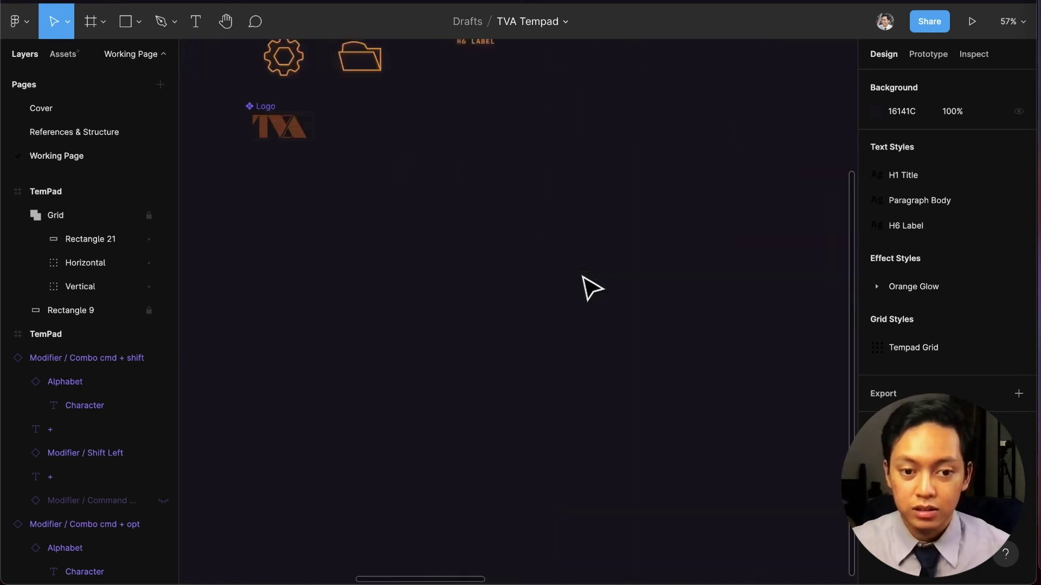
scroll(589, 285, left, 10)
scroll(589, 285, up, 4)
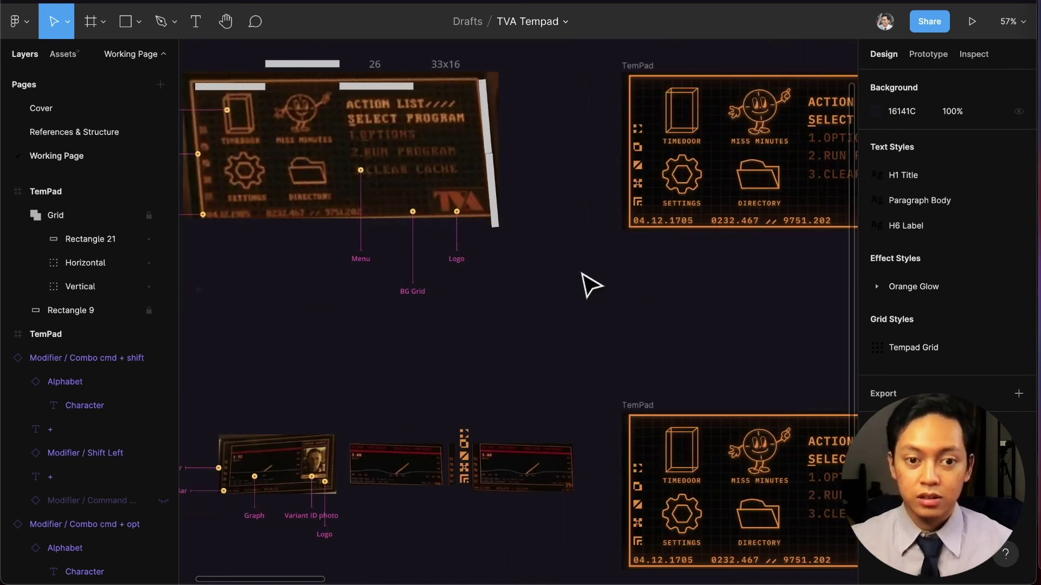
ctrl+scroll(380, 172, up, 5)
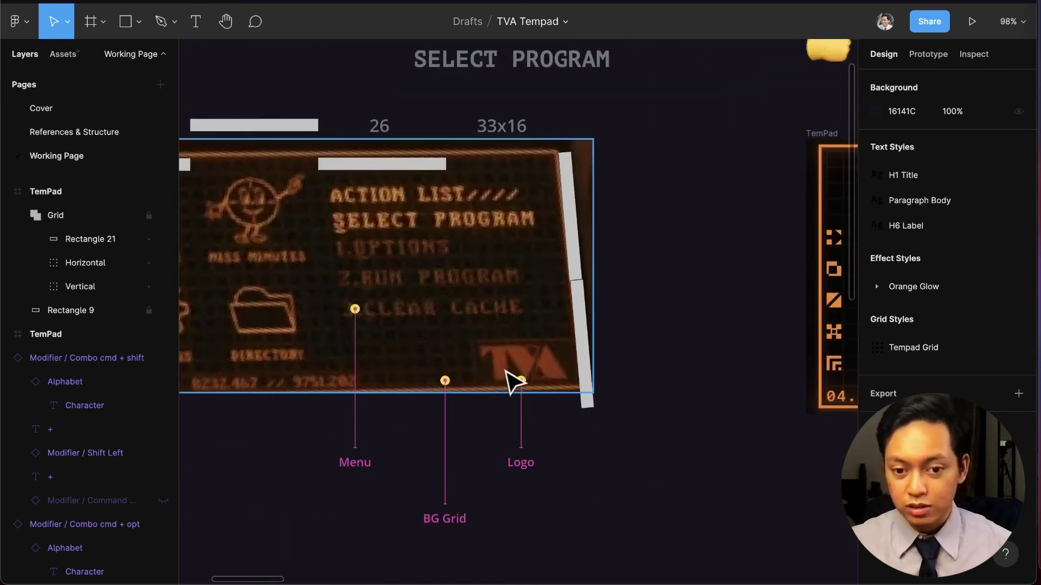
ctrl+scroll(525, 395, down, 5)
ctrl+scroll(529, 402, down, 2)
scroll(530, 401, right, 10)
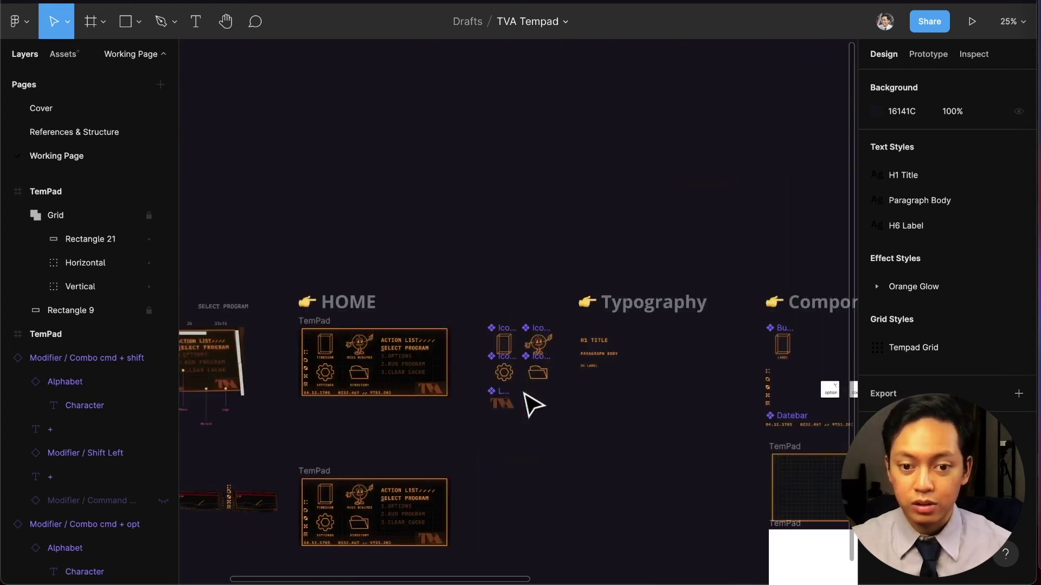
ctrl+scroll(515, 320, down, 1)
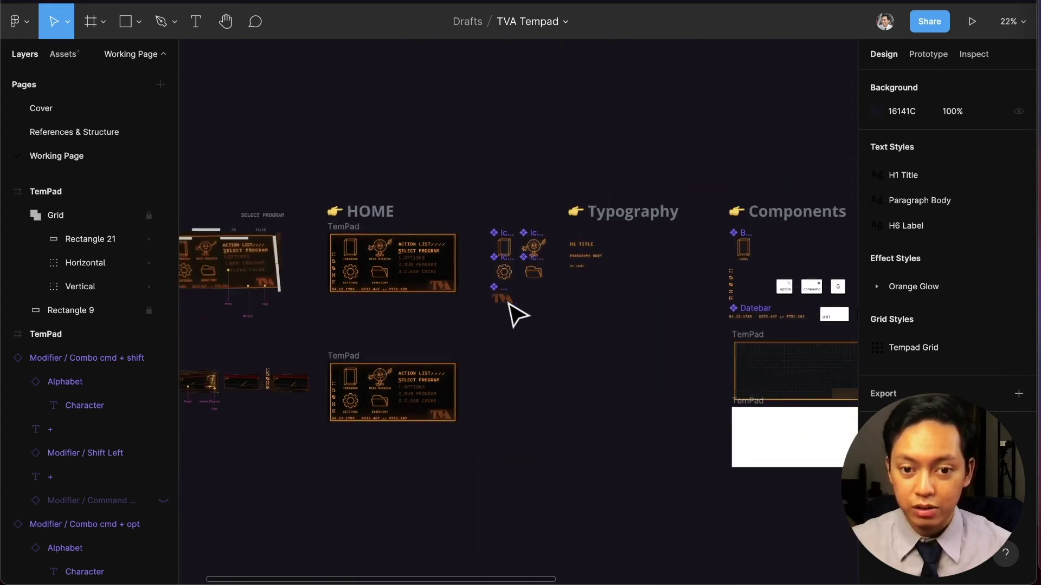
Add a copy of the Logo component to the gridded TemPad, positioned over the solid lower-right block at X 624, Y 295.
ctrl+scroll(516, 313, up, 2)
drag(518, 300, 816, 428)
scroll(766, 425, right, 3)
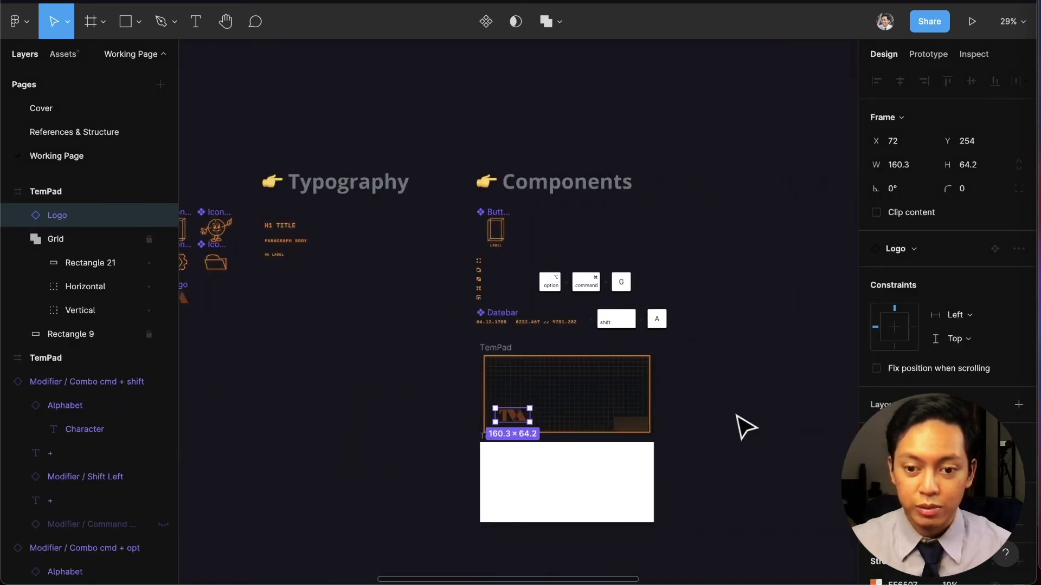
scroll(658, 430, up, 5)
drag(346, 425, 574, 440)
scroll(599, 437, up, 10)
scroll(687, 455, up, 3)
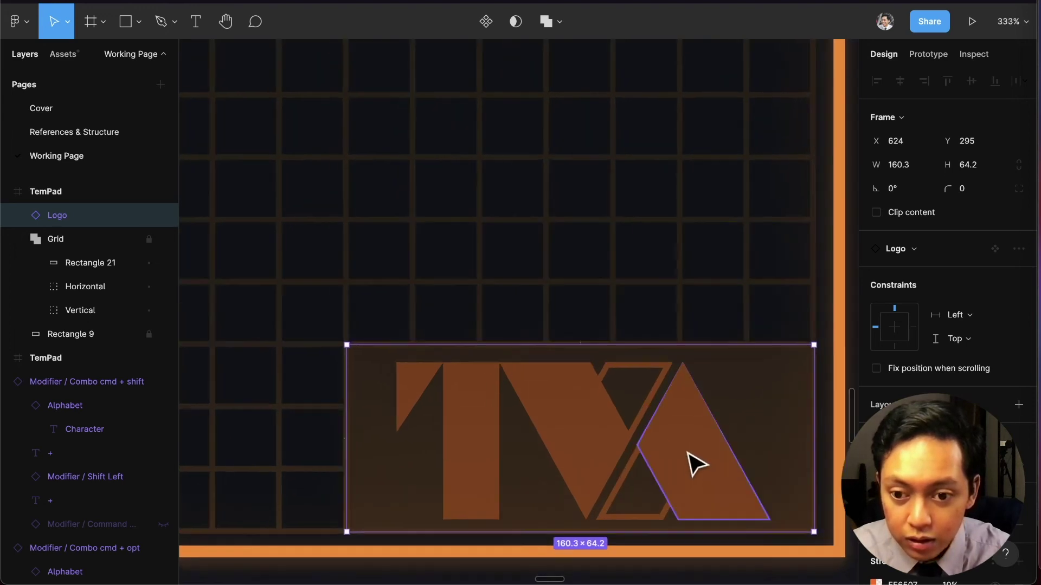
click(716, 328)
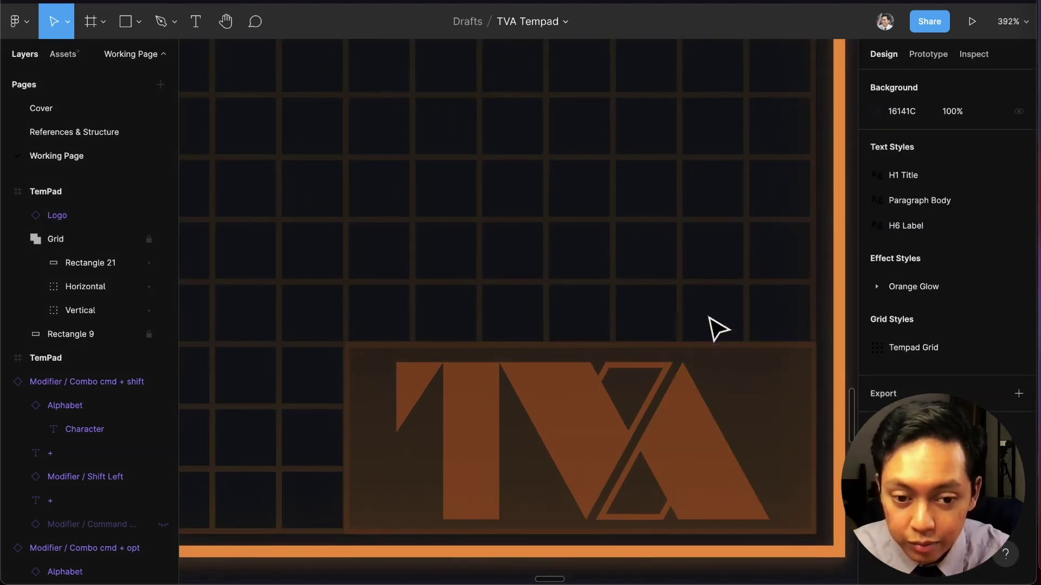
Compare the rebuilt TemPad's grid and logo placement with the finished TemPad screen in the HOME section.
scroll(710, 320, down, 10)
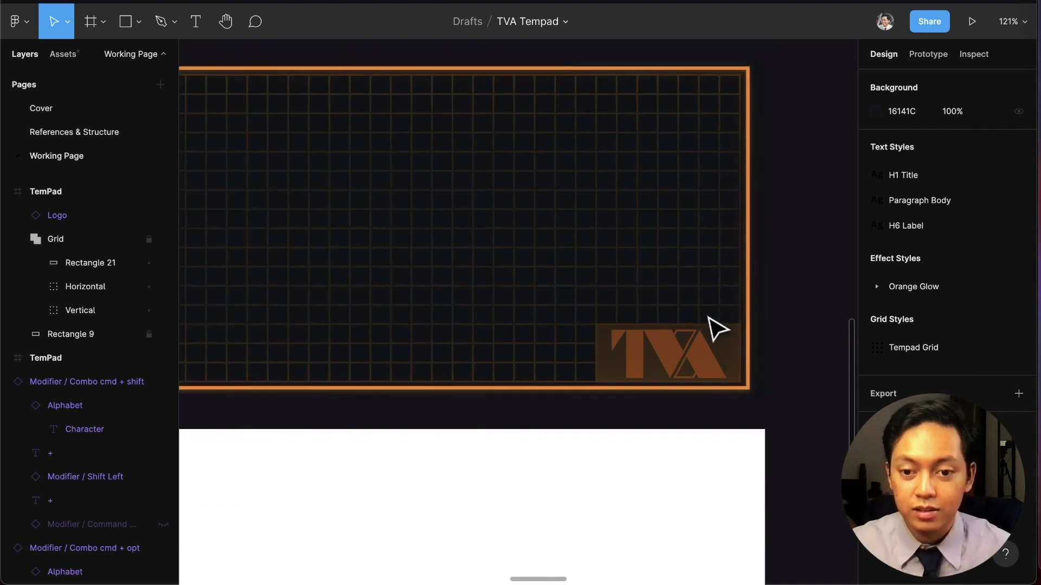
scroll(708, 320, up, 8)
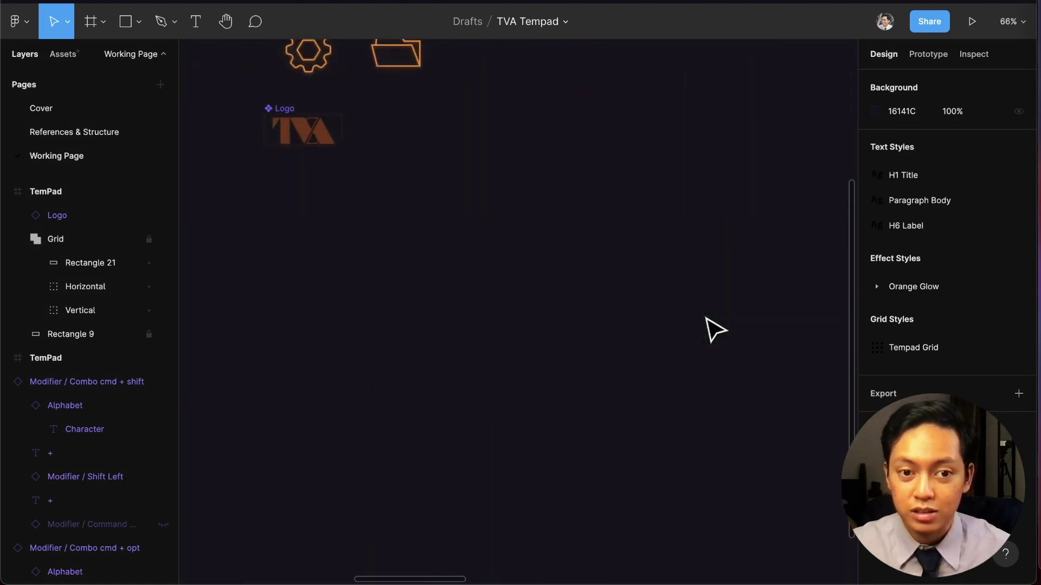
scroll(703, 322, left, 3)
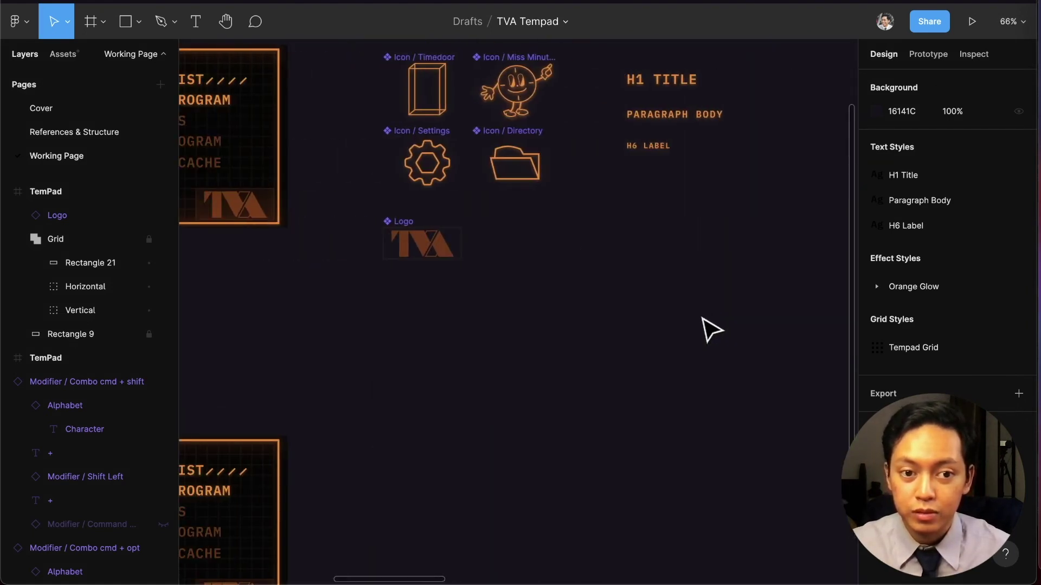
scroll(699, 320, left, 5)
scroll(395, 205, up, 10)
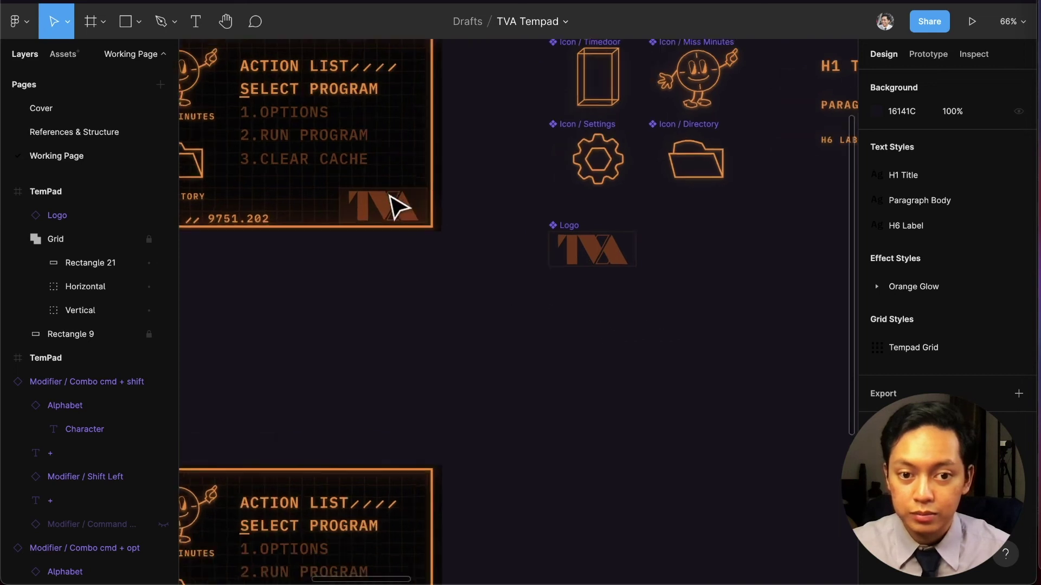
scroll(487, 308, down, 10)
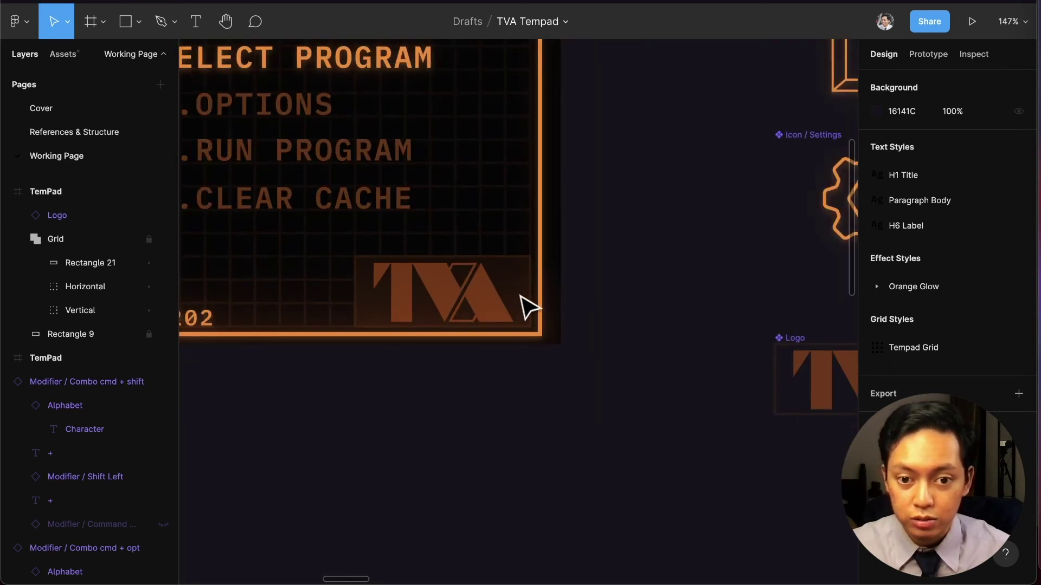
scroll(530, 315, right, 8)
scroll(529, 318, down, 5)
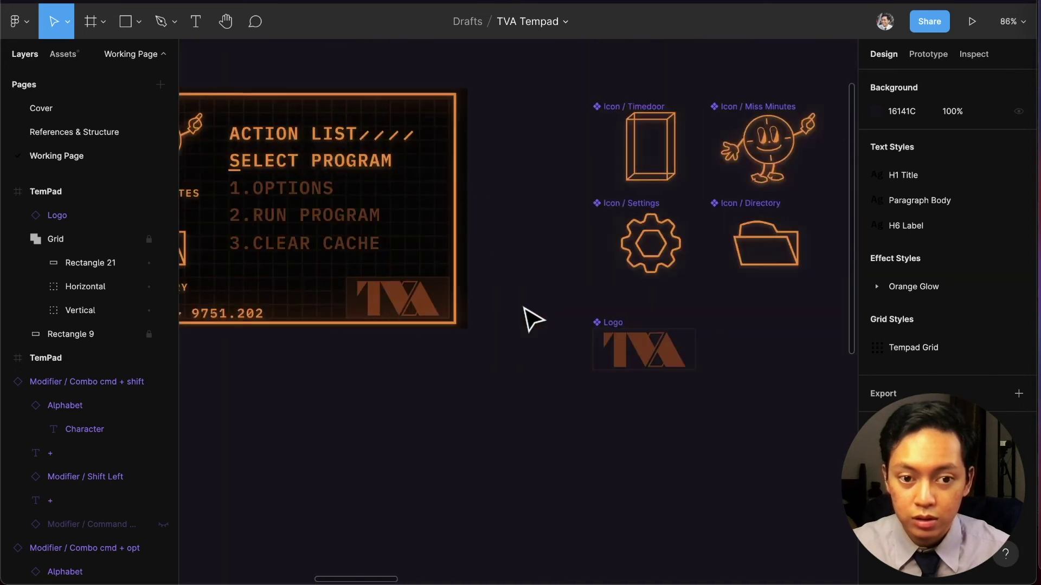
scroll(533, 320, left, 5)
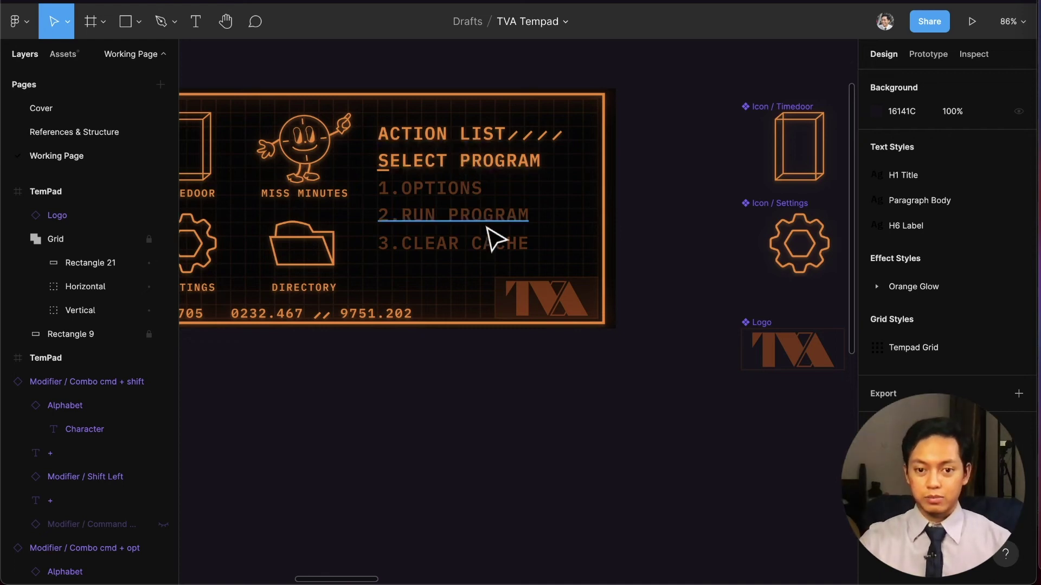
scroll(433, 249, right, 15)
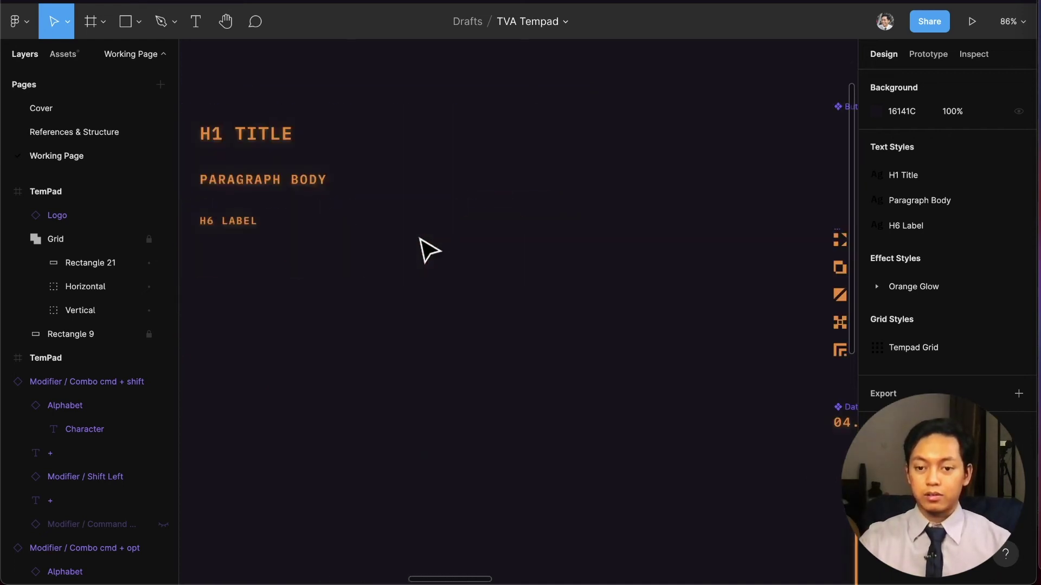
scroll(428, 250, down, 8)
scroll(425, 249, right, 7)
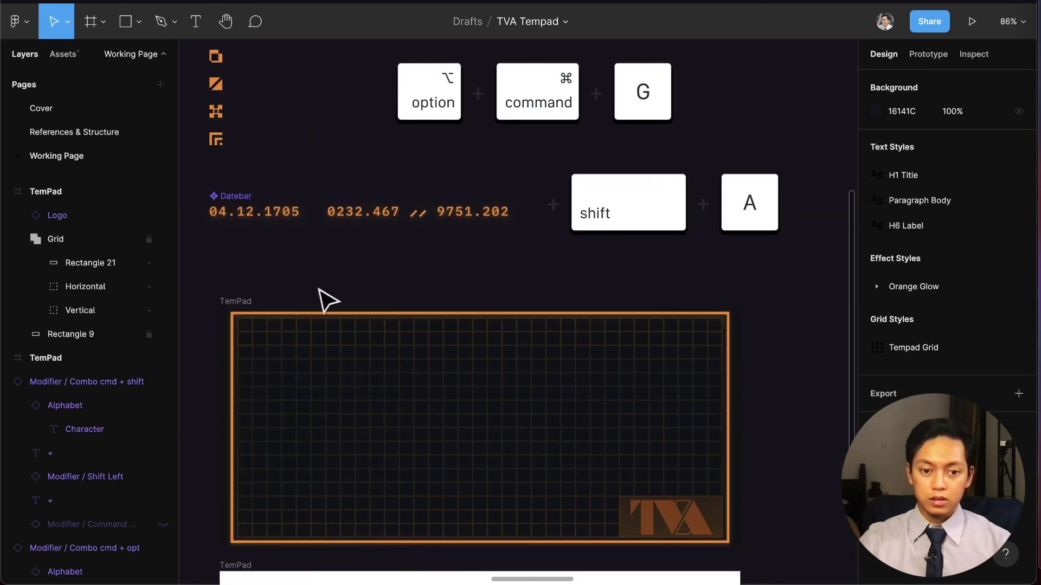
Create a prototype connection from the gridded TemPad frame to the blank white TemPad below, with the iPhone X preview beside the canvas.
click(255, 305)
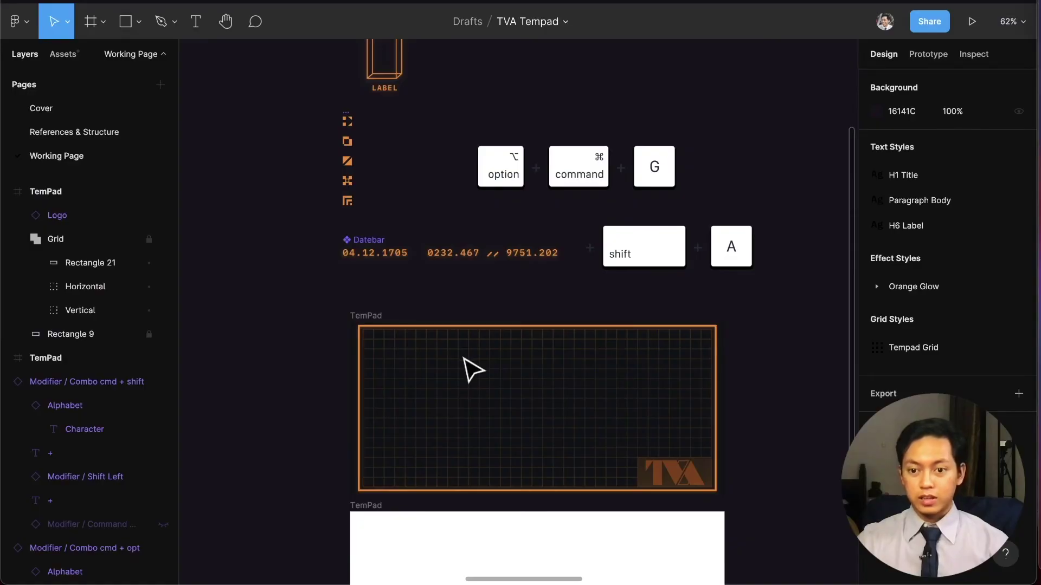
click(378, 316)
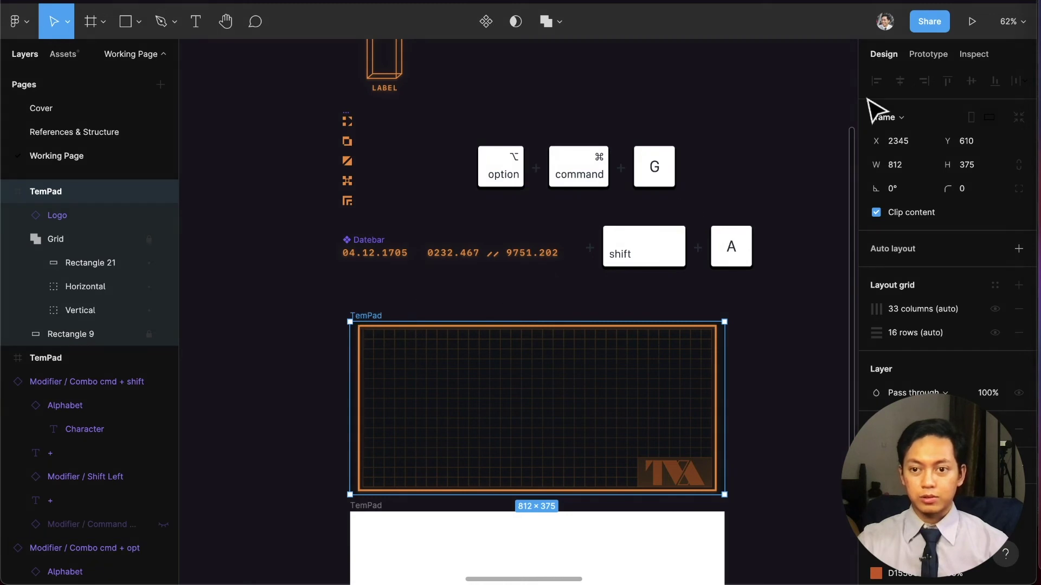
click(941, 56)
scroll(758, 411, down, 3)
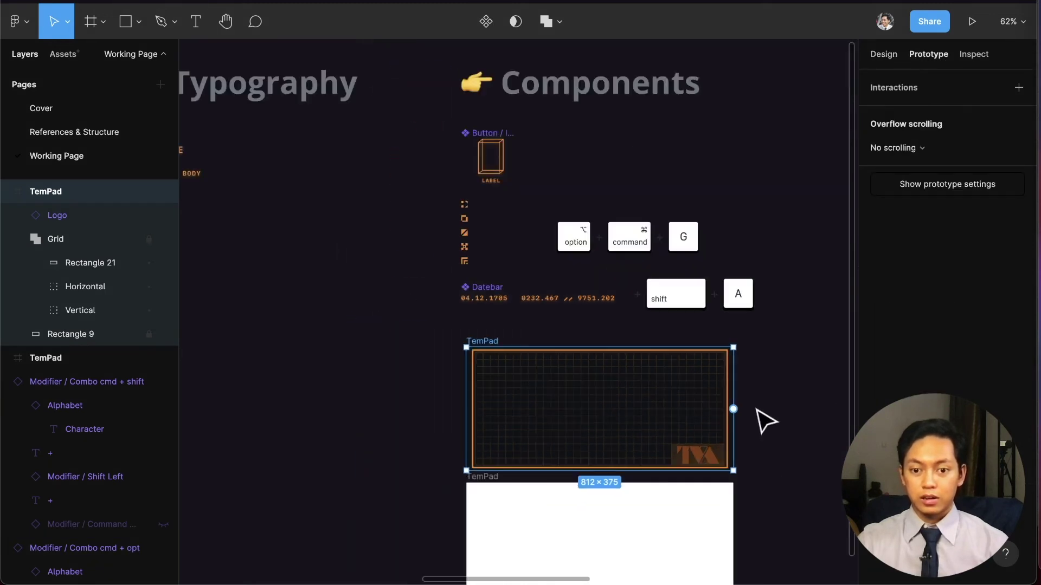
scroll(765, 418, down, 3)
click(759, 402)
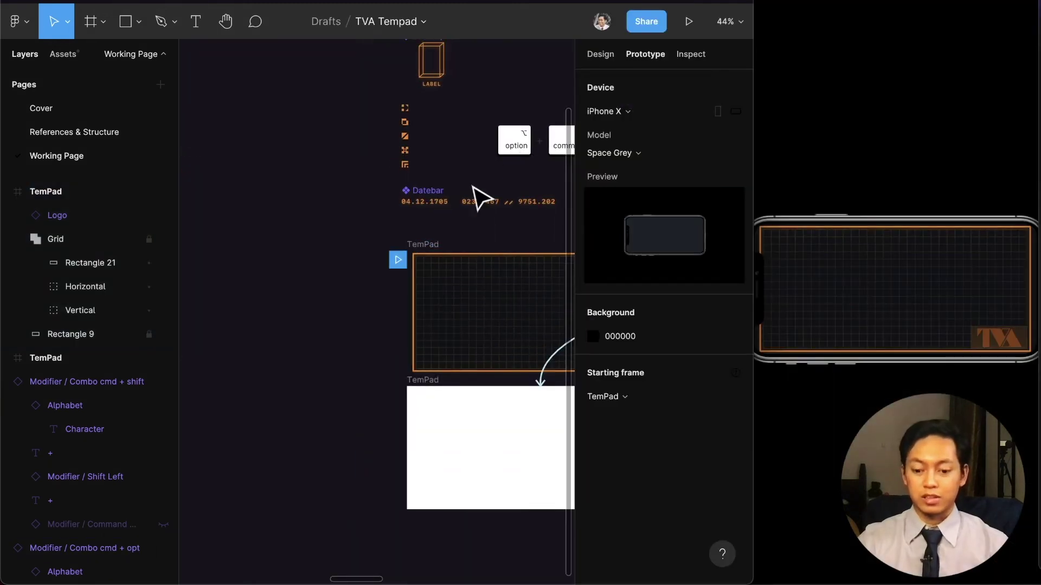
Examine the text size, spacing and grid alignment of the action list in the finished TemPad screen of the HOME section.
key(super+backslash)
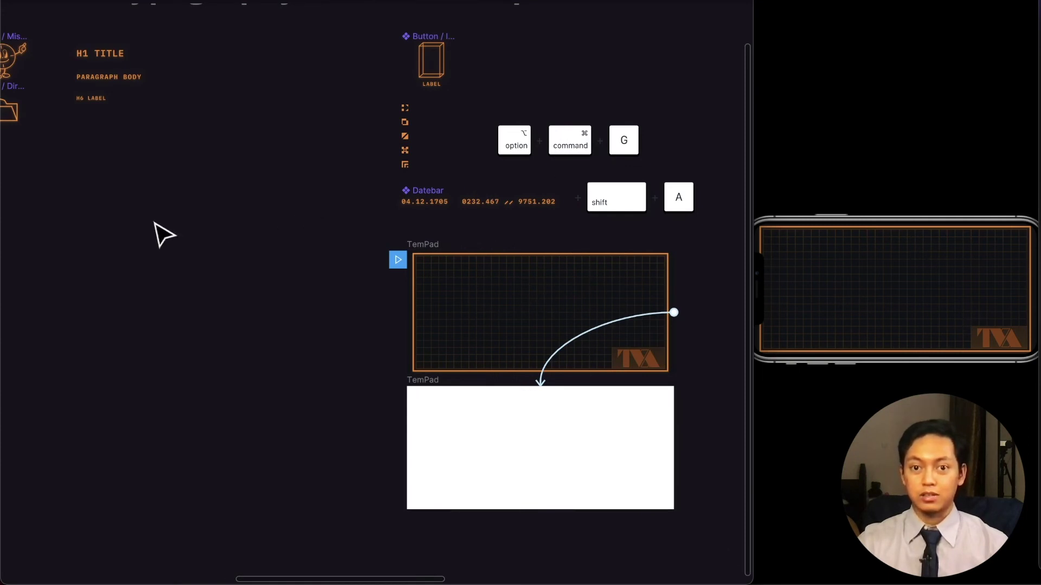
scroll(190, 200, left, 10)
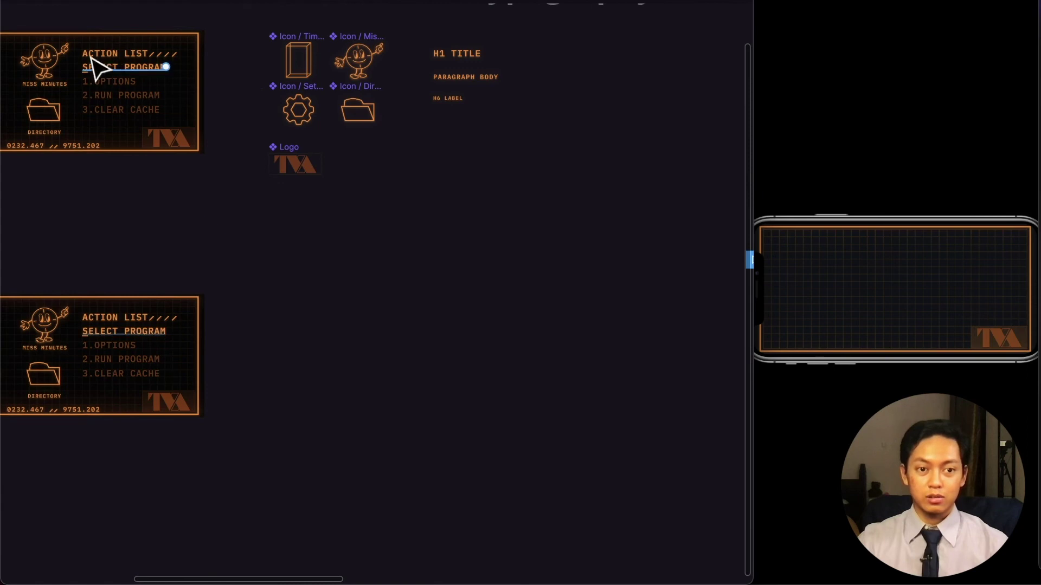
scroll(105, 60, left, 1)
scroll(130, 63, up, 5)
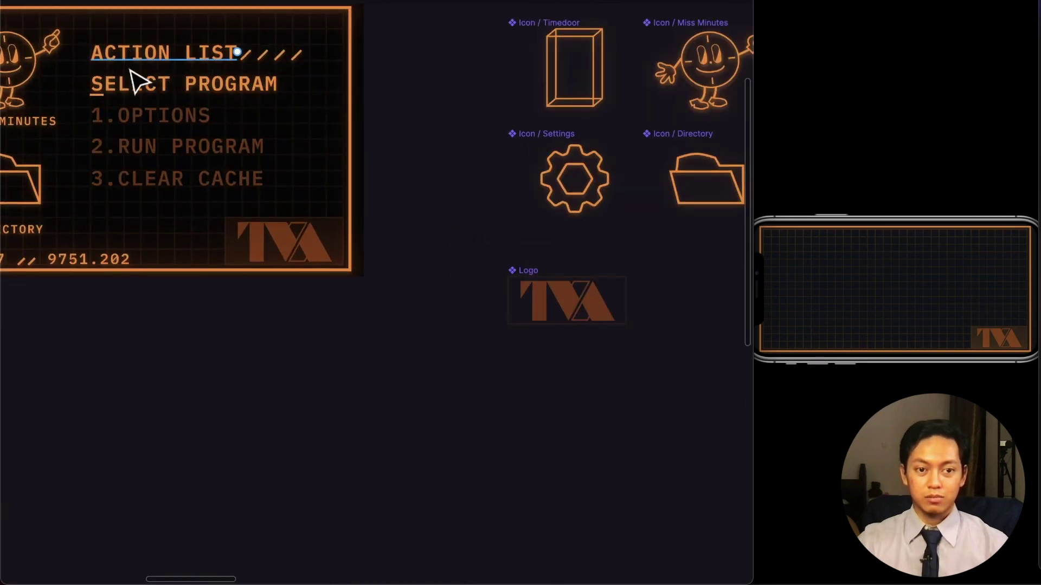
scroll(130, 56, up, 3)
scroll(121, 51, left, 2)
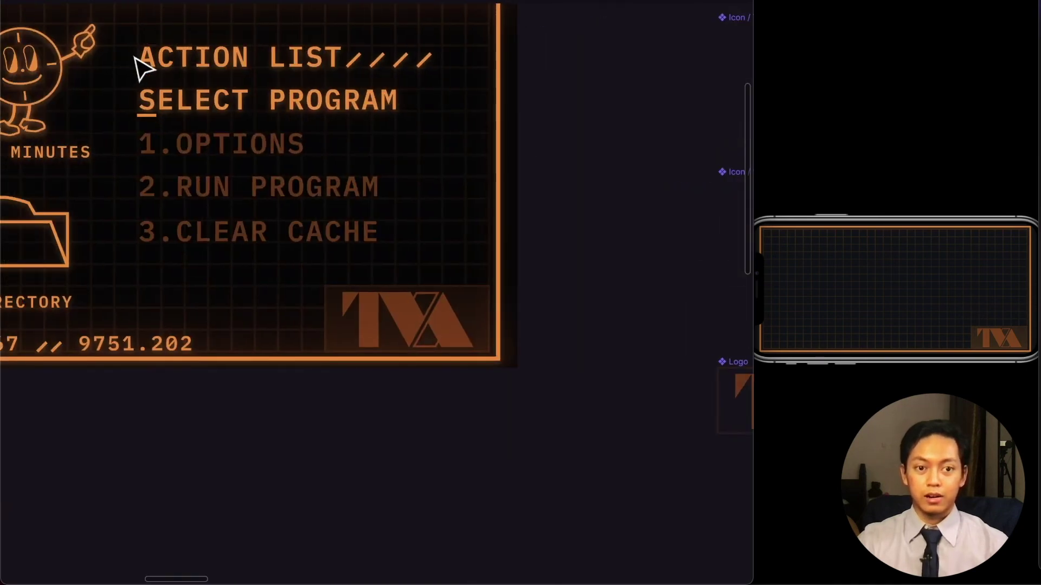
scroll(135, 65, up, 3)
scroll(132, 81, up, 5)
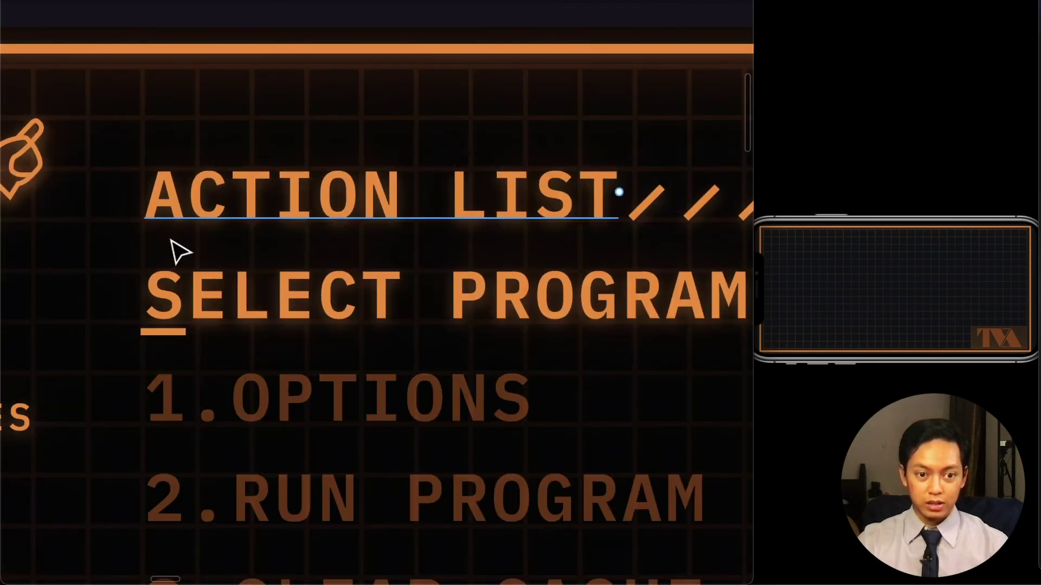
scroll(123, 243, down, 1)
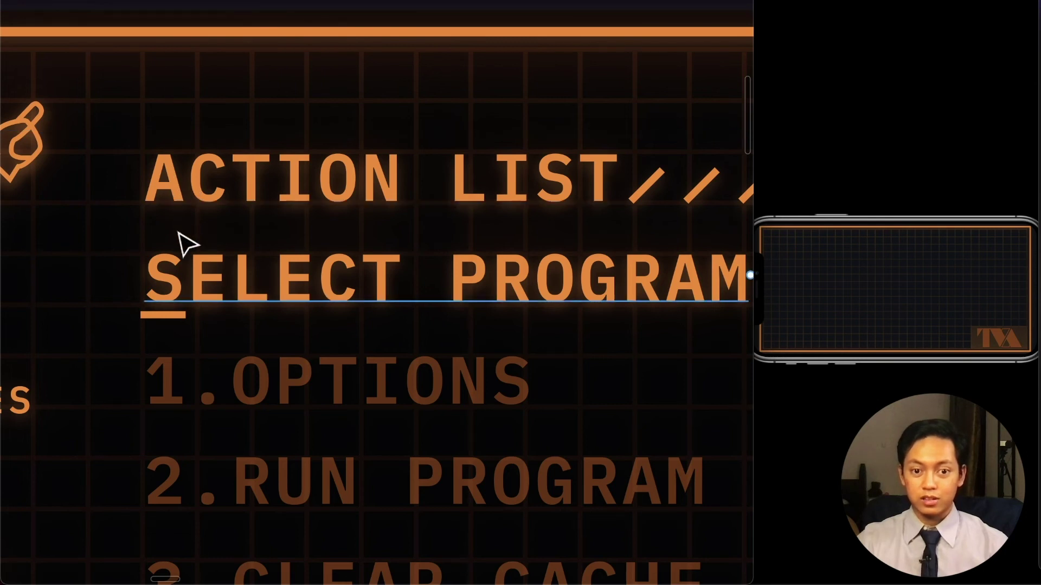
scroll(188, 191, down, 5)
scroll(186, 198, right, 3)
scroll(186, 202, left, 3)
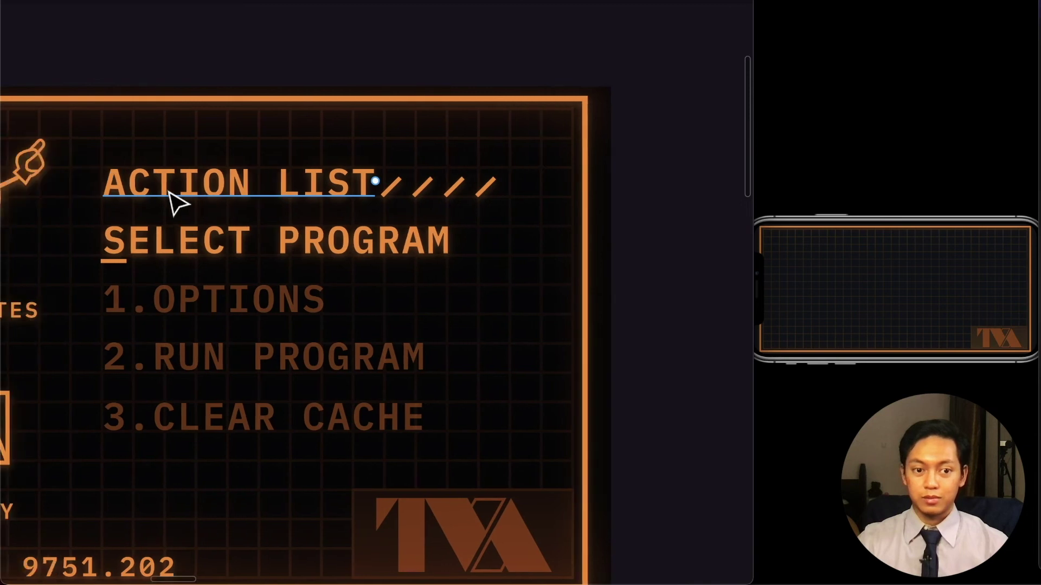
scroll(168, 200, down, 3)
scroll(186, 195, left, 3)
scroll(239, 193, up, 6)
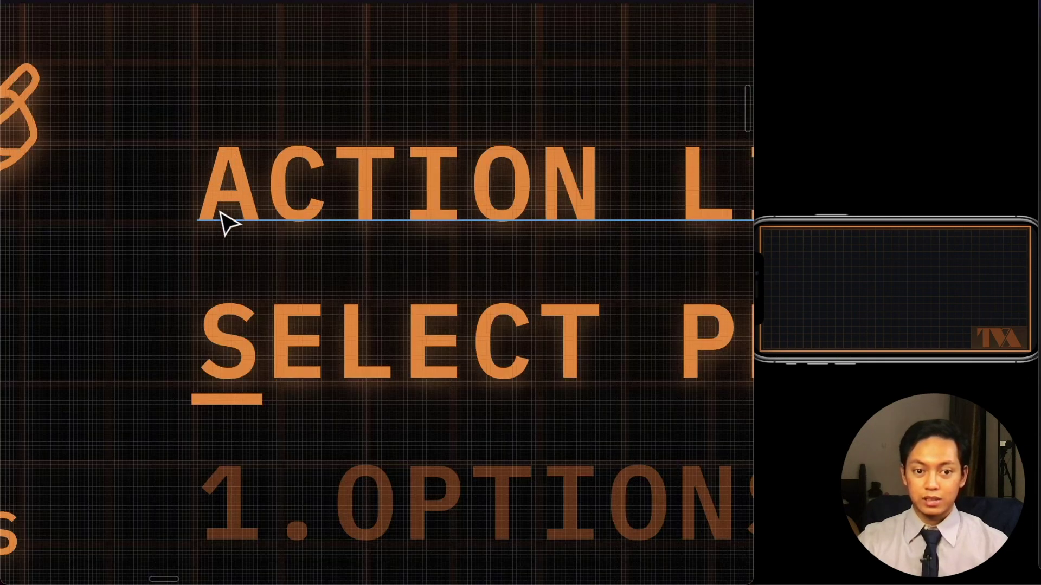
scroll(214, 209, down, 3)
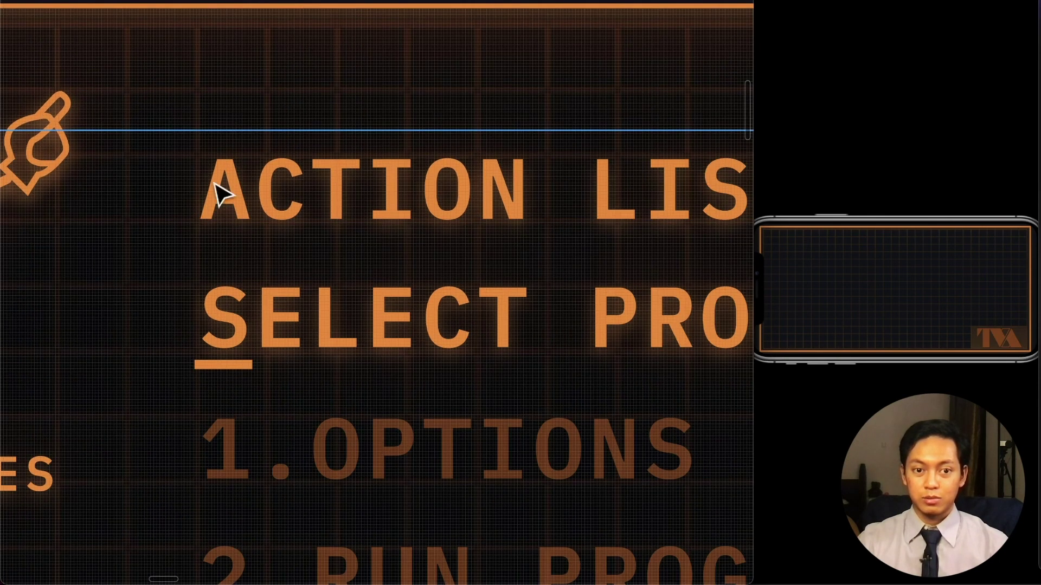
scroll(227, 179, down, 3)
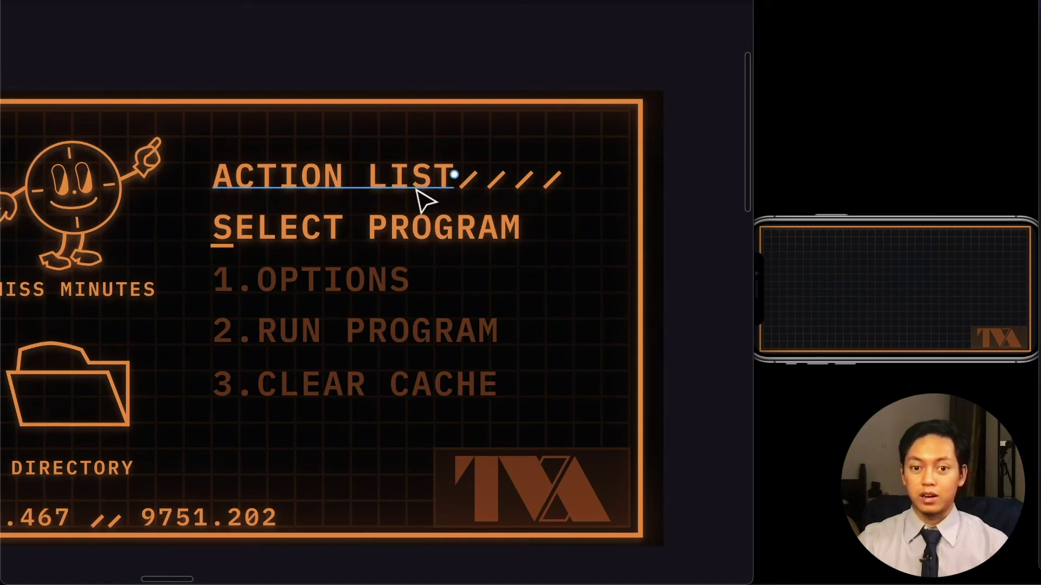
Add a text layer reading "Action List" in the upper middle of the gridded TemPad.
scroll(461, 195, right, 20)
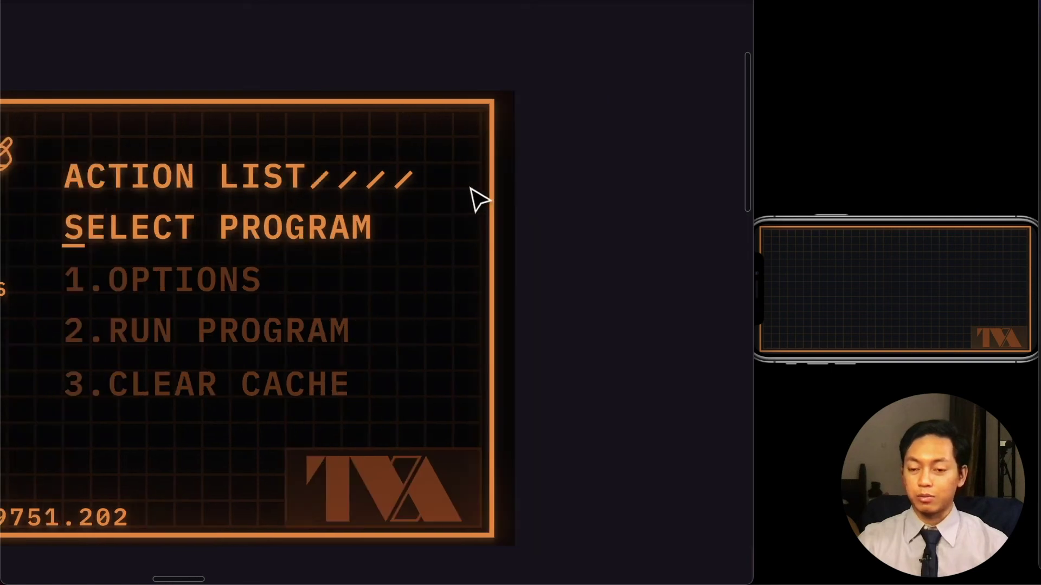
scroll(461, 182, right, 10)
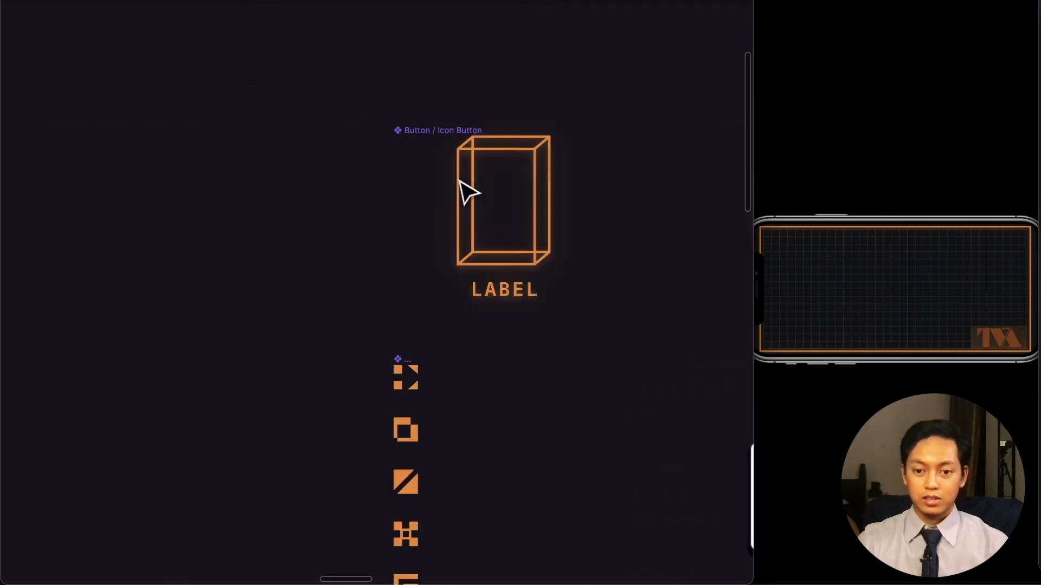
scroll(454, 174, down, 10)
key(t)
click(379, 279)
text(a)
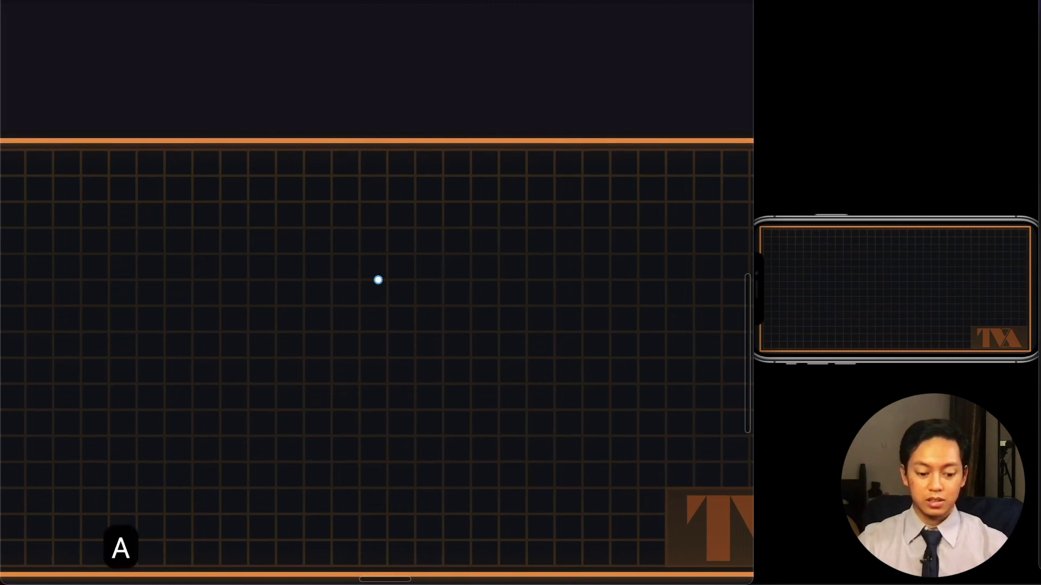
text(cto)
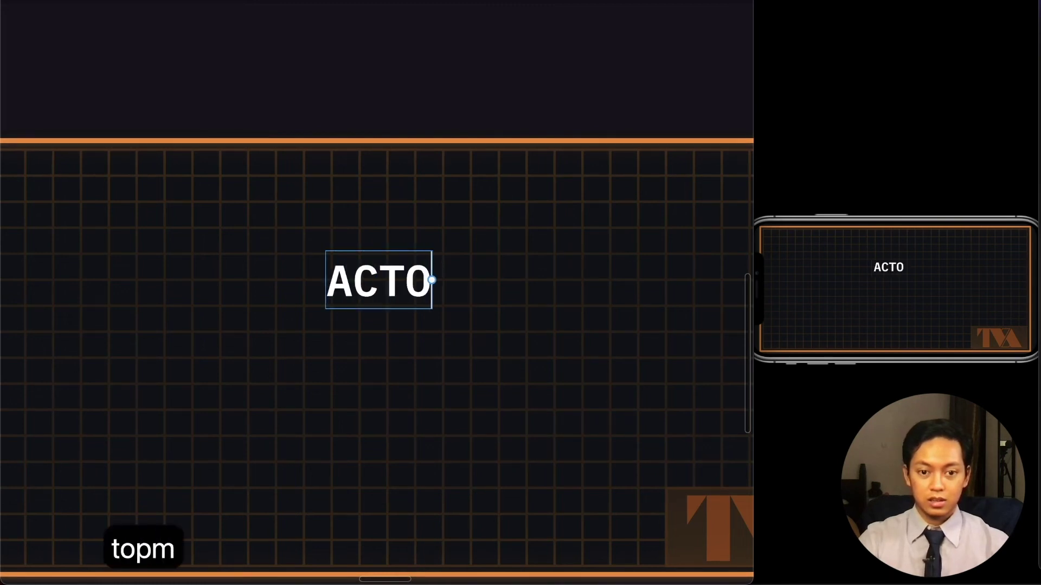
text(pm)
key(Delete)
key(BackSpace)
key(BackSpace)
key(BackSpace)
key(BackSpace)
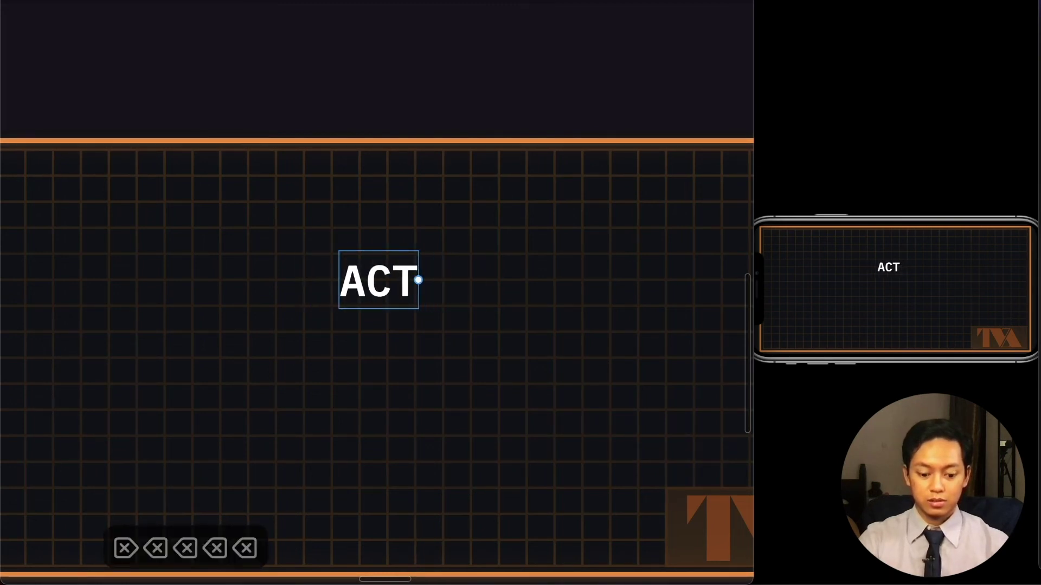
text(ion list)
key(Escape)
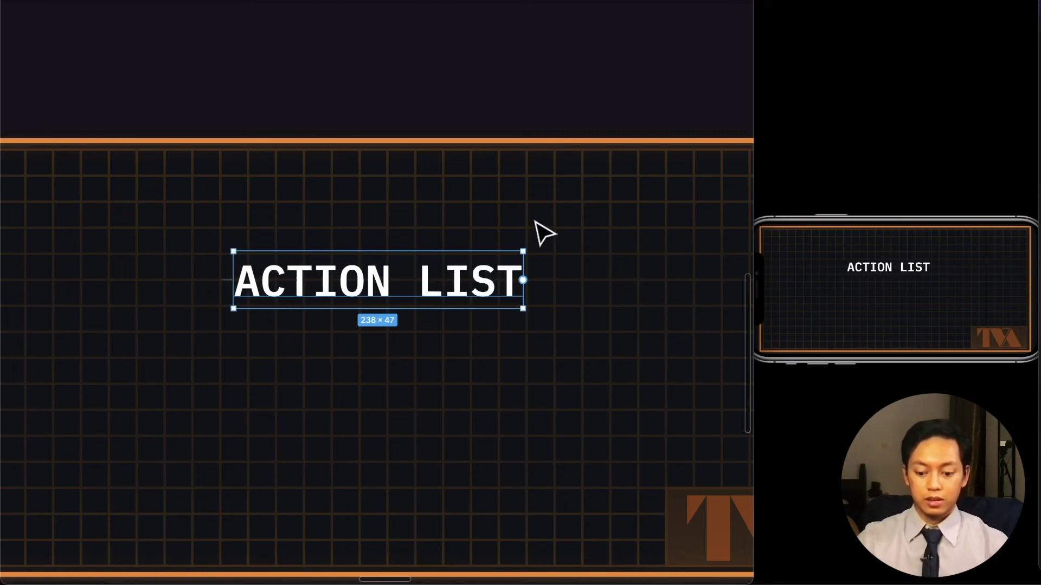
Apply the H1 Title text style to the Action List text and move it to X 350, Y 48.
key(super+bracketright)
key(super+backslash)
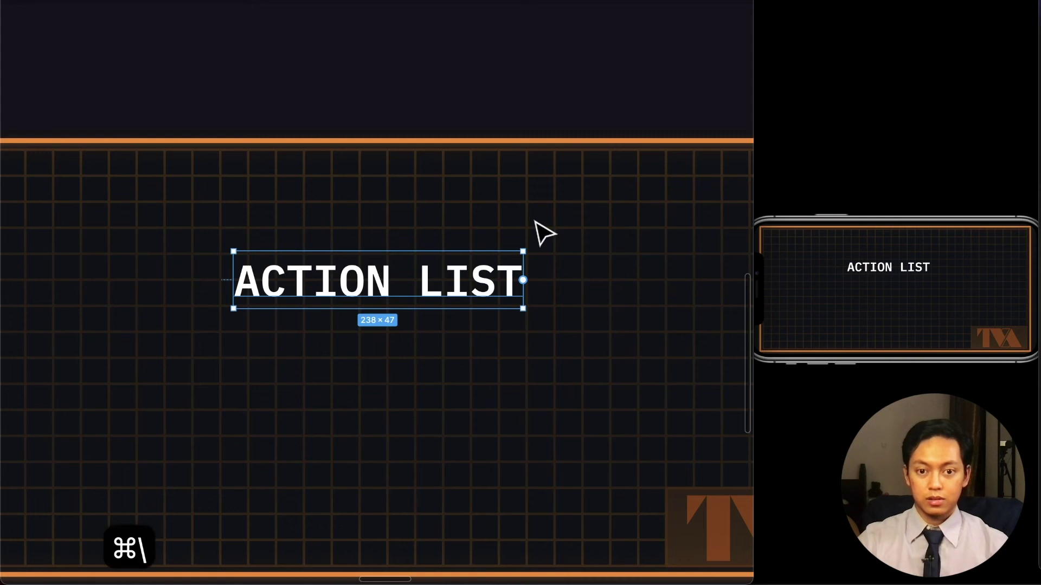
click(601, 54)
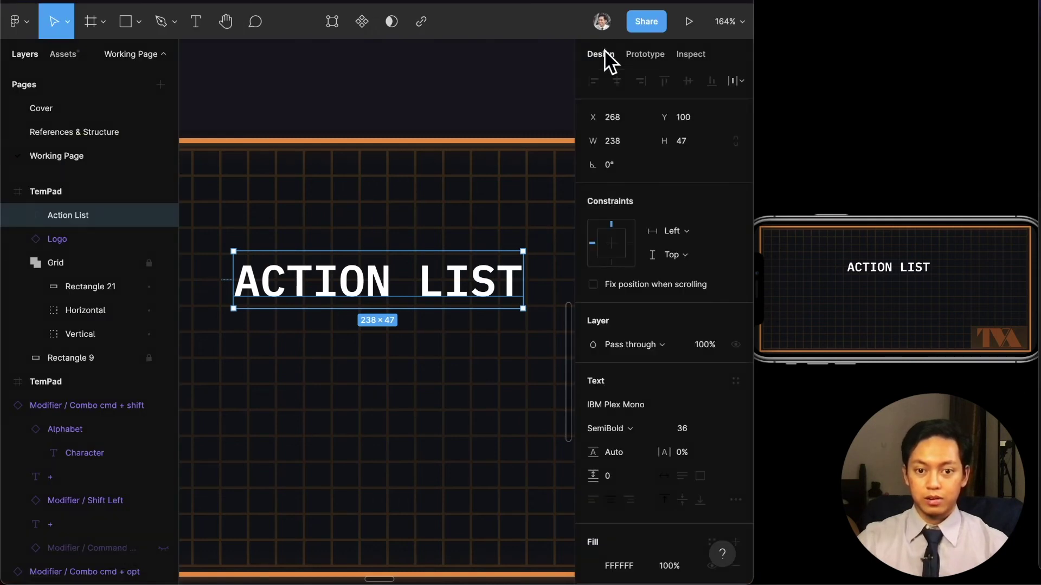
drag(471, 297, 487, 267)
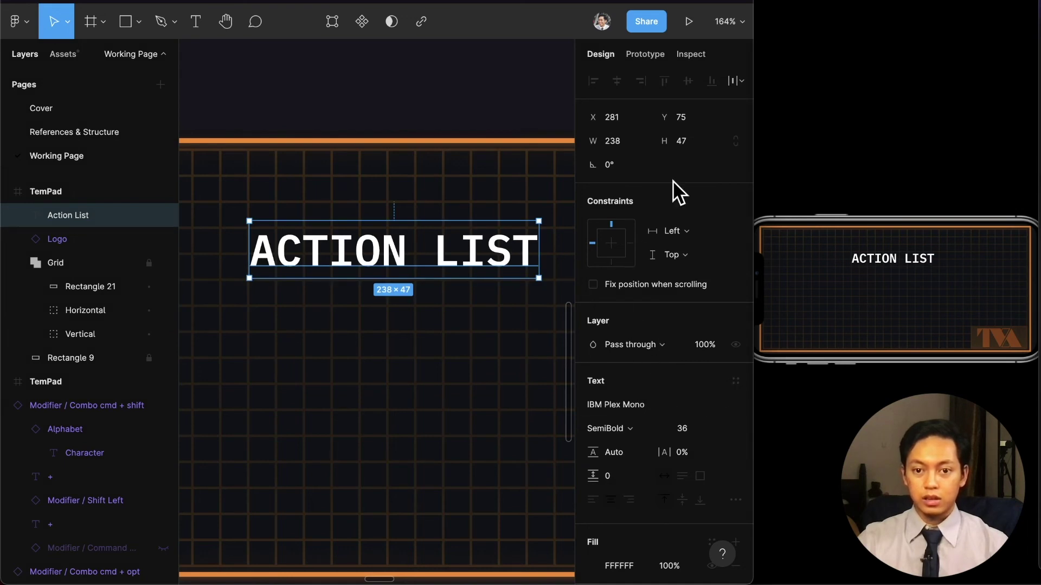
click(735, 381)
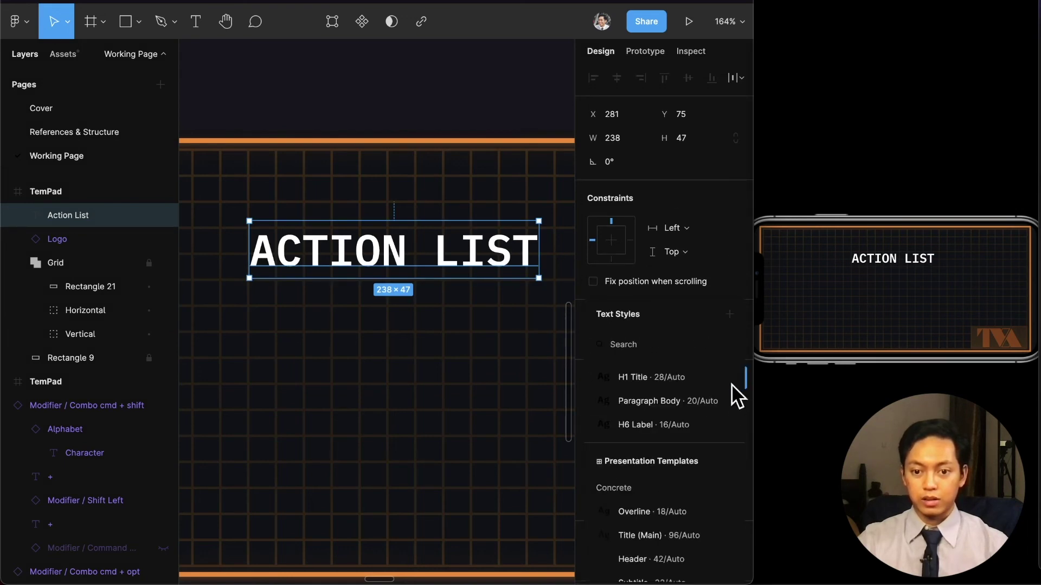
click(635, 377)
click(412, 291)
click(379, 241)
drag(358, 239, 399, 221)
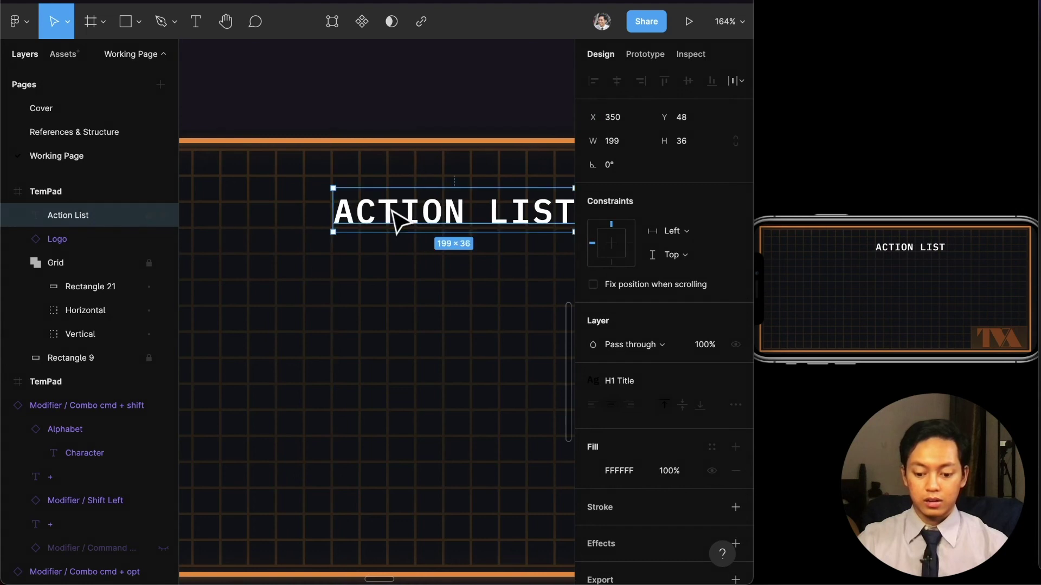
Reposition the Action List title lower and farther right on the gridded TemPad, leaving it above the logo.
key(super+backslash)
scroll(455, 235, right, 5)
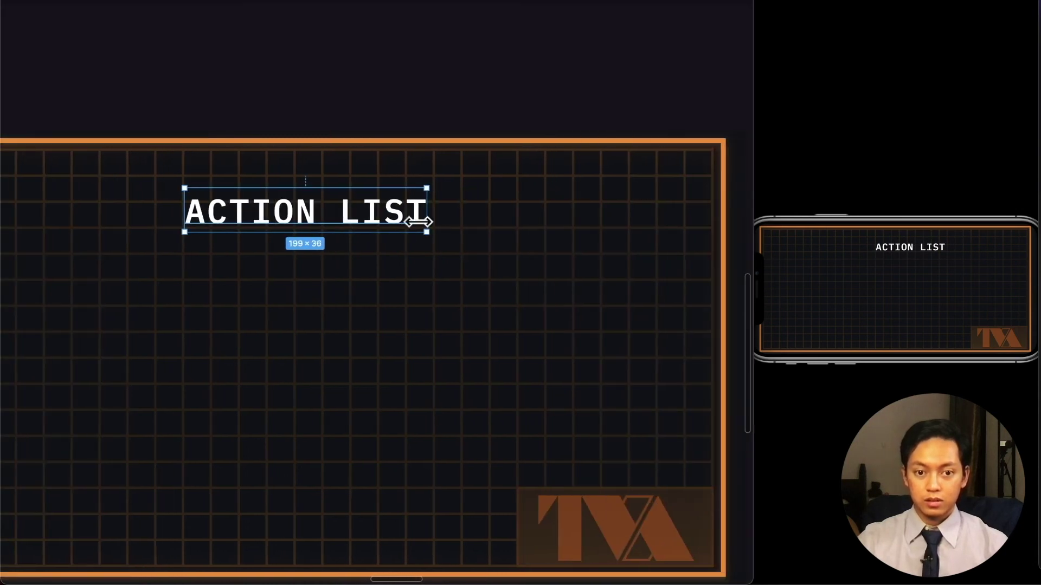
drag(398, 221, 397, 249)
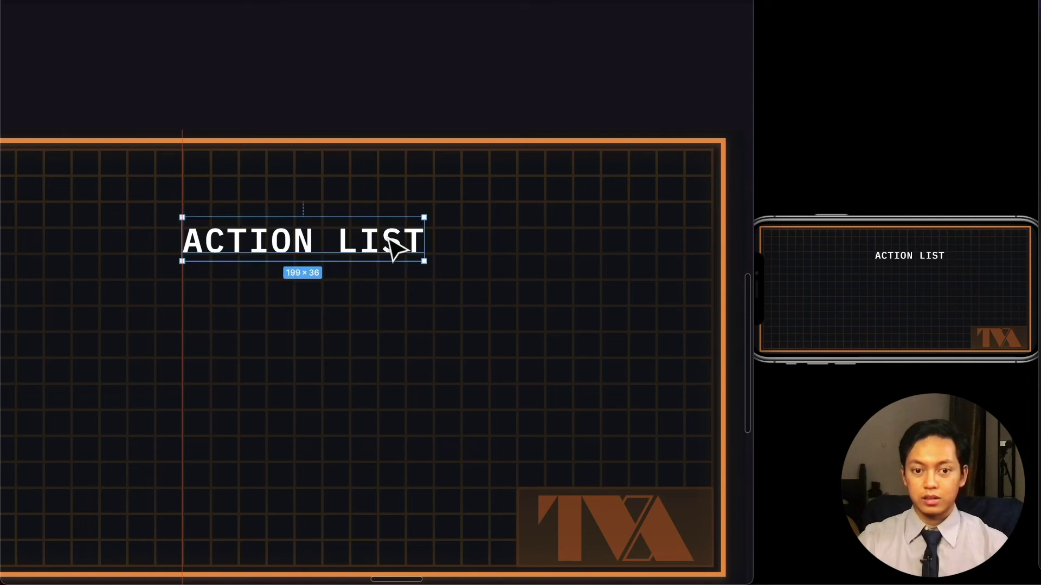
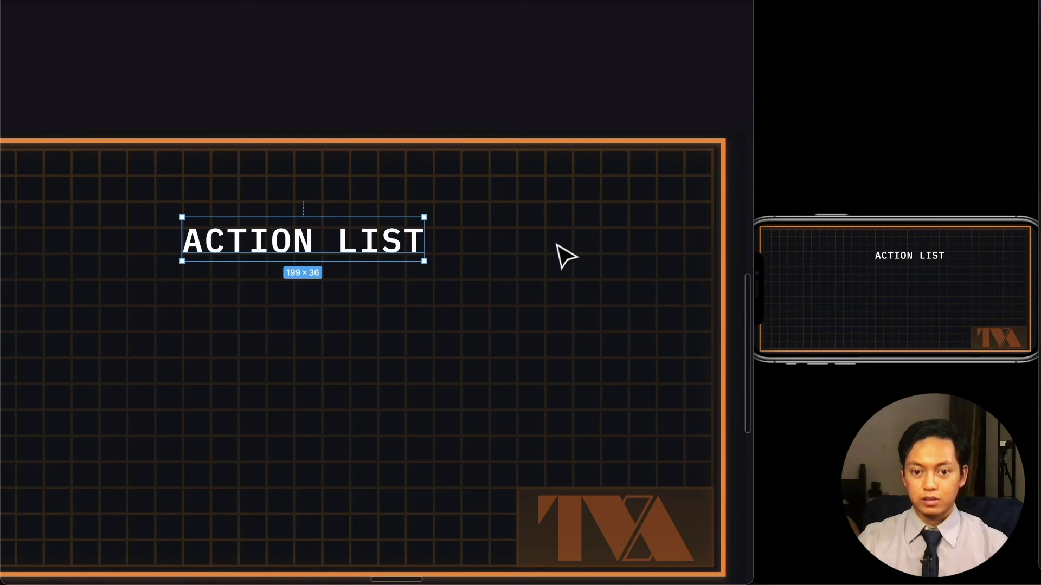
drag(388, 241, 499, 249)
Examine the heading's placement, trailing slashes and distance from the border in the finished TemPad screen of the HOME section.
scroll(504, 251, down, 3)
scroll(502, 251, left, 5)
scroll(499, 240, up, 5)
scroll(499, 248, left, 15)
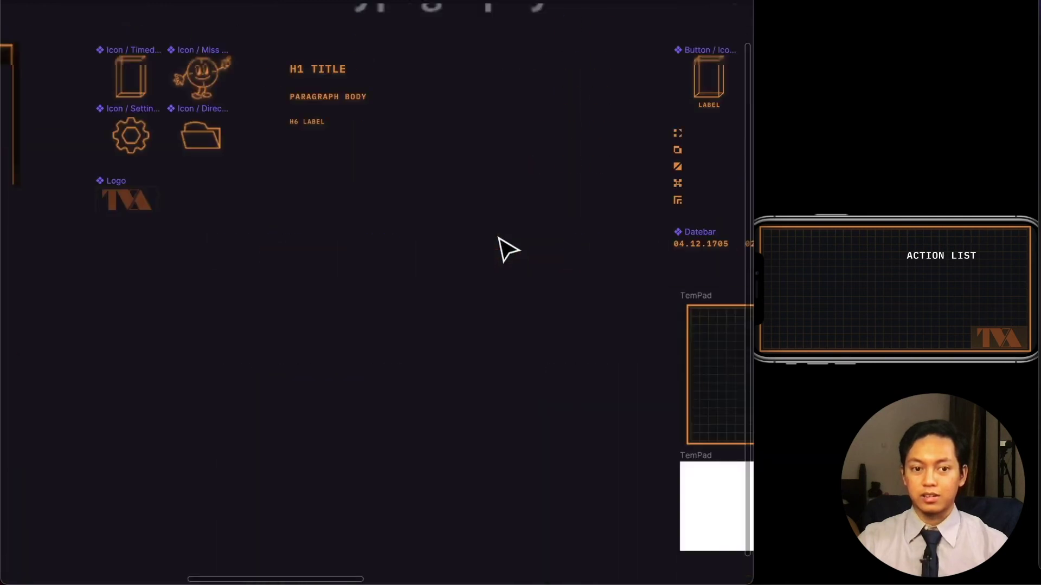
scroll(347, 71, up, 10)
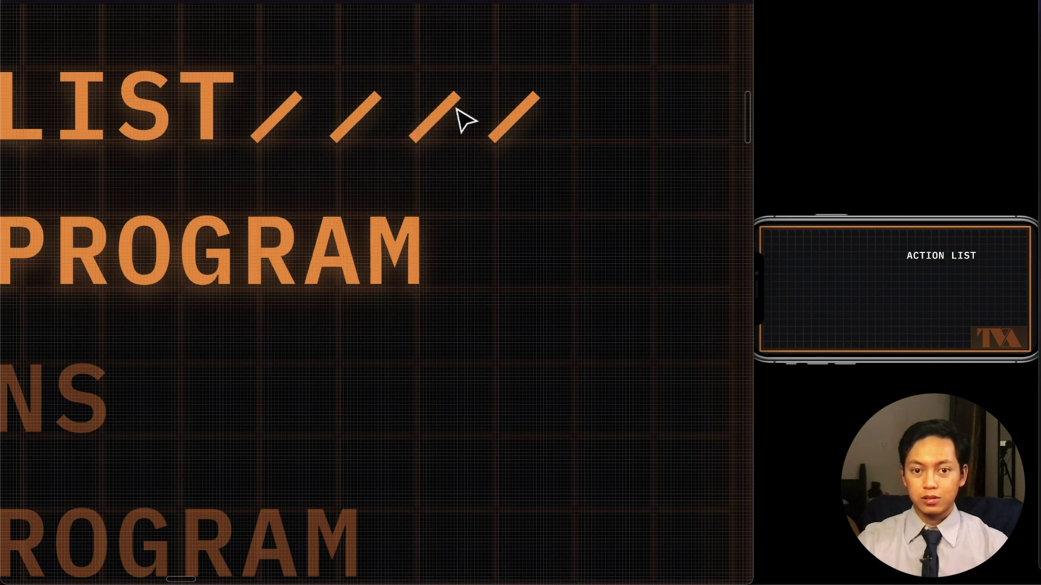
scroll(542, 228, down, 10)
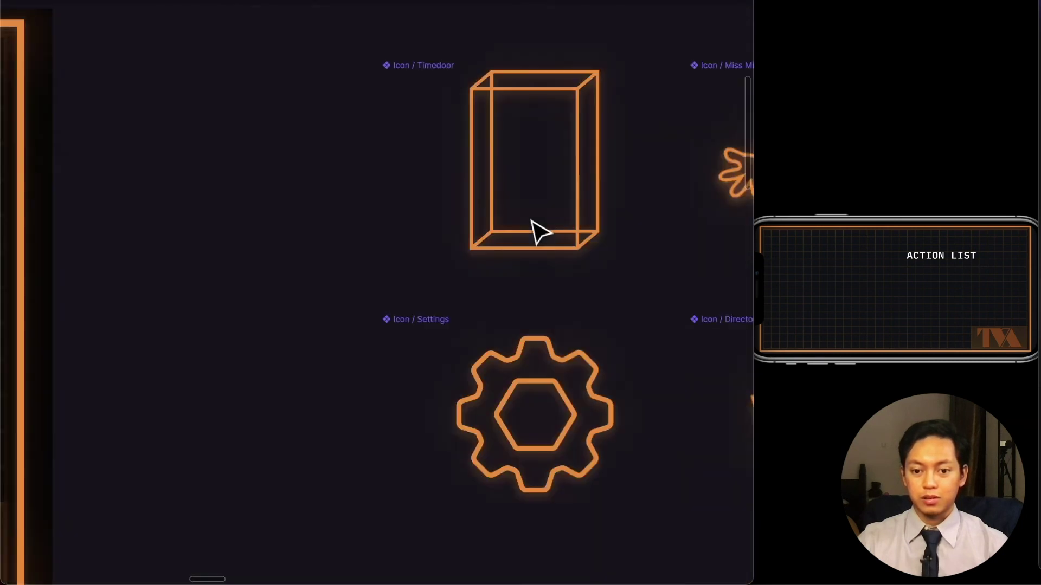
scroll(537, 231, right, 8)
scroll(386, 260, left, 6)
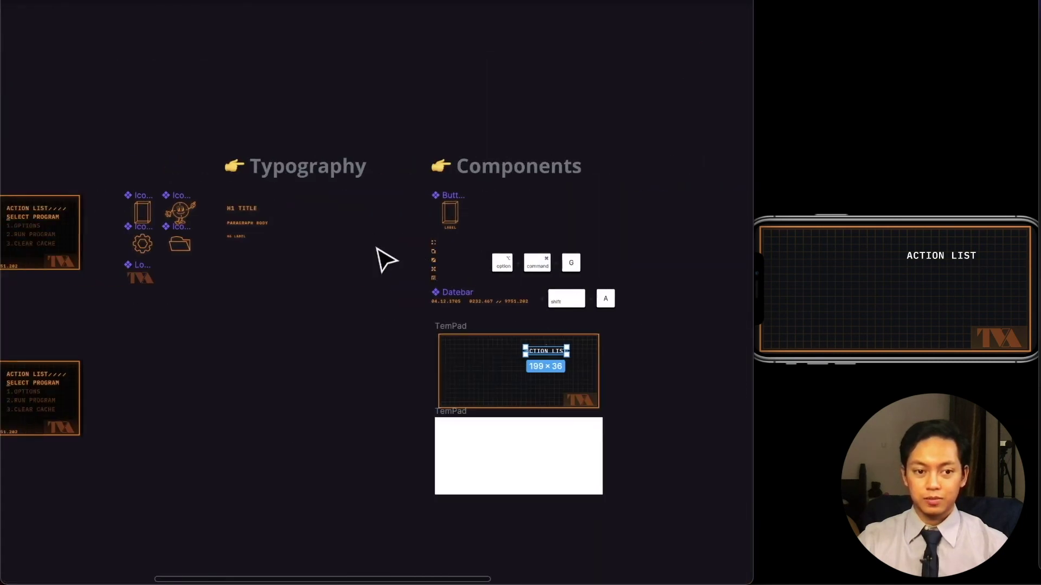
scroll(157, 198, up, 10)
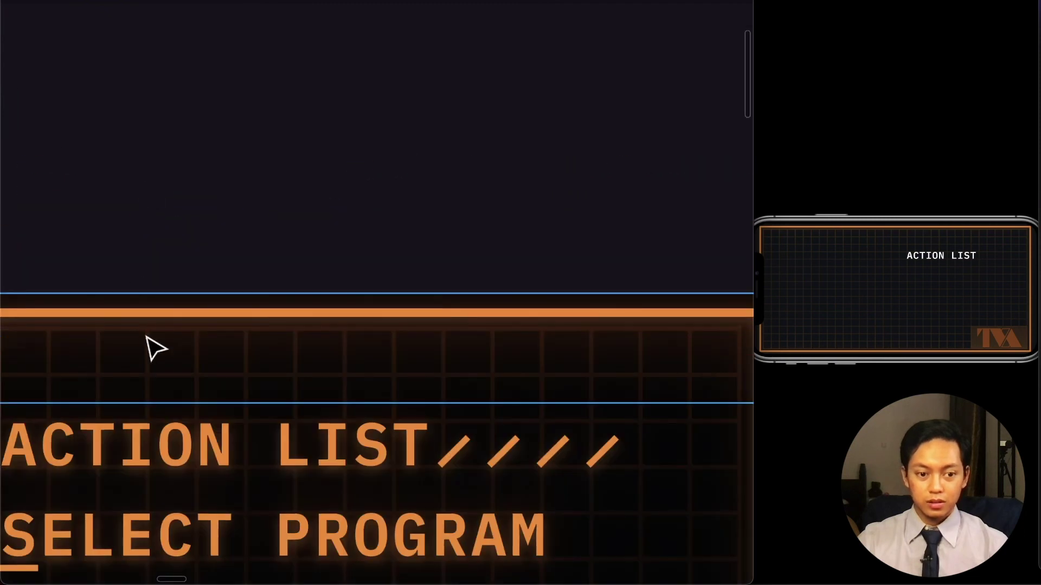
scroll(163, 347, left, 2)
scroll(181, 341, down, 3)
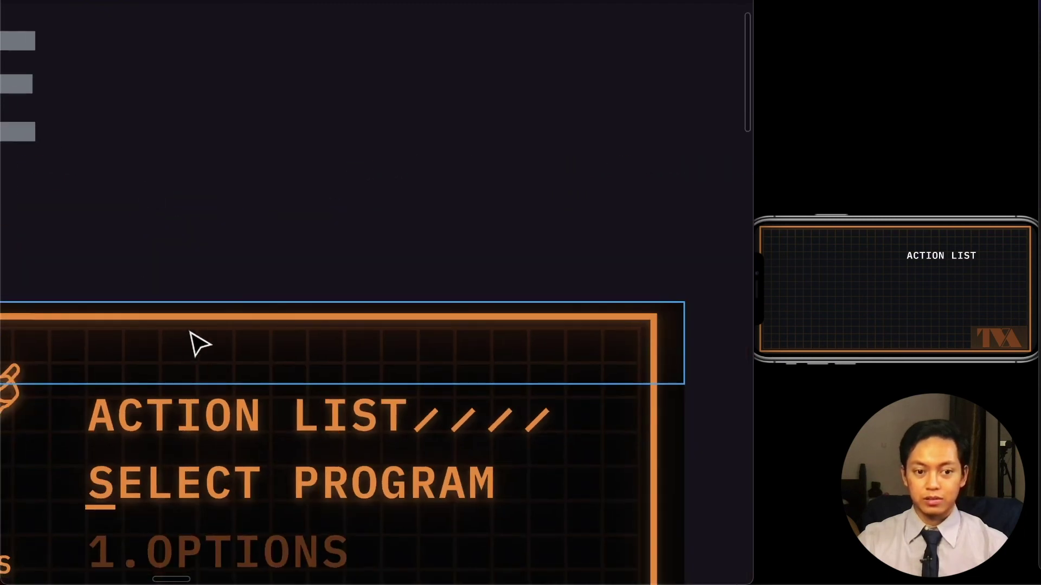
scroll(491, 411, right, 2)
scroll(491, 411, down, 10)
scroll(428, 347, right, 8)
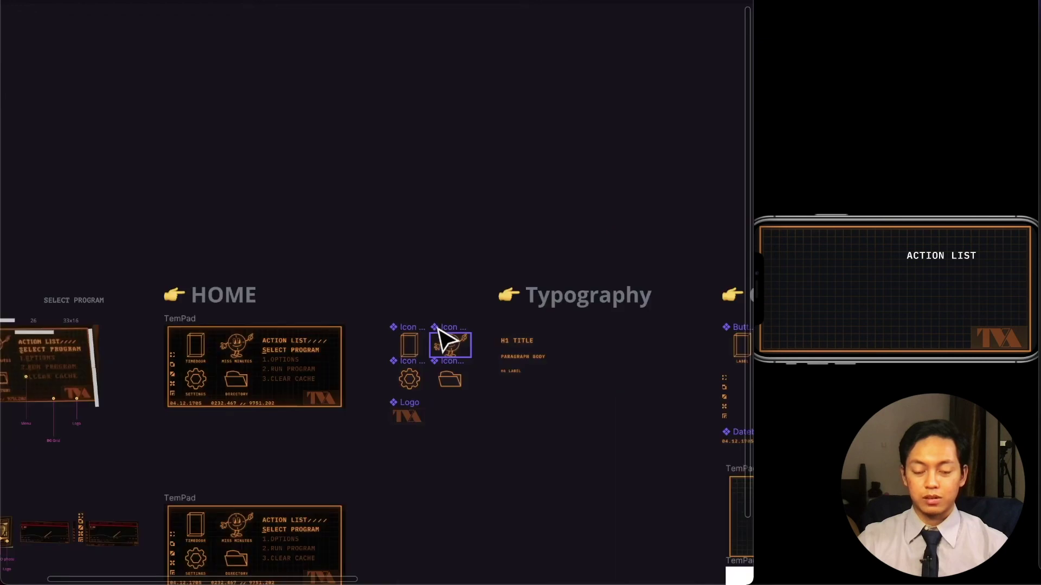
Move the Action List title up so its capital letters fit within a single row of the TemPad grid.
scroll(282, 495, up, 10)
scroll(239, 488, left, 2)
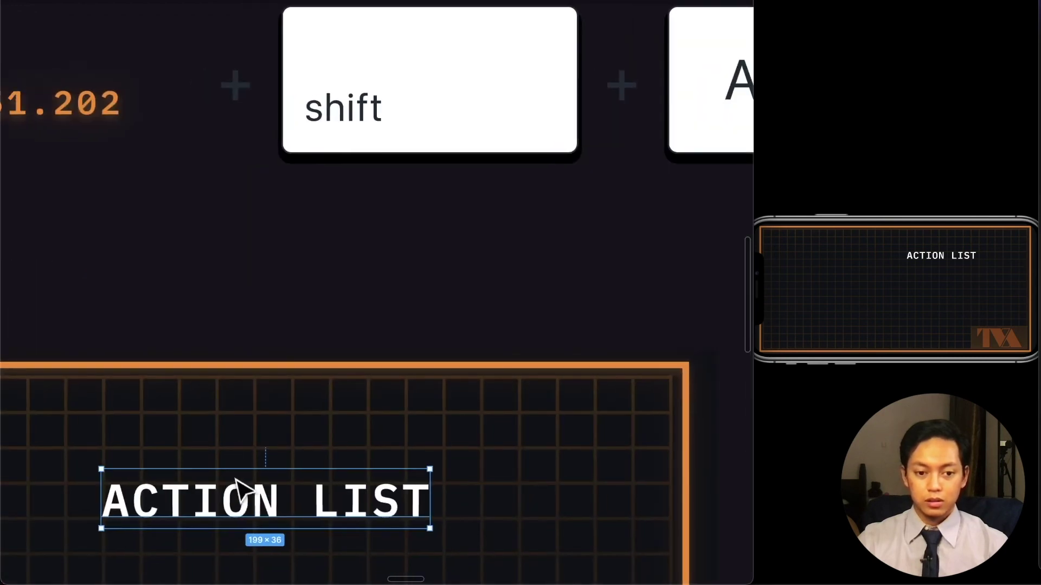
scroll(195, 505, left, 2)
scroll(195, 504, up, 5)
scroll(163, 450, down, 4)
drag(146, 279, 163, 204)
scroll(218, 228, right, 8)
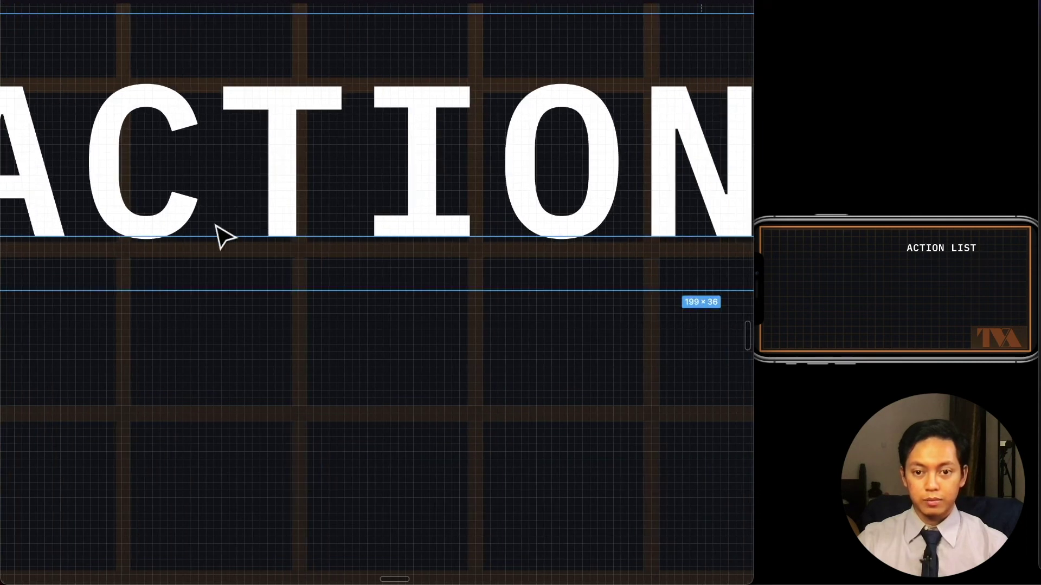
scroll(228, 241, down, 3)
scroll(228, 242, right, 10)
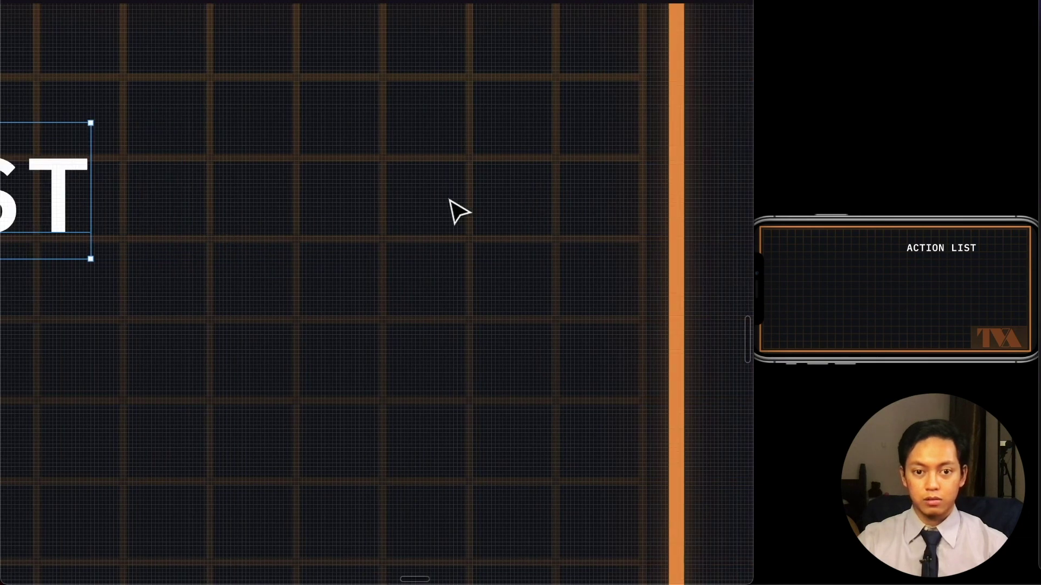
scroll(179, 215, left, 15)
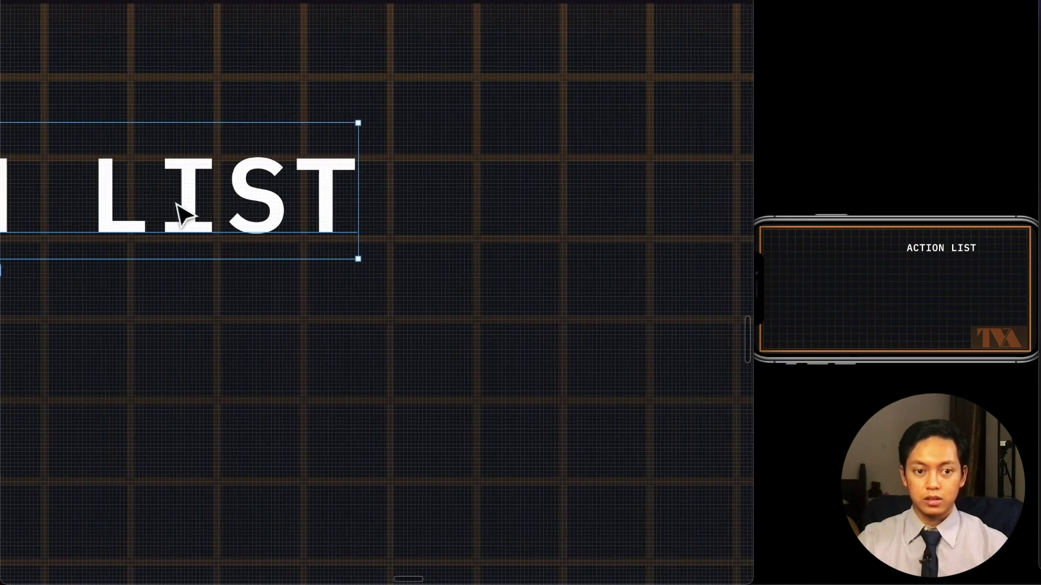
Nudge the Action List title right to X 441 so its first letter starts at a vertical grid line.
drag(242, 223, 245, 224)
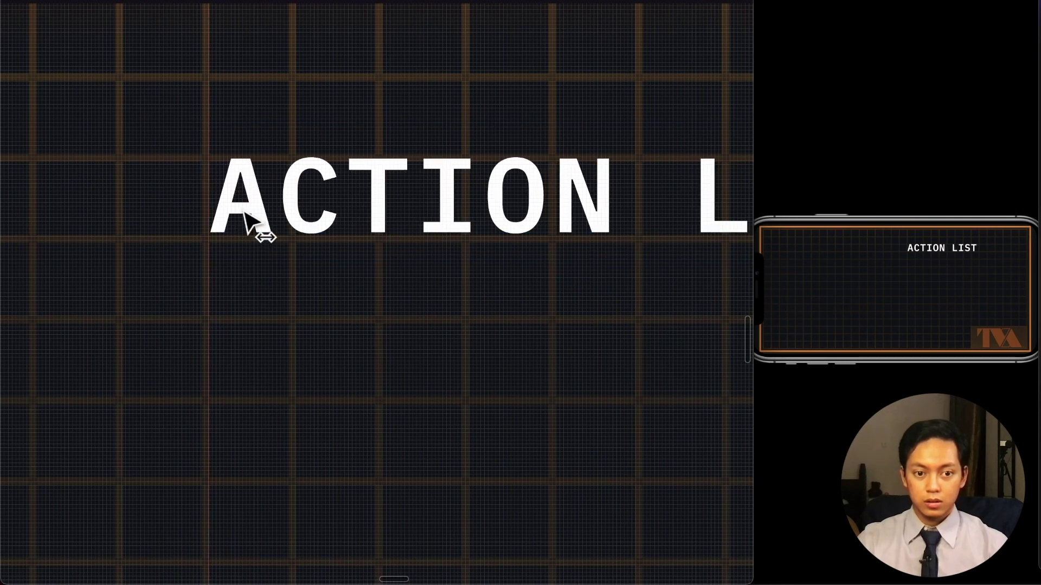
click(245, 222)
scroll(251, 270, down, 3)
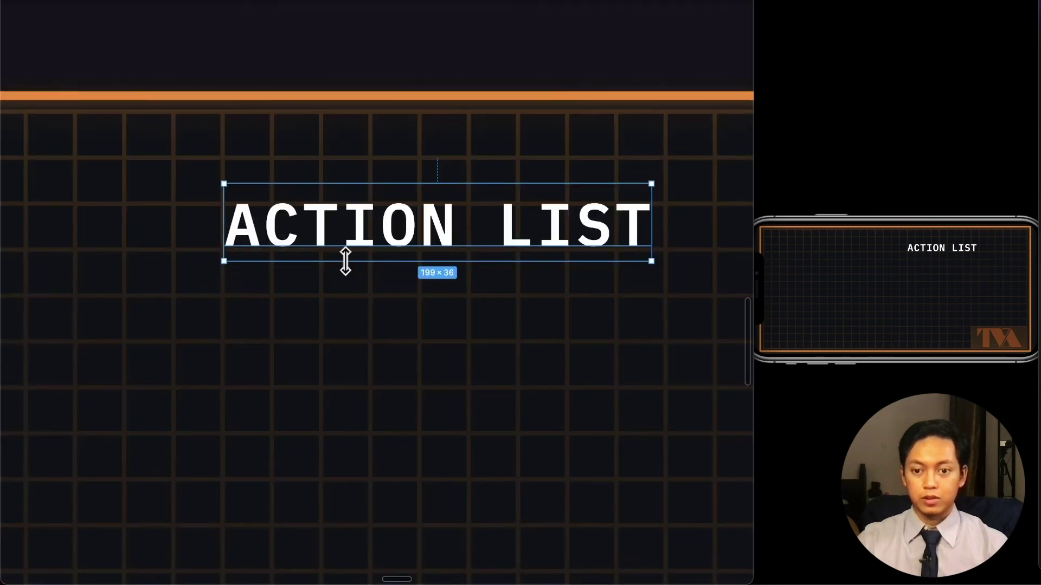
Duplicate the Action List title below it at Y 92 and make the copy a left-aligned line reading Select.
key(super+backslash)
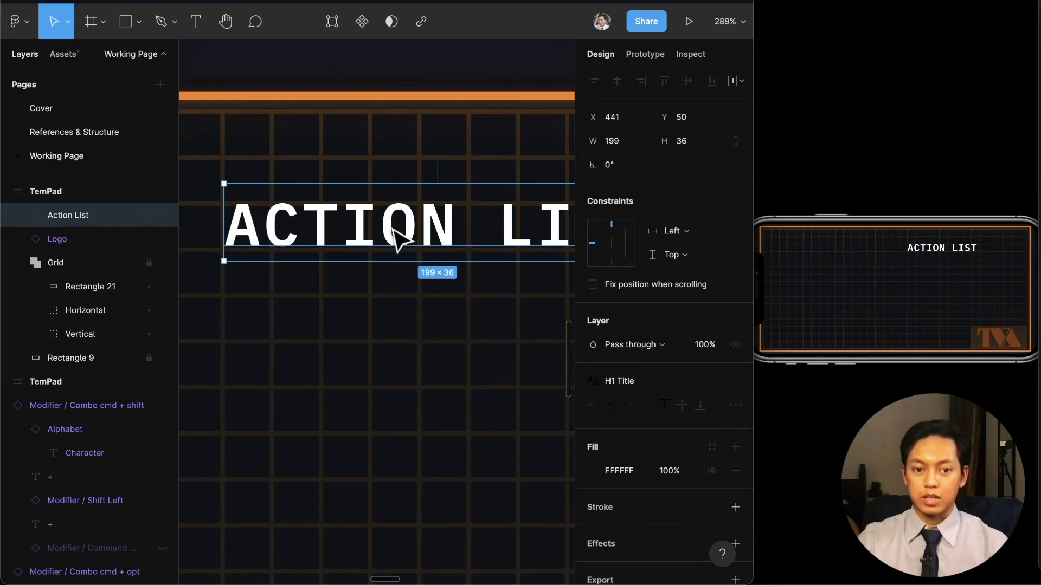
drag(399, 233, 400, 315)
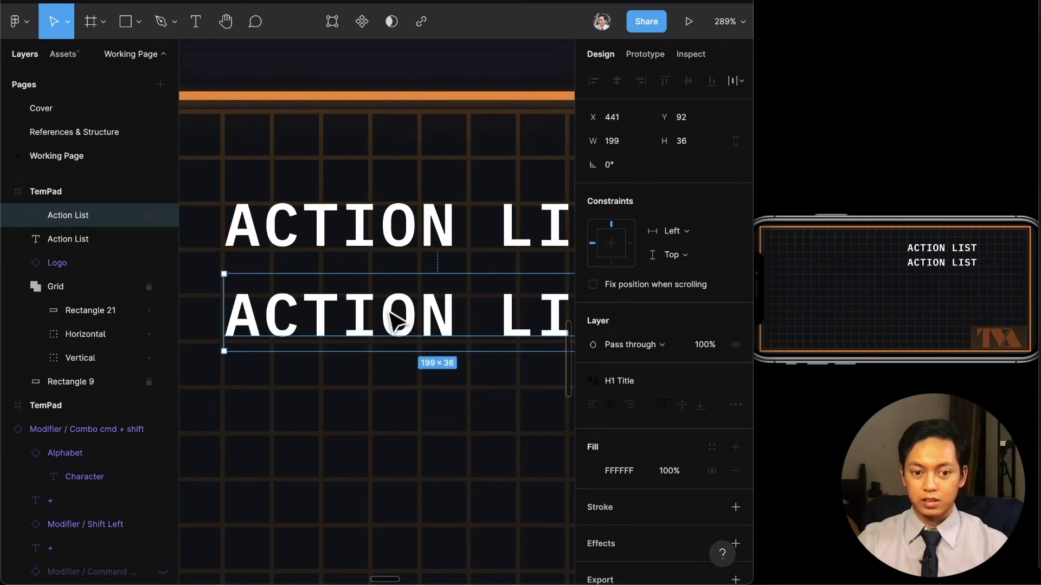
double_click(385, 319)
text(el)
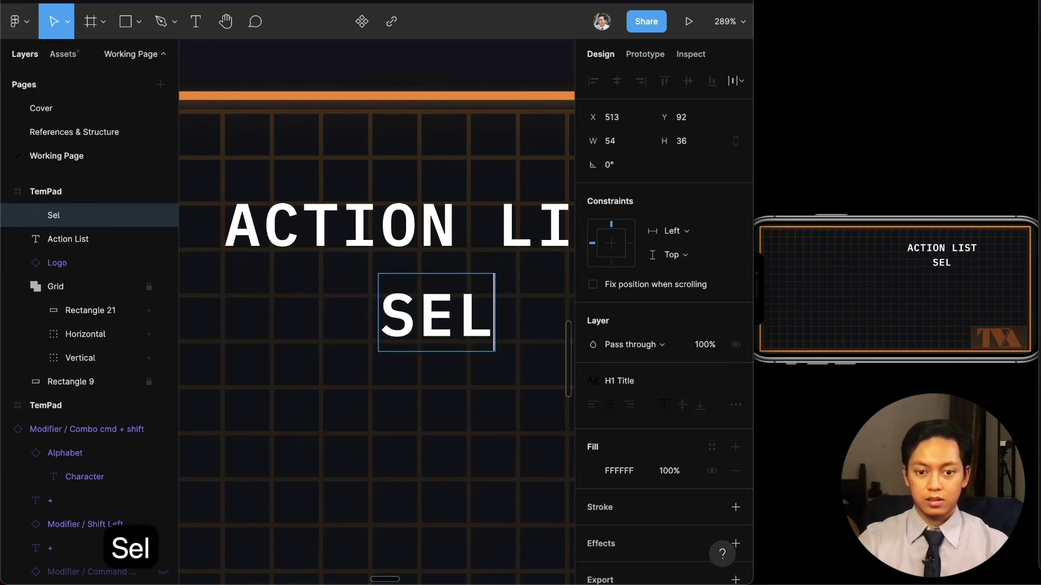
key(super+z)
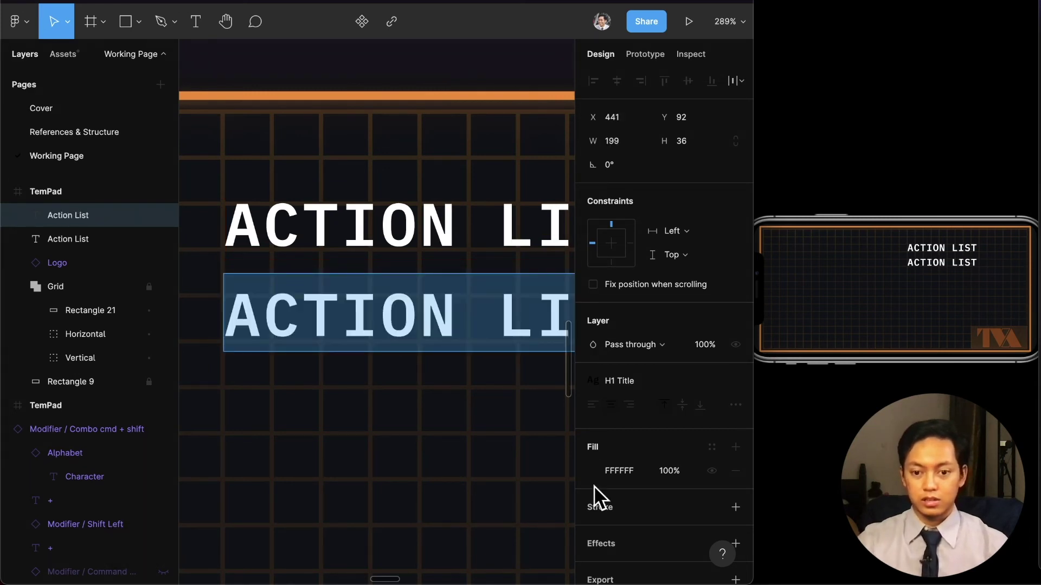
key(Escape)
double_click(353, 317)
text(Select)
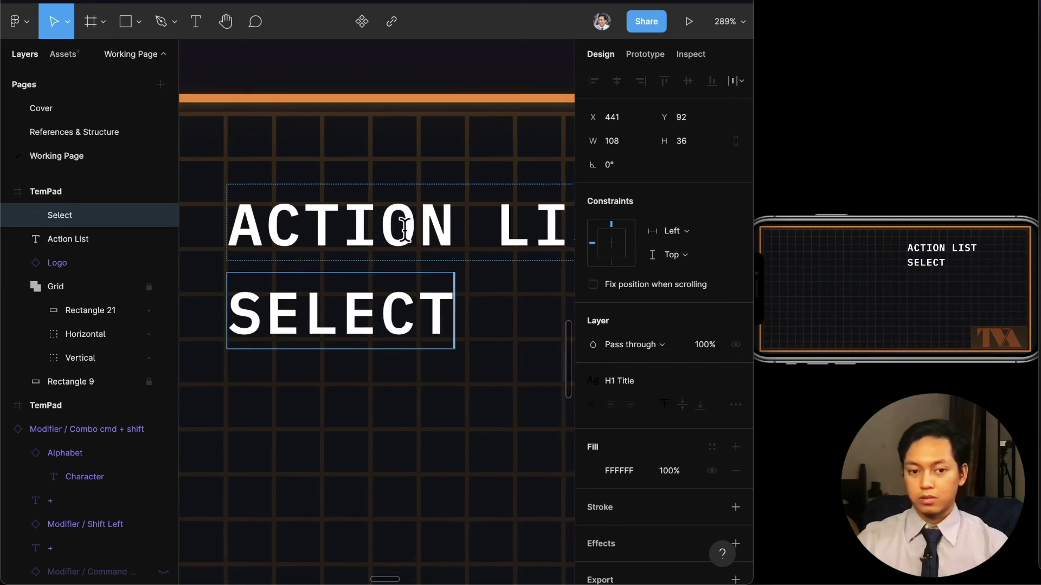
Examine the wording of the action list lines in the finished TemPad screen of the HOME section.
scroll(402, 226, down, 5)
scroll(413, 241, left, 5)
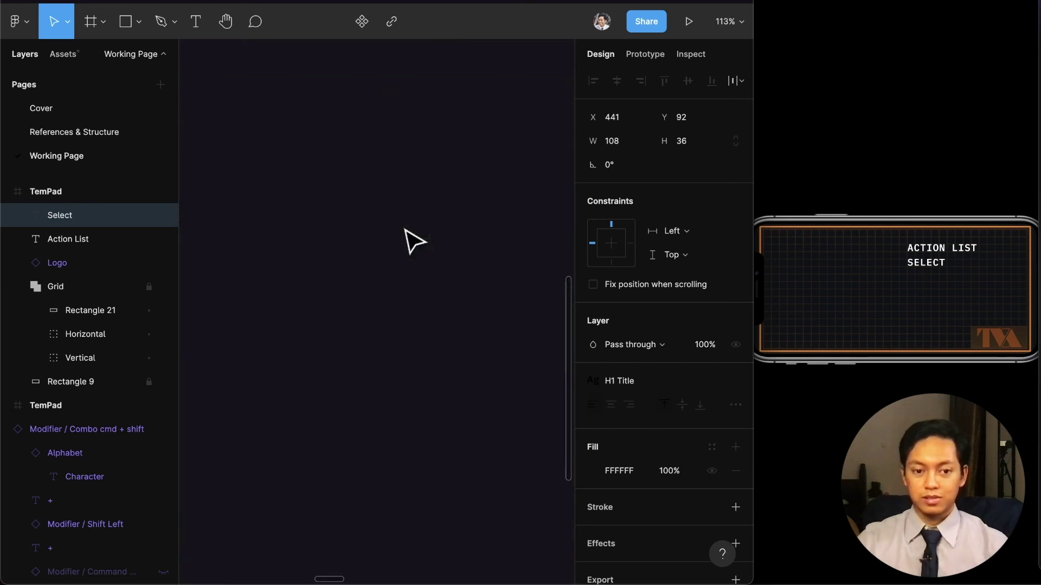
scroll(414, 241, down, 8)
scroll(428, 206, up, 4)
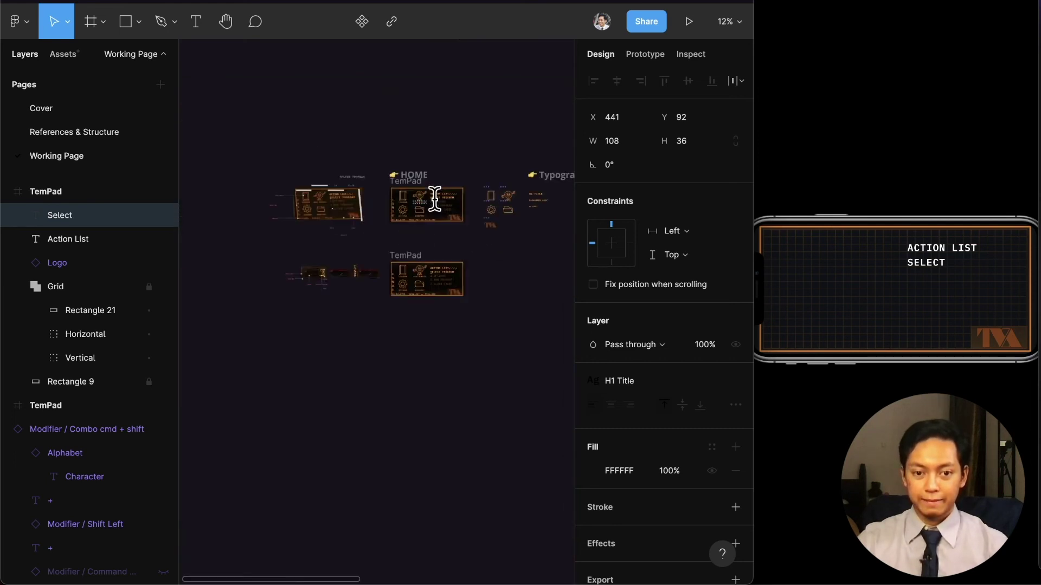
scroll(437, 202, up, 10)
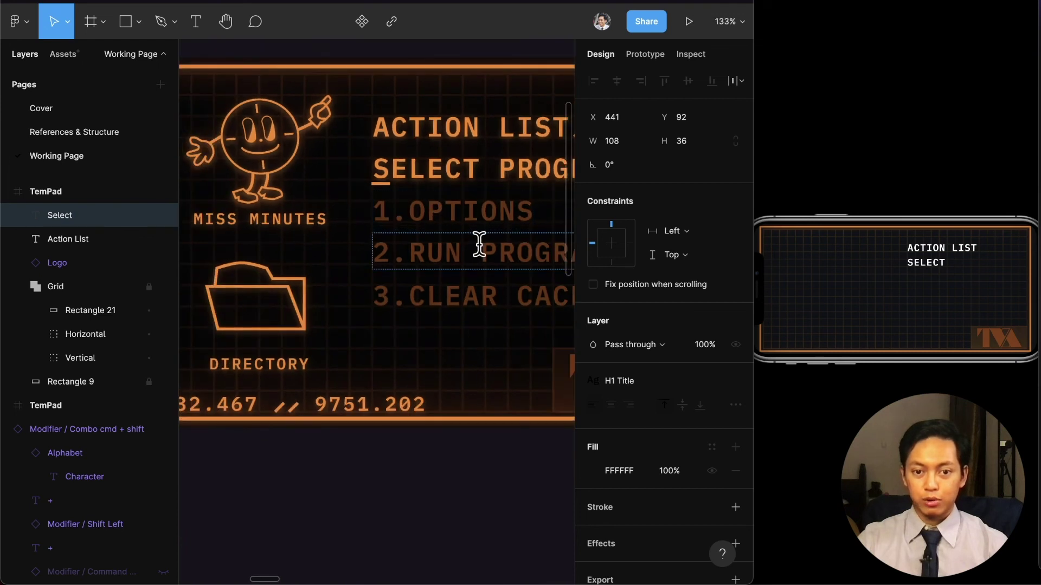
scroll(478, 244, right, 4)
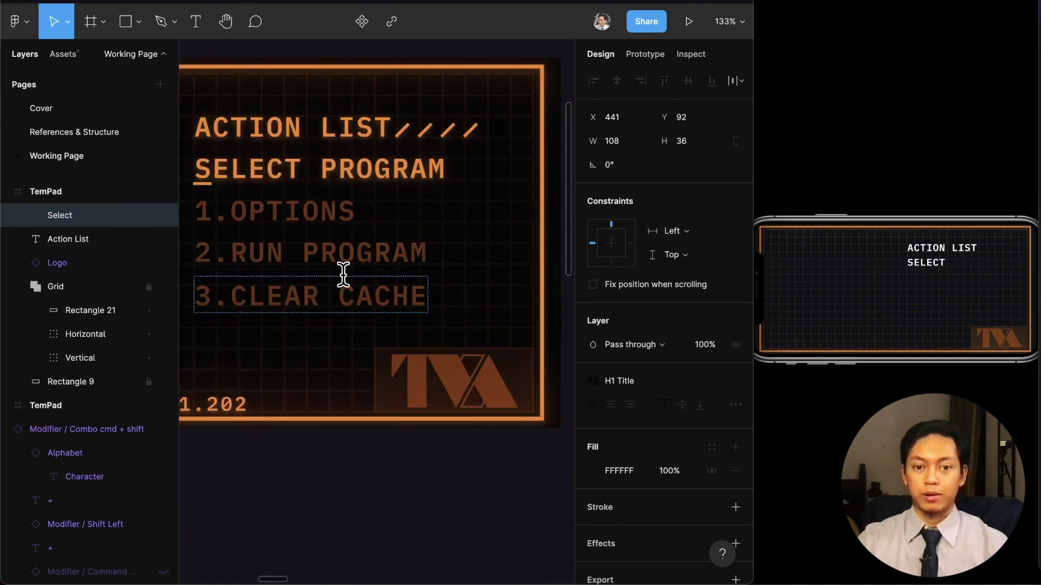
scroll(343, 274, down, 5)
scroll(353, 280, left, 4)
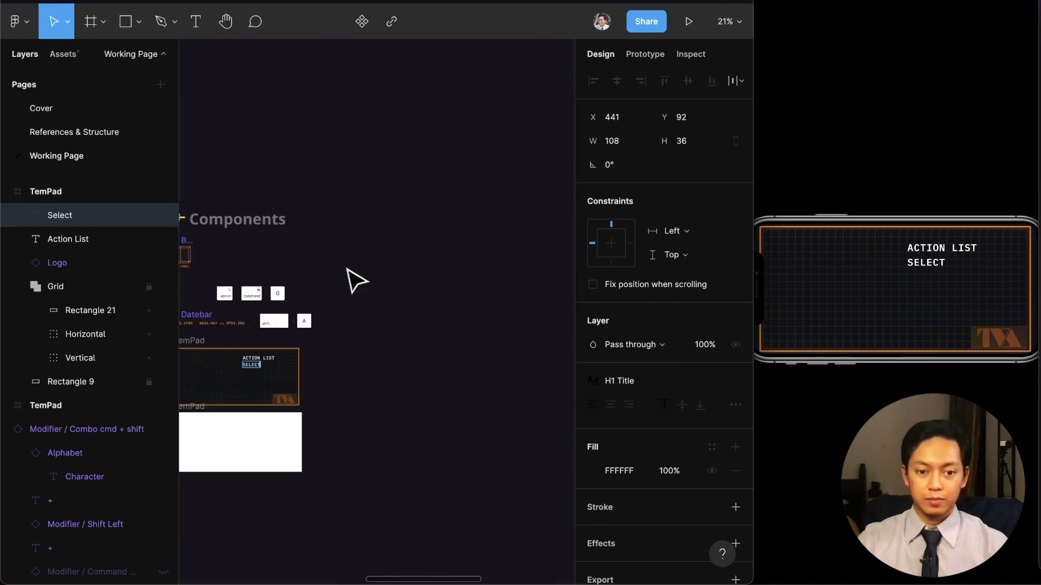
scroll(295, 379, up, 10)
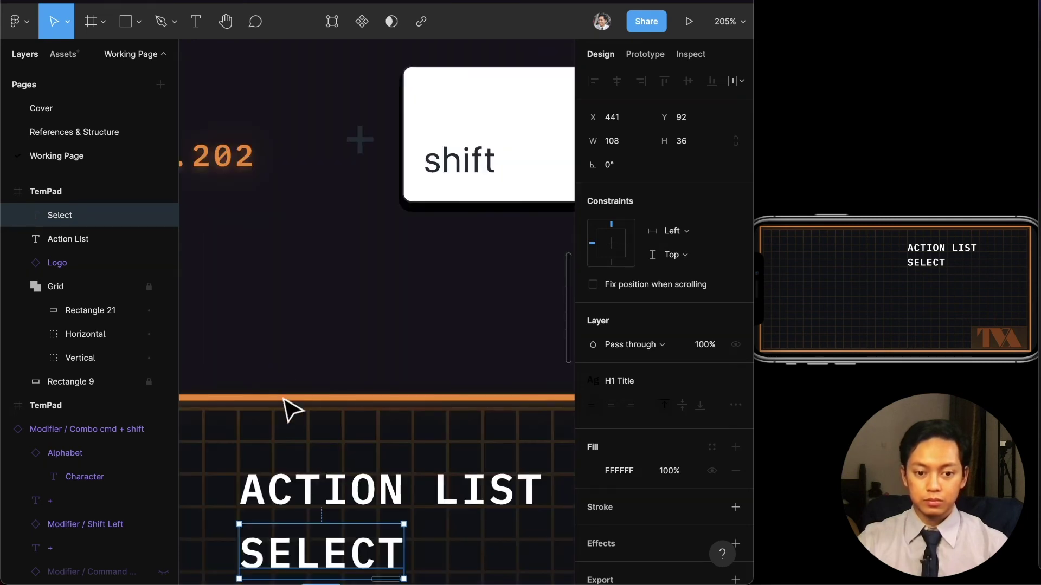
Complete the second line of the gridded TemPad's list so it reads Select Program.
scroll(283, 399, down, 3)
double_click(370, 440)
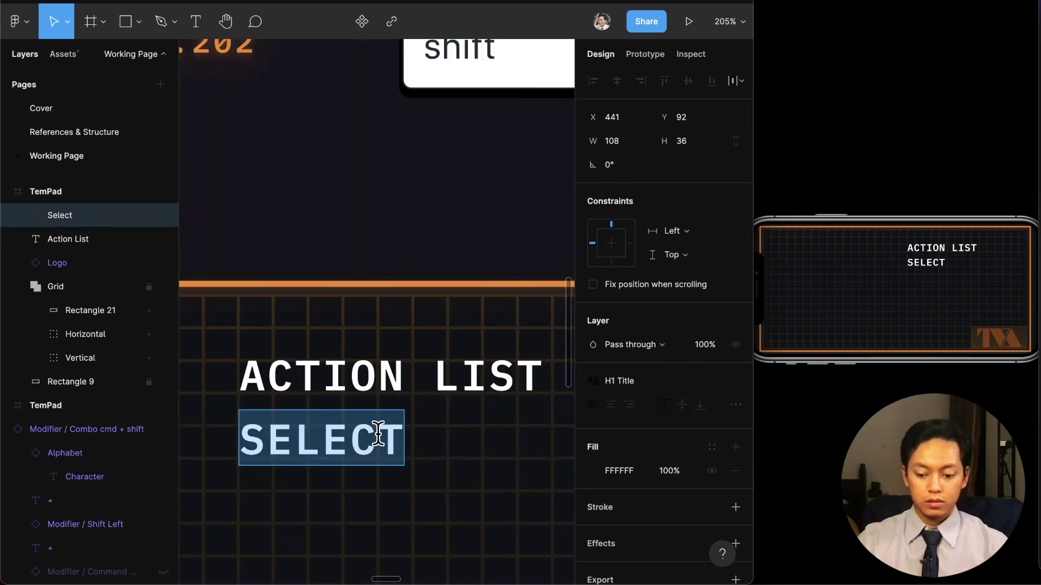
key(Right)
text(Pr)
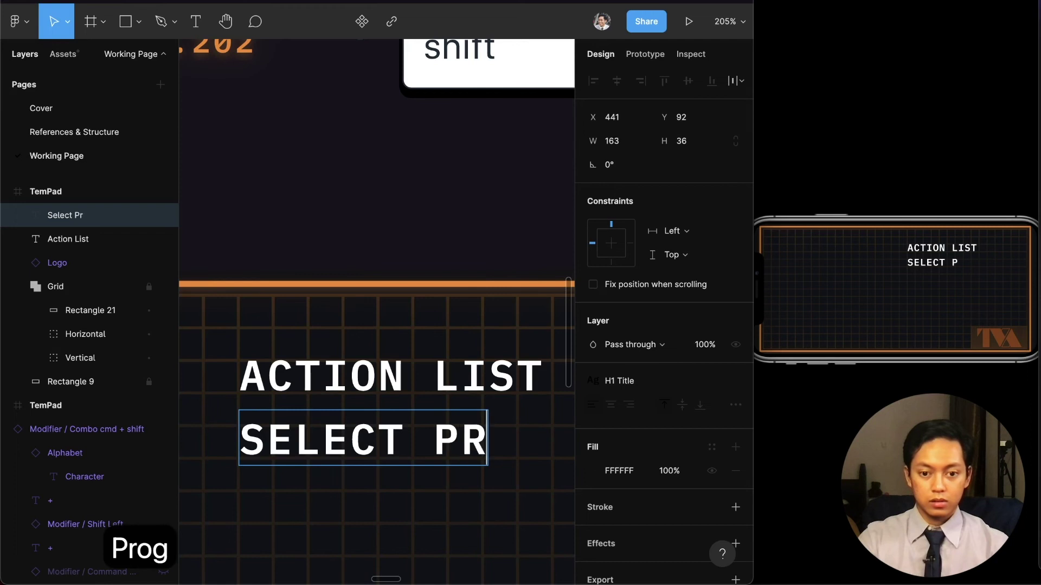
text(ogram)
key(Escape)
Duplicate the Select Program line below it at Y 129 and replace the copy's text with Options.
scroll(408, 380, down, 5)
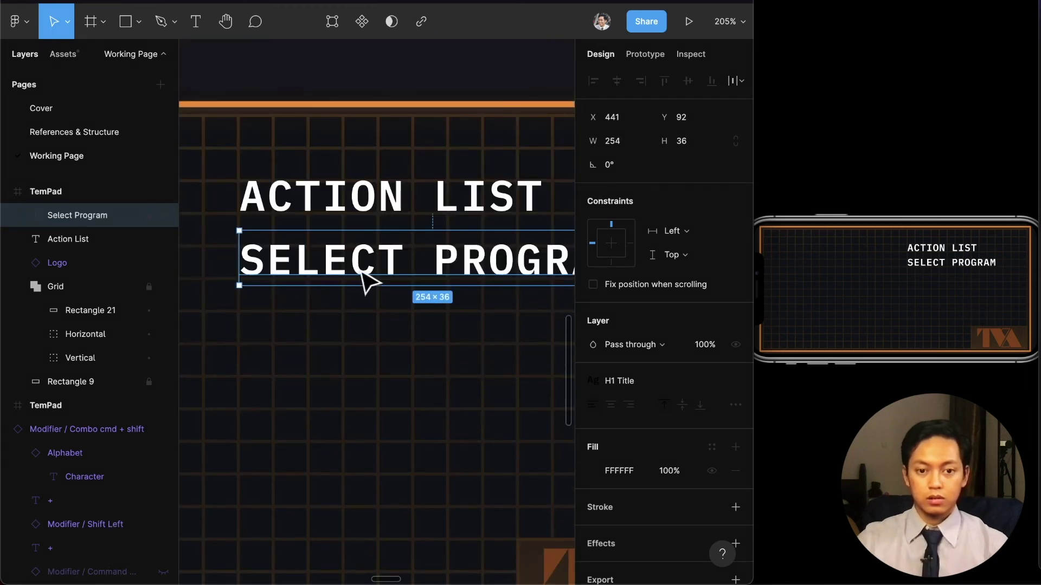
drag(364, 289, 348, 324)
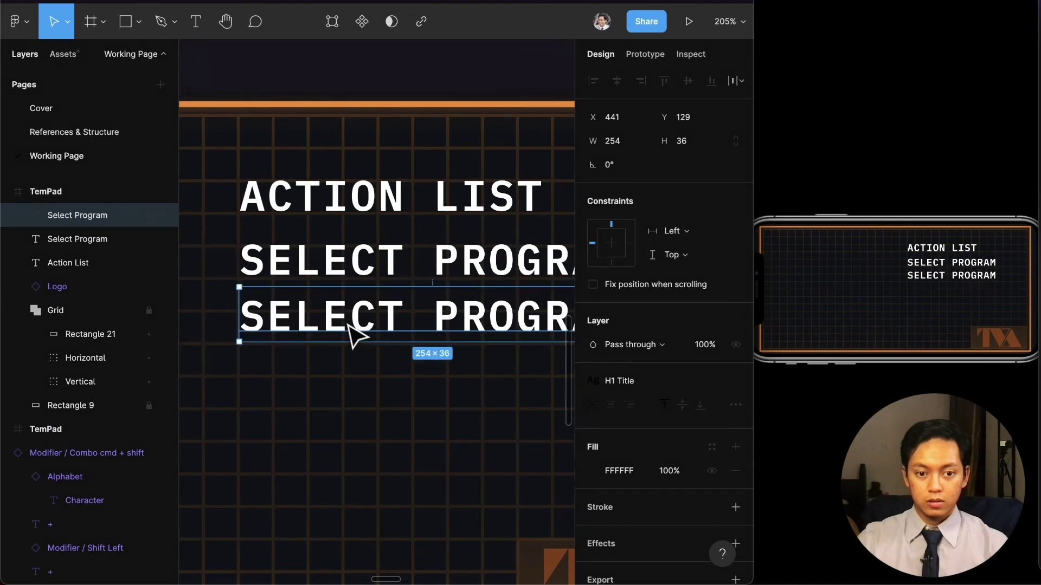
double_click(348, 324)
text(Options)
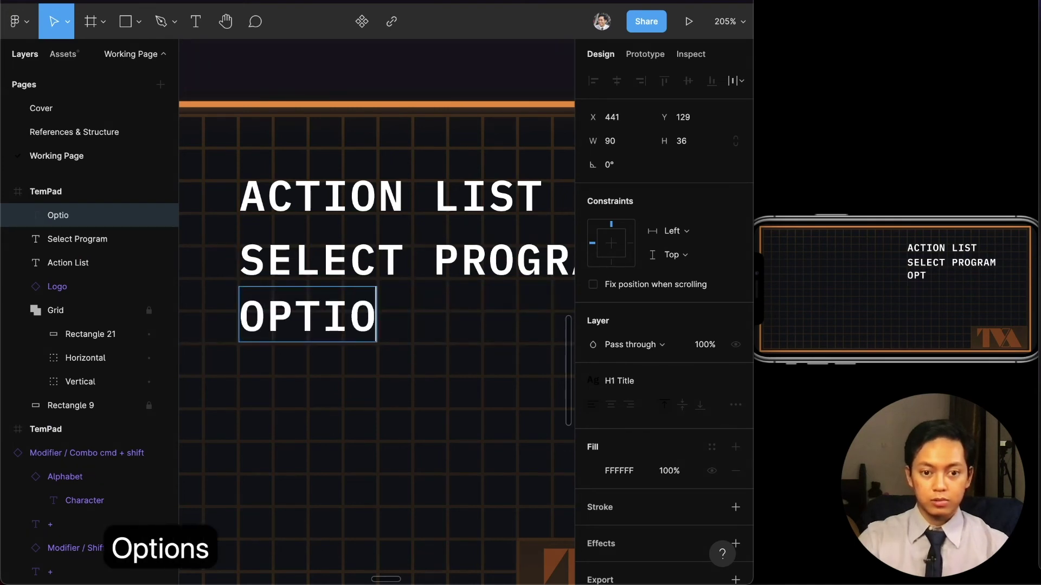
Prefix the Options line with "1. " as plain text, undoing the automatic numbered-list formatting.
key(super+Left)
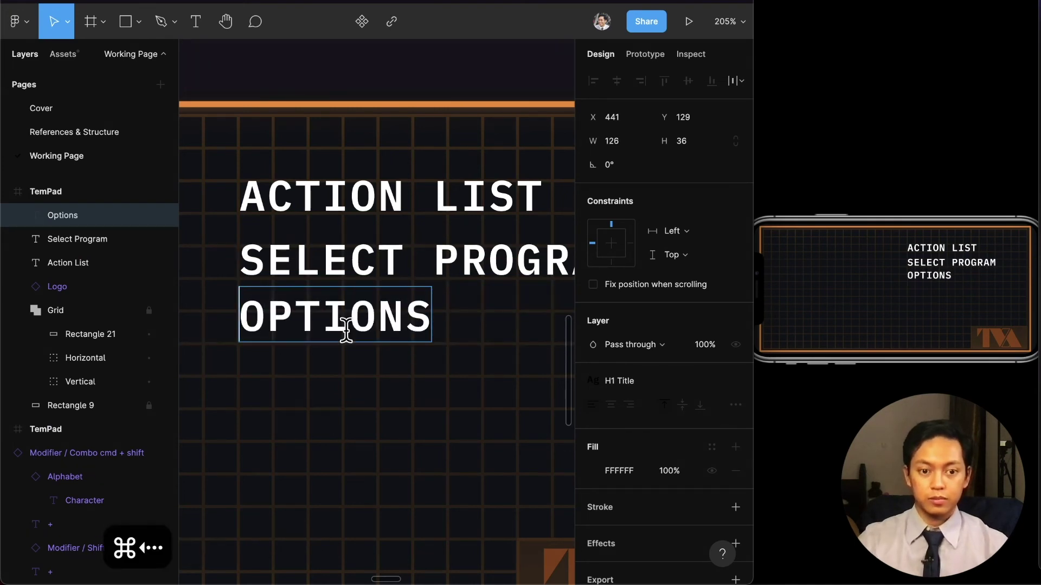
text(1.)
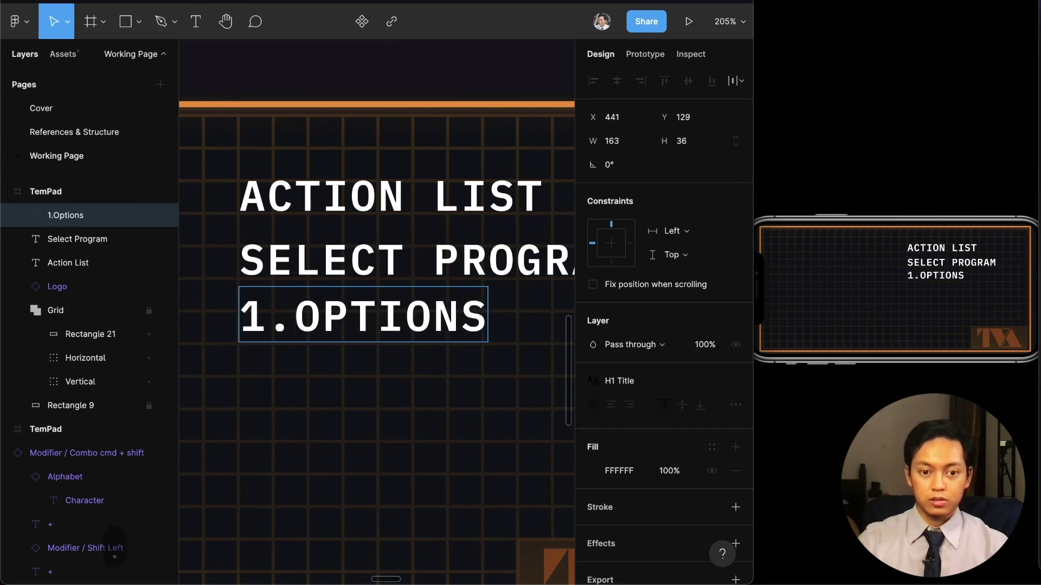
key(super+z)
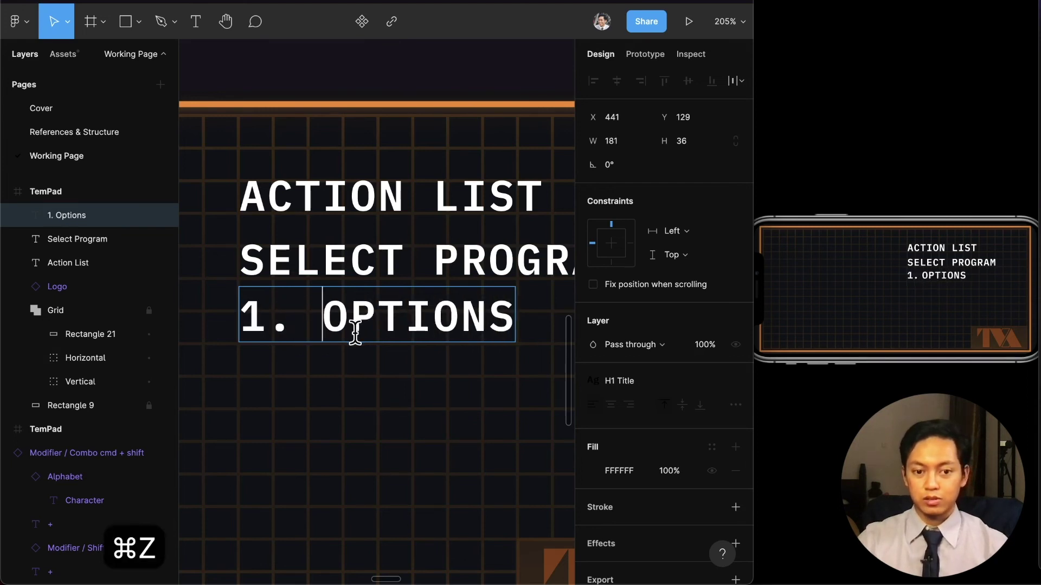
key(shift+super+z)
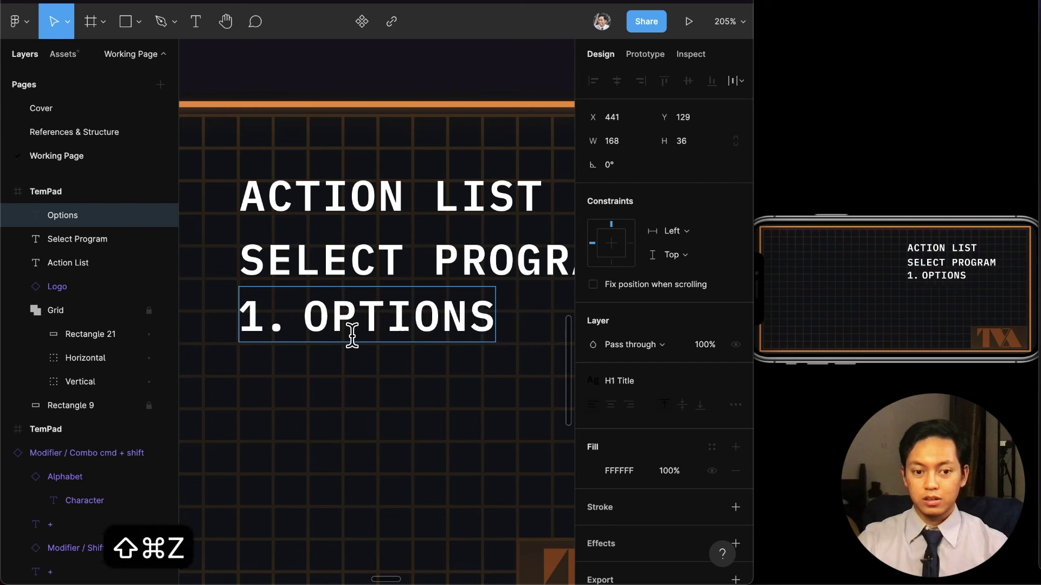
key(super+z)
key(super+z)
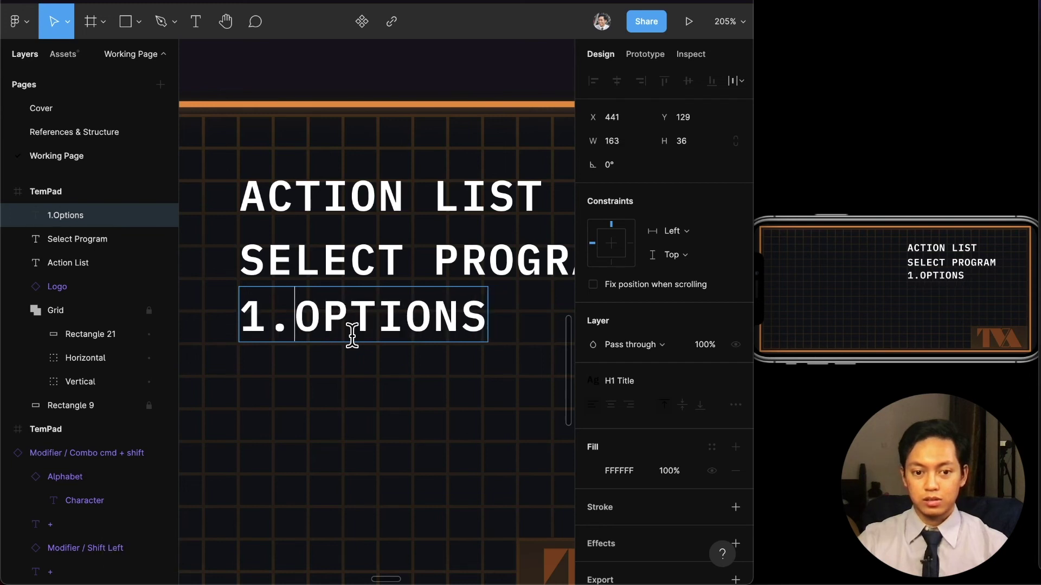
key(BackSpace)
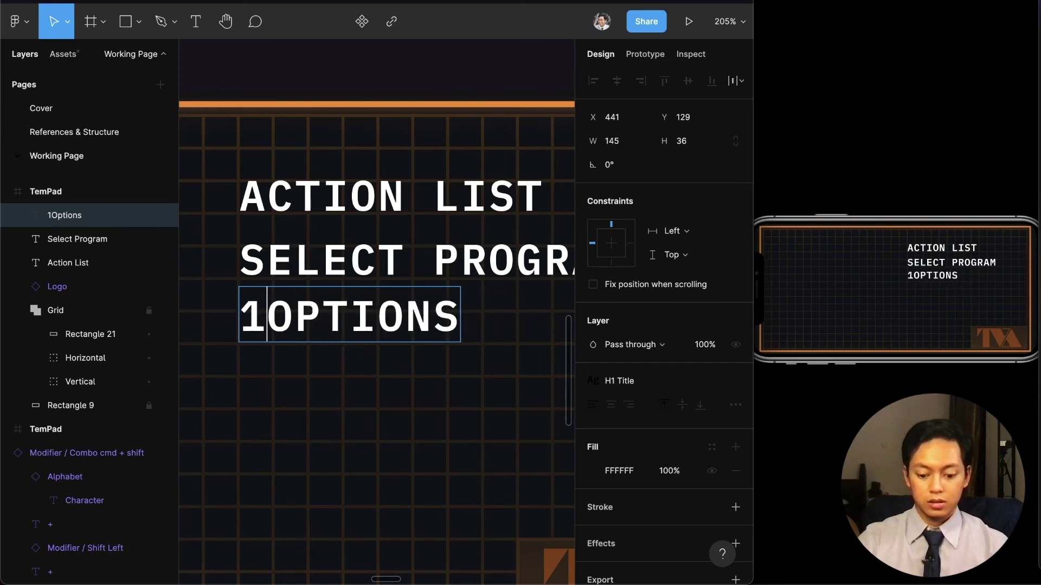
text(.)
key(super+z)
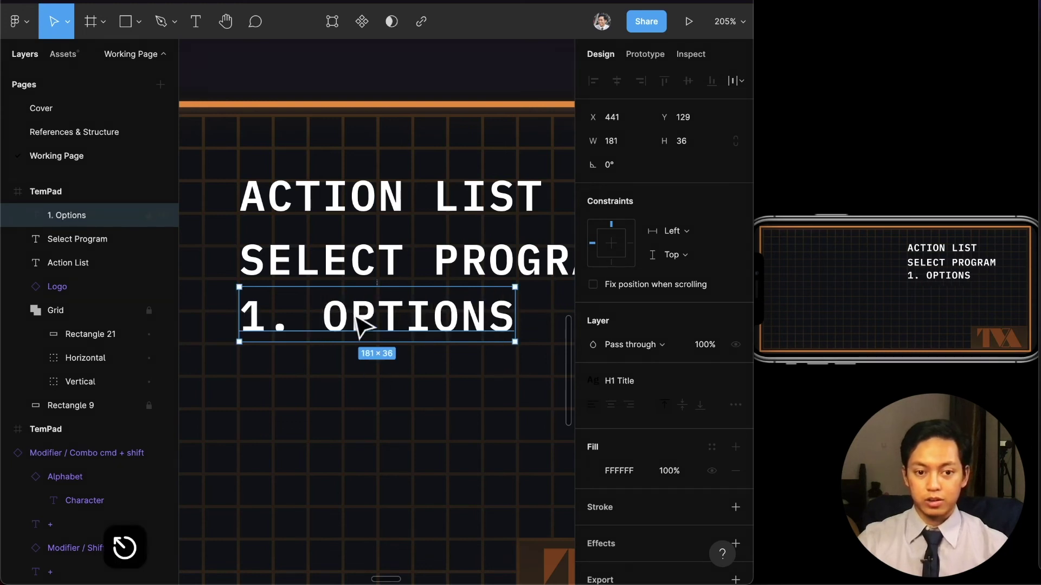
Move the 1. Options line down to Y 134 so its letters fit within a grid row.
drag(357, 320, 357, 322)
scroll(274, 320, up, 3)
scroll(268, 313, up, 3)
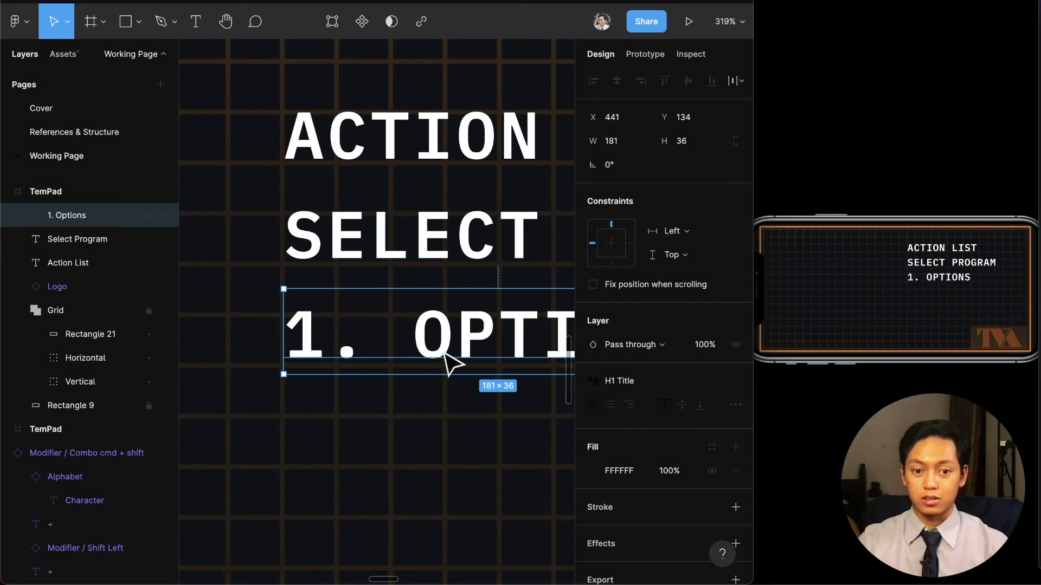
Duplicate the 1. Options line below it at Y 178 and change the copy's number to 2.
drag(451, 346, 455, 448)
double_click(302, 428)
click(301, 423)
double_click(301, 423)
text(2. OPTIONS)
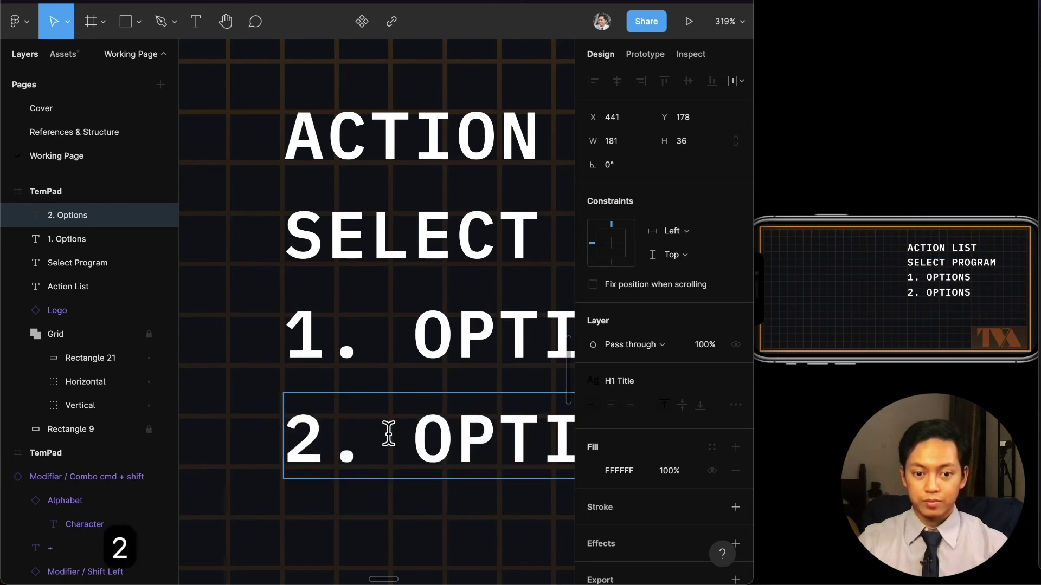
Replace the word Options in the second numbered item with Run Program.
scroll(389, 433, right, 3)
double_click(399, 438)
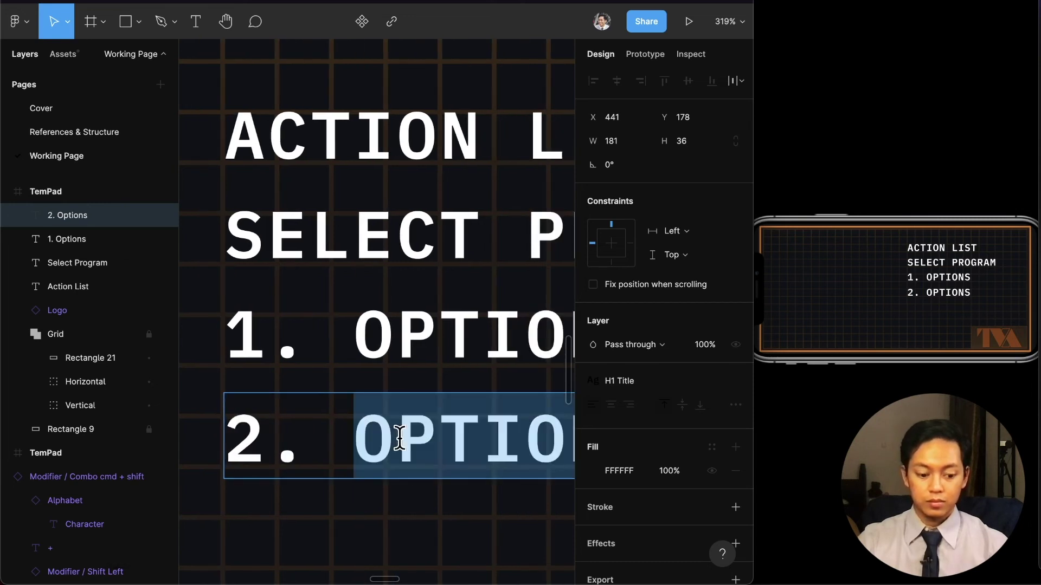
text(Run Program)
key(Escape)
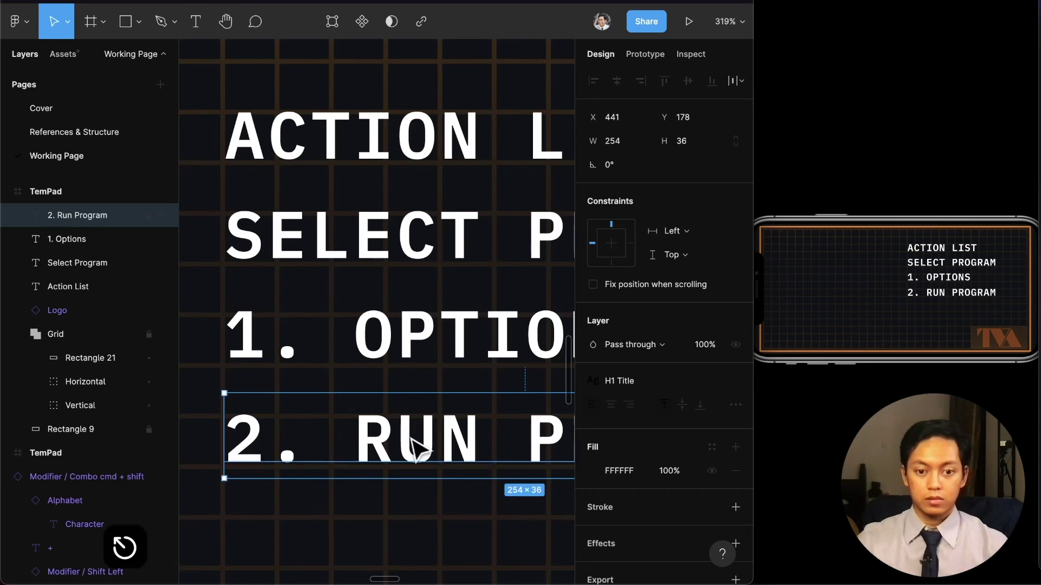
Duplicate the 2. Run Program line below it at Y 220 and change the copy's number to 3.
scroll(437, 386, down, 1)
scroll(444, 368, down, 3)
drag(424, 294, 422, 384)
double_click(268, 387)
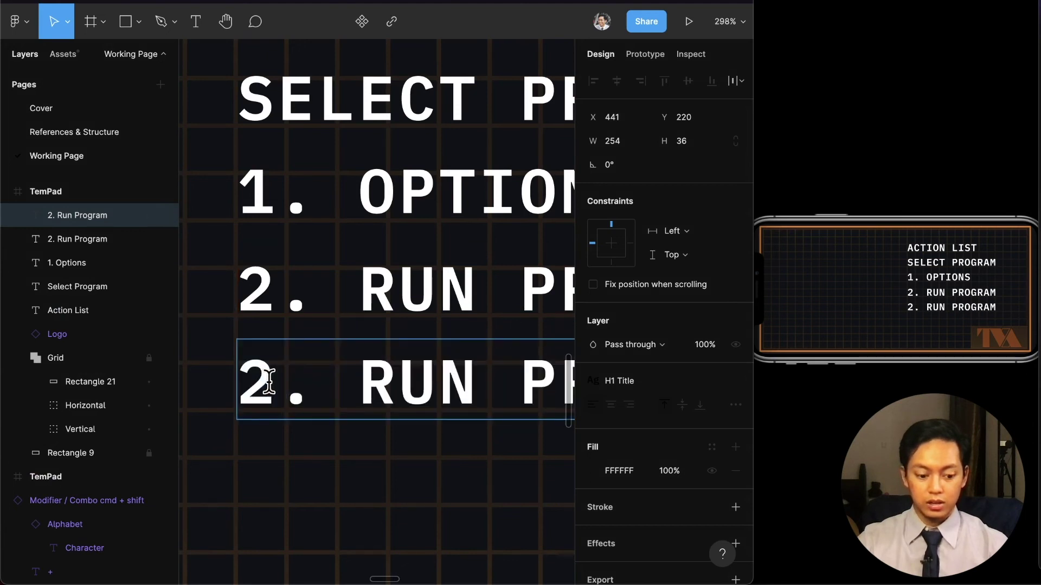
key(BackSpace)
text(3)
Replace Run Program in the third numbered item with Clear Cache and leave nothing selected.
triple_click(427, 381)
click(427, 381)
drag(356, 378, 597, 364)
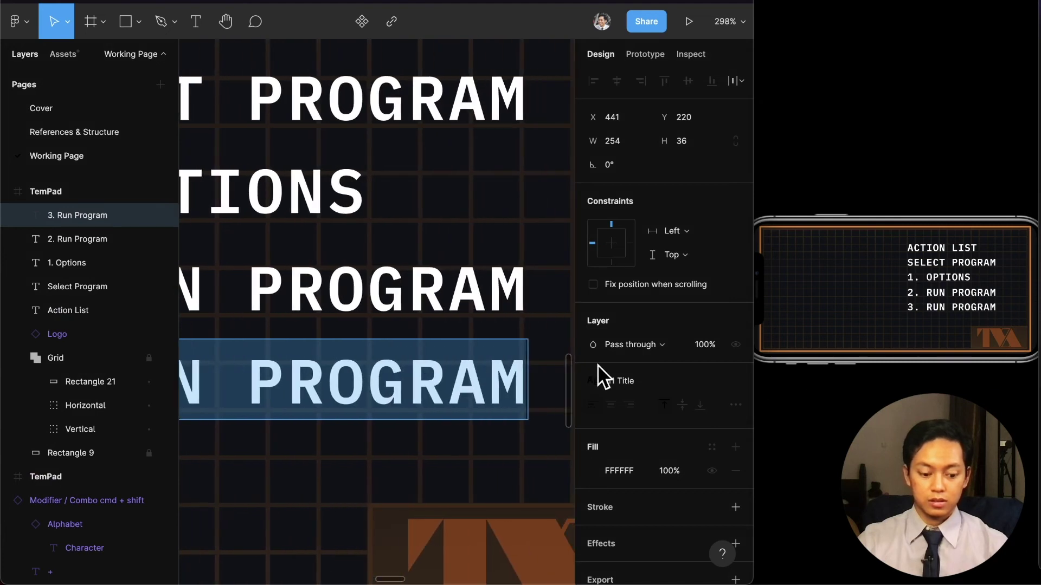
text(Clear C)
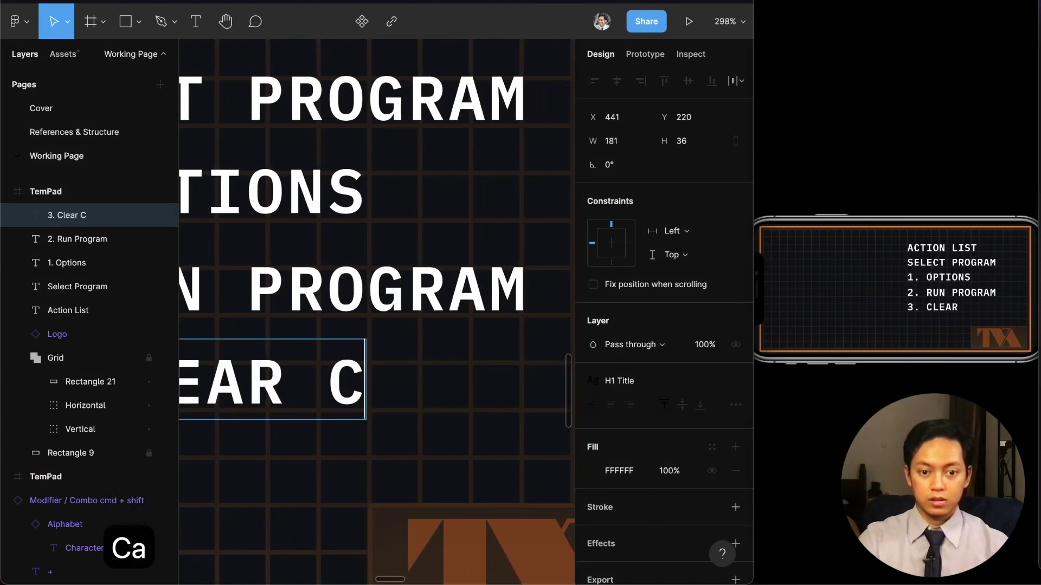
text(ache)
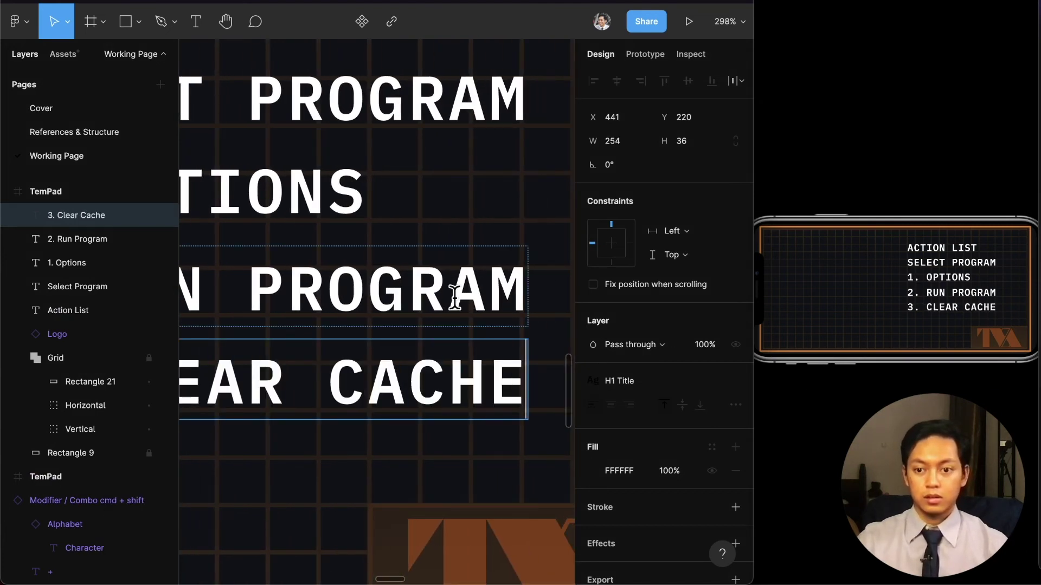
click(454, 298)
scroll(458, 304, down, 4)
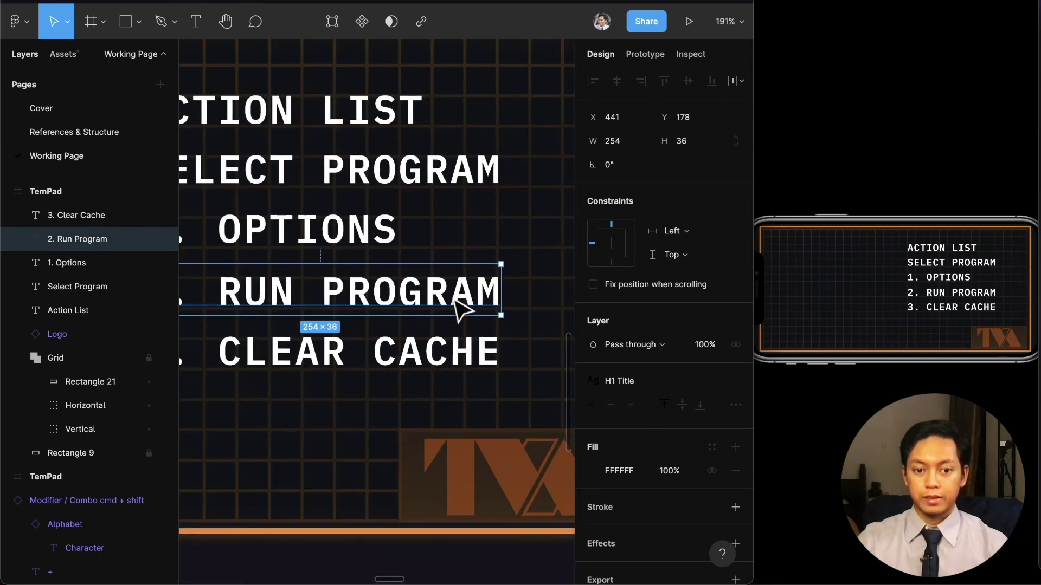
scroll(466, 309, down, 3)
scroll(487, 331, up, 1)
click(534, 376)
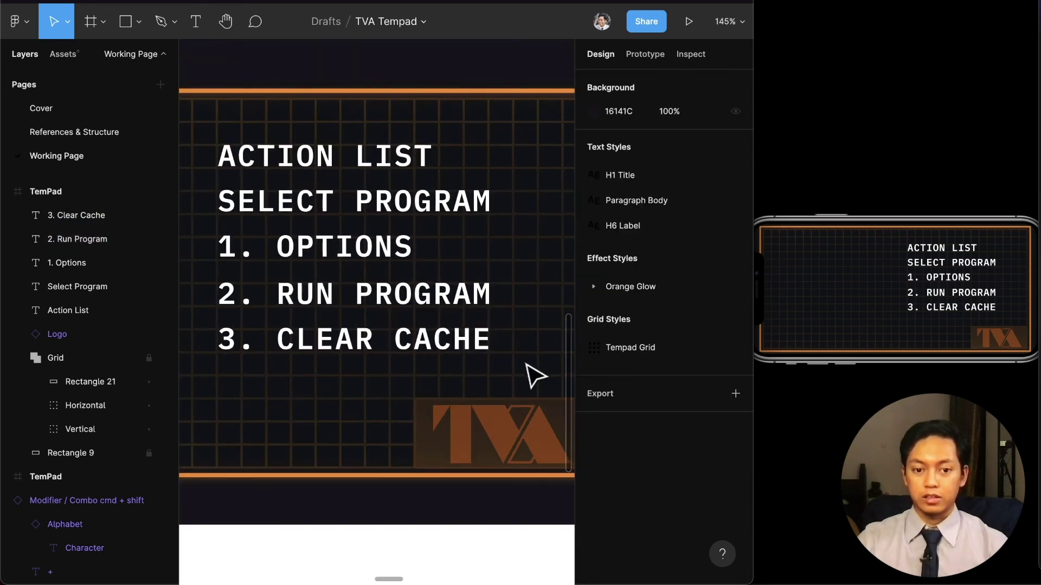
drag(534, 375, 395, 242)
drag(530, 215, 213, 116)
click(523, 180)
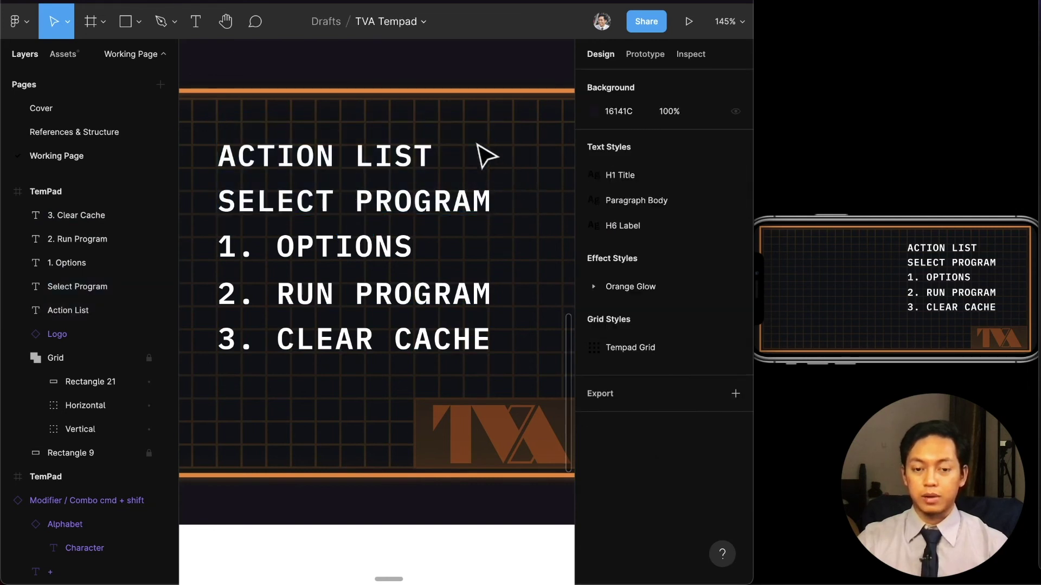
Draw a 10 × 10 diagonal slash with the Pen tool just after the Action List text at X 647.5, Y 69.5.
scroll(477, 162, up, 6)
scroll(462, 164, up, 3)
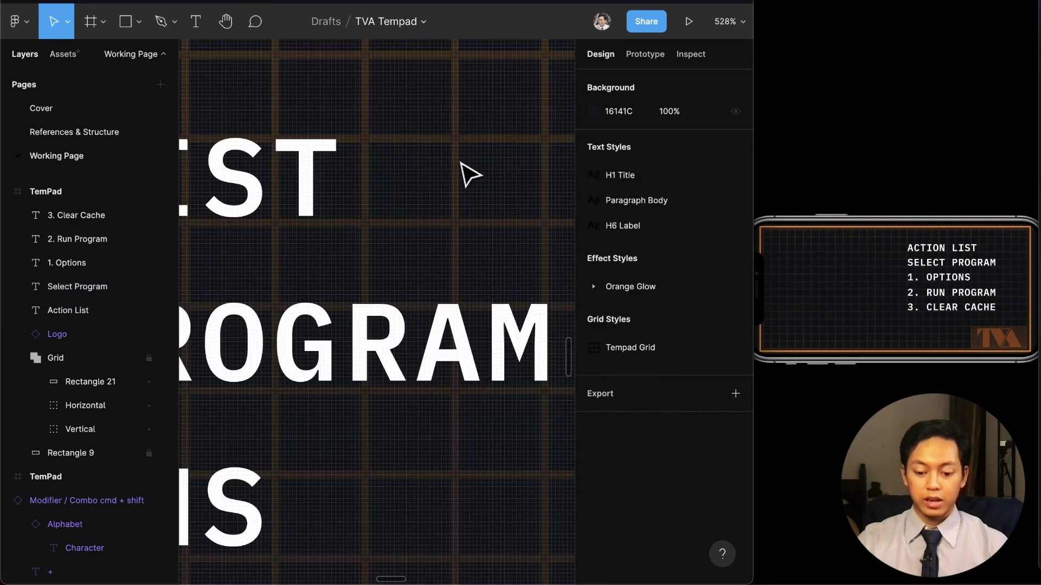
key(p)
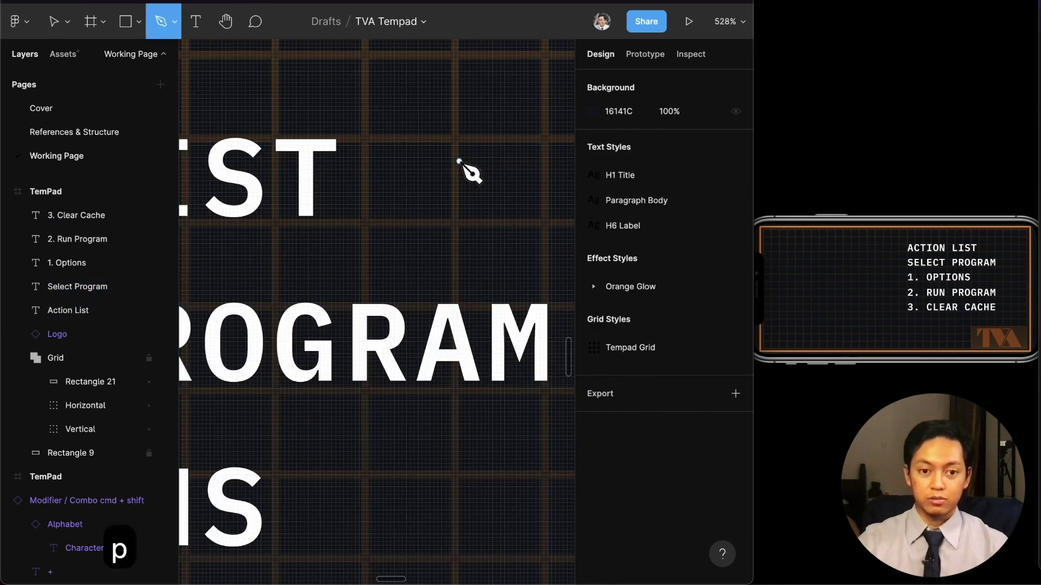
click(369, 218)
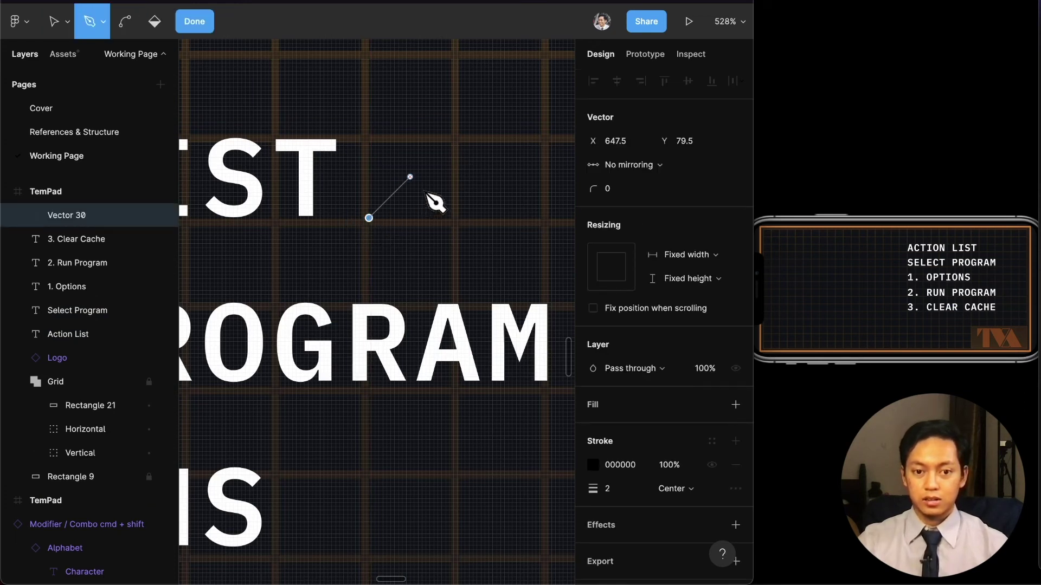
click(408, 179)
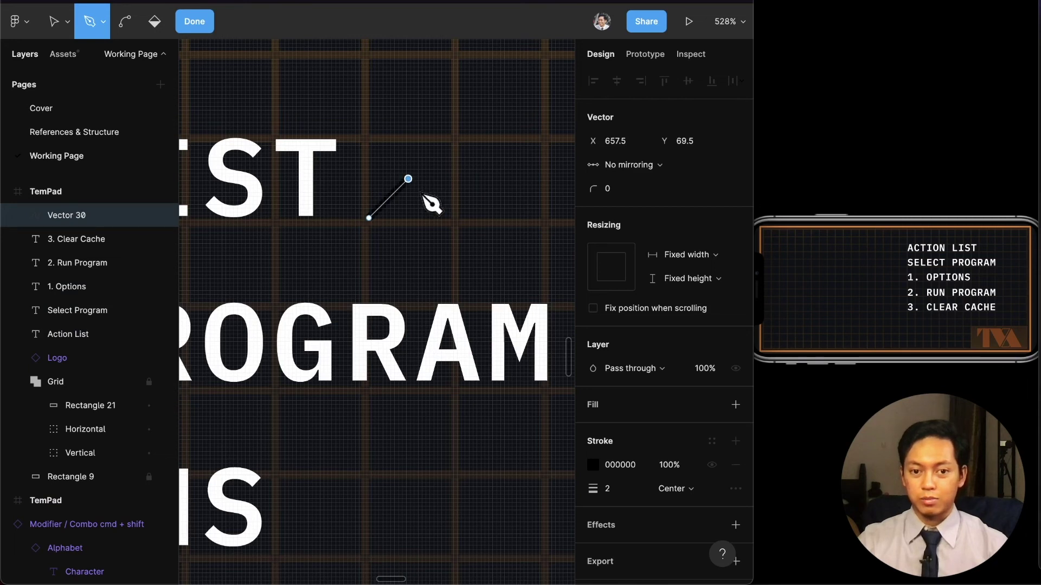
key(Return)
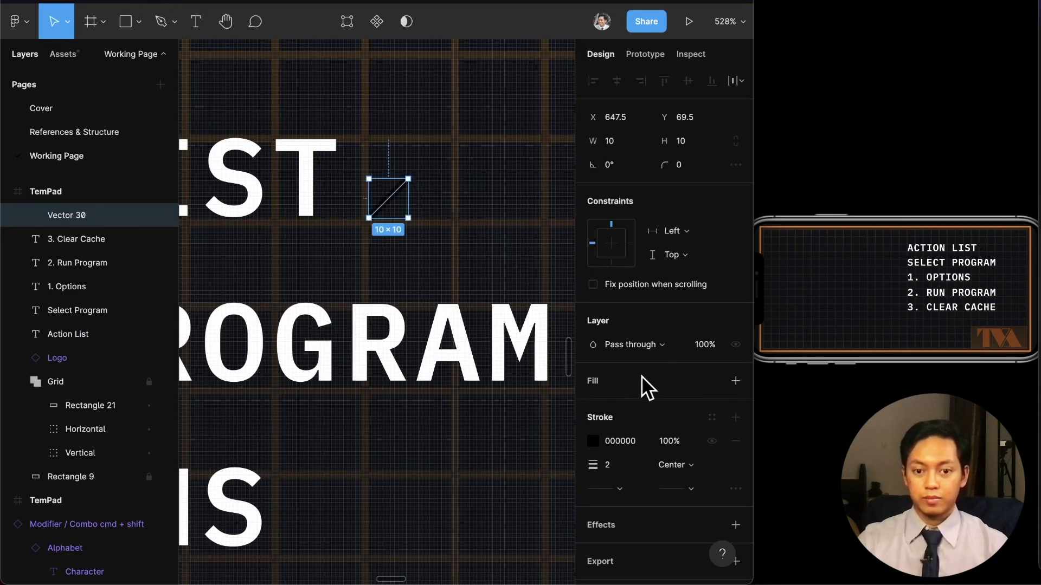
Give the slash beside Action List a white FFFFFF stroke with a thickness of 3 and no fill.
click(734, 380)
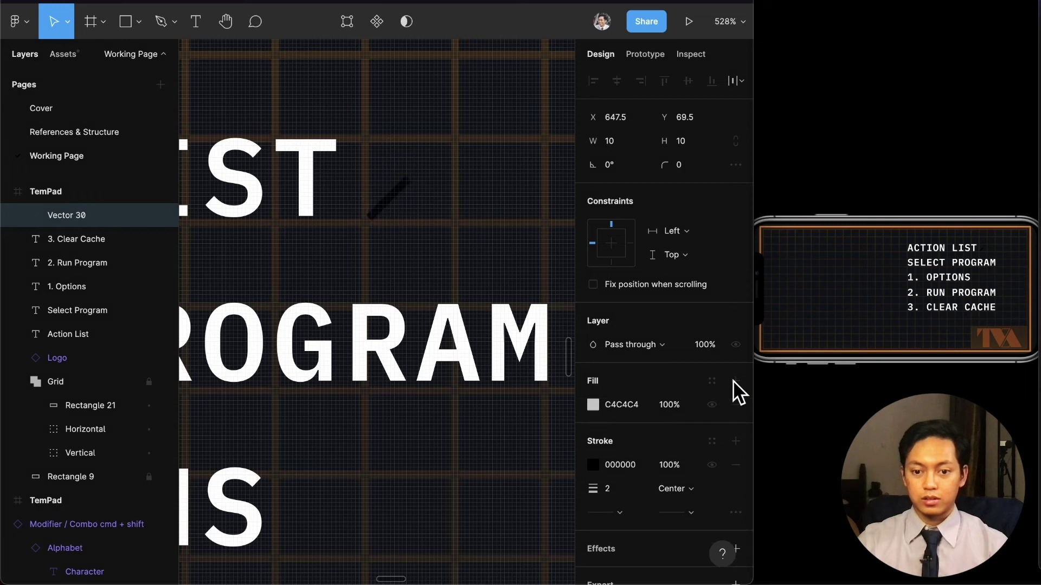
key(super+z)
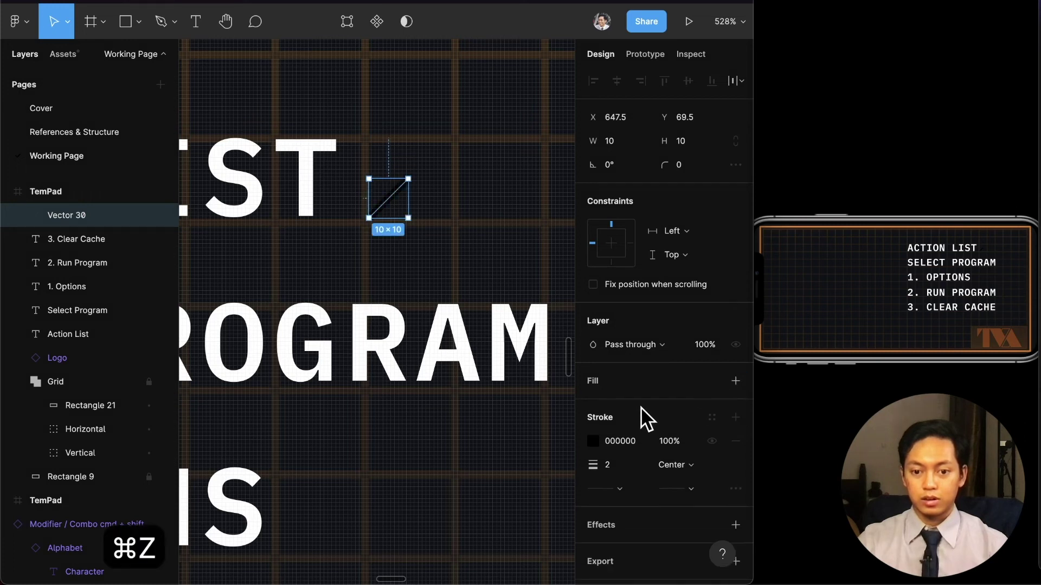
click(632, 441)
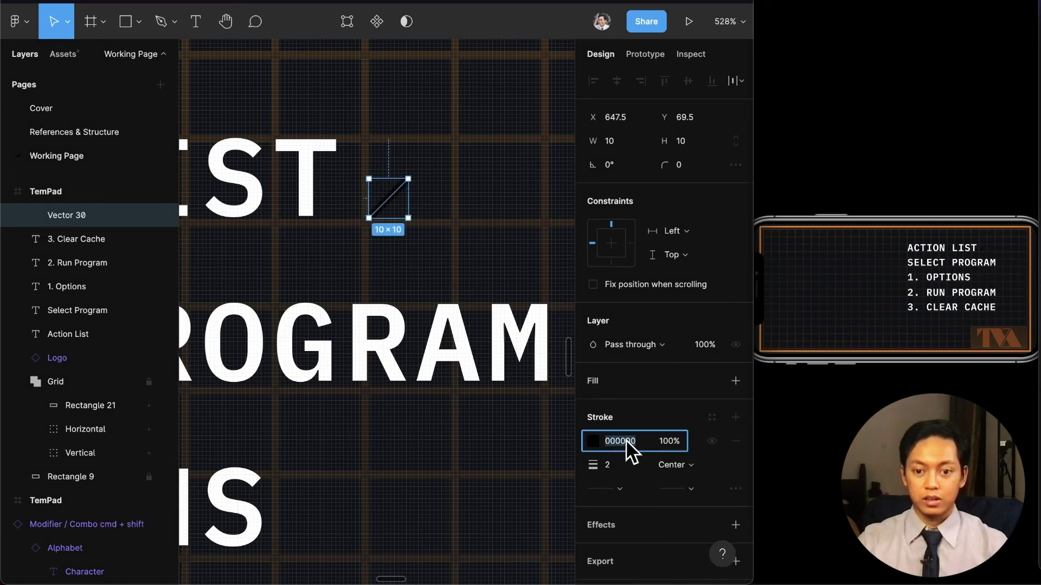
text(f)
key(Return)
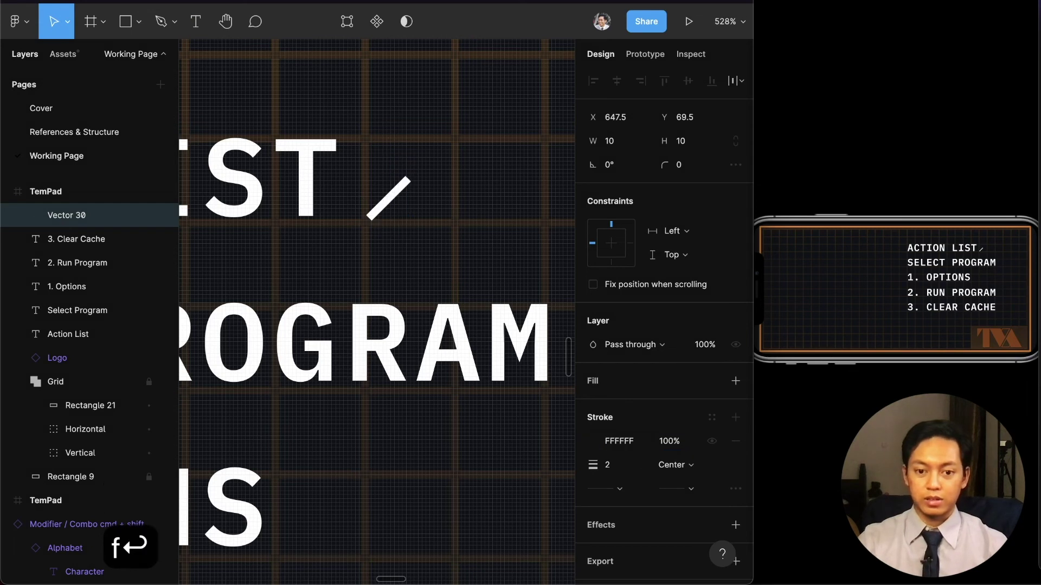
click(619, 467)
text(3)
key(Return)
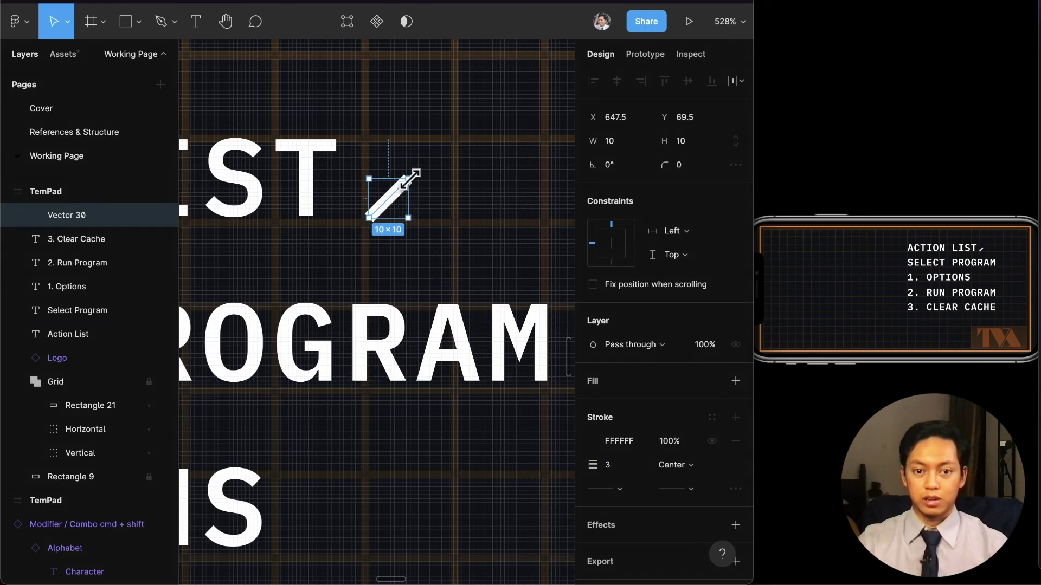
Duplicate the slash three times along the Action List line, with the third copy at X 694 and the fourth slash at X 716.
drag(392, 197, 483, 199)
scroll(443, 216, right, 3)
drag(380, 210, 471, 205)
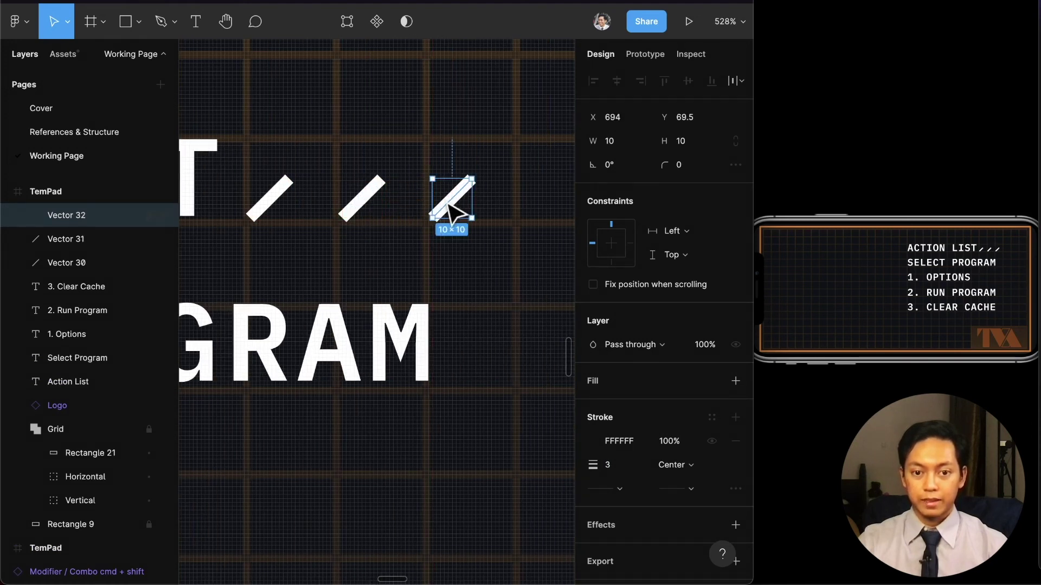
scroll(449, 205, right, 3)
key(super+d)
mouse_move(408, 202)
mouse_down()
mouse_move(442, 208)
mouse_move(426, 199)
mouse_up()
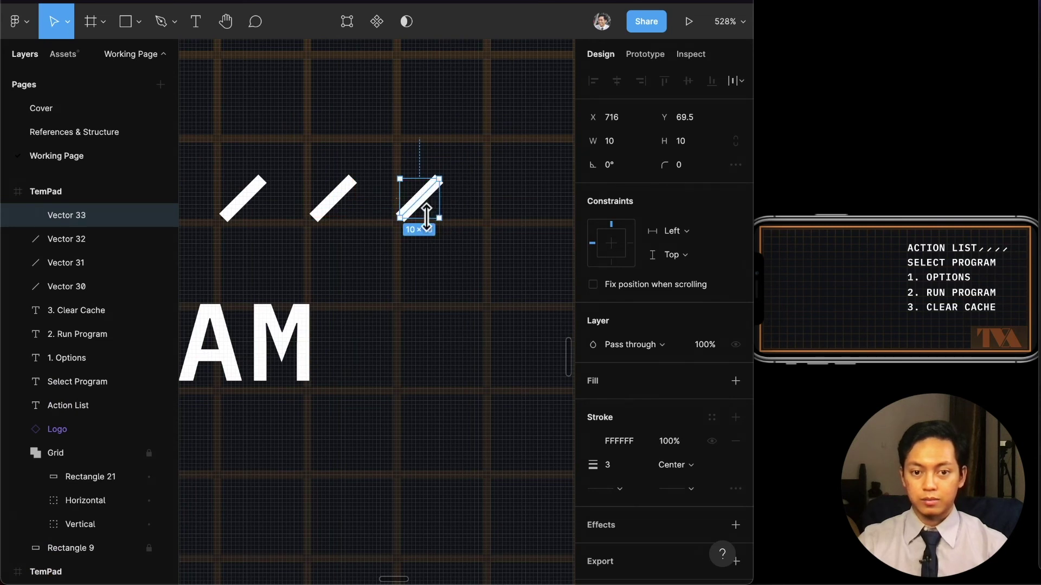
Draw a horizontal Pen underline 16 px wide beneath the S of Select Program at X 441.5, Y 128.
scroll(429, 203, down, 5)
click(538, 240)
scroll(505, 212, left, 3)
drag(525, 176, 244, 265)
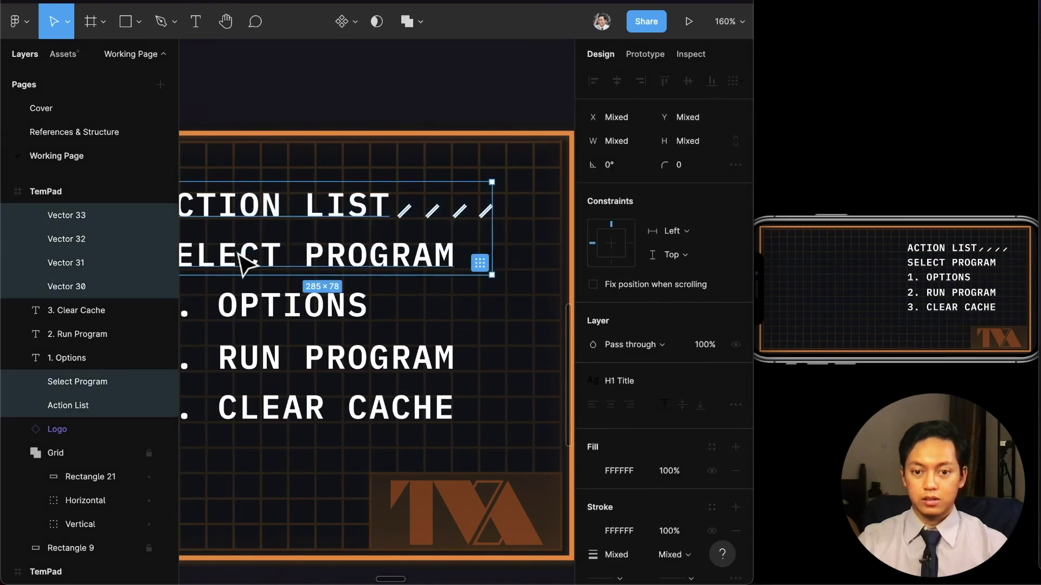
scroll(317, 263, left, 3)
scroll(200, 274, up, 3)
scroll(215, 286, left, 3)
click(228, 297)
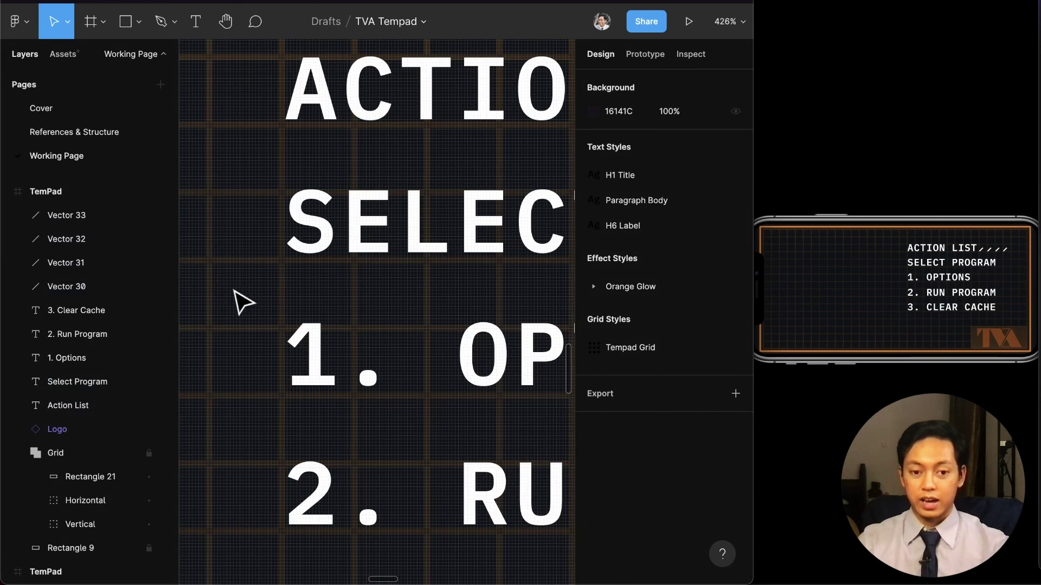
key(p)
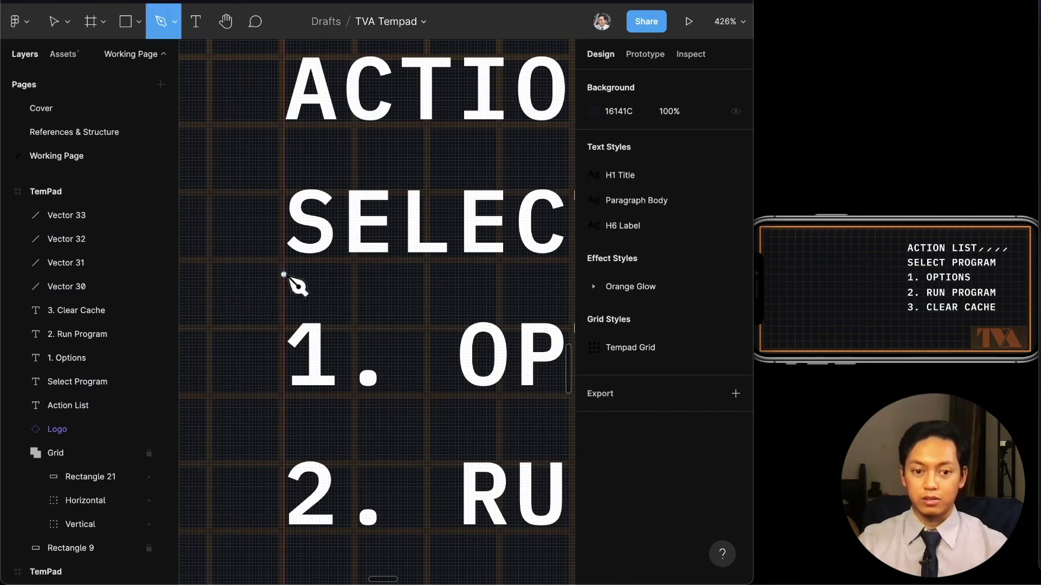
click(285, 275)
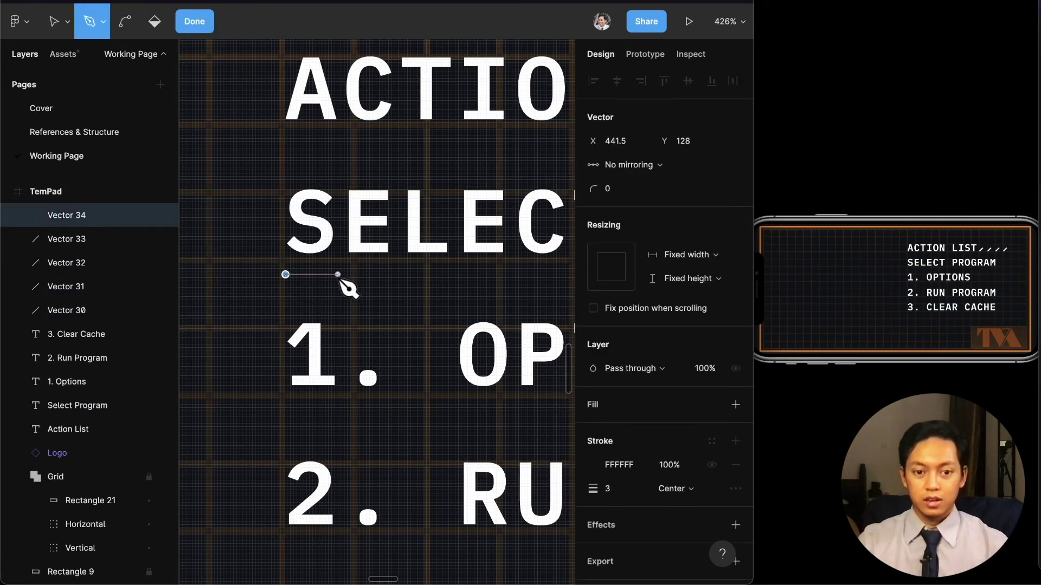
click(337, 275)
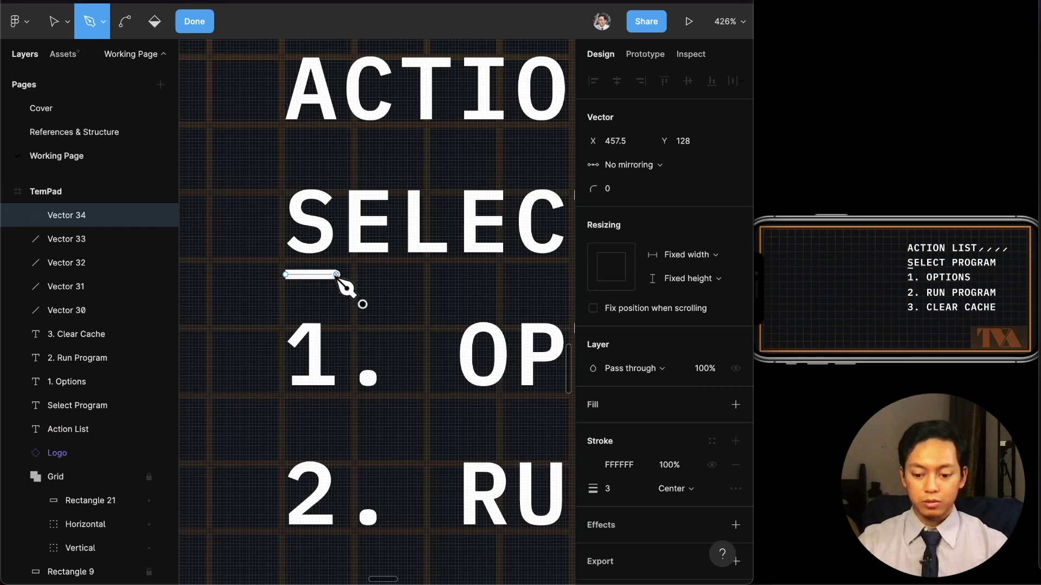
key(Return)
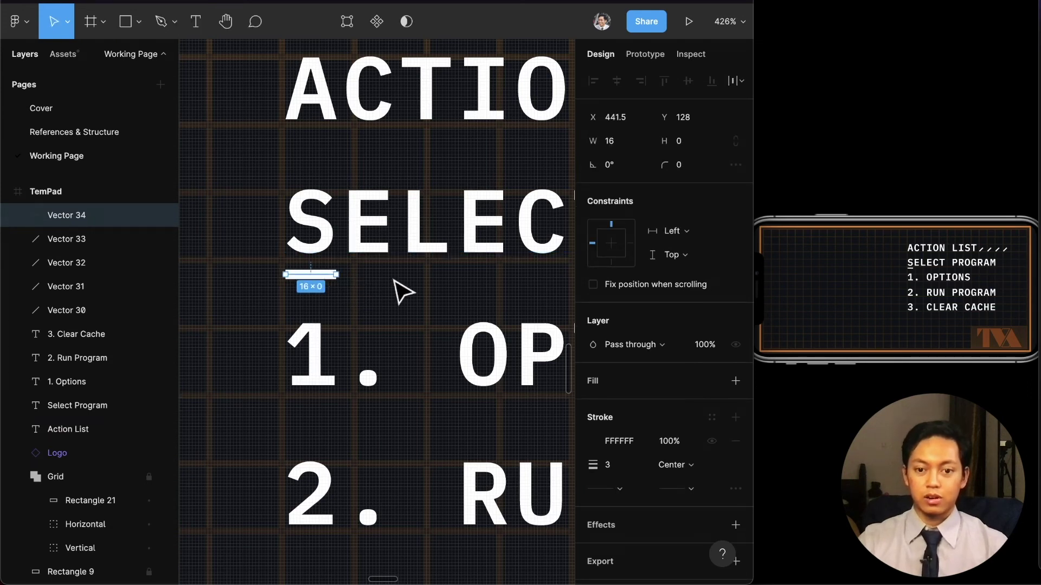
scroll(314, 274, up, 5)
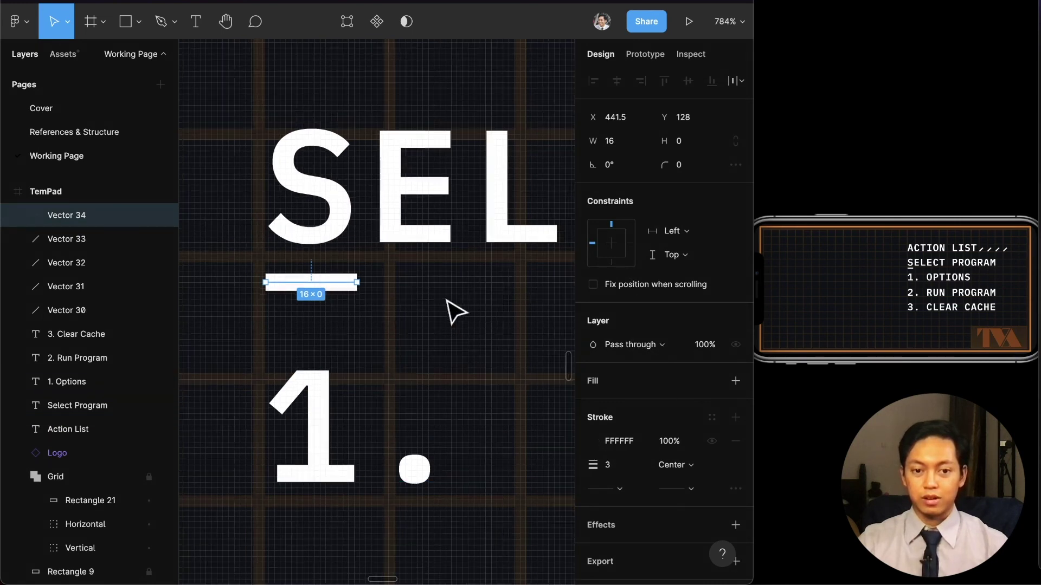
scroll(448, 299, down, 5)
scroll(448, 301, down, 5)
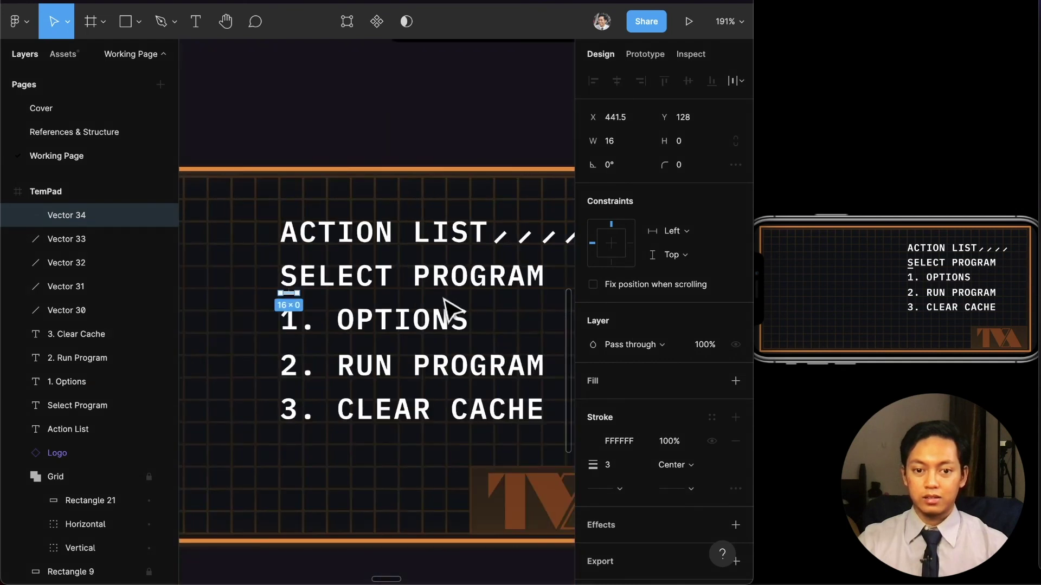
drag(205, 223, 491, 299)
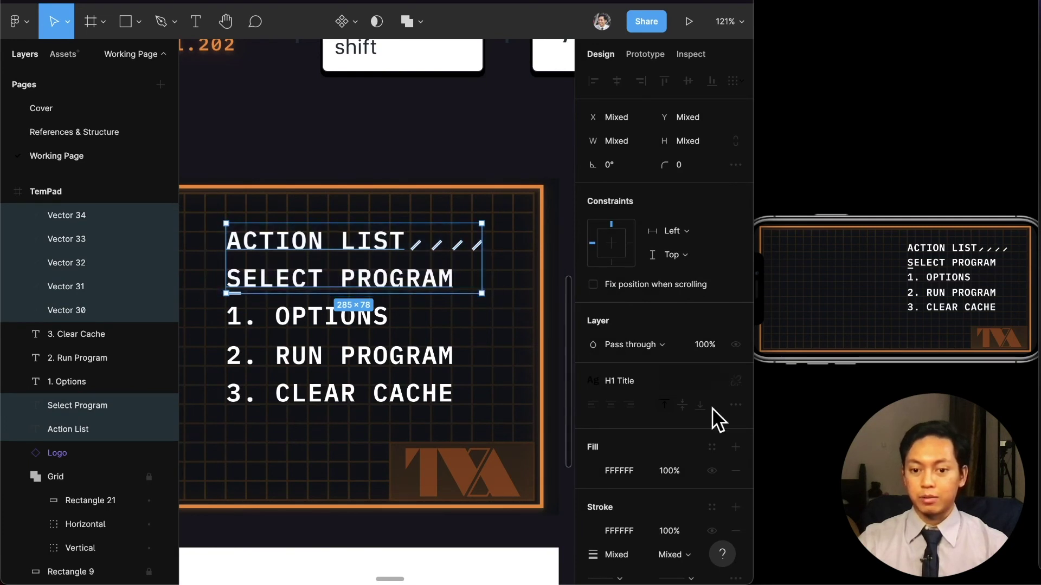
click(711, 450)
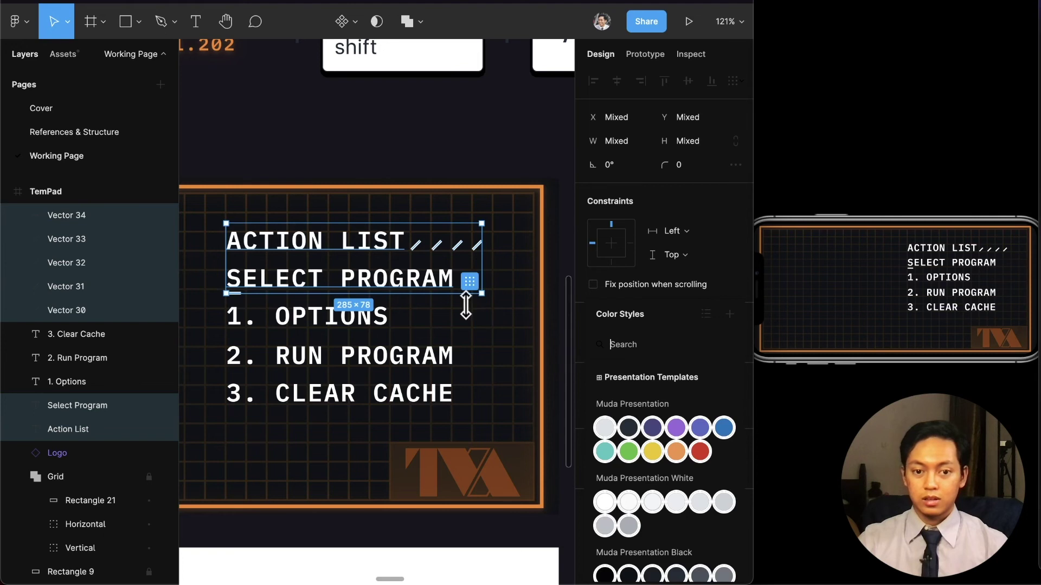
click(487, 335)
Apply the Fuel Yellow/80 color style as fill to all five text lines, the slashes and the underline.
drag(222, 229, 527, 447)
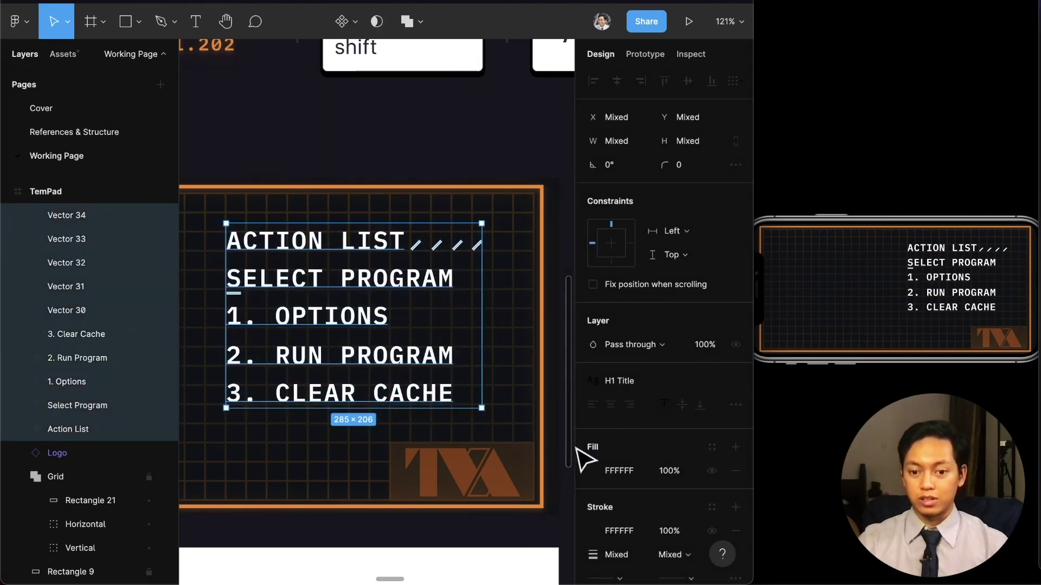
click(710, 448)
text(80)
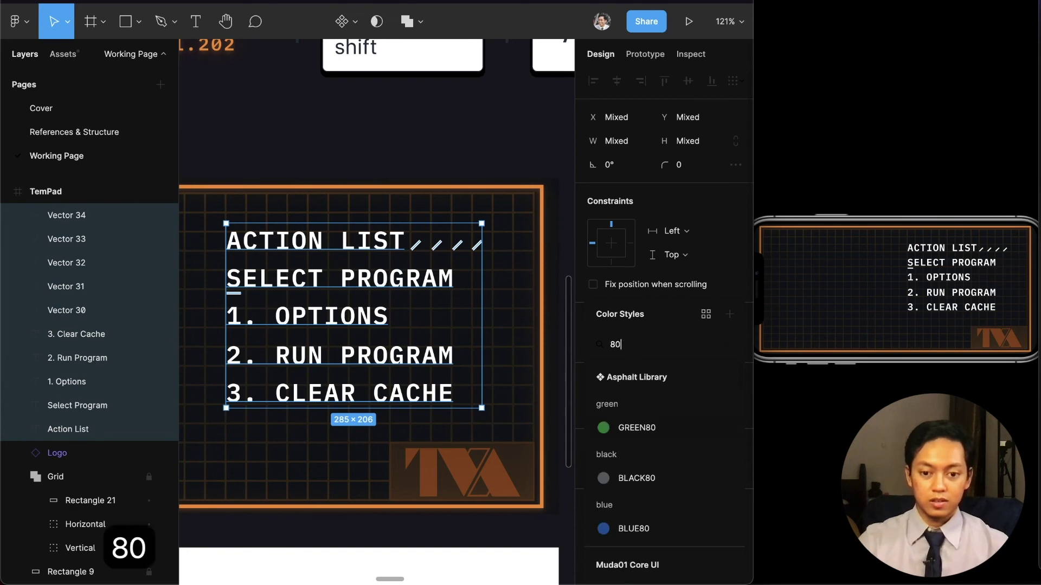
scroll(654, 463, down, 5)
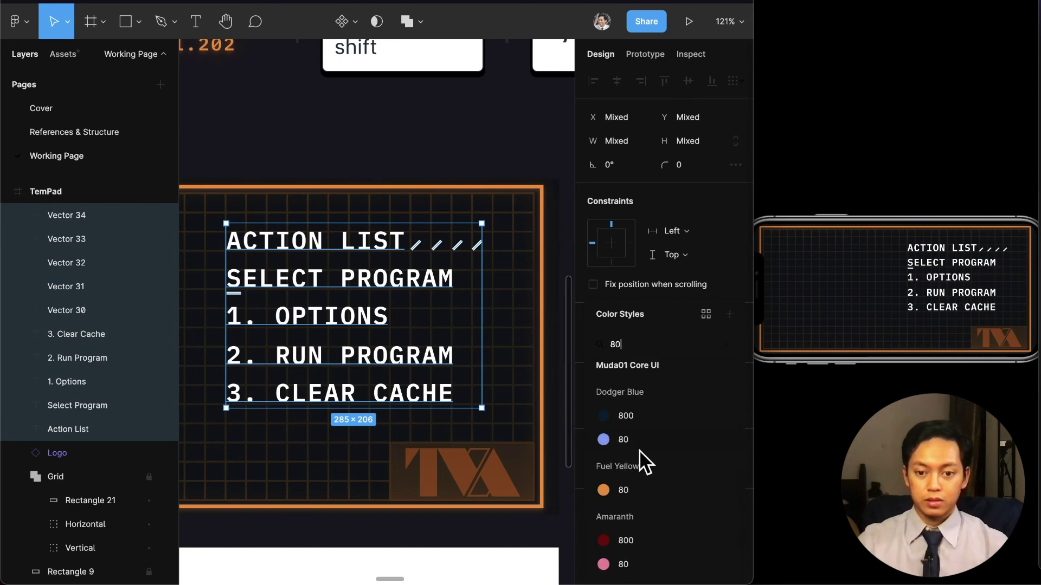
click(629, 488)
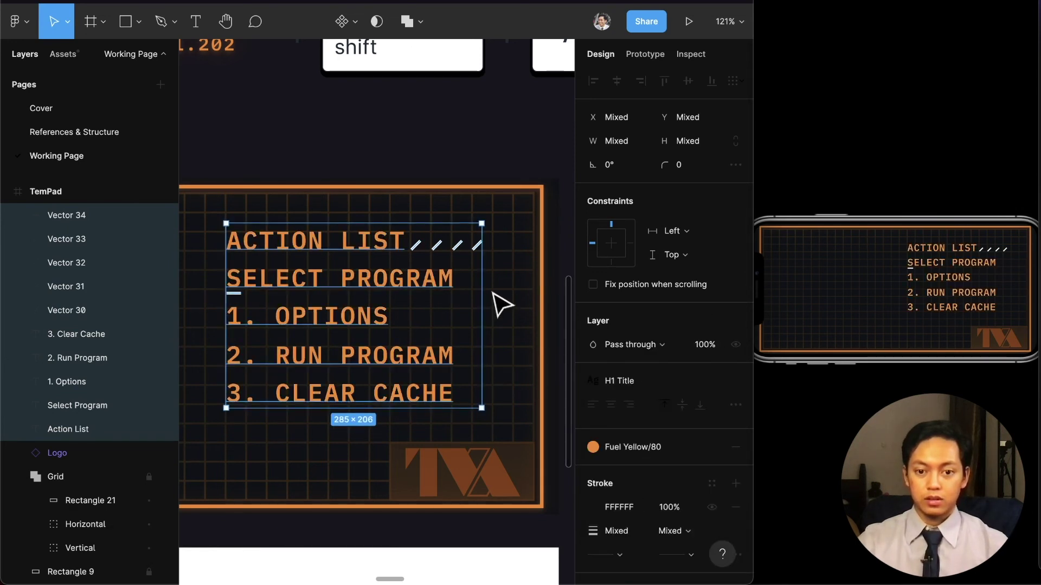
Apply the Fuel Yellow/80 color style to the stroke of the four slashes and the underline below Select Program.
click(525, 293)
drag(506, 217, 410, 251)
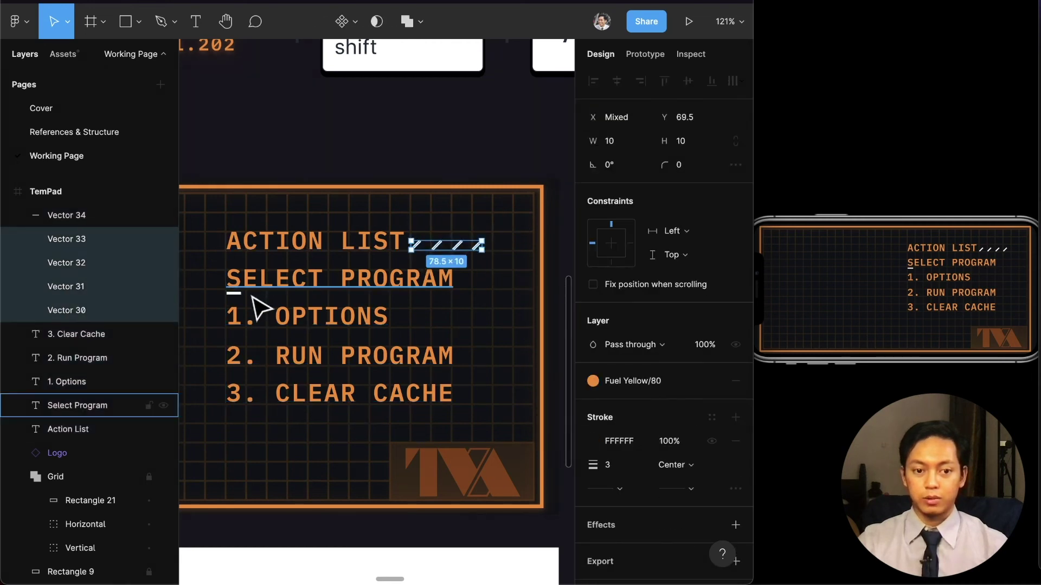
shift+click(234, 294)
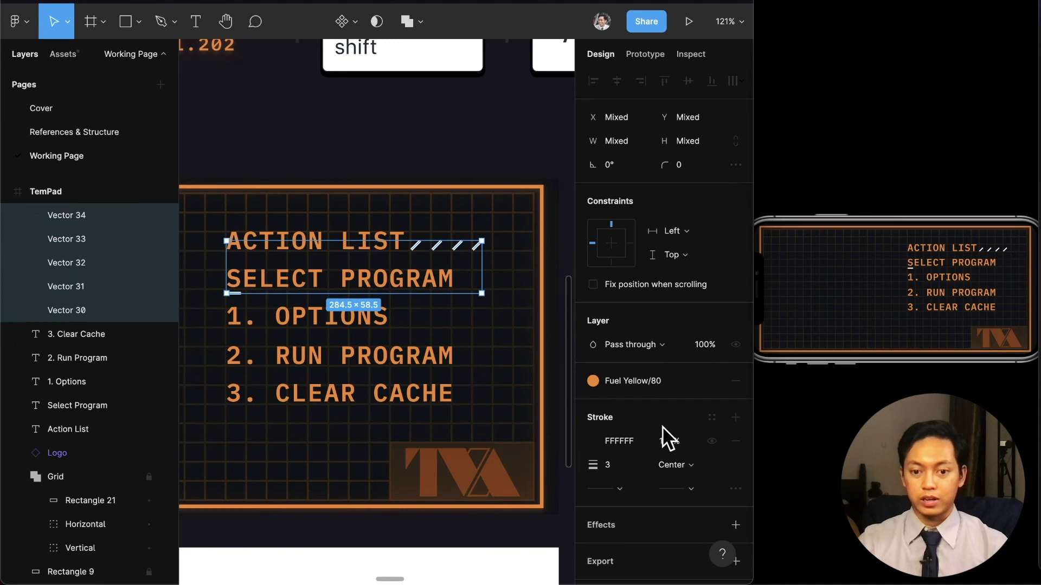
click(712, 418)
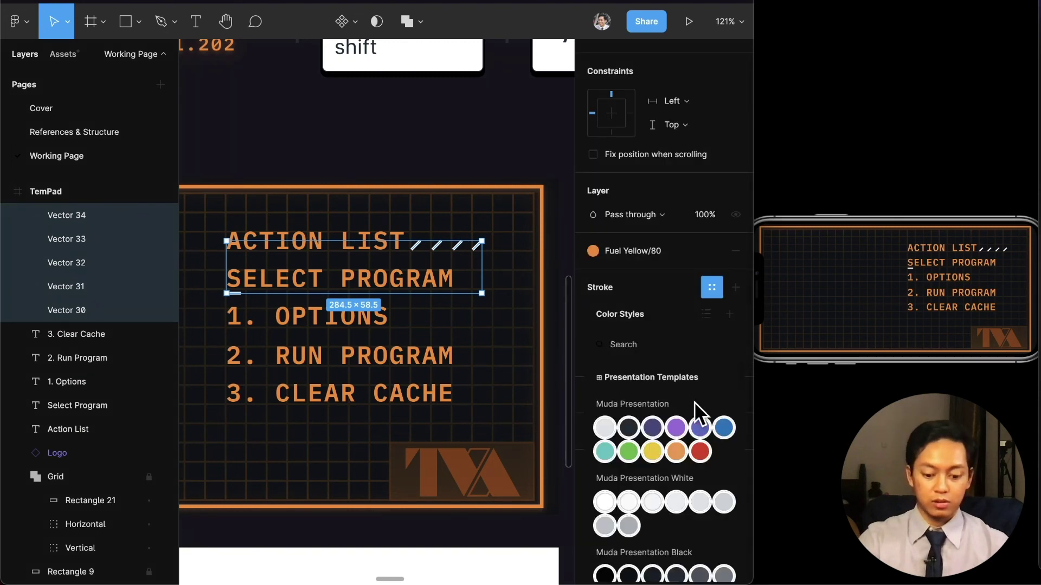
text(80)
scroll(664, 467, down, 2)
scroll(657, 491, down, 2)
click(644, 507)
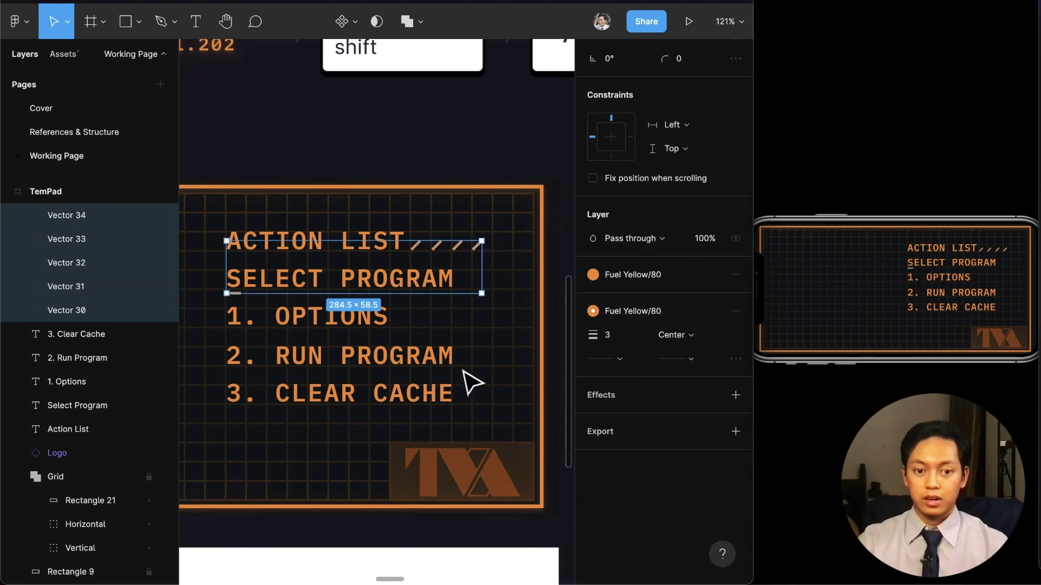
Set the opacity of the three numbered items, Options, Run Program and Clear Cache, to 50%.
scroll(471, 383, left, 2)
drag(536, 413, 274, 324)
scroll(287, 333, down, 4)
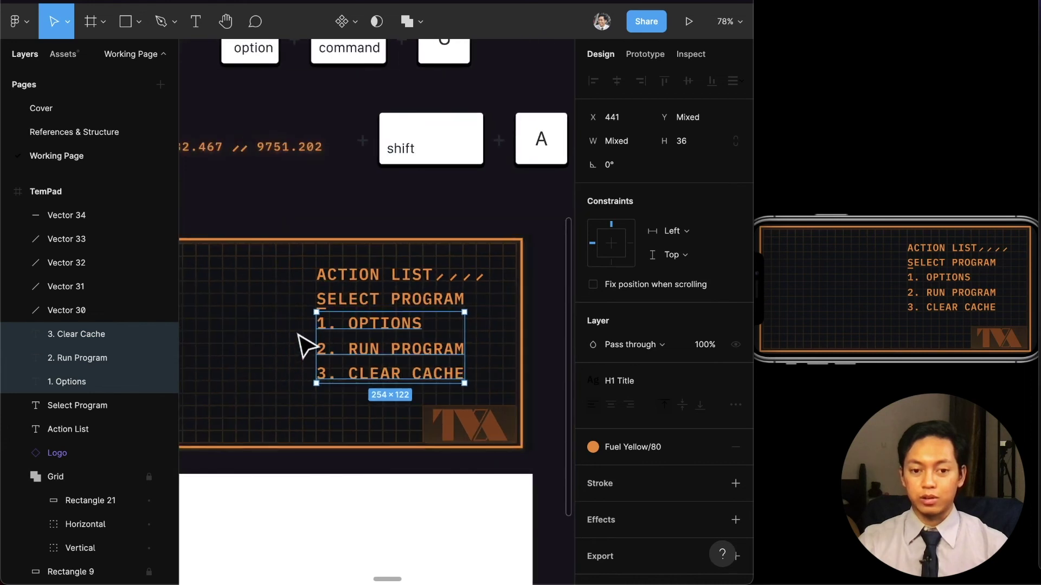
scroll(307, 347, up, 2)
key(2)
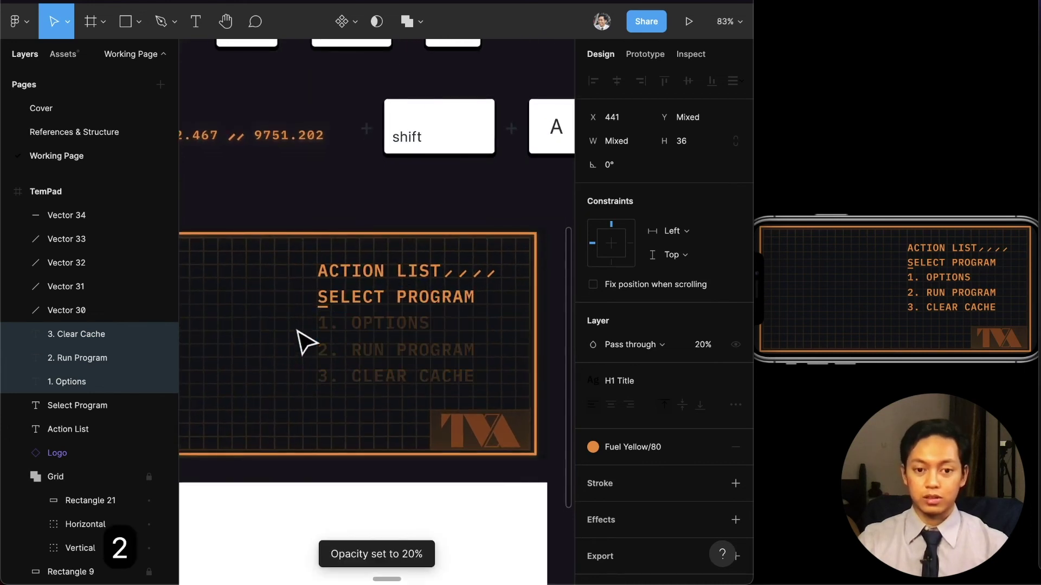
key(3)
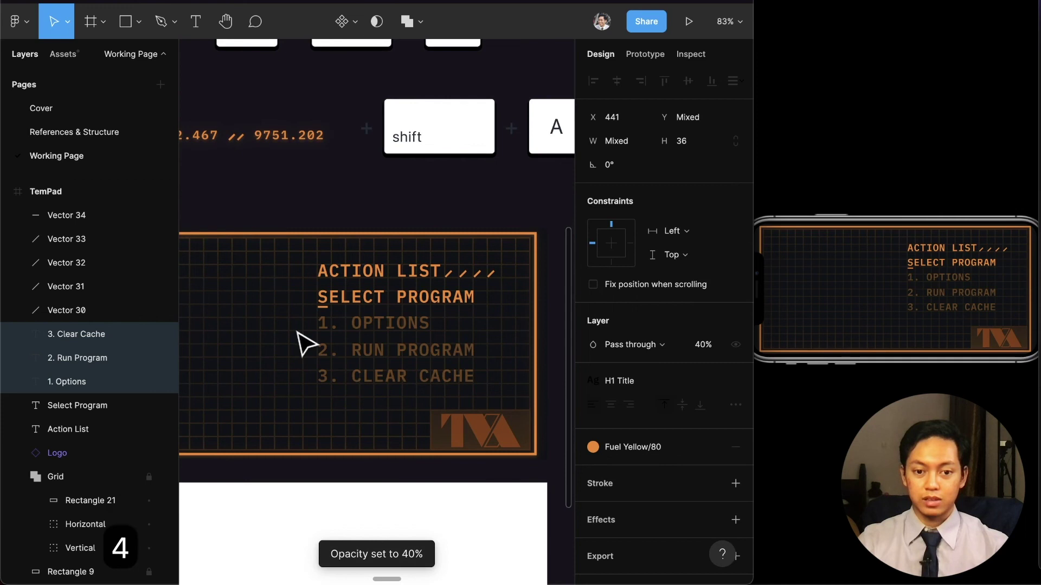
key(5)
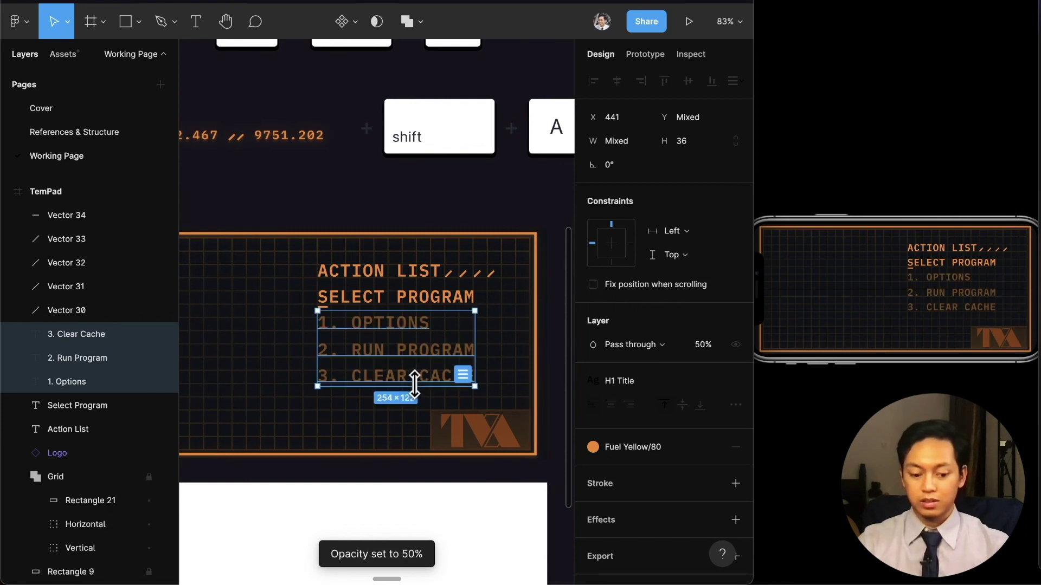
key(5)
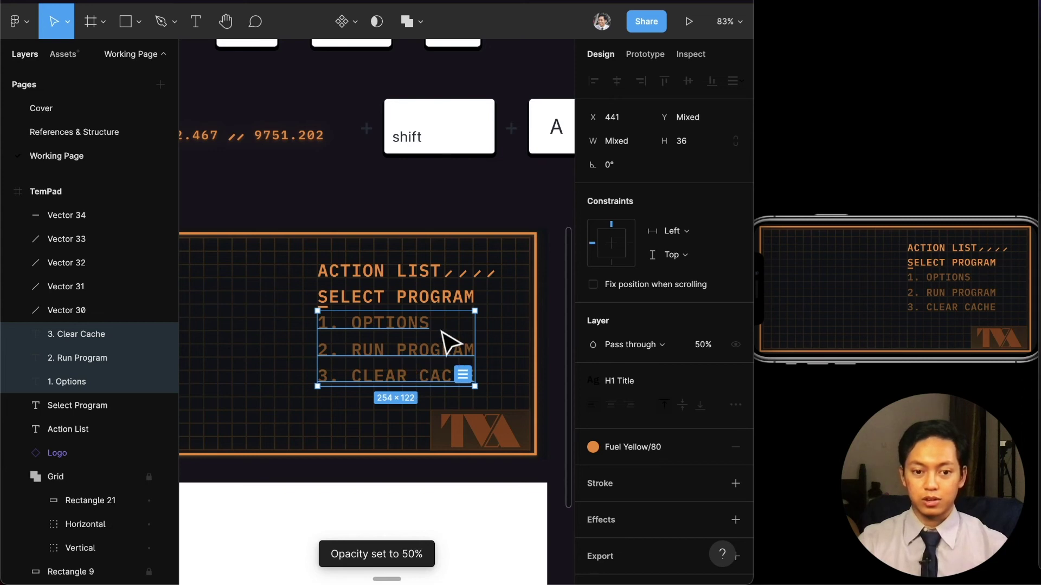
scroll(450, 343, left, 8)
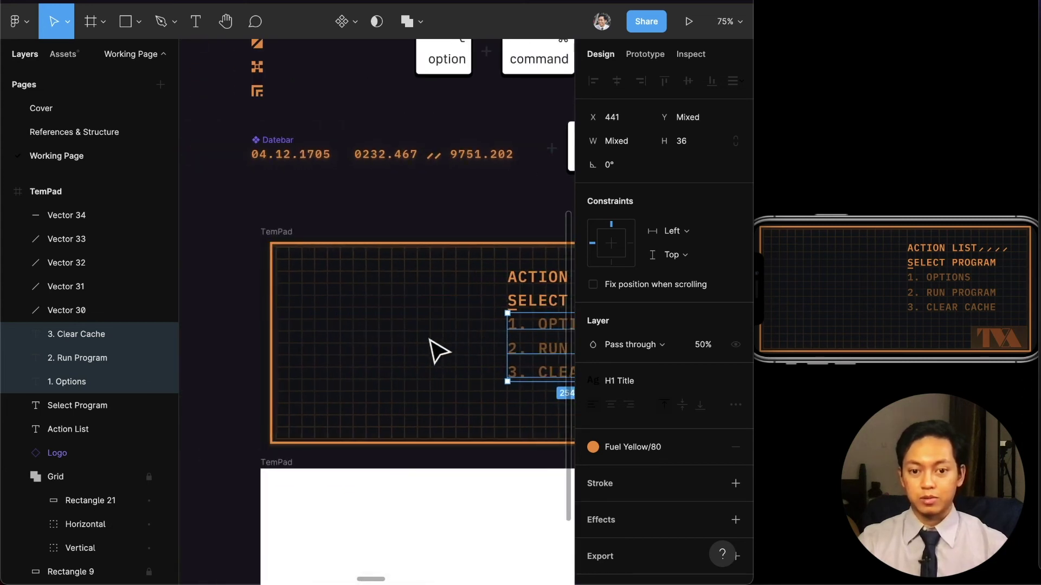
scroll(439, 351, down, 1)
scroll(437, 325, right, 3)
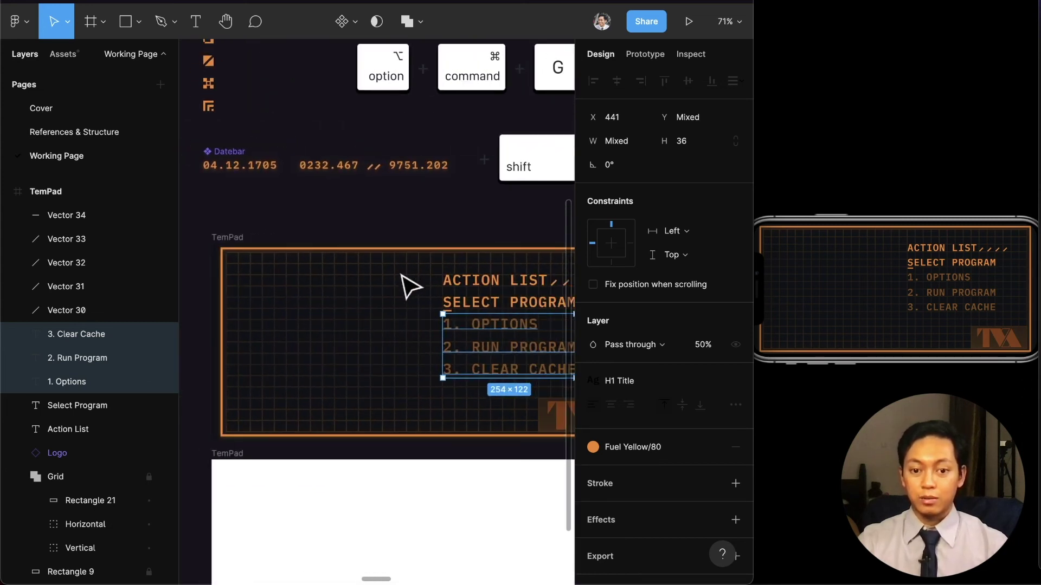
scroll(412, 293, right, 5)
scroll(497, 412, left, 3)
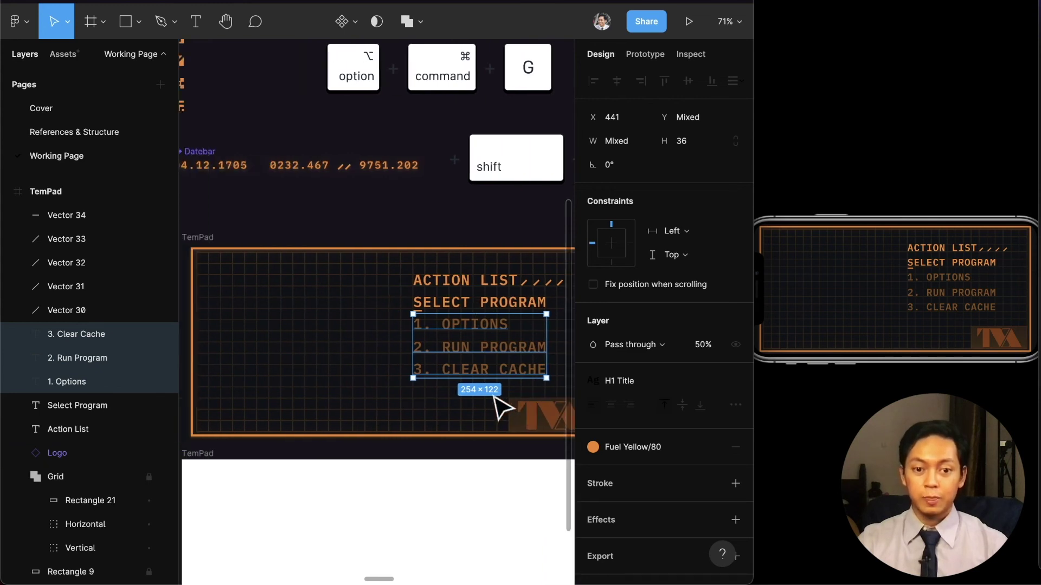
scroll(332, 310, left, 5)
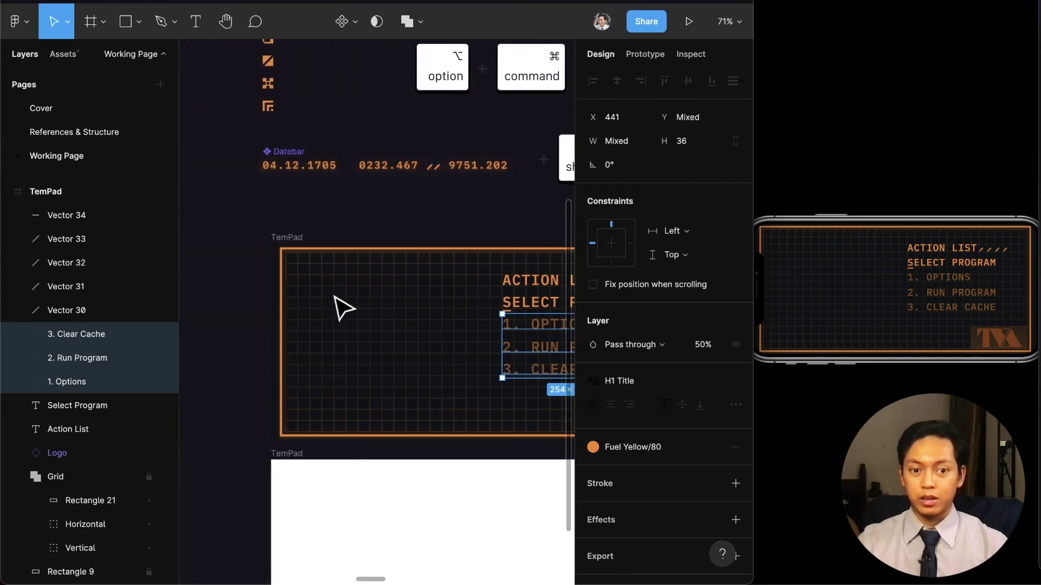
Place a copy of the vertical Status Bar icon component inside the upper TemPad frame's edge at X 28, Y 124.
scroll(342, 312, down, 2)
click(283, 218)
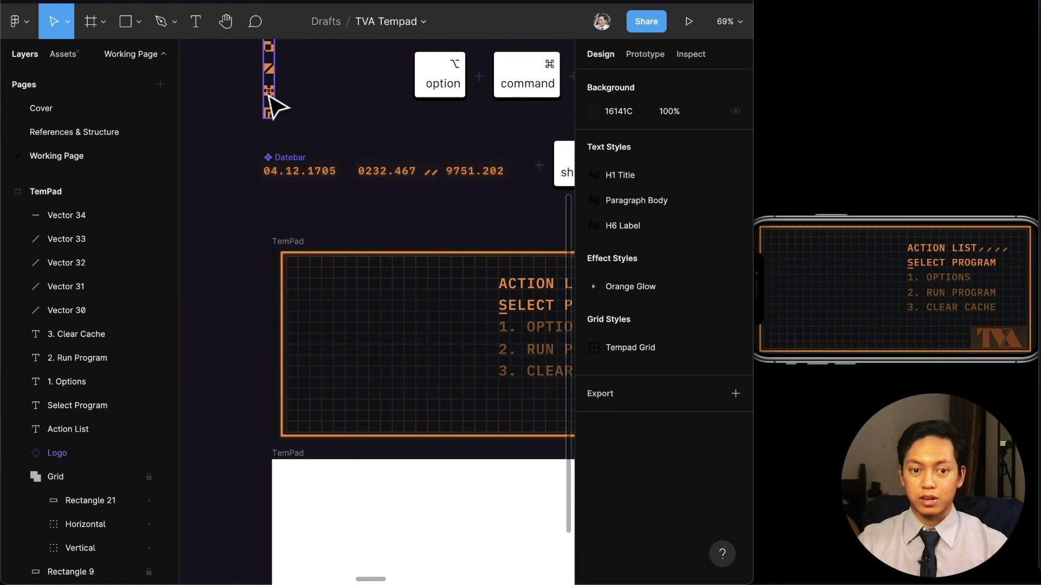
drag(276, 98, 292, 396)
scroll(292, 396, up, 5)
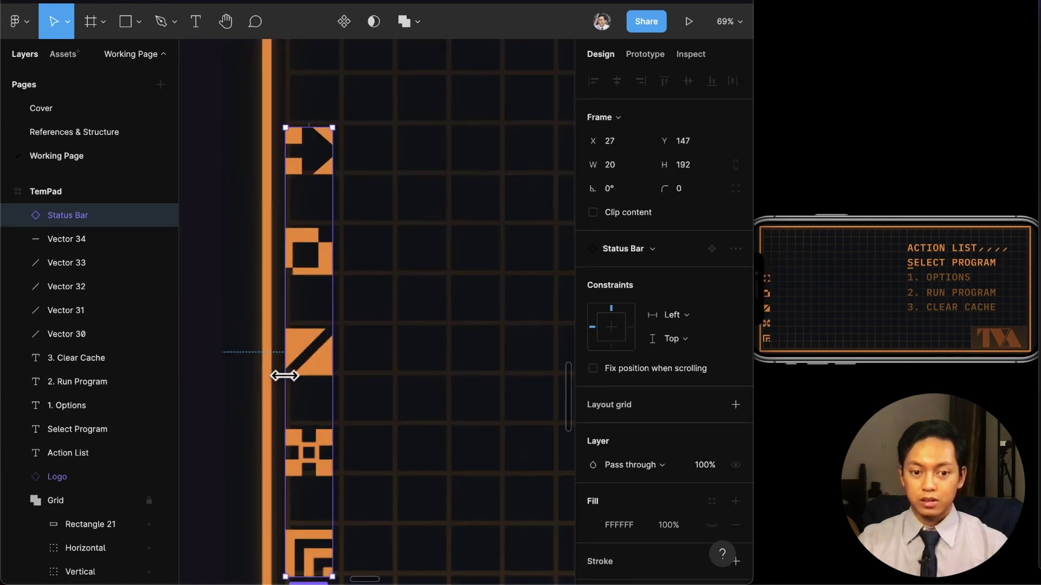
scroll(304, 404, down, 3)
scroll(319, 414, up, 1)
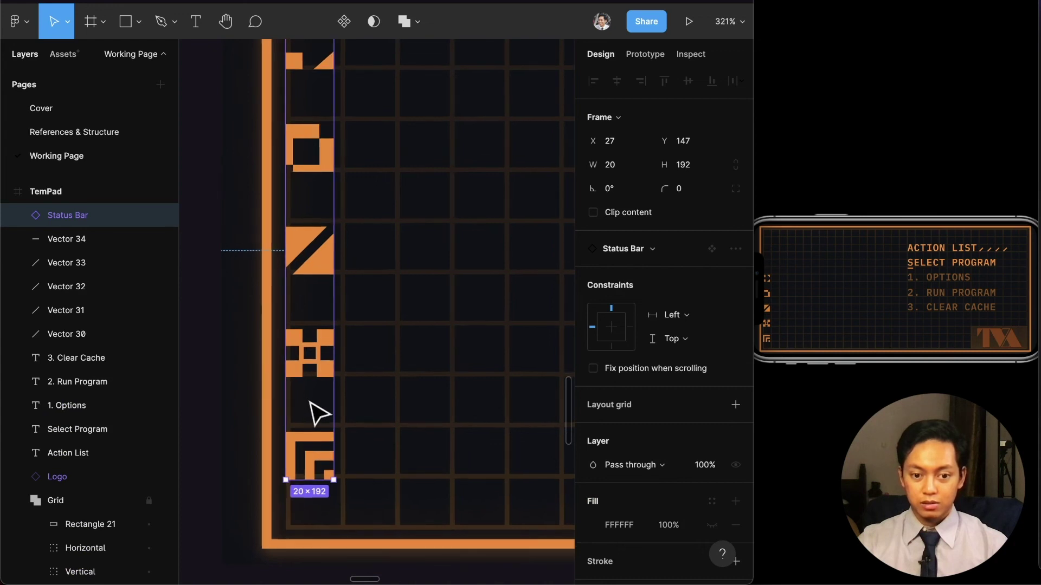
drag(314, 427, 317, 389)
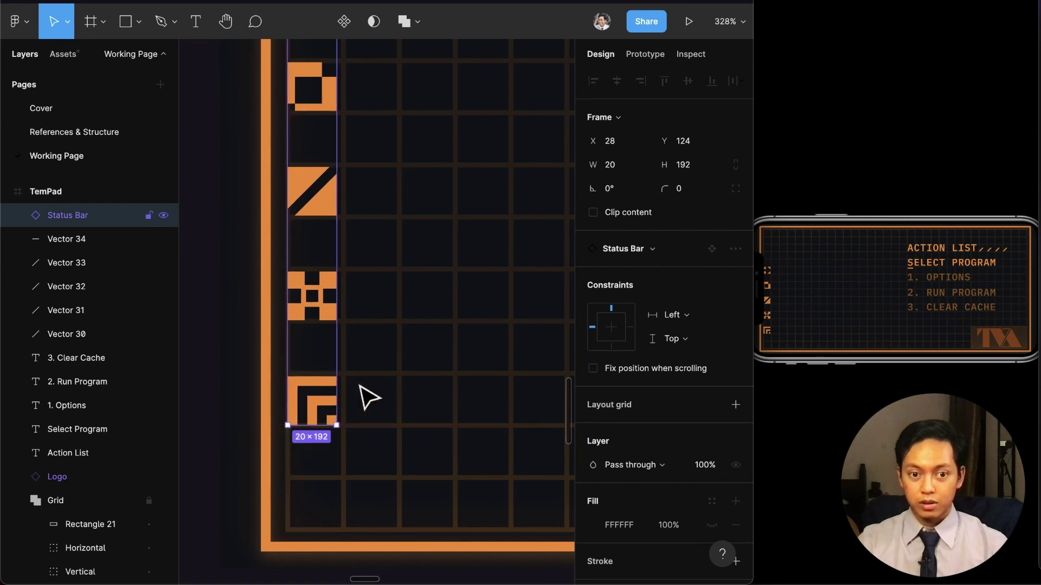
click(411, 379)
Place a copy of the Datebar component inside the TemPad frame below the status icons at X 28, Y 336.
scroll(416, 380, down, 2)
scroll(416, 379, down, 5)
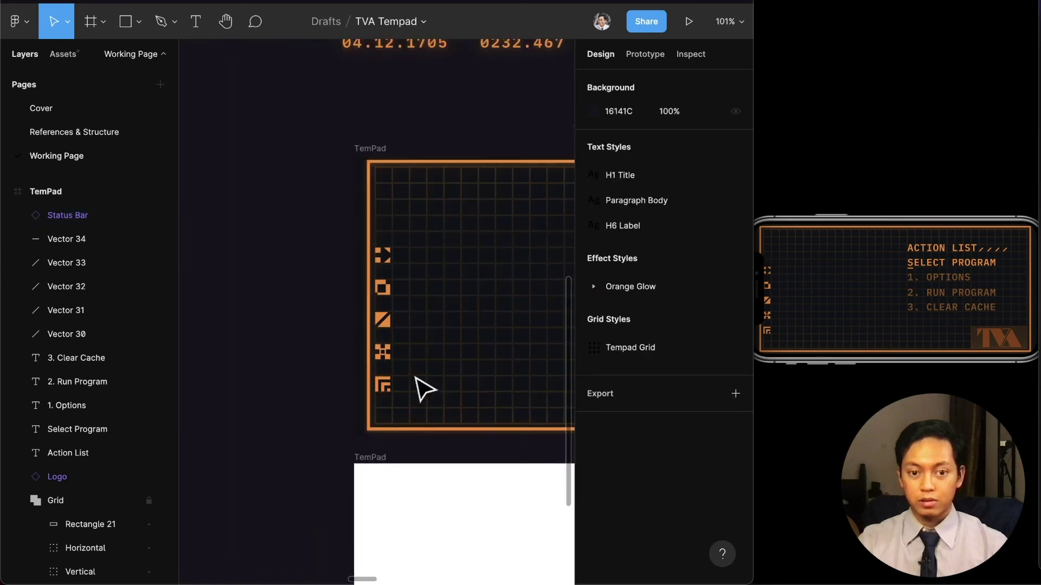
scroll(416, 376, up, 2)
click(378, 120)
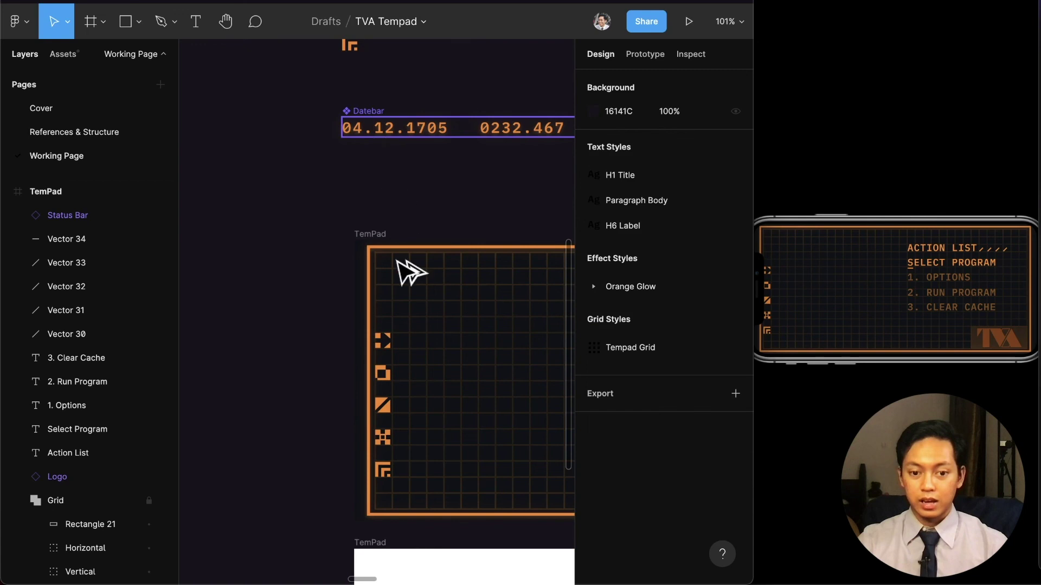
mouse_move(402, 465)
mouse_down()
mouse_move(410, 483)
mouse_move(408, 473)
mouse_up()
scroll(412, 485, up, 4)
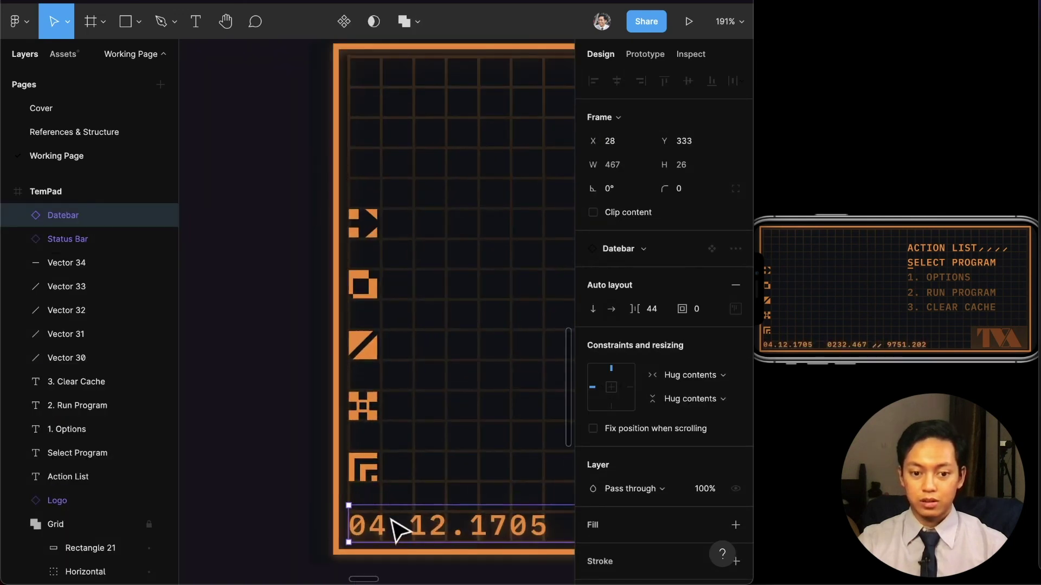
scroll(399, 530, up, 8)
scroll(383, 529, down, 3)
drag(374, 450, 349, 450)
scroll(372, 450, down, 5)
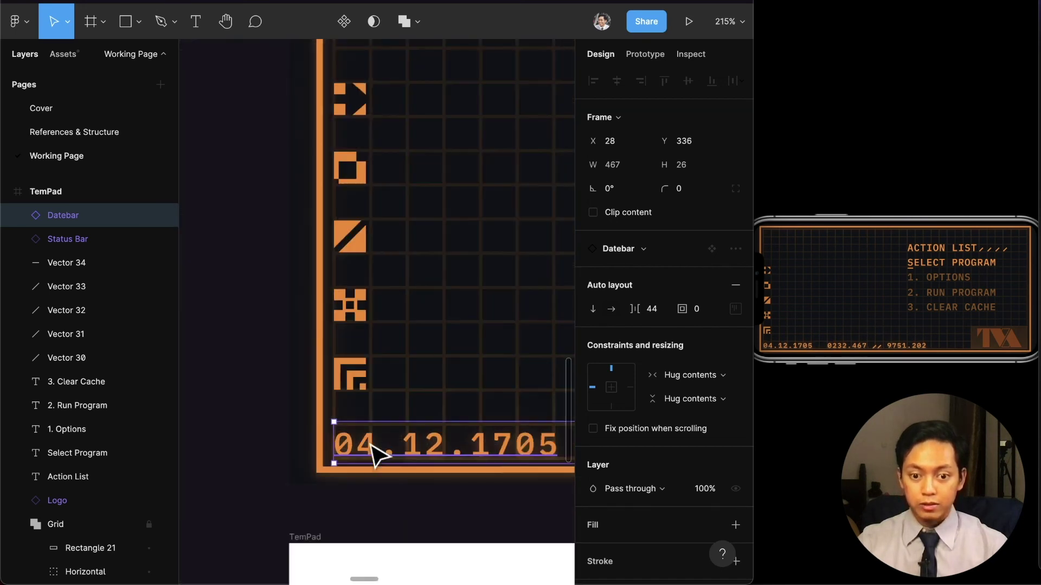
click(417, 508)
Place a copy of the Icon Button component in the TemPad frame beside the status icons at X 62, Y 53.
scroll(421, 516, down, 3)
scroll(418, 515, up, 2)
scroll(418, 515, right, 5)
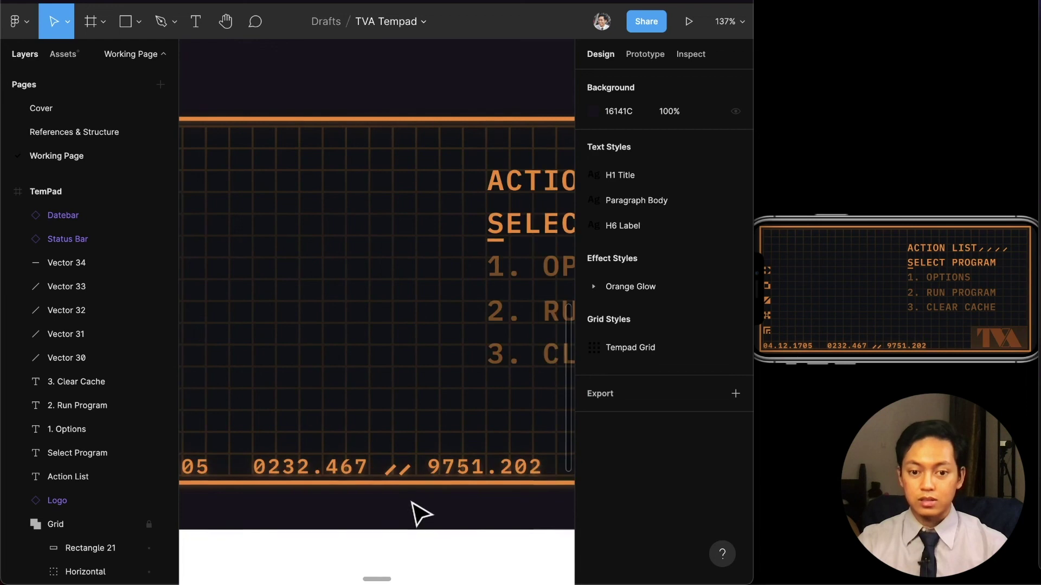
scroll(418, 506, down, 2)
scroll(402, 425, up, 6)
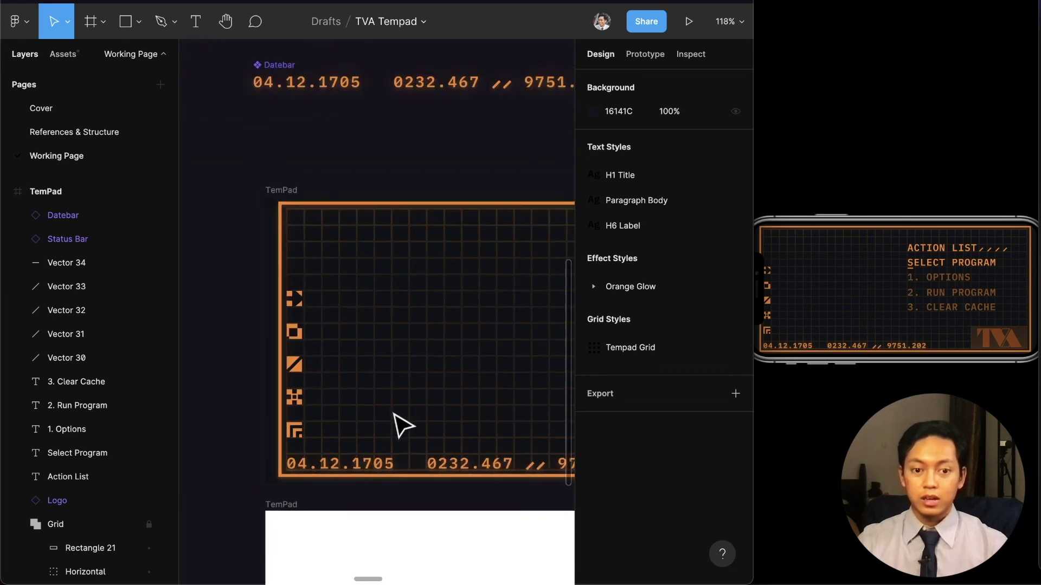
scroll(402, 425, down, 3)
scroll(417, 379, left, 2)
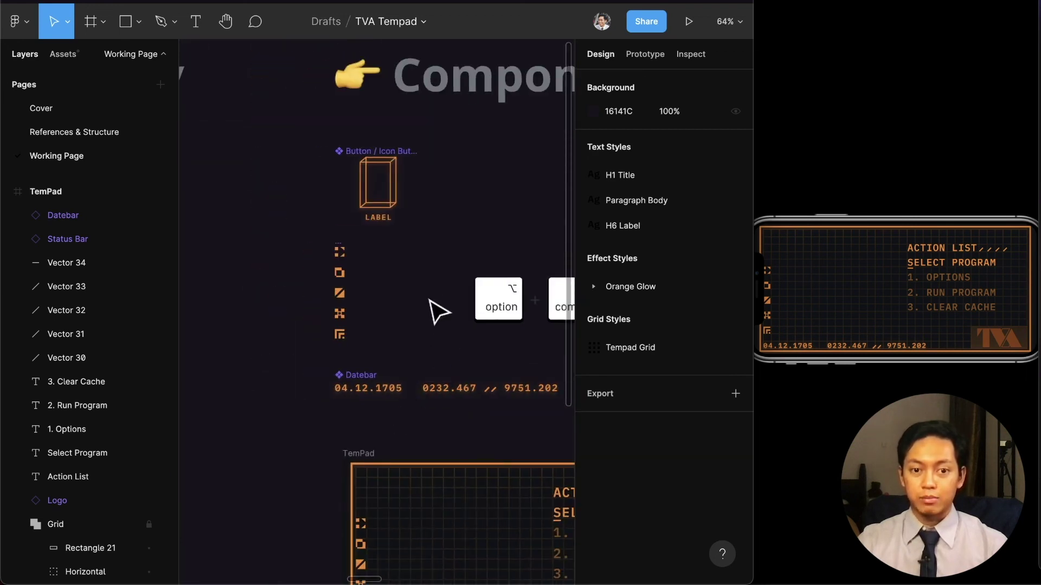
click(399, 184)
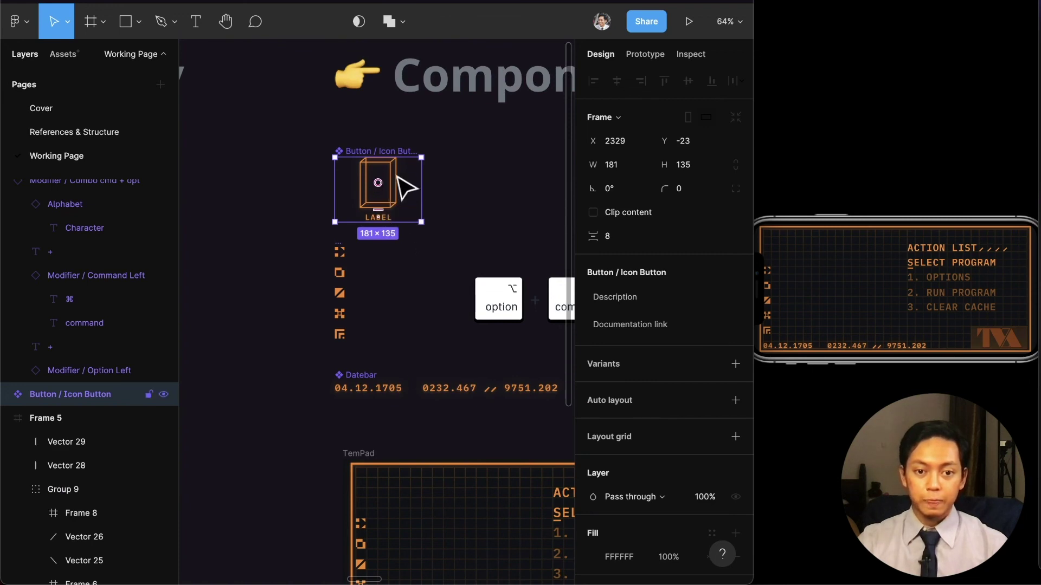
drag(399, 176, 440, 518)
scroll(440, 518, down, 2)
scroll(437, 488, up, 5)
scroll(432, 481, down, 3)
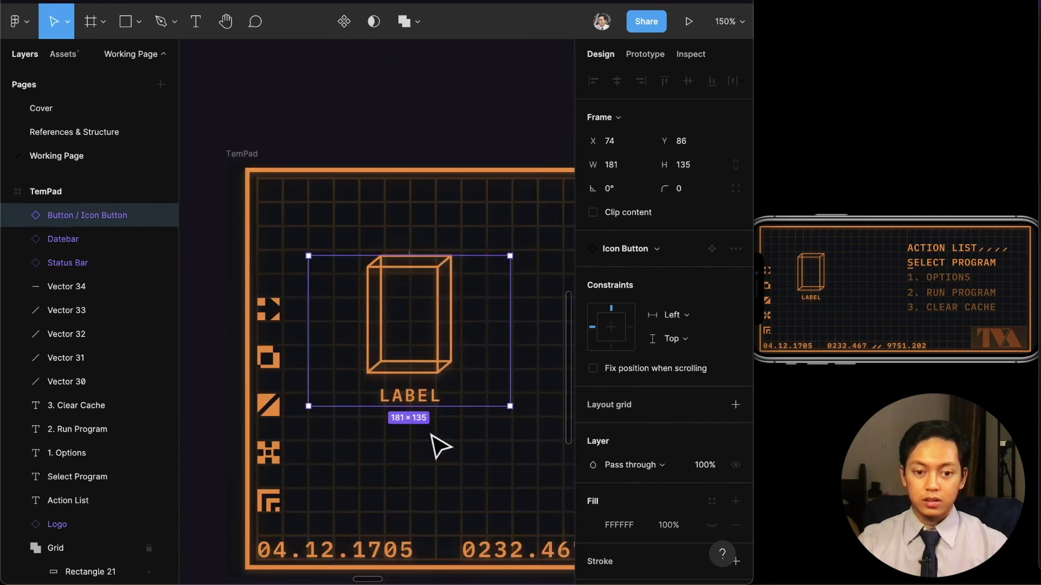
drag(426, 350, 413, 312)
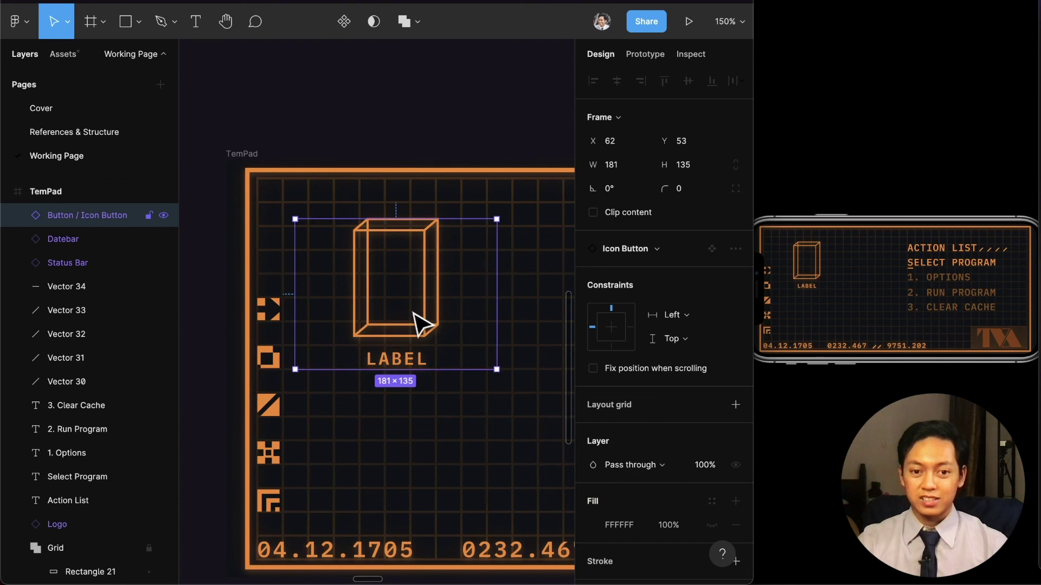
Shift the icon button closer to the status icons, to X 51 with Y 53, lining it up with the grid.
scroll(423, 329, right, 3)
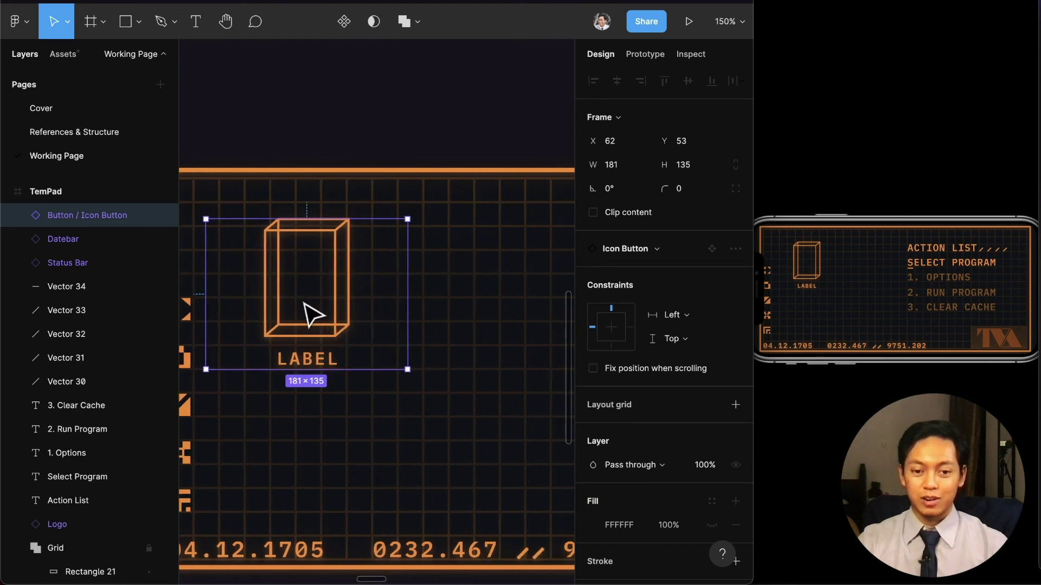
ctrl+scroll(313, 314, down, 3)
scroll(313, 314, right, 2)
scroll(313, 314, down, 2)
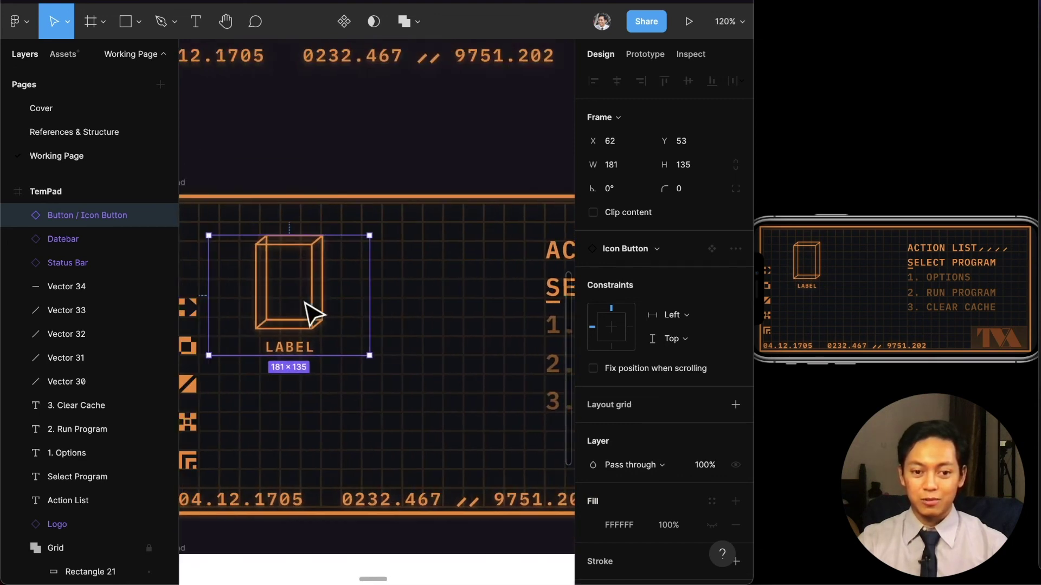
scroll(313, 314, left, 2)
drag(335, 311, 329, 312)
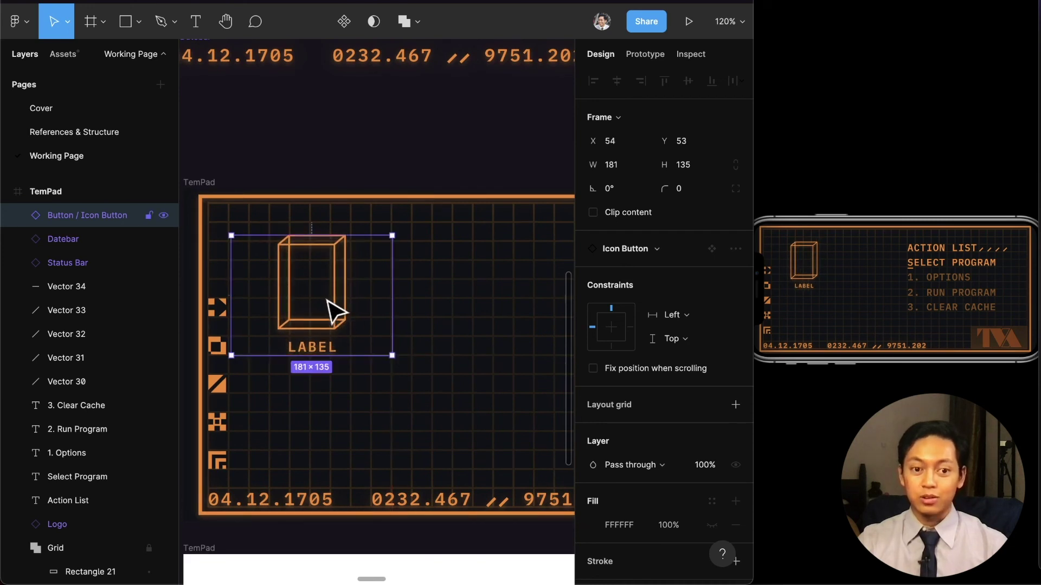
ctrl+scroll(293, 286, up, 5)
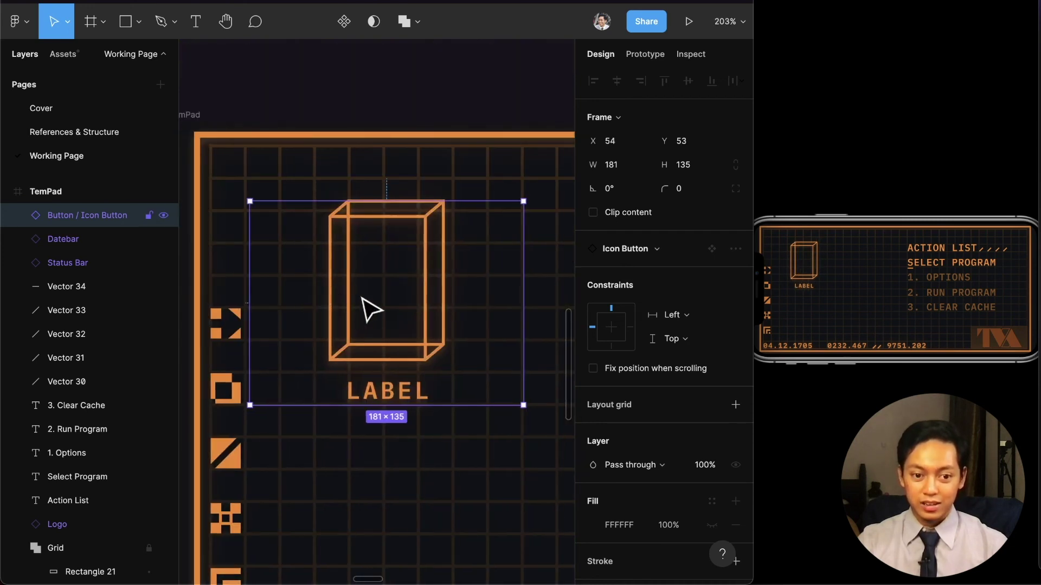
drag(360, 298, 357, 301)
ctrl+scroll(372, 320, down, 3)
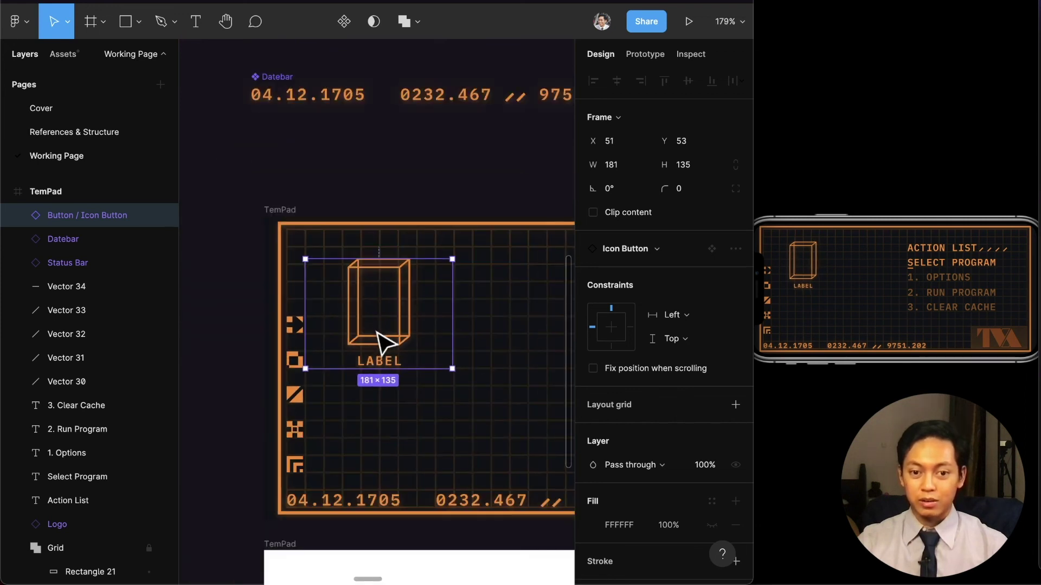
Duplicate the icon button horizontally toward the action list and align the copy with the grid at X 235, Y 53.
scroll(380, 342, right, 2)
alt+drag(331, 328, 469, 317)
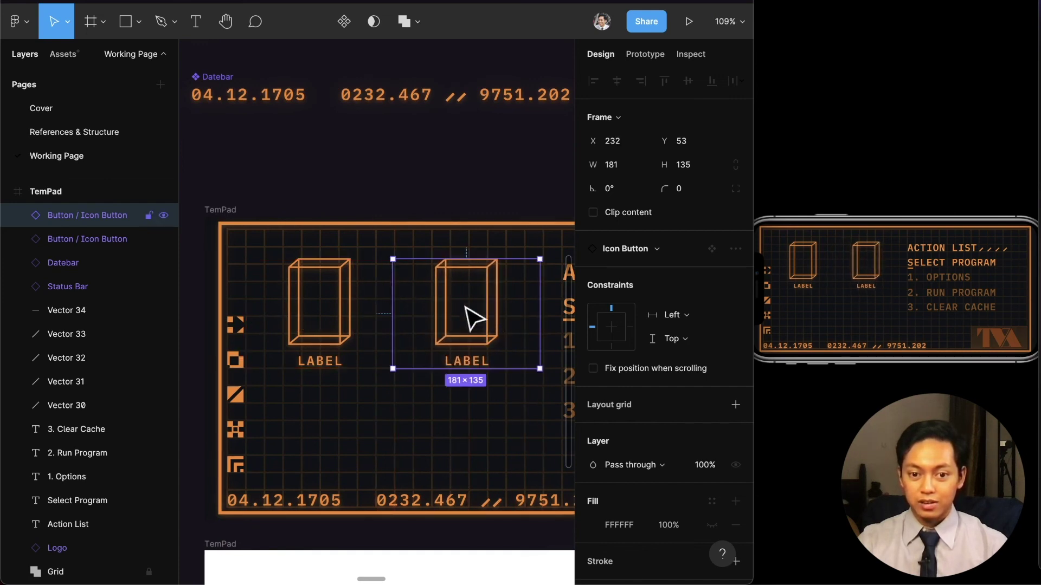
scroll(464, 332, right, 2)
scroll(471, 336, up, 10)
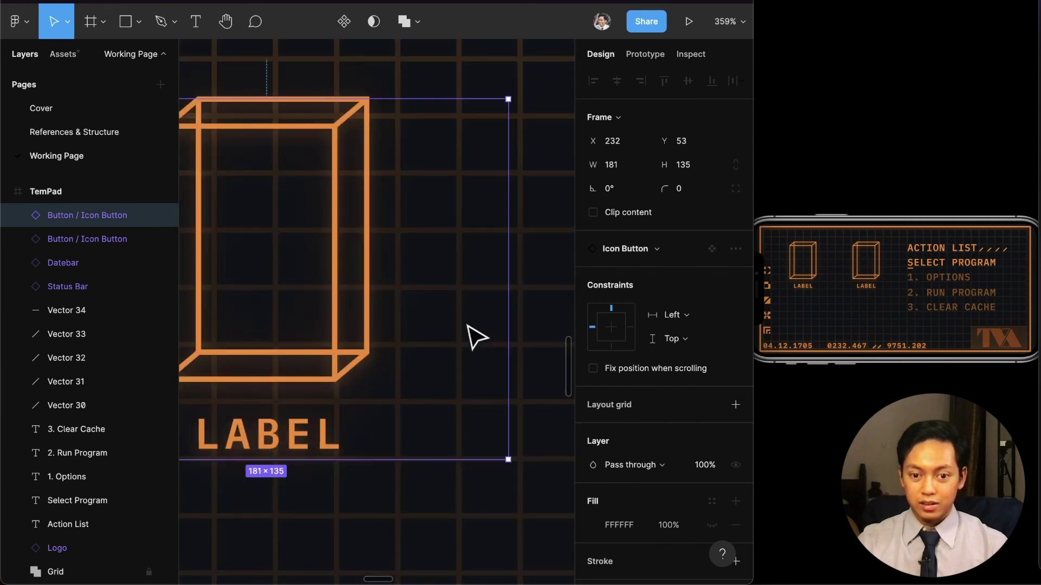
drag(403, 327, 415, 329)
scroll(418, 340, down, 5)
scroll(416, 338, left, 2)
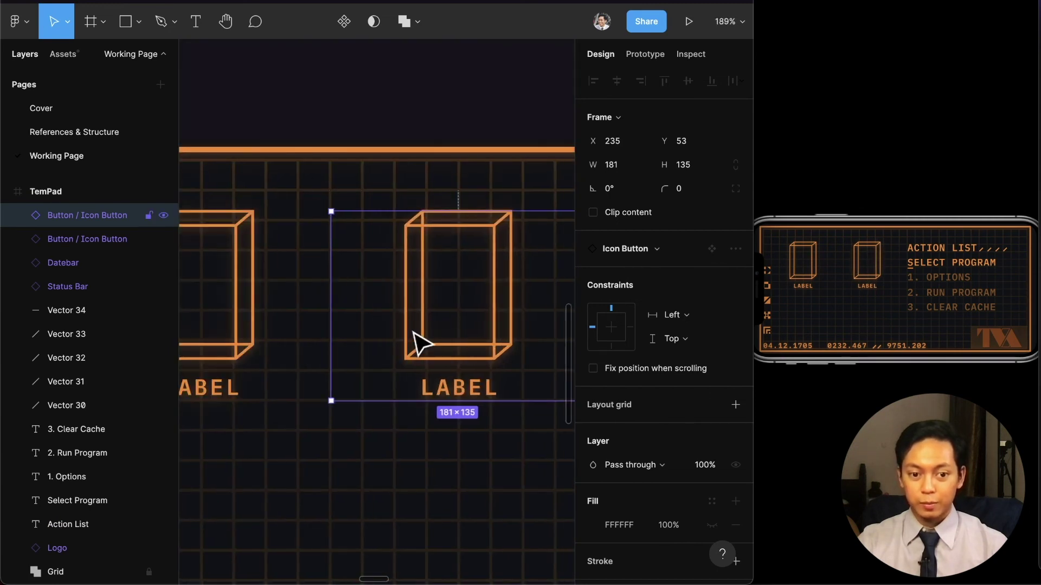
Duplicate both icon buttons directly below as a second row at Y 194.
scroll(422, 342, left, 2)
scroll(319, 342, down, 2)
click(323, 347)
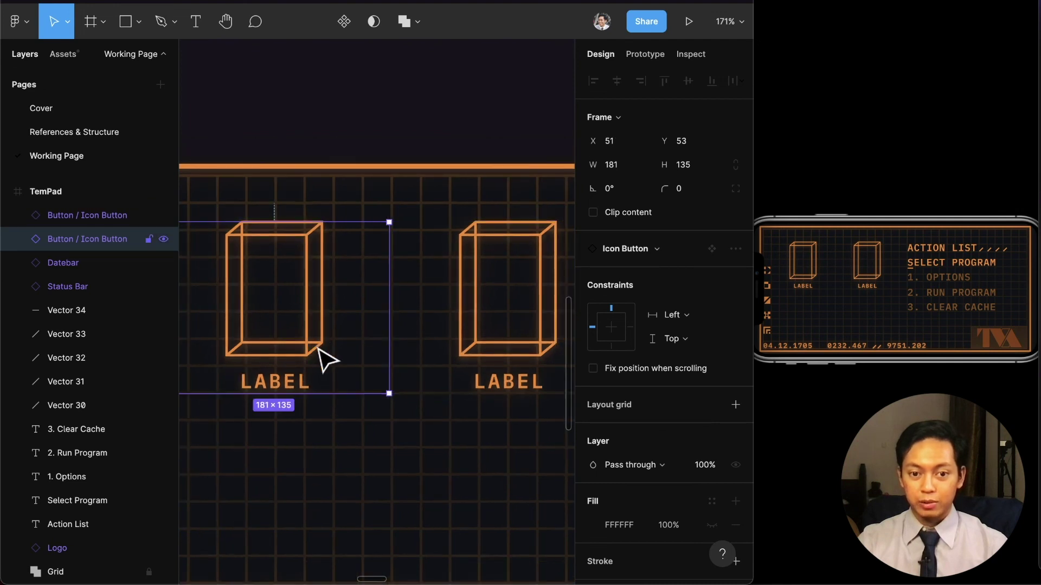
scroll(332, 364, down, 3)
shift+click(460, 333)
drag(465, 355, 468, 430)
key(Down)
key(Down)
key(Down)
key(Down)
key(Down)
key(Down)
key(Down)
key(Down)
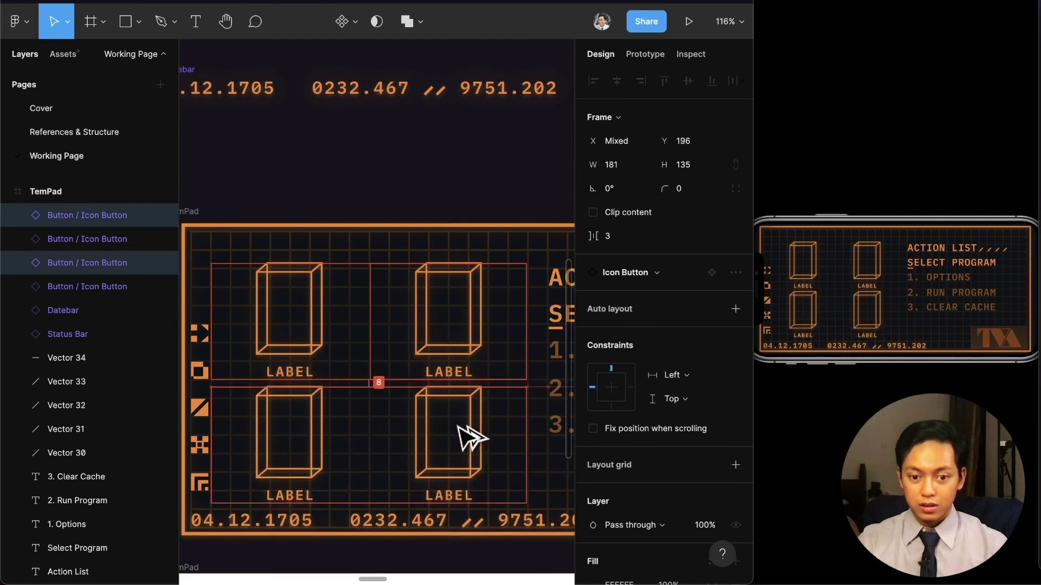
key(Up)
key(Up)
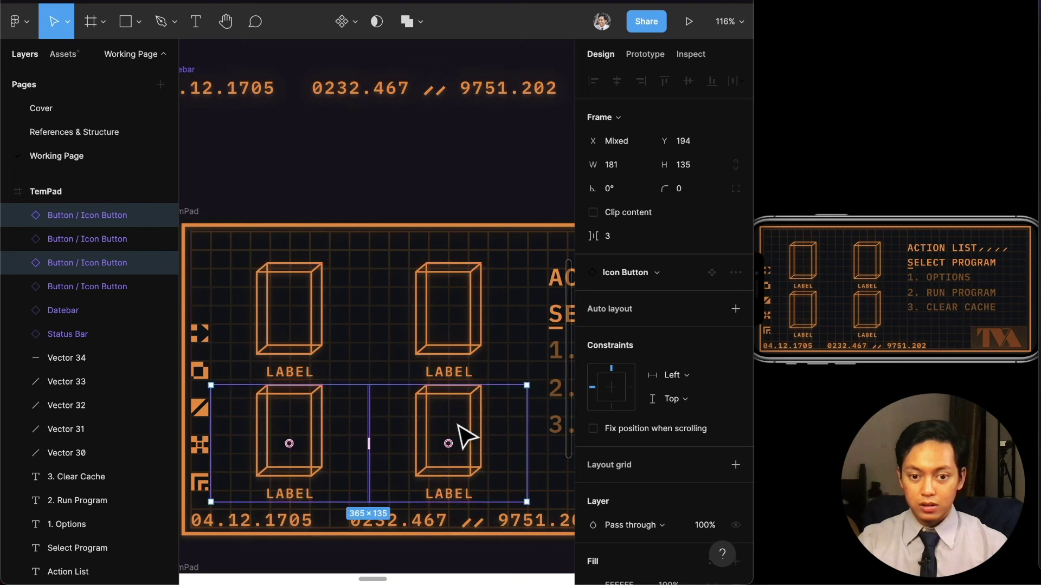
Nudge the second row of icon buttons up to Y 189, closer to the first row's labels.
scroll(455, 428, up, 5)
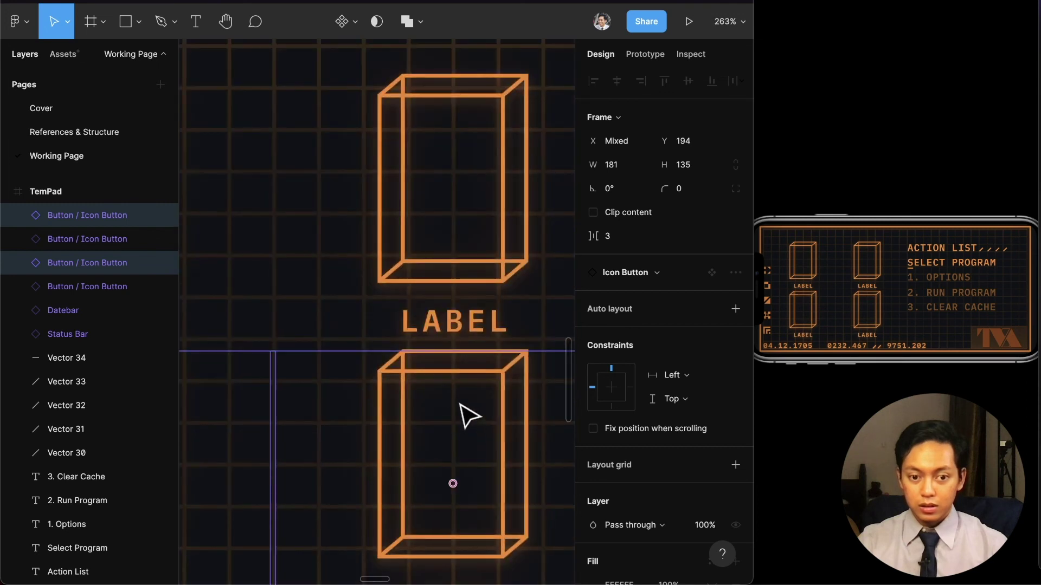
key(Up)
key(Up)
key(Up)
key(Up)
key(Up)
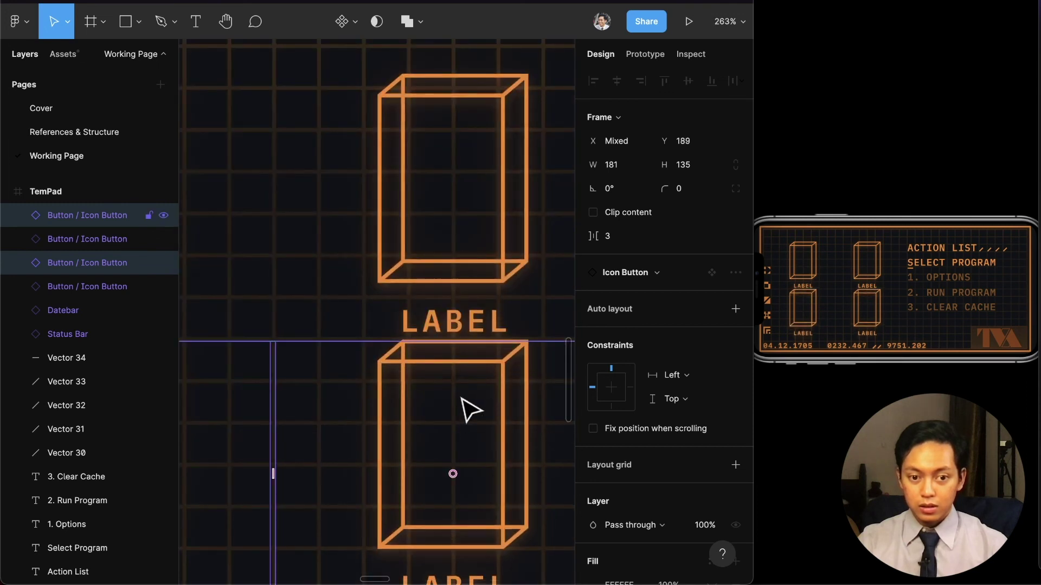
scroll(268, 454, down, 3)
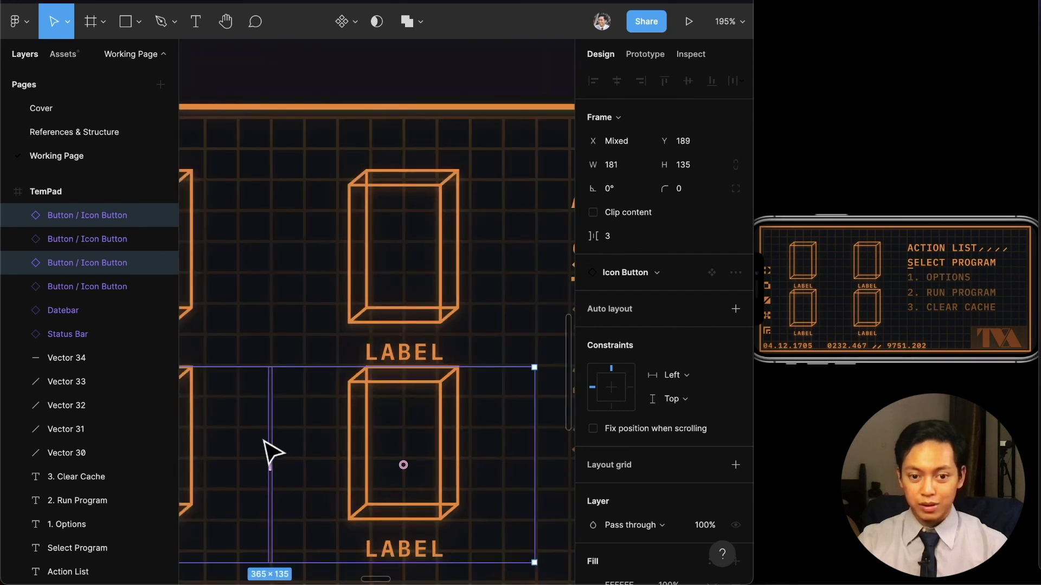
scroll(269, 453, down, 3)
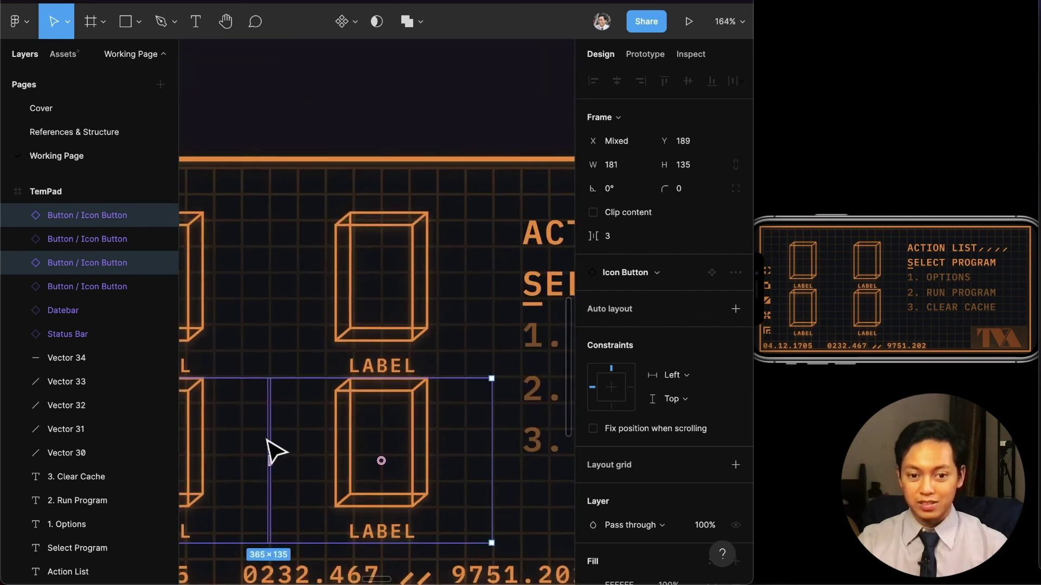
scroll(386, 434, up, 6)
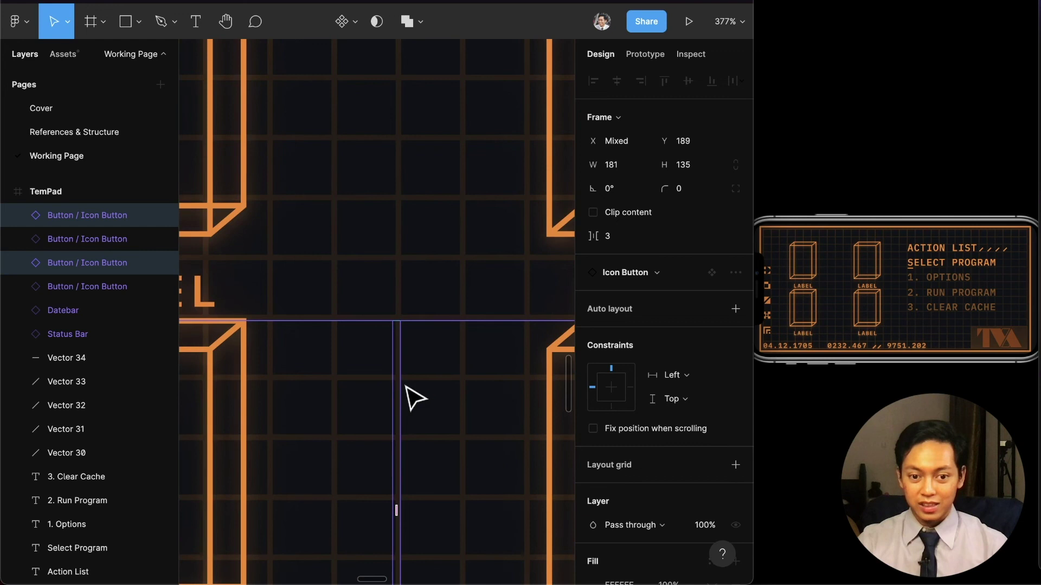
Examine the icon buttons in the reference TemPad design, comparing their row spacing, icons and labels with the rebuilt layout.
scroll(417, 428, down, 6)
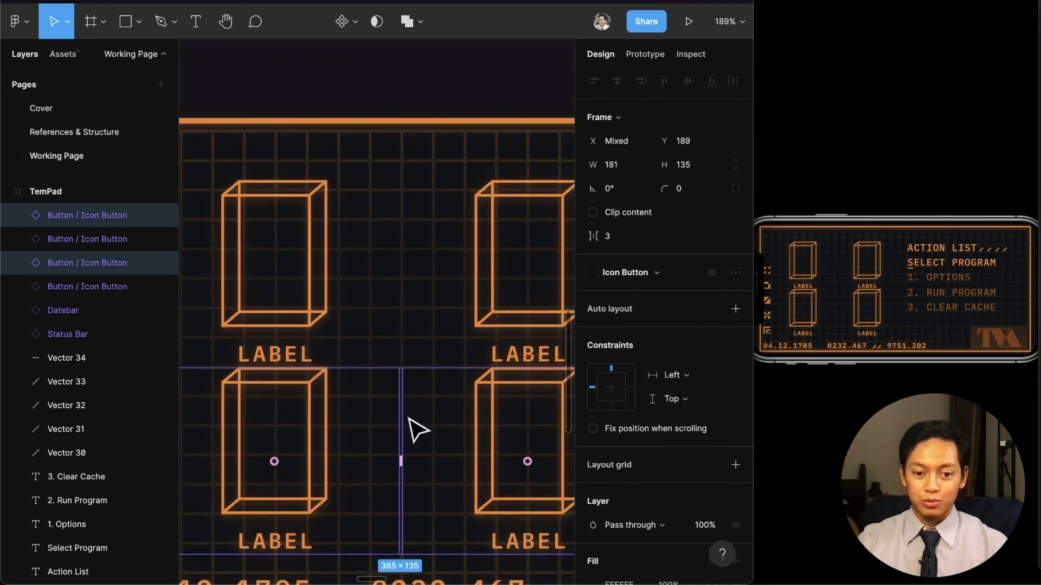
scroll(410, 421, down, 2)
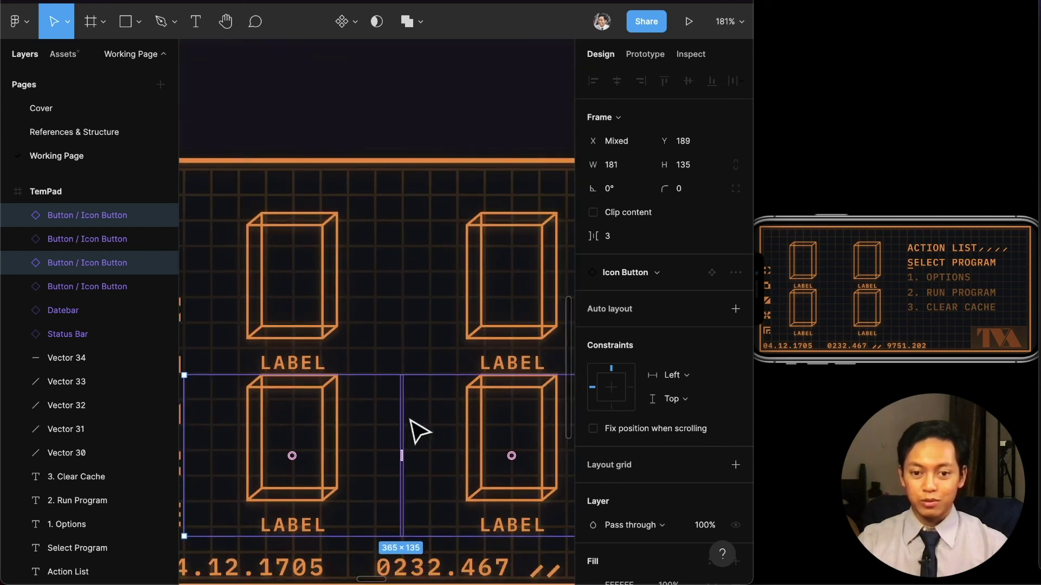
click(307, 289)
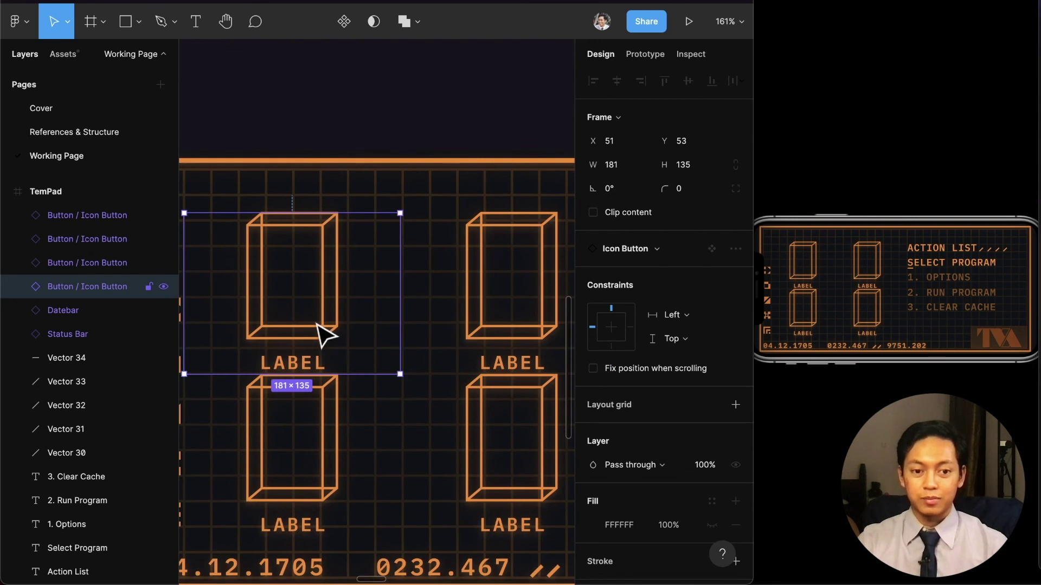
scroll(319, 325, down, 5)
scroll(321, 328, left, 10)
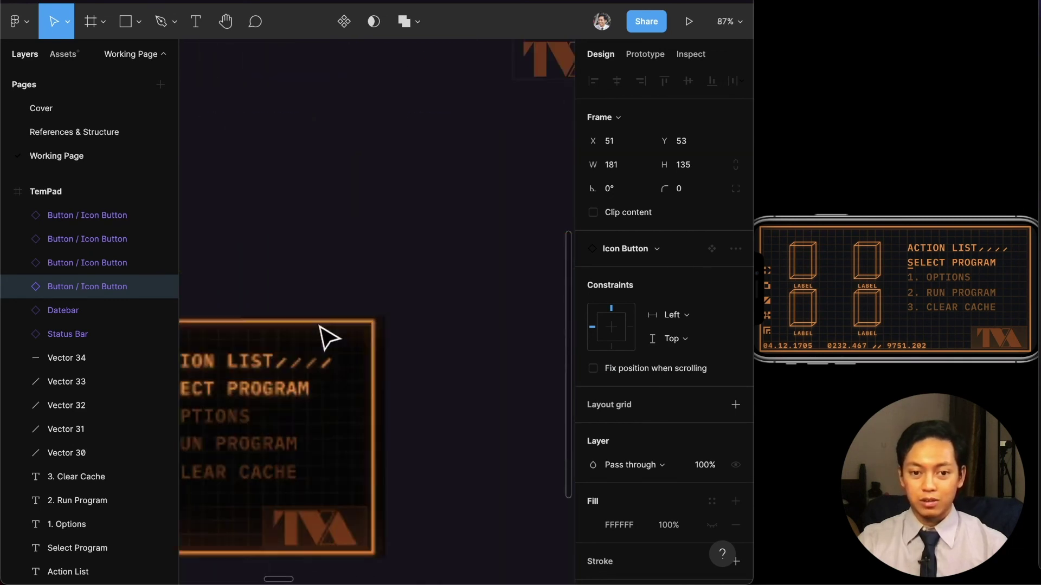
scroll(328, 337, left, 4)
scroll(331, 339, up, 2)
scroll(328, 372, left, 3)
scroll(327, 376, up, 3)
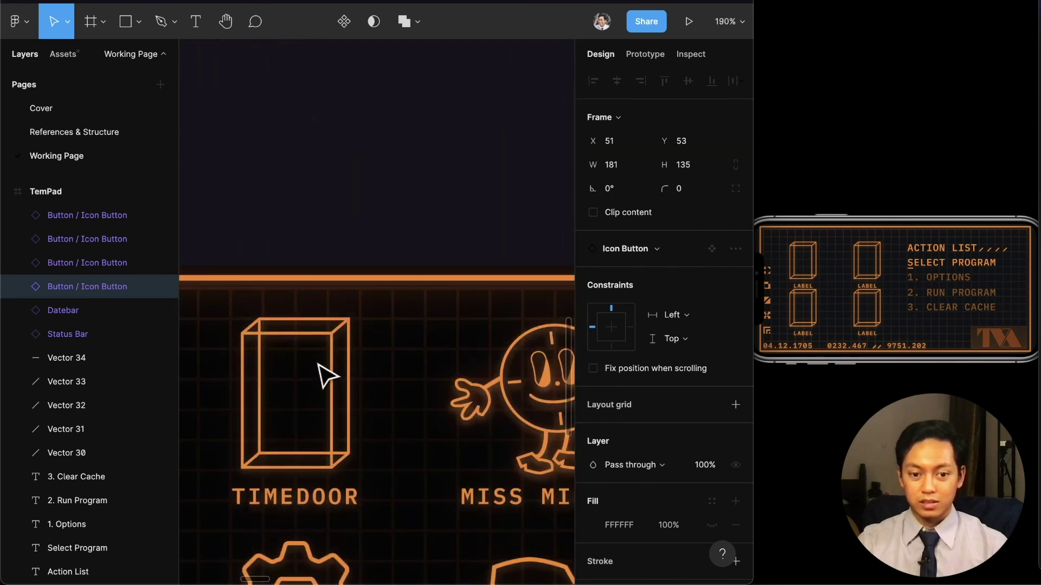
scroll(325, 374, up, 2)
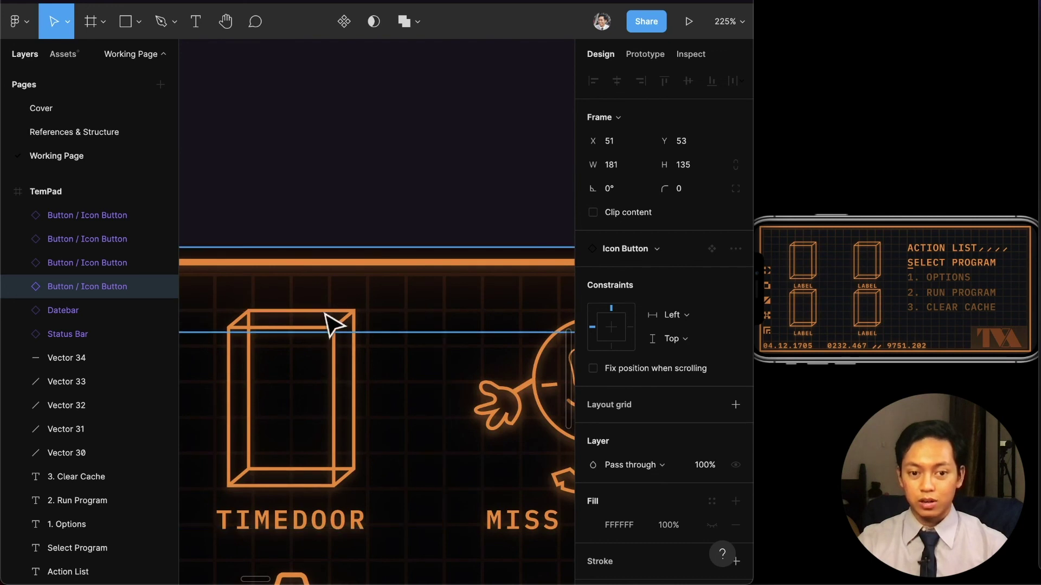
scroll(320, 316, down, 5)
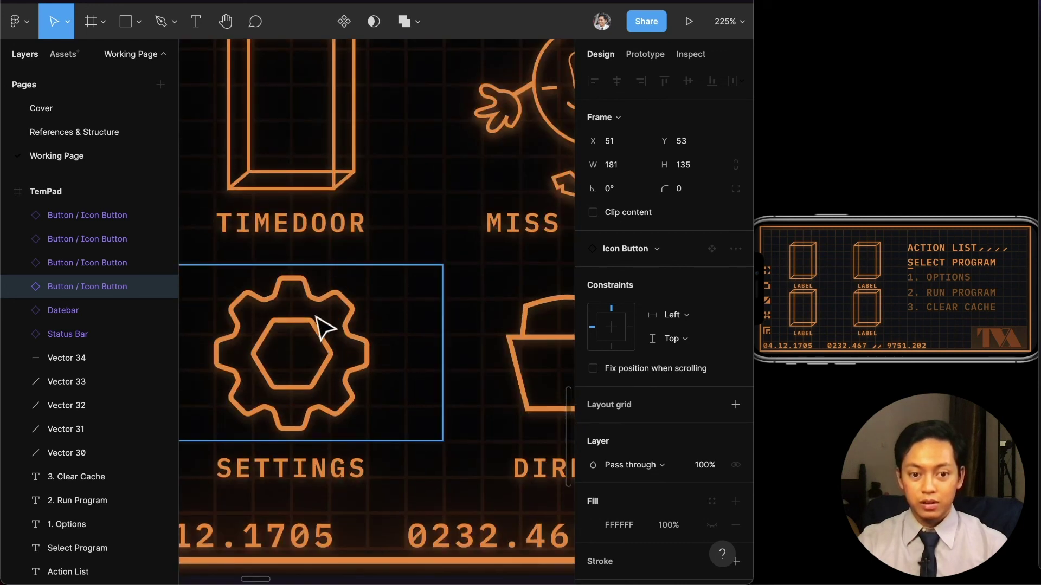
scroll(328, 434, down, 1)
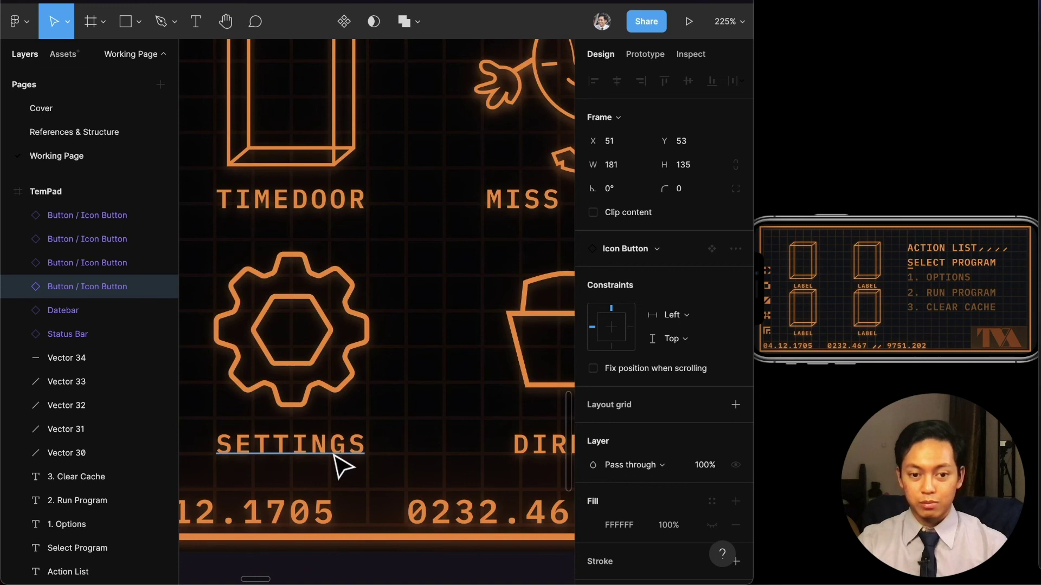
scroll(341, 466, down, 5)
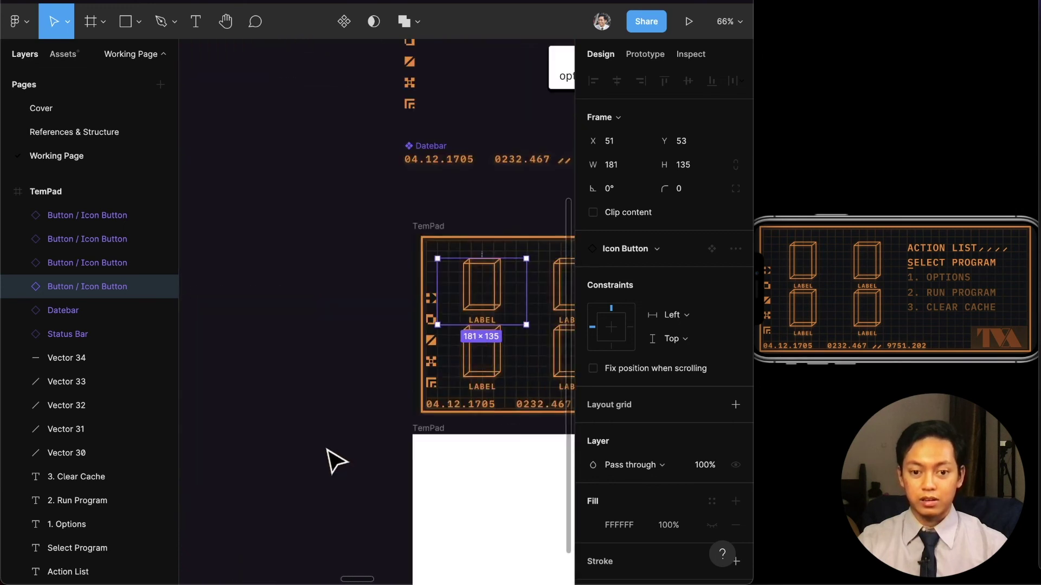
Move both icon buttons of the upper row up to Y 34, opening a gap above the lower row and aligning them with the grid.
scroll(419, 307, right, 2)
scroll(400, 304, up, 5)
scroll(379, 302, left, 2)
scroll(353, 302, up, 2)
shift+click(469, 284)
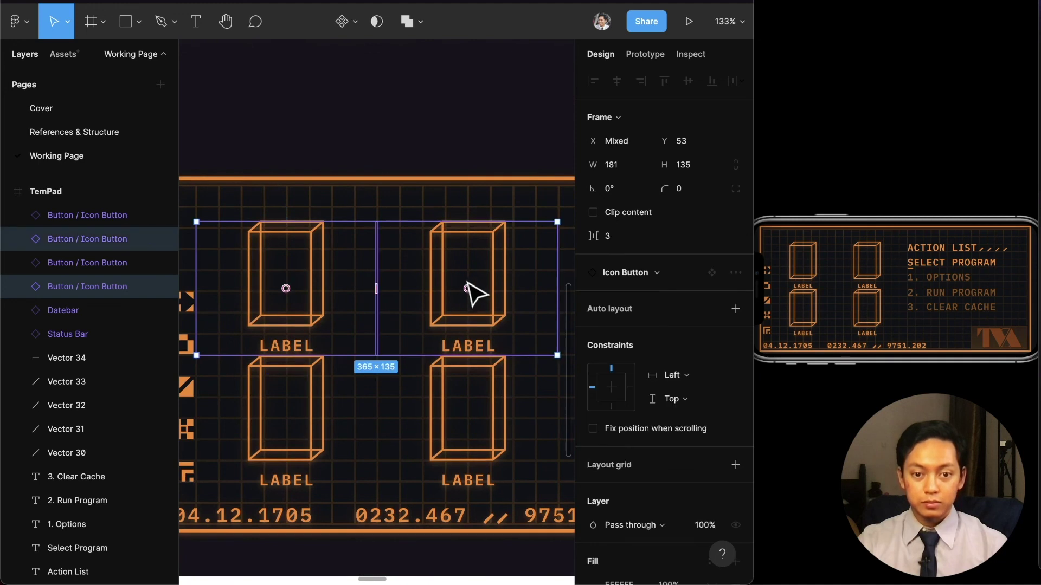
drag(466, 262, 468, 249)
scroll(411, 326, up, 10)
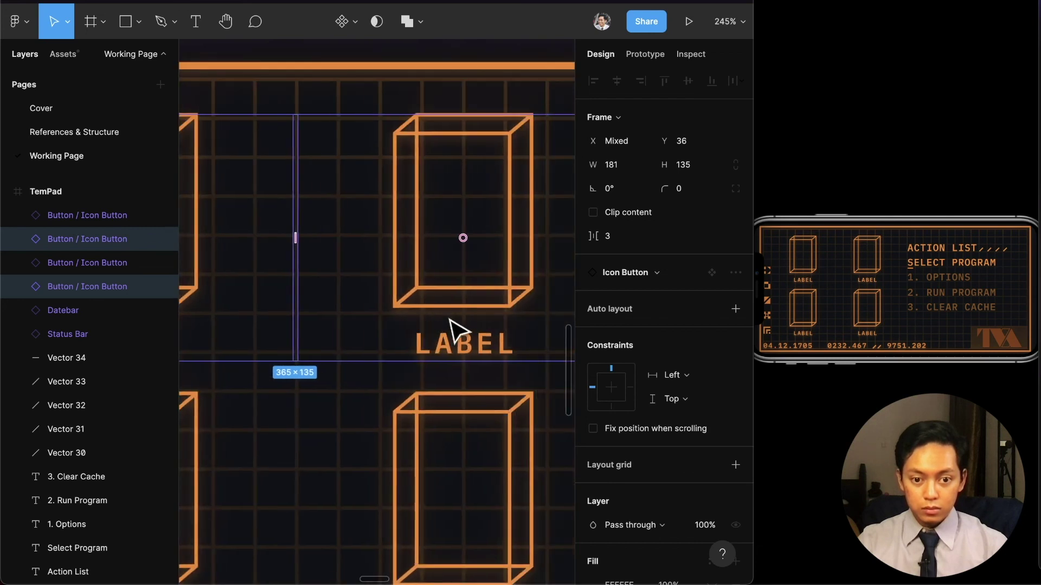
key(Up)
key(Up)
key(Up)
key(Down)
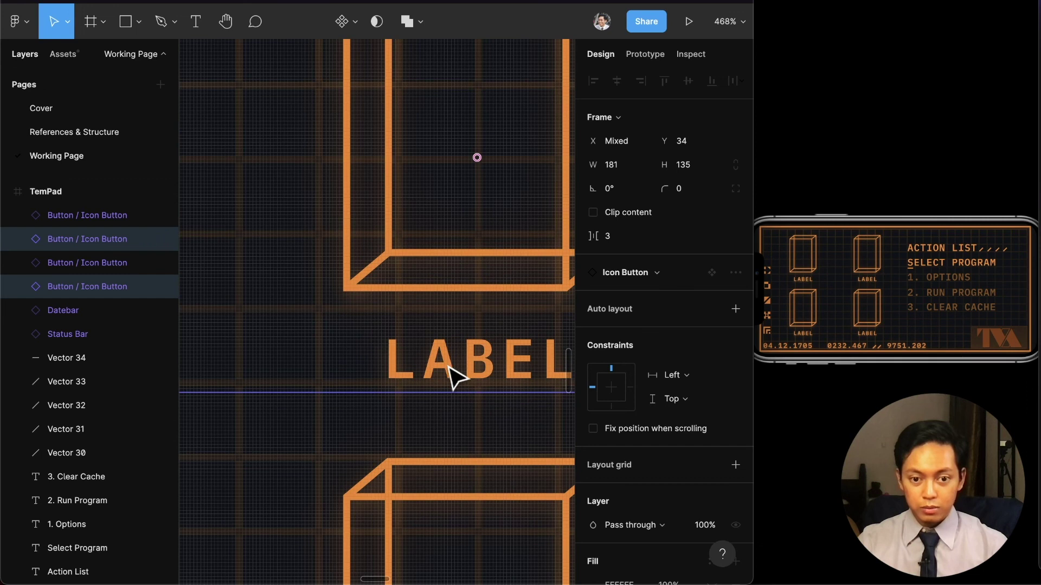
scroll(450, 374, down, 5)
scroll(450, 374, down, 8)
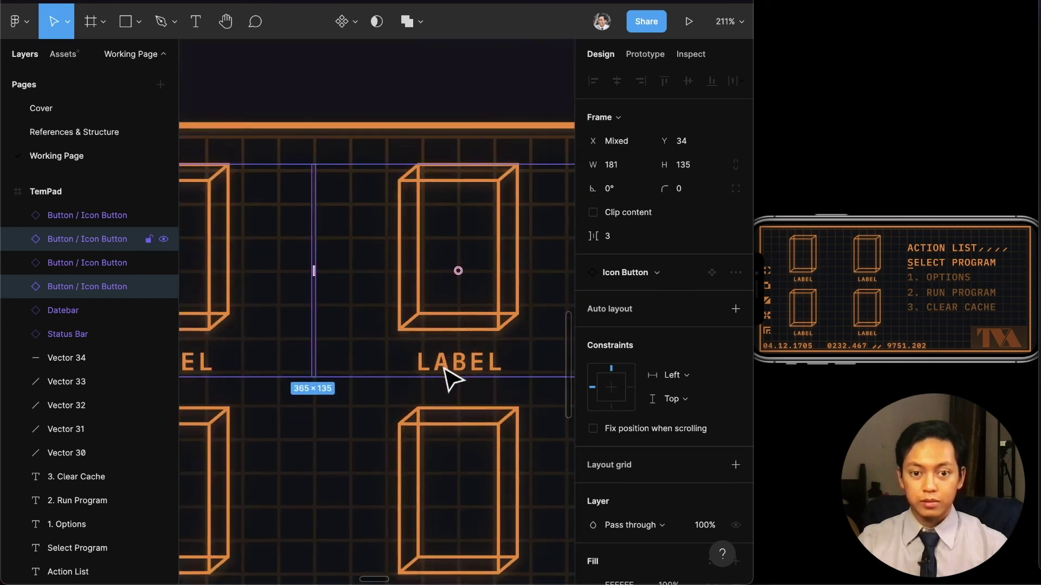
Relabel the upper row of icon buttons as Timedoor for the first and Miss Minutes for the second.
click(330, 429)
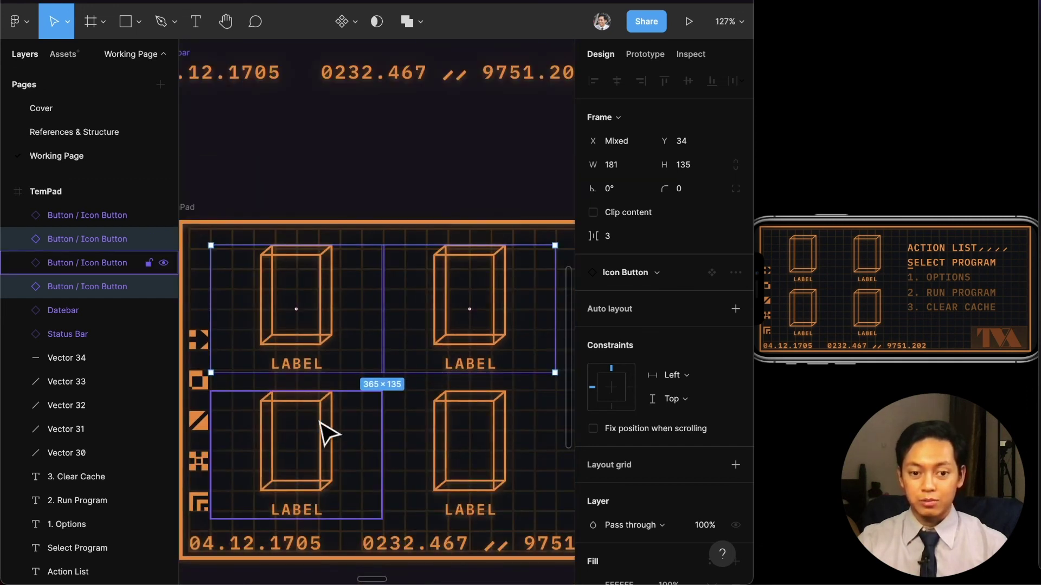
scroll(330, 434, left, 2)
double_click(366, 364)
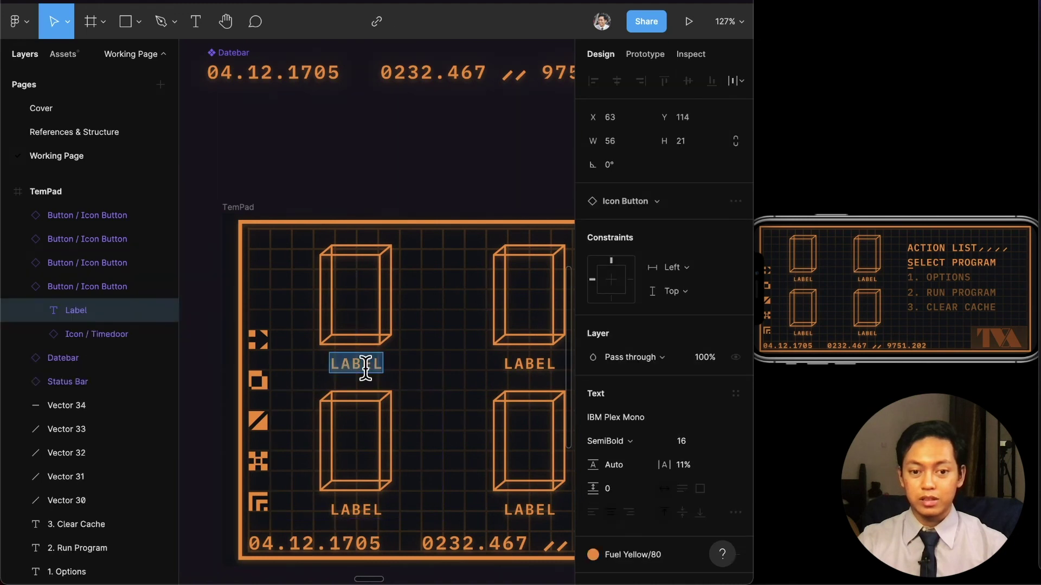
text(Te)
key(BackSpace)
text(Imedoor)
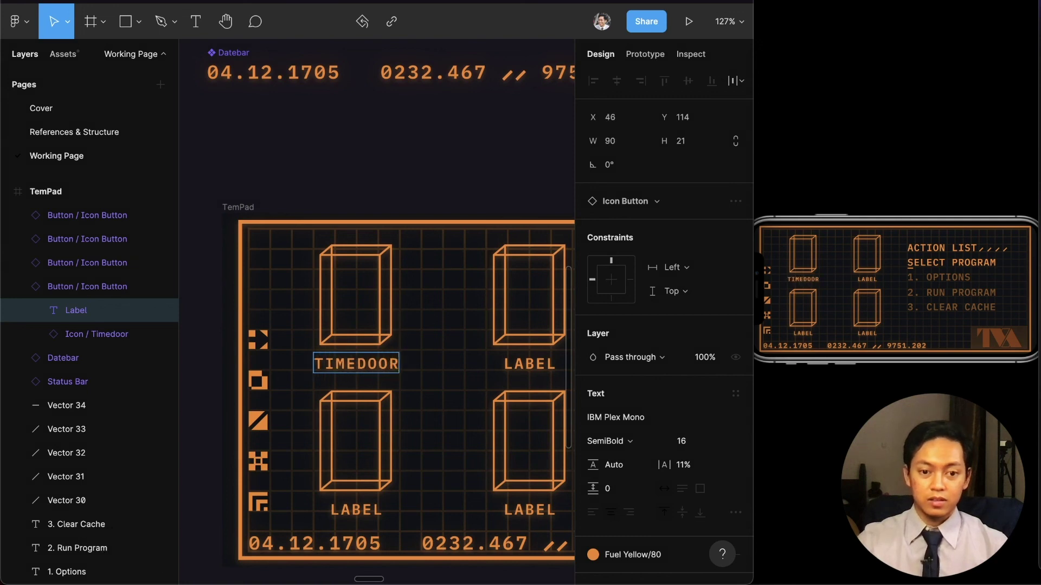
double_click(515, 359)
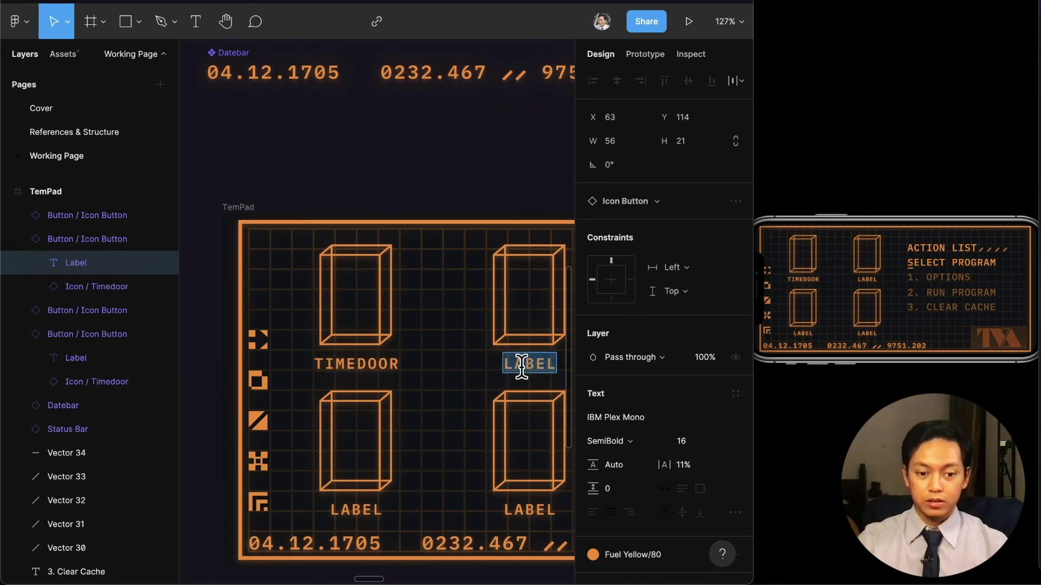
text(Miss MInutes)
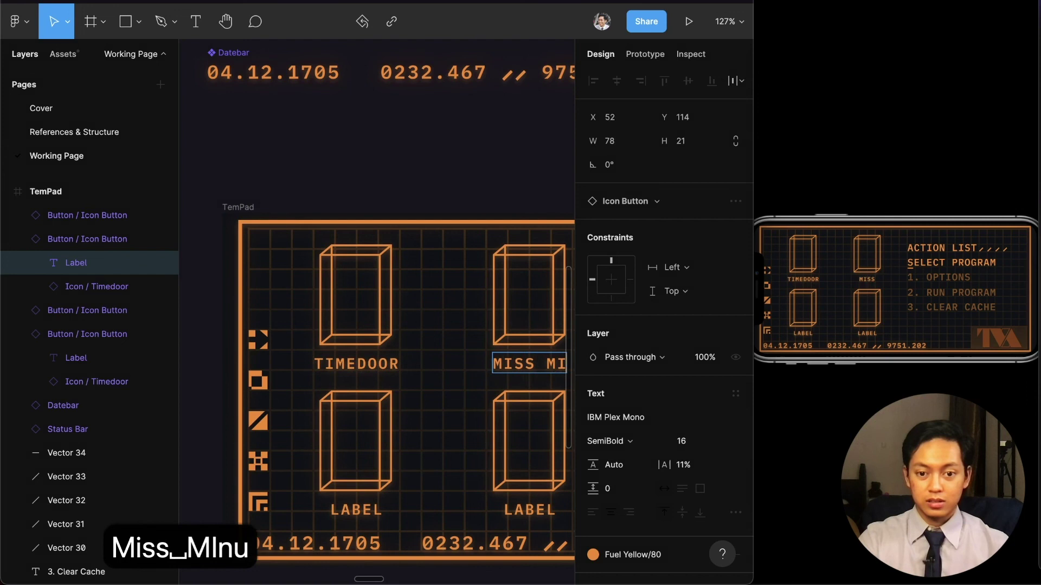
scroll(509, 399, down, 2)
scroll(474, 430, right, 3)
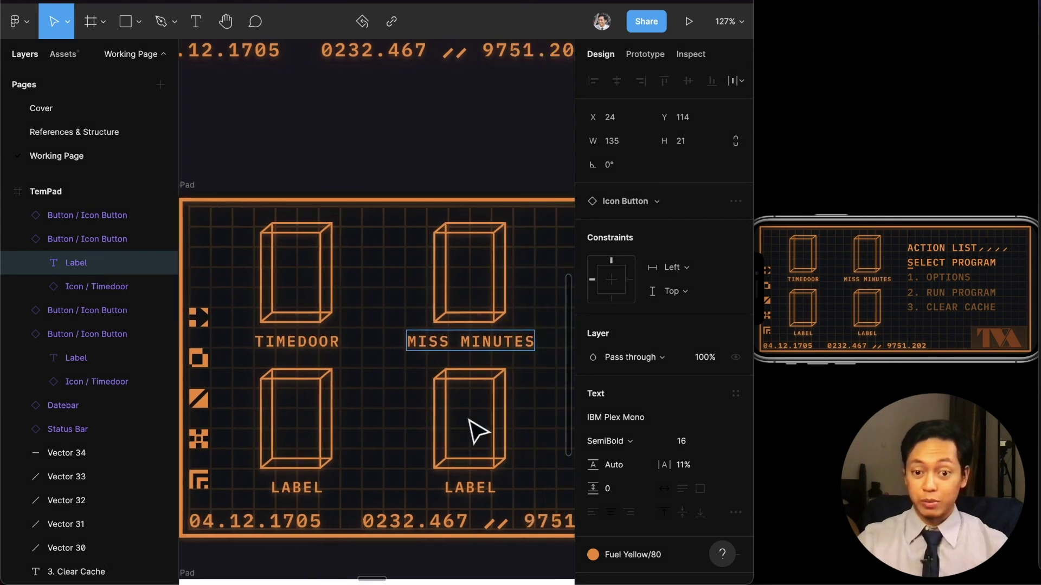
Relabel the lower row of icon buttons as Settings for the first and Directory for the second.
double_click(292, 469)
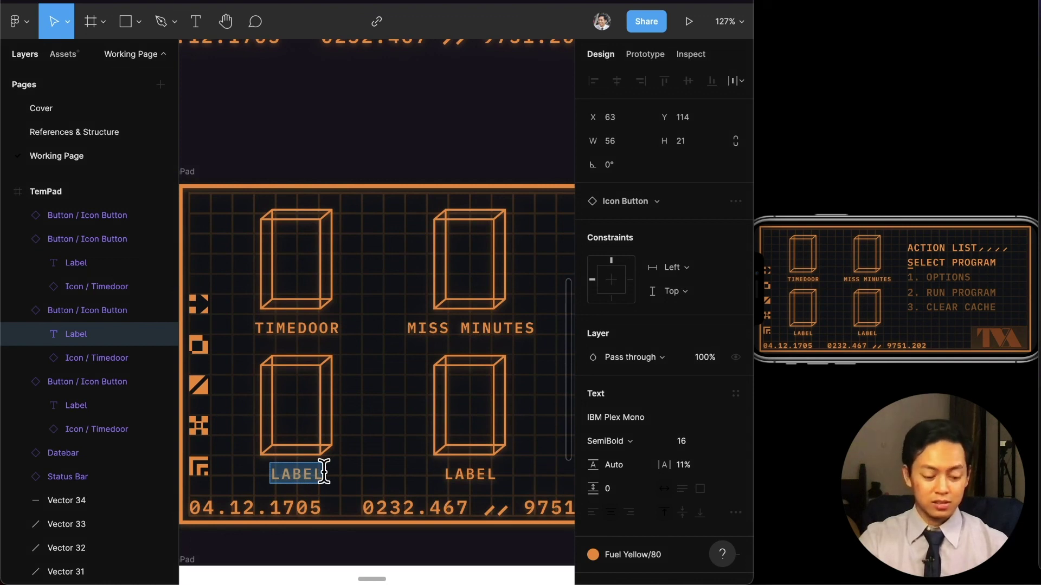
text(Settings)
key(Escape)
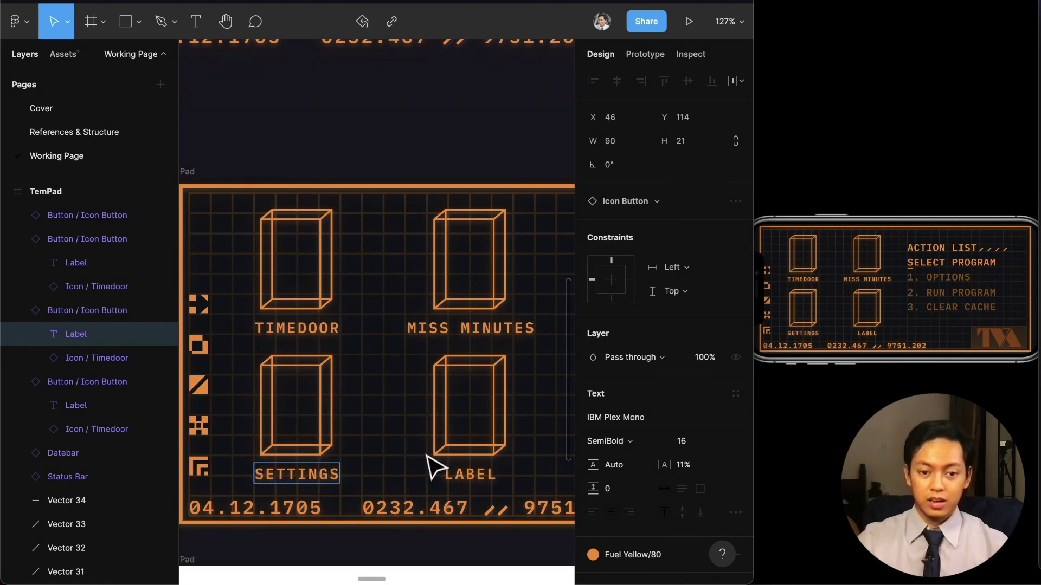
double_click(476, 470)
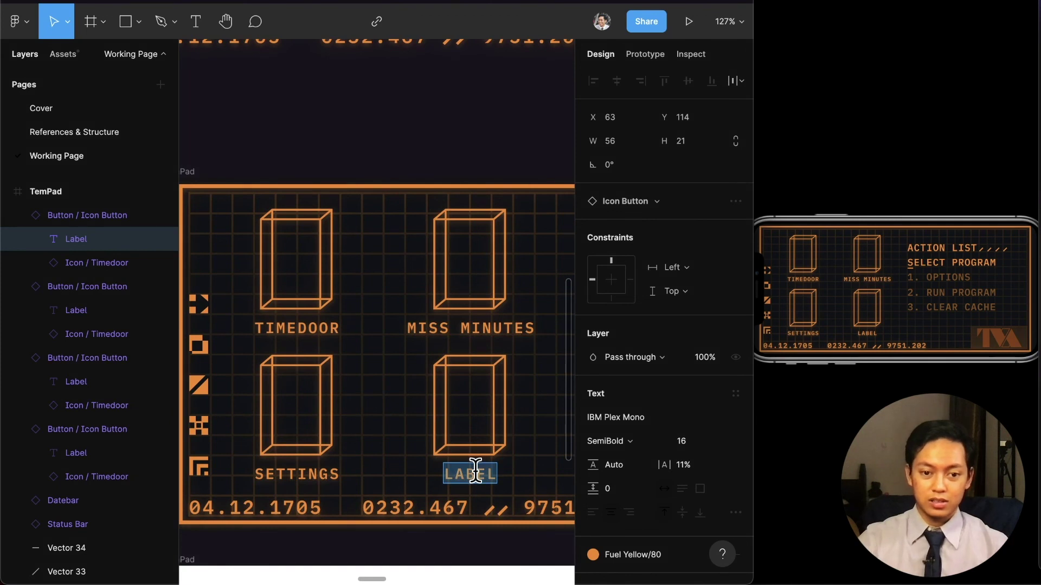
text(Dirct)
key(BackSpace)
key(BackSpace)
text(e)
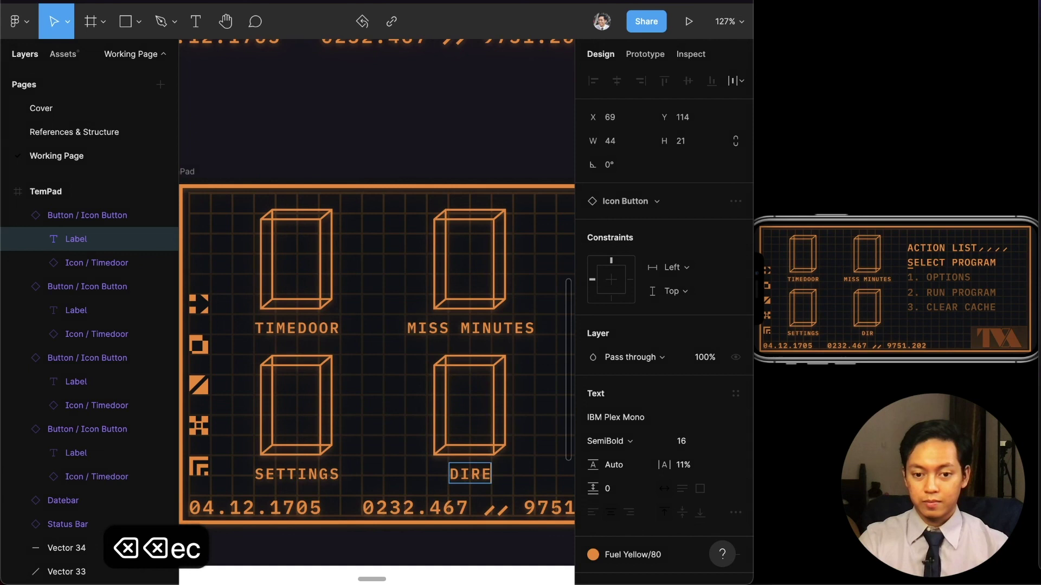
text(ctory)
key(Escape)
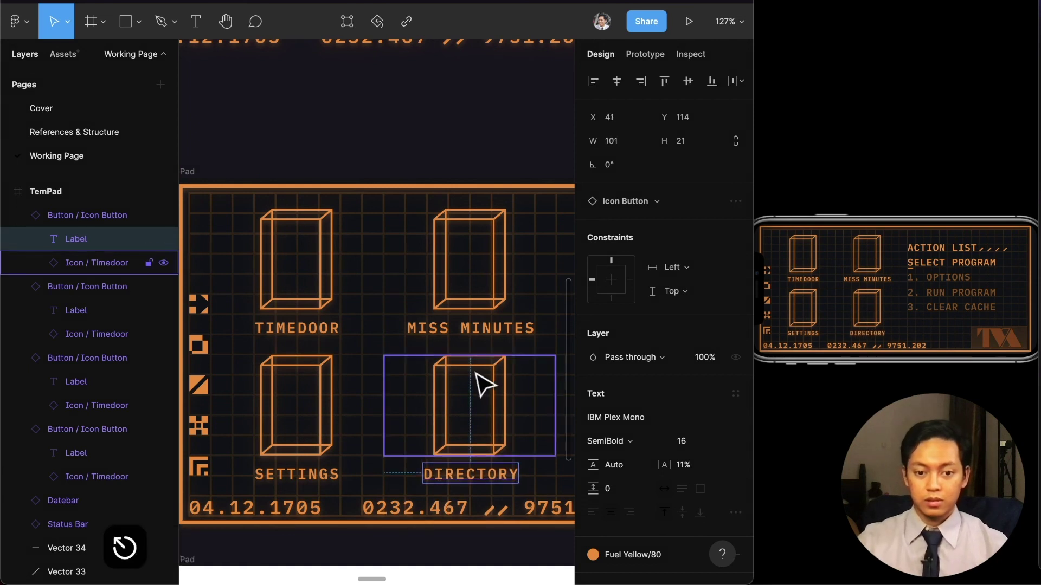
Swap the icon instances of the Miss Minutes and Settings buttons for the Miss Minutes and Settings icons.
click(485, 281)
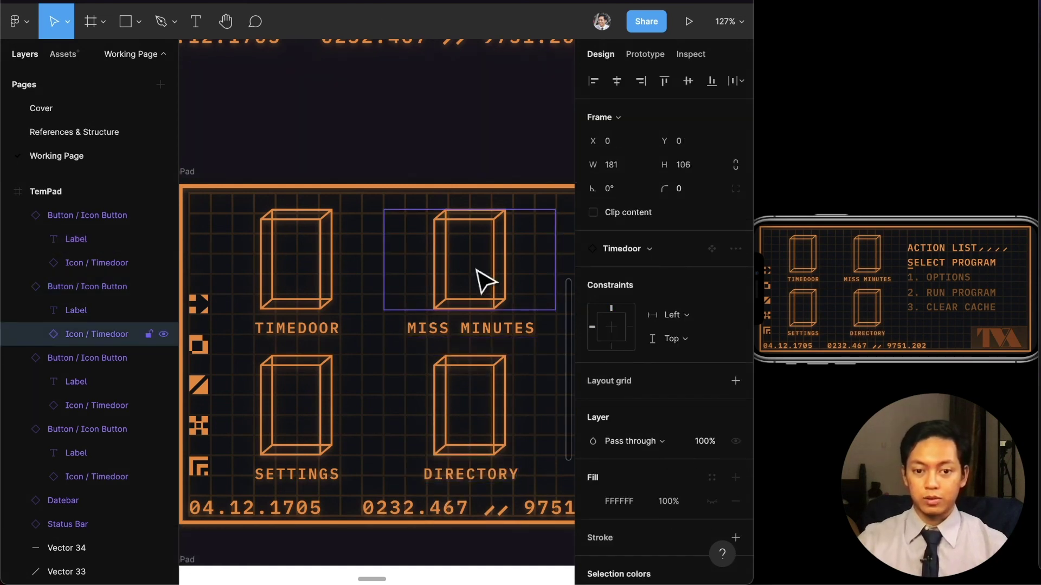
click(633, 247)
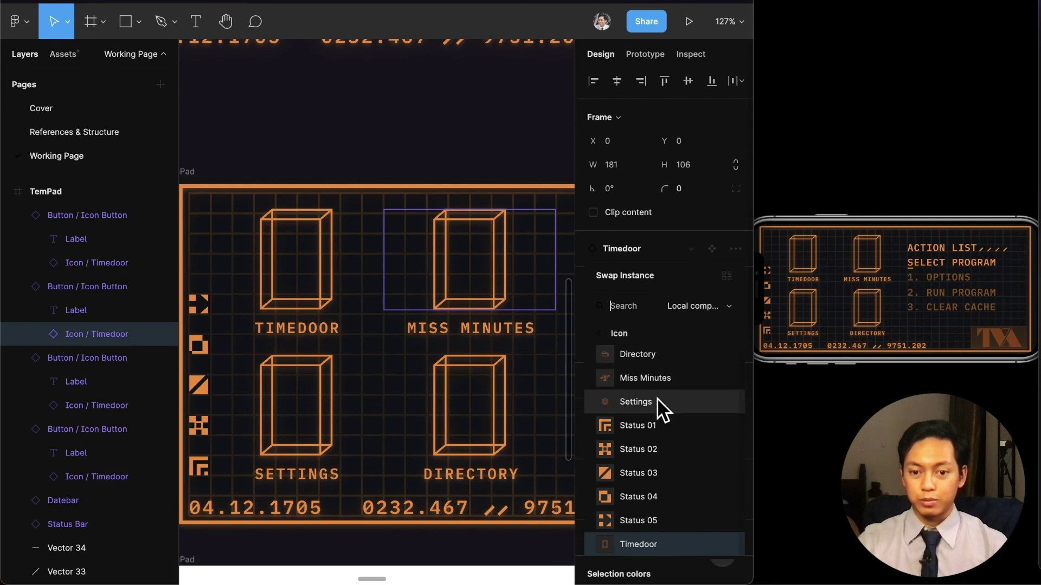
click(663, 380)
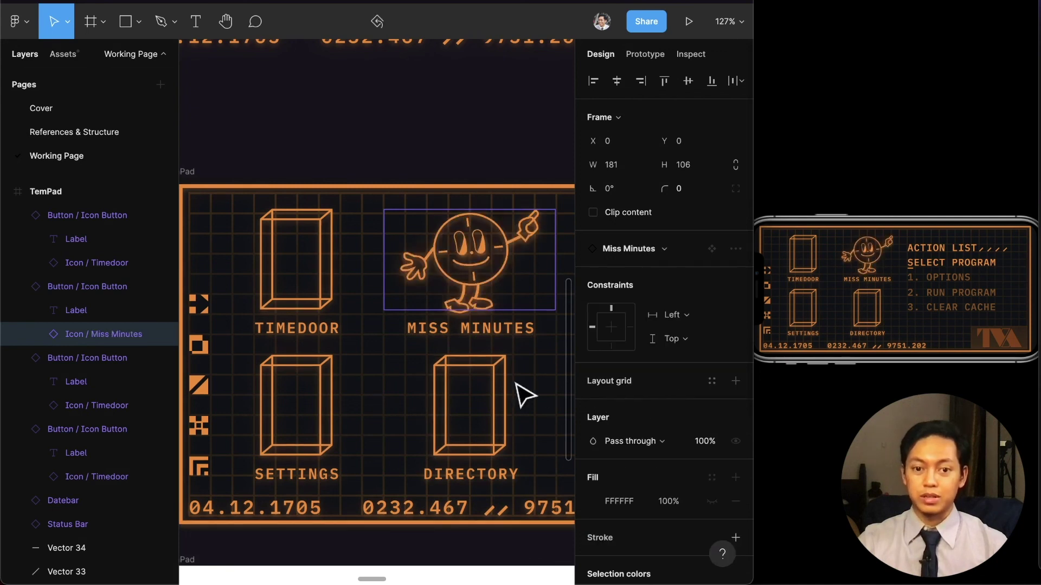
click(326, 423)
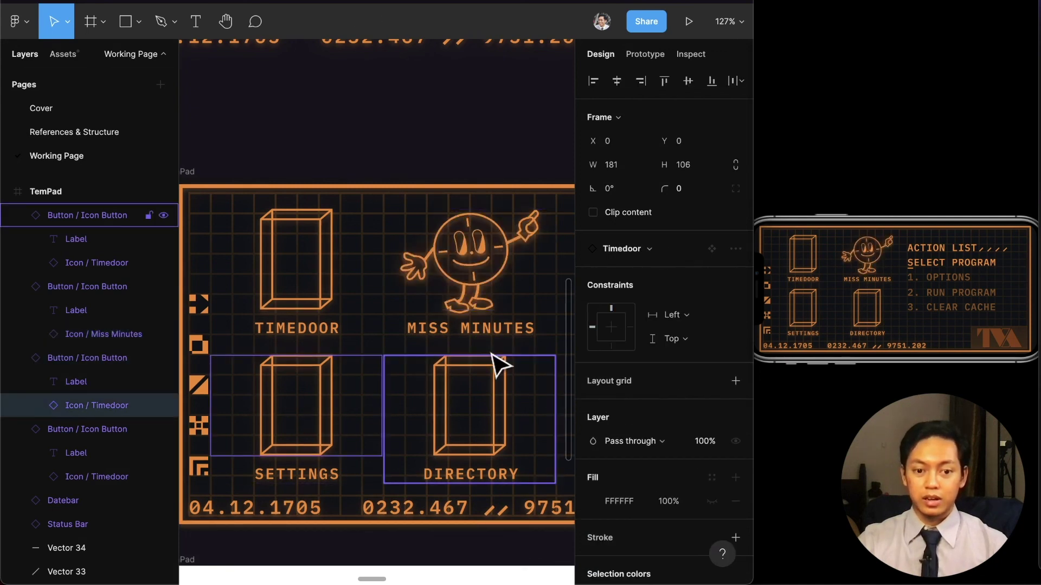
click(651, 250)
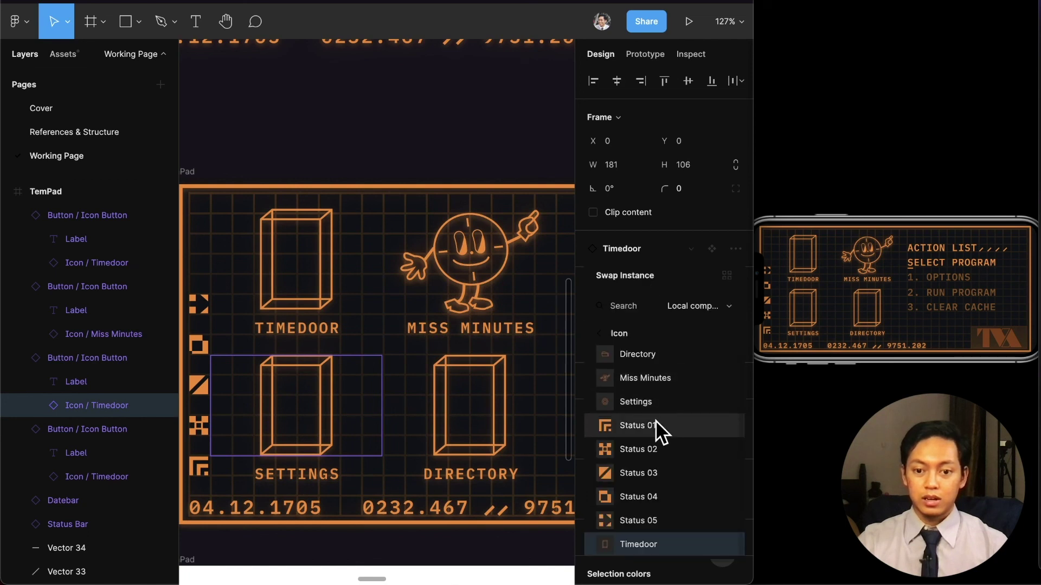
click(659, 404)
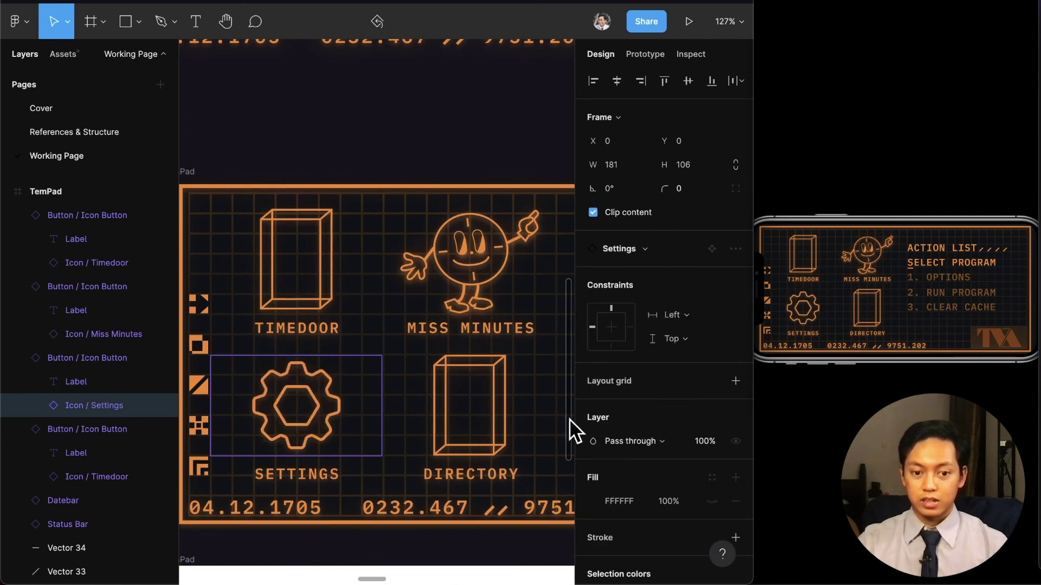
Swap the icon instance in the Directory button for the Directory icon and deselect it.
click(470, 420)
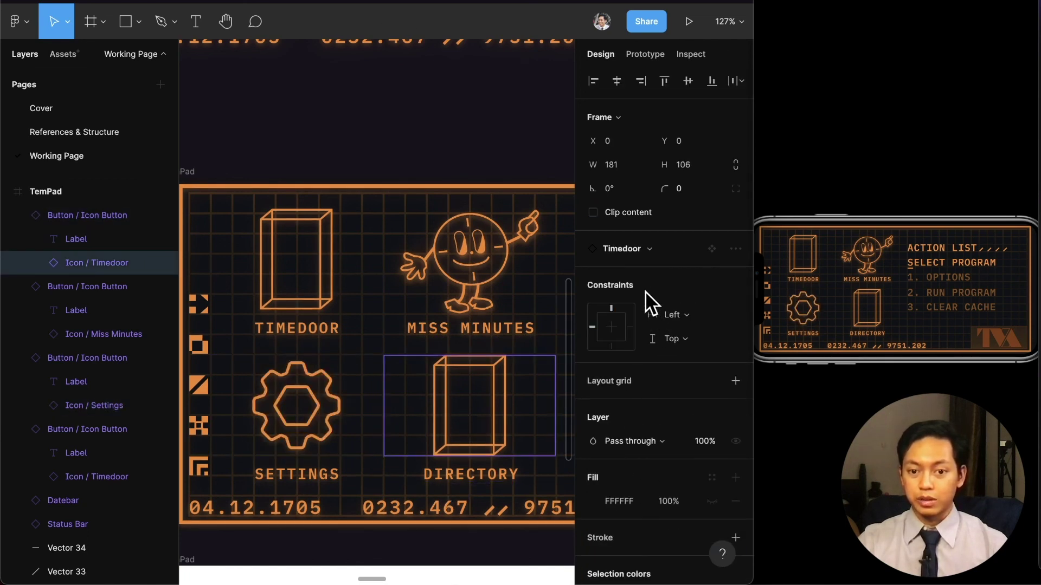
click(645, 250)
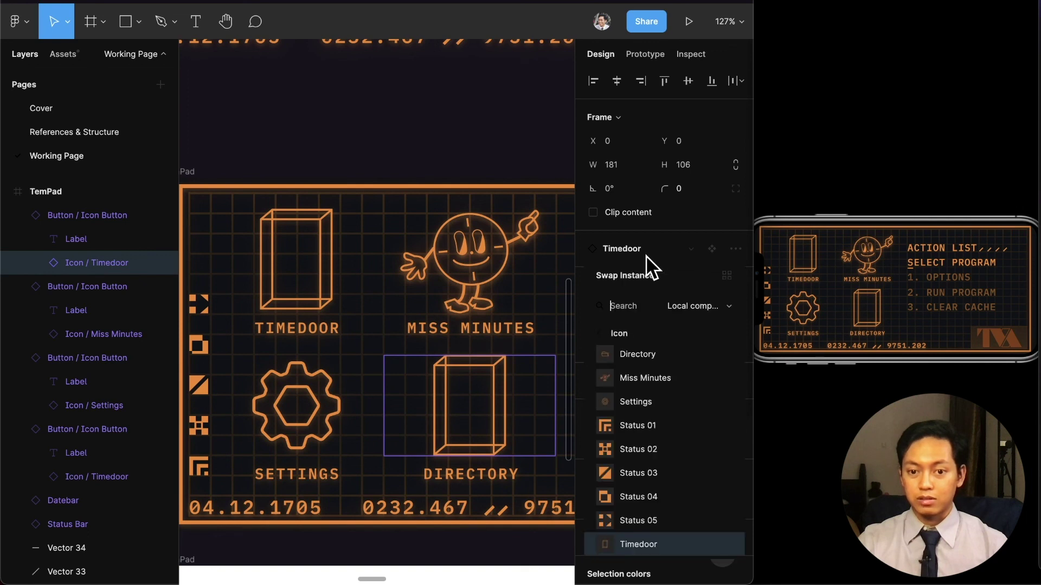
click(660, 349)
click(472, 173)
Hide the editor interface to show the whole TemPad screen on the canvas and select the TemPad frame.
scroll(479, 195, down, 2)
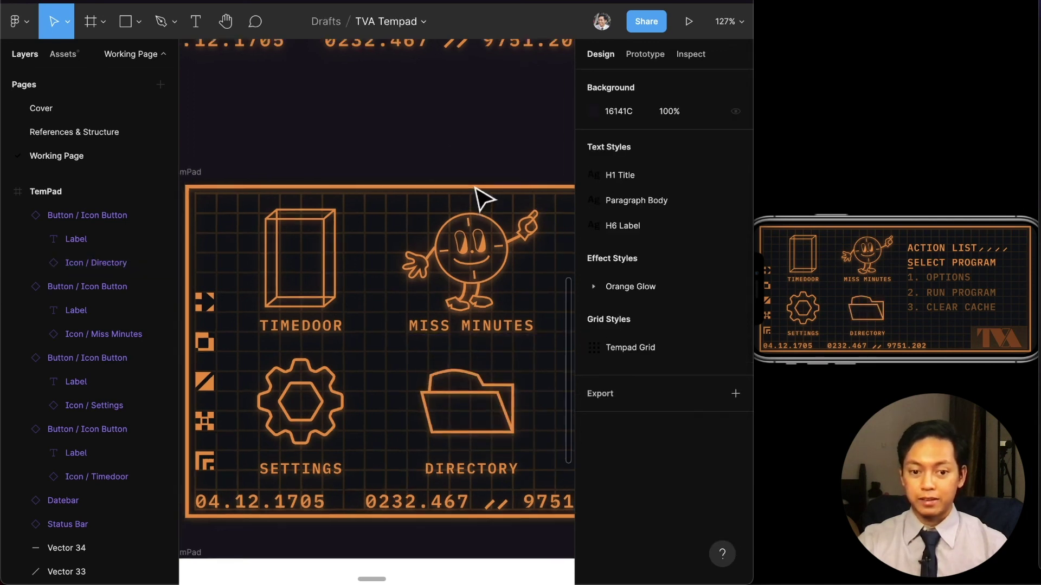
key(super+backslash)
scroll(471, 200, right, 5)
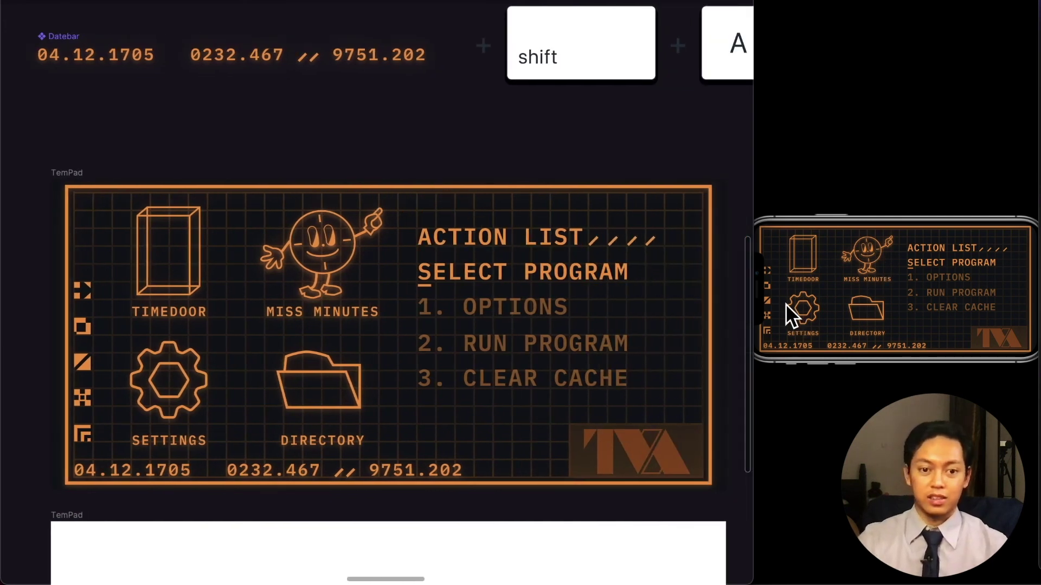
click(78, 172)
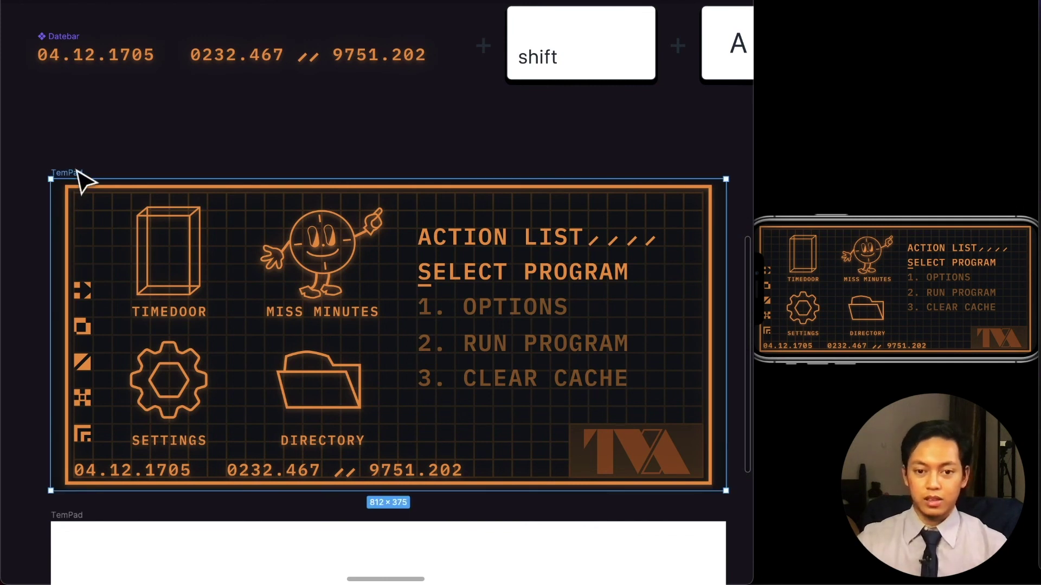
Apply the Orange Glow/+1 effect style to the Action List and Select Program headings with their line vectors, and hide the editor interface.
drag(676, 401, 406, 232)
click(721, 304)
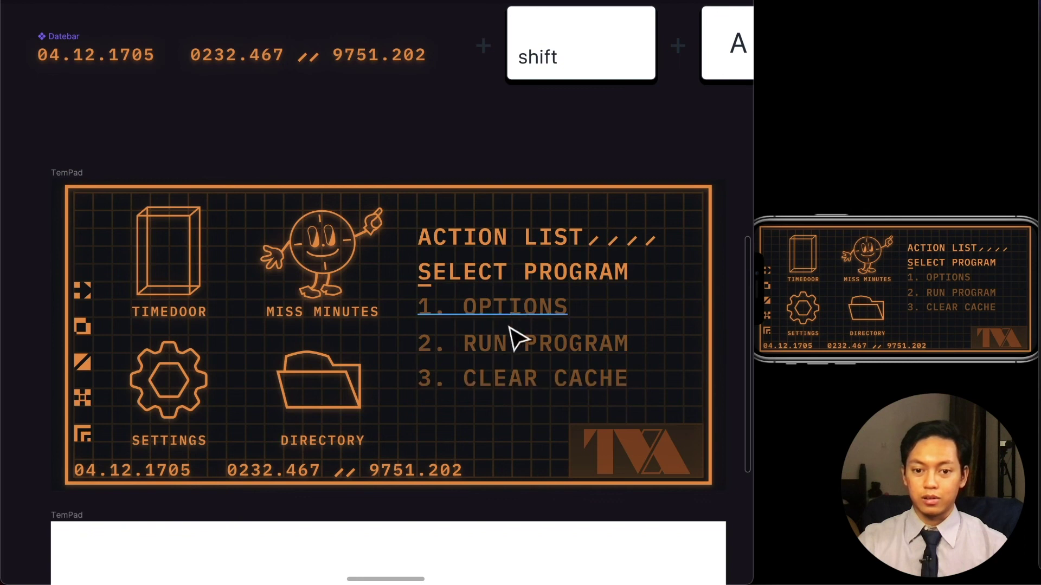
drag(673, 280, 393, 201)
key(super+backslash)
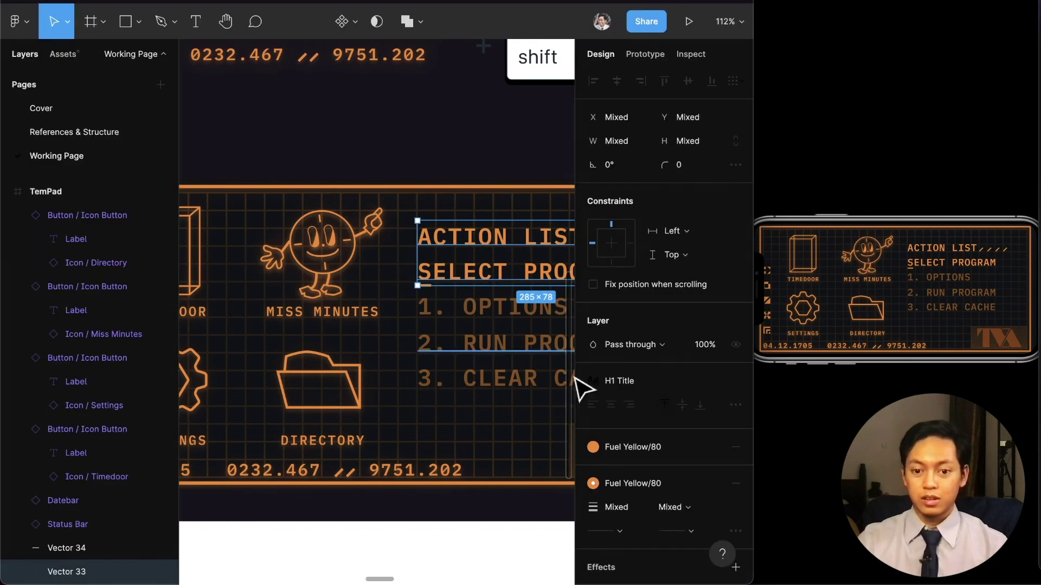
scroll(663, 482, down, 3)
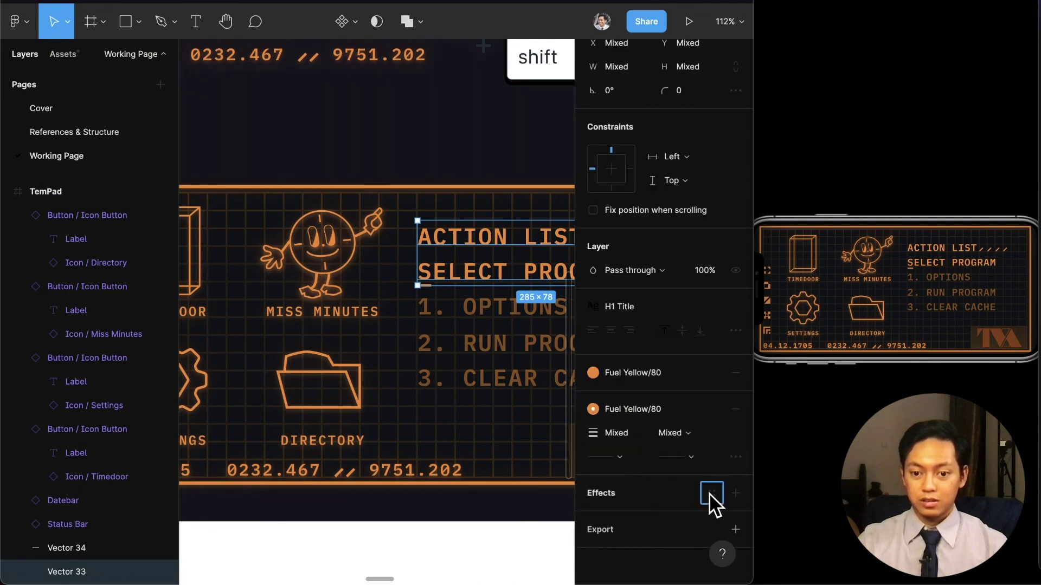
click(712, 494)
click(642, 399)
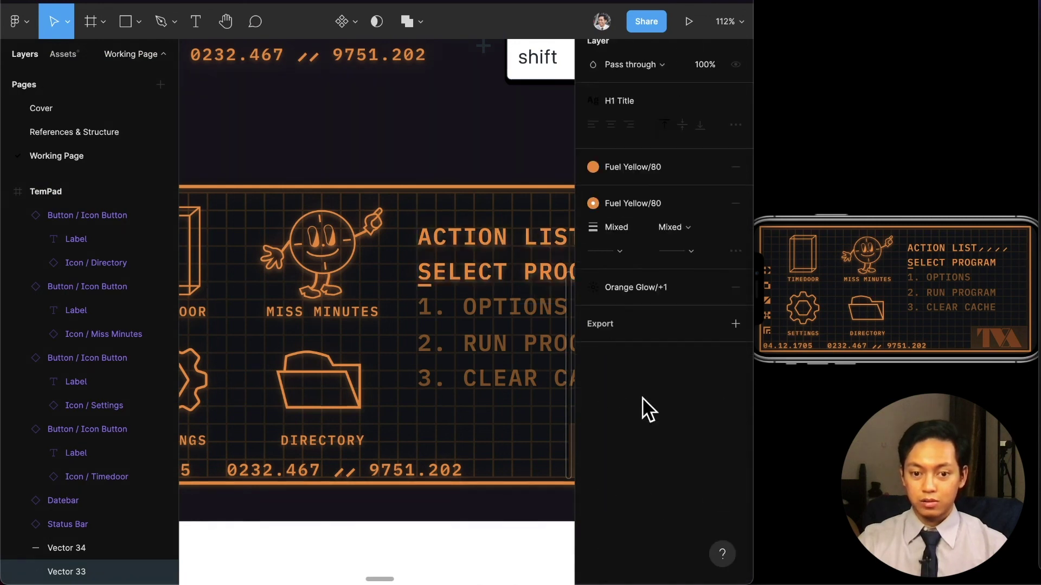
click(490, 431)
key(super+backslash)
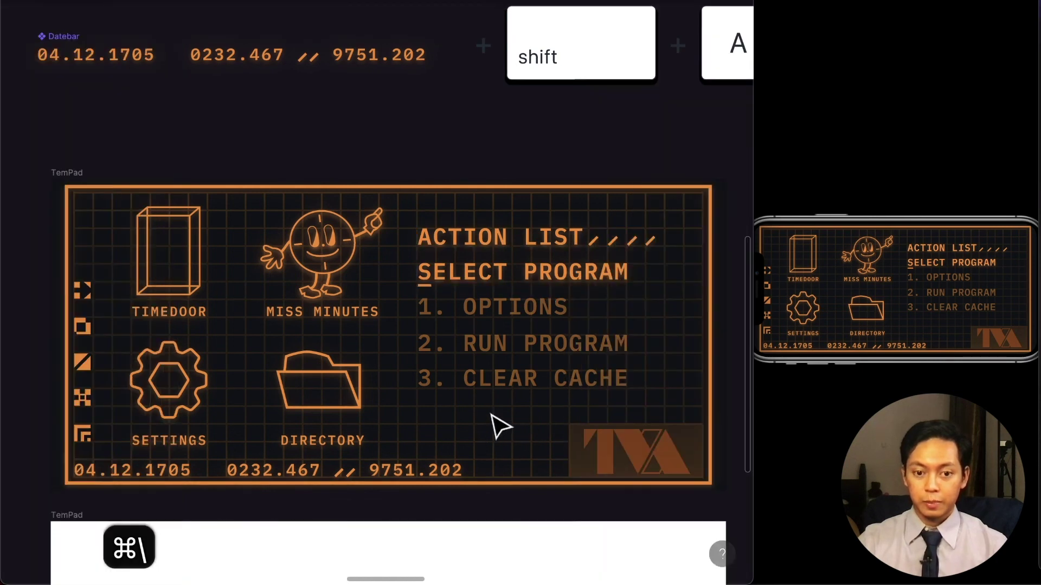
Copy the orange gradient rectangle along the lower edge of the reference TemPad screen.
scroll(495, 429, down, 5)
scroll(495, 429, up, 1)
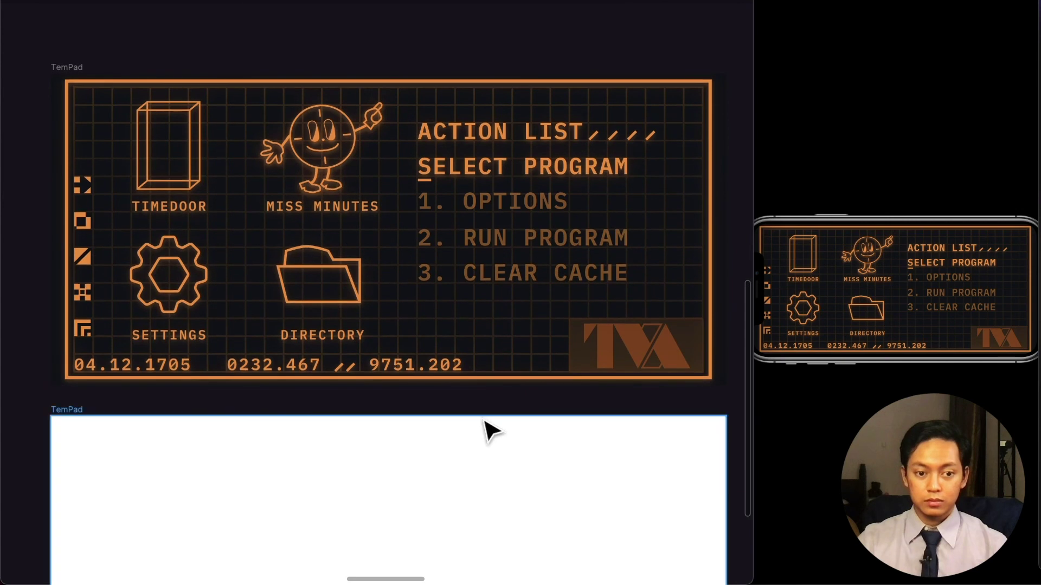
scroll(530, 293, up, 10)
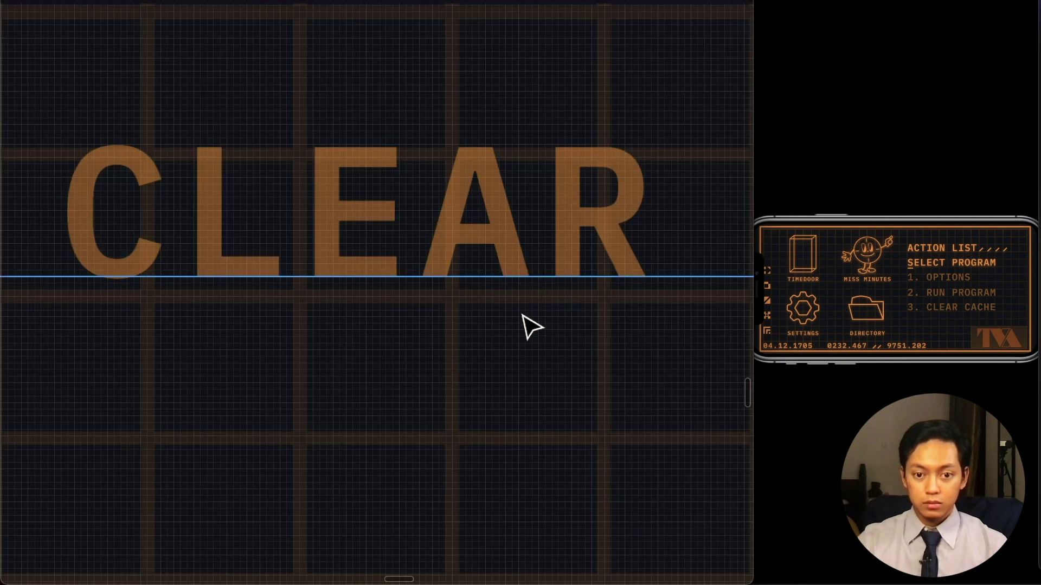
scroll(530, 325, down, 10)
scroll(531, 325, down, 8)
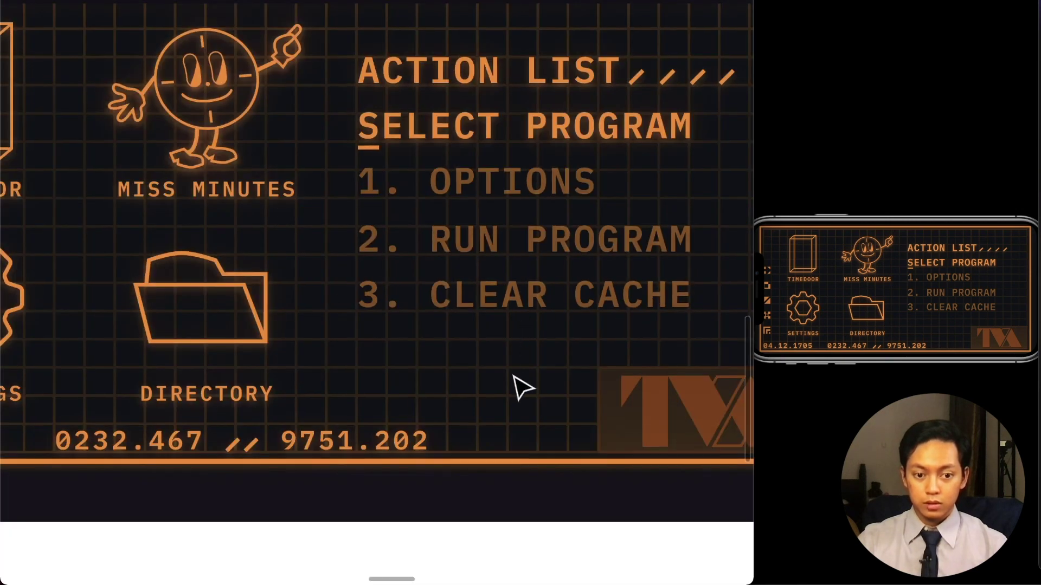
key(shift+a)
scroll(442, 297, left, 15)
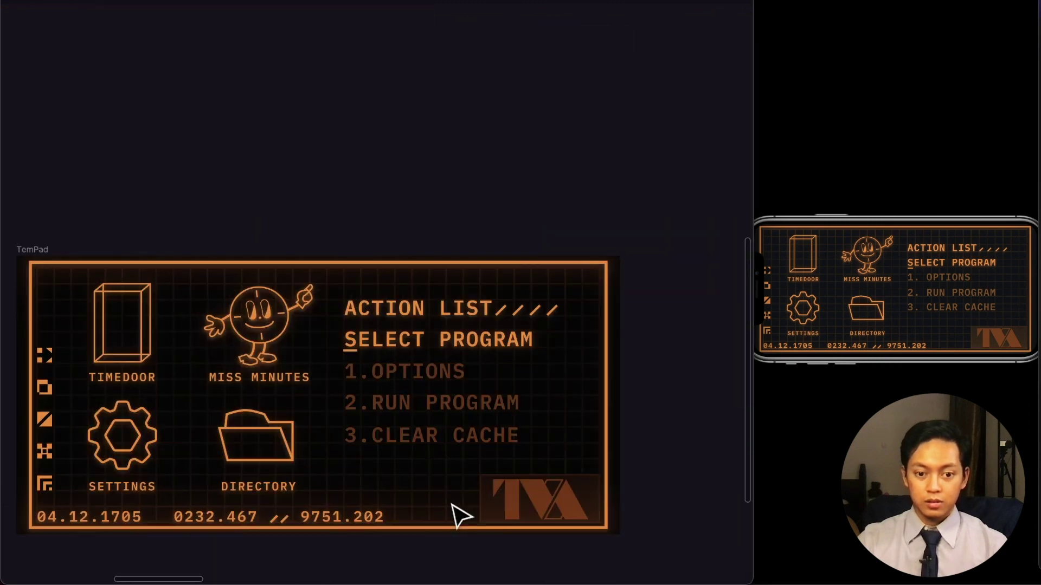
click(416, 450)
click(437, 512)
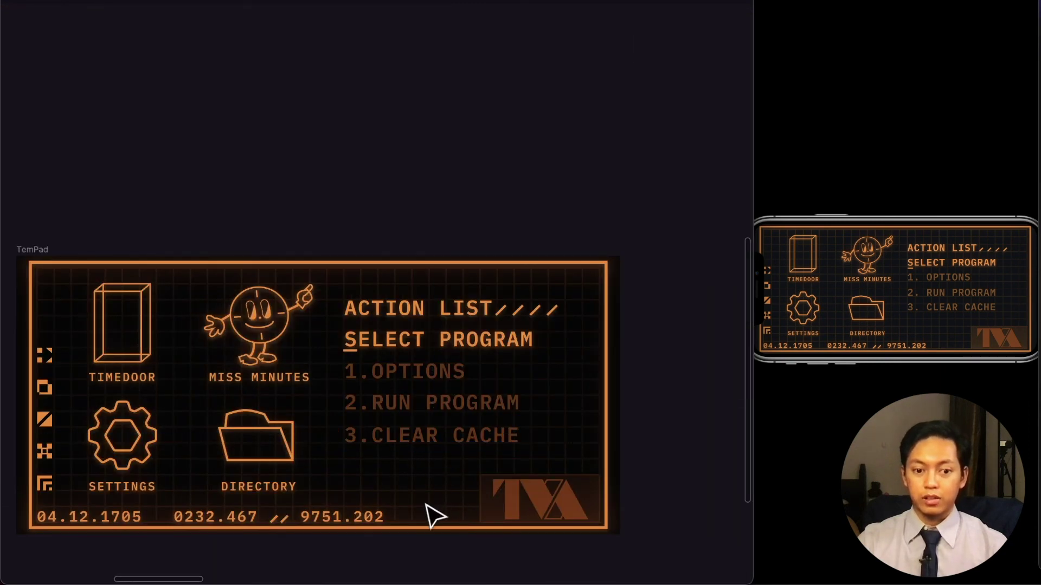
right_click(428, 504)
click(401, 503)
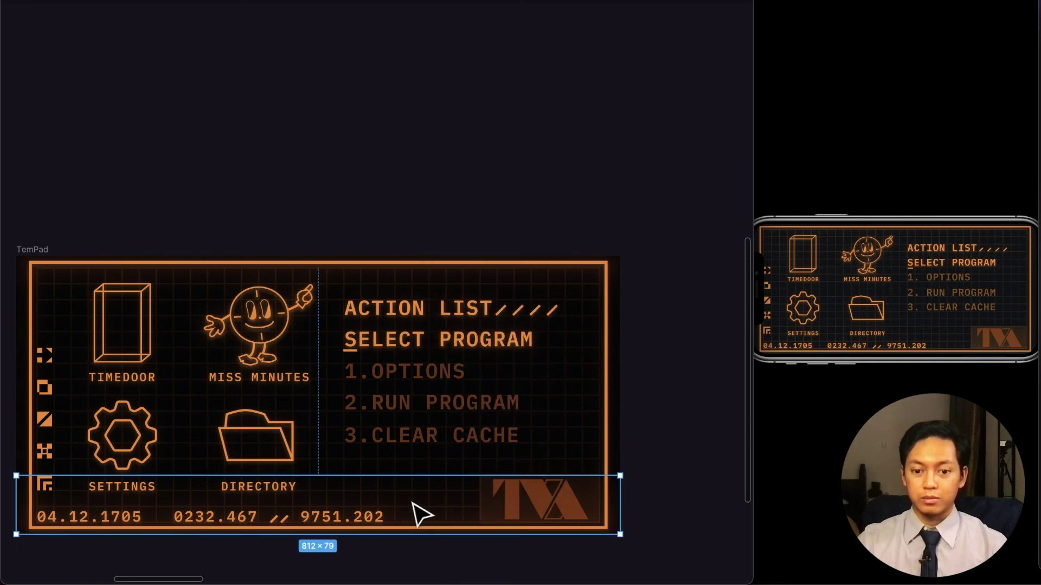
scroll(412, 513, right, 5)
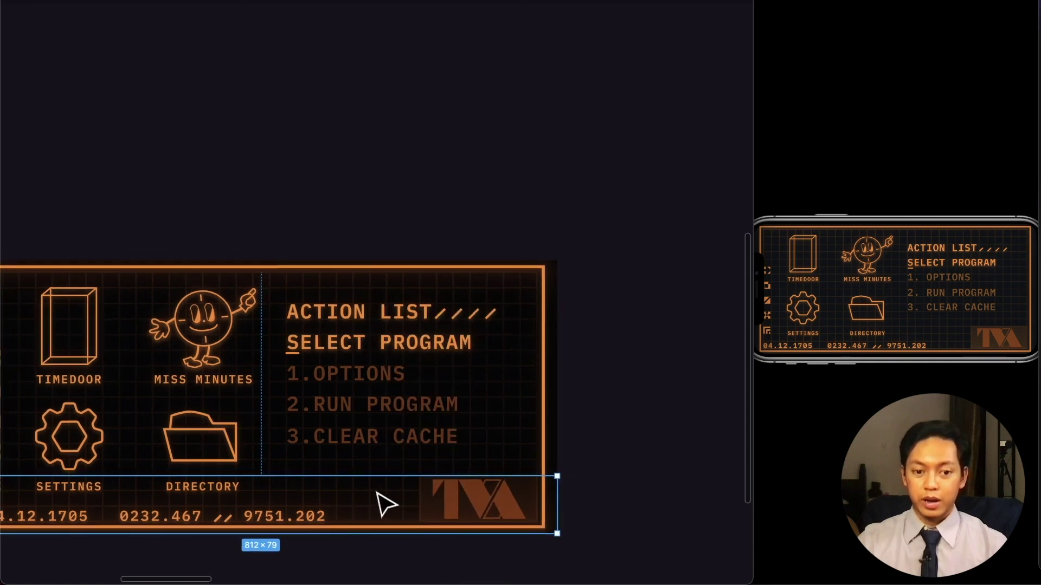
scroll(382, 510, up, 2)
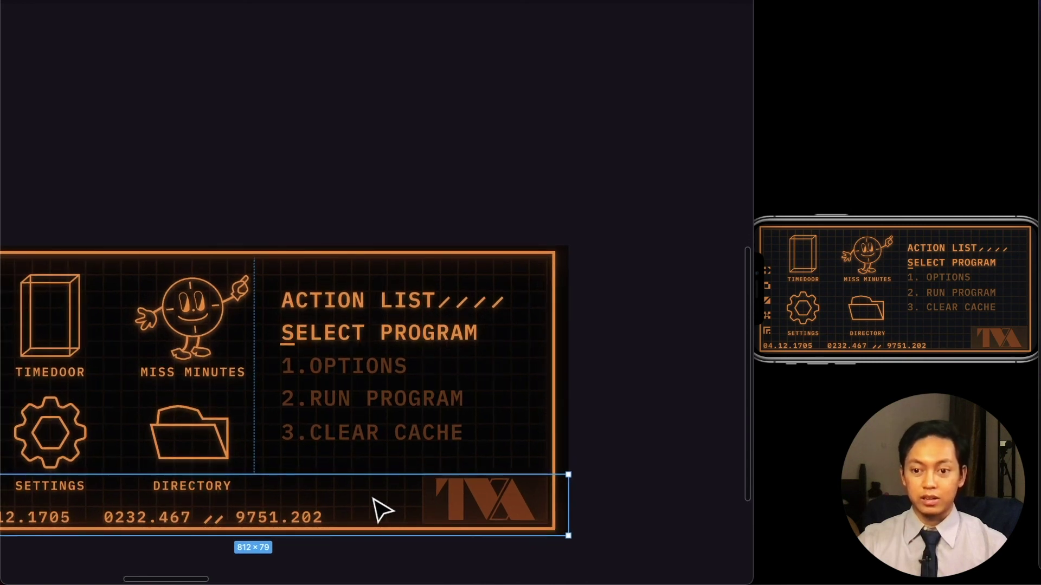
key(super+c)
Paste the gradient rectangle into the rebuilt TemPad frame and compare the frame with the reference screen.
scroll(382, 510, down, 5)
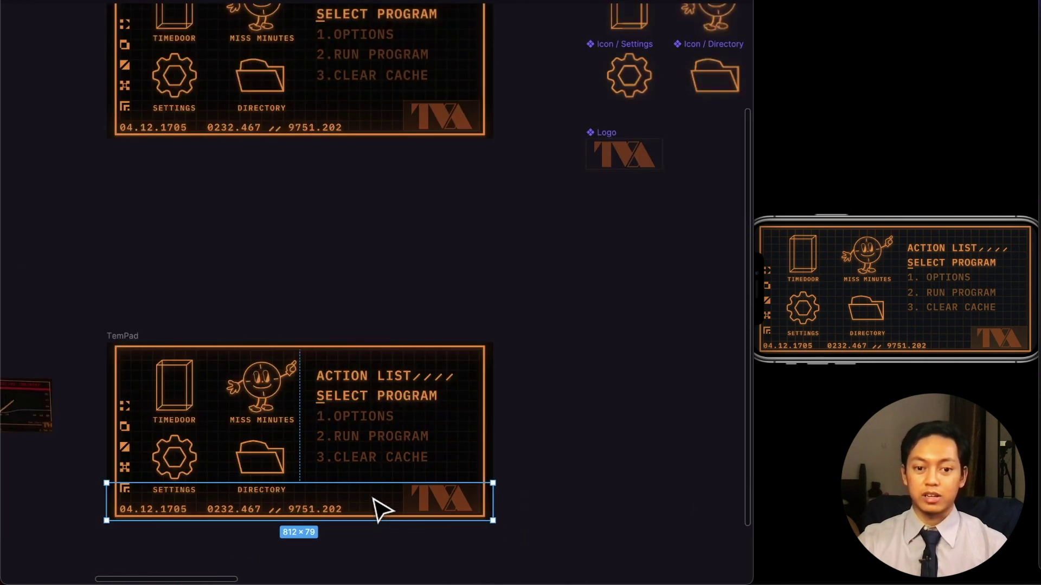
scroll(371, 506, right, 15)
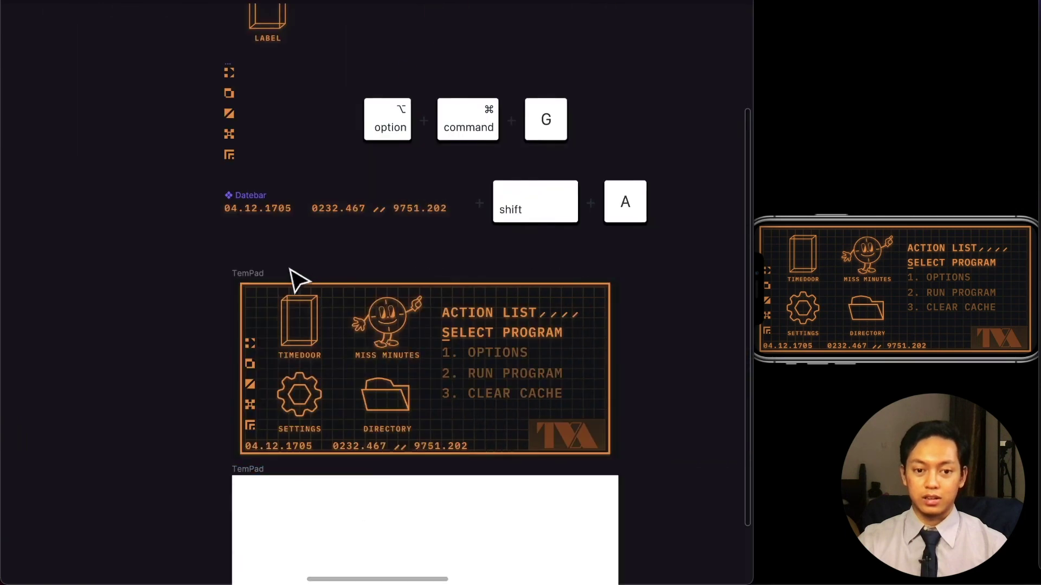
click(248, 273)
key(super+v)
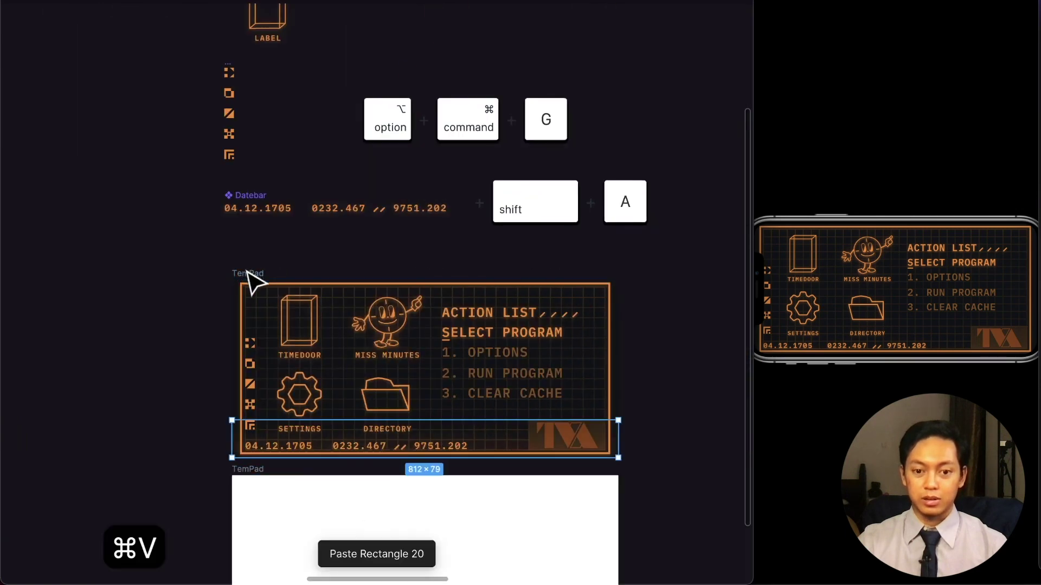
scroll(277, 298, left, 10)
scroll(296, 318, left, 10)
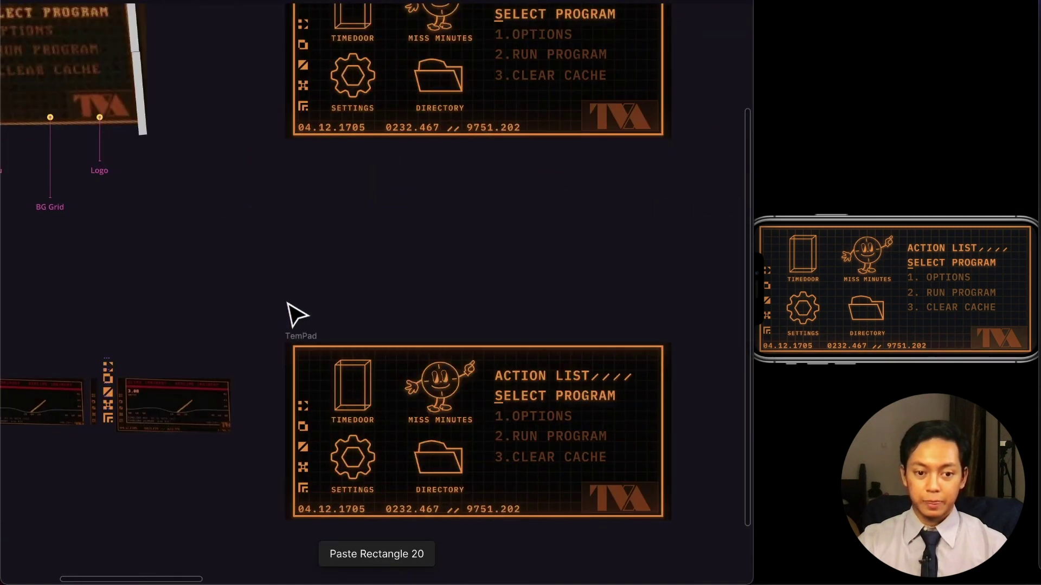
scroll(288, 305, right, 20)
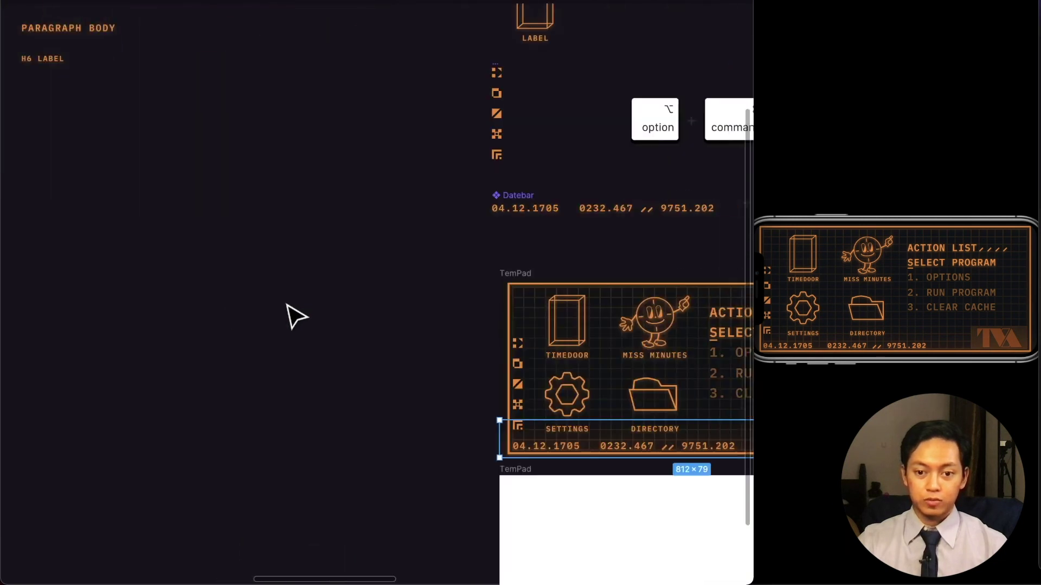
scroll(325, 290, up, 2)
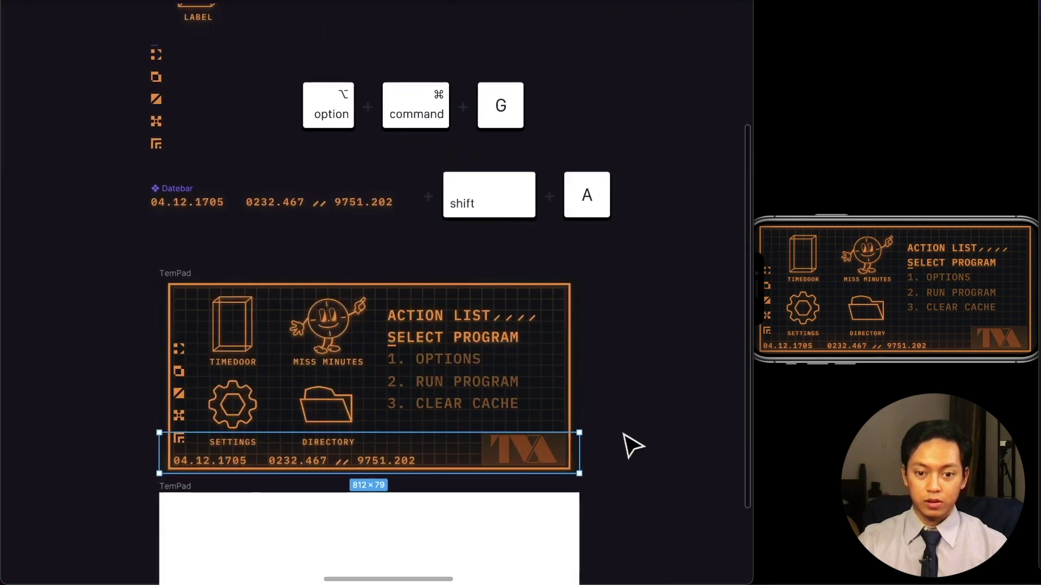
Show the editor interface and inspect the linear gradient fill of the pasted rectangle.
key(super+backslash)
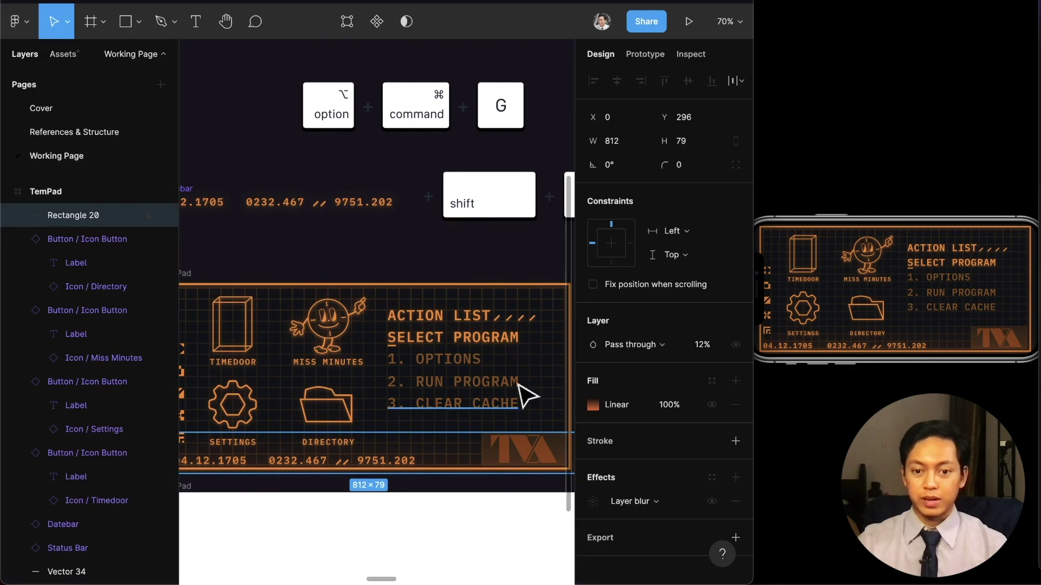
click(594, 408)
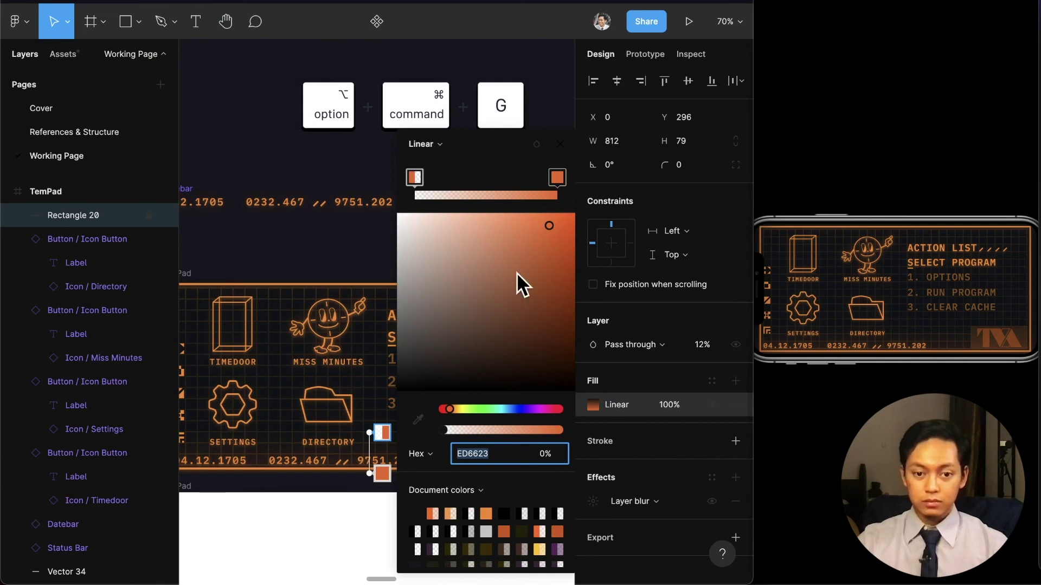
click(332, 476)
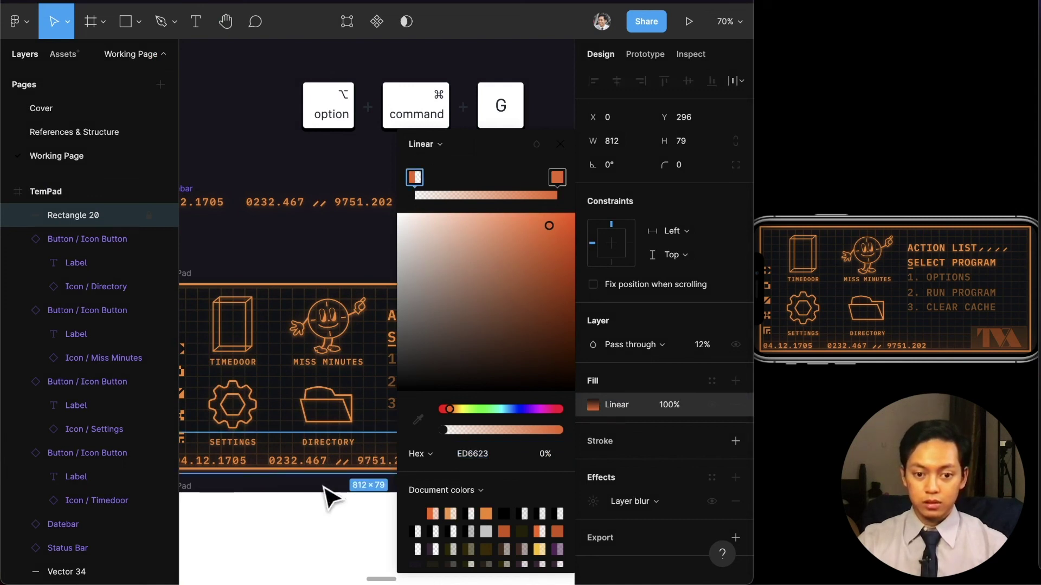
click(557, 142)
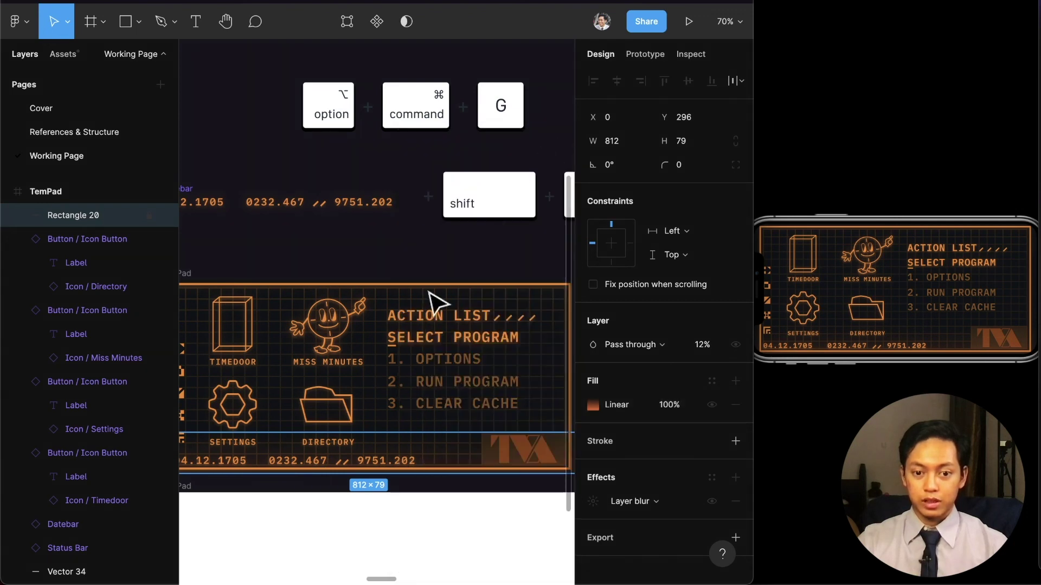
Duplicate the gradient rectangle, rotate the copy 180° and align it with the upper edge of the TemPad frame.
key(ctrl+c)
key(ctrl+v)
scroll(430, 402, down, 5)
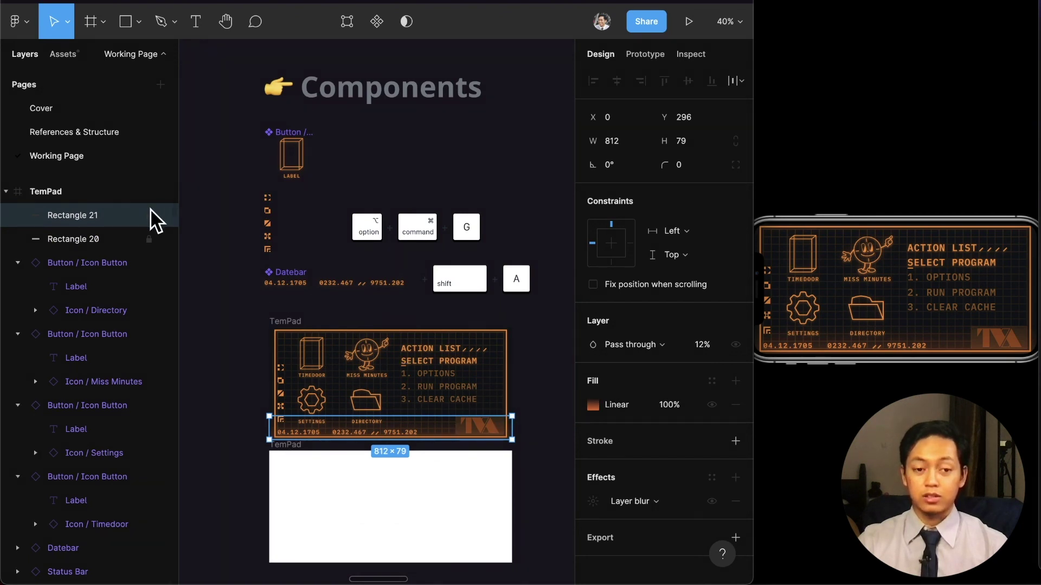
drag(521, 413, 247, 436)
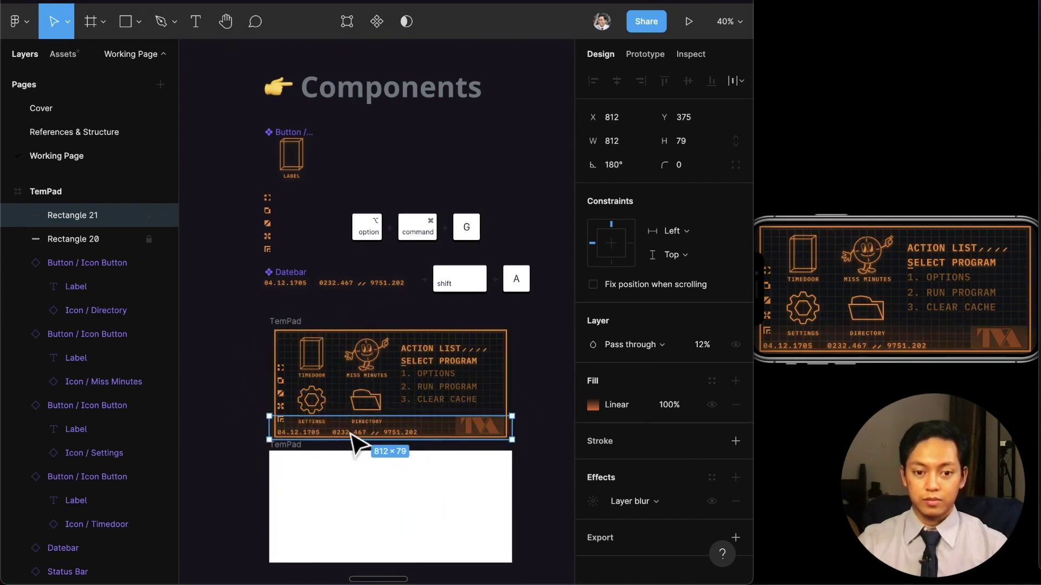
click(664, 81)
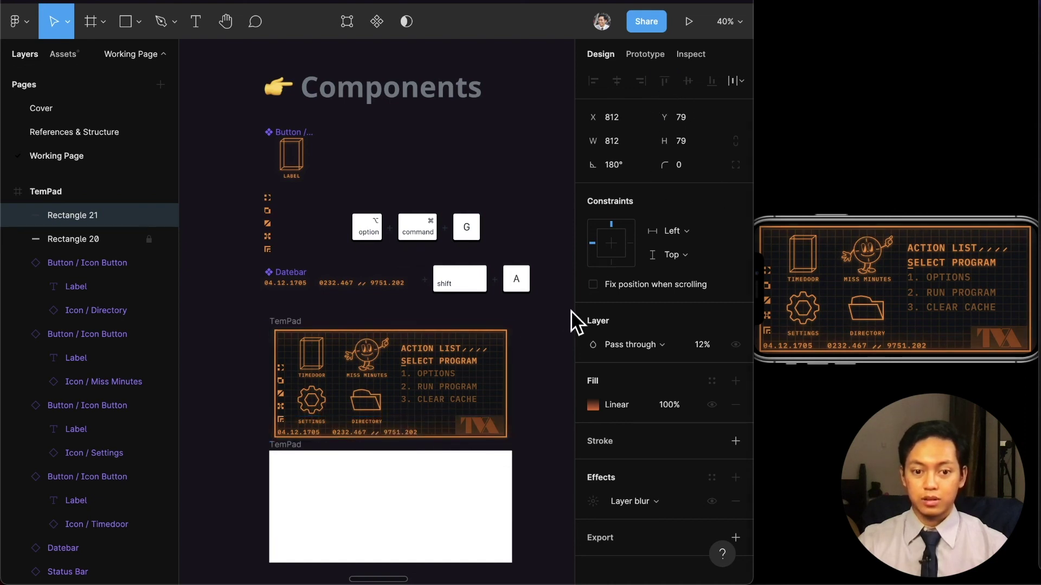
click(555, 371)
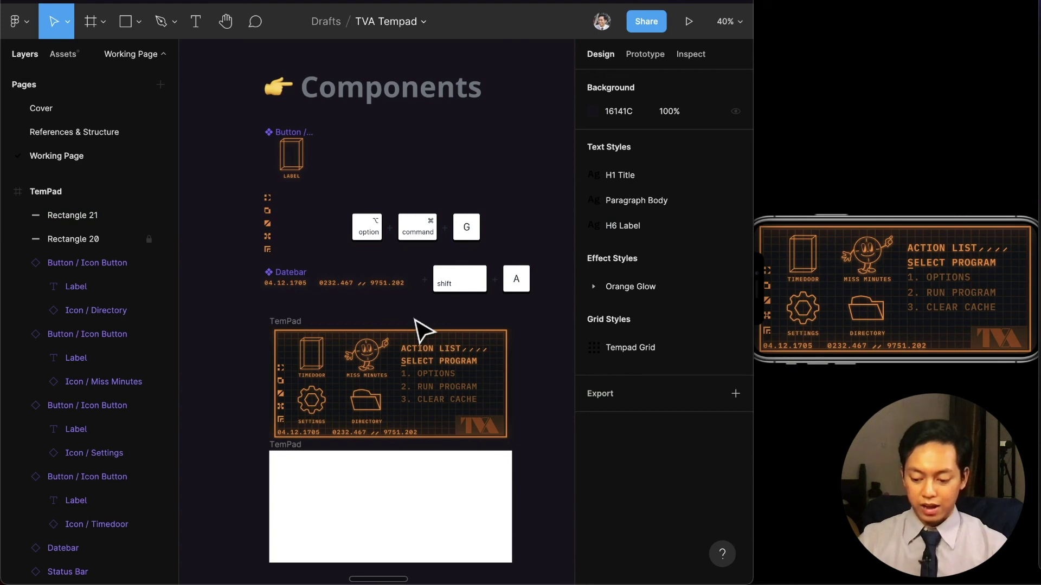
Switch to the prototype preview window to check the finished TemPad screen in the phone frame.
key(super+Tab)
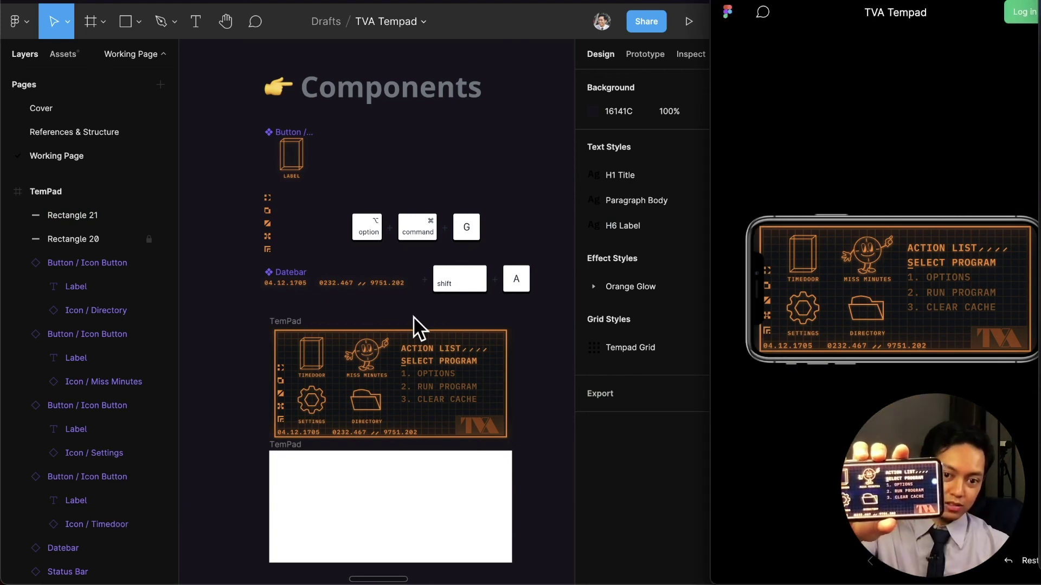
key(super+Tab)
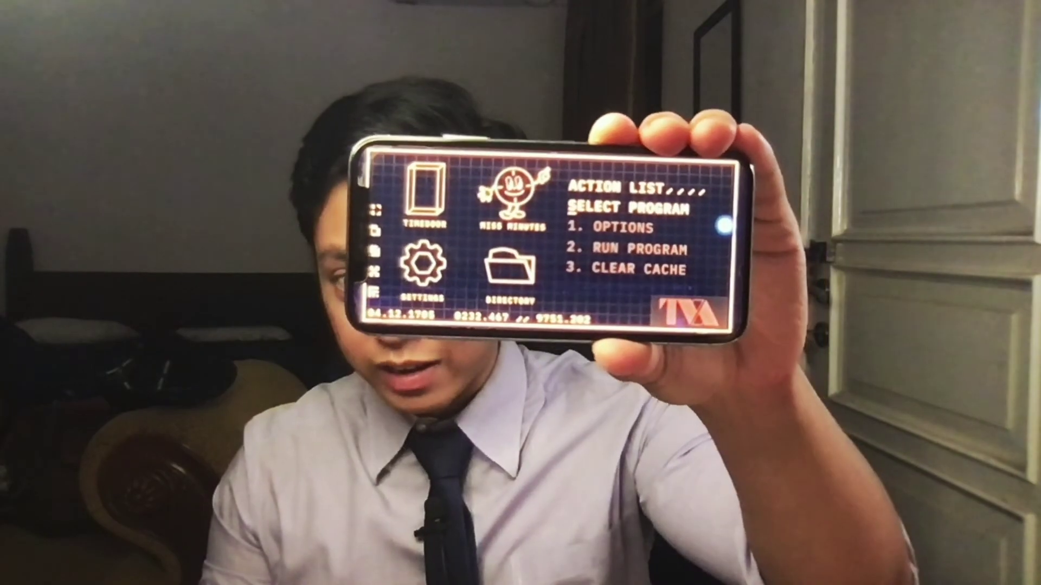